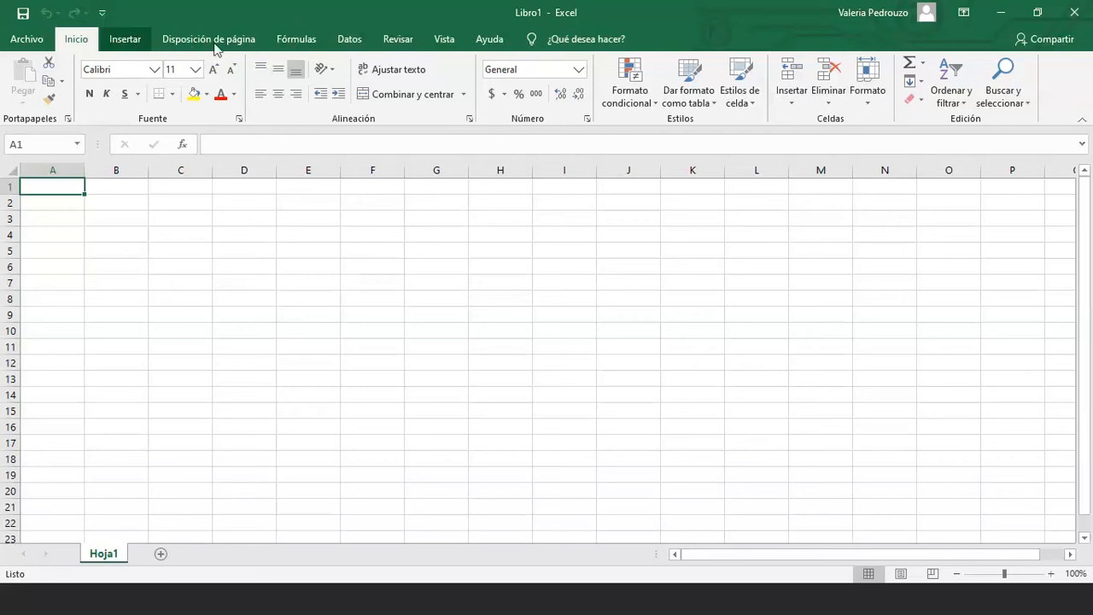
Glance at the Insertar tab, then add two blank sheets, Hoja2 and Hoja3
left_click(124, 39)
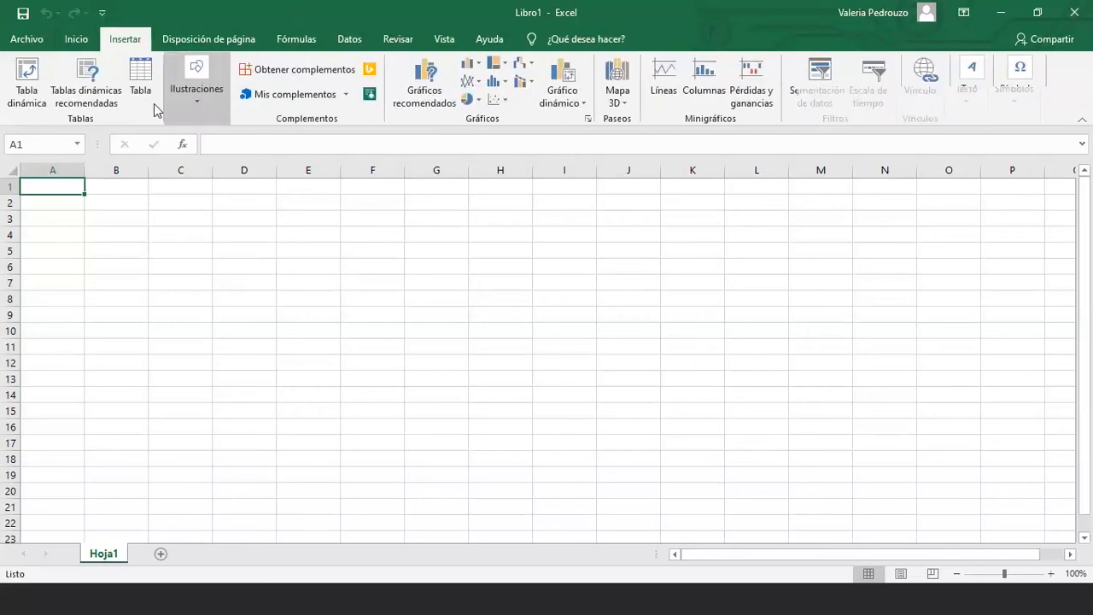
left_click(76, 40)
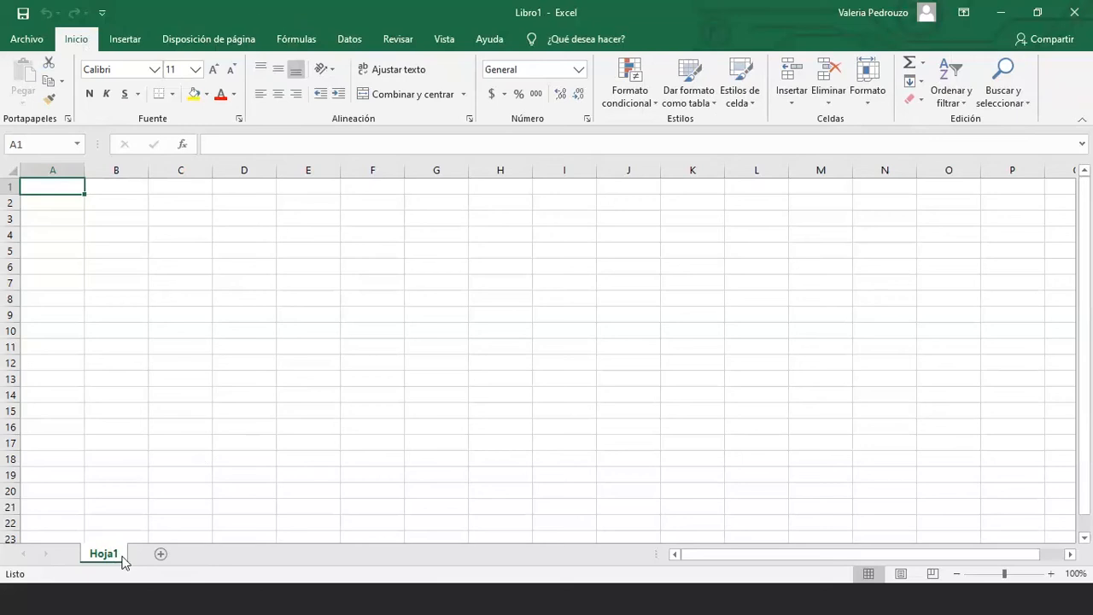
left_click(160, 554)
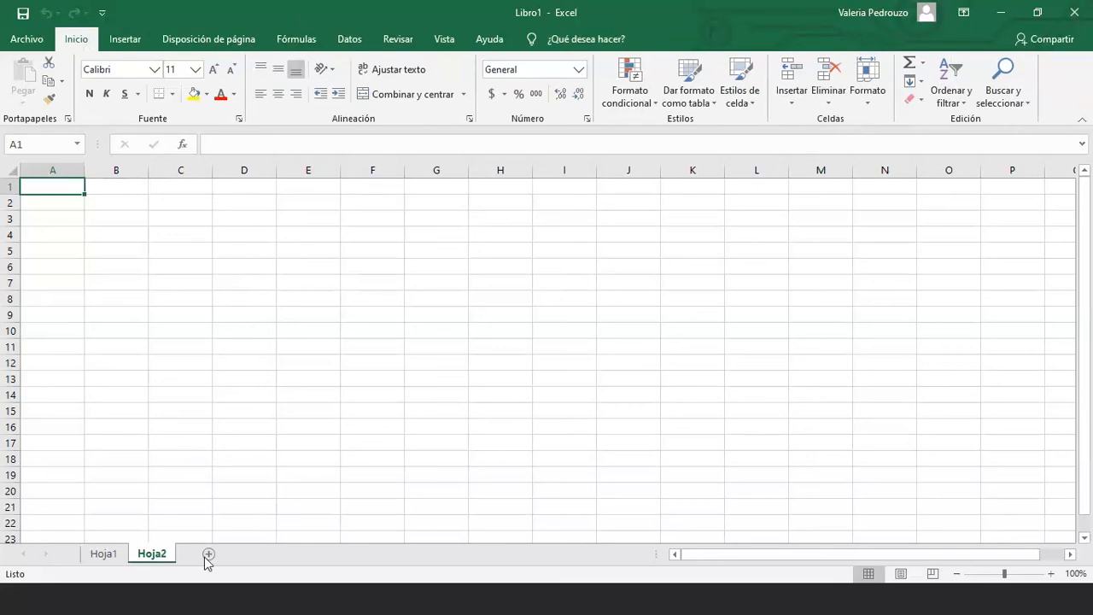
left_click(208, 555)
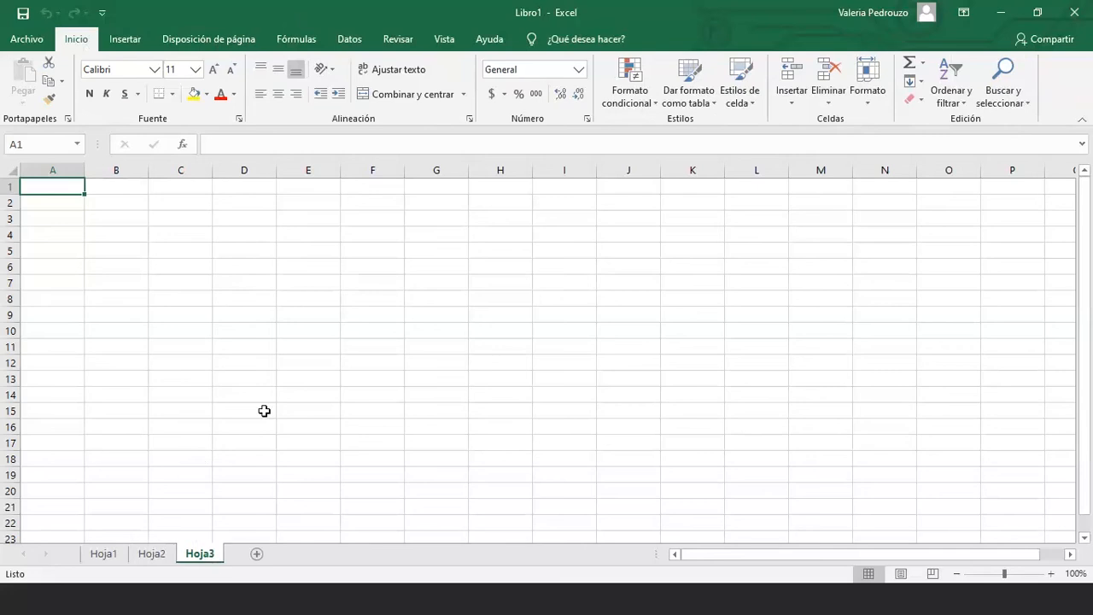
Delete the Hoja2 and Hoja3 sheets and add a new blank sheet Hoja4
left_click(122, 556)
right_click(150, 556)
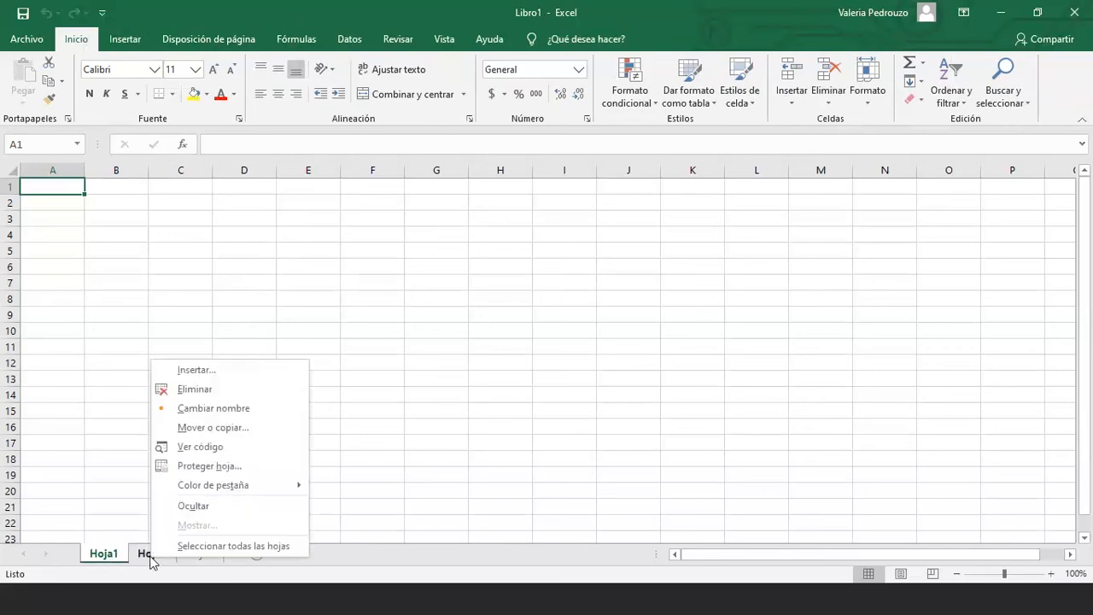
left_click(171, 390)
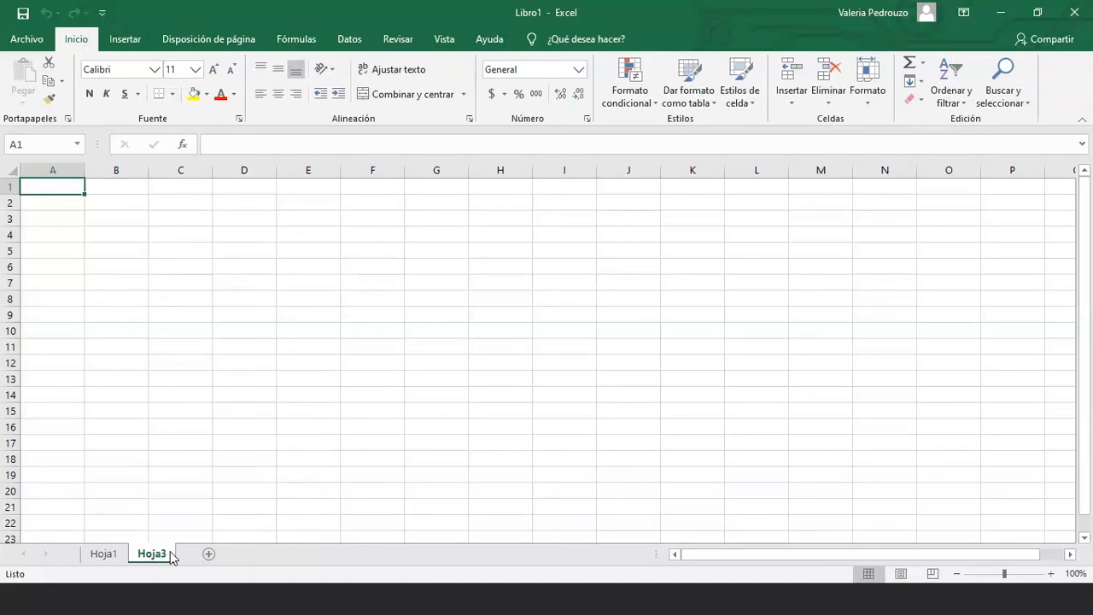
right_click(170, 551)
left_click(213, 386)
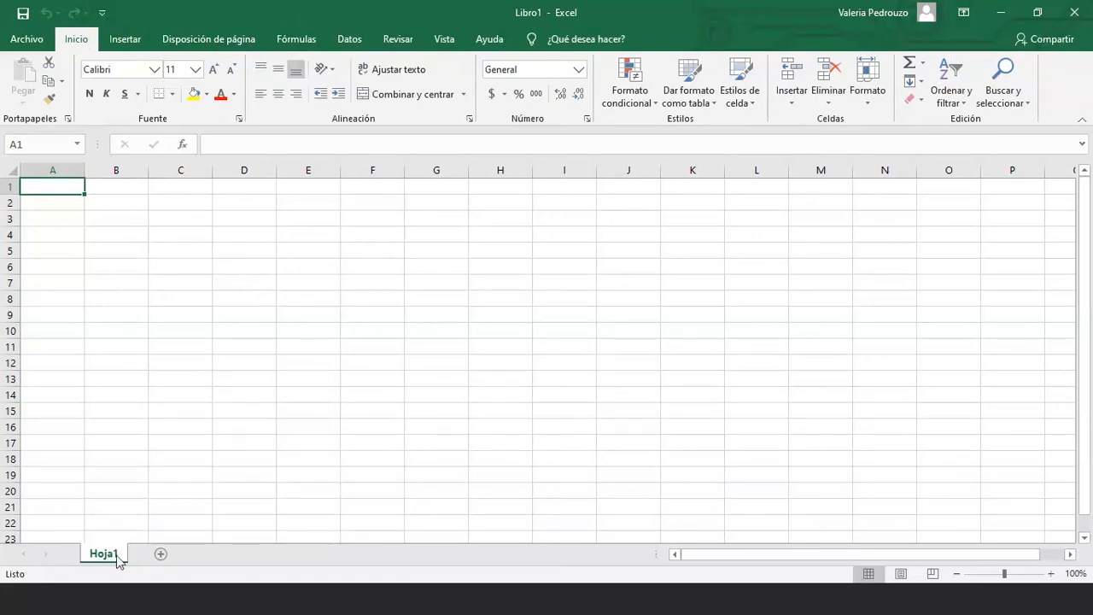
left_click(162, 555)
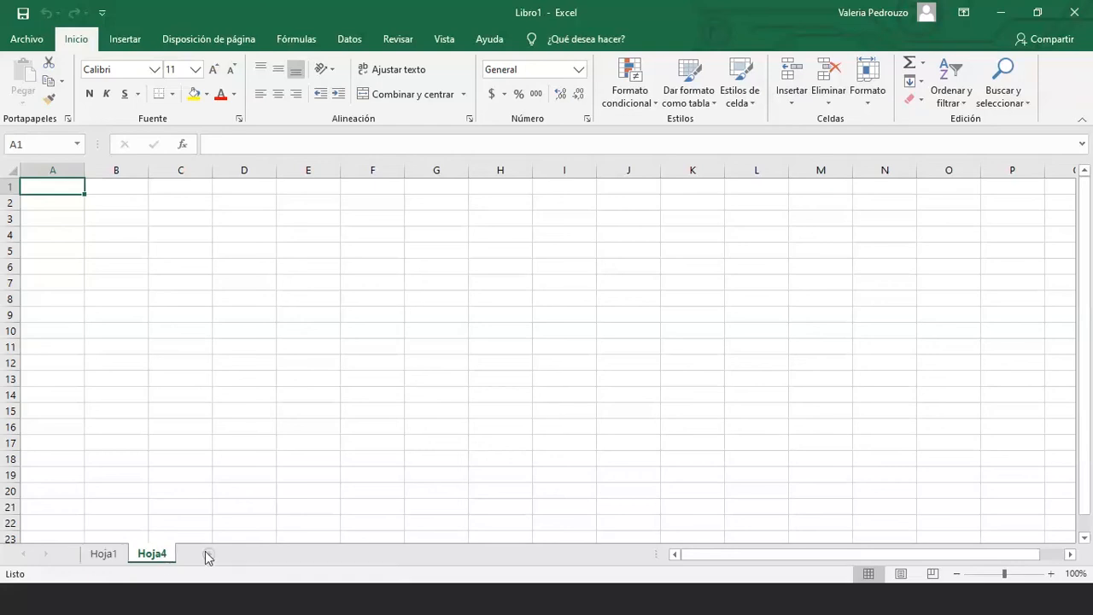
right_click(154, 555)
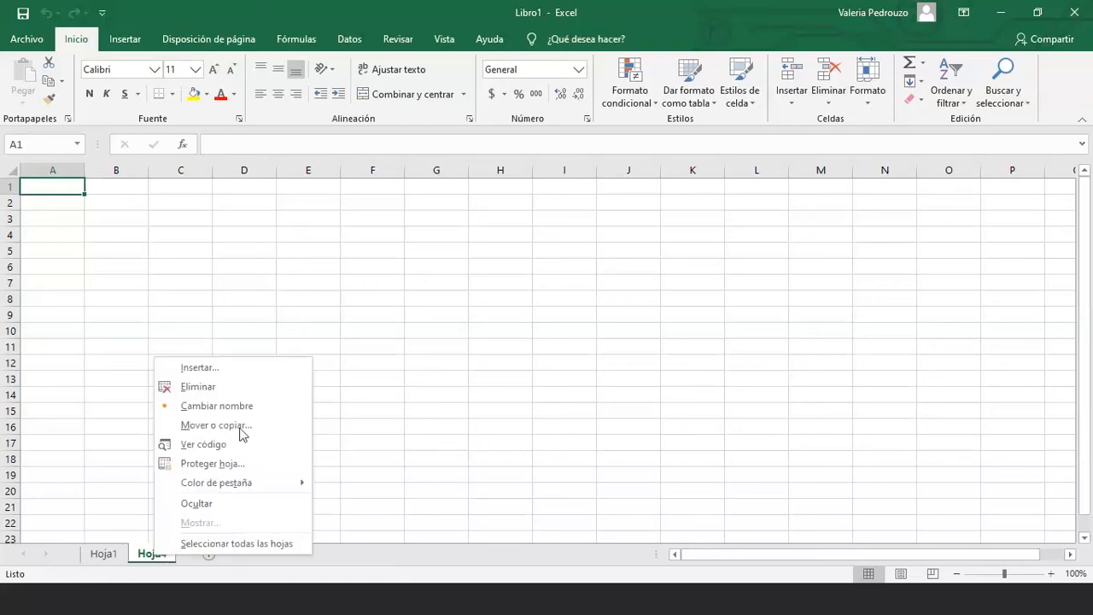
Rename Hoja4 to 'ETAPA 2' and Hoja1 to 'ETAPA 1'
left_click(244, 406)
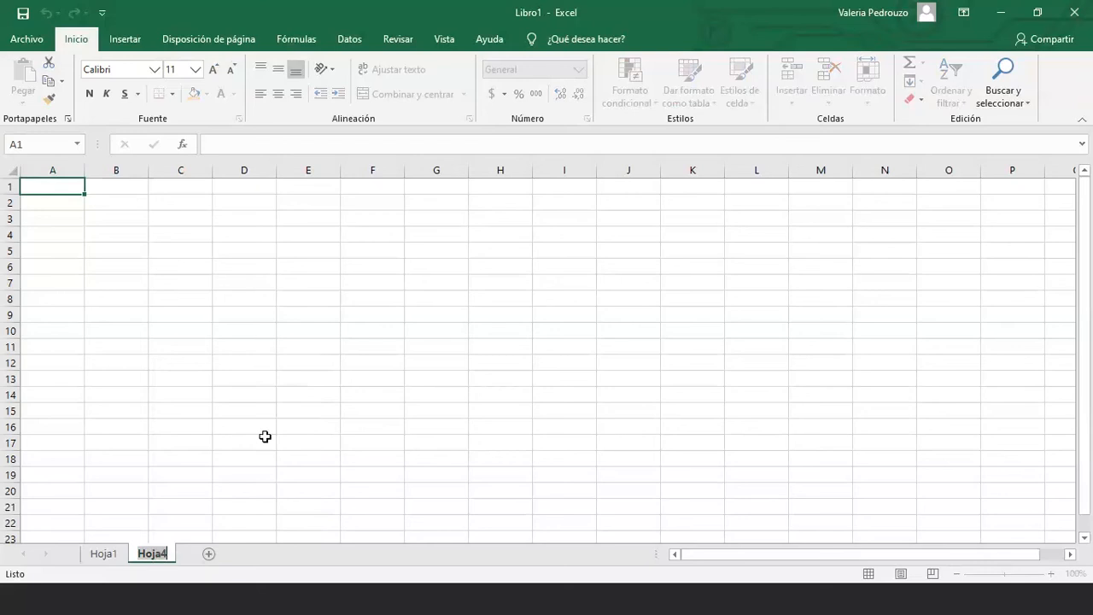
type("E")
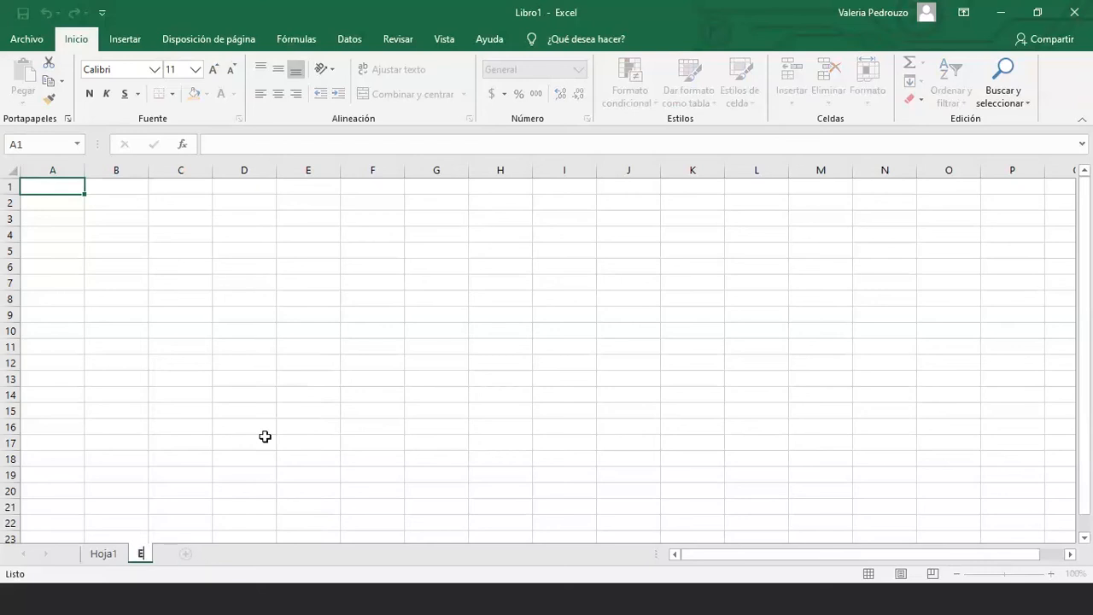
type("TAPA 2")
key("Return")
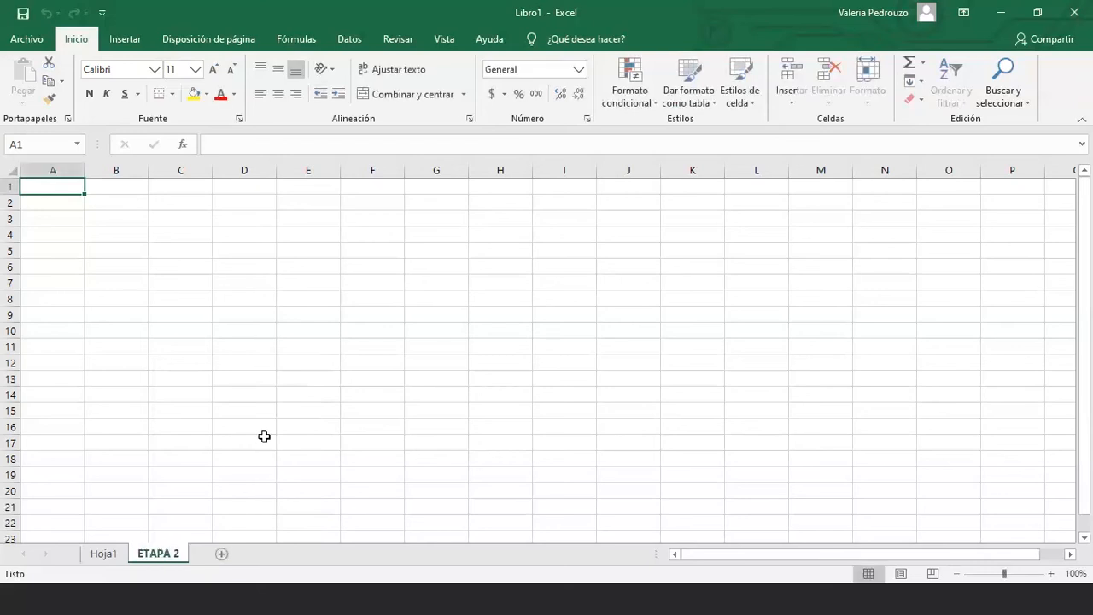
right_click(104, 554)
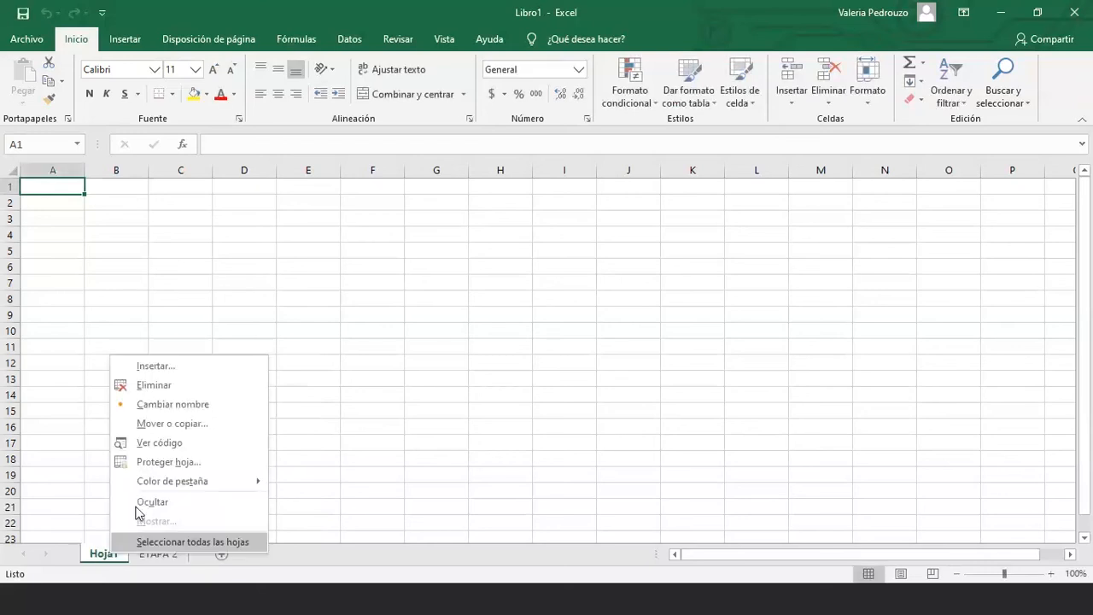
left_click(198, 405)
type("ETAPA 1")
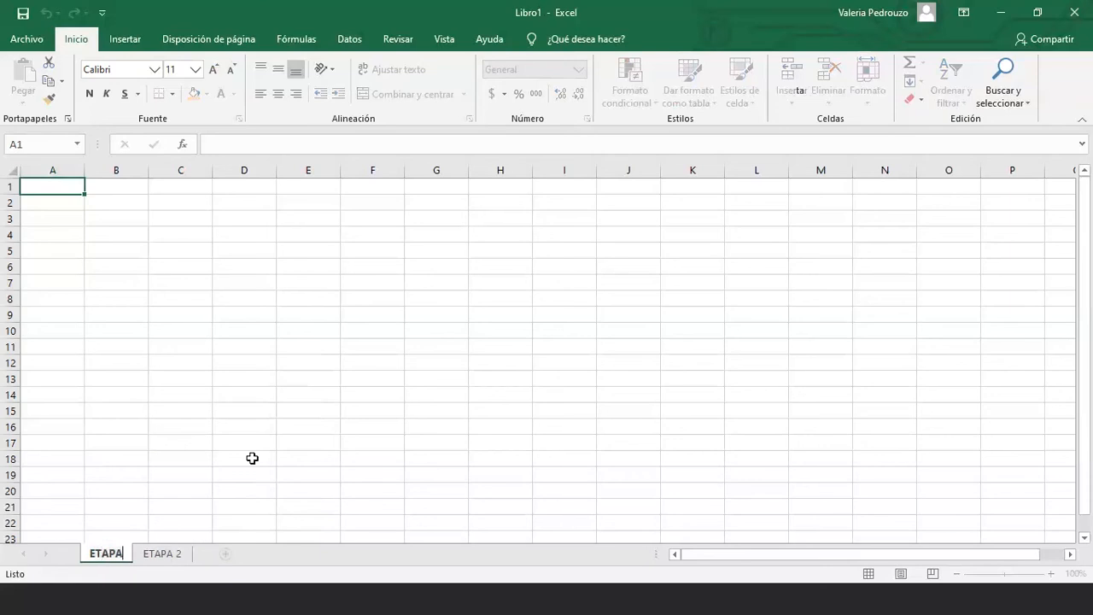
left_click(252, 459)
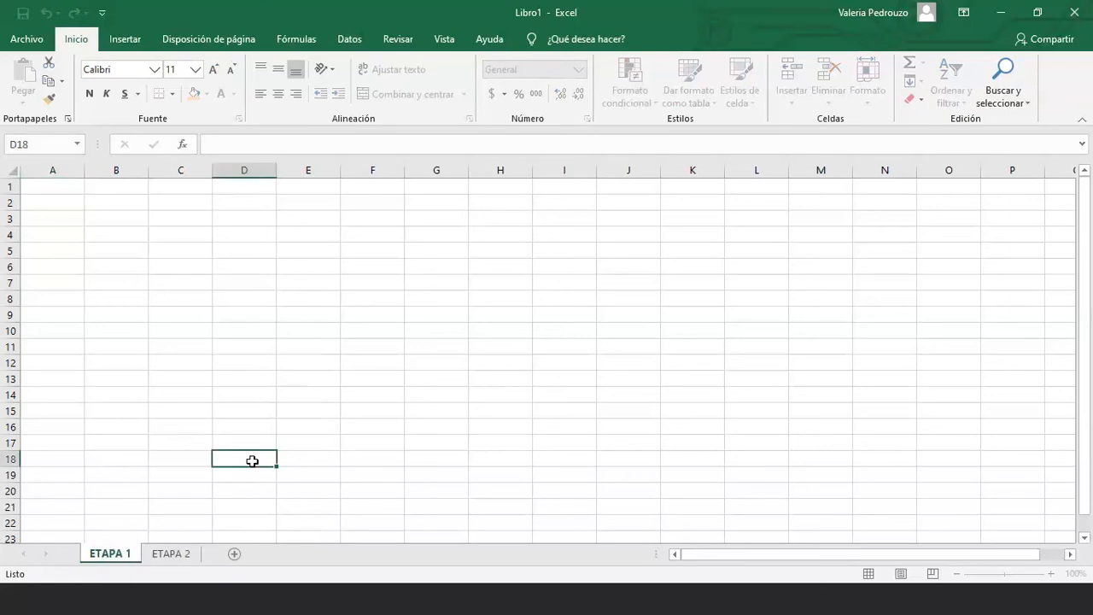
Add Hoja5, then delete ETAPA 2, Hoja5 and another added sheet, leaving only ETAPA 1
left_click(195, 552)
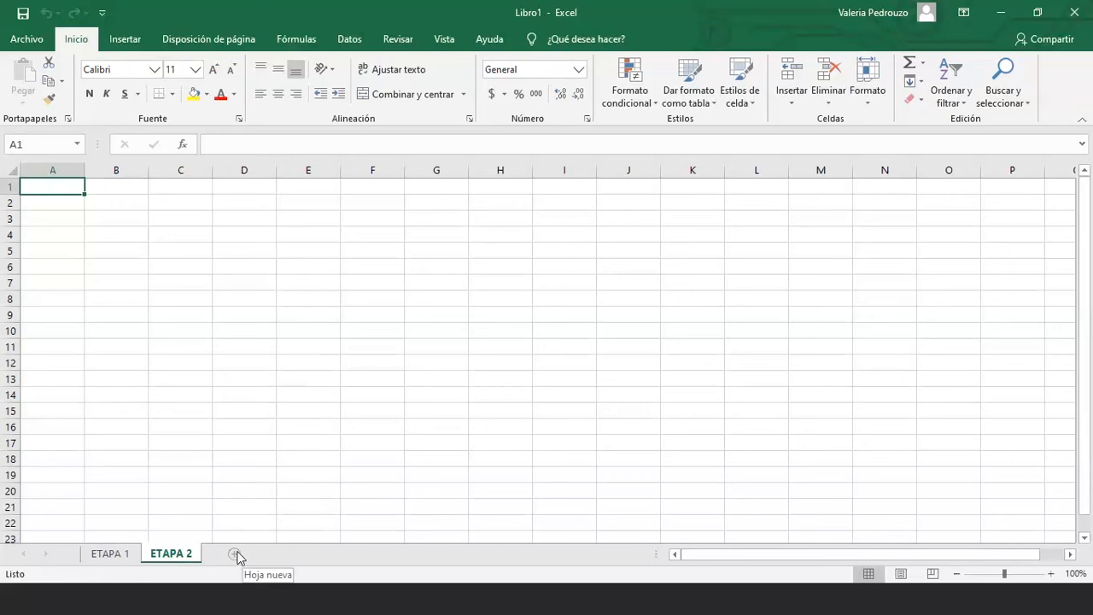
left_click(234, 554)
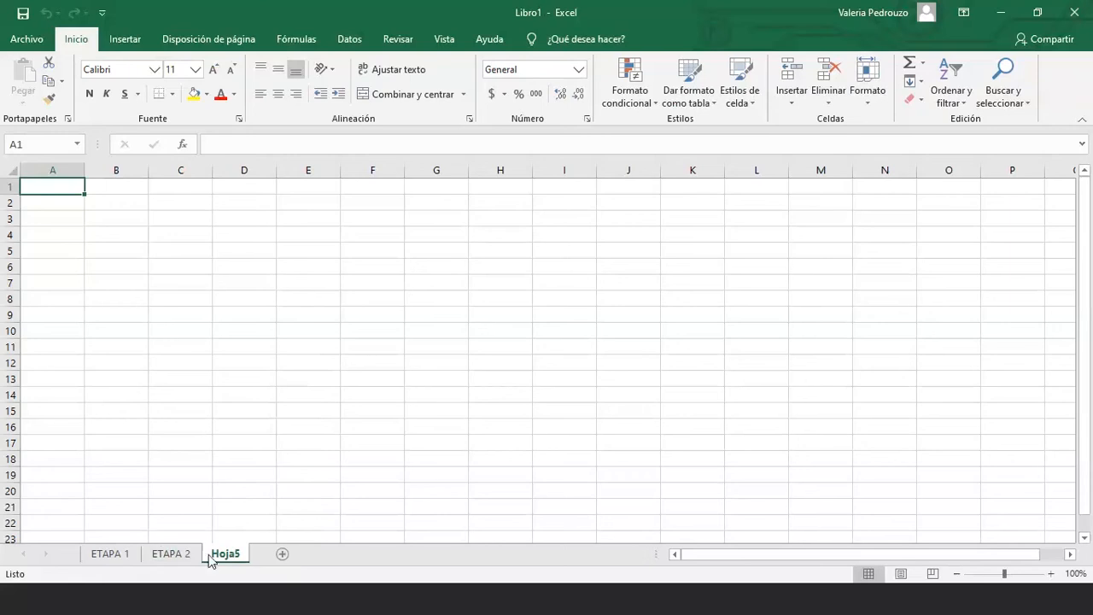
left_click(124, 554)
right_click(175, 555)
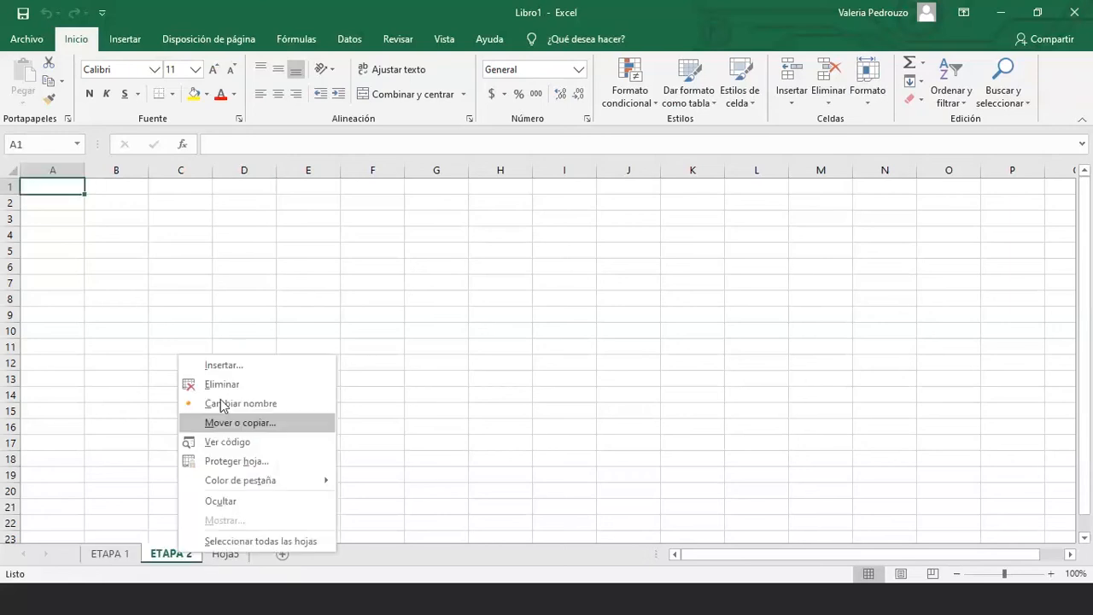
left_click(222, 384)
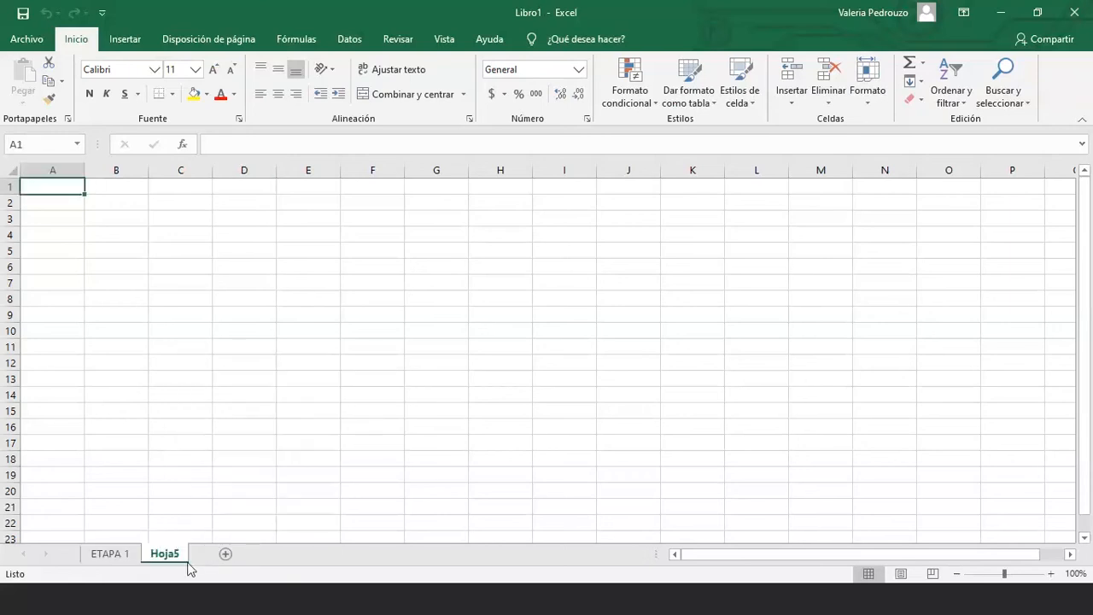
right_click(175, 553)
left_click(234, 391)
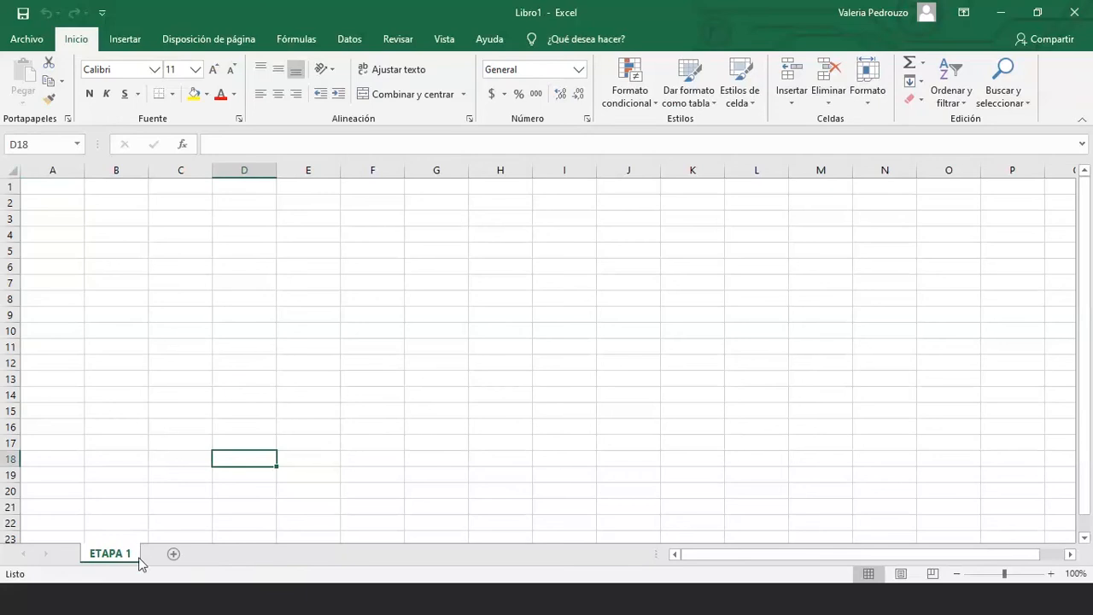
left_click(173, 553)
right_click(170, 556)
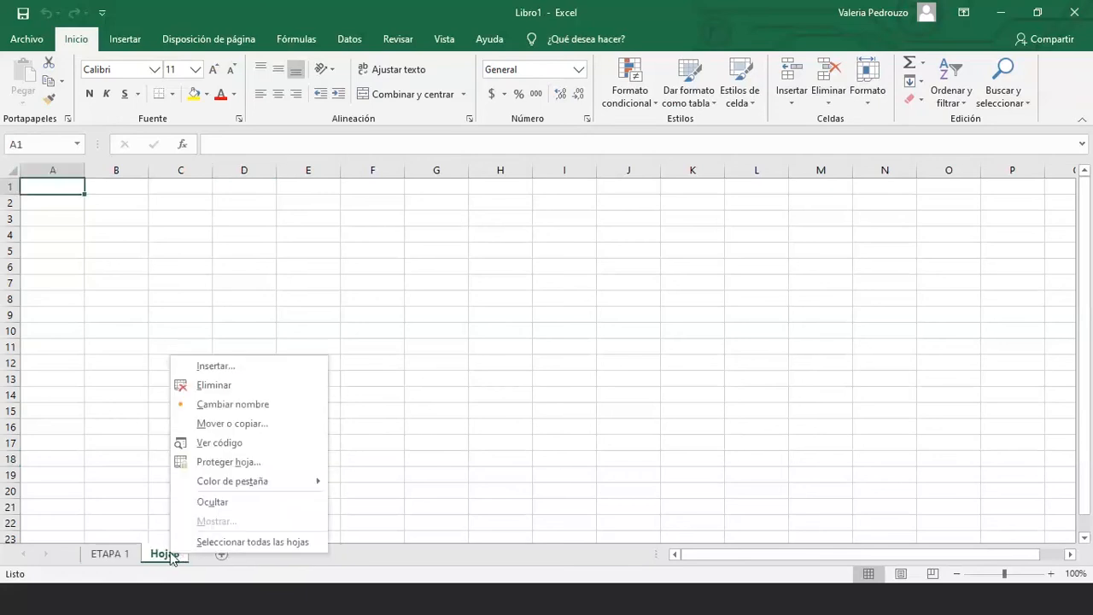
left_click(237, 388)
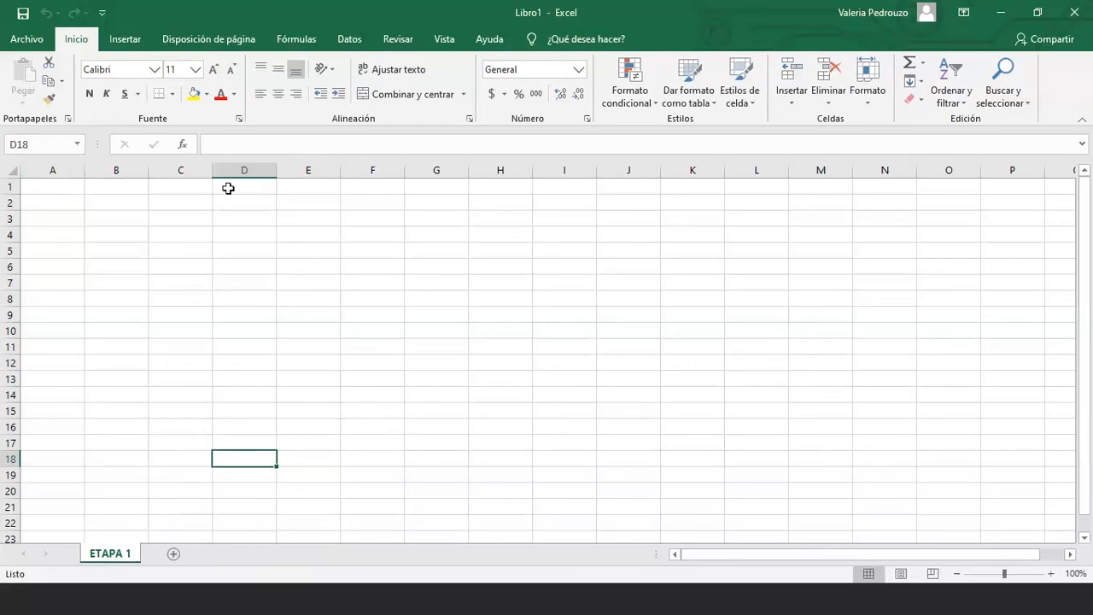
left_click(40, 186)
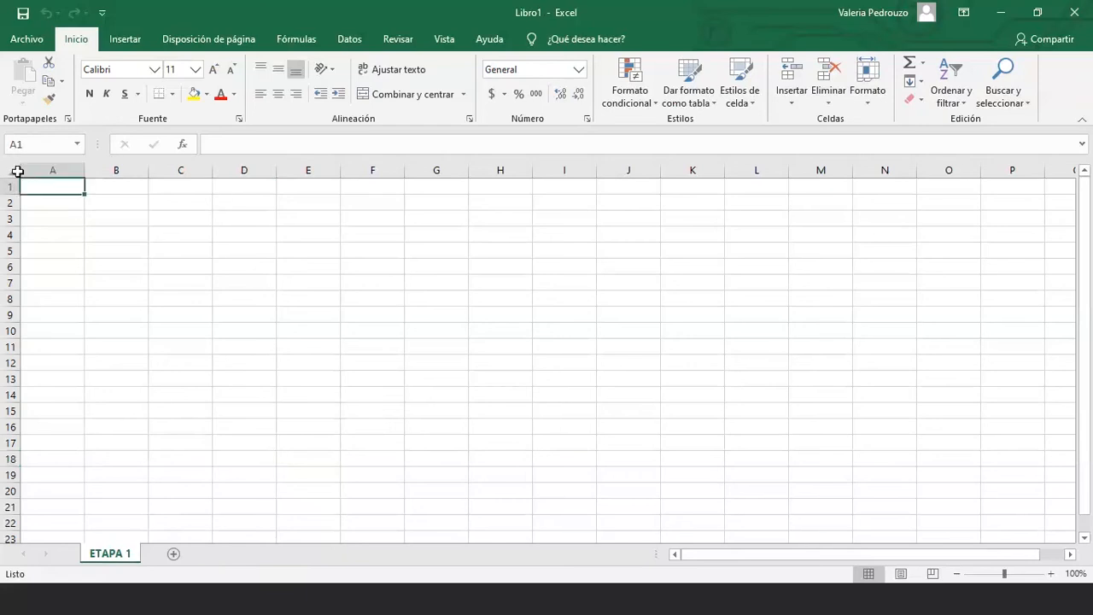
left_click(14, 171)
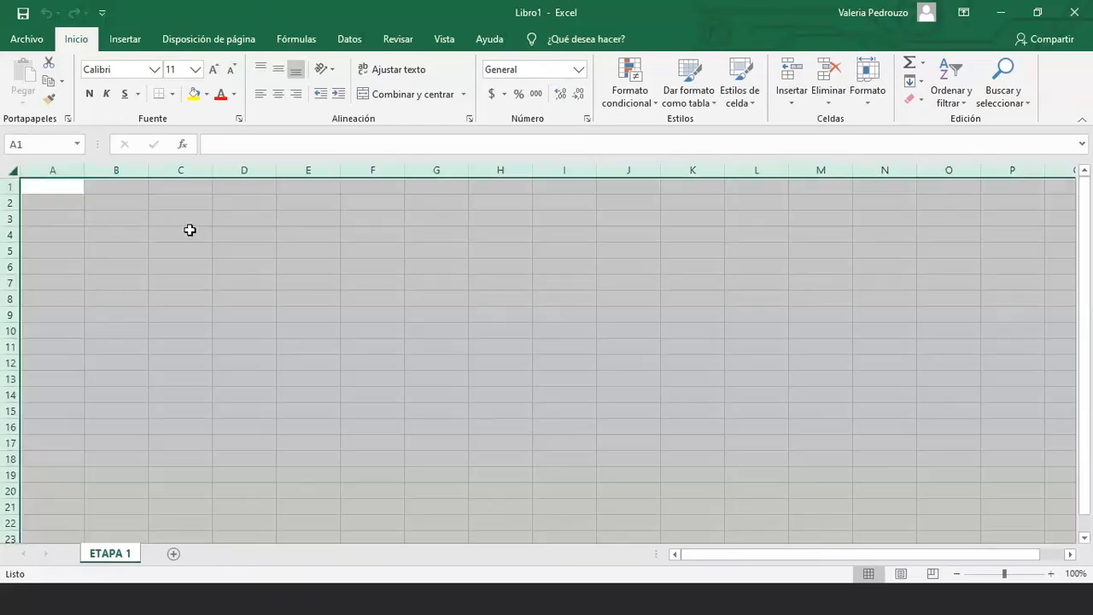
left_click(217, 368)
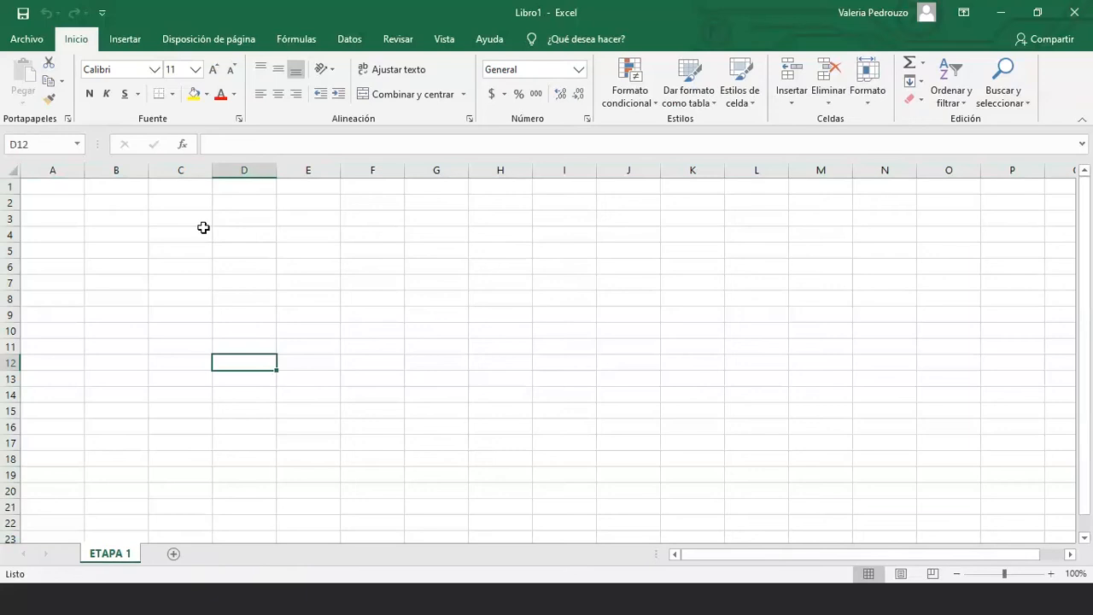
left_click(204, 223)
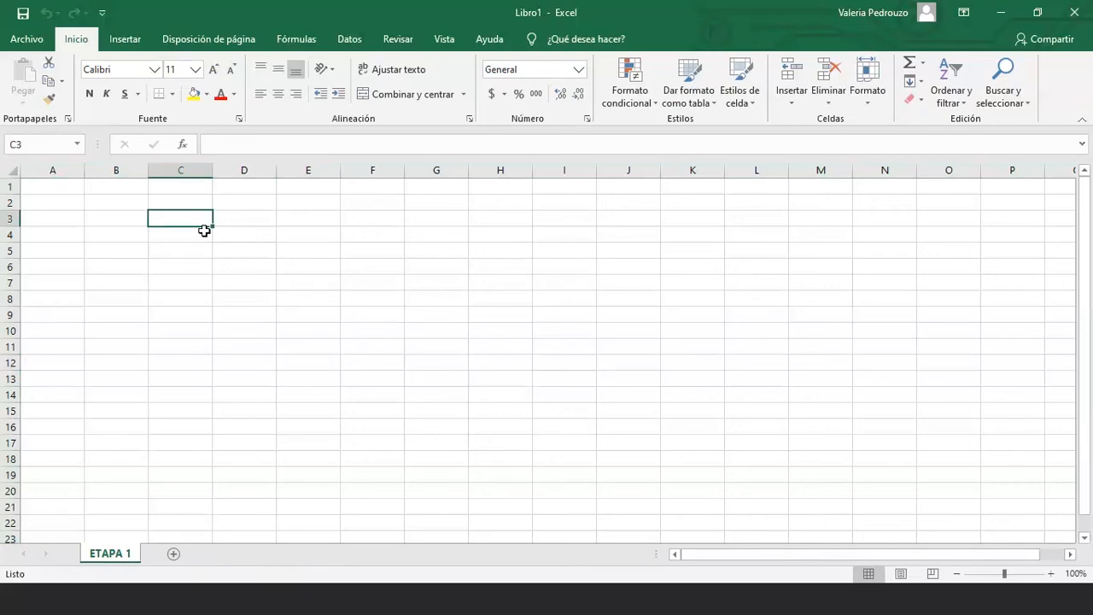
left_click(194, 169)
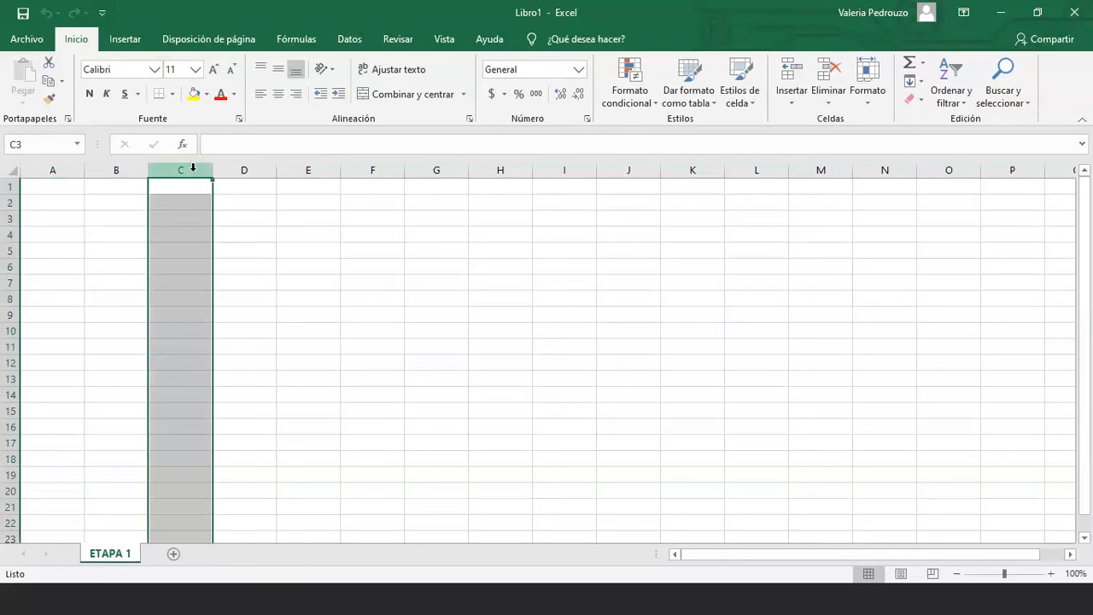
left_click(244, 168)
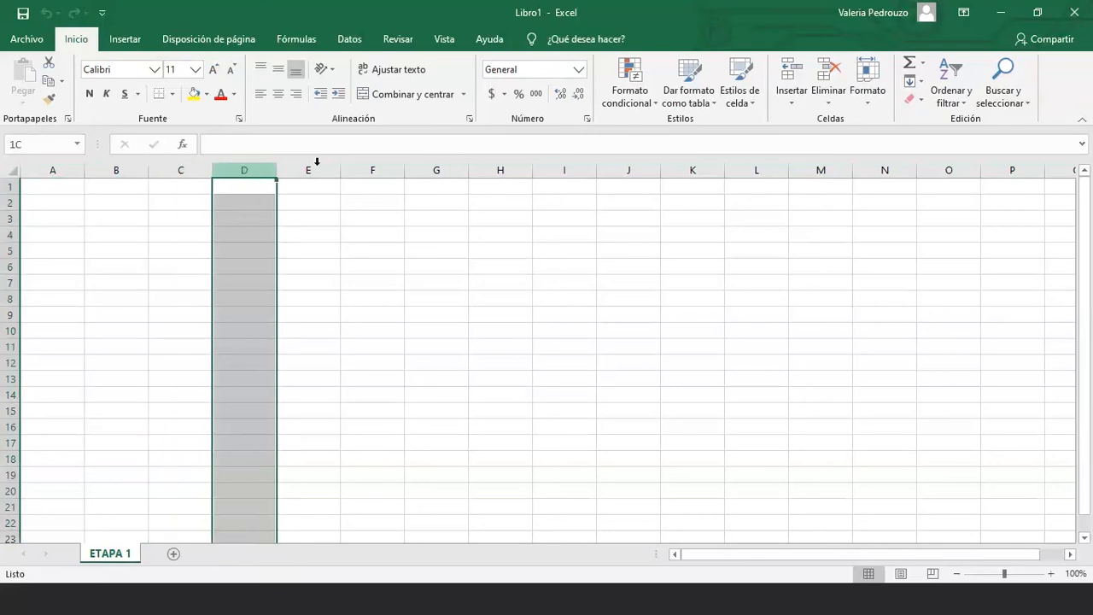
left_click(10, 218)
left_click(10, 234)
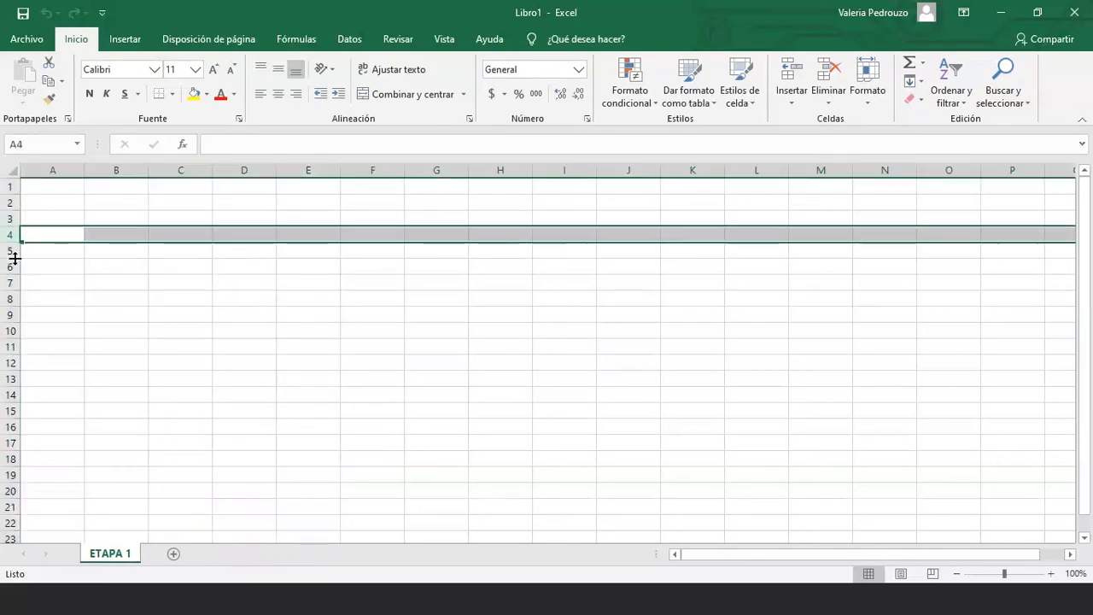
left_click(137, 315)
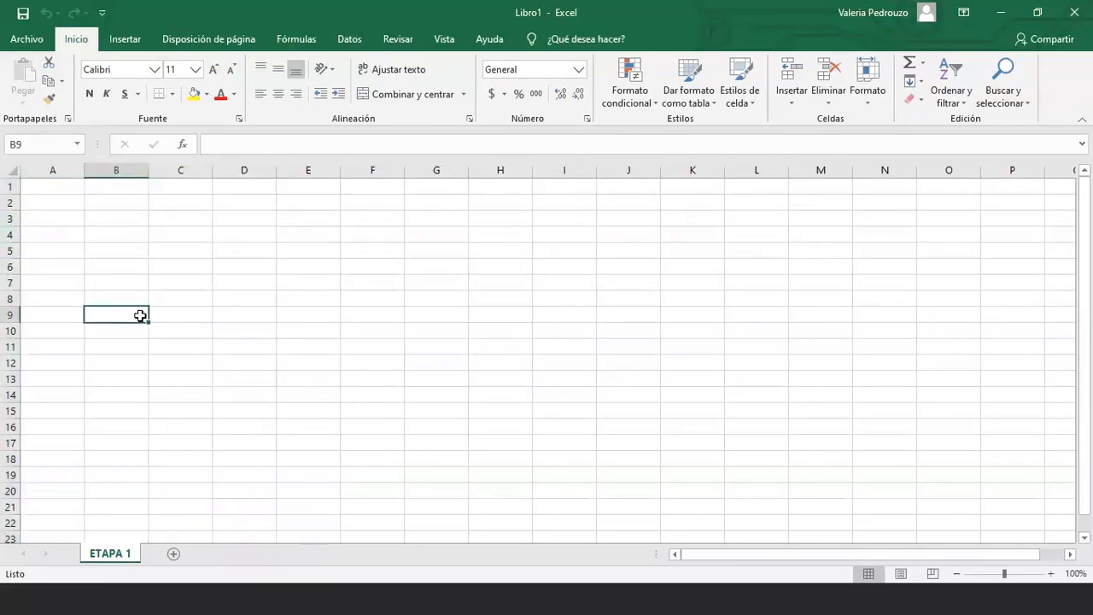
left_click(245, 187)
left_click_drag(245, 187, 243, 428)
left_click(159, 348)
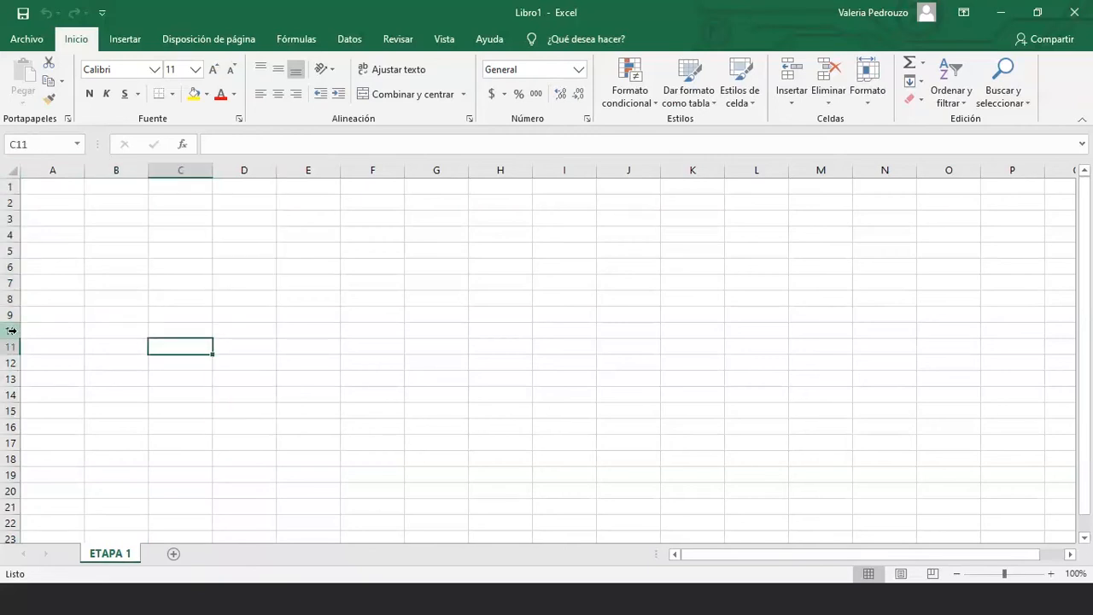
left_click_drag(94, 331, 327, 334)
left_click(303, 310)
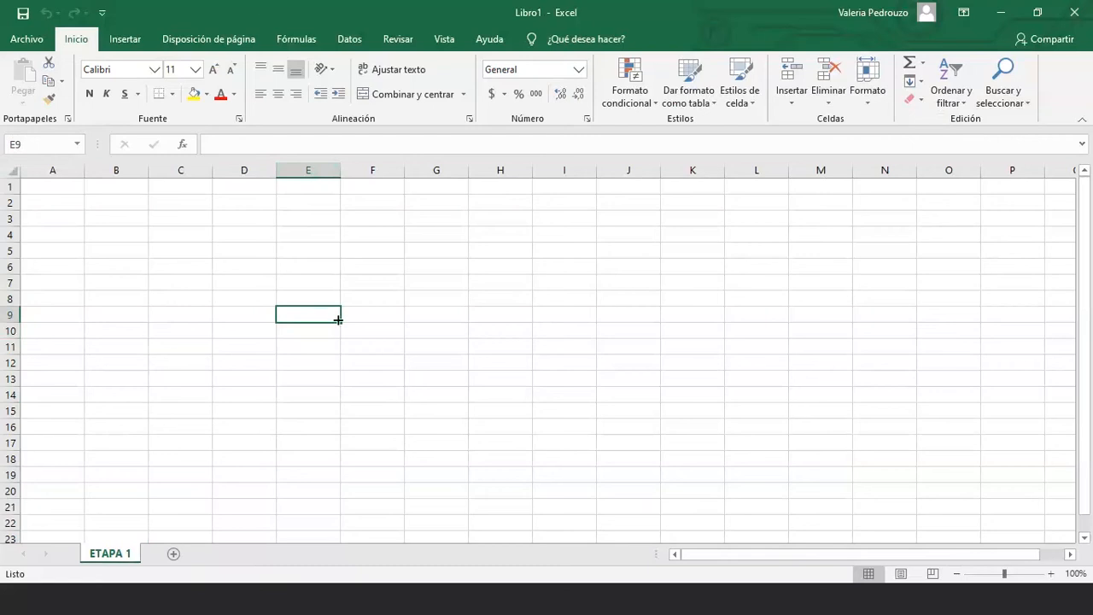
left_click(437, 328)
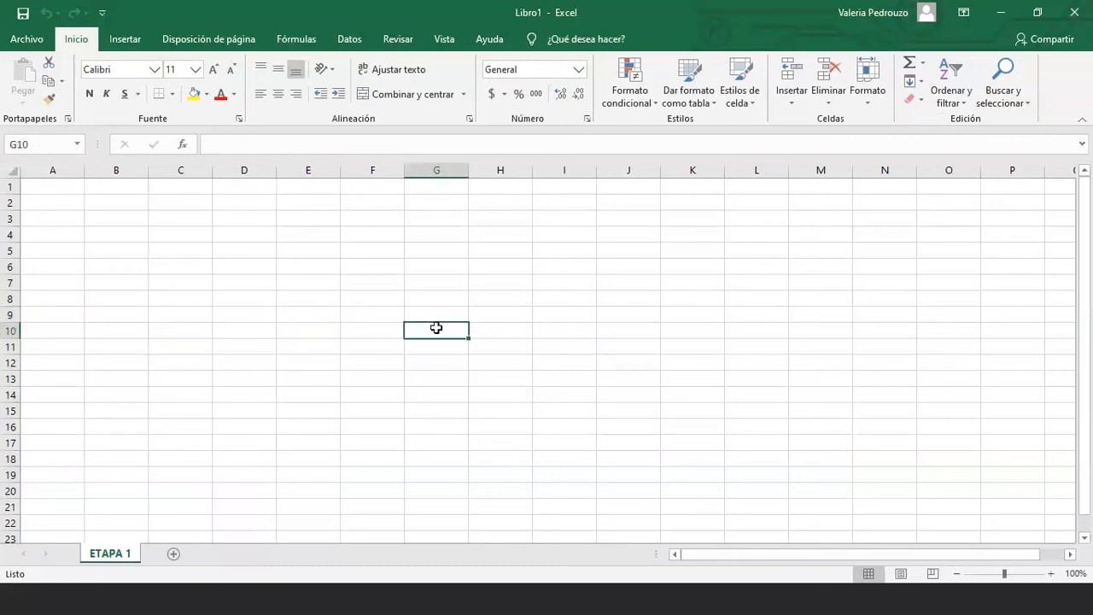
left_click(249, 220)
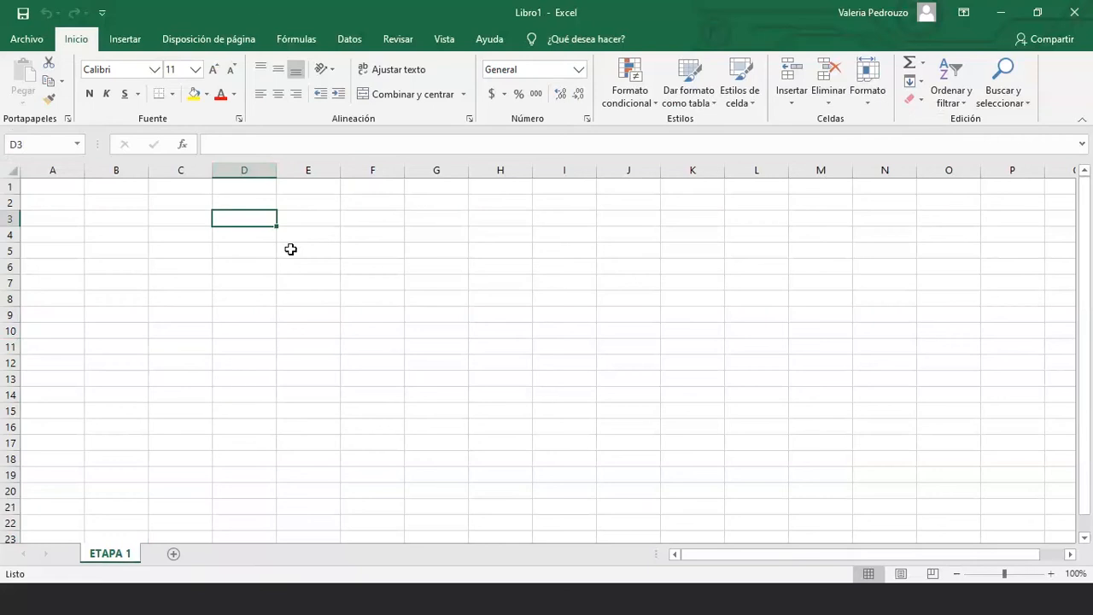
left_click(194, 218)
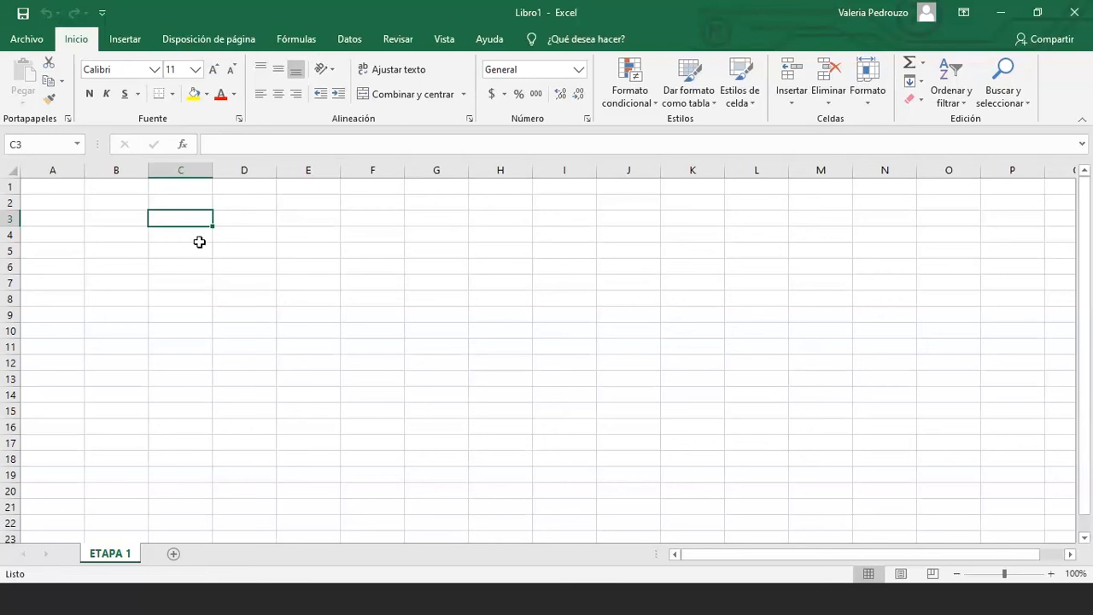
left_click(158, 73)
Enter HOLA in C3 and set its font to Arial, then Mongolian Baiti
type("HOLA")
key("Return")
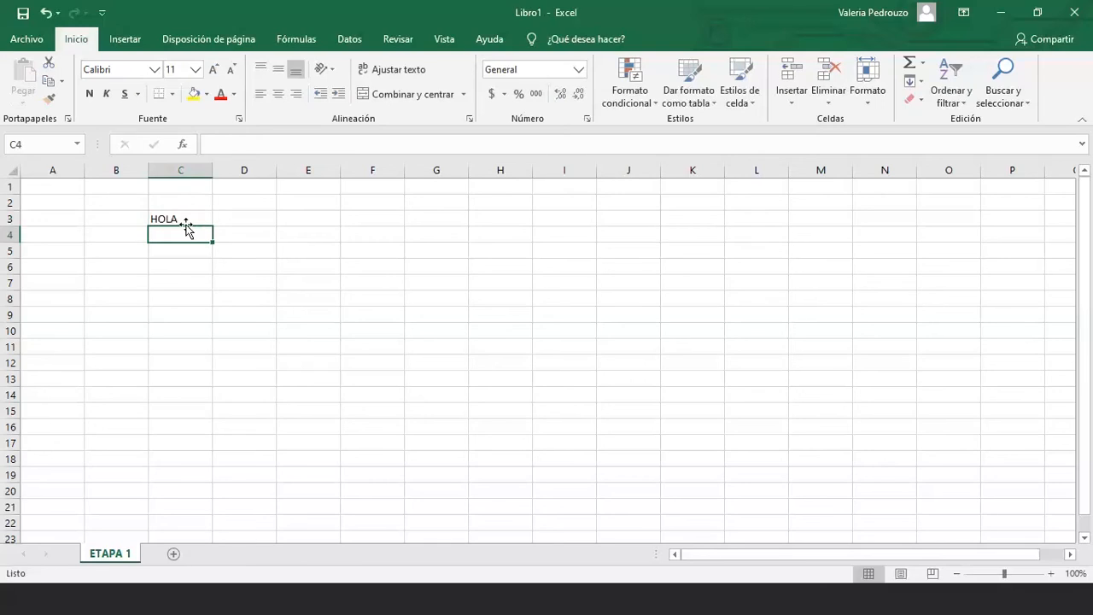
left_click(184, 219)
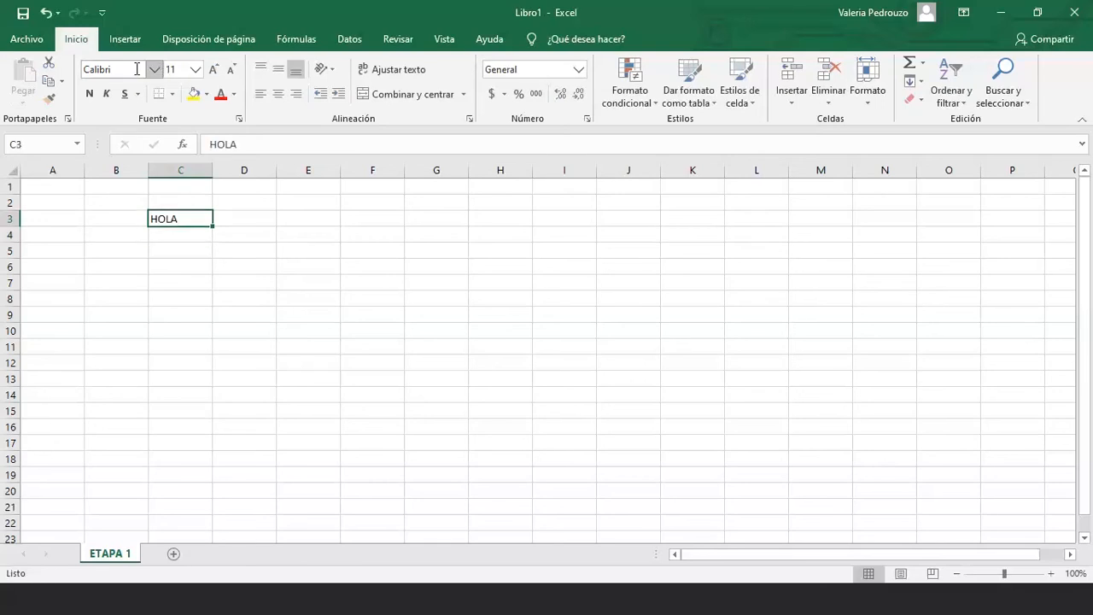
left_click(136, 70)
type("Arial")
key("Return")
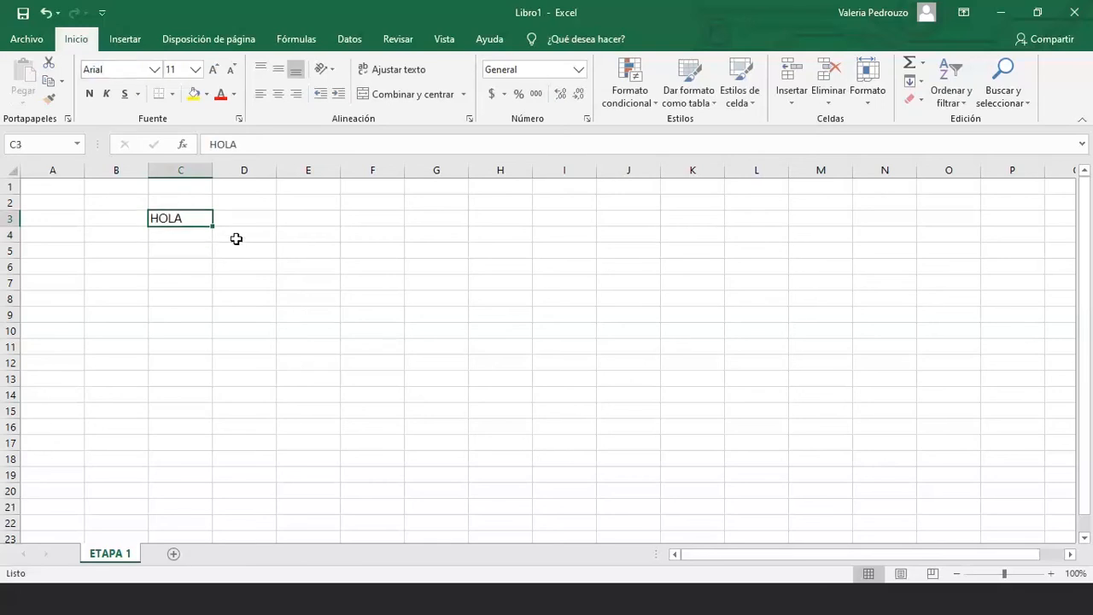
left_click(123, 72)
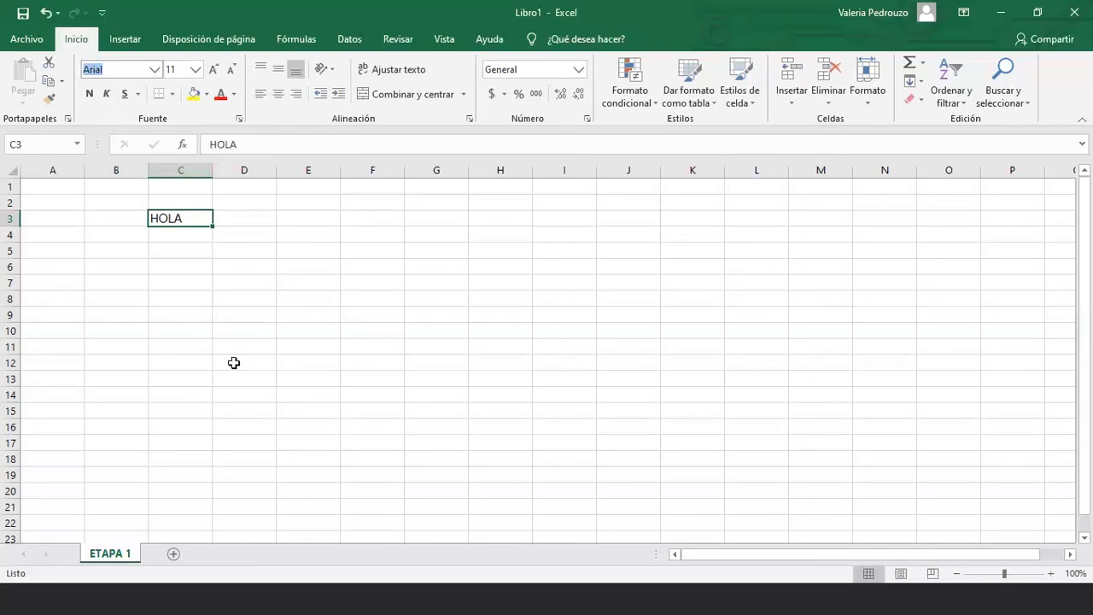
type("Mongolian Bai")
key("Return")
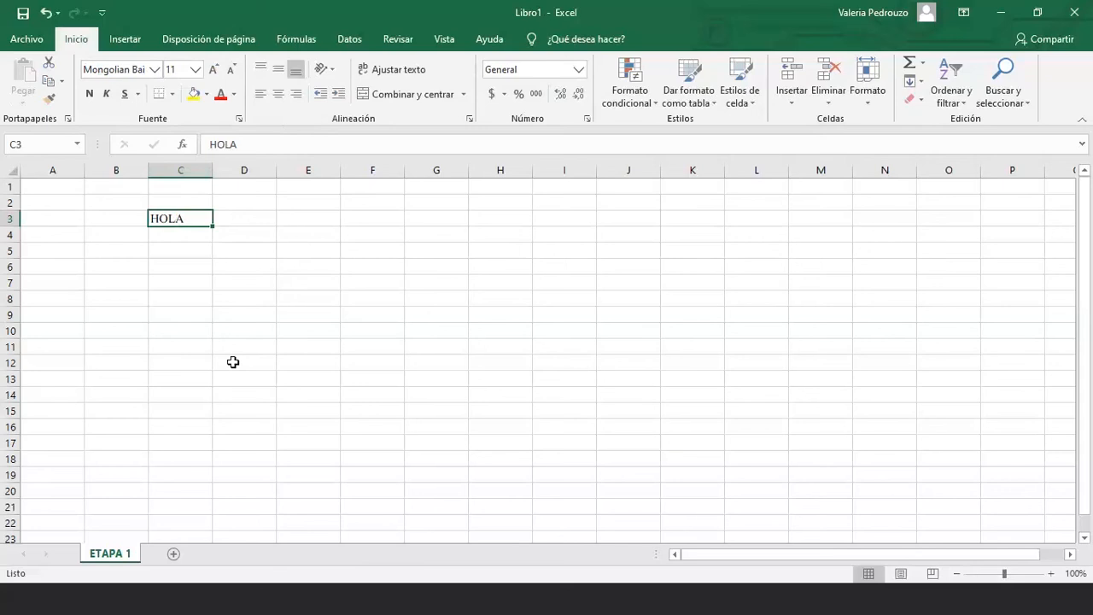
Make HOLA bold with red font colour and a yellow cell fill
left_click(88, 95)
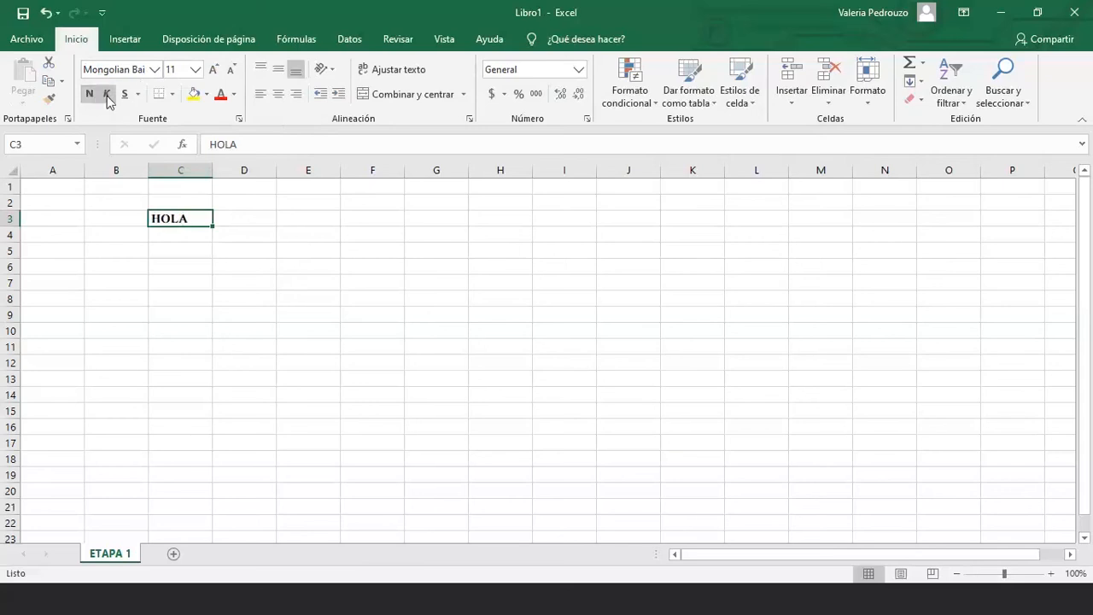
left_click(221, 95)
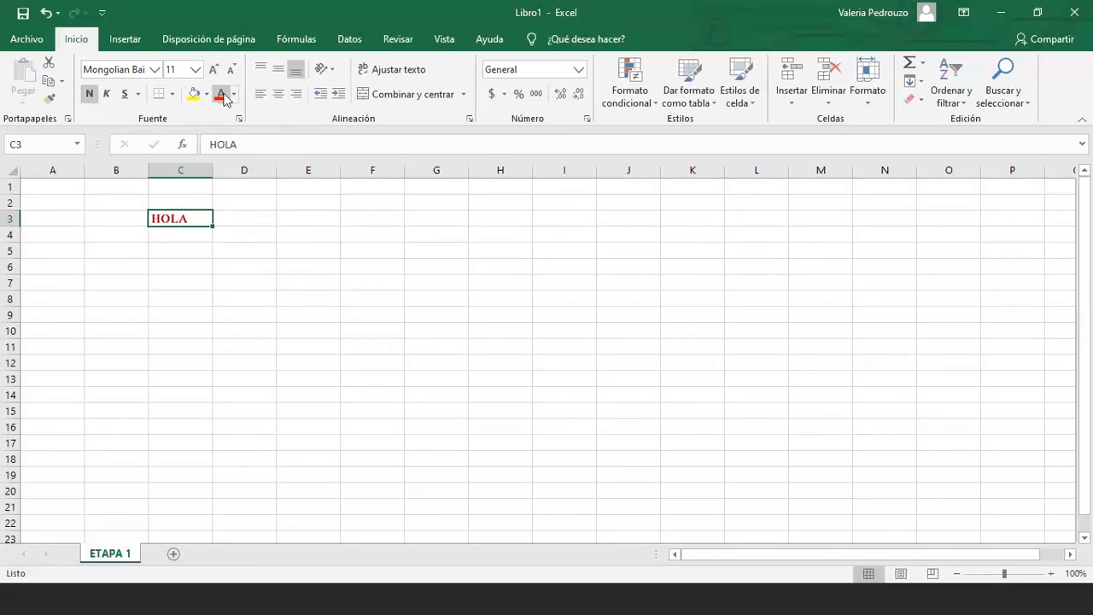
left_click(229, 222)
left_click(195, 220)
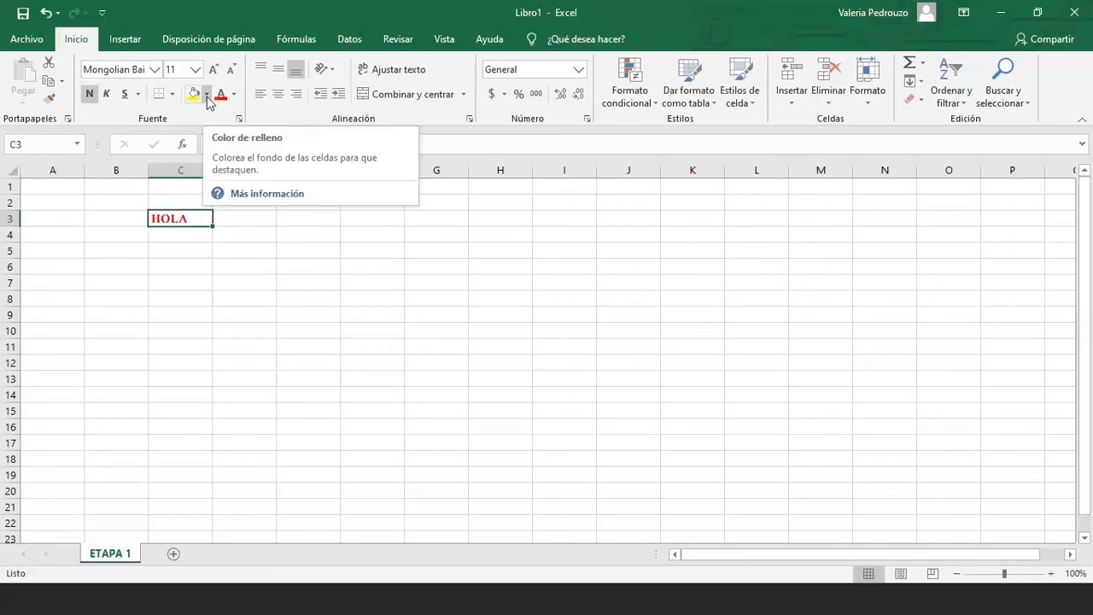
left_click(206, 94)
left_click(235, 219)
left_click(180, 282)
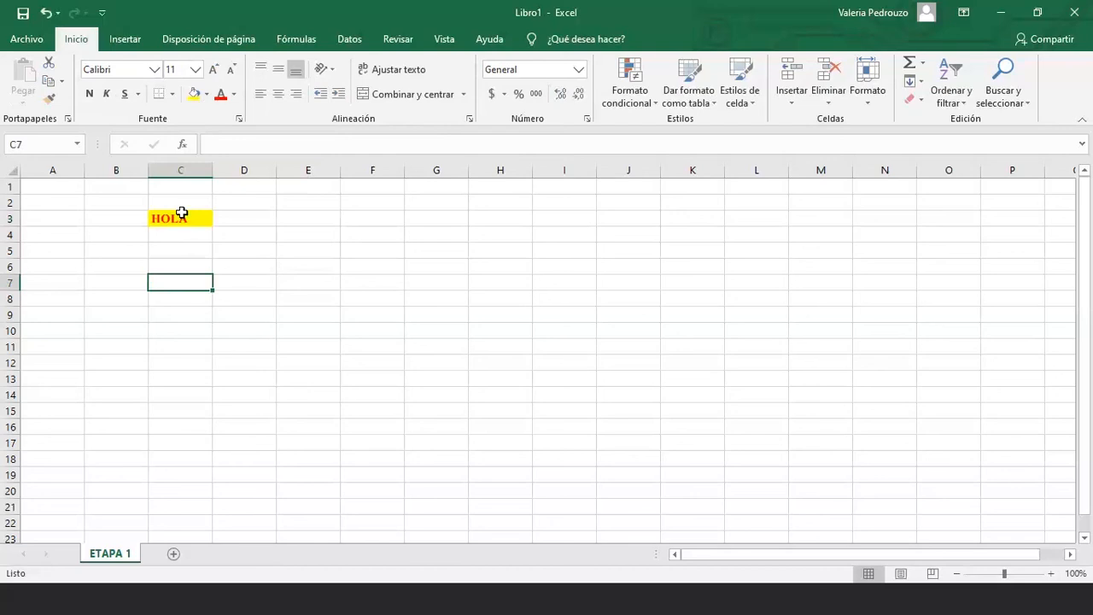
Try selecting D3:F3 and C4:C8, then reselect C3 and bring up the Bordes menu
left_click(196, 229)
left_click_drag(227, 218, 402, 217)
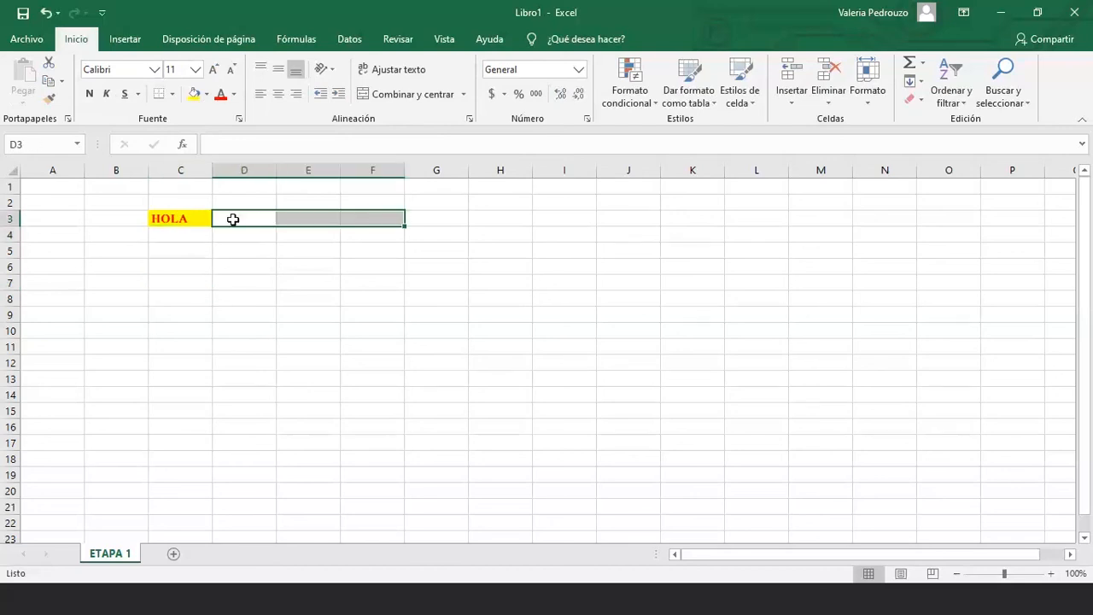
left_click_drag(172, 238, 169, 297)
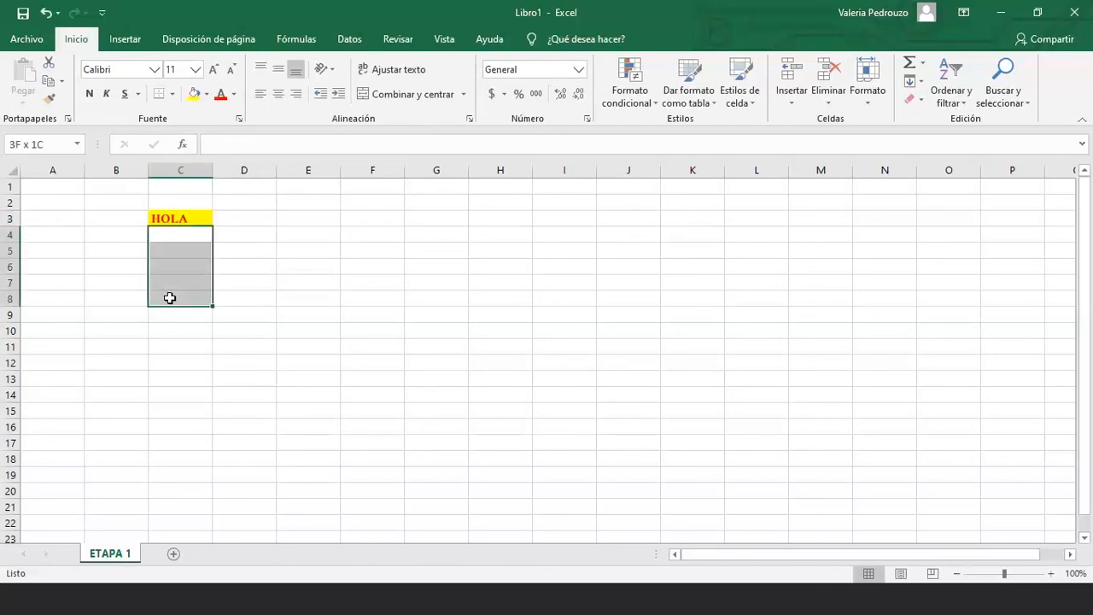
left_click(189, 215)
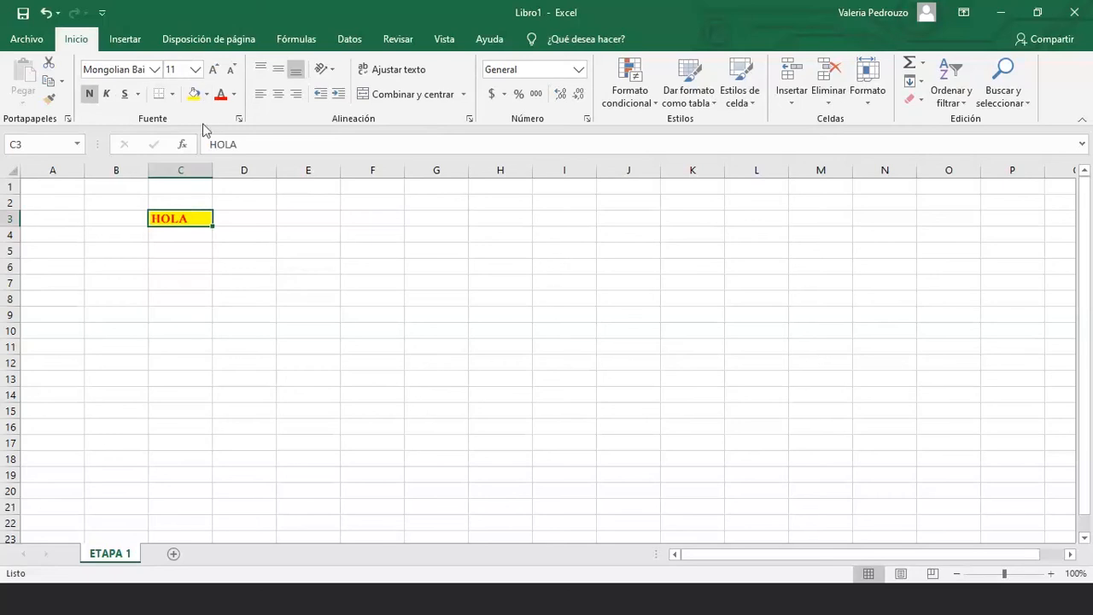
left_click(172, 94)
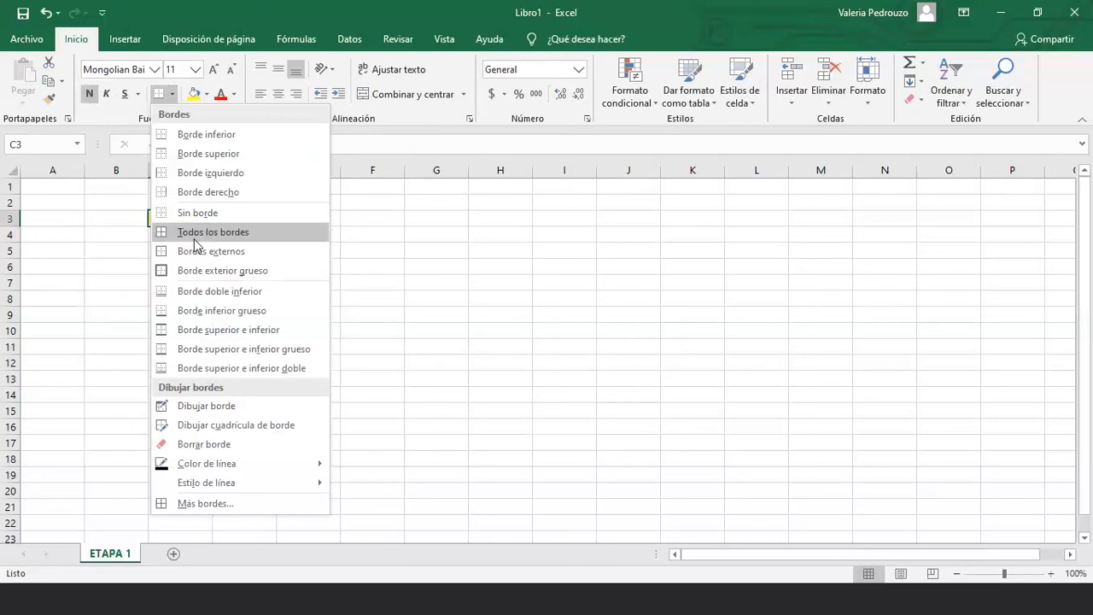
Apply Todos los bordes to the block C3:E7
left_click(122, 243)
left_click(181, 266)
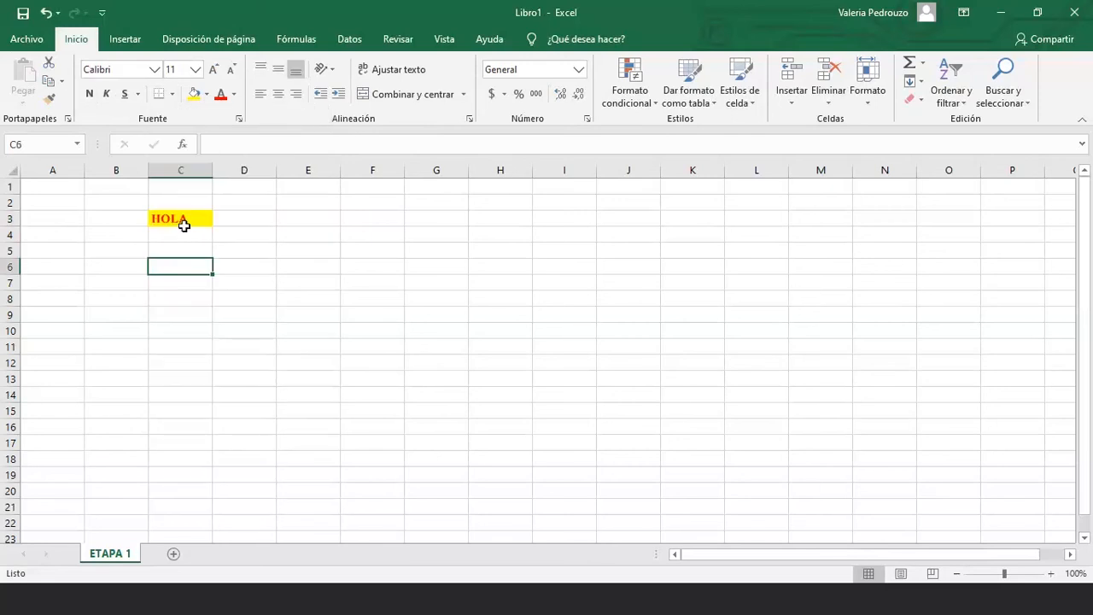
left_click_drag(183, 224, 319, 288)
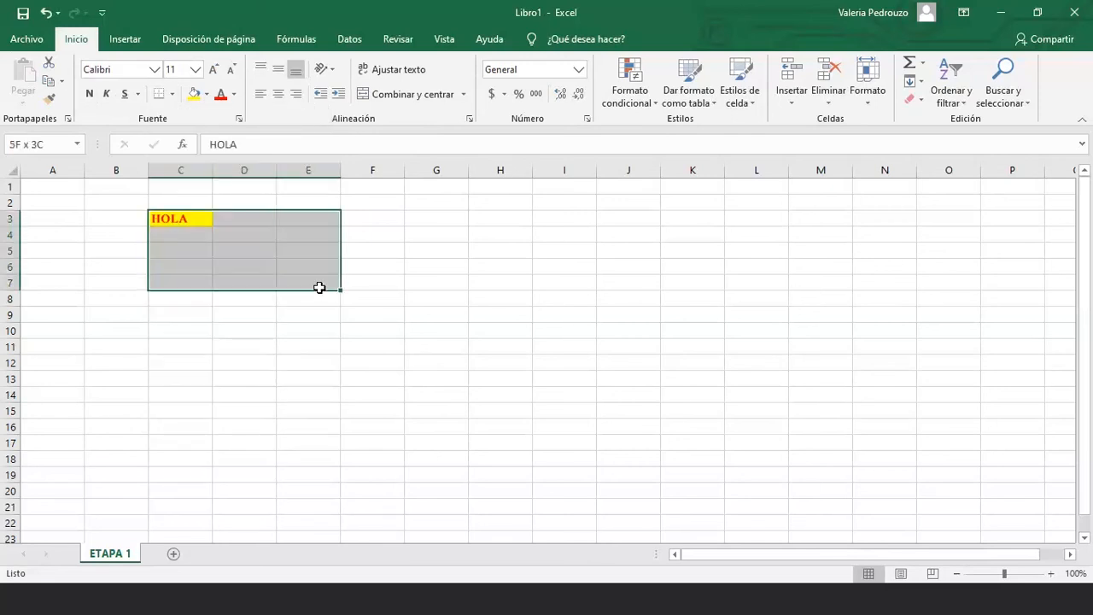
left_click(173, 94)
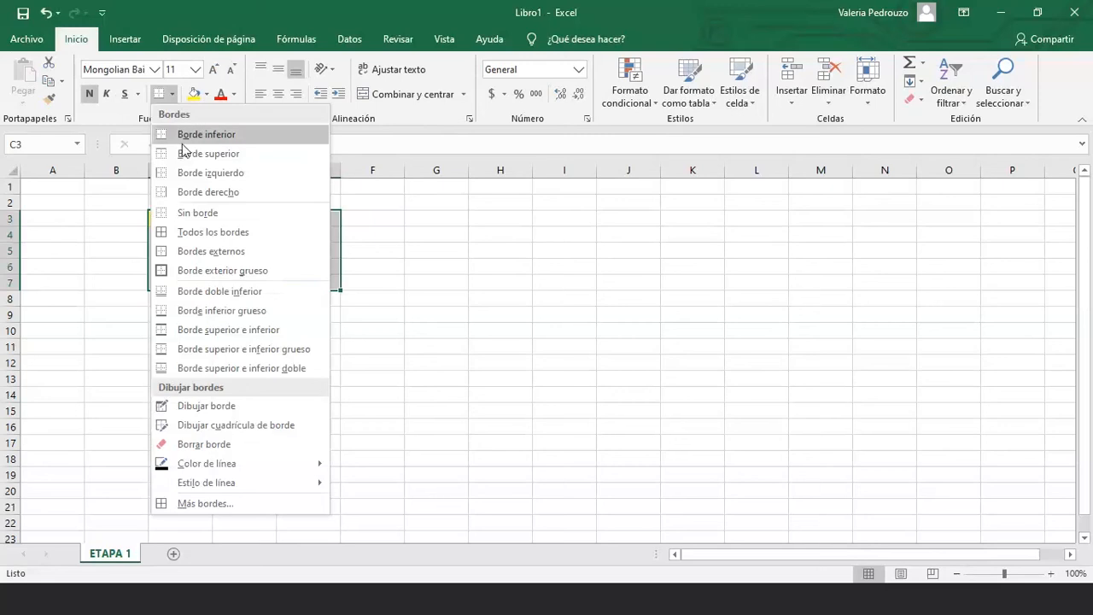
left_click(207, 234)
Put an outside border (Bordes externos) around E11:G15
left_click(209, 220)
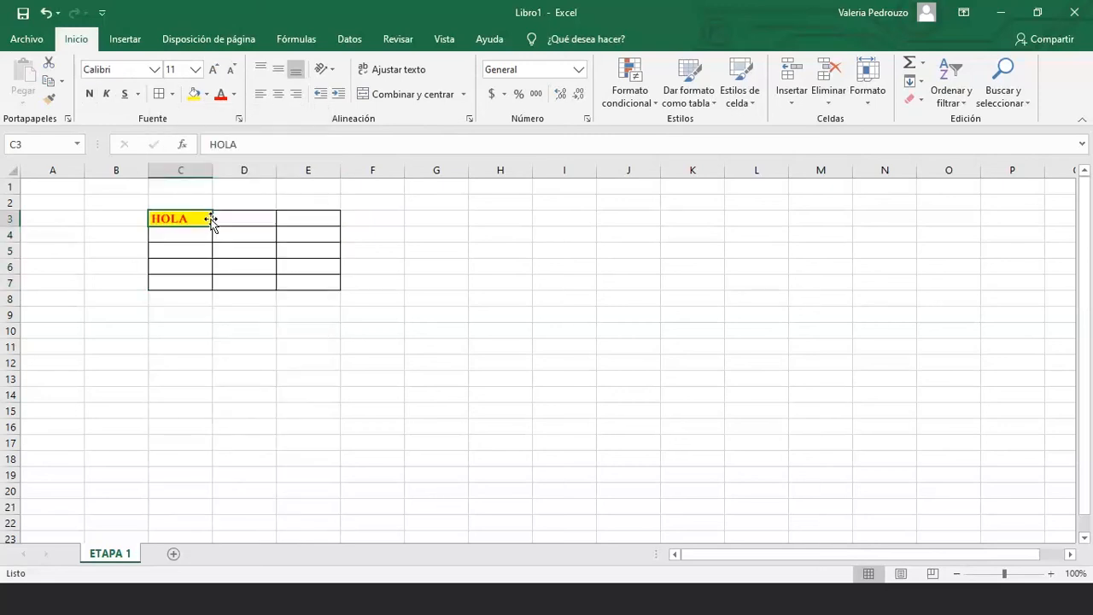
left_click(239, 219)
left_click(296, 222)
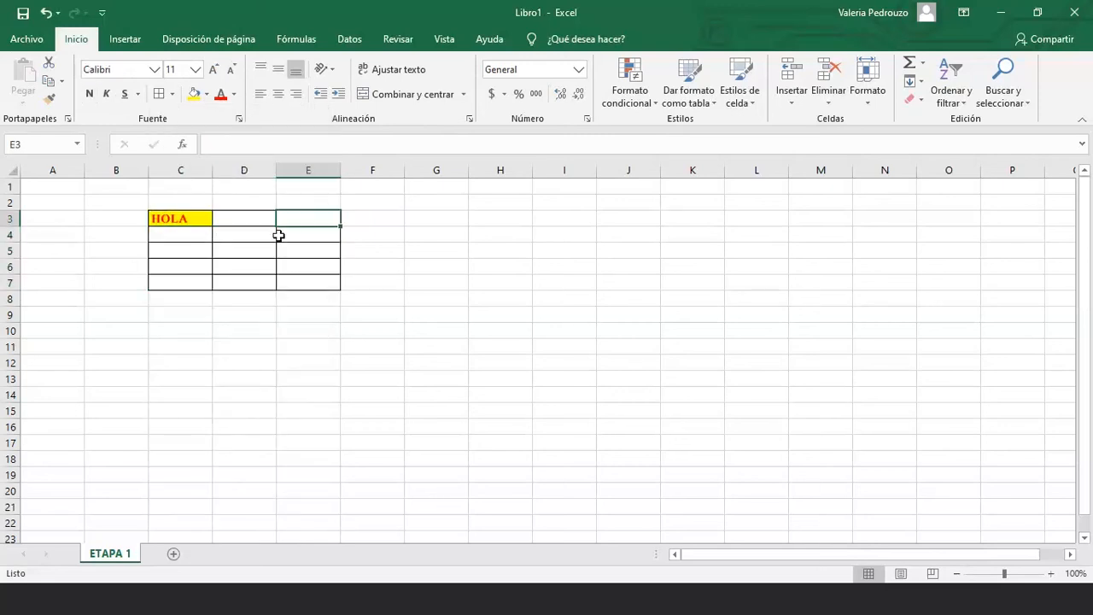
left_click(291, 280)
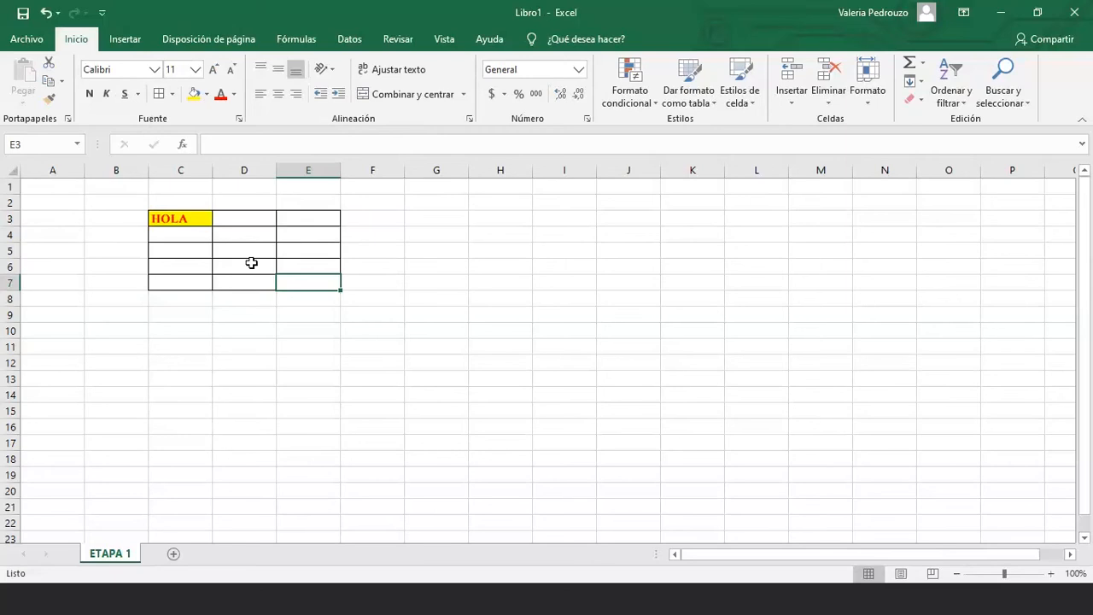
left_click(251, 264)
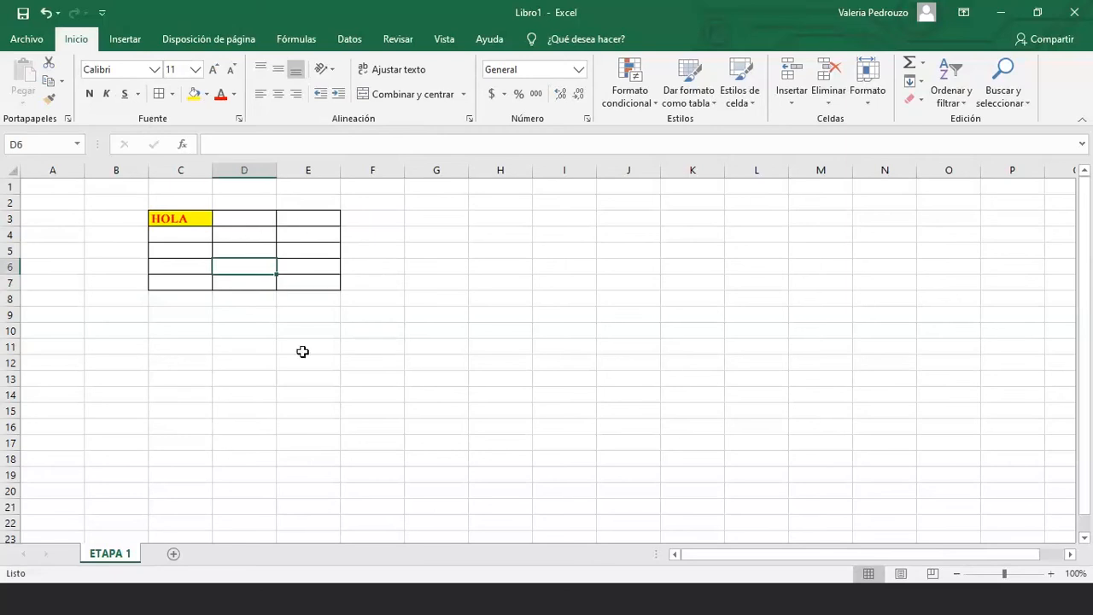
left_click_drag(303, 351, 446, 408)
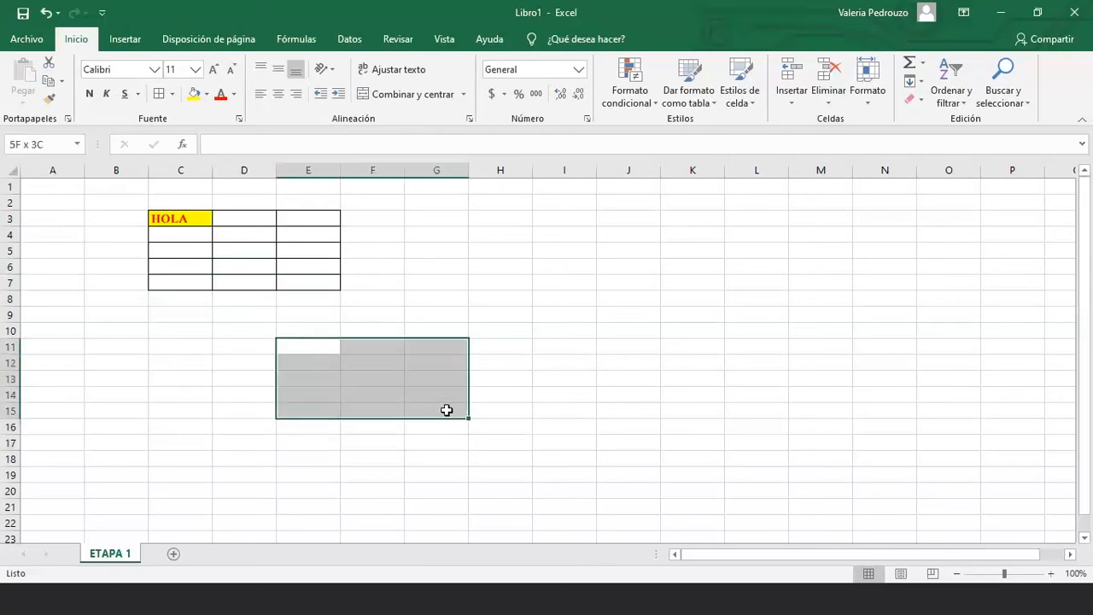
left_click(173, 93)
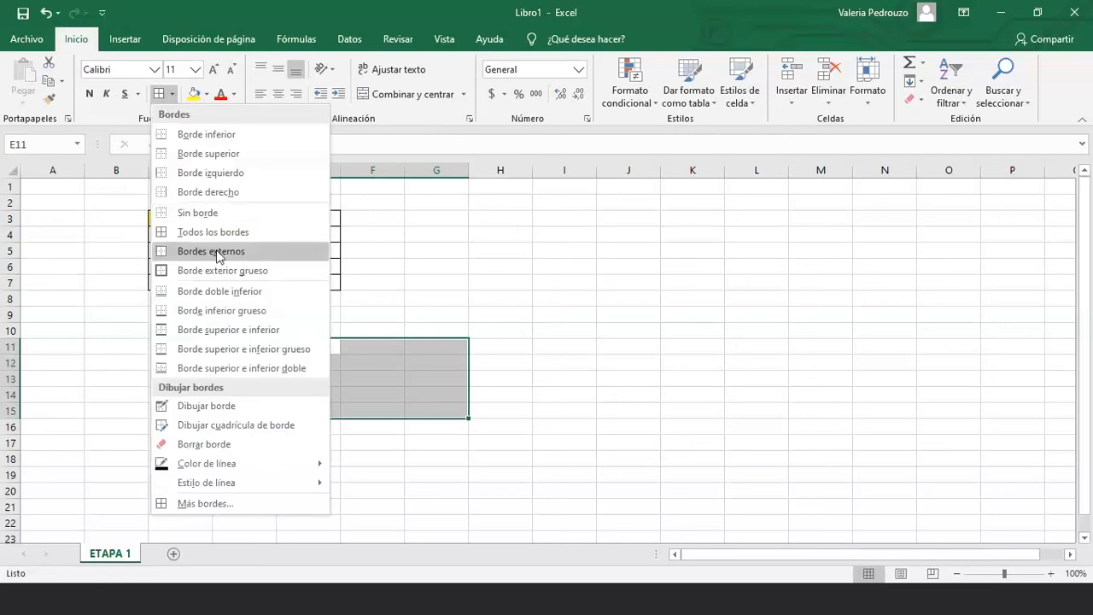
left_click(217, 253)
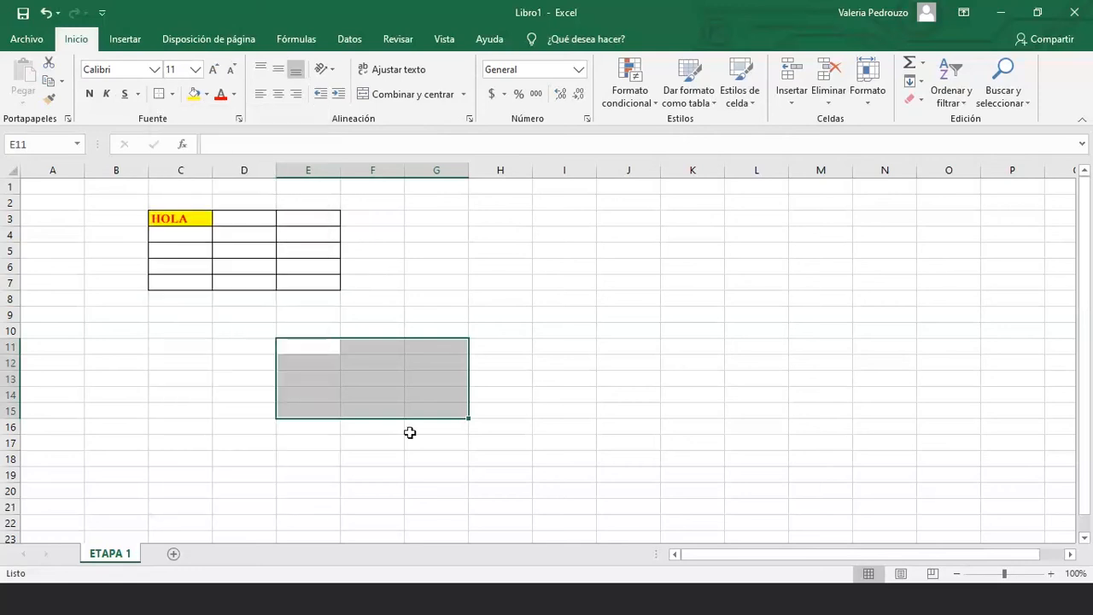
Box cell F13 inside that block with Todos los bordes
left_click(410, 433)
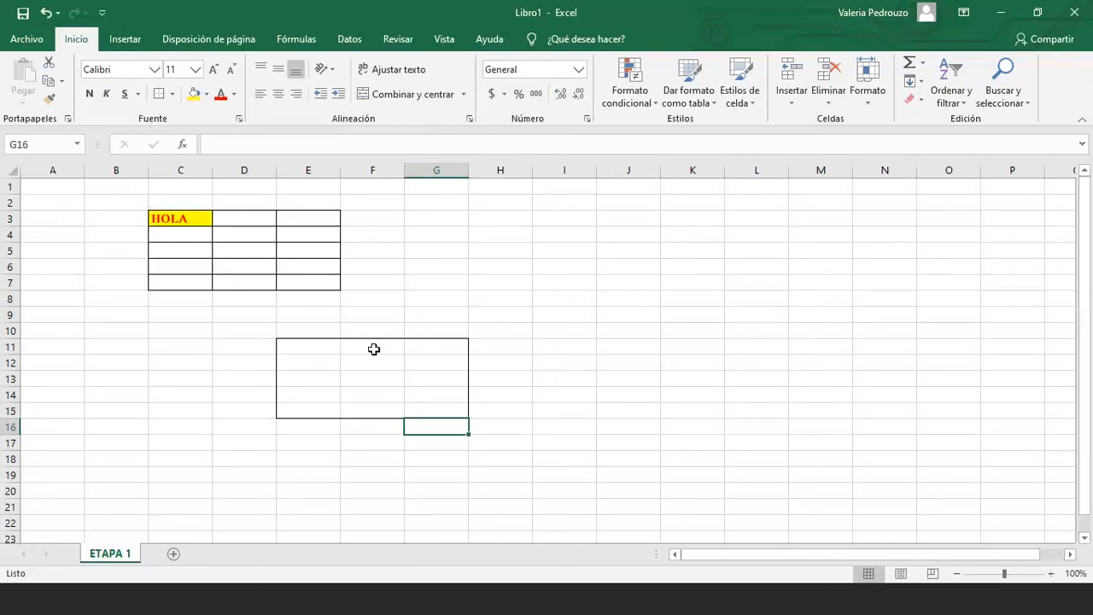
left_click(374, 381)
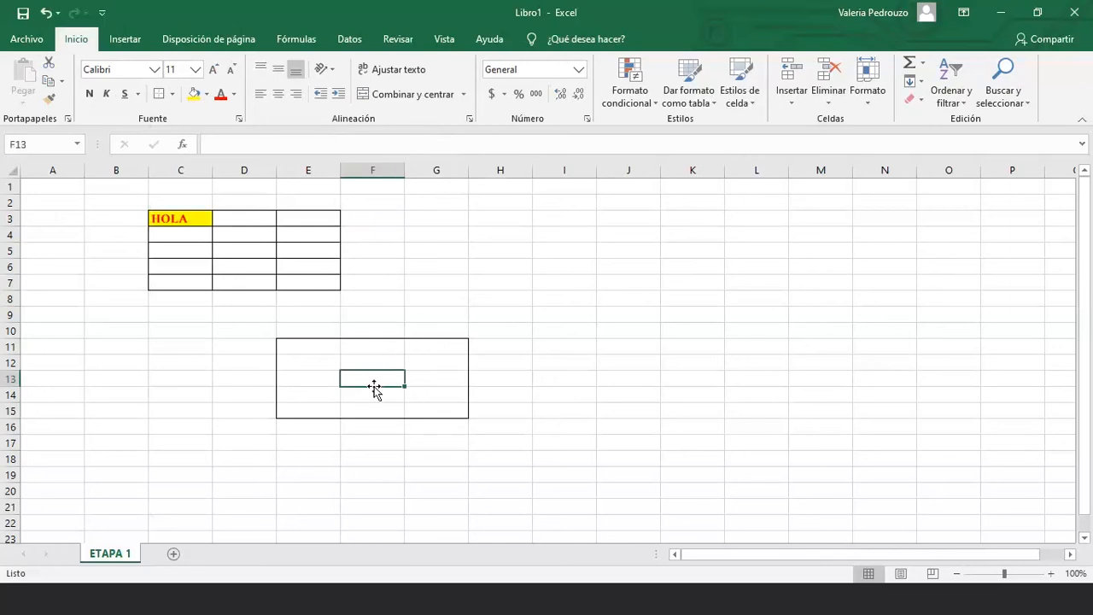
left_click(170, 95)
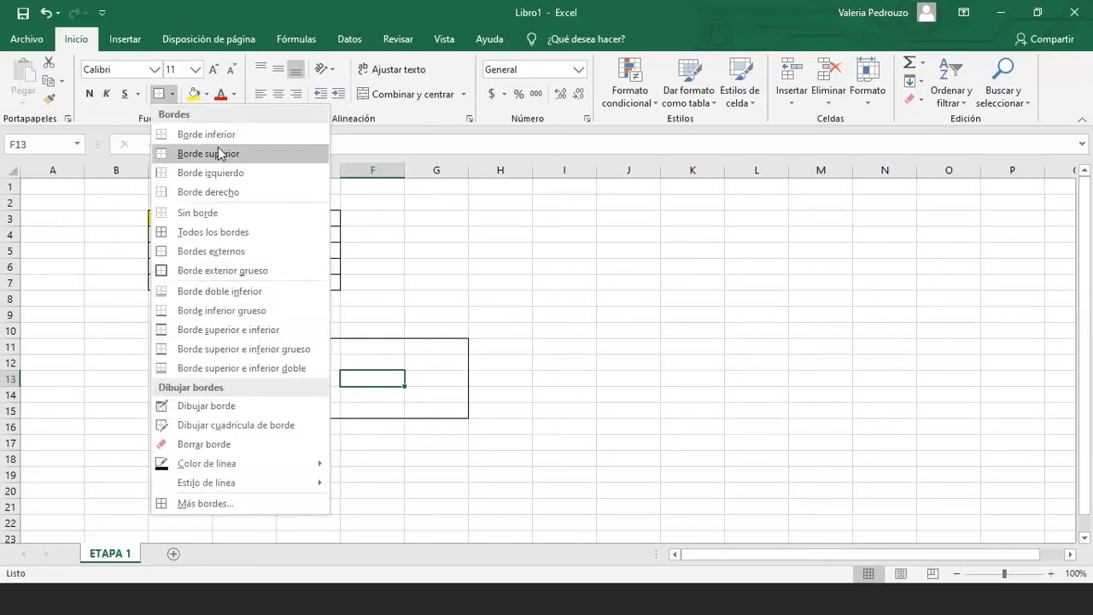
left_click(217, 232)
left_click(384, 427)
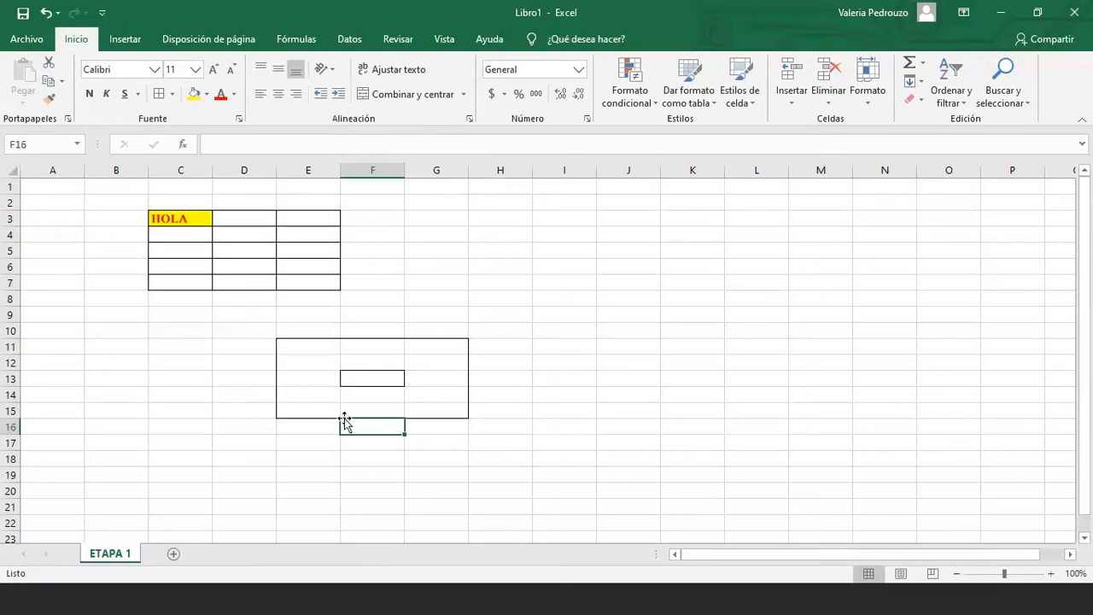
left_click(325, 265)
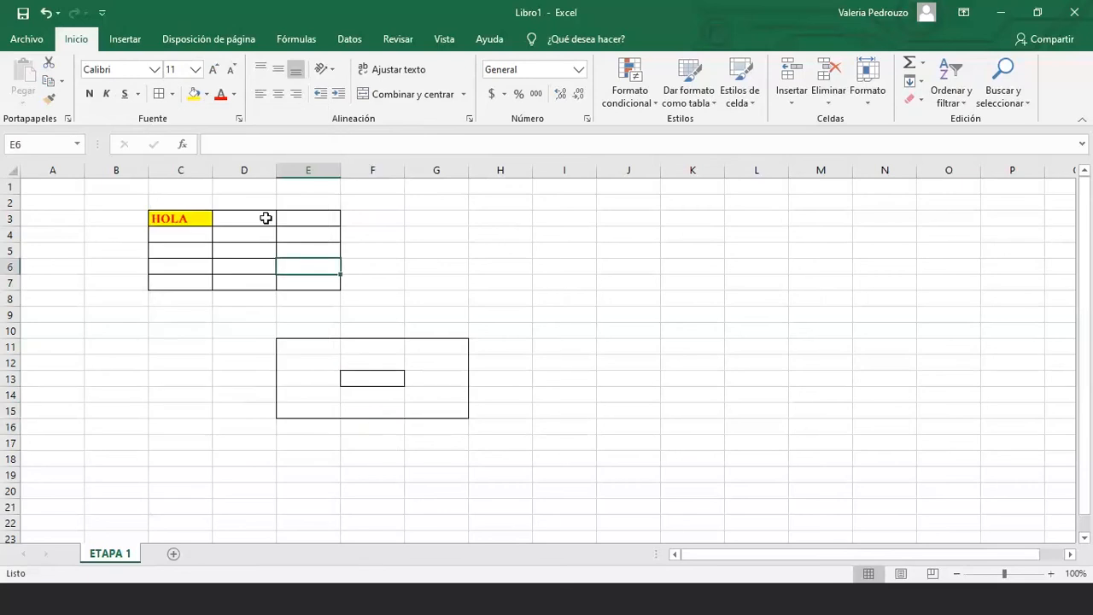
For C3:E3, pick a double line style and blue colour in Formato de celdas > Borde
left_click_drag(184, 220, 288, 214)
right_click(291, 218)
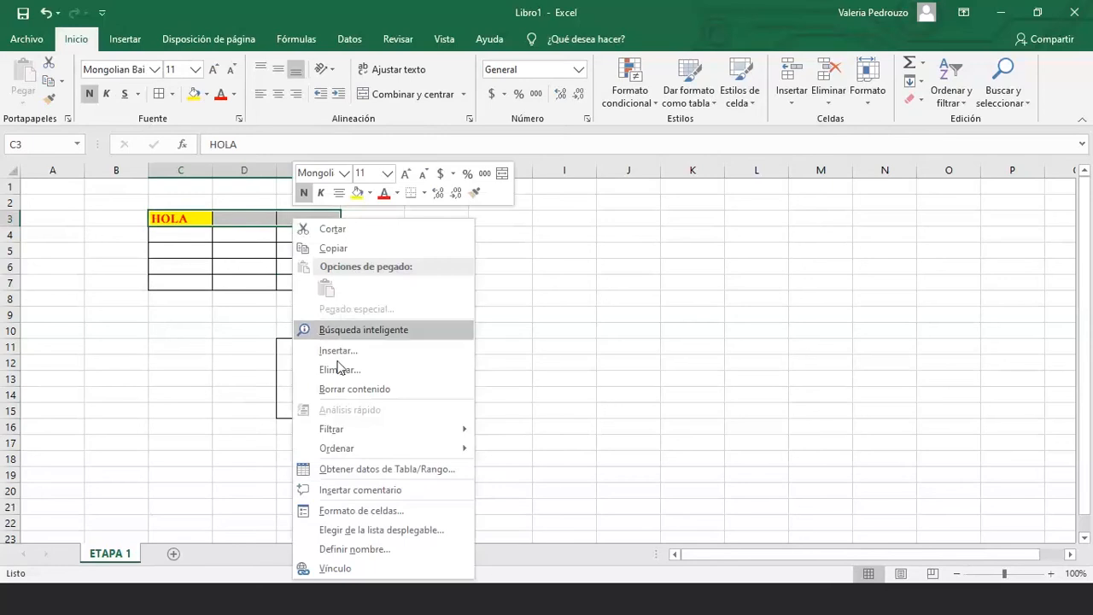
left_click(377, 512)
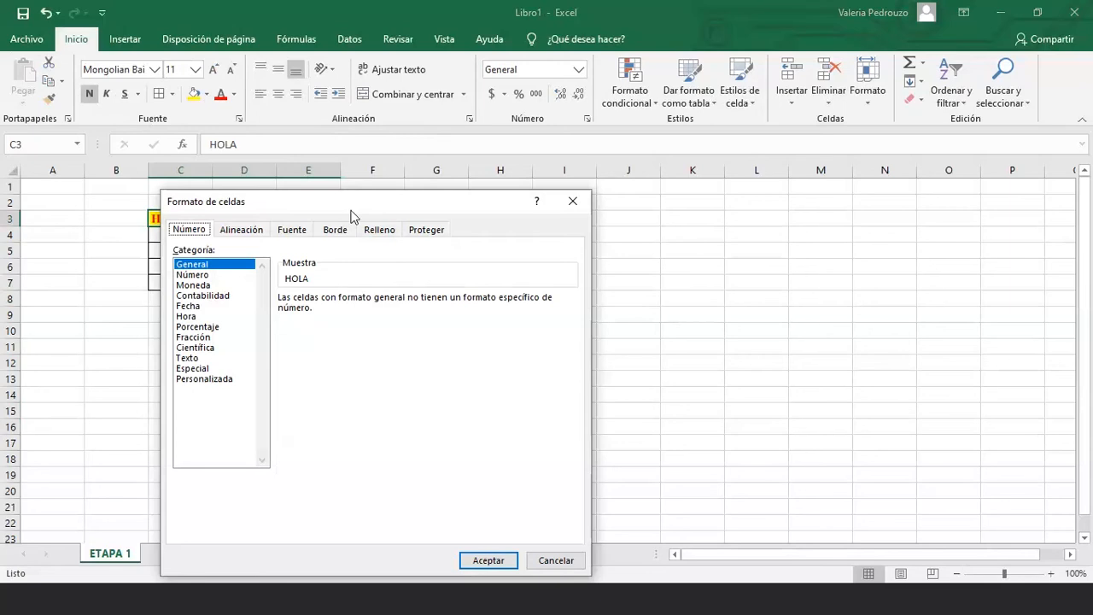
left_click_drag(350, 210, 420, 151)
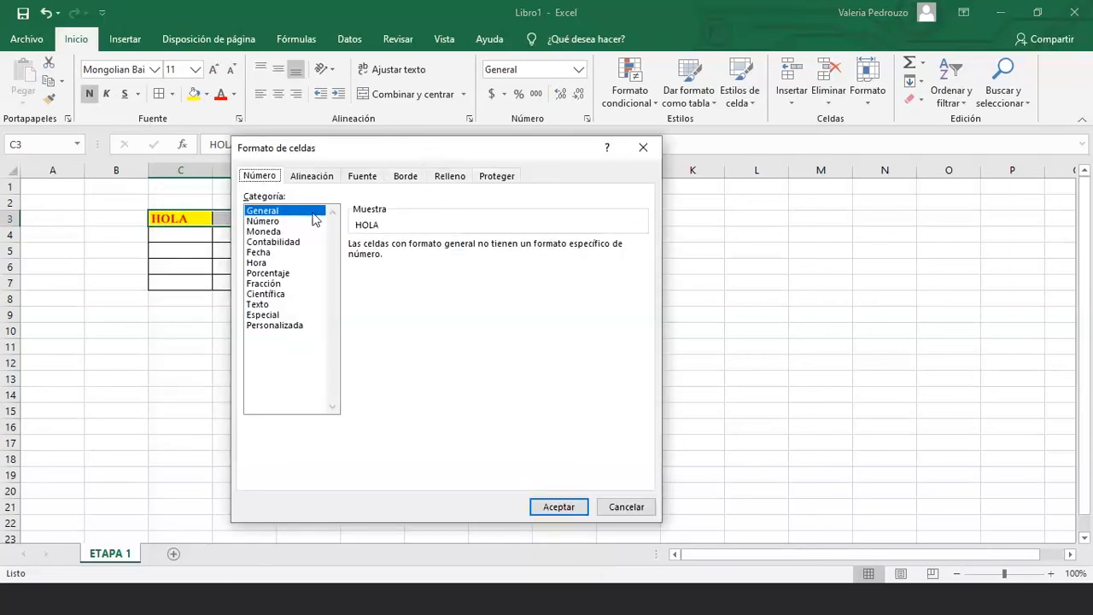
left_click(403, 177)
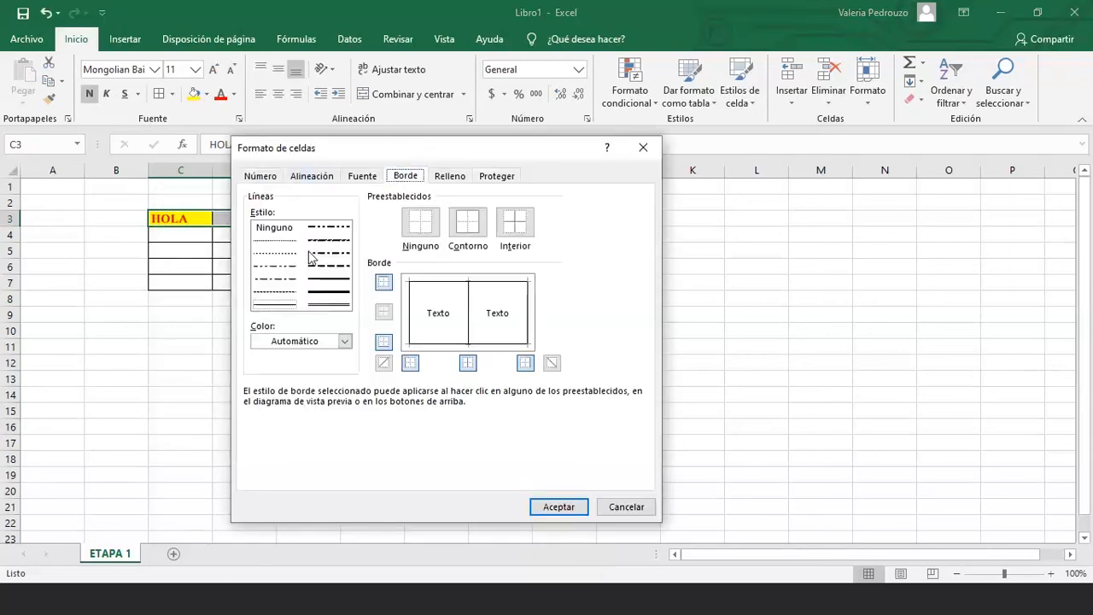
left_click(332, 290)
left_click(336, 266)
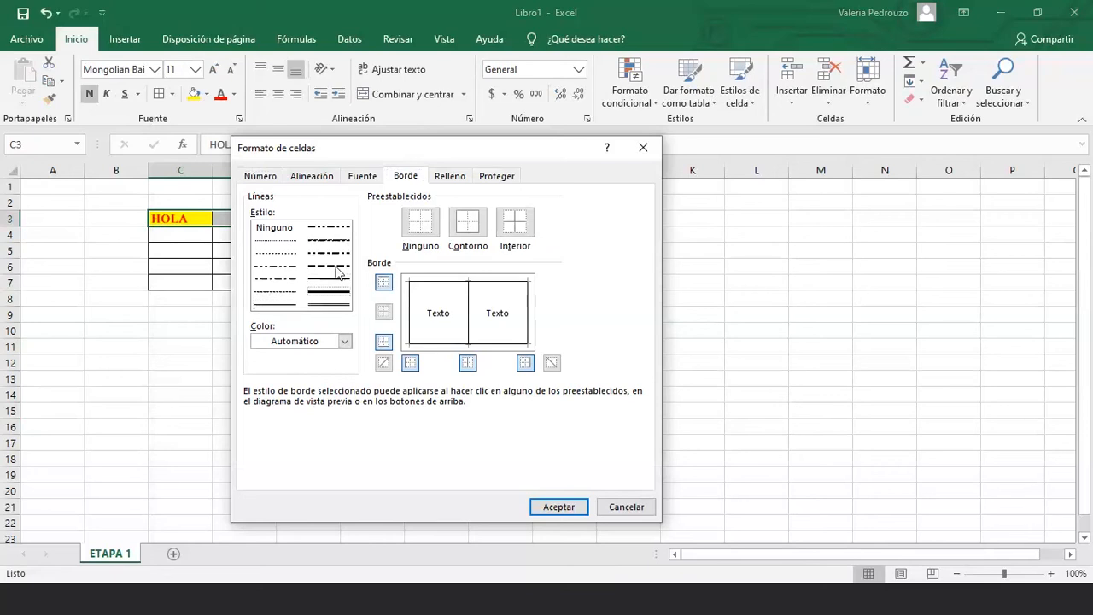
left_click(333, 293)
left_click(330, 304)
left_click(313, 342)
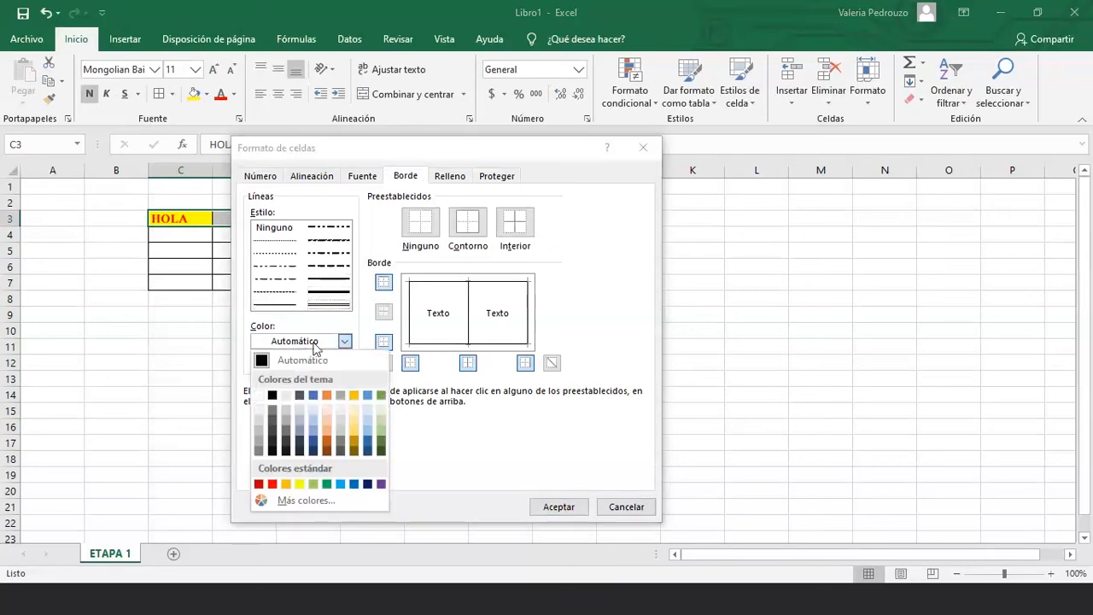
left_click(316, 400)
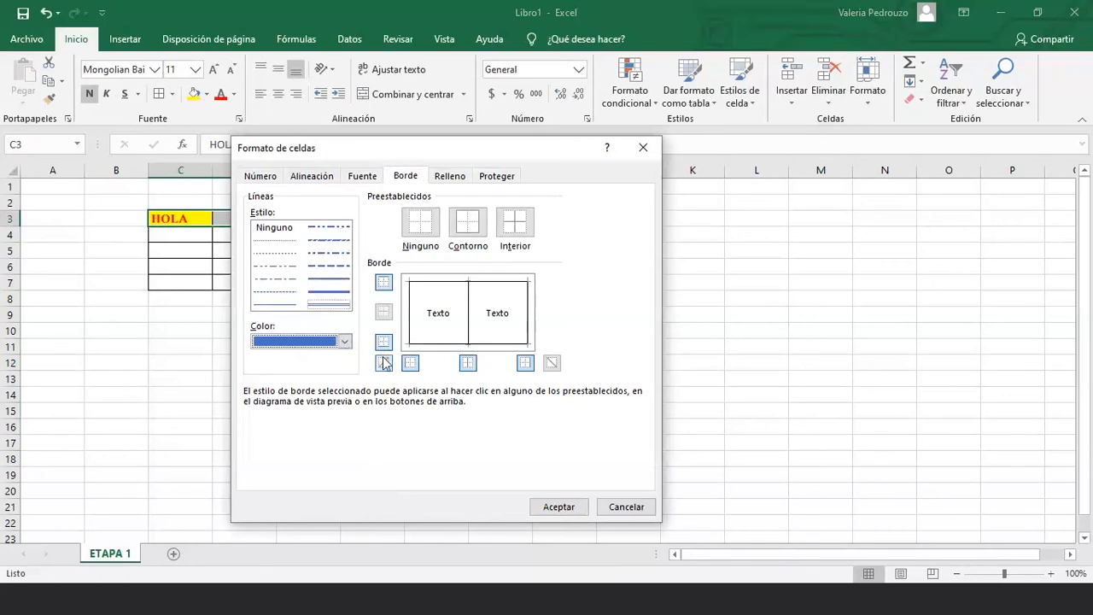
Apply the blue line as a top border and inner vertical divider on C3:E3
left_click(384, 283)
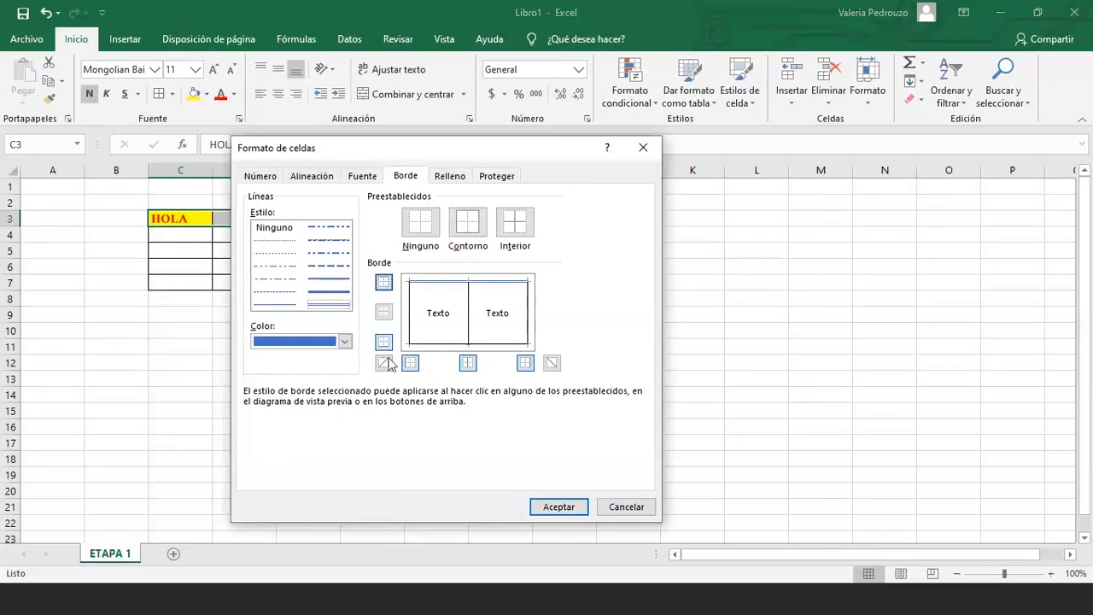
left_click(468, 363)
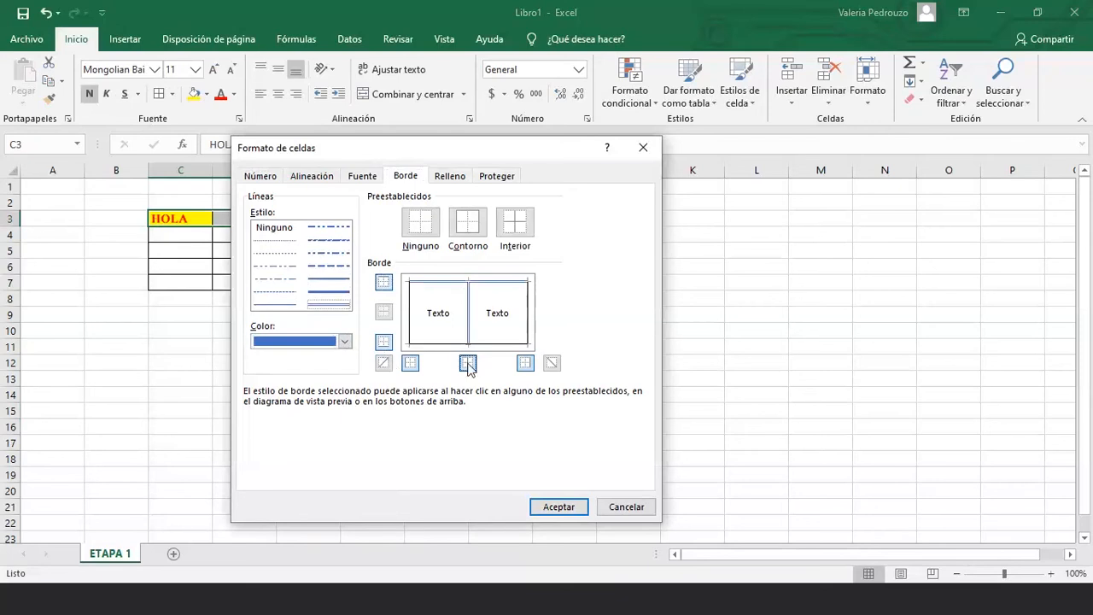
left_click(560, 508)
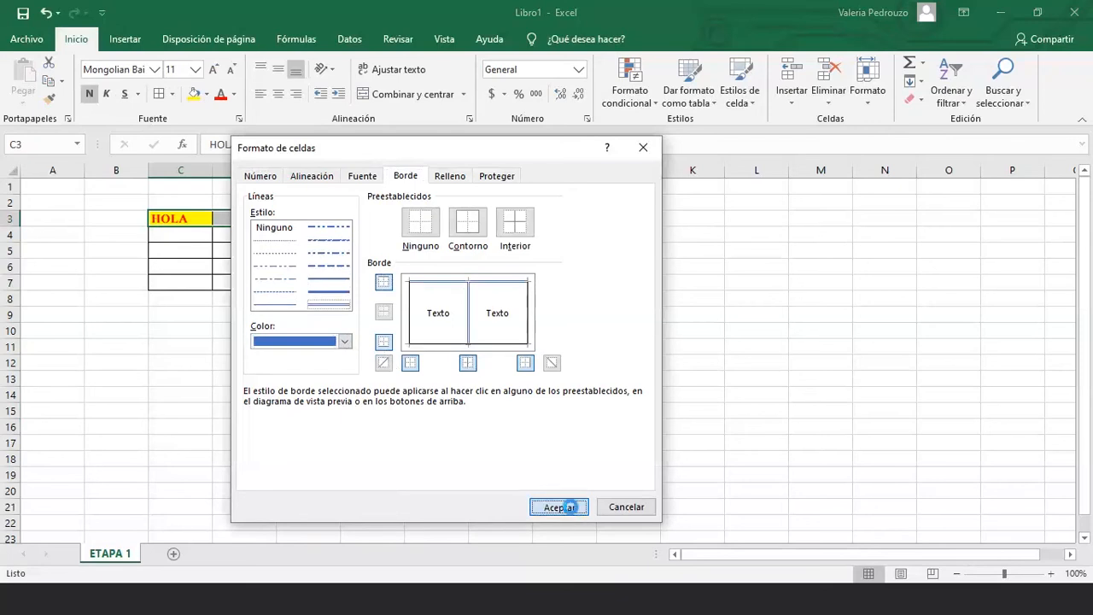
left_click(372, 412)
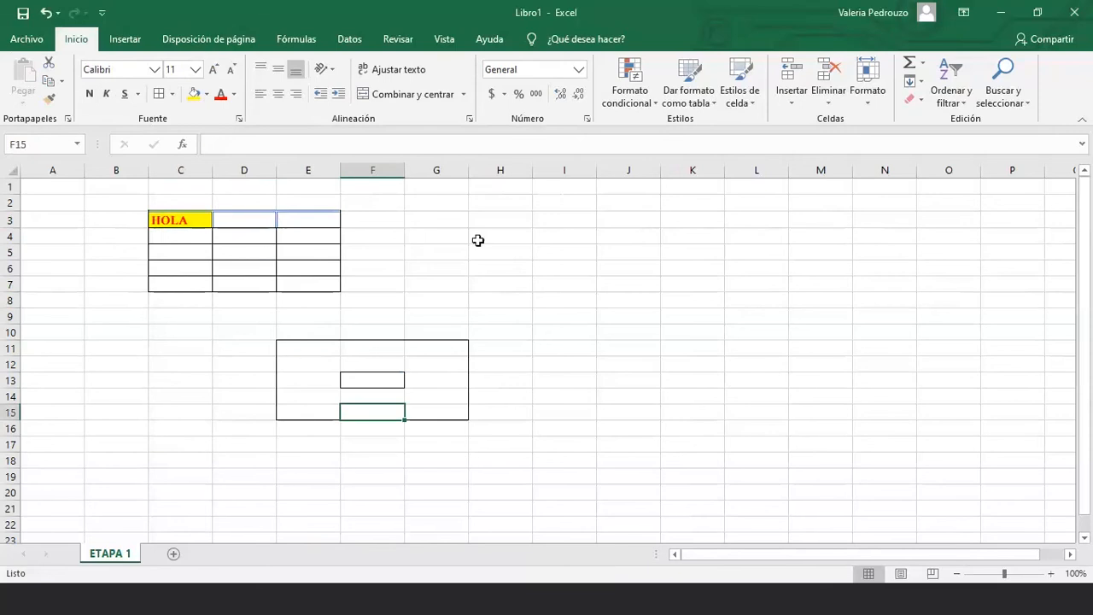
left_click_drag(478, 240, 641, 281)
Give H4:J7 red dashed inside borders via Formato de celdas
right_click(580, 220)
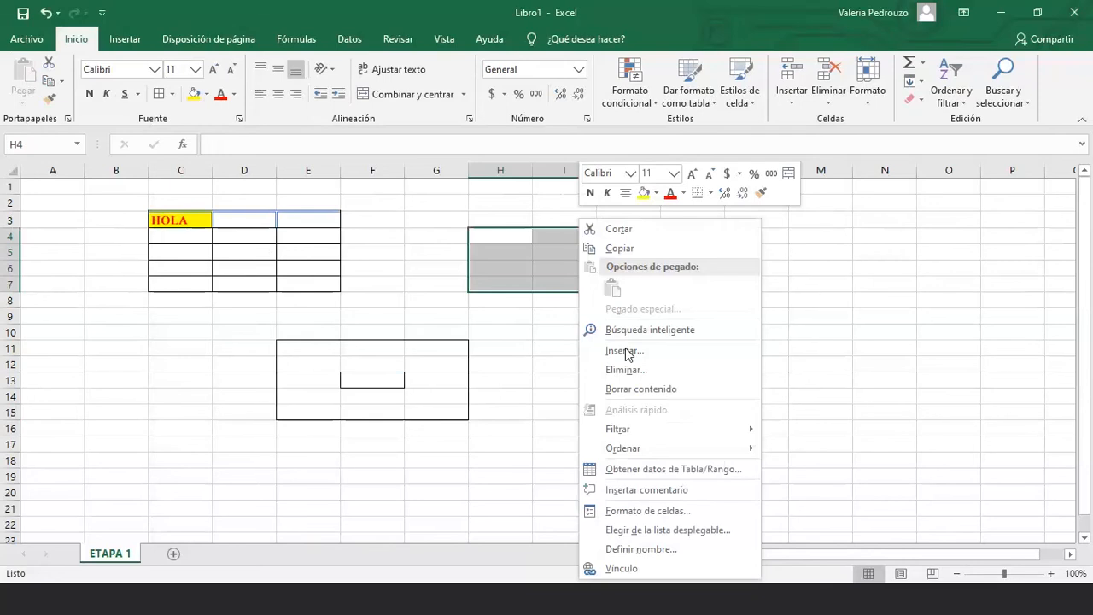
left_click(648, 511)
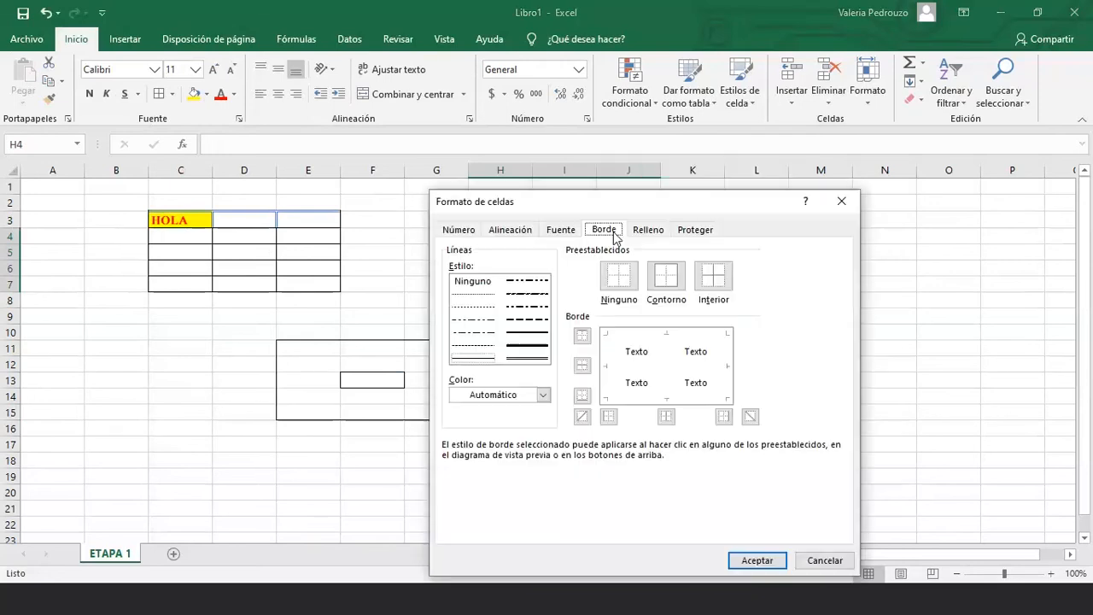
left_click(538, 320)
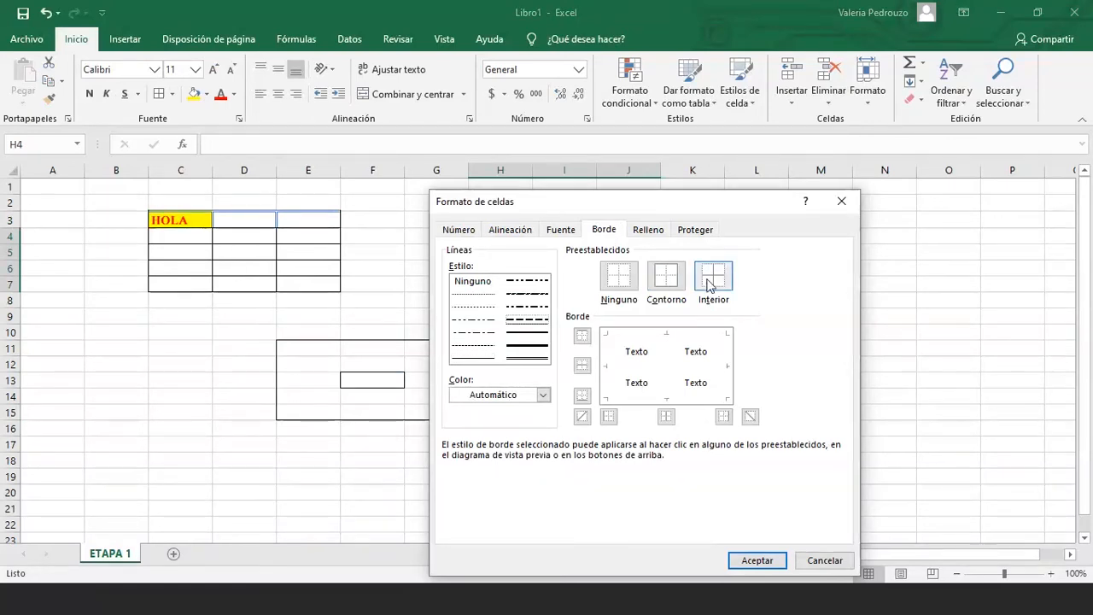
left_click(707, 284)
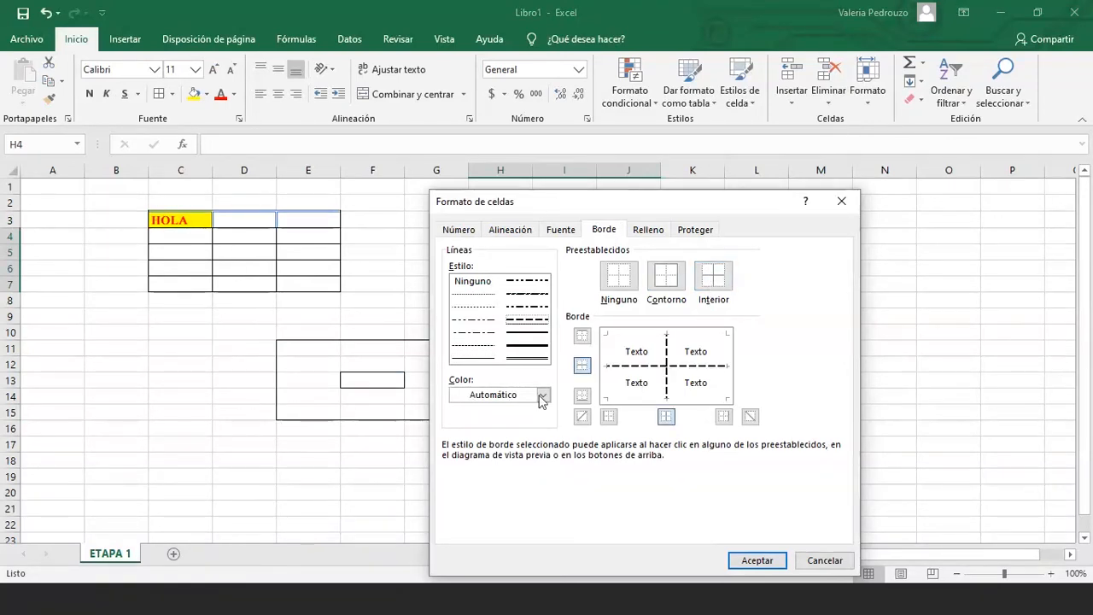
left_click(541, 397)
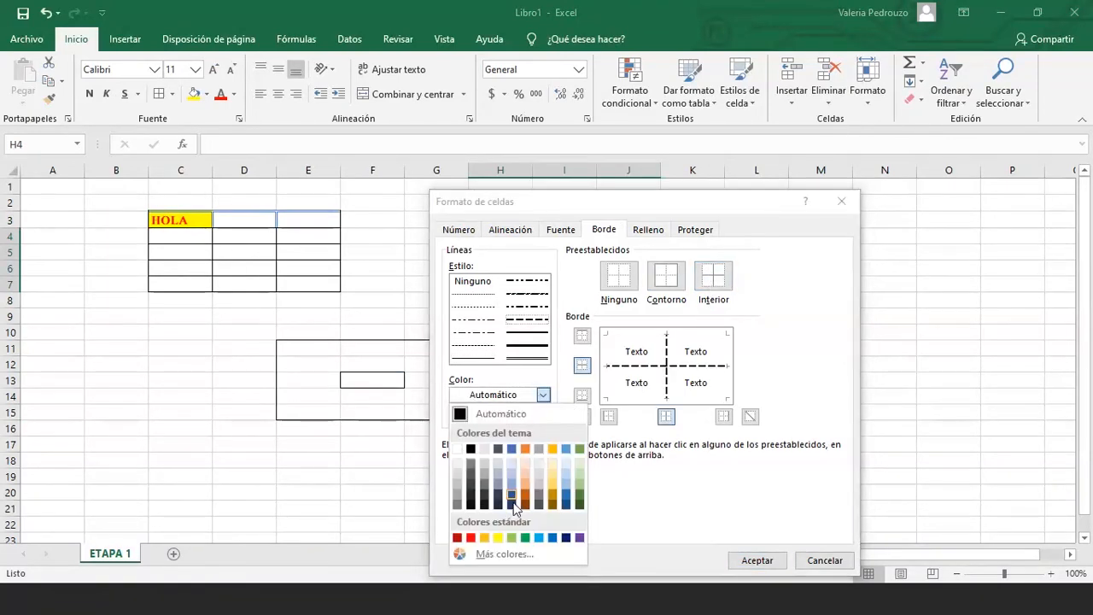
left_click(471, 538)
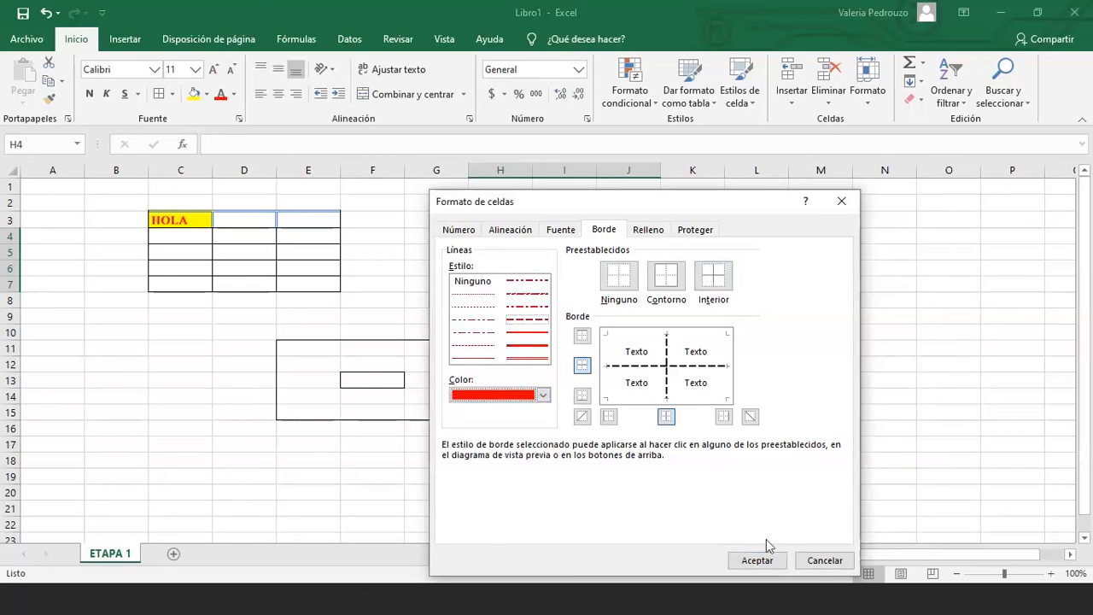
left_click(757, 560)
left_click(605, 460)
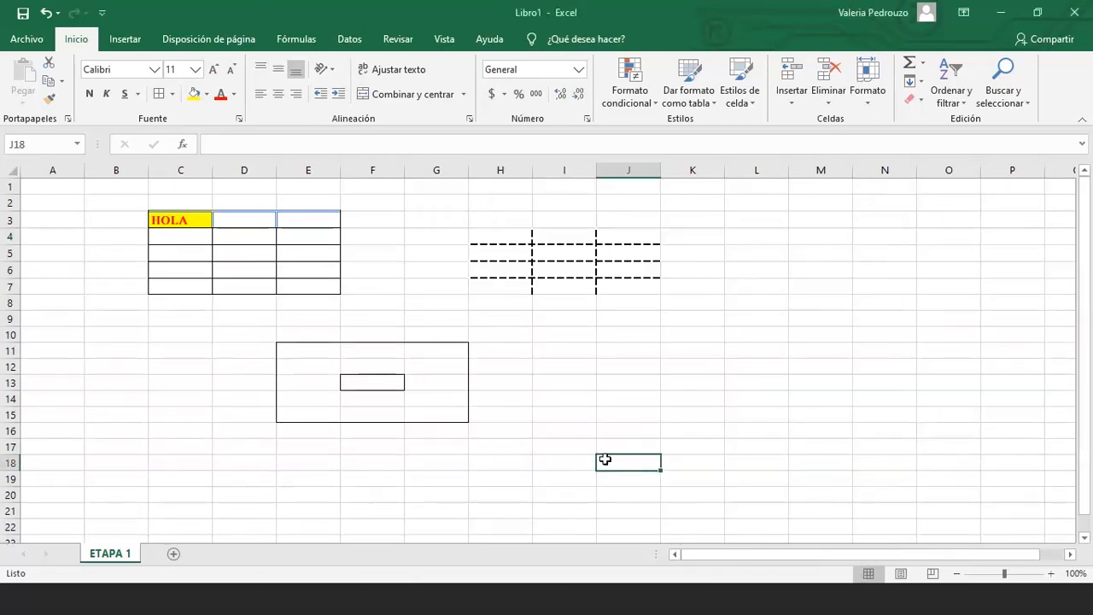
Reopen Formato de celdas for H4:J7, review Fuente and Alineación, and close without changes
left_click_drag(518, 240, 617, 276)
right_click(615, 272)
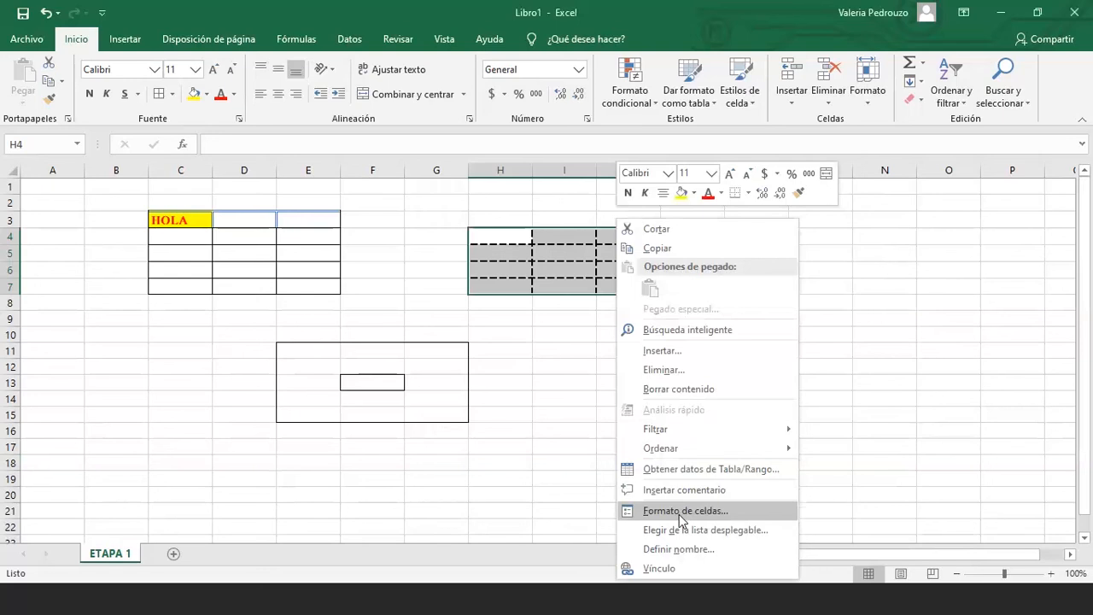
left_click(681, 513)
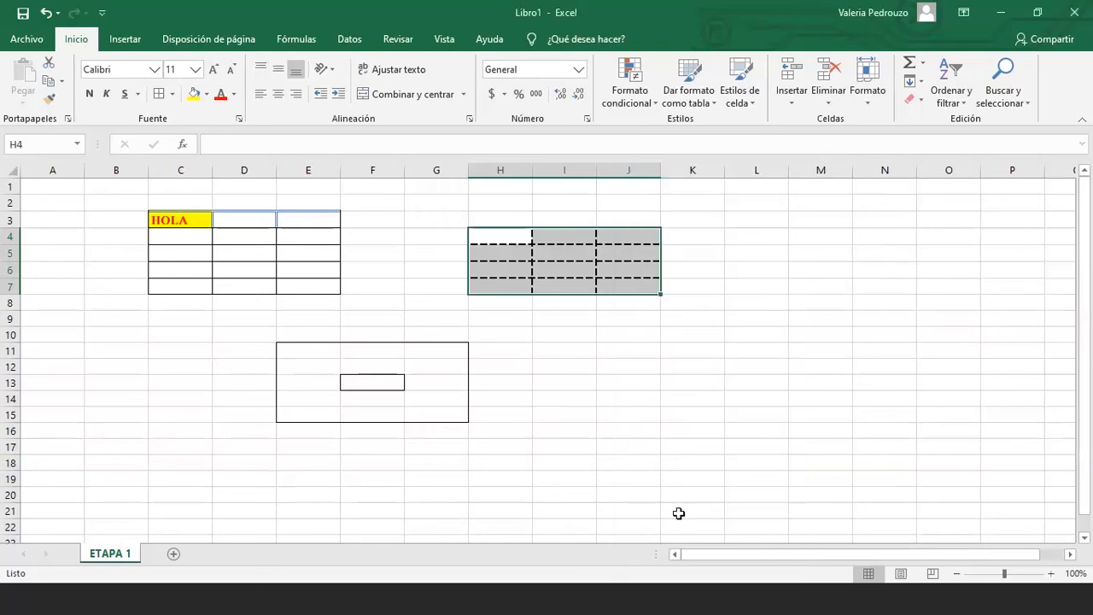
left_click(594, 228)
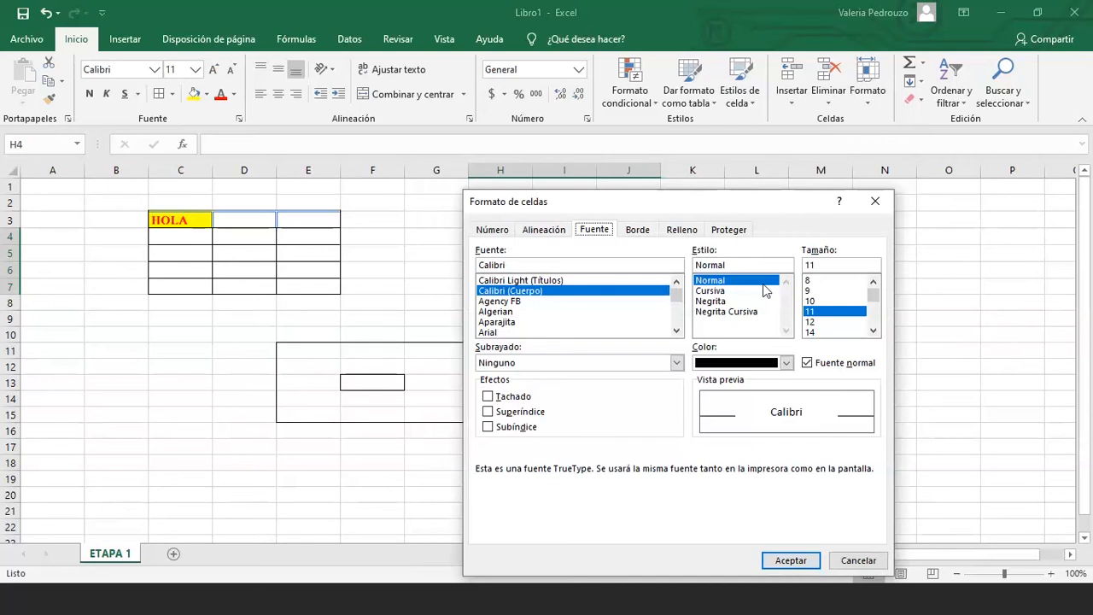
left_click(523, 227)
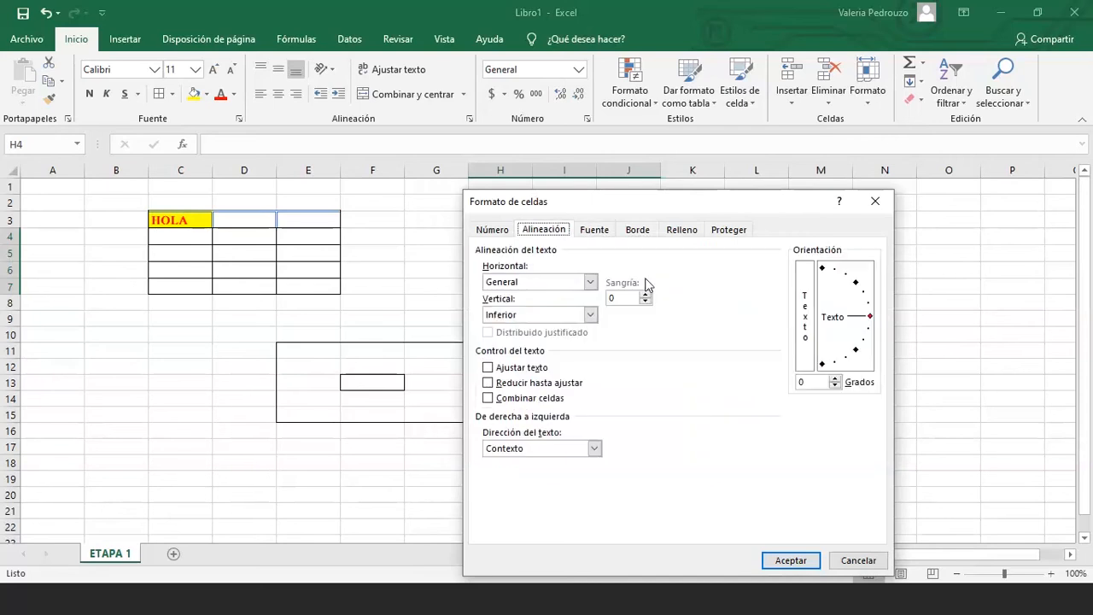
left_click(815, 557)
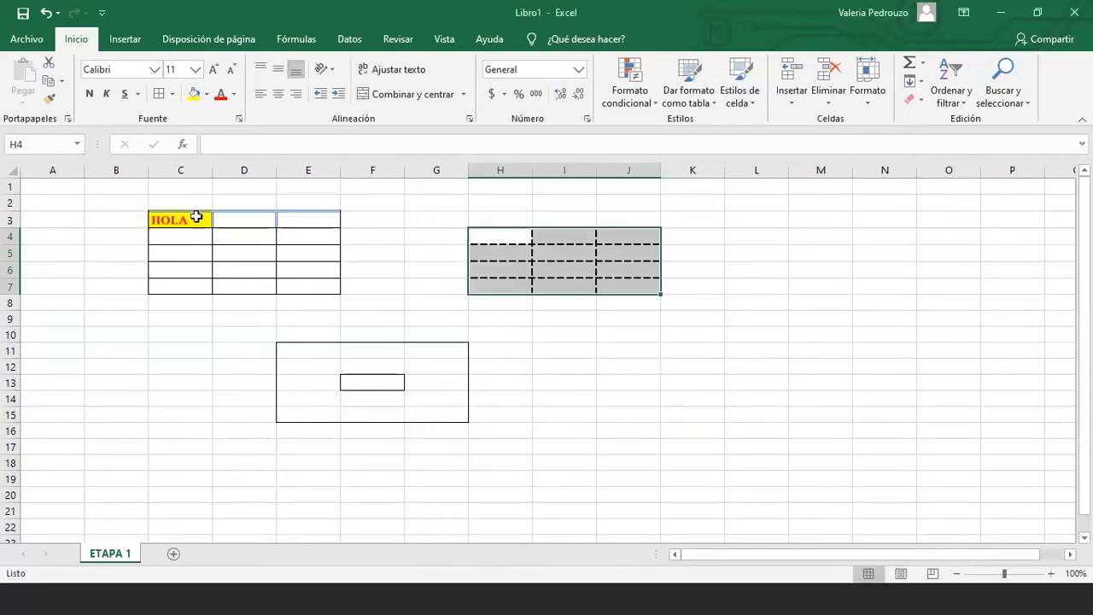
left_click(196, 217)
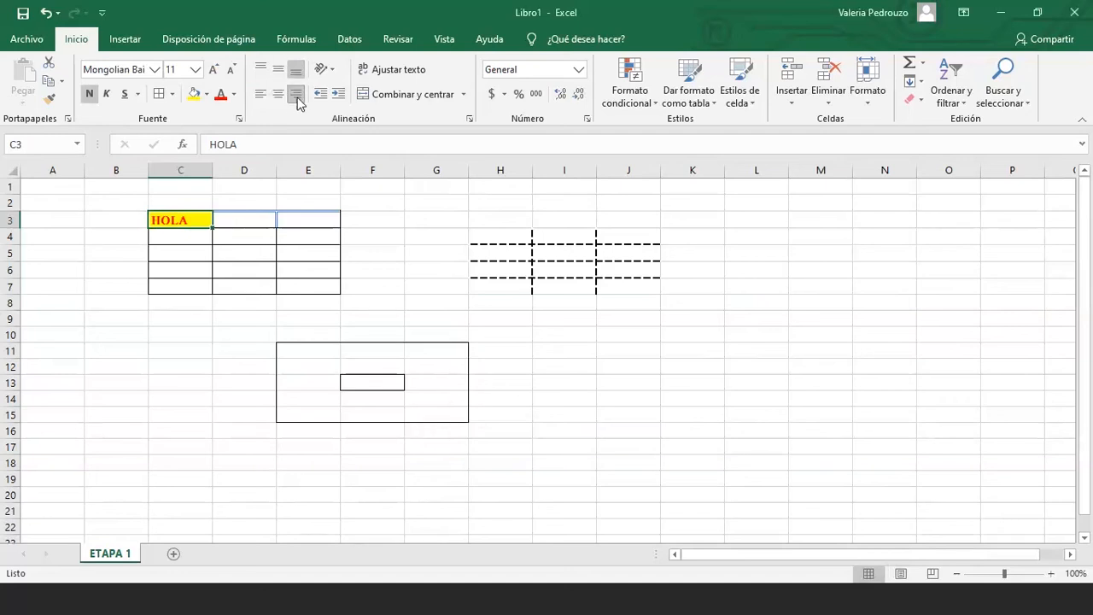
Centre HOLA horizontally in C3 and try top alignment
left_click(281, 94)
left_click(284, 94)
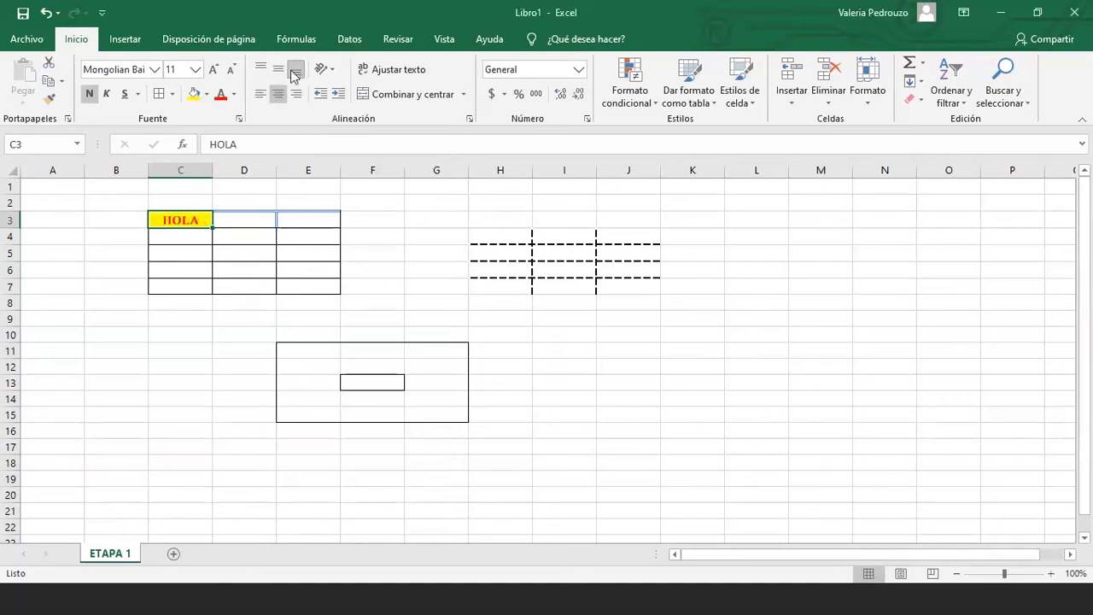
left_click(262, 71)
left_click(262, 71)
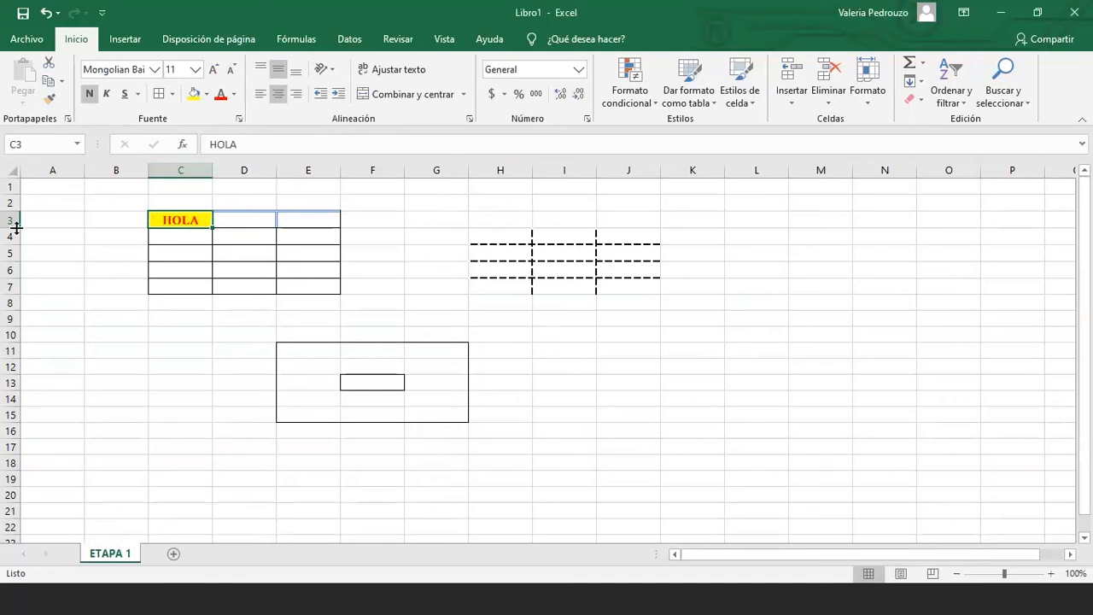
Double row 3's height and align HOLA to the bottom of C3
left_click_drag(15, 228, 15, 245)
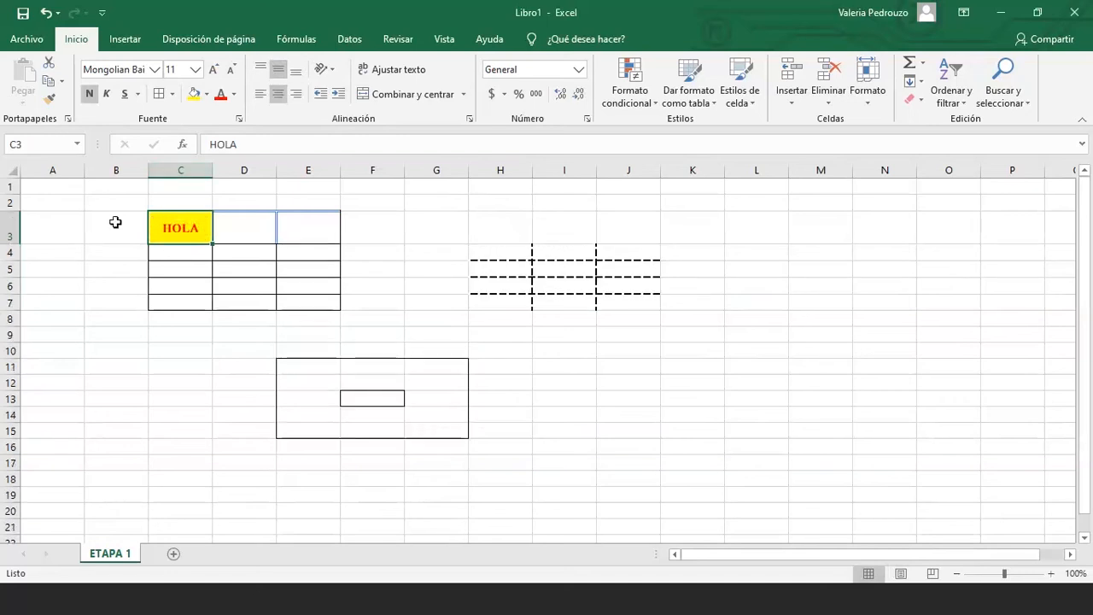
left_click(263, 70)
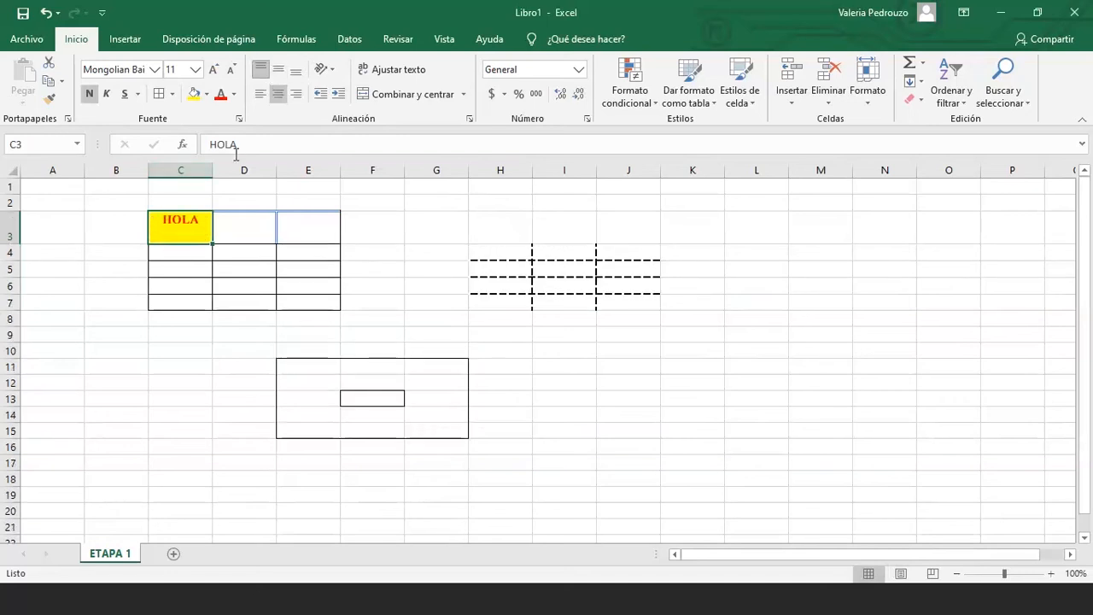
left_click(278, 72)
left_click(296, 75)
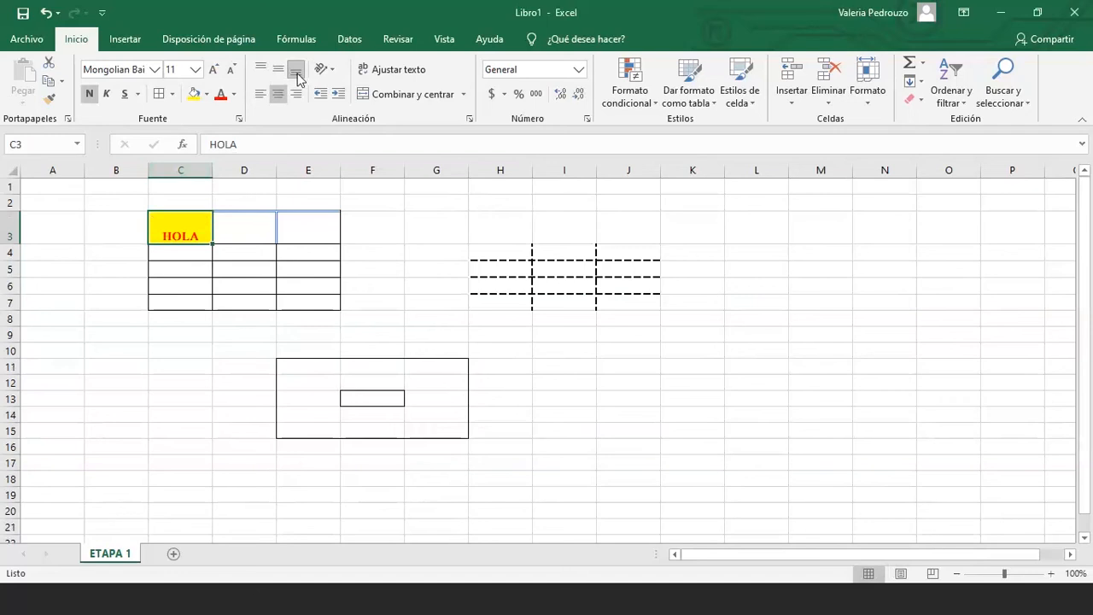
left_click(223, 266)
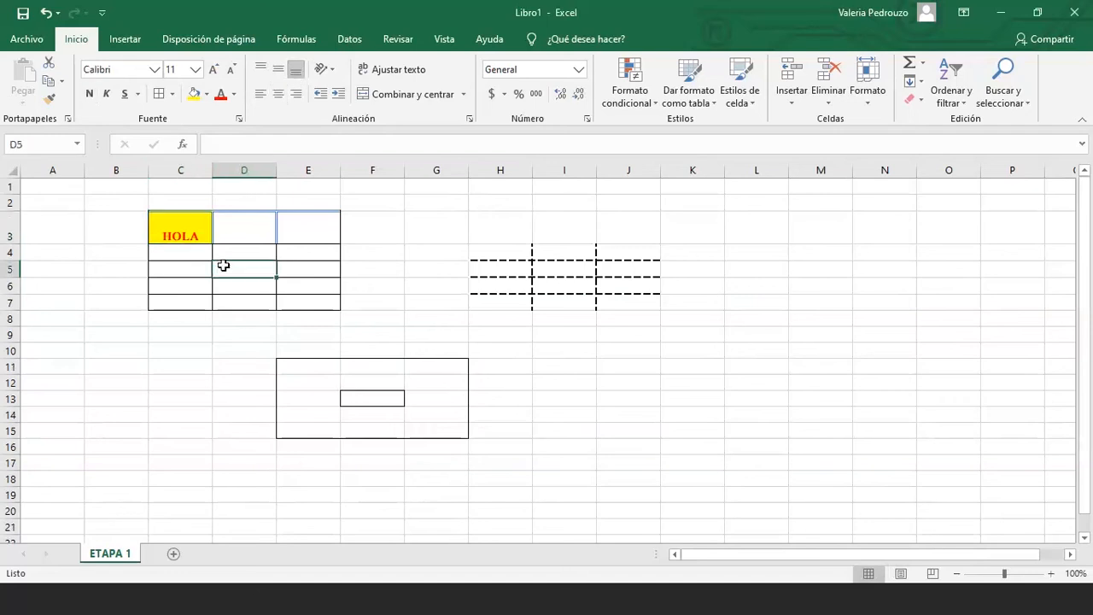
left_click(239, 232)
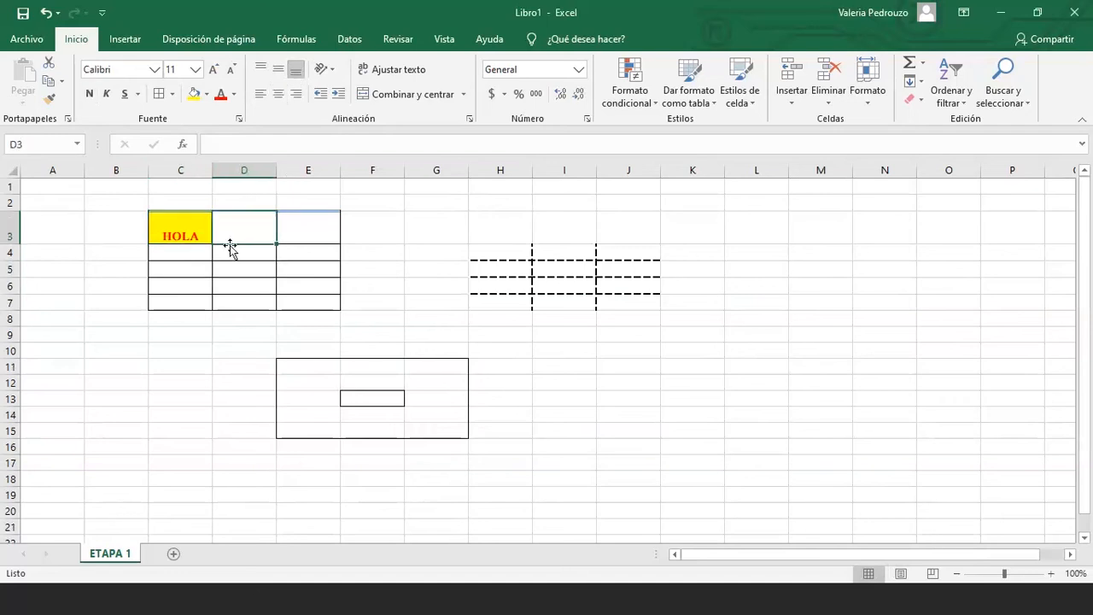
left_click_drag(184, 229, 300, 314)
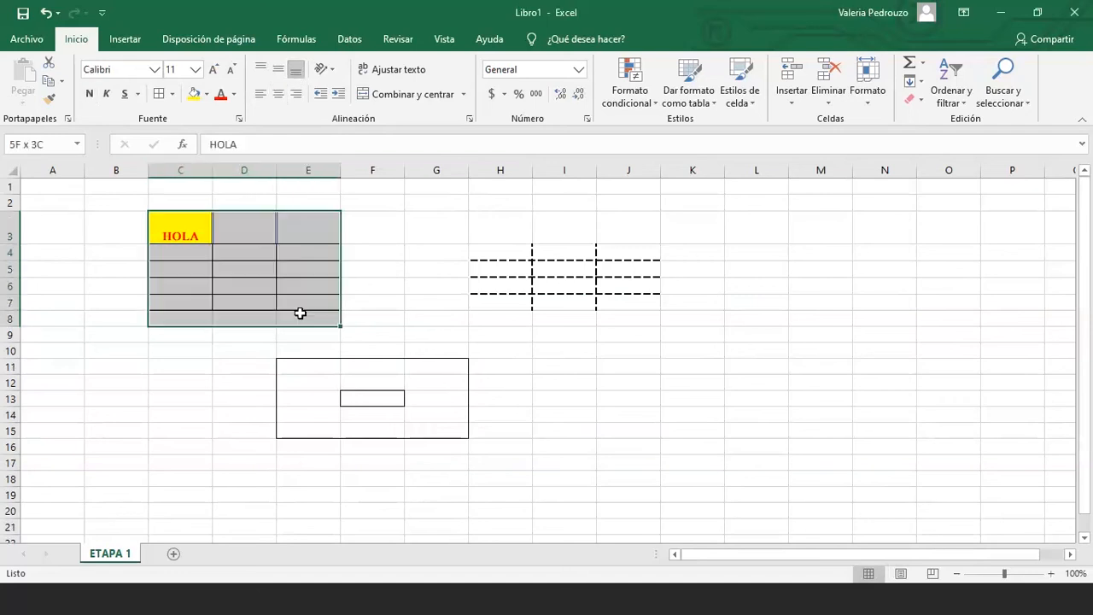
left_click(232, 263)
Widen columns C–E of the HOLA table and raise row 4 to 30,75 (41 pixels)
left_click(228, 219)
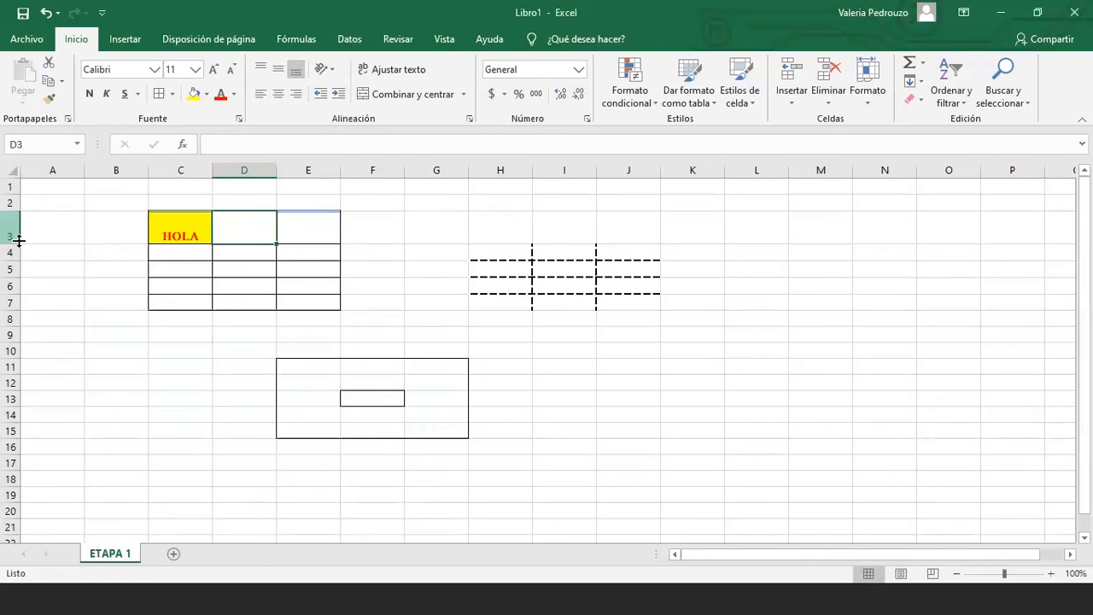
mouse_move(15, 242)
left_mouse_down()
mouse_move(17, 230)
mouse_move(16, 241)
left_mouse_up()
left_click_drag(213, 171, 323, 171)
left_click(195, 228)
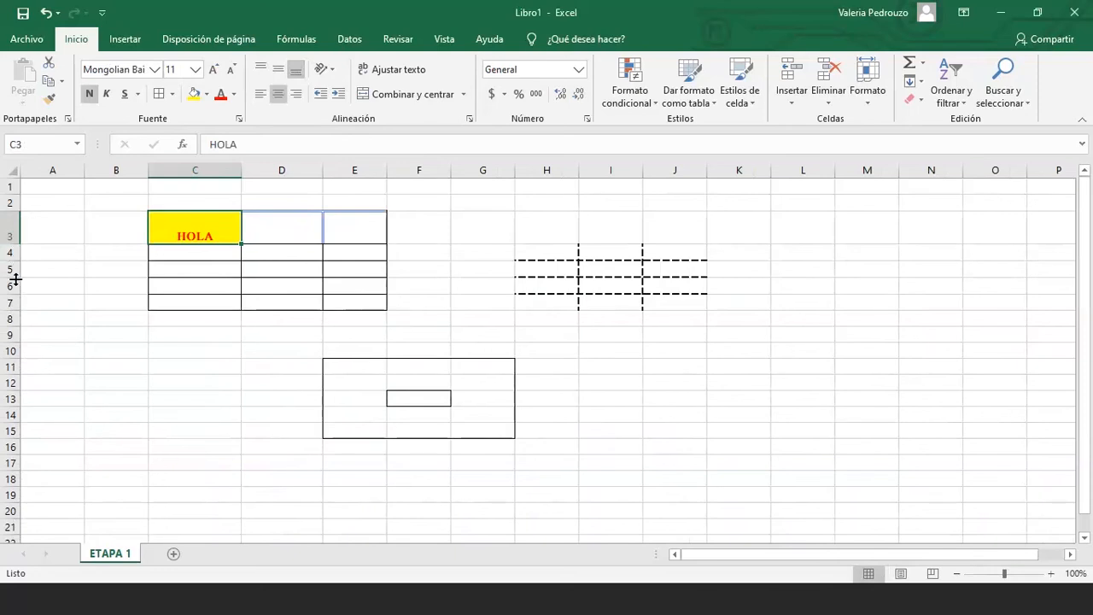
left_click(73, 257)
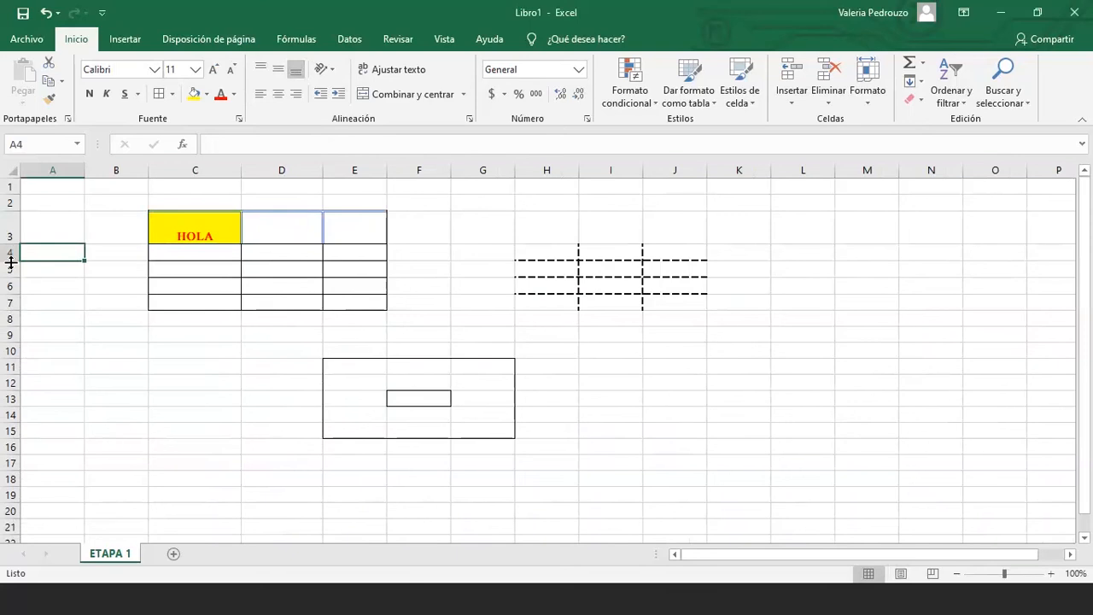
left_click_drag(12, 263, 12, 278)
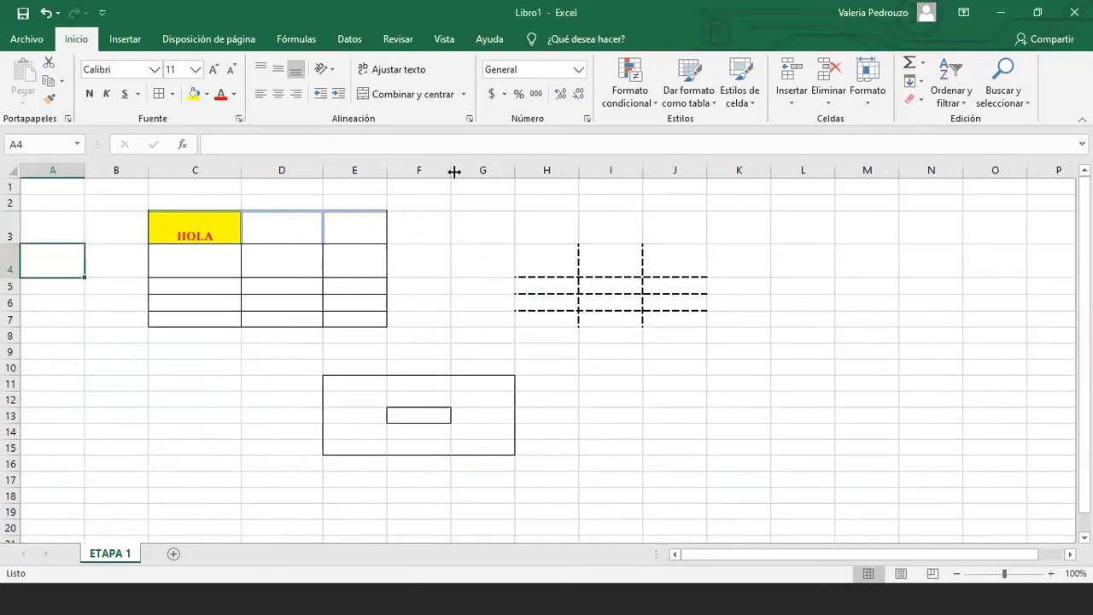
Narrow columns F and E to 35 pixels each, then select B2:K17 covering everything
left_click_drag(455, 171, 412, 165)
left_click(416, 226)
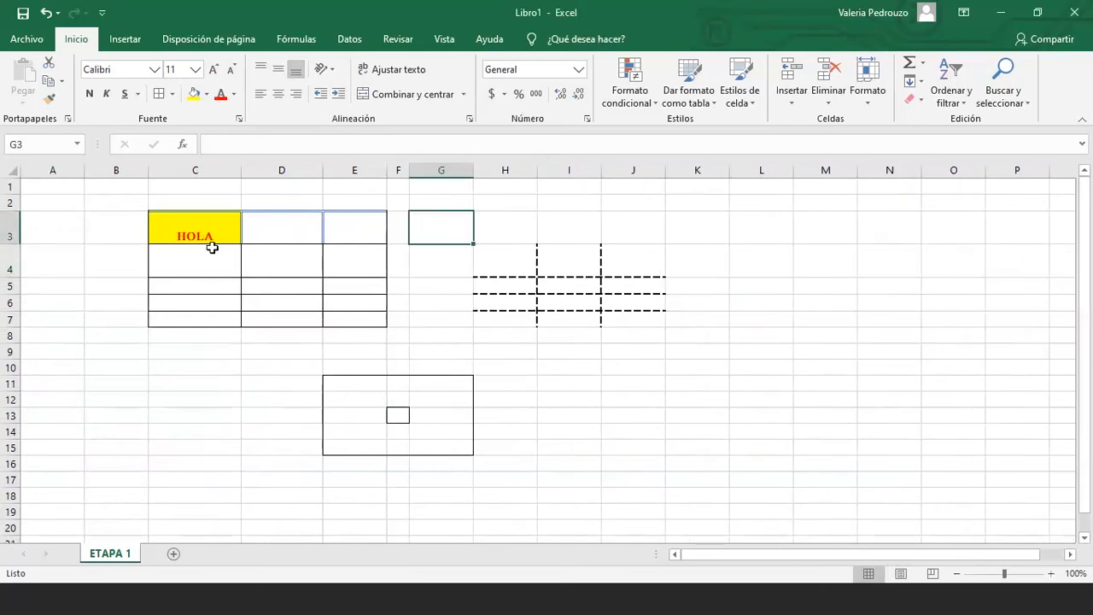
left_click(233, 384)
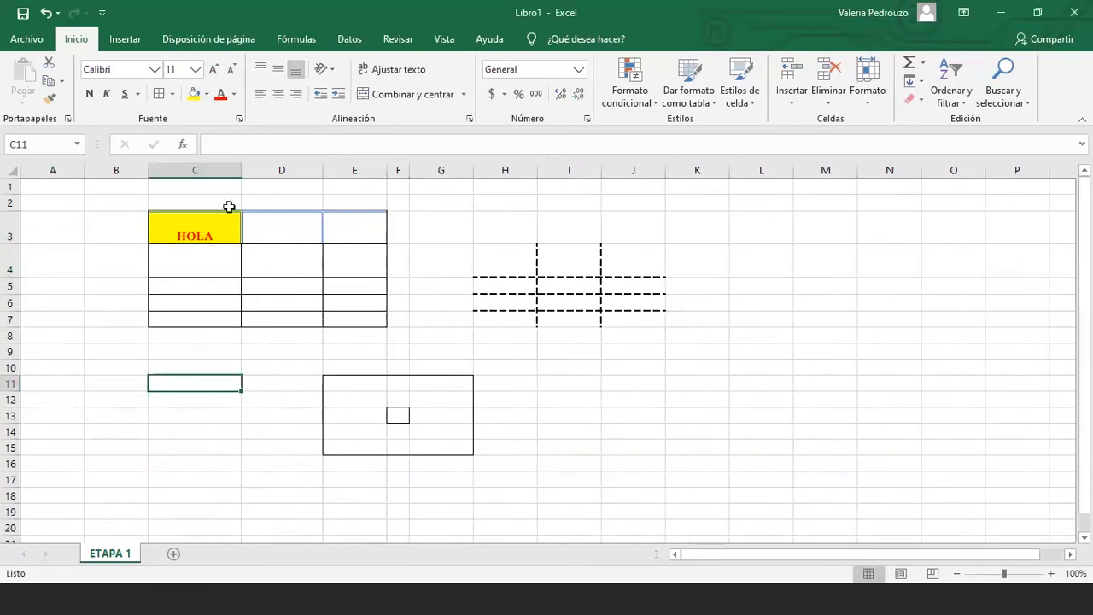
left_click(182, 235)
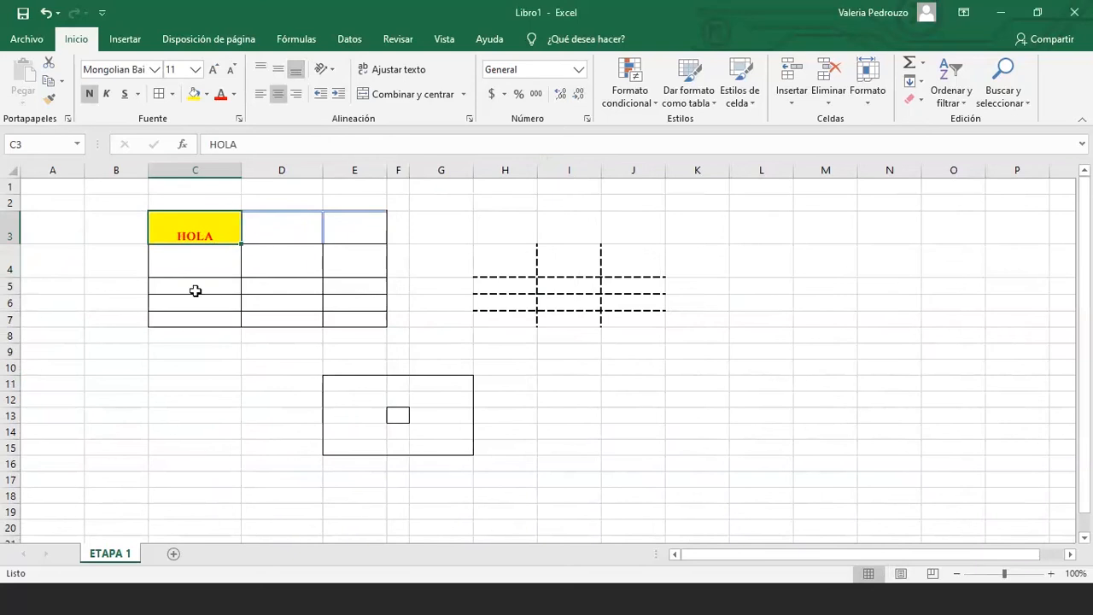
left_click(373, 285)
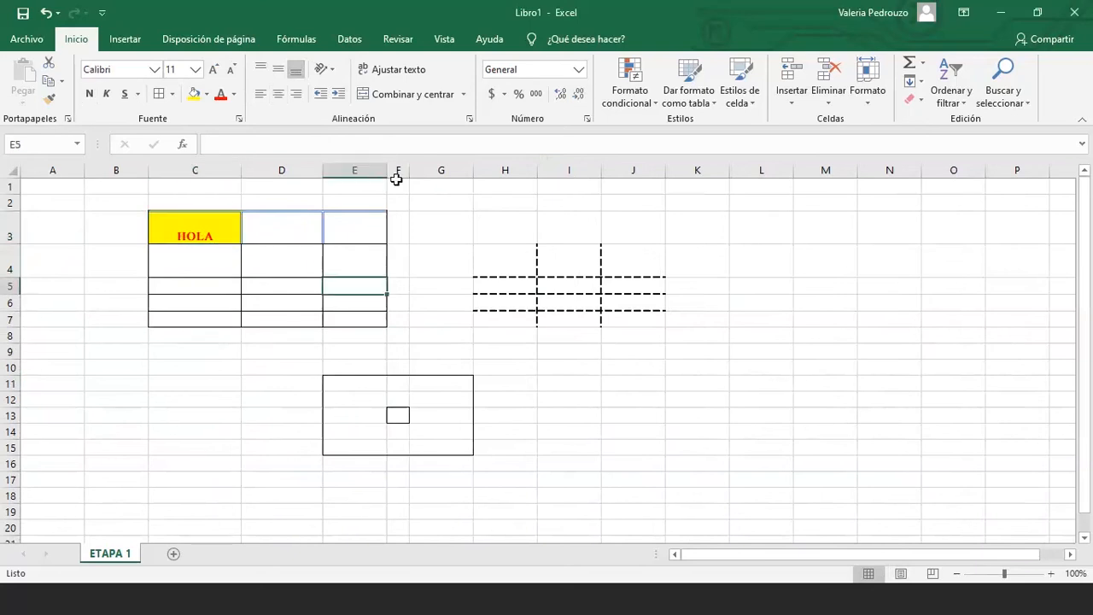
left_click_drag(396, 178, 346, 164)
left_click(354, 318)
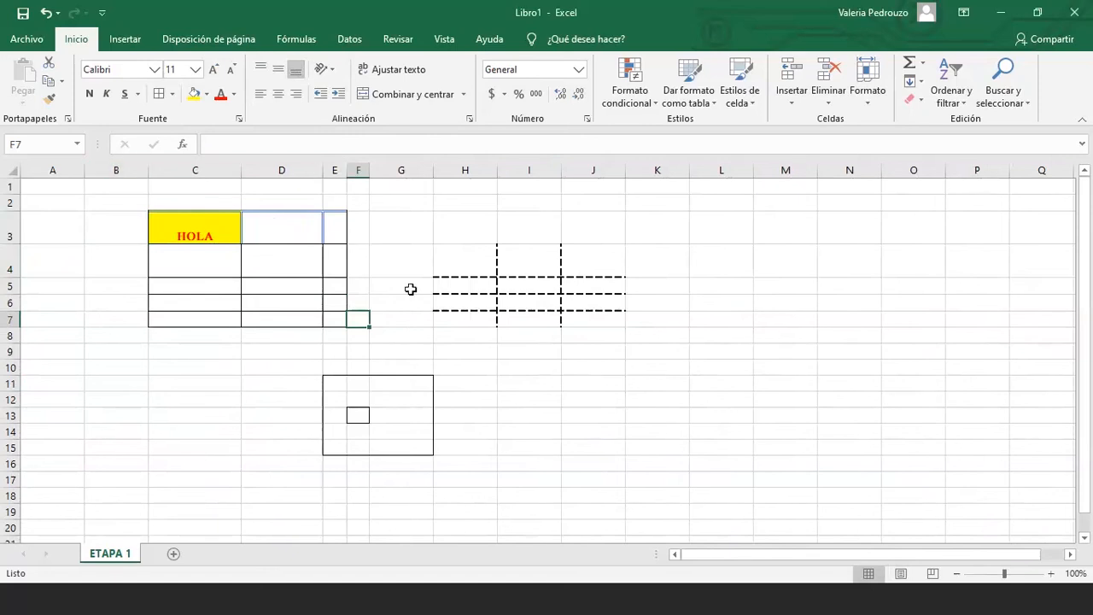
mouse_move(103, 202)
left_mouse_down()
mouse_move(620, 489)
mouse_move(630, 481)
left_mouse_up()
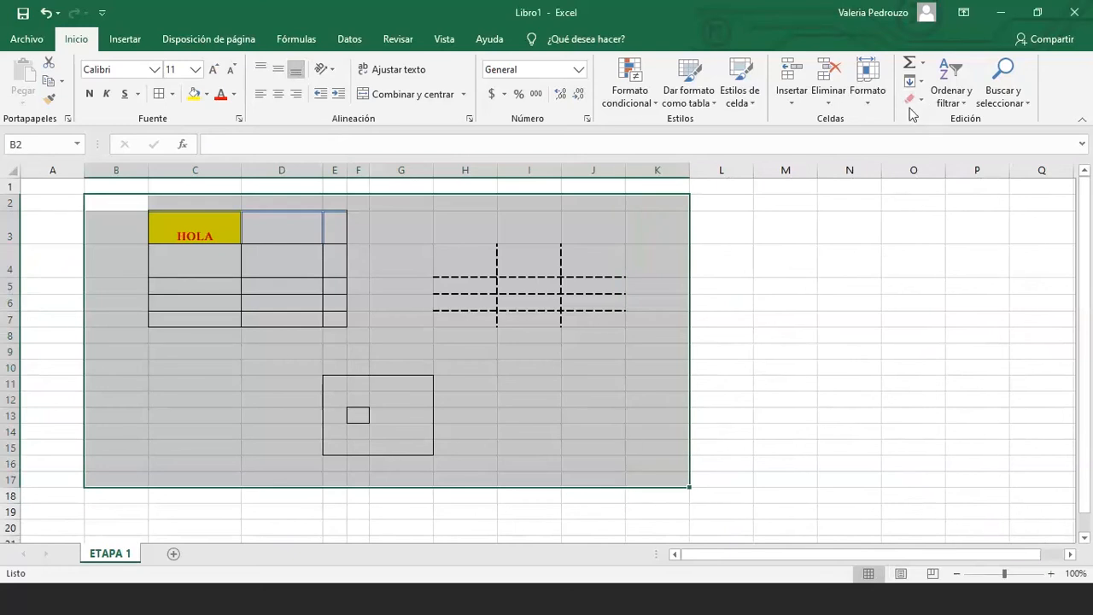
Apply Borrar todo to B2:K17, removing HOLA, fills and every border
left_click(614, 270)
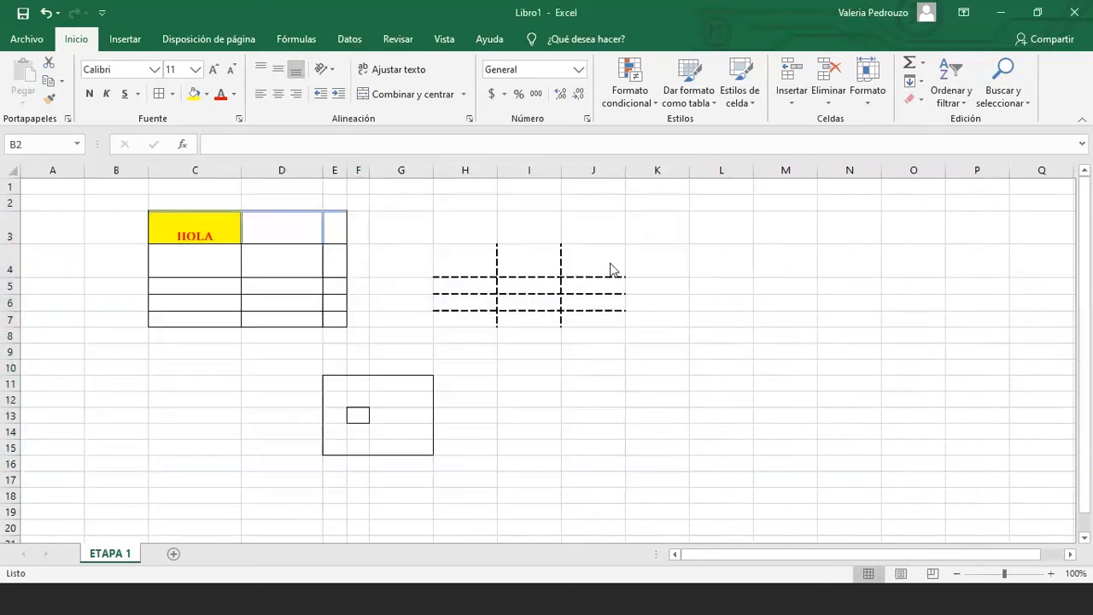
left_click(920, 100)
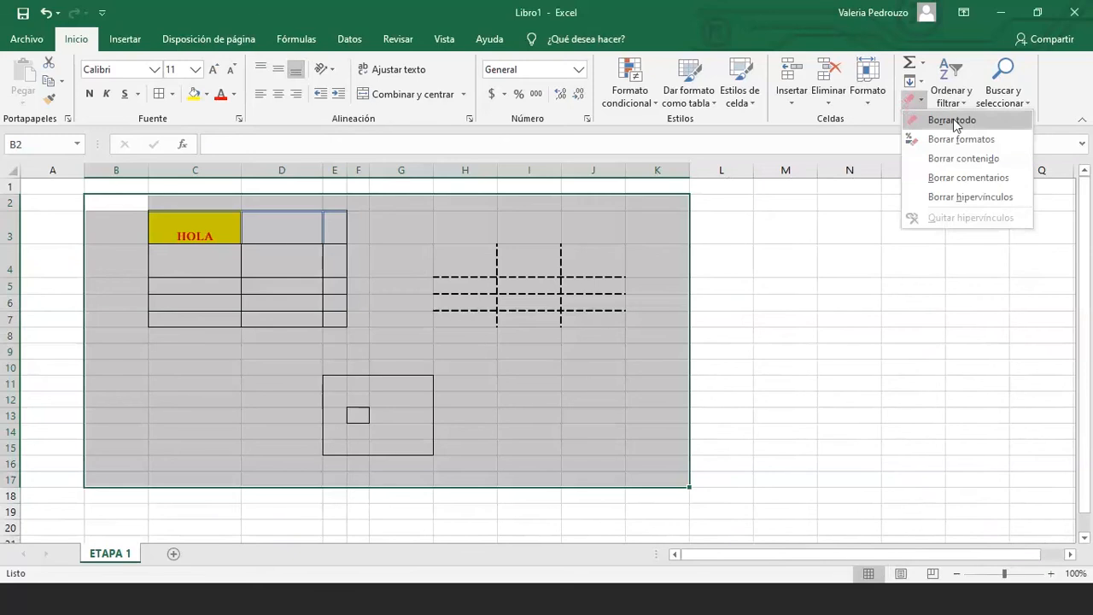
left_click(953, 119)
left_click(430, 273)
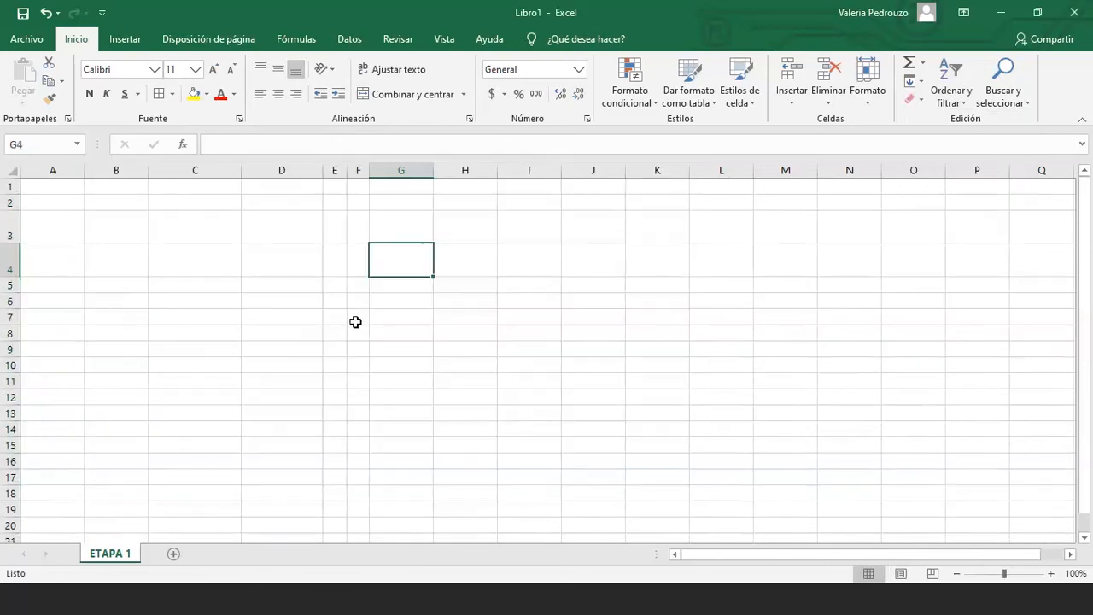
left_click(310, 260)
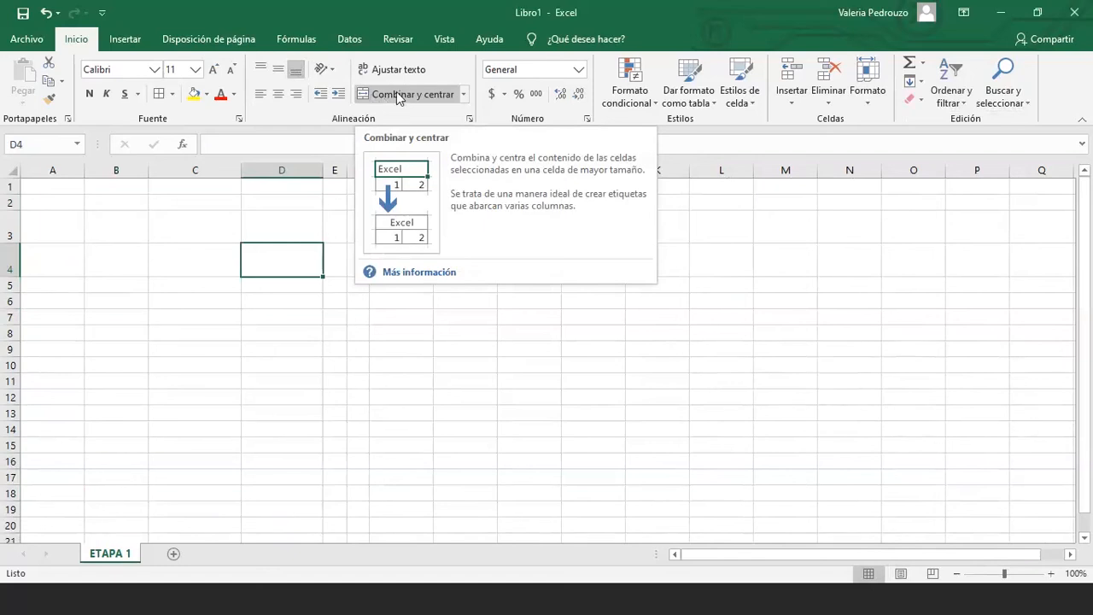
Merge and centre C4:D4, then enter 'una sola celda' in the merged cell
left_click(202, 265)
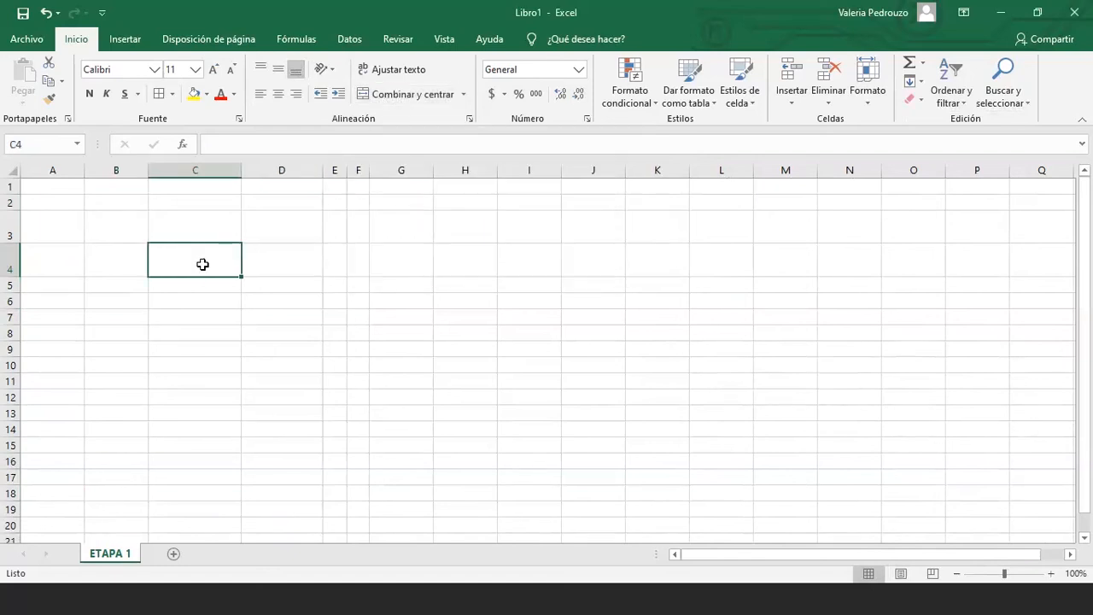
left_click_drag(203, 265, 263, 260)
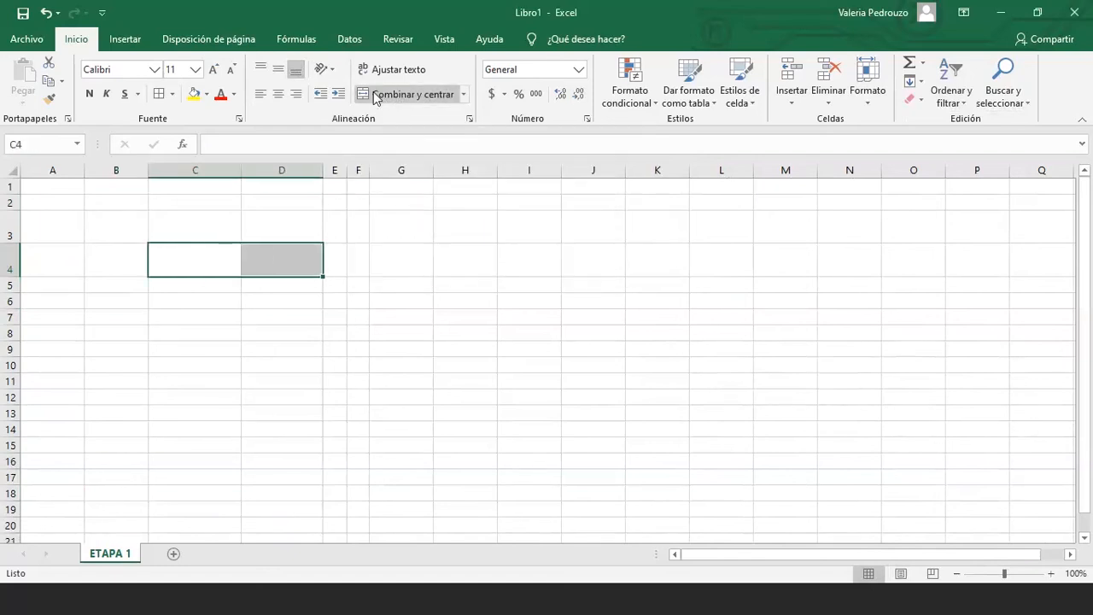
left_click(374, 91)
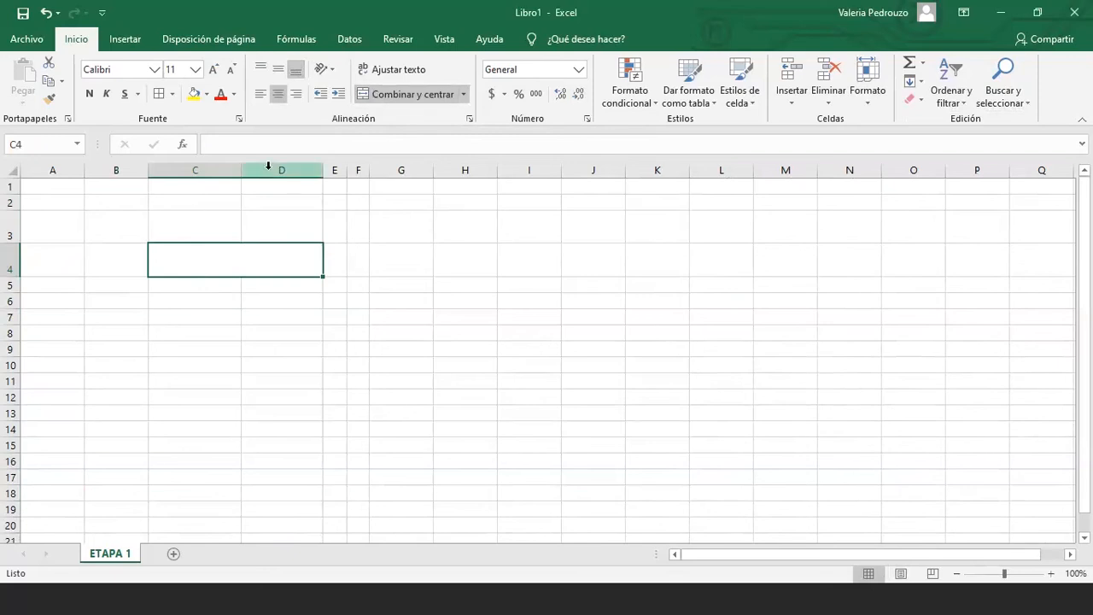
left_click(225, 264)
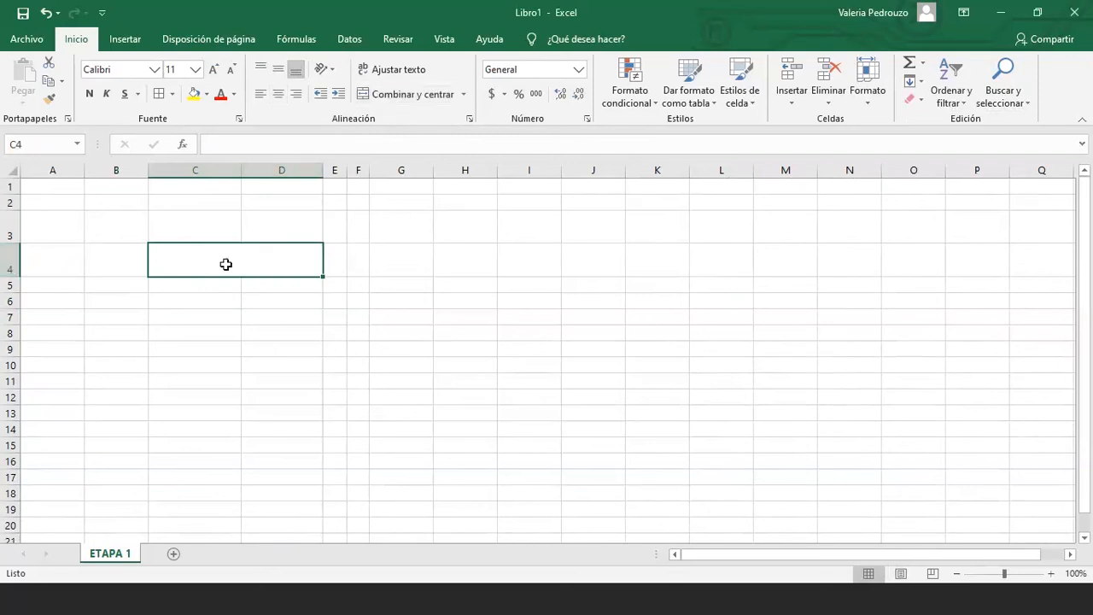
left_click(232, 145)
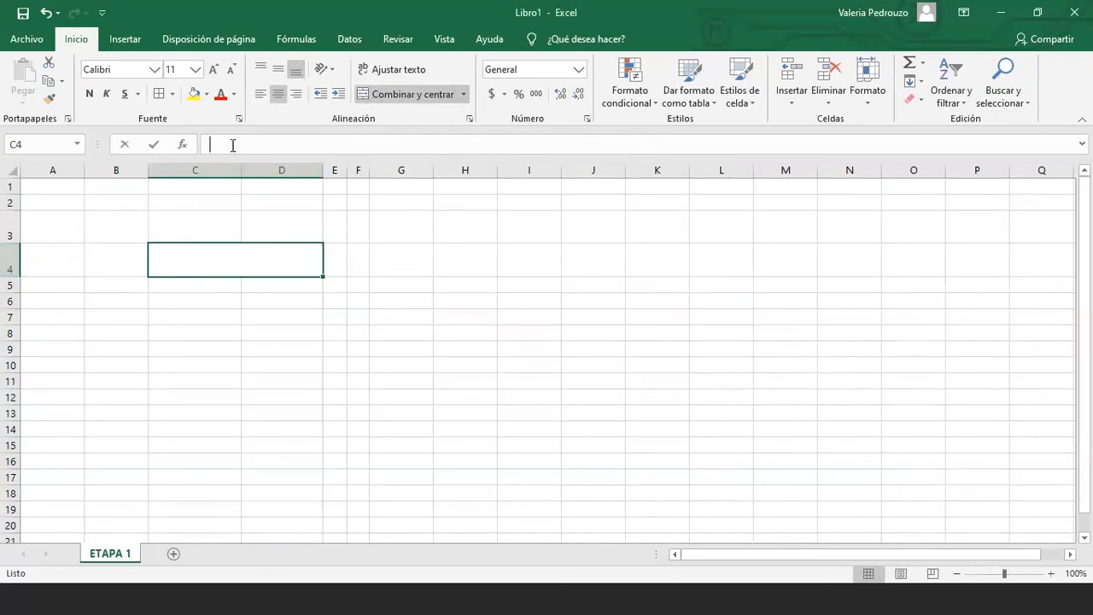
type("una sola celda")
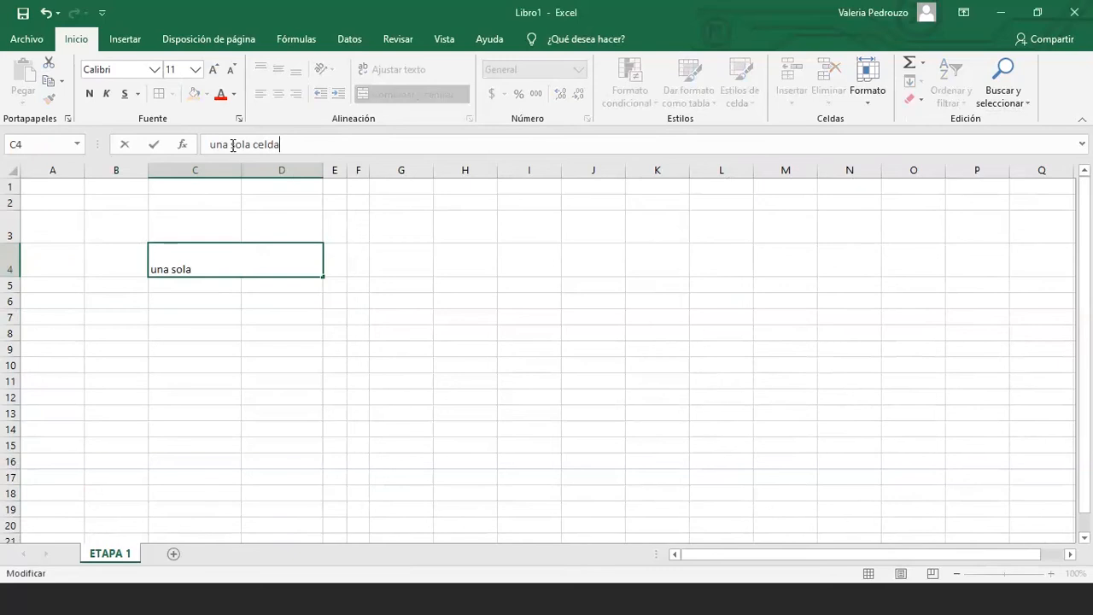
key("Return")
left_click(242, 264)
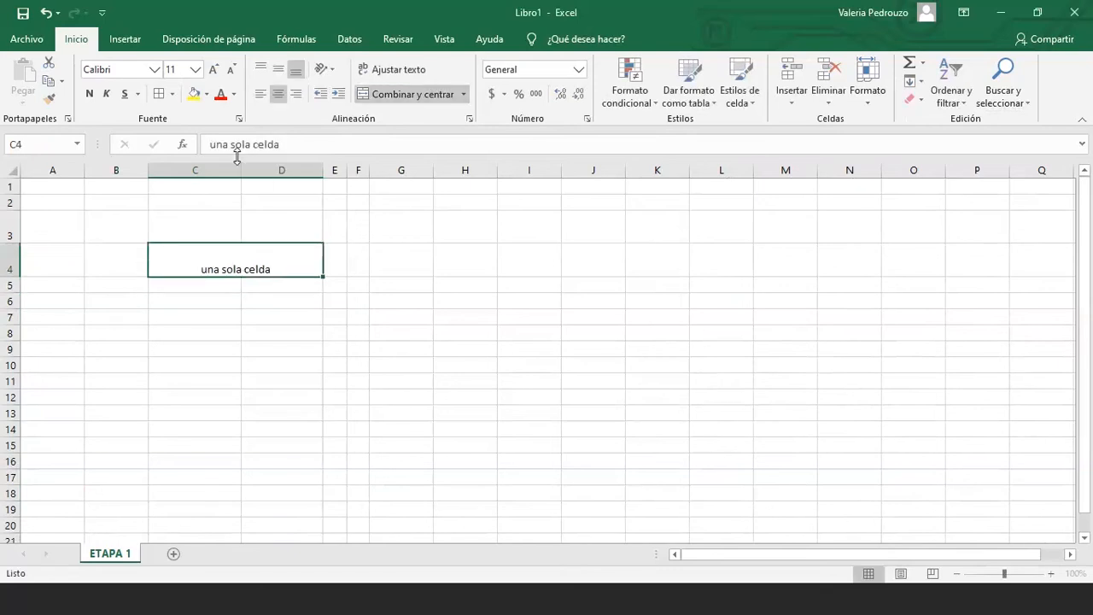
Type 'una sola celda' separately into C7 and into D7
left_click(208, 312)
type("una sola celda")
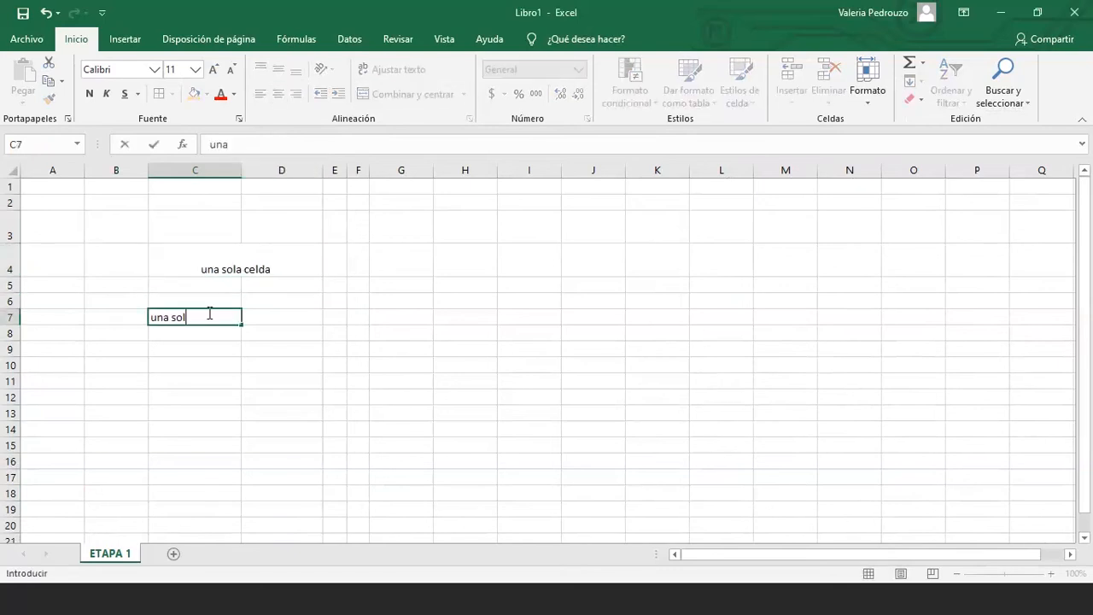
key("Return")
left_click(297, 317)
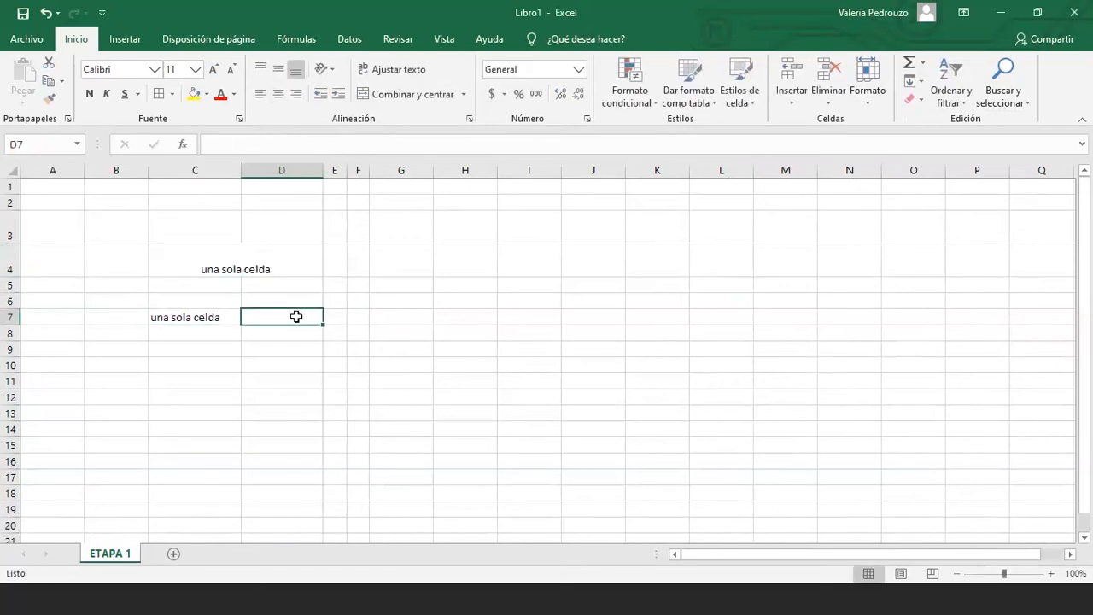
type("una sola celda")
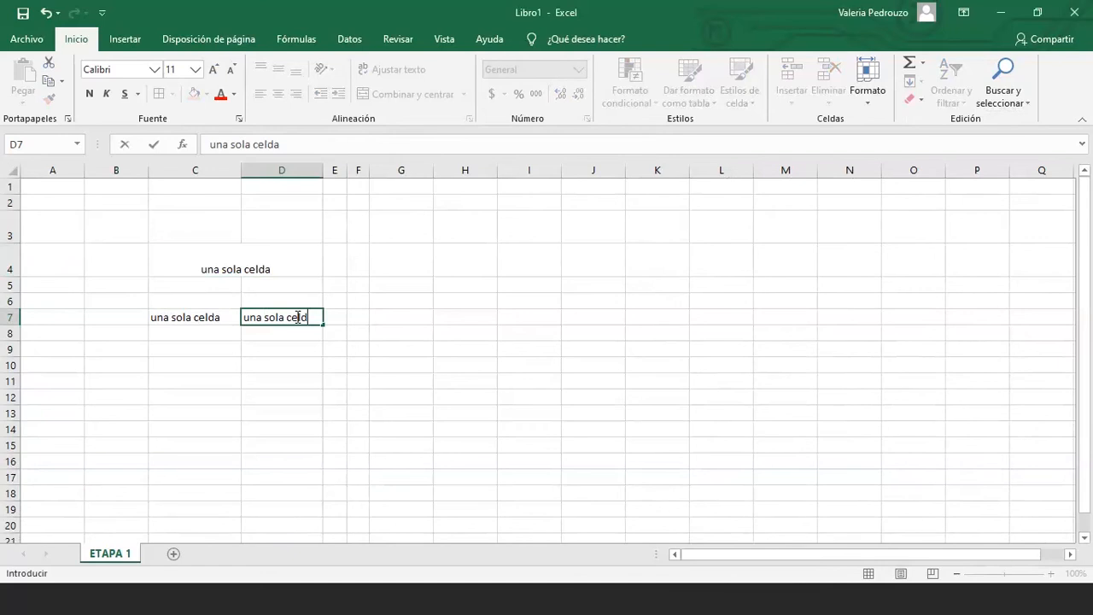
key("Return")
left_click(244, 270)
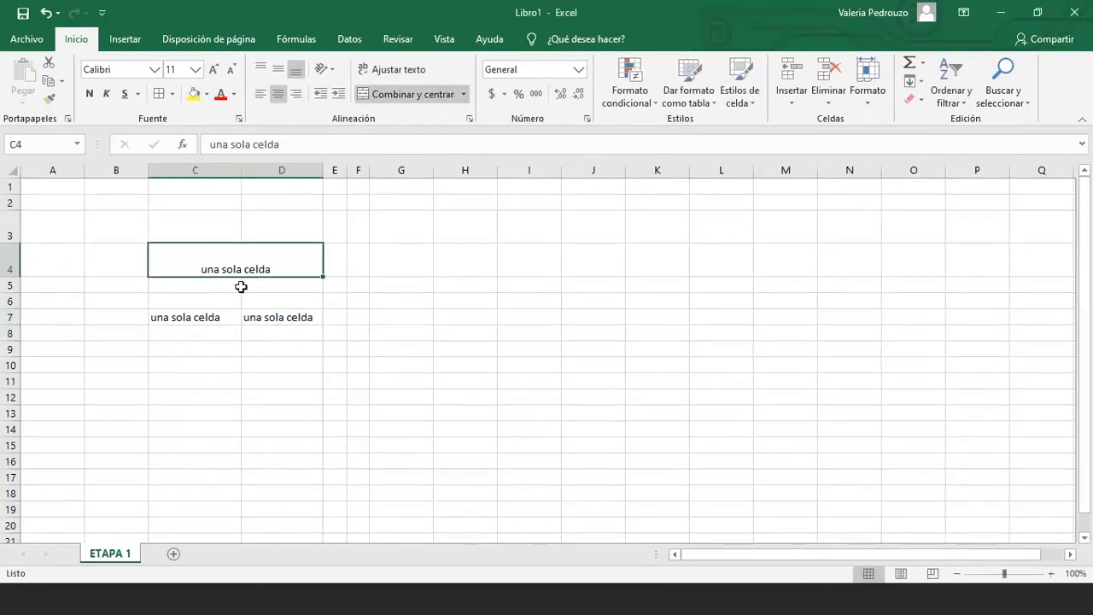
Unmerge C4:D4 and re-merge and centre C4:G4, so 'una sola celda' spans five columns
left_click(197, 290)
left_click_drag(198, 291, 264, 304)
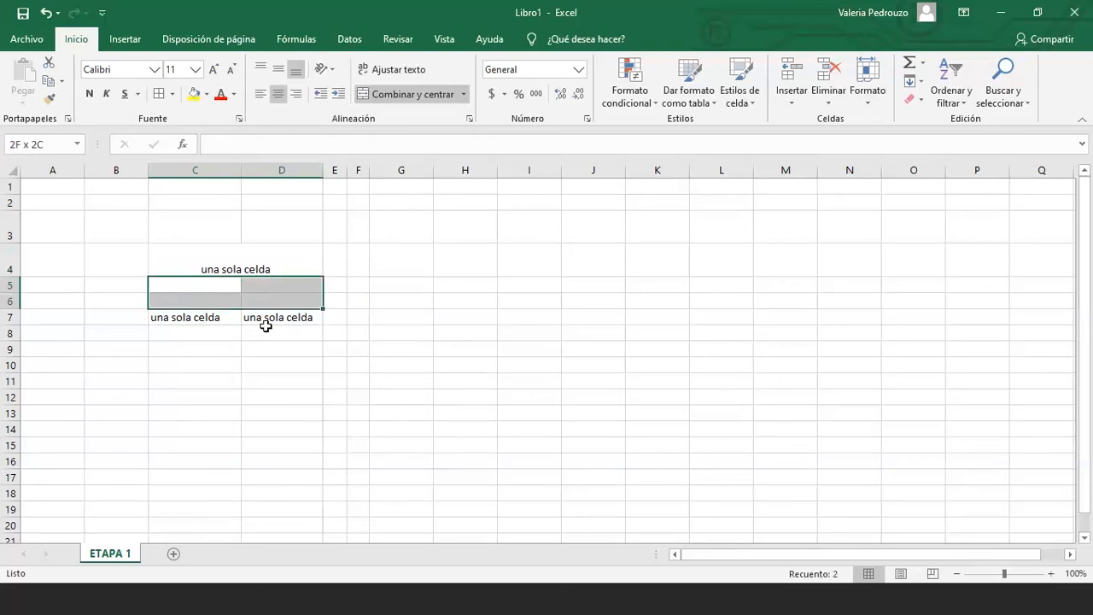
left_click(224, 271)
left_click(226, 285)
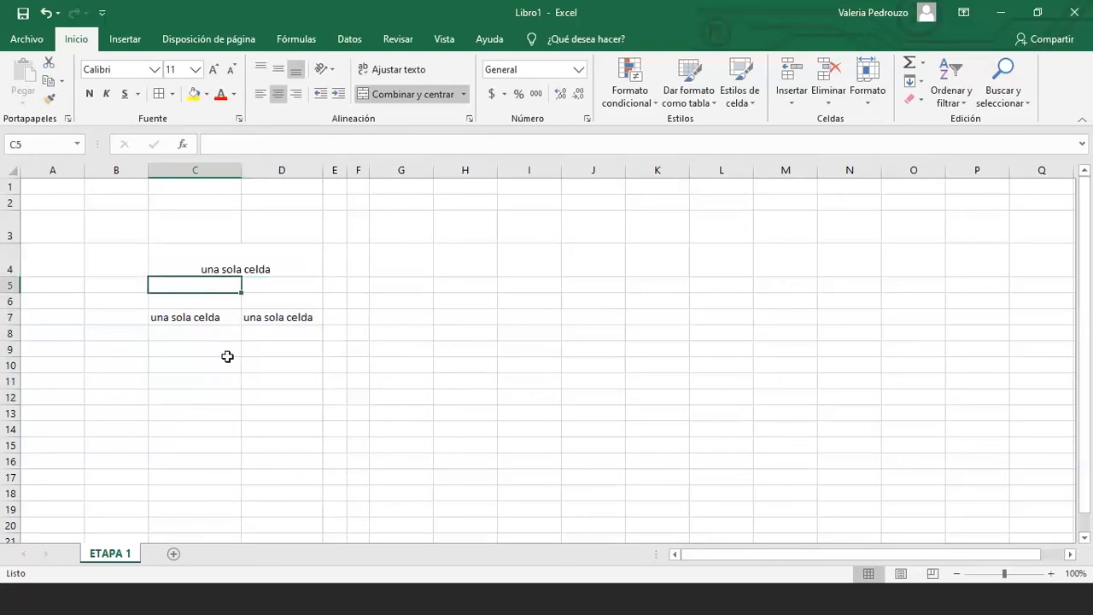
left_click_drag(260, 285, 270, 331)
left_click(200, 302)
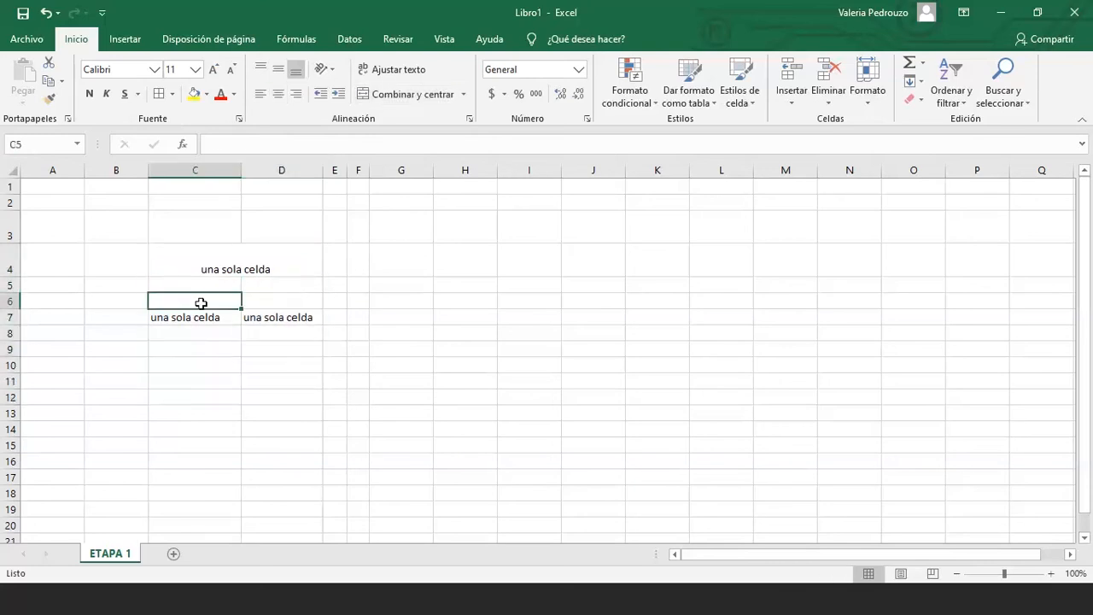
left_click(255, 259)
left_click_drag(255, 258, 384, 264)
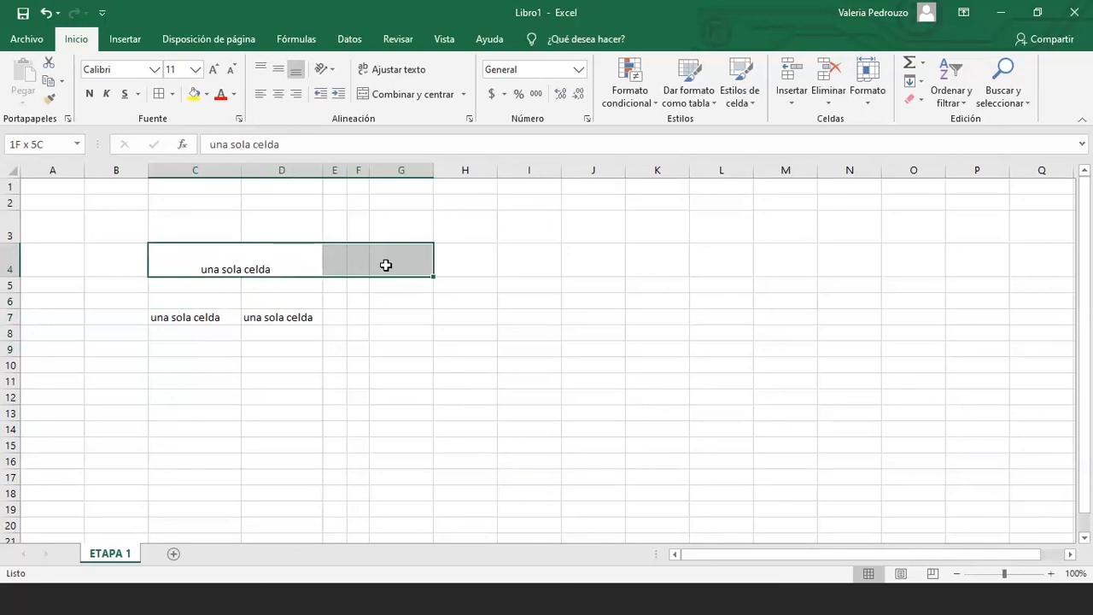
left_click(370, 98)
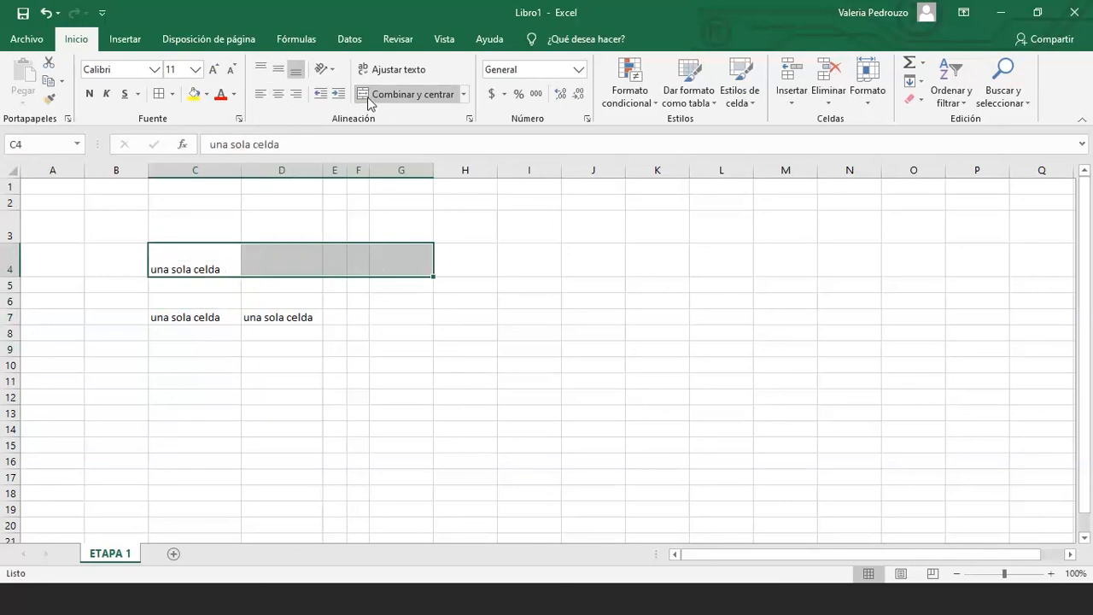
left_click(370, 98)
left_click(281, 315)
left_click(200, 311)
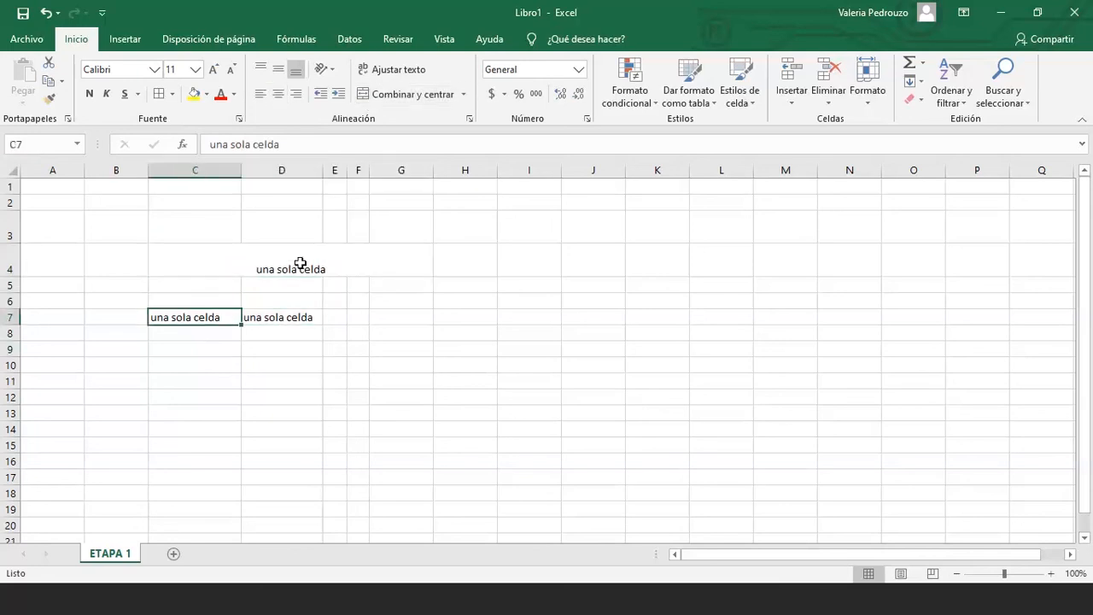
left_click(300, 263)
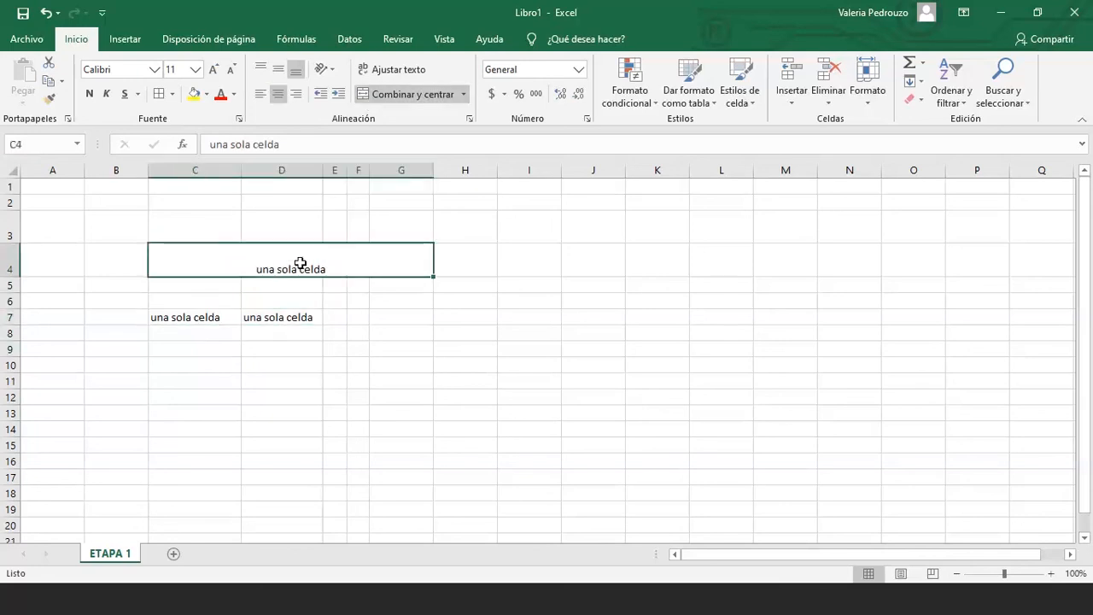
Title the merged cell 'primer trimestre' and enter the row 5 headers tp 1, ev, dg
type("primer trime")
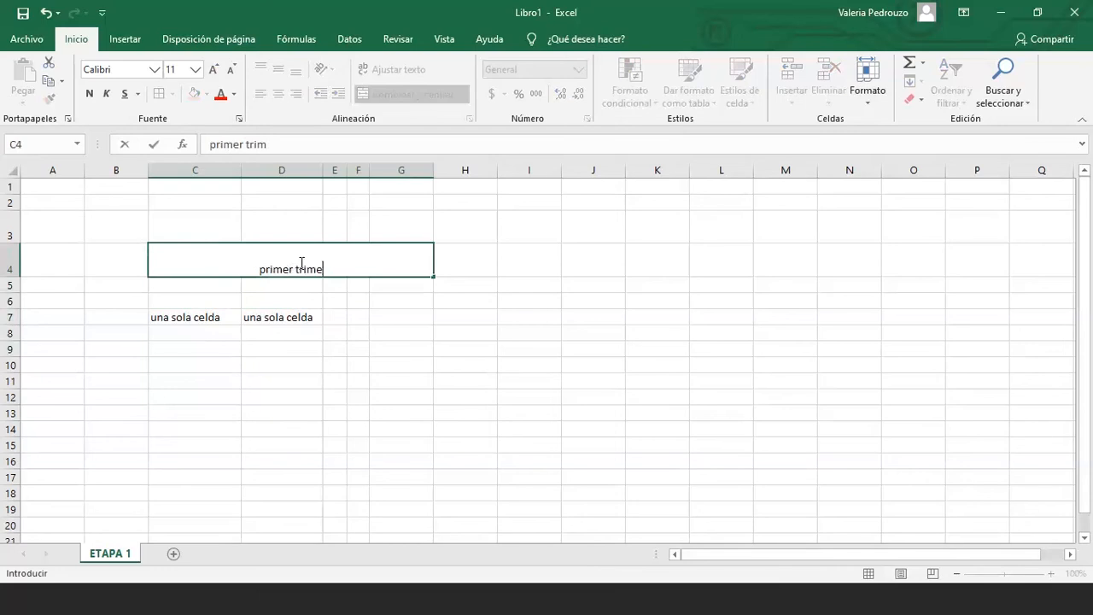
type("stre")
key("Return")
type("tp")
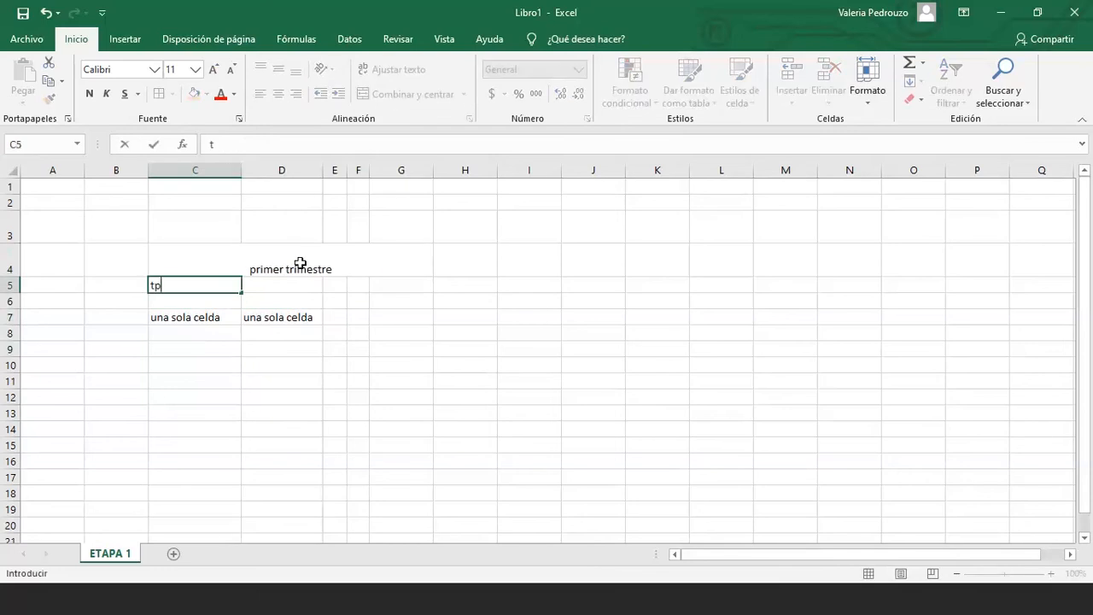
type(" 1")
key("Tab")
type("ev")
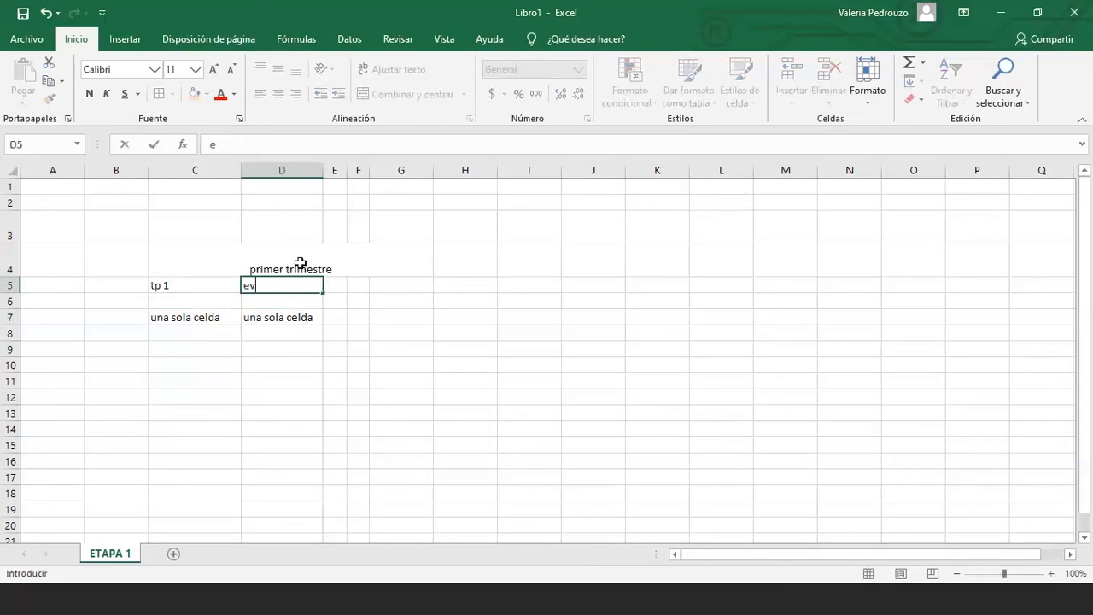
key("Tab")
type("dg")
key("Tab")
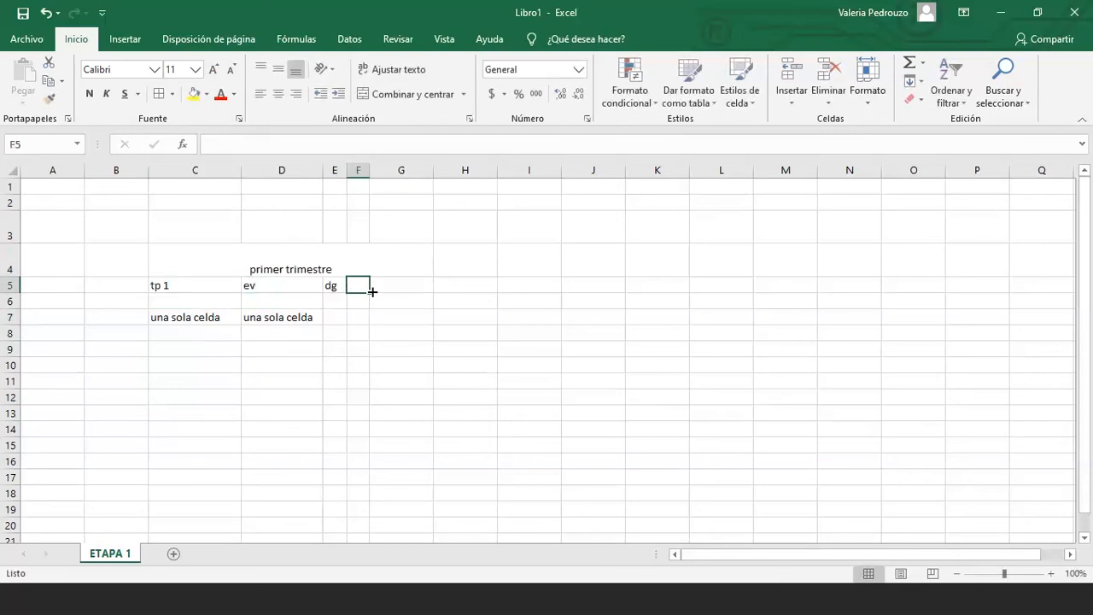
Correct the row 5 headers so E5:G5 read tp, tp, dg
left_click(359, 276)
left_click(358, 286)
key("Left")
type("t")
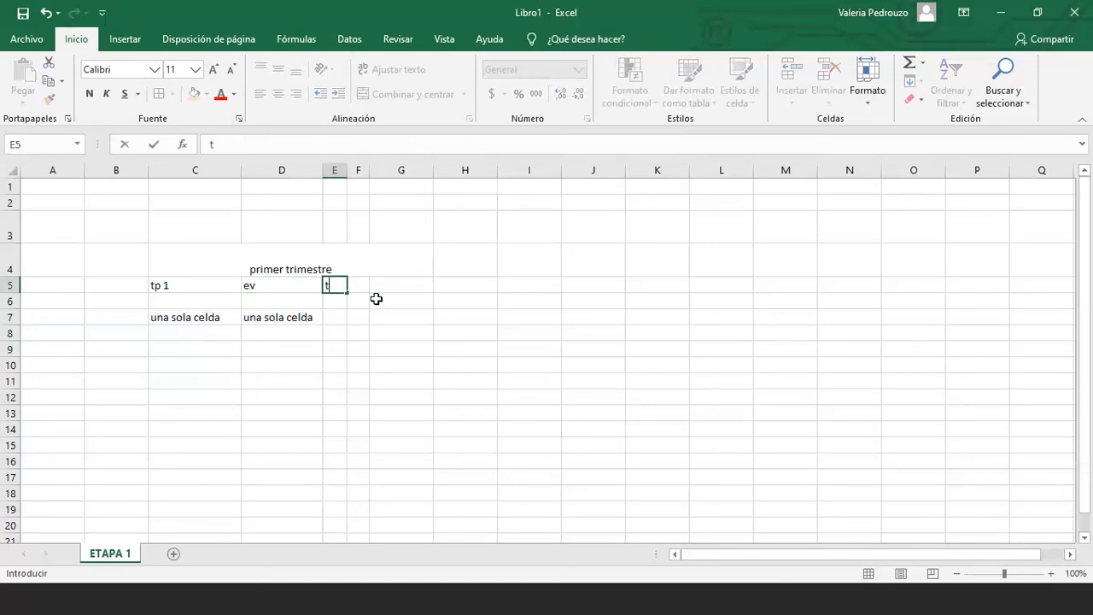
type("p")
key("Right")
type("tp")
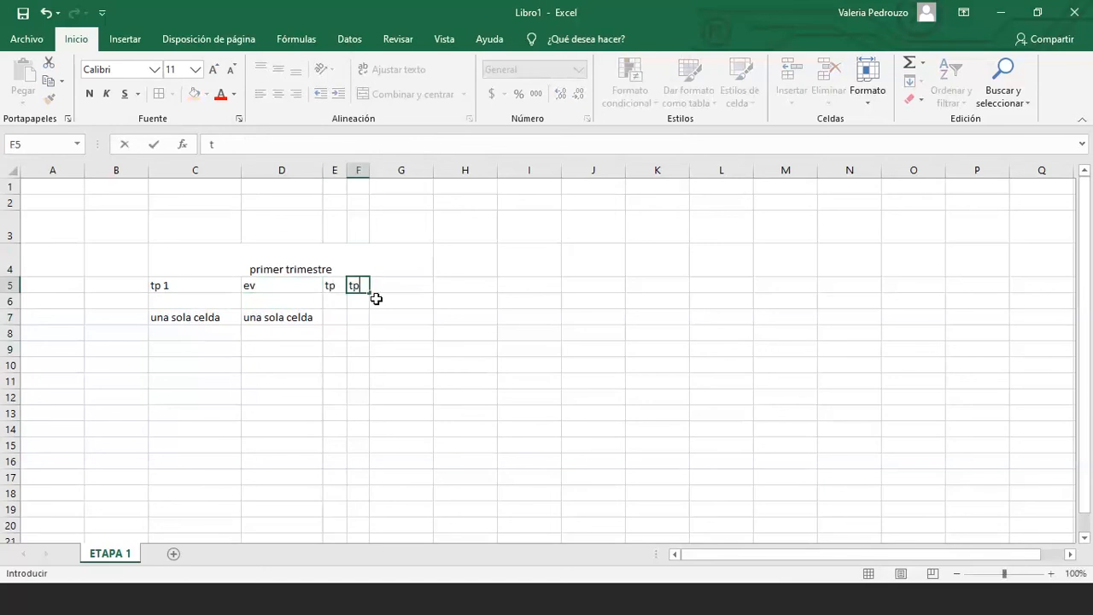
key("Right")
type("dg")
key("Return")
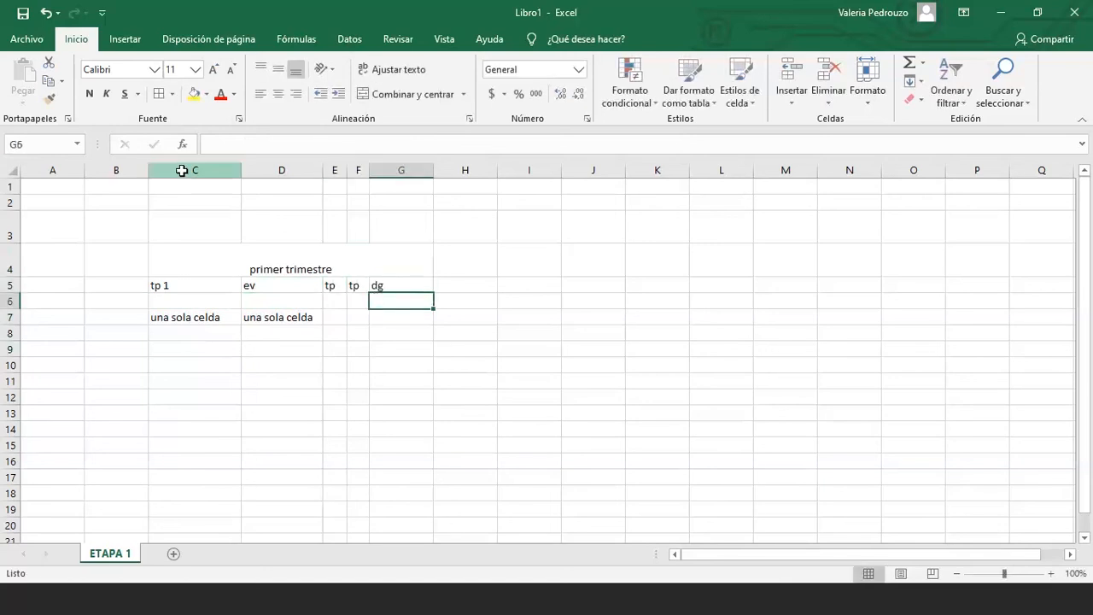
Resize columns C through G to one common narrow width
mouse_move(182, 170)
left_mouse_down()
mouse_move(432, 167)
mouse_move(383, 167)
left_mouse_up()
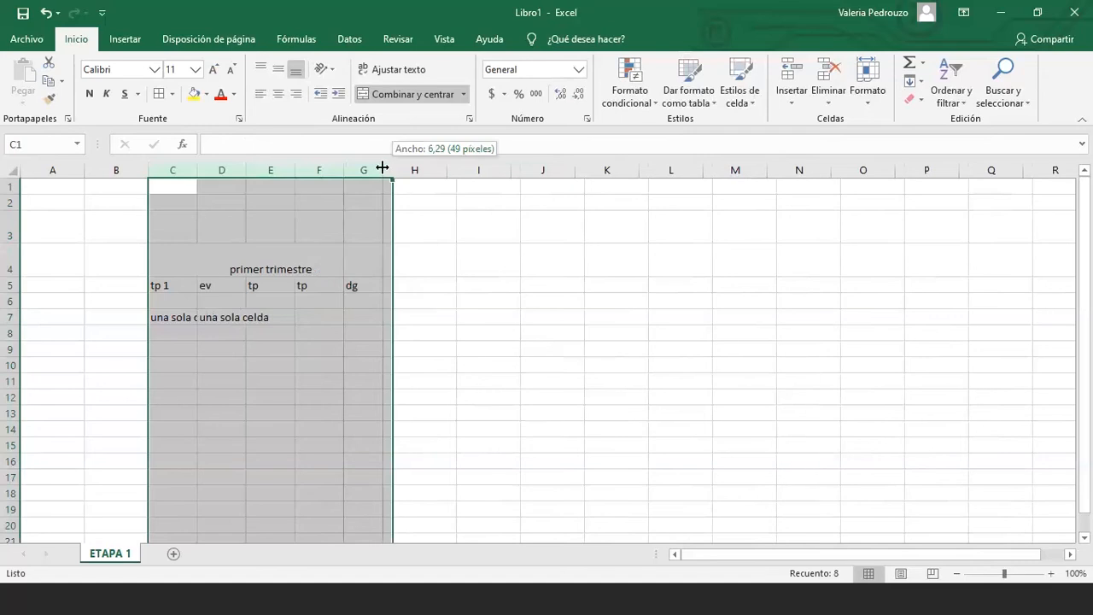
left_click_drag(382, 168, 315, 206)
left_click(355, 229)
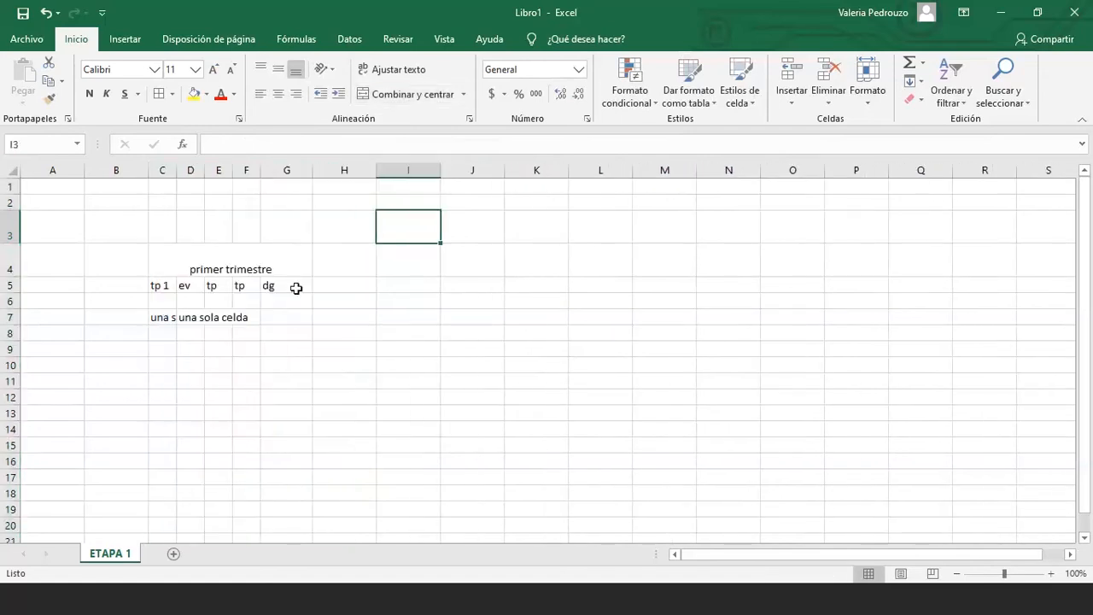
left_click_drag(232, 170, 349, 170)
left_click(162, 170)
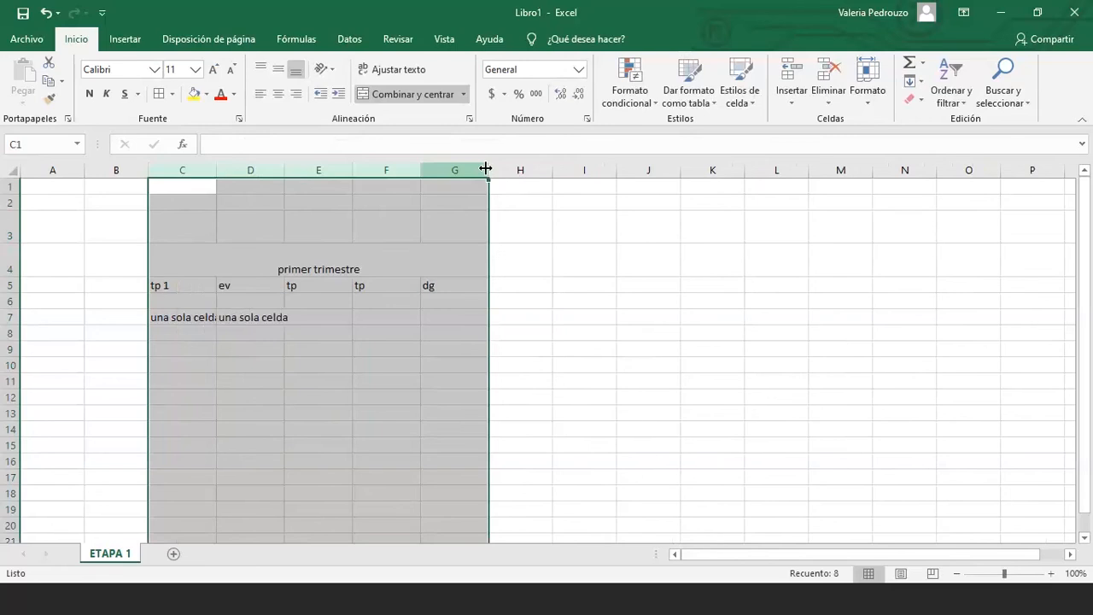
left_click_drag(486, 169, 468, 169)
left_click(291, 270)
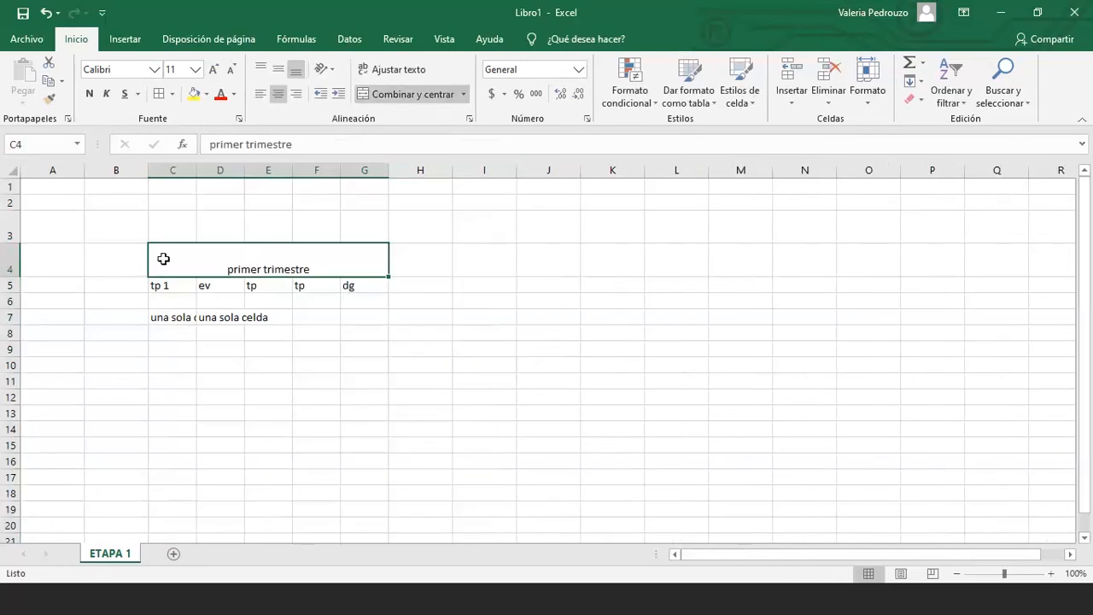
Delete the 'una sola celda' text from row 7
left_click_drag(163, 286, 340, 293)
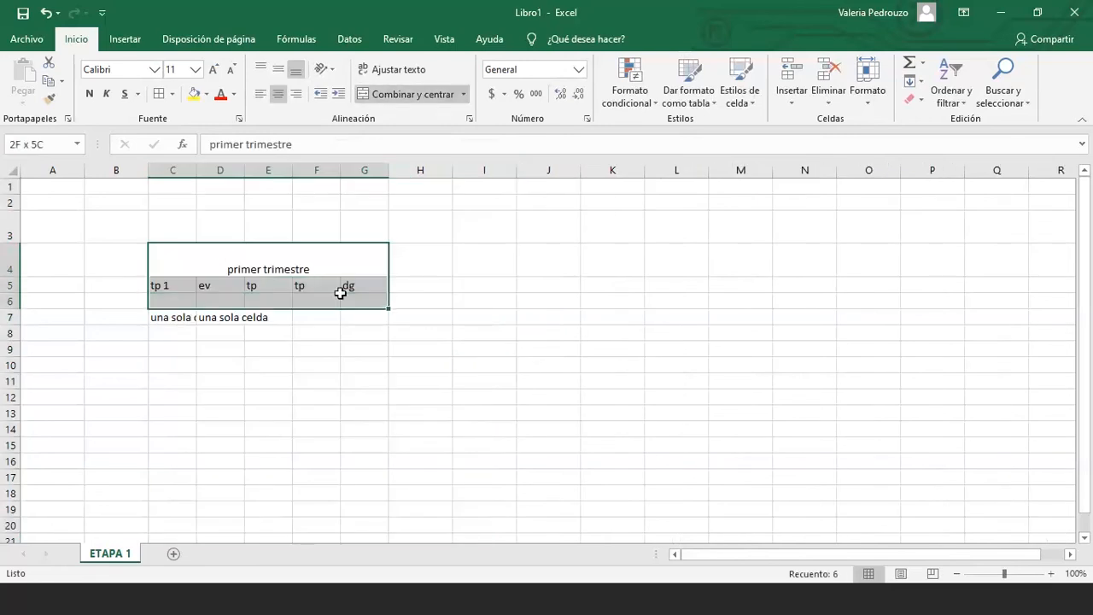
left_click(221, 348)
left_click(189, 317)
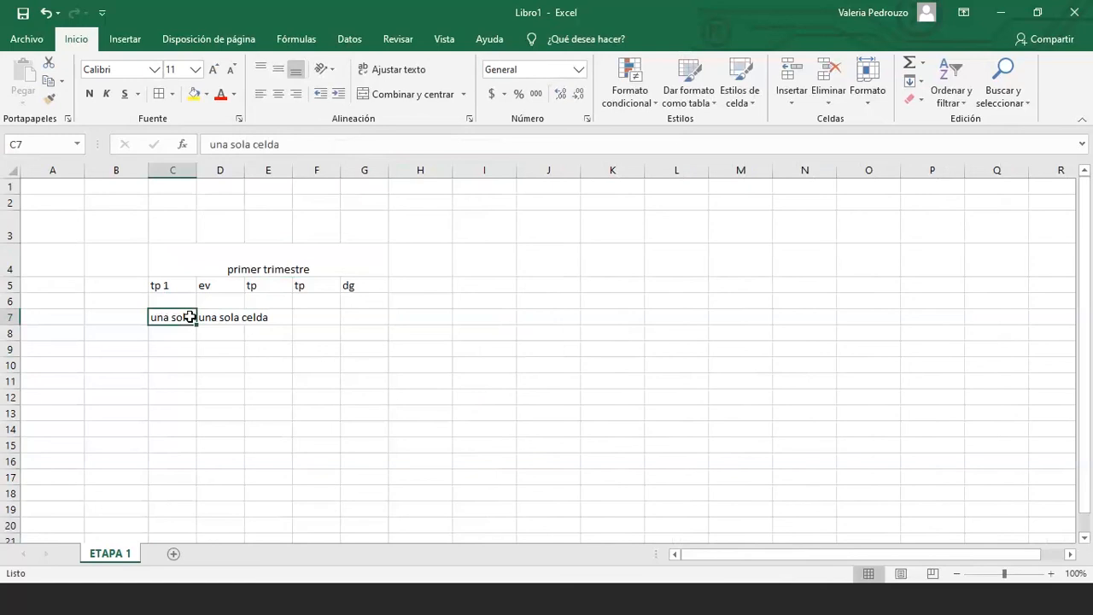
key("Delete")
left_click(224, 318)
key("Delete")
Apply all borders to C4:G9 and vertically centre the 'primer trimestre' title
left_click_drag(171, 257, 364, 349)
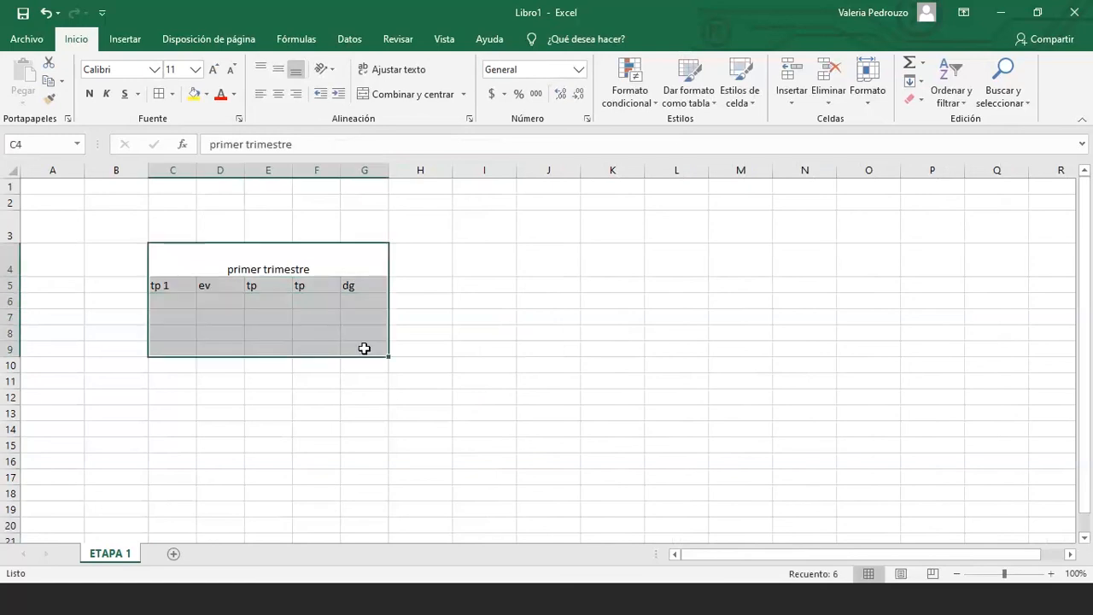
left_click(174, 96)
left_click(205, 231)
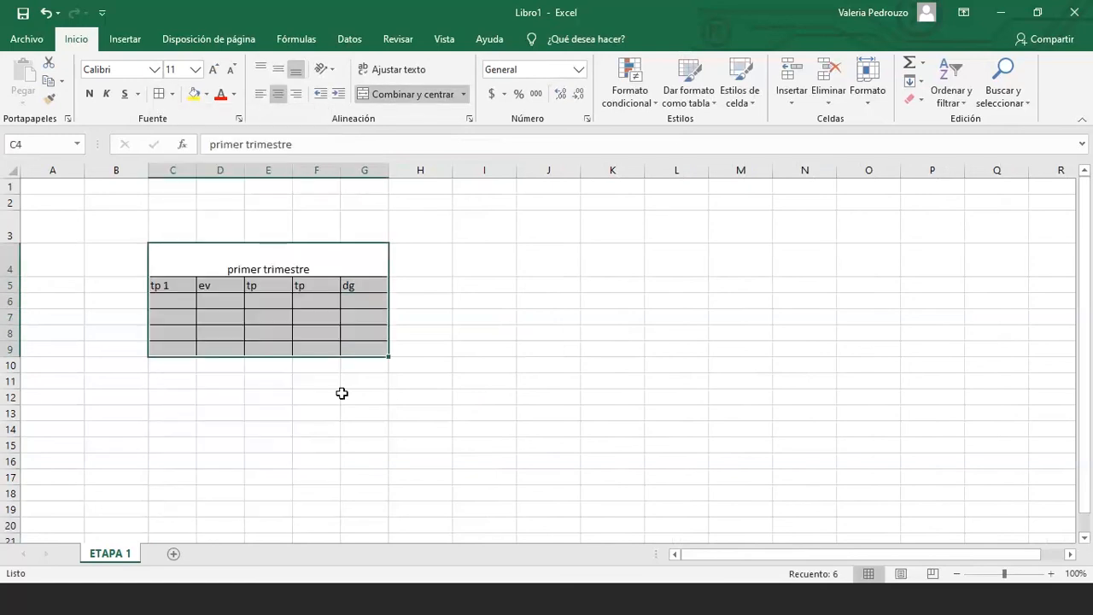
left_click(341, 393)
left_click(268, 248)
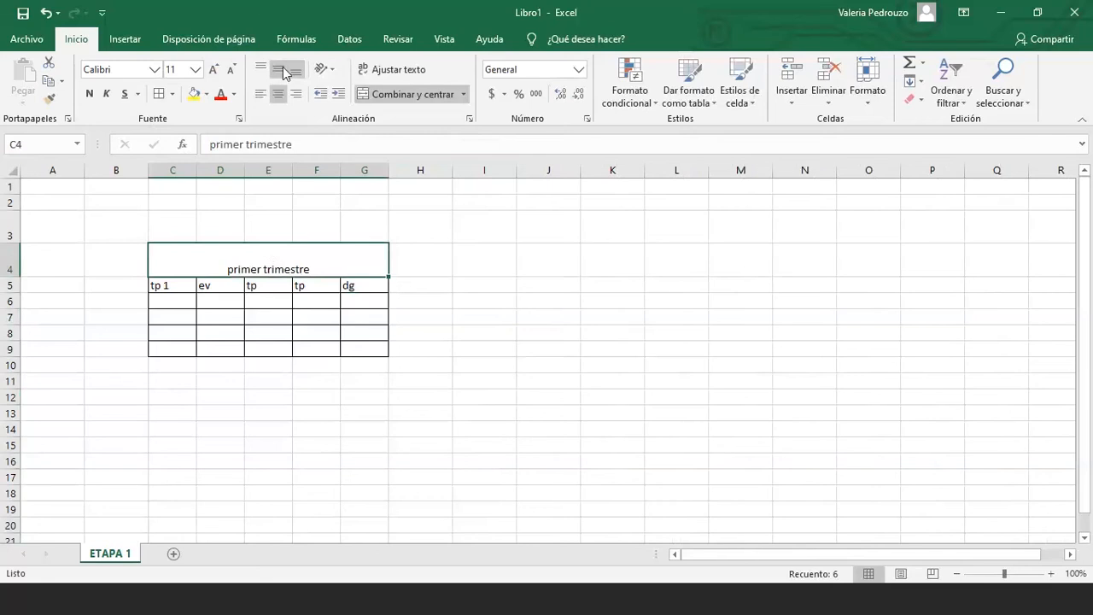
left_click(283, 71)
left_click(268, 349)
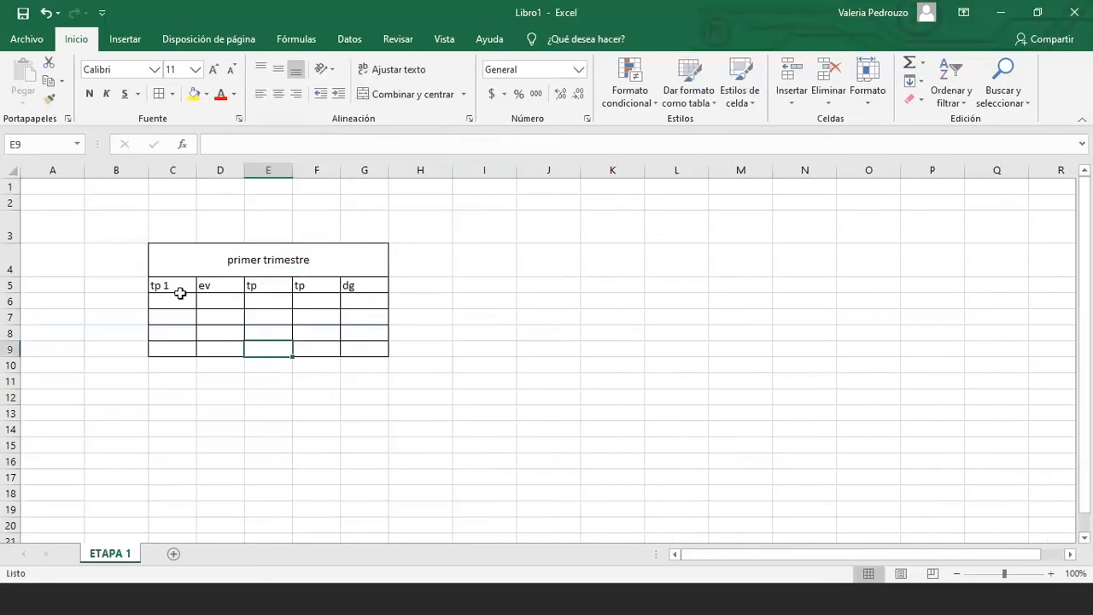
Centre the C5:G5 header labels, then clear everything in B3:H11 with Borrar todo
left_click_drag(179, 293, 367, 286)
left_click(278, 94)
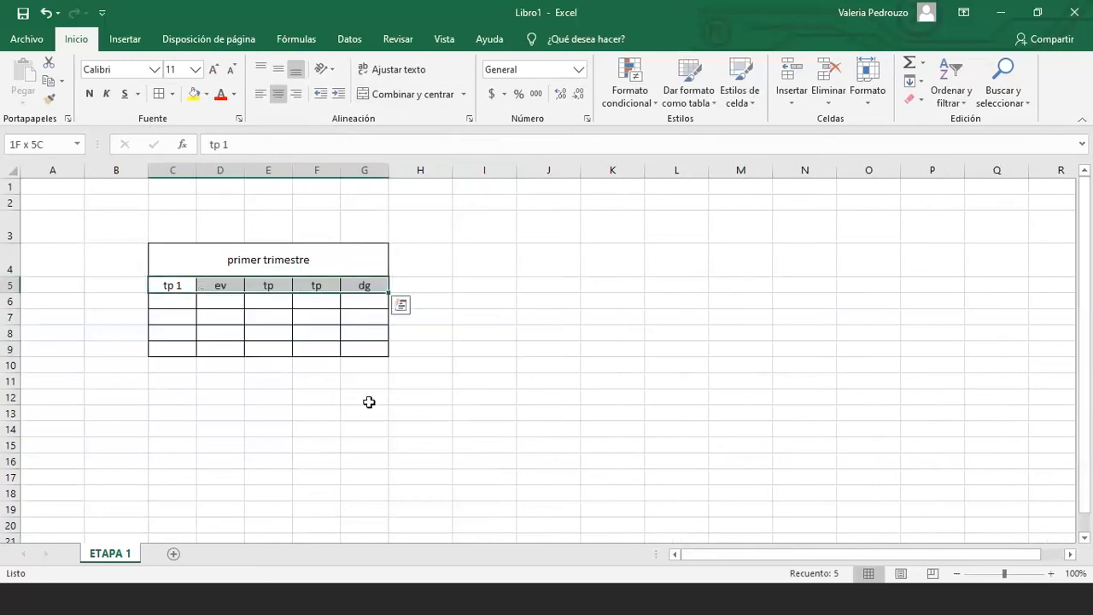
left_click(368, 401)
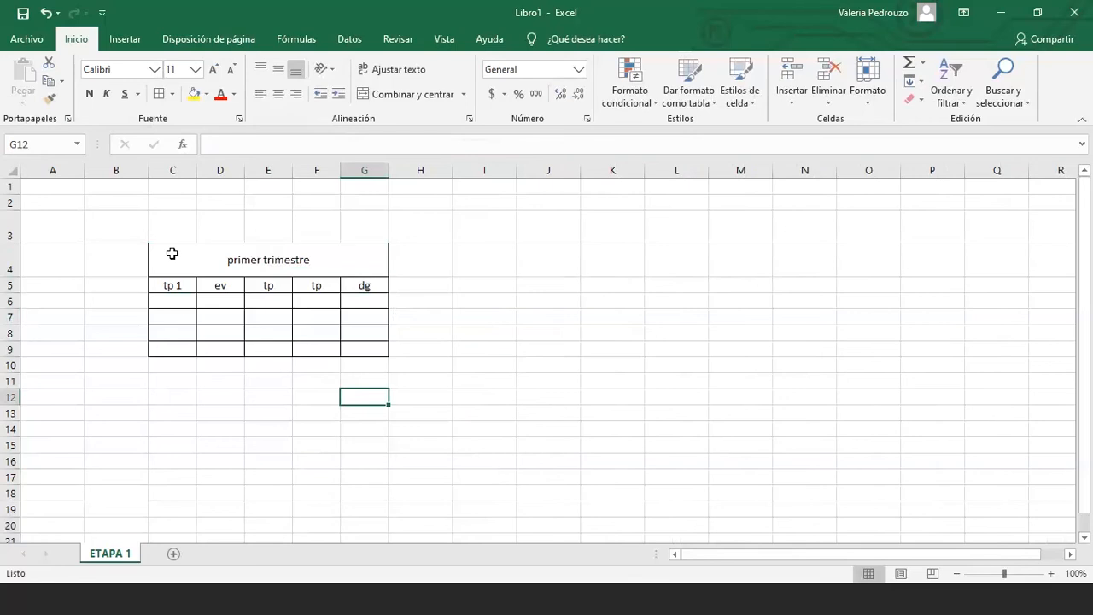
left_click_drag(136, 232, 464, 337)
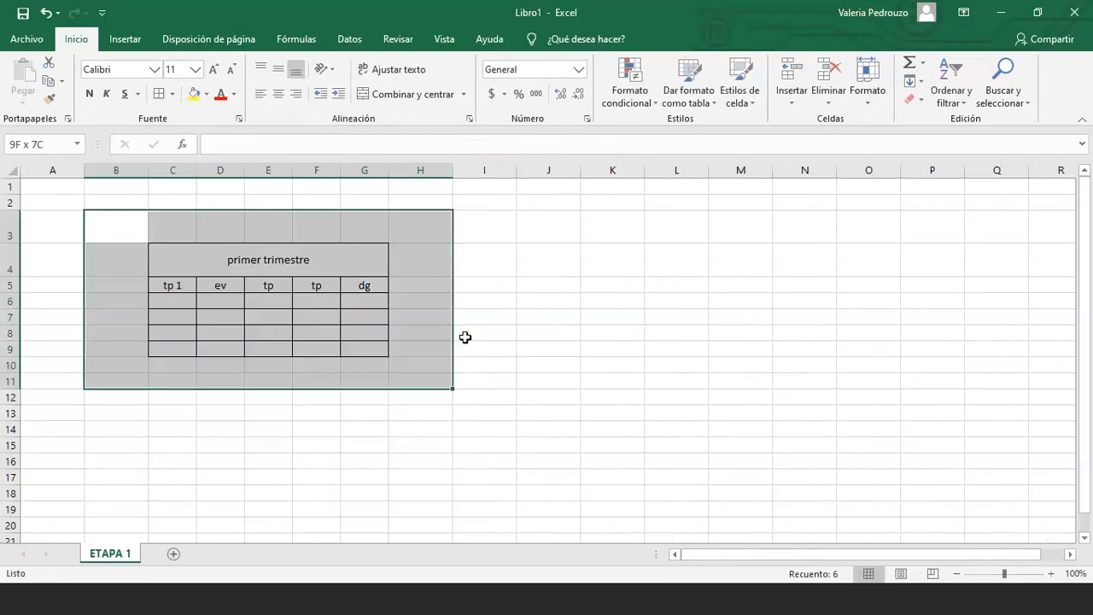
left_click(912, 99)
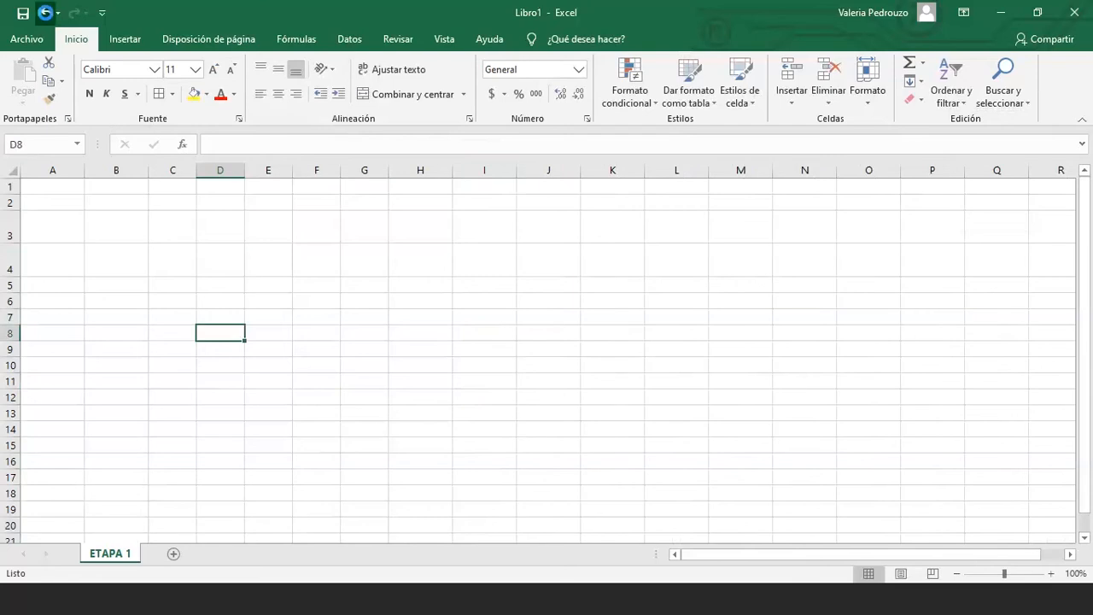
Undo the clear to restore the table, then delete and reinsert row 6
left_click(46, 12)
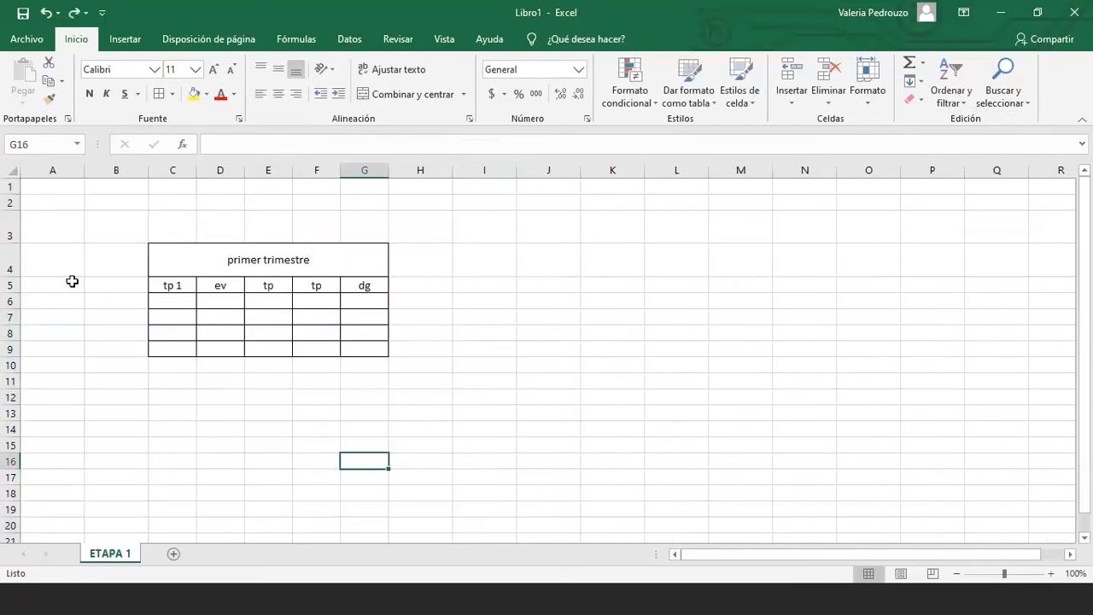
left_click(11, 286)
left_click(12, 301)
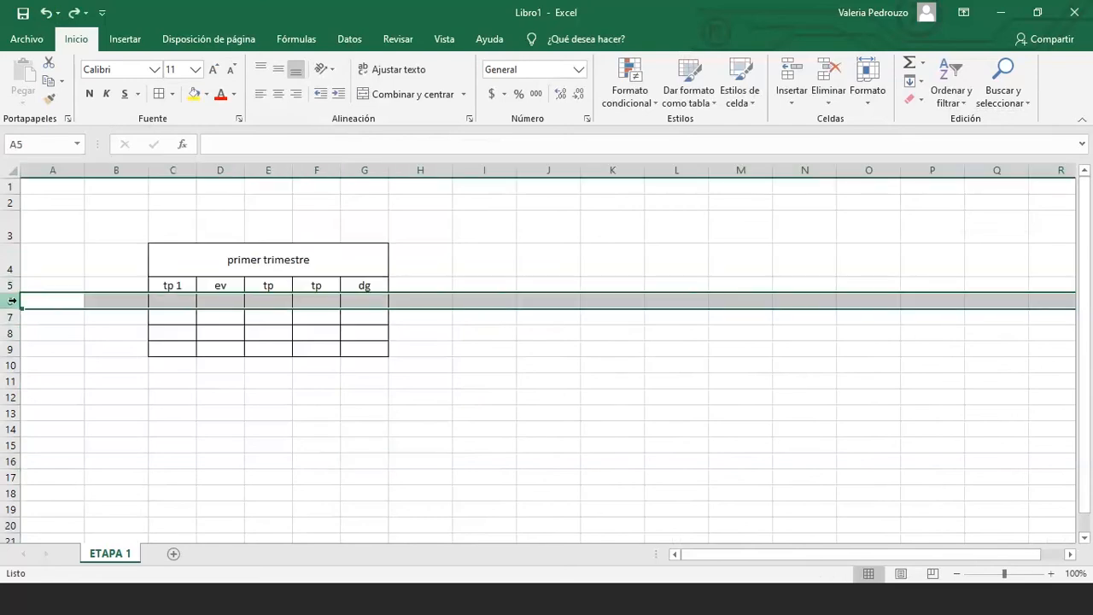
right_click(12, 300)
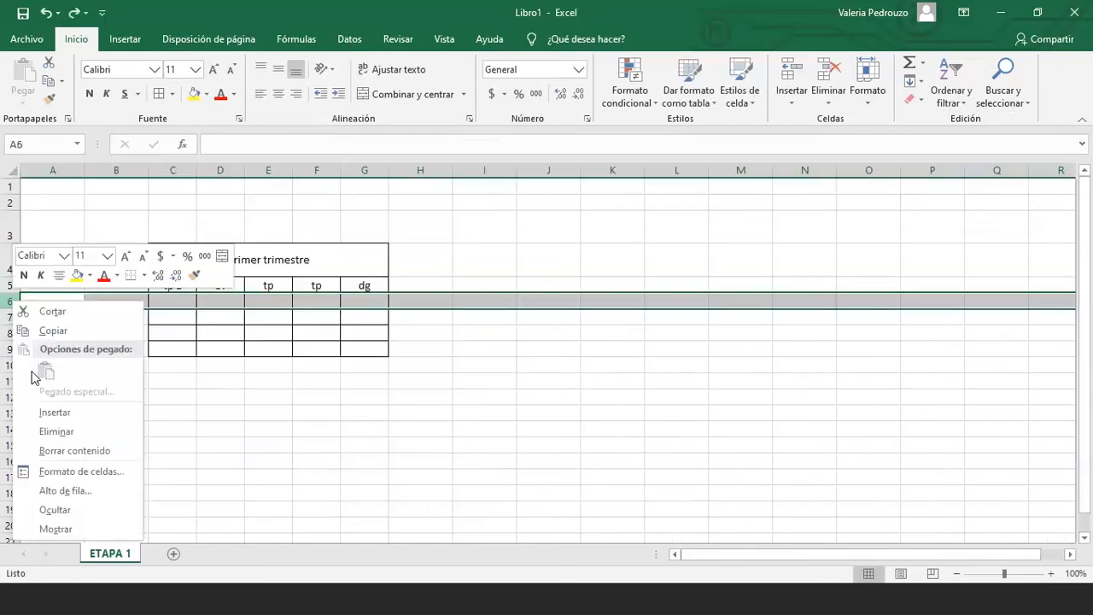
left_click(57, 434)
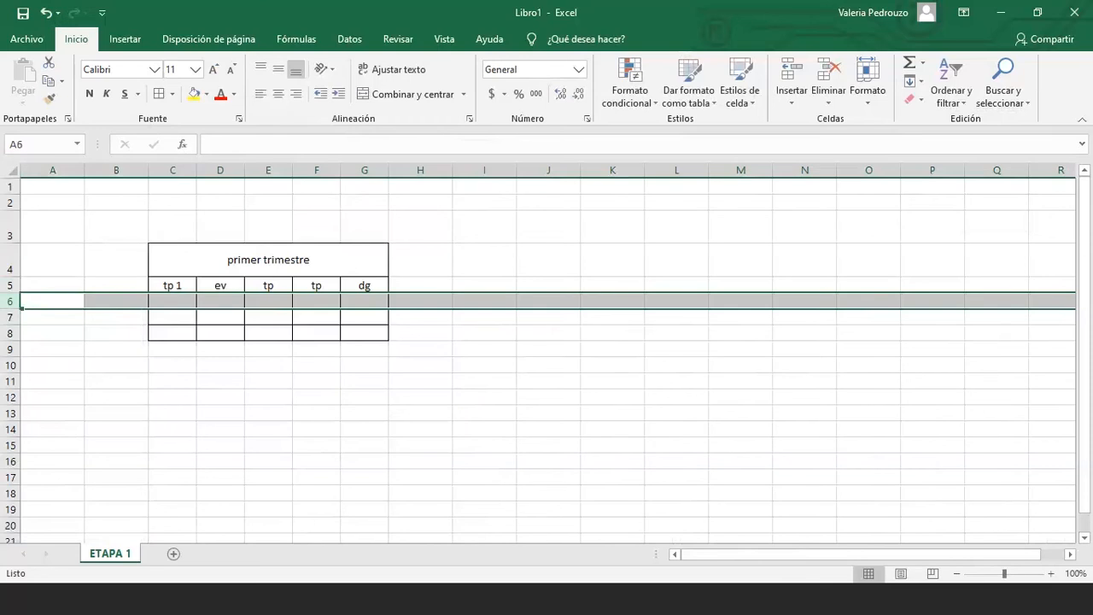
right_click(10, 305)
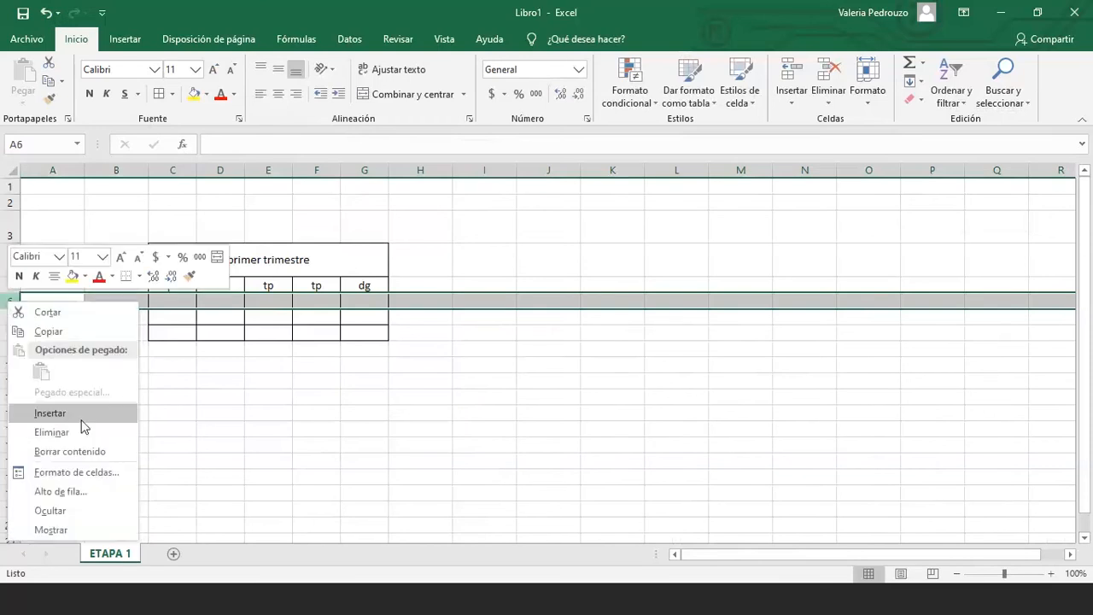
left_click(81, 417)
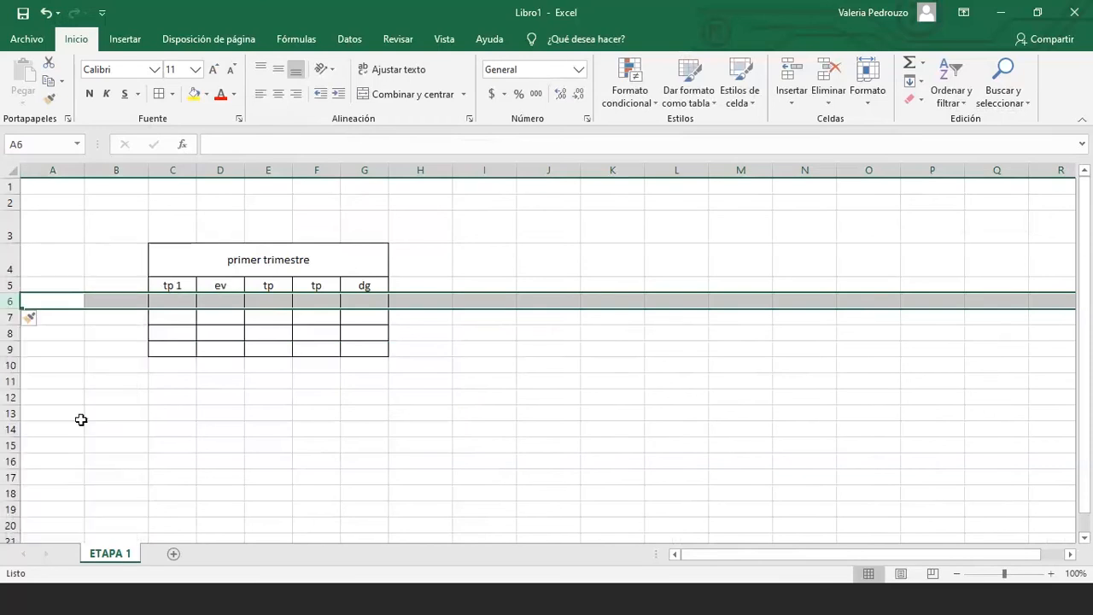
Insert two blank rows one by one at row 5, above the headers
left_click(12, 286)
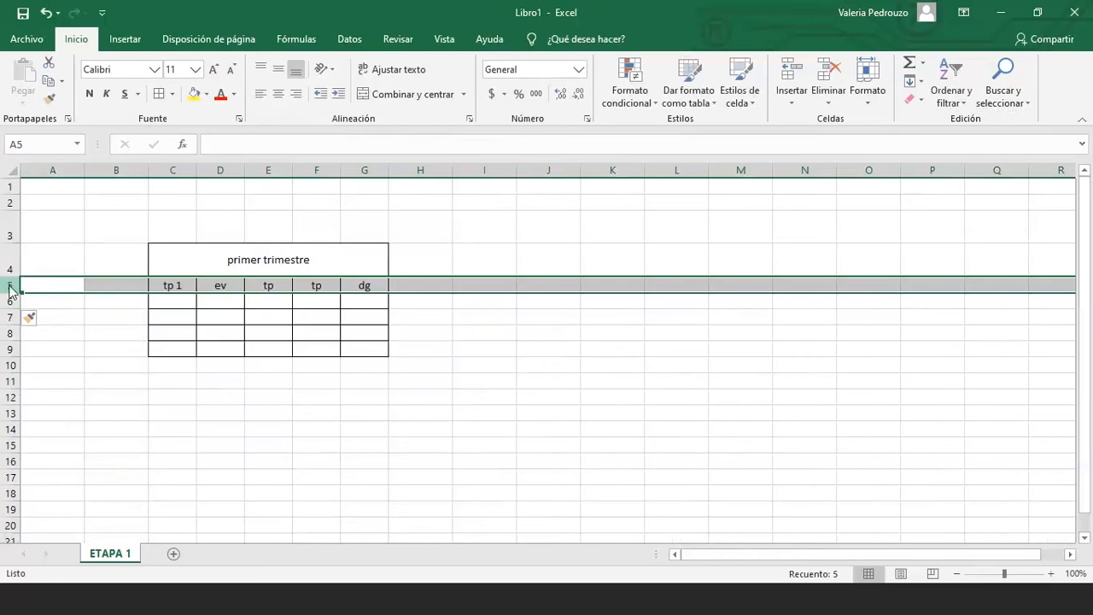
right_click(12, 290)
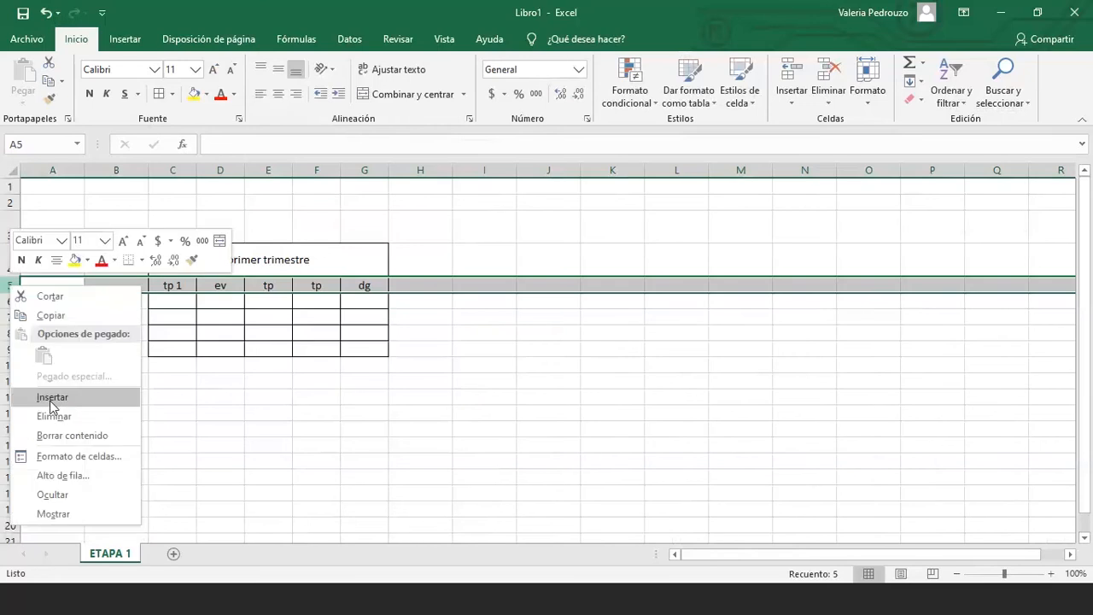
left_click(51, 398)
left_click(55, 403)
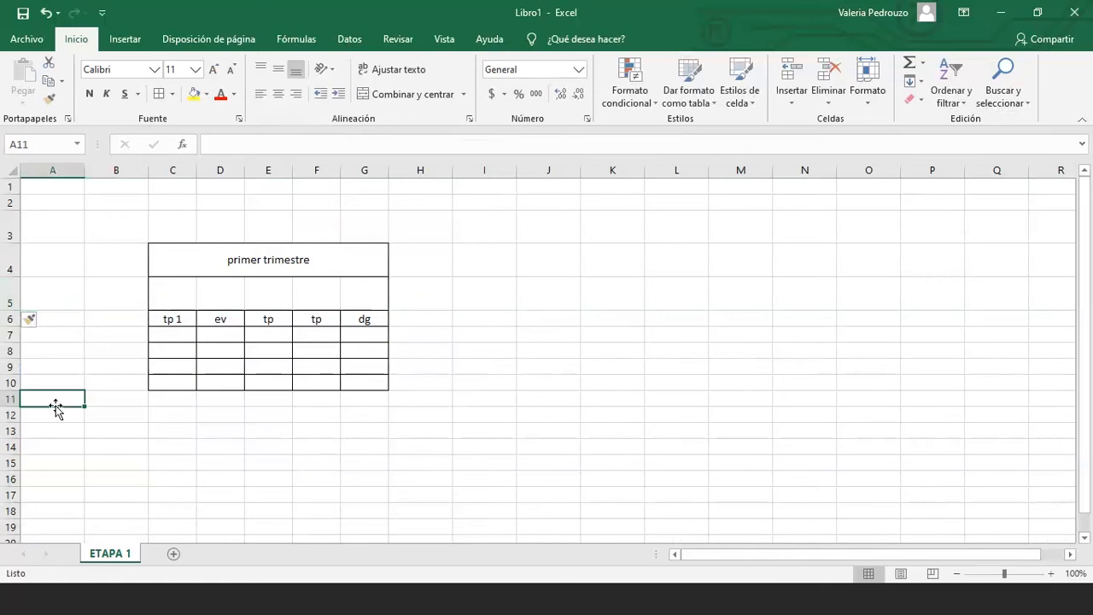
right_click(11, 295)
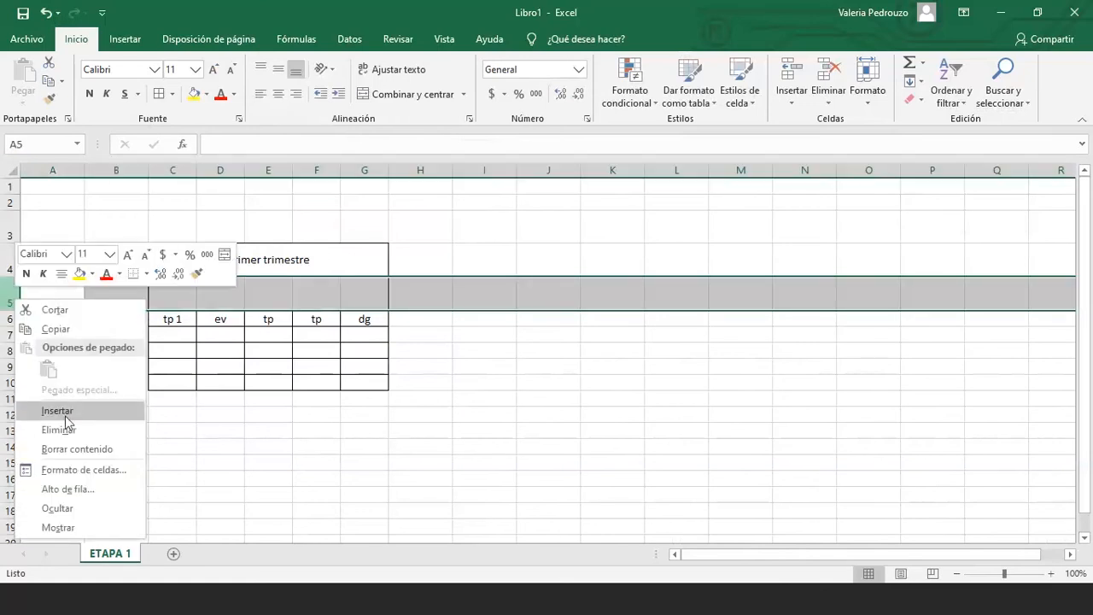
left_click(64, 416)
left_click(117, 416)
Insert two more, then four more blank rows at rows 5–8 above the table
mouse_move(10, 295)
left_mouse_down()
mouse_move(12, 334)
mouse_move(8, 289)
left_mouse_up()
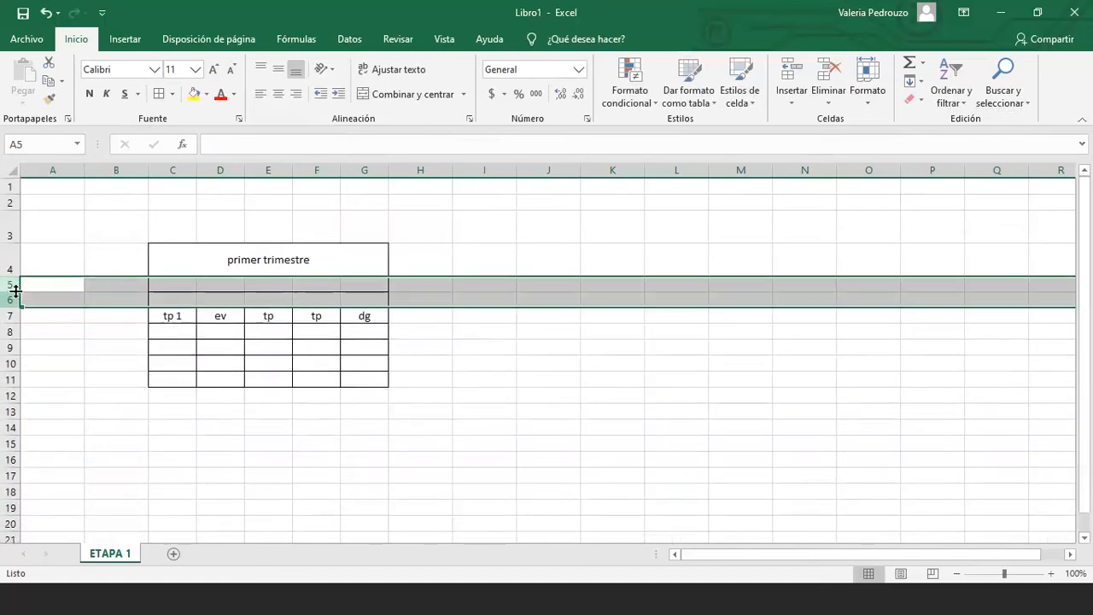
right_click(16, 292)
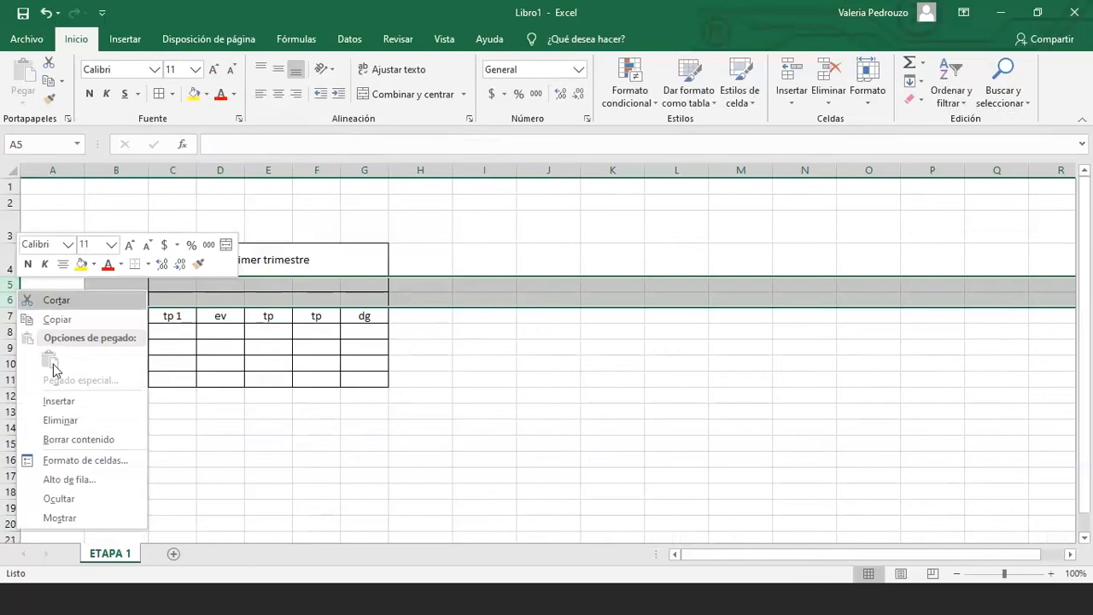
left_click(76, 409)
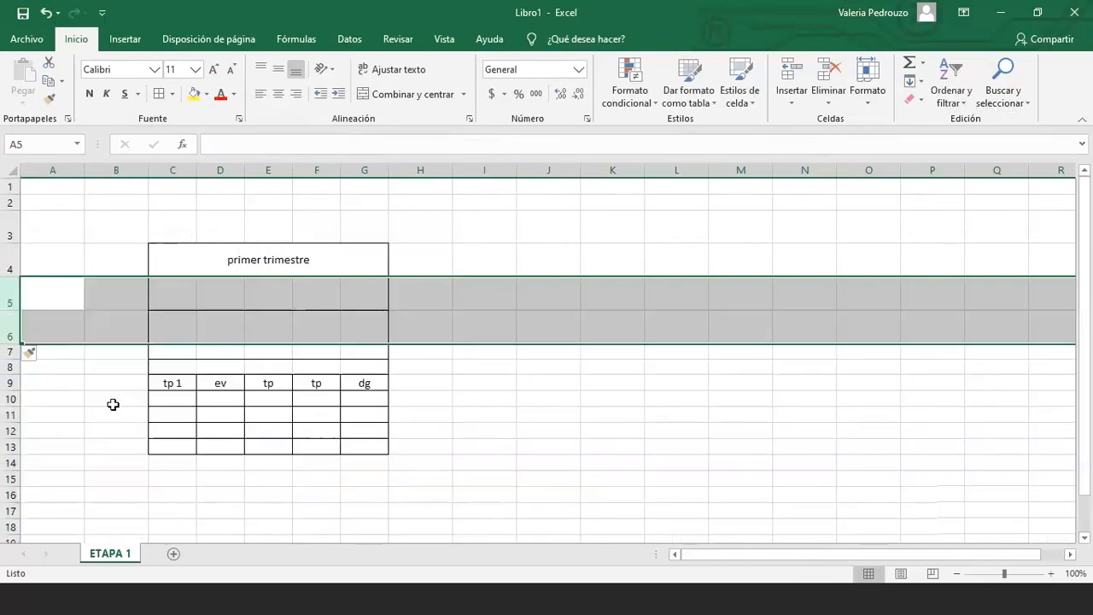
left_click(78, 369)
left_click_drag(13, 297, 17, 359)
right_click(17, 359)
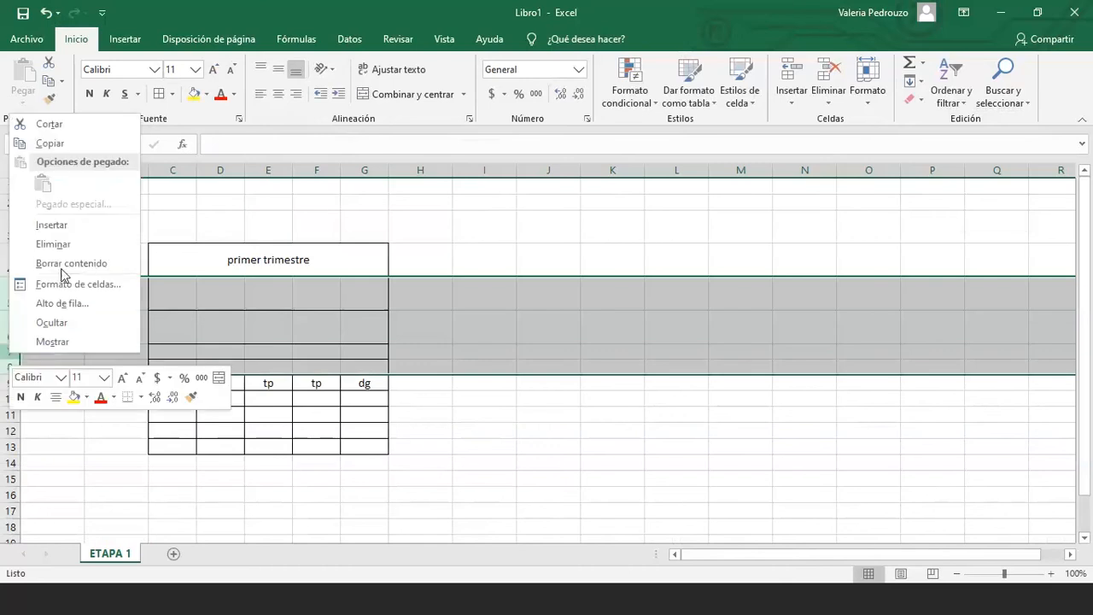
left_click(67, 226)
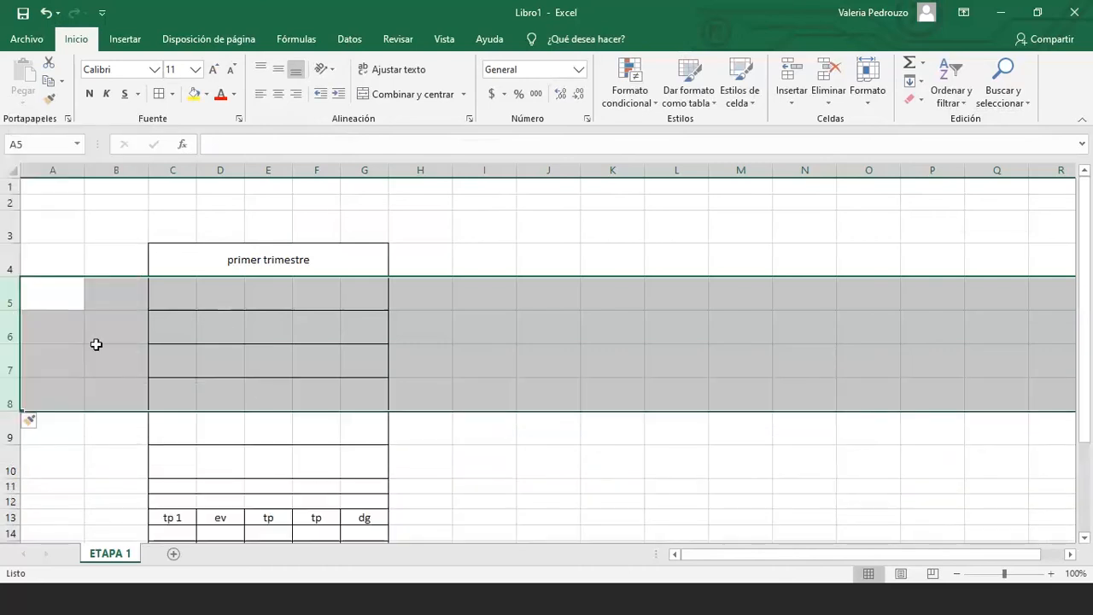
left_click(114, 394)
scroll(12, 300, "down", 1)
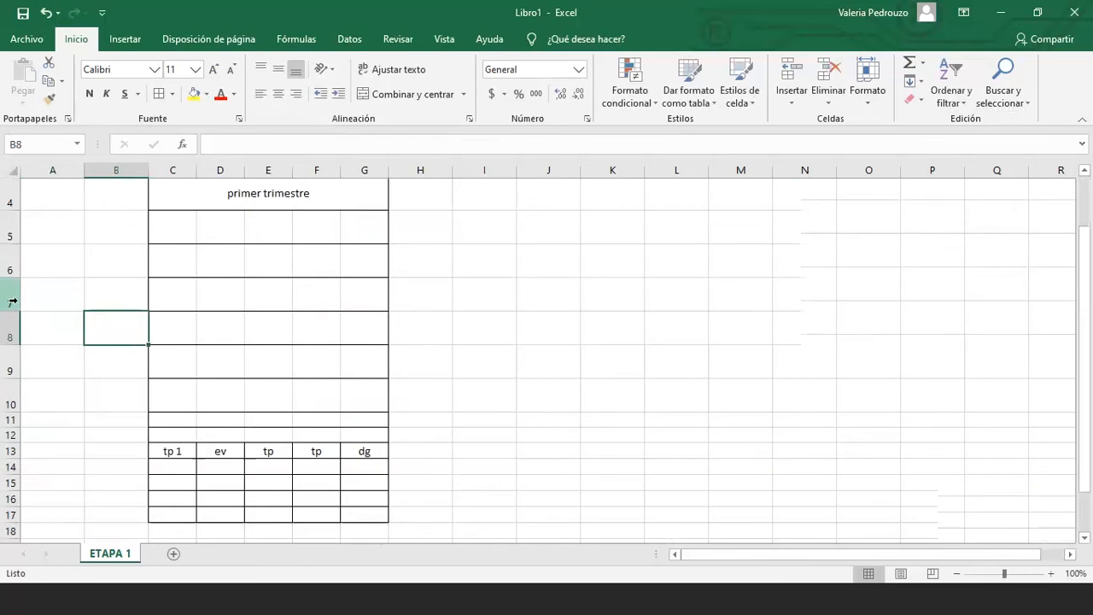
scroll(12, 301, "up", 1)
Insert three empty columns at column D, between tp 1 and ev
left_click(220, 171)
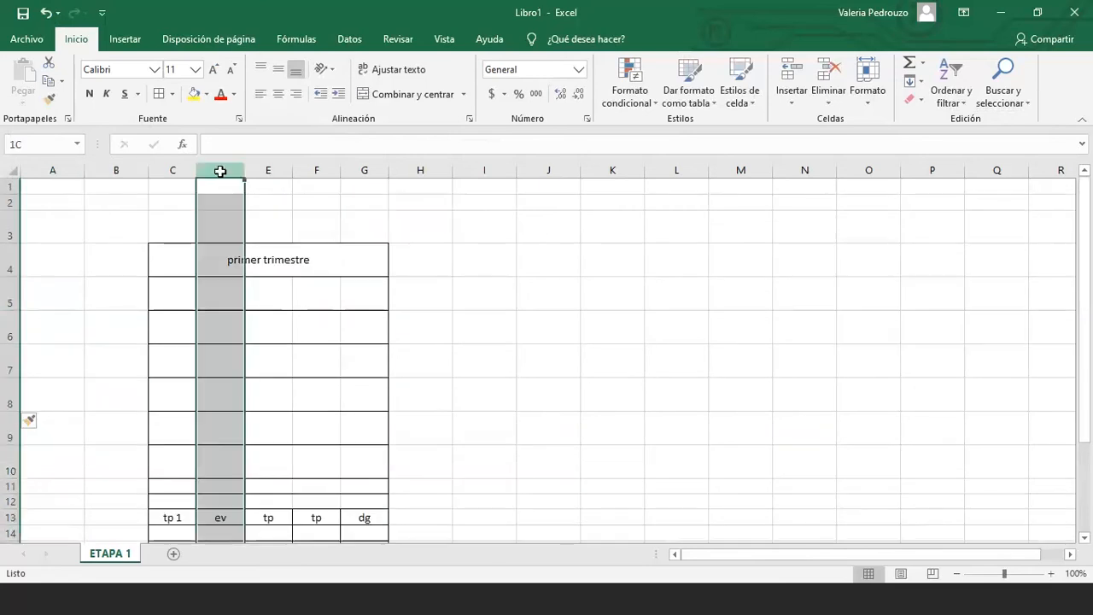
right_click(221, 172)
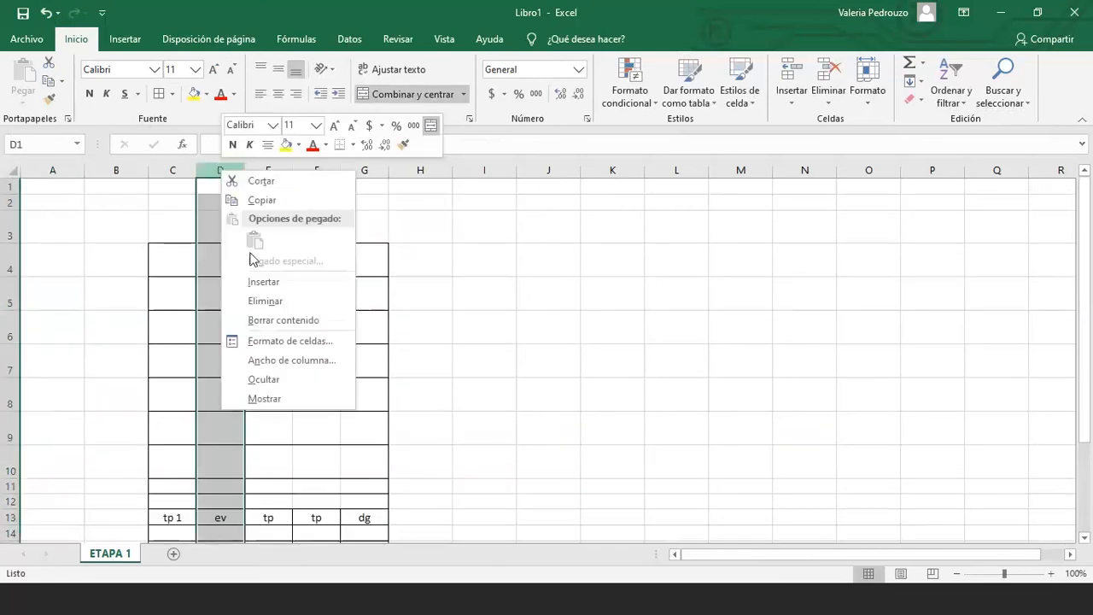
left_click(279, 287)
right_click(230, 170)
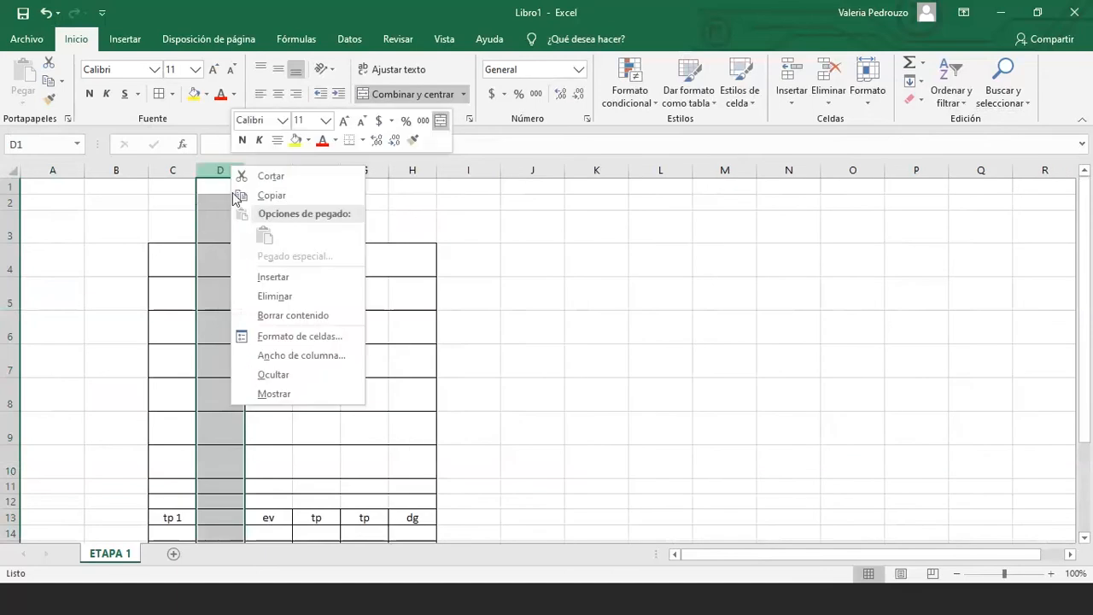
left_click(284, 282)
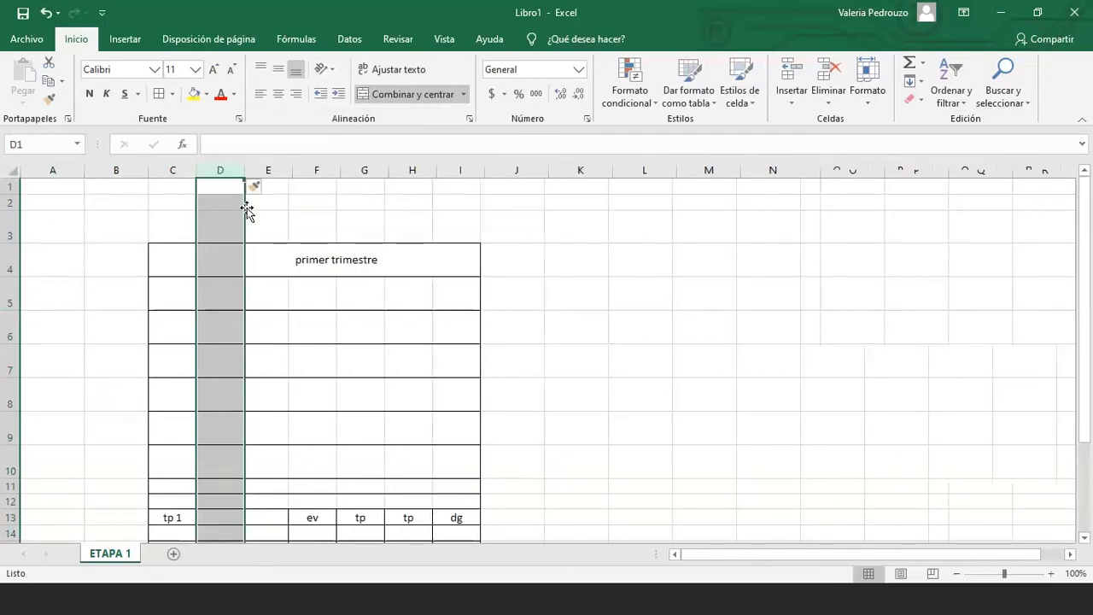
right_click(228, 170)
left_click(282, 283)
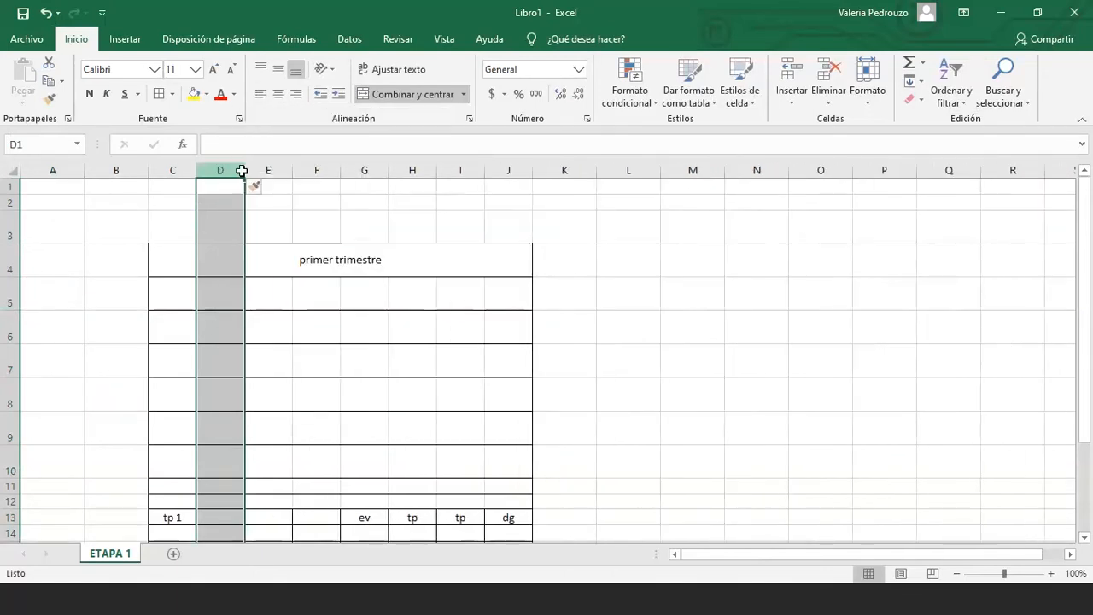
Insert three more empty columns at D:F, stretching the table to column M
left_click_drag(241, 170, 312, 165)
right_click(313, 165)
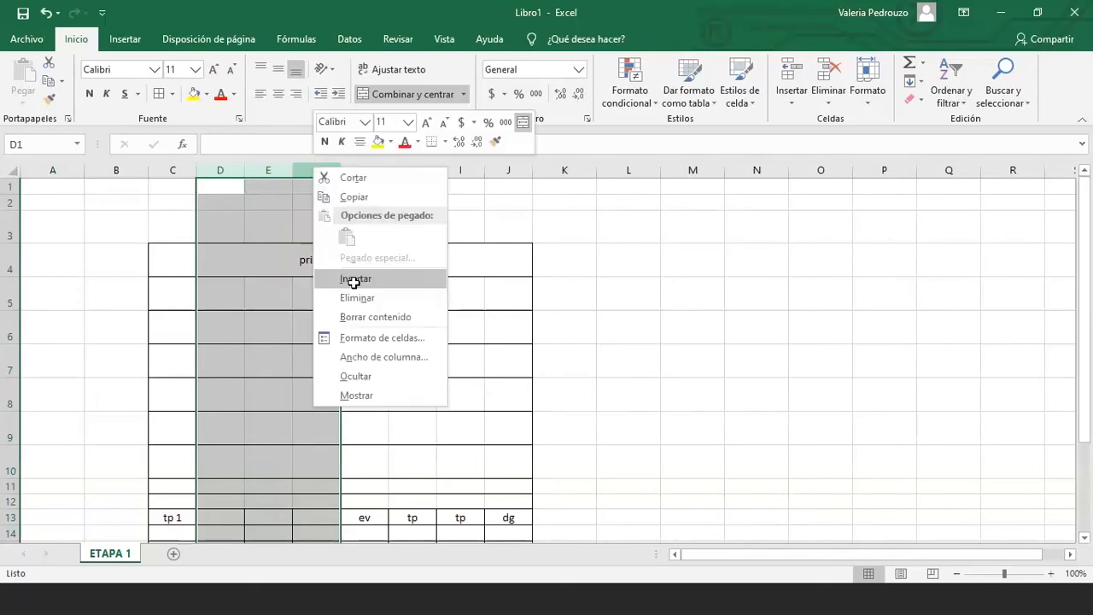
left_click(353, 279)
scroll(374, 404, "down", 1)
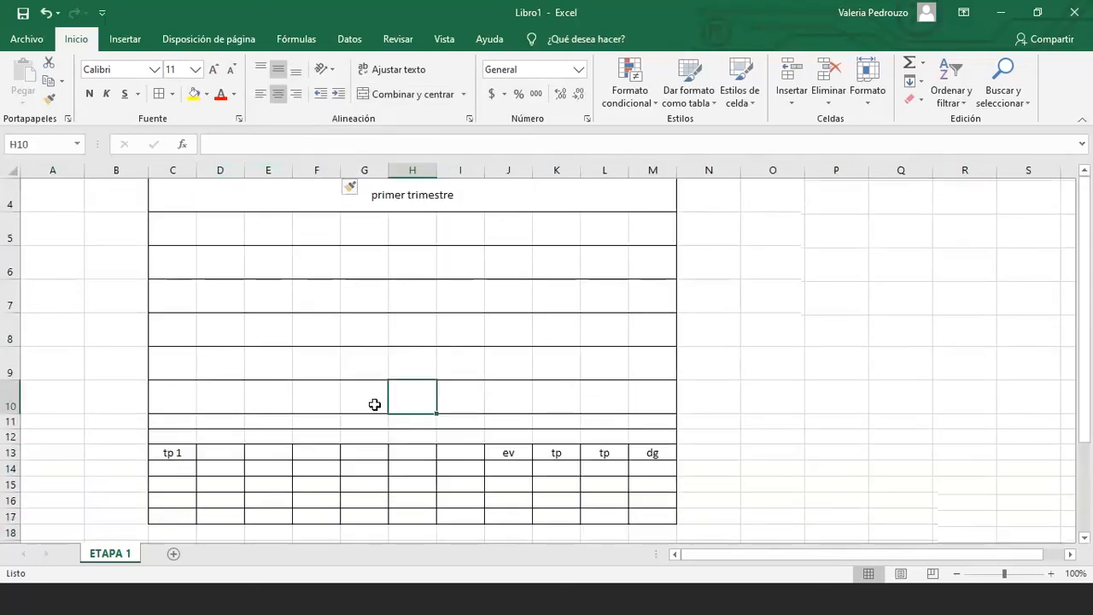
scroll(374, 404, "up", 1)
Select the table range and open the clearing options, but cancel without erasing
left_click_drag(129, 231, 696, 465)
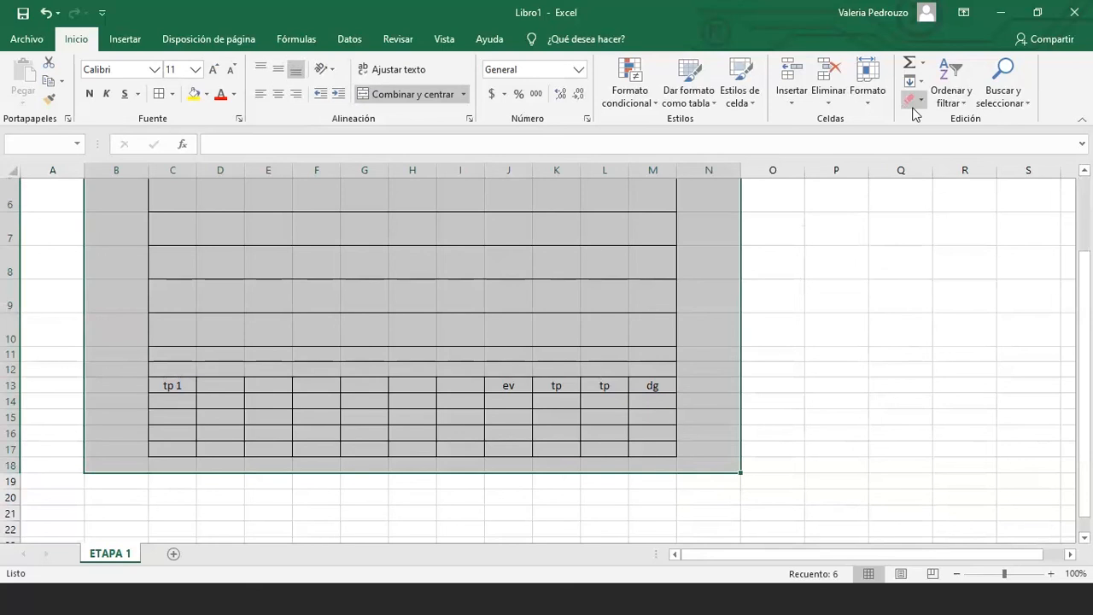
left_click(913, 101)
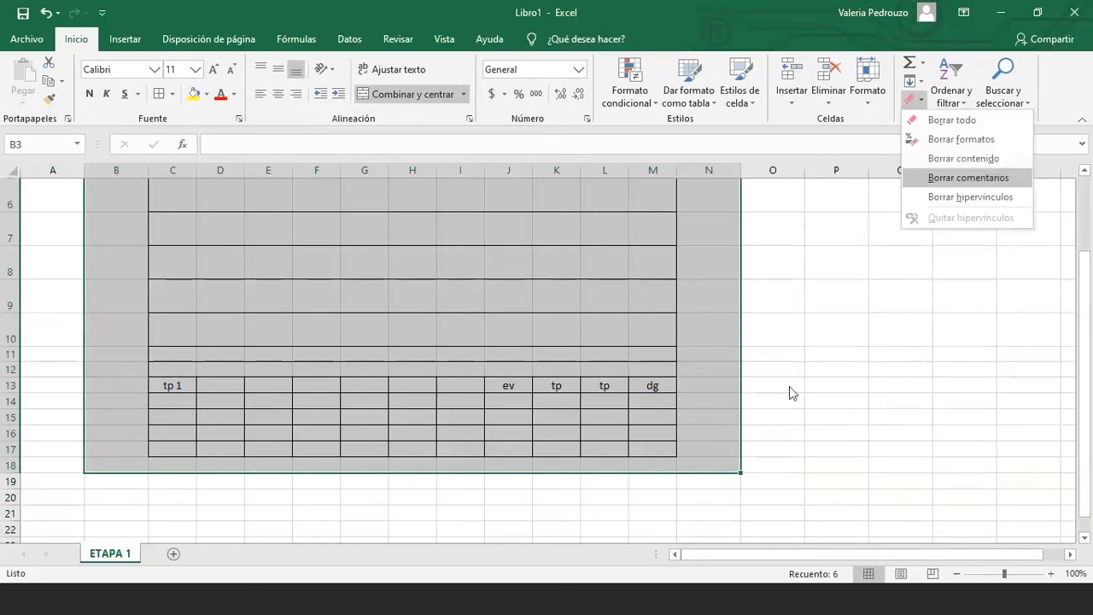
left_click(732, 418)
scroll(732, 419, "up", 2)
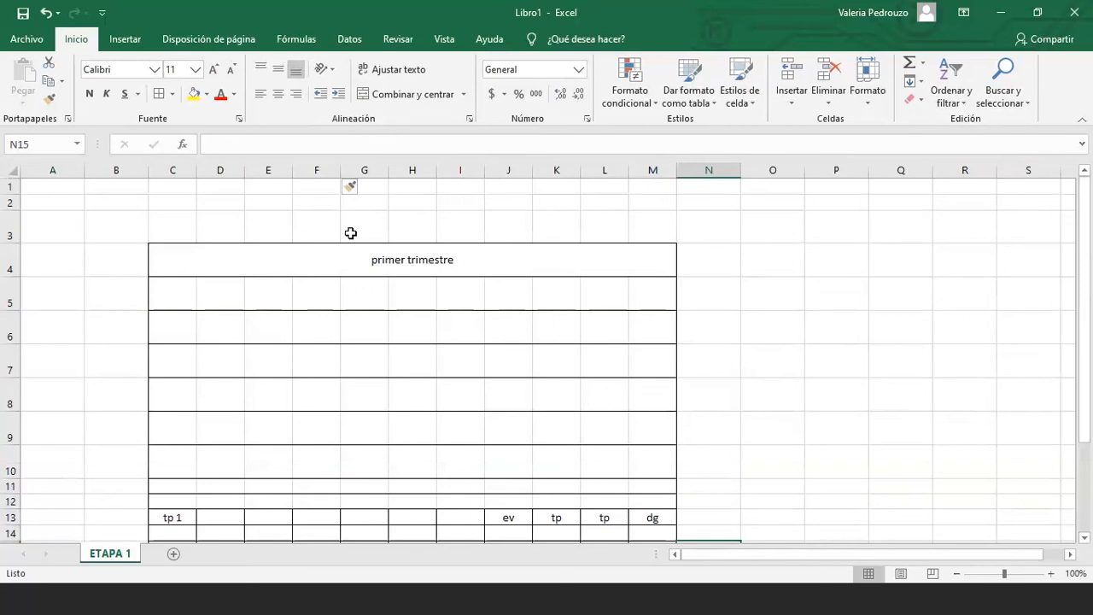
left_click(75, 207)
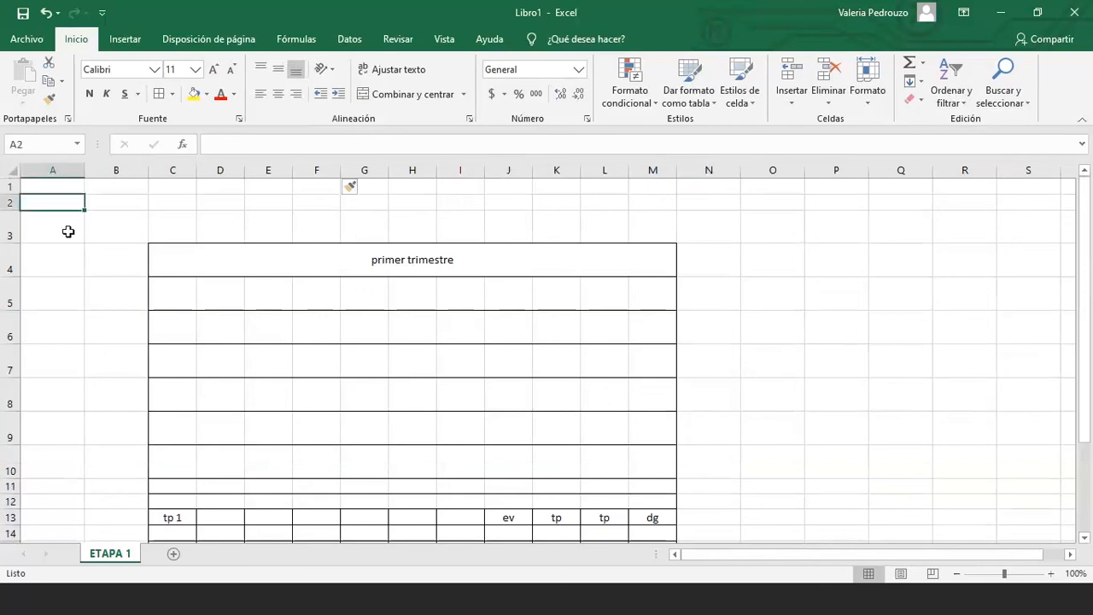
left_click(96, 223)
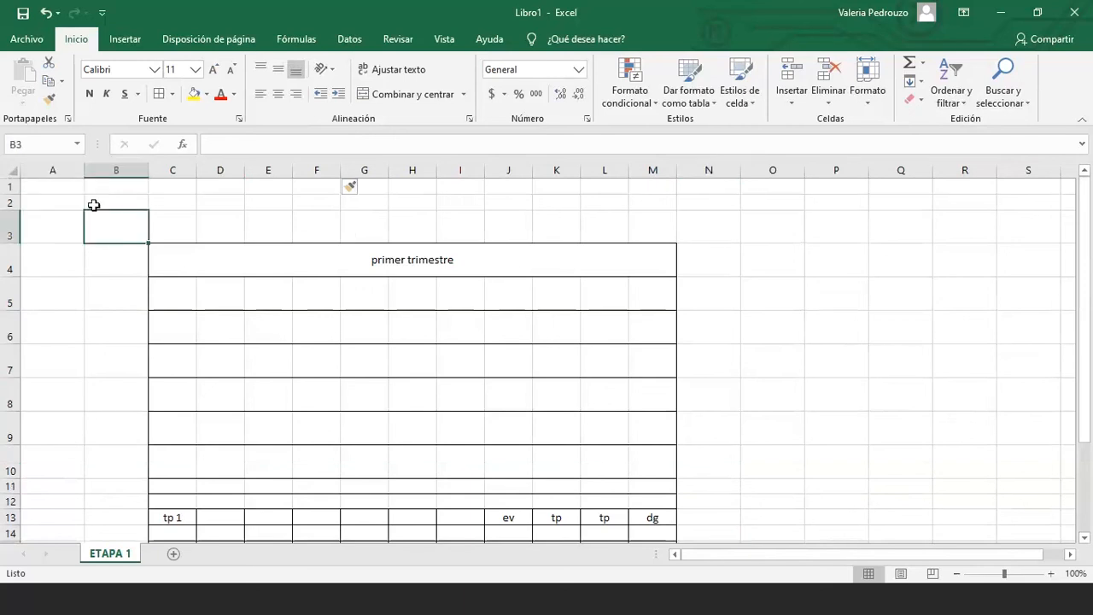
left_click(80, 206)
left_click(101, 202)
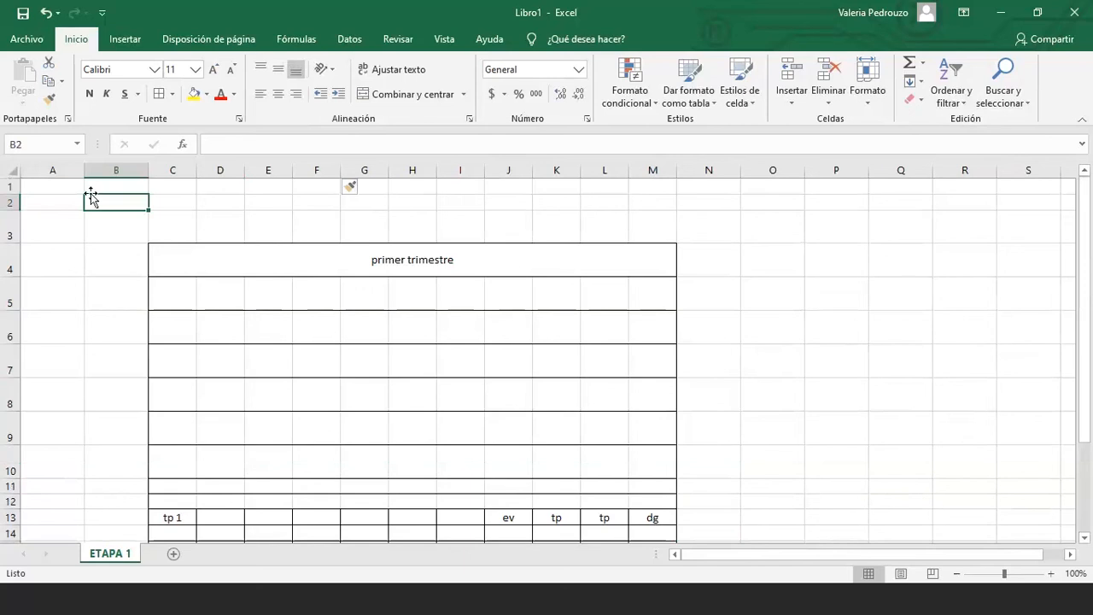
scroll(92, 198, "down", 5)
left_click_drag(90, 268, 242, 272)
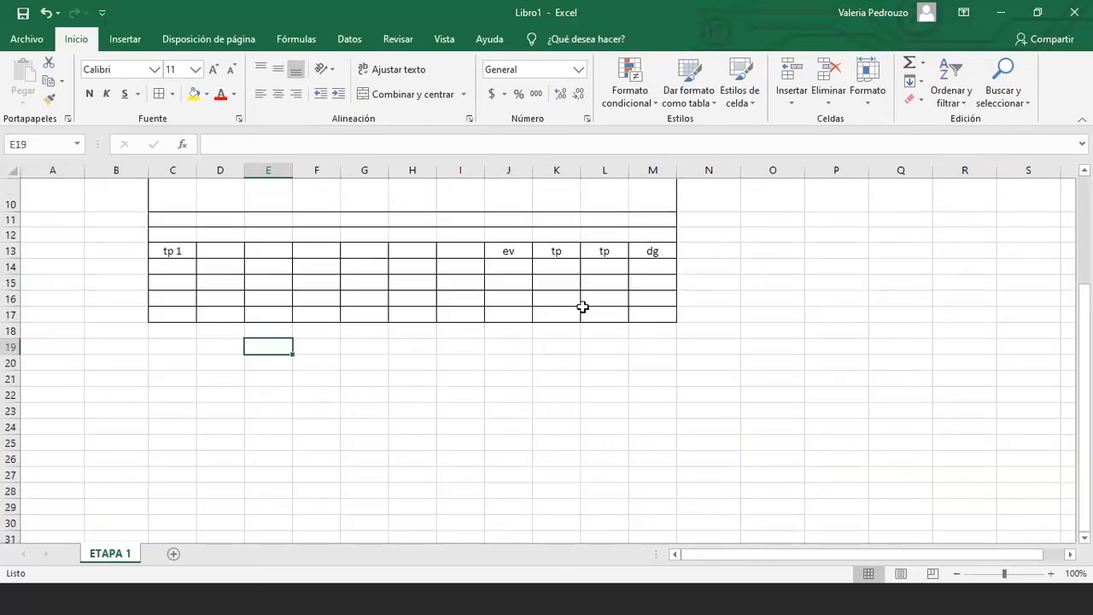
Select the tp 1 header and data rows and open the border options without changes
left_click_drag(646, 319, 163, 251)
scroll(163, 251, "up", 2)
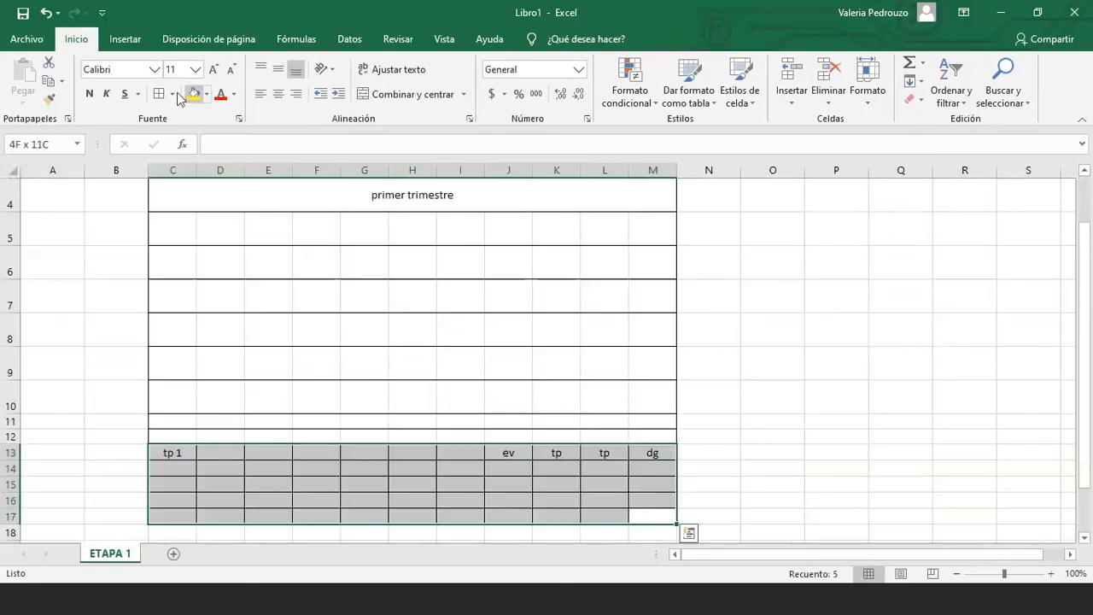
left_click(175, 94)
left_click(382, 315)
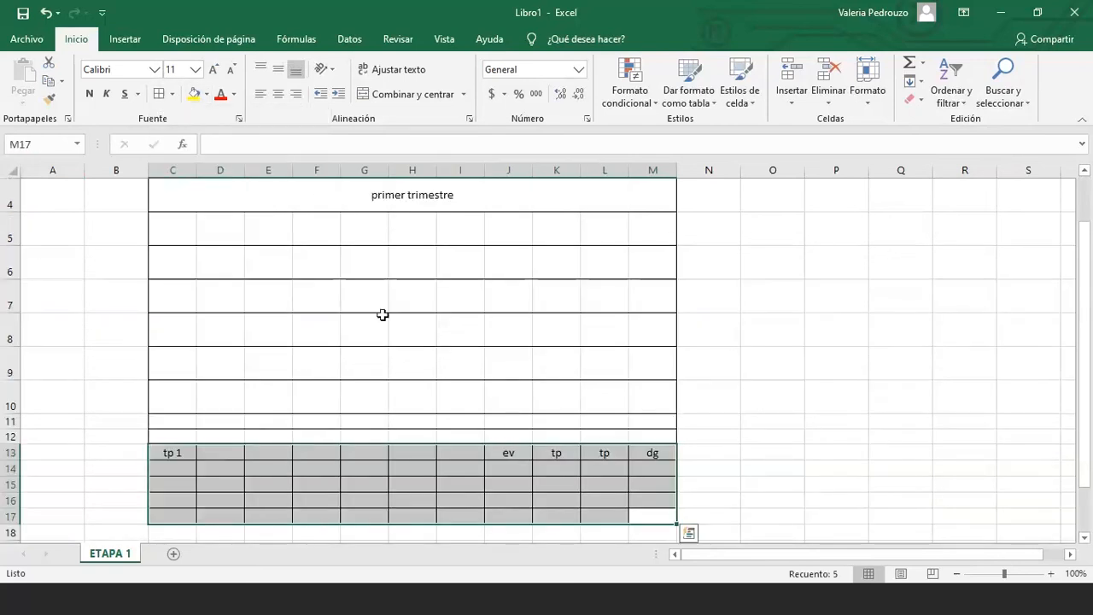
left_click(383, 315)
scroll(382, 315, "up", 2)
Select the whole primer trimestre table and erase it with Borrar todo
left_click(415, 296)
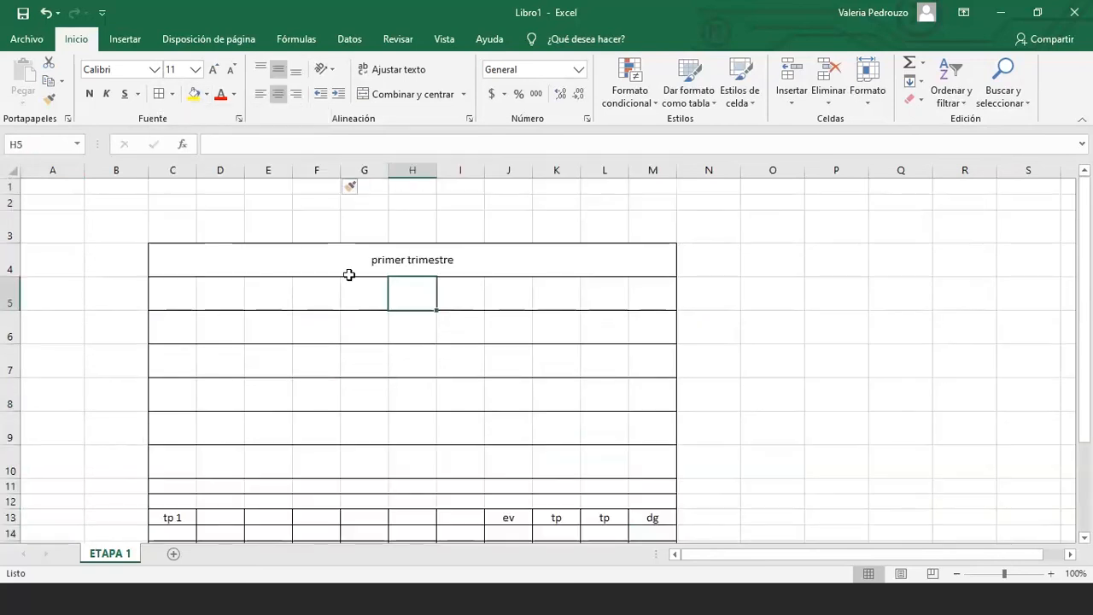
left_click(350, 273)
scroll(349, 275, "down", 3)
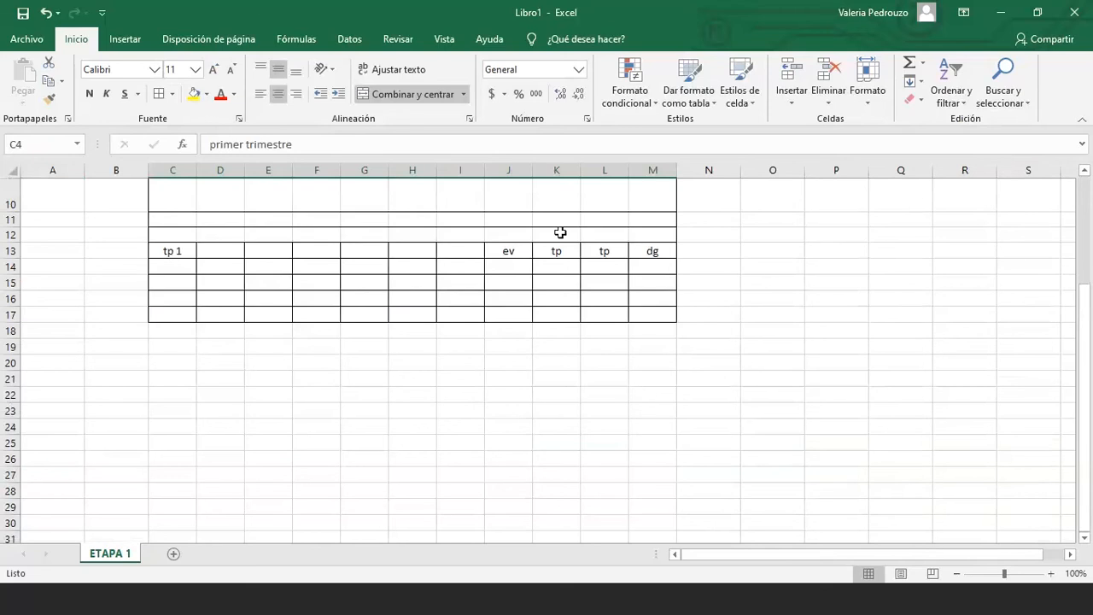
left_click_drag(653, 314, 160, 252)
left_click(919, 100)
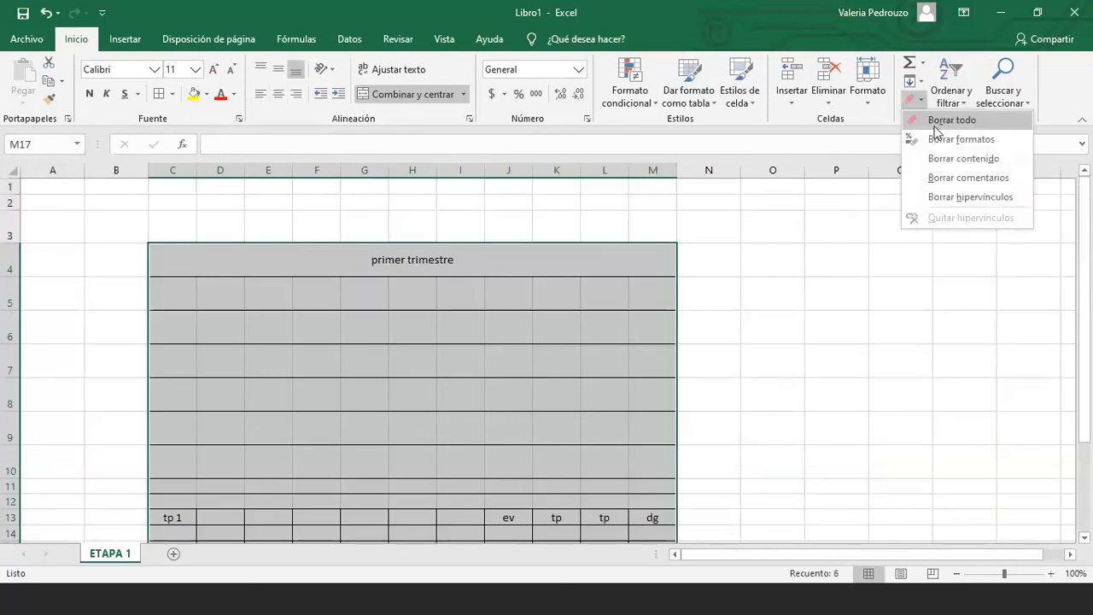
left_click(935, 123)
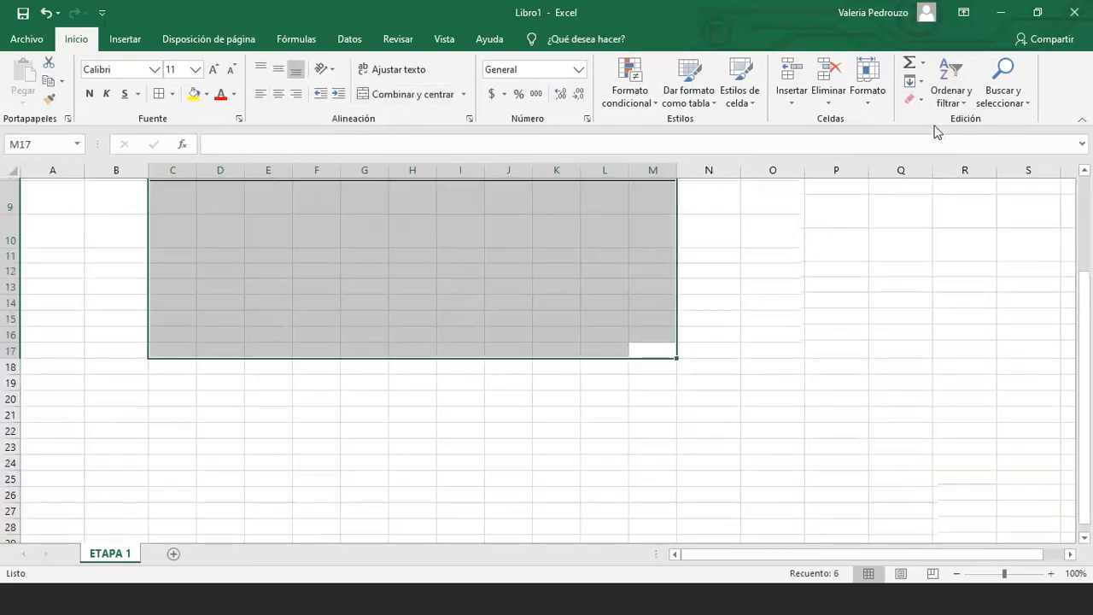
scroll(626, 340, "up", 3)
Create a new blank workbook, Libro2, and turn on bold in cell C3 with Ctrl+N
left_click(626, 340)
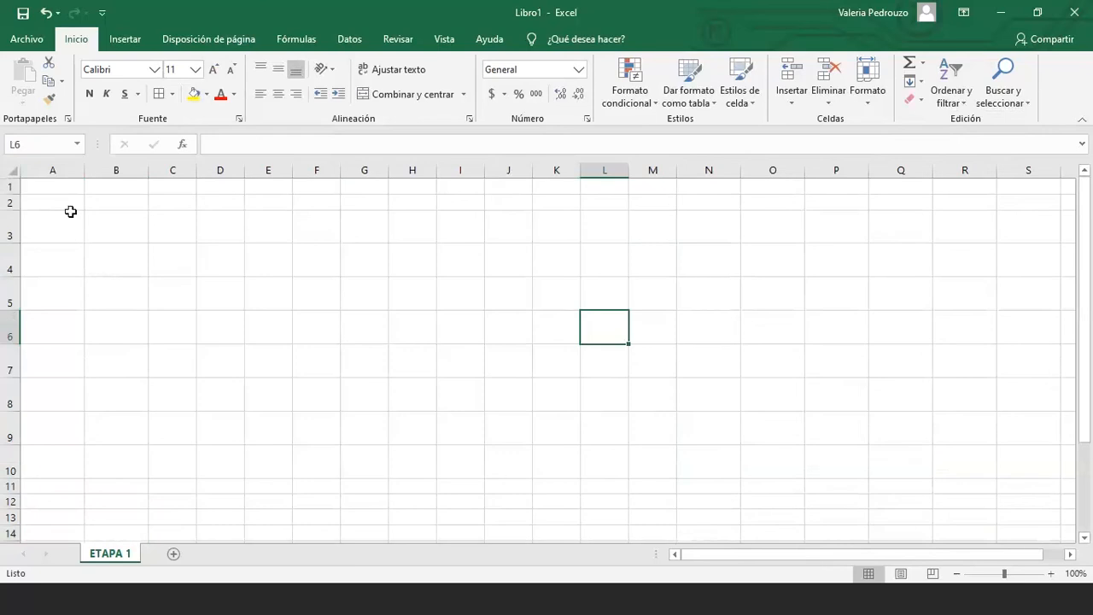
left_click(27, 40)
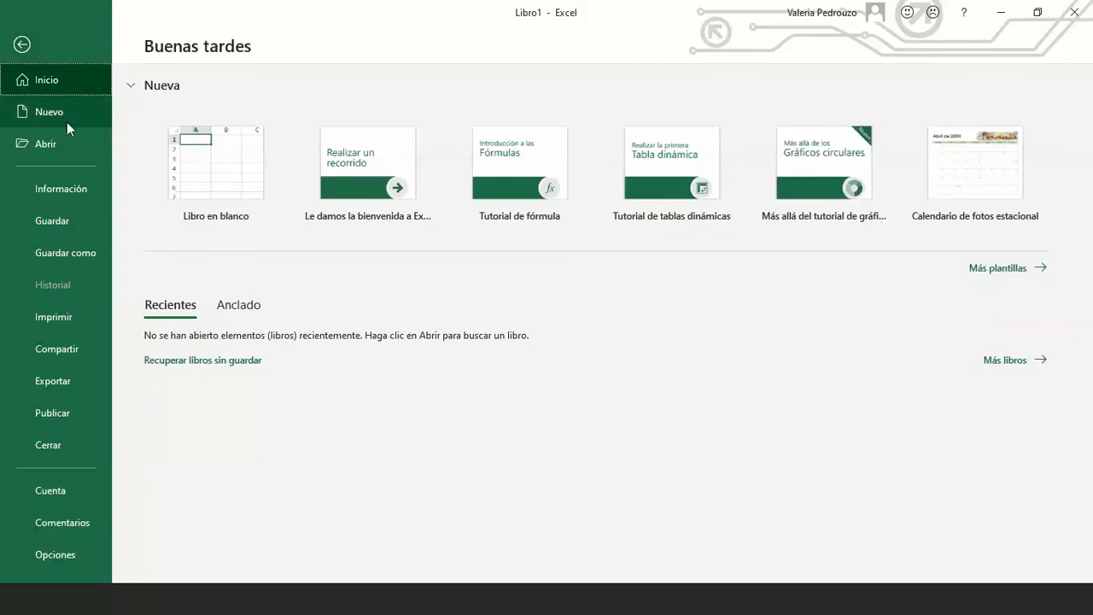
key("Escape")
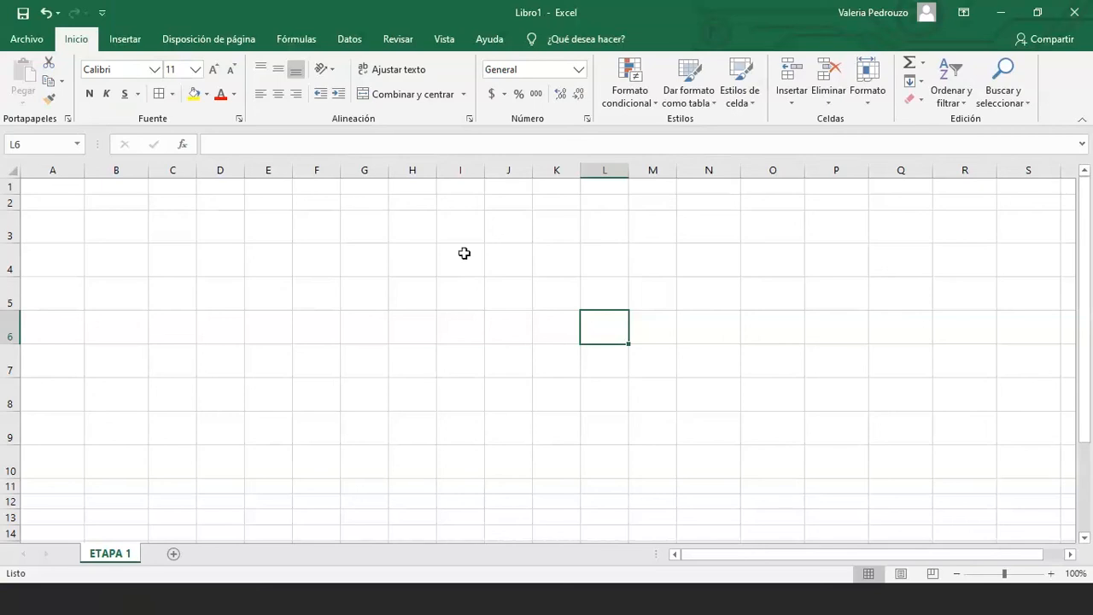
left_click(27, 38)
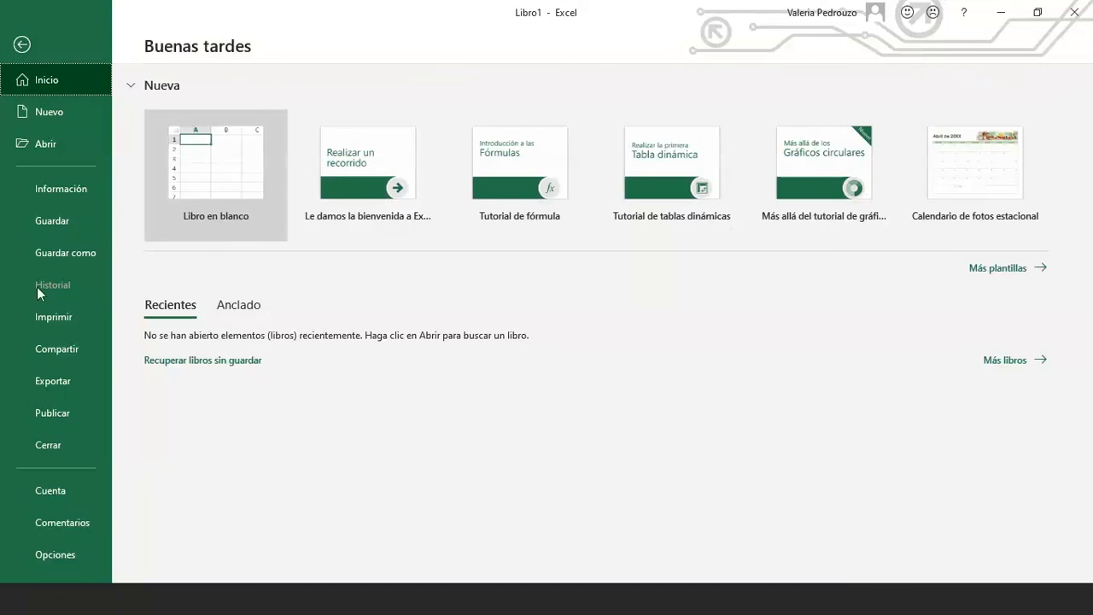
left_click(86, 120)
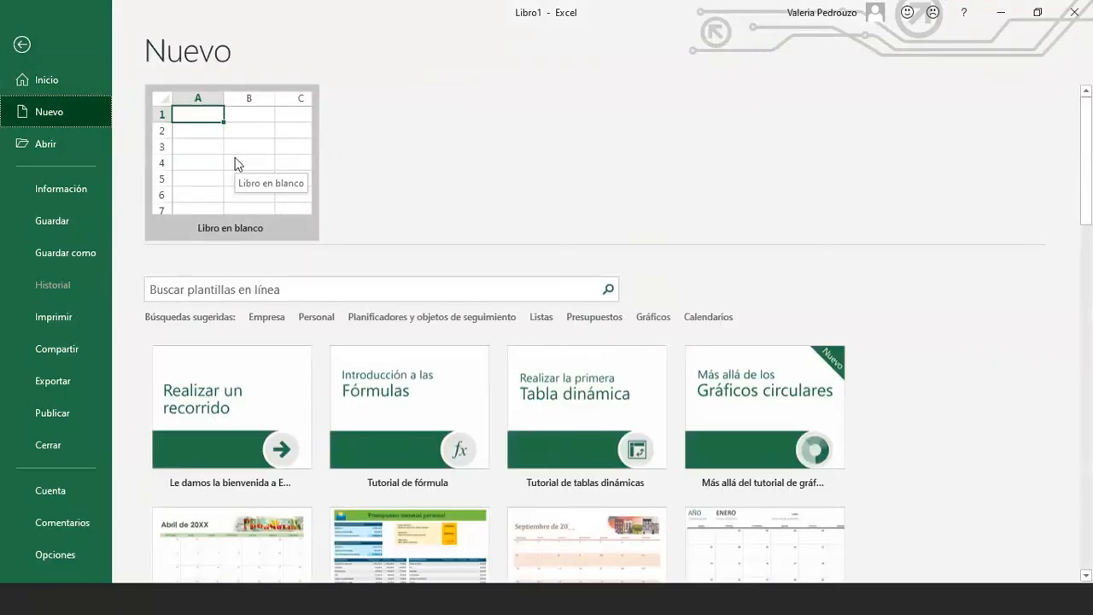
left_click(238, 164)
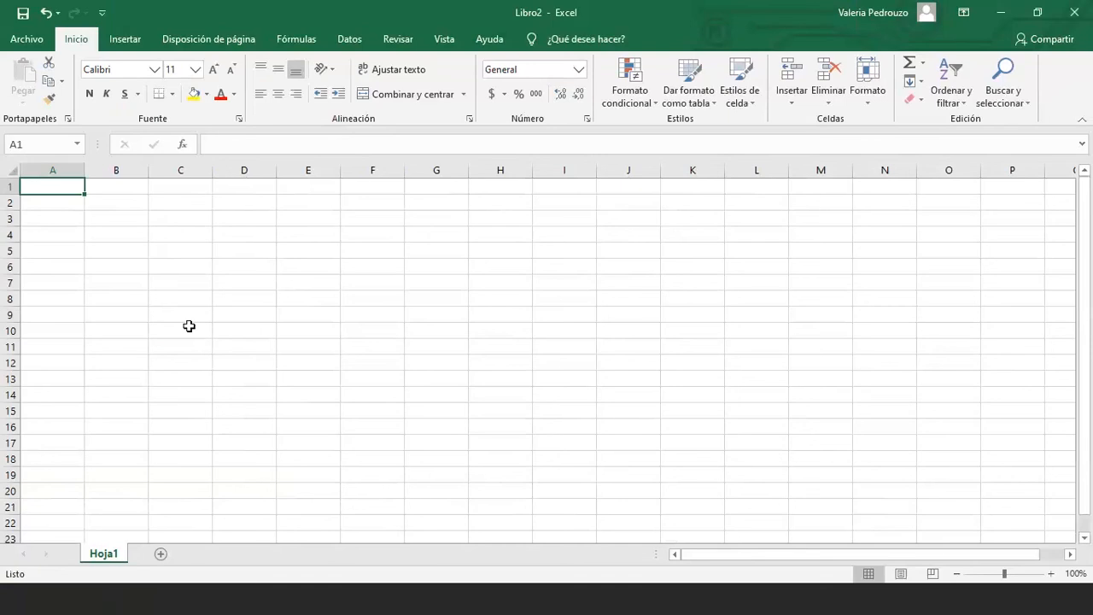
left_click(172, 219)
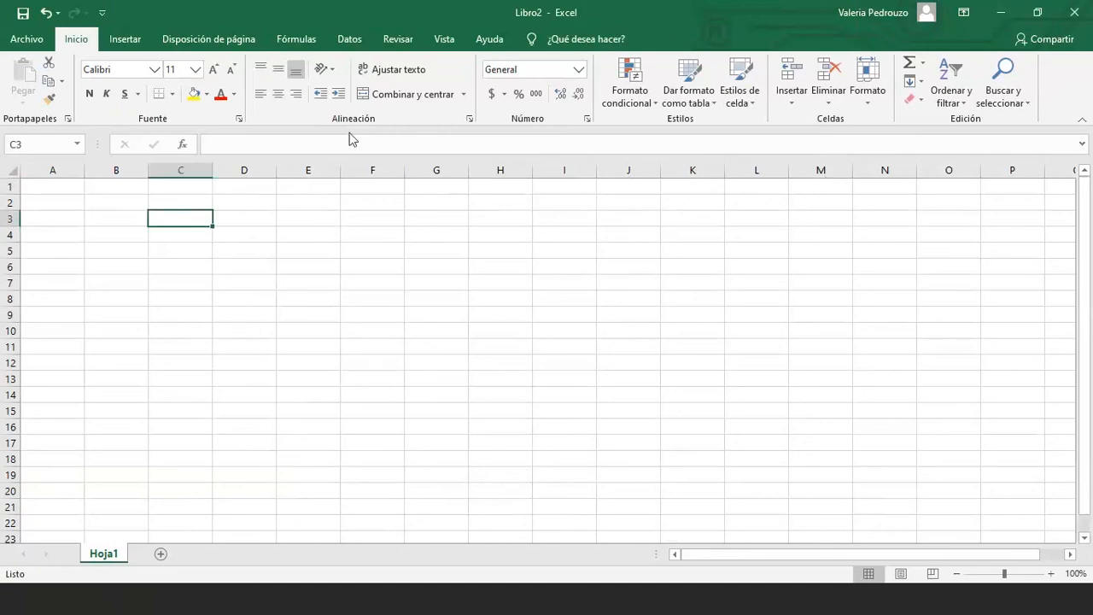
key("ctrl+n")
key("ctrl+n")
left_click(800, 101)
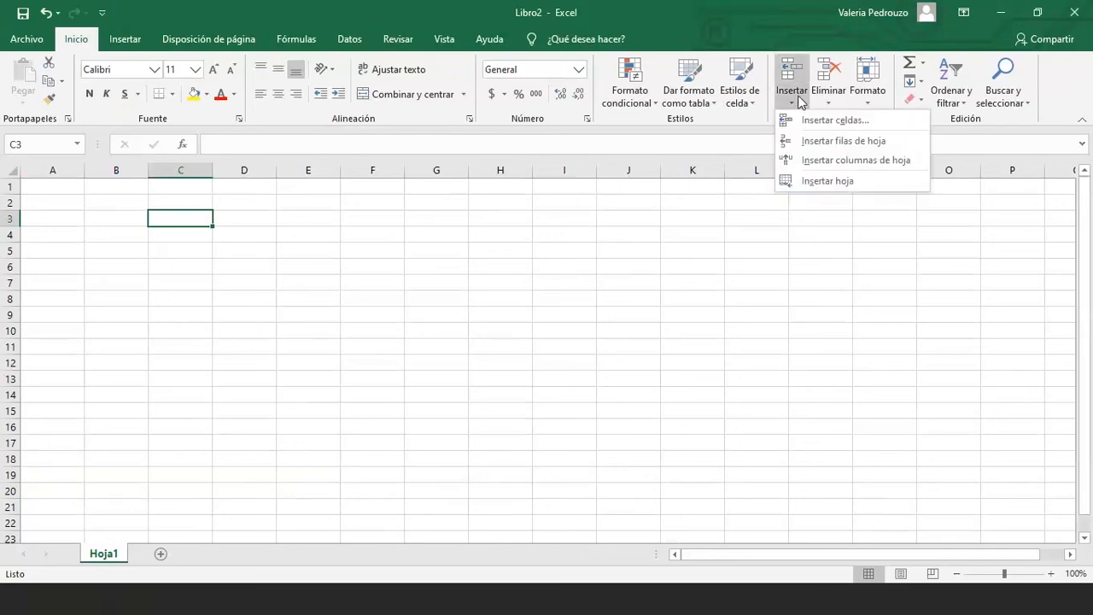
left_click(812, 101)
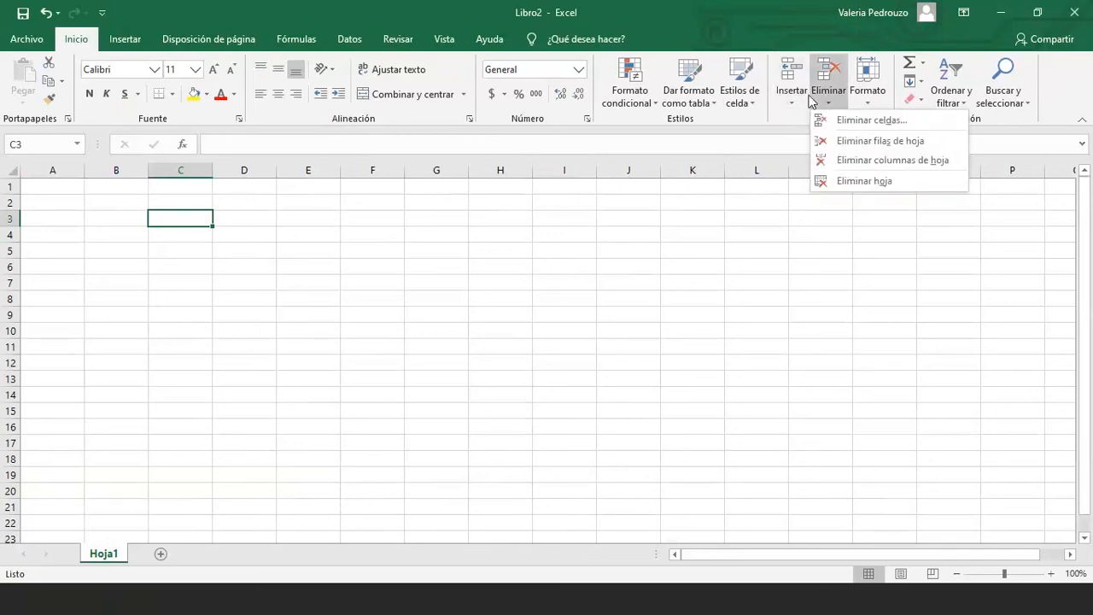
left_click(868, 99)
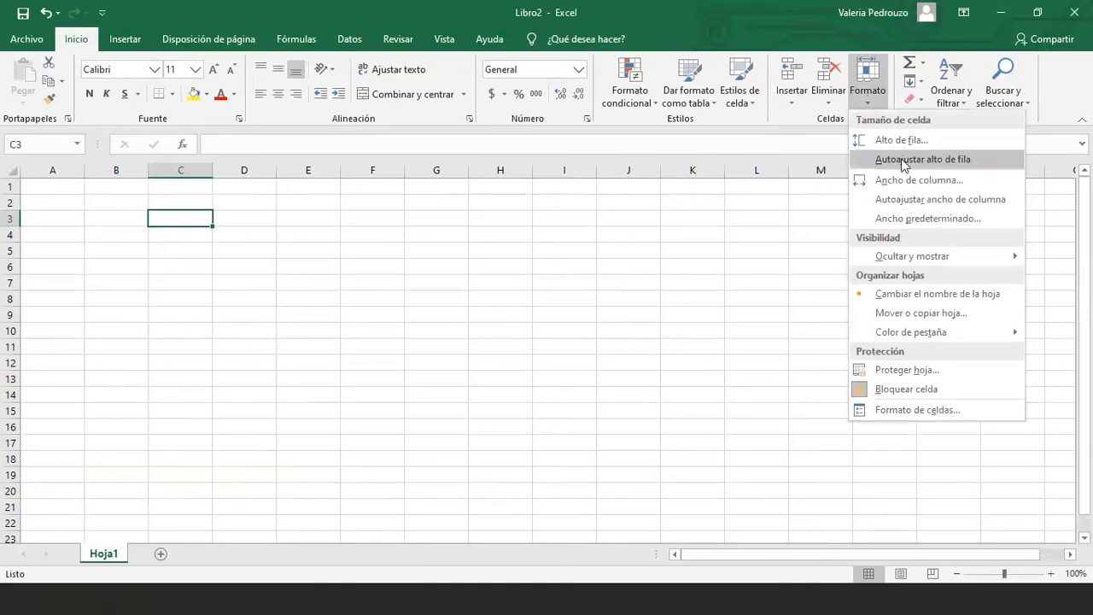
left_click(333, 254)
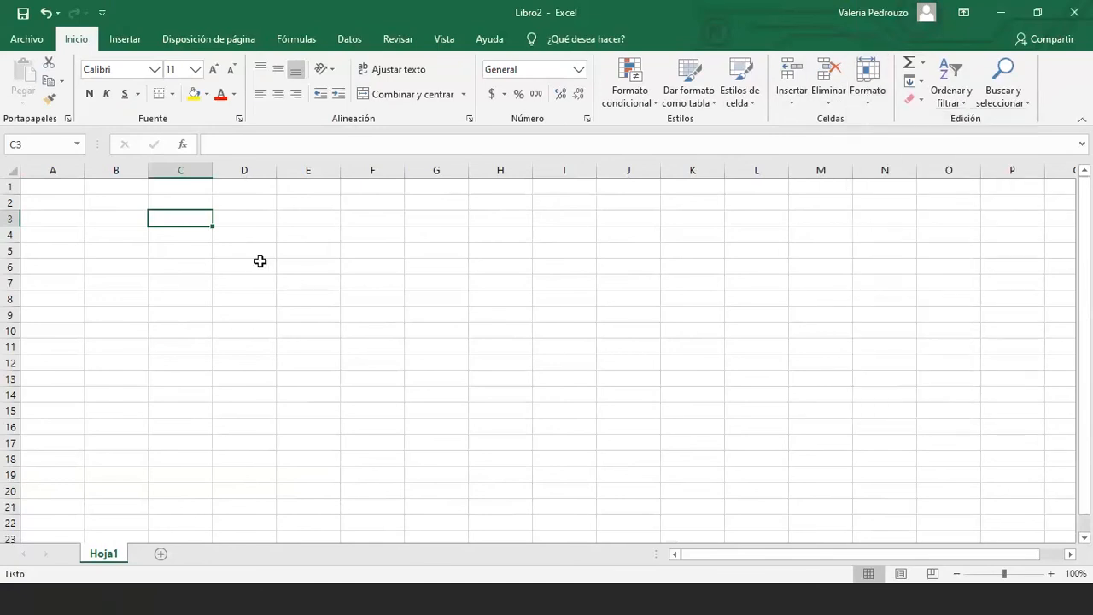
left_click(326, 76)
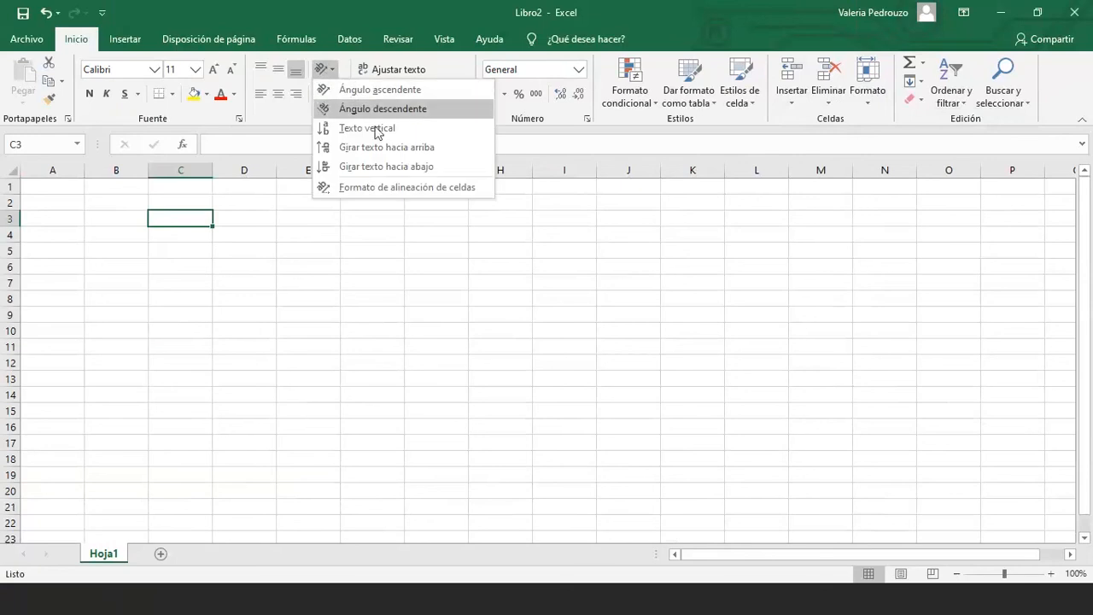
left_click(313, 311)
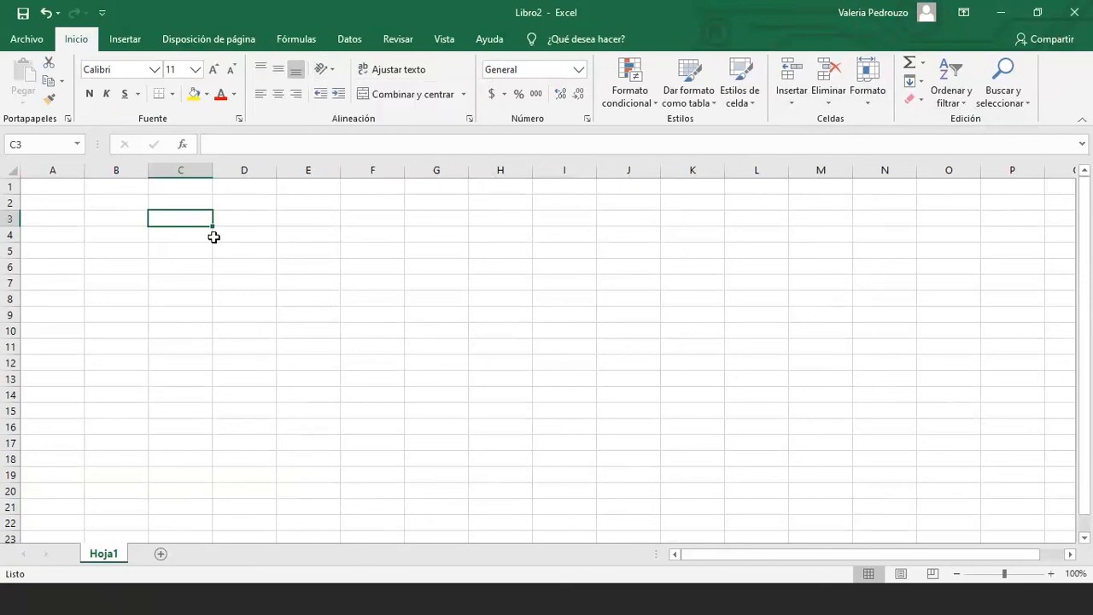
left_click(235, 265)
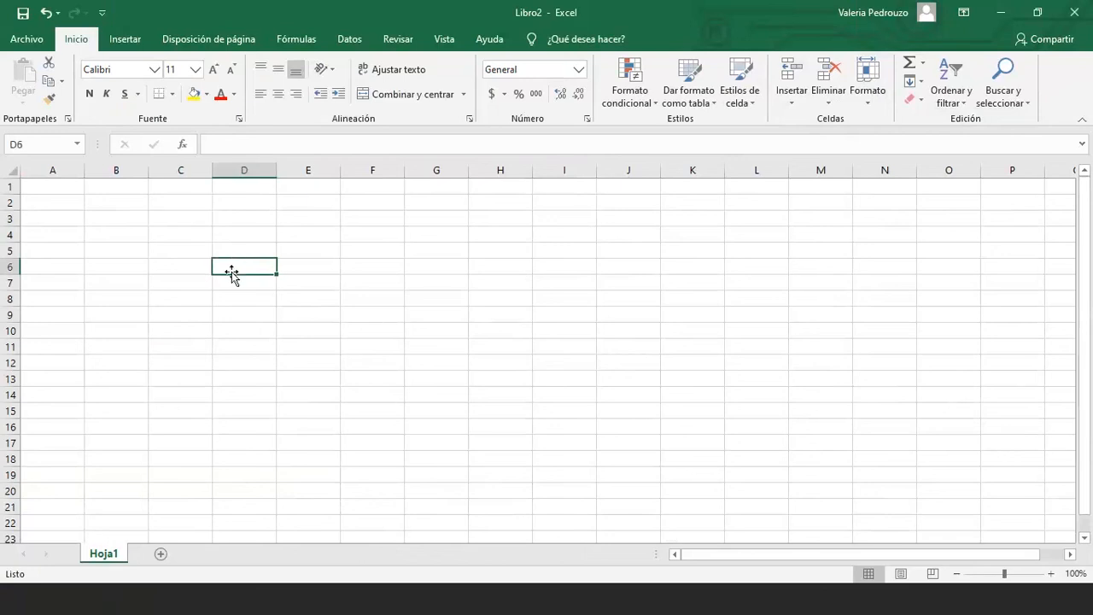
left_click(208, 265)
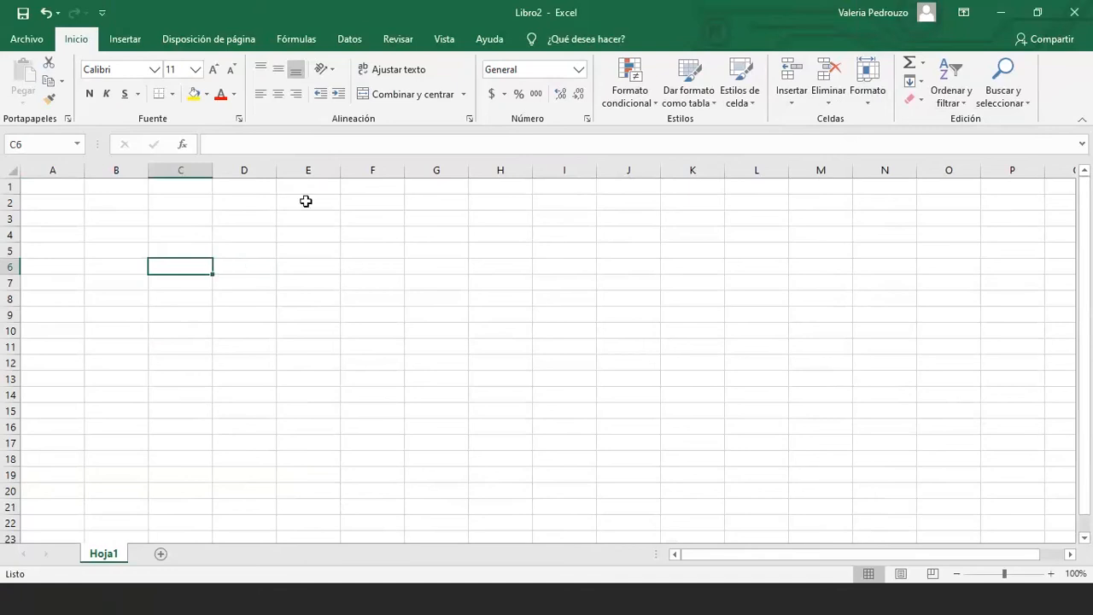
left_click_drag(306, 201, 455, 235)
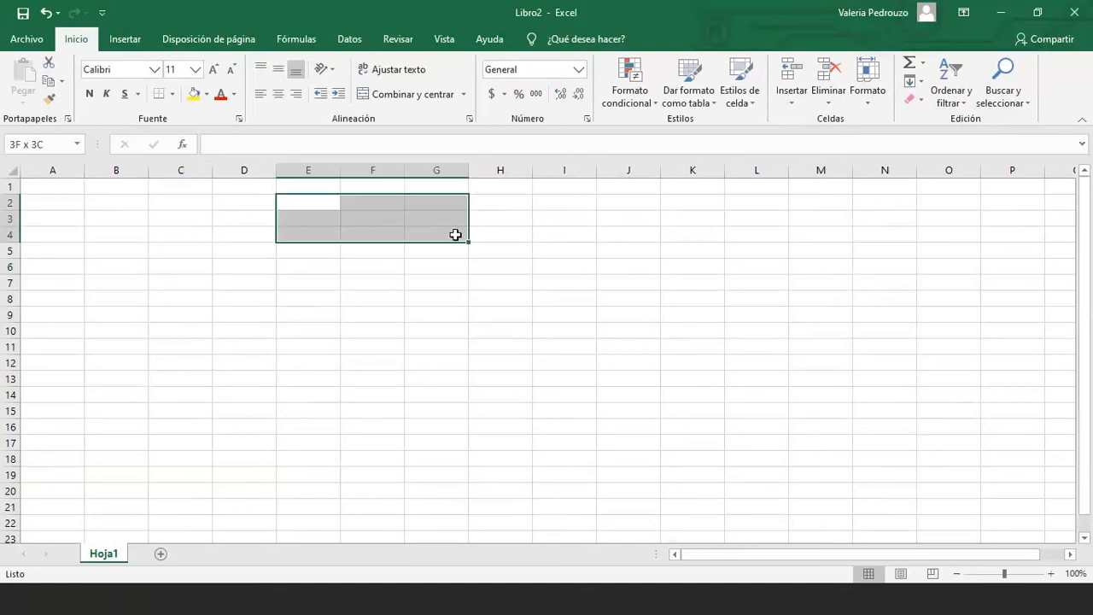
left_click(437, 282)
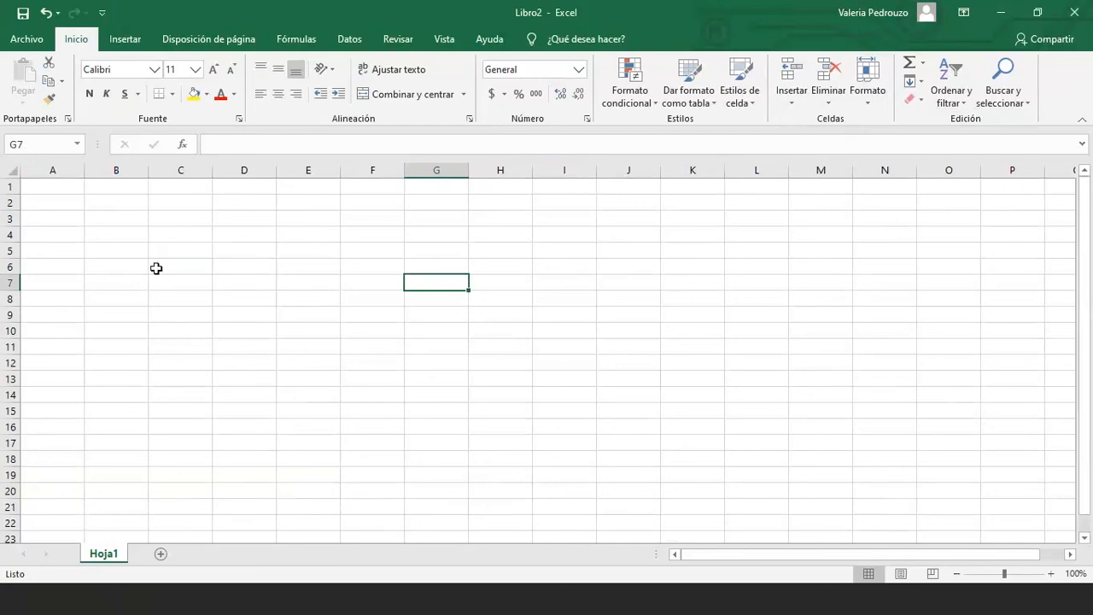
left_click(194, 218)
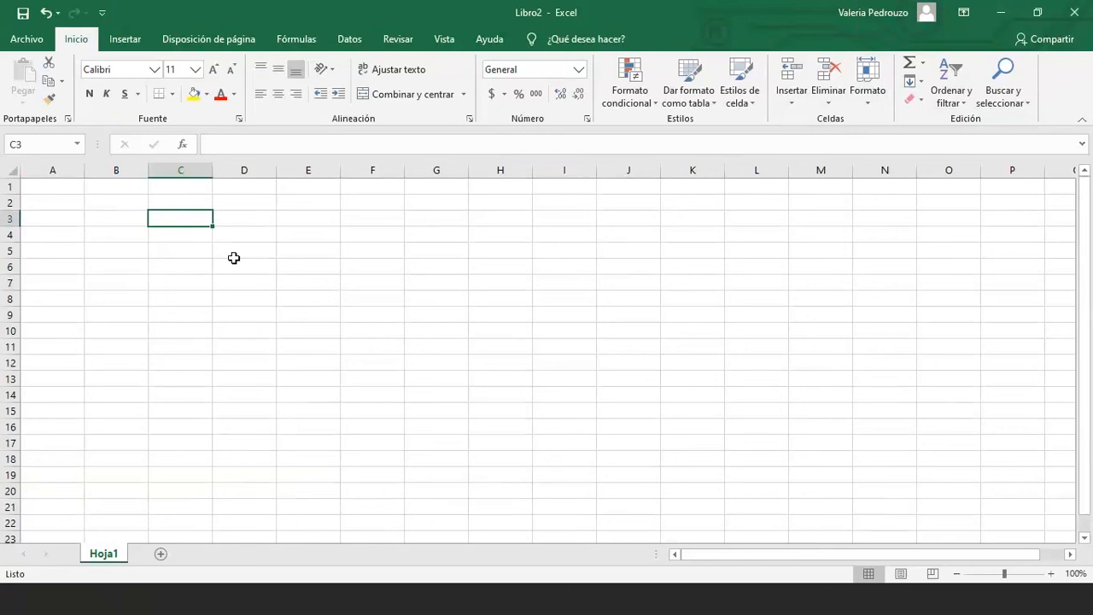
Enter the headers LUNES in B1 and MARTES in C1
key("ctrl+Home")
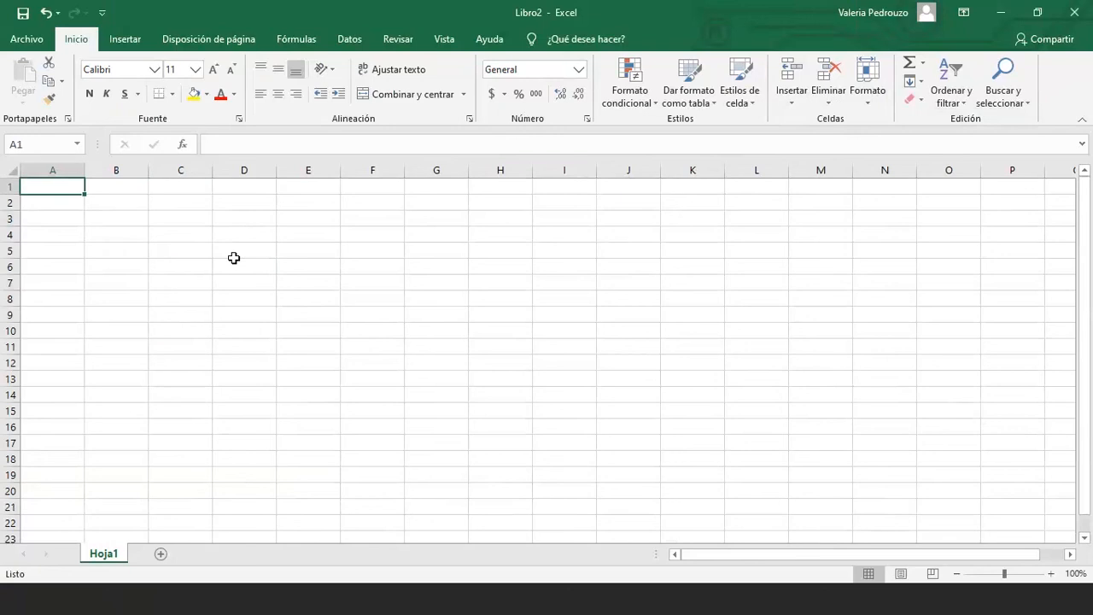
key("Down")
key("Down")
key("Down")
key("Down")
key("Down")
key("Down")
key("Down")
key("Down")
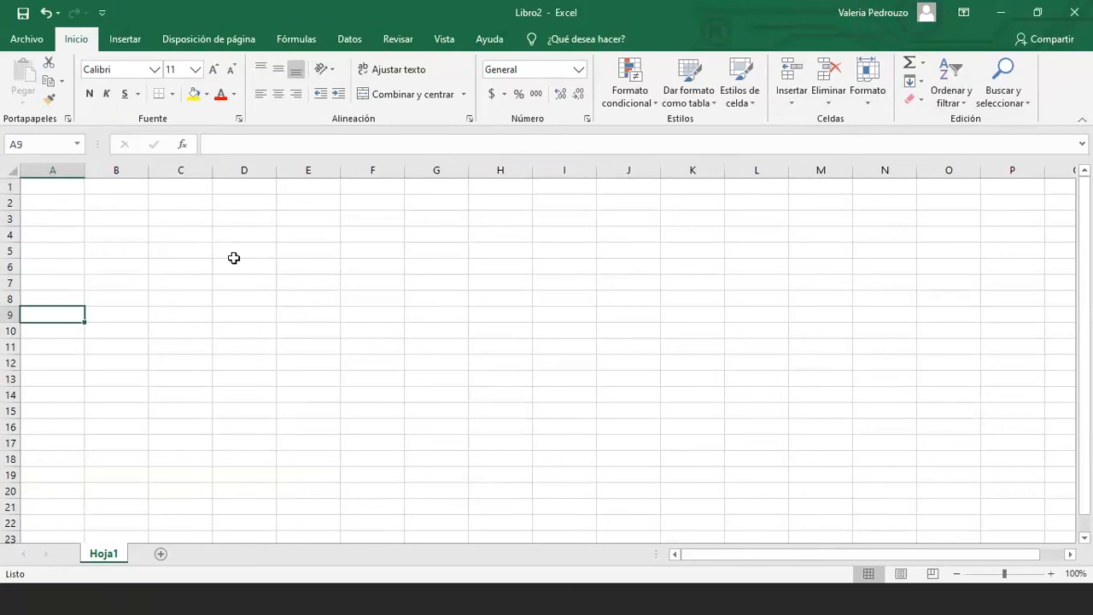
key("Up")
key("Up")
key("Up")
key("Up")
key("Up")
key("Up")
key("Up")
key("Up")
key("Right")
key("Right")
key("Right")
key("Right")
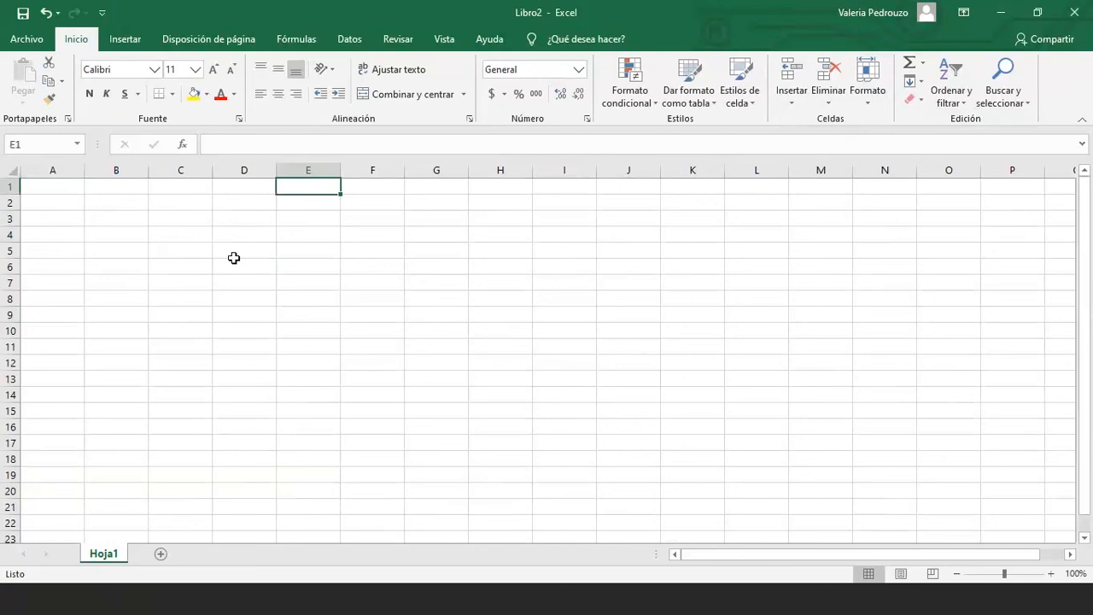
key("Left")
key("Left")
key("Left")
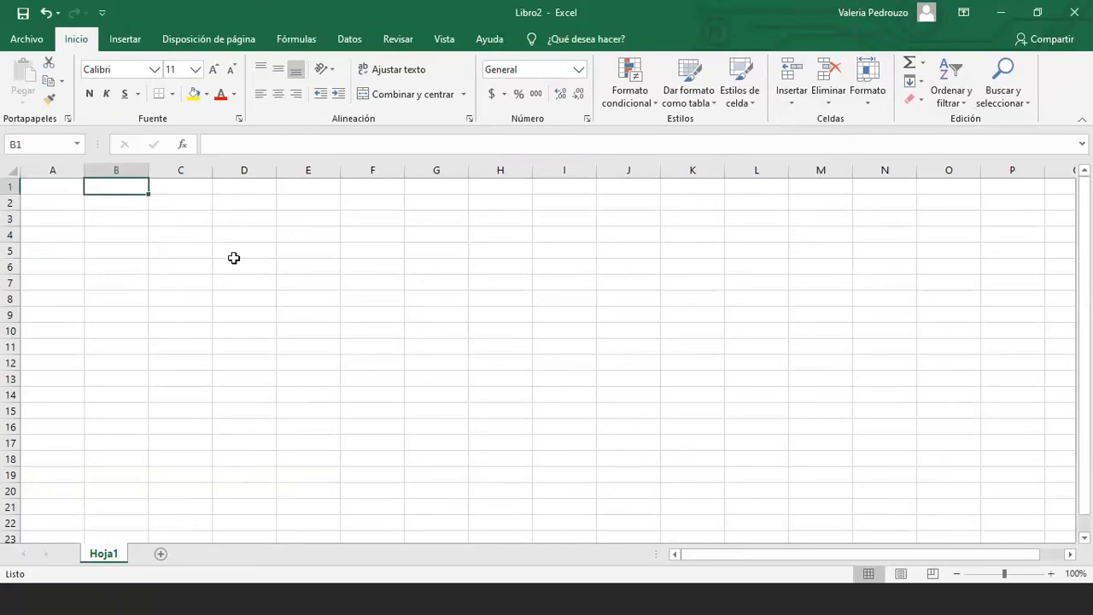
type("LUN")
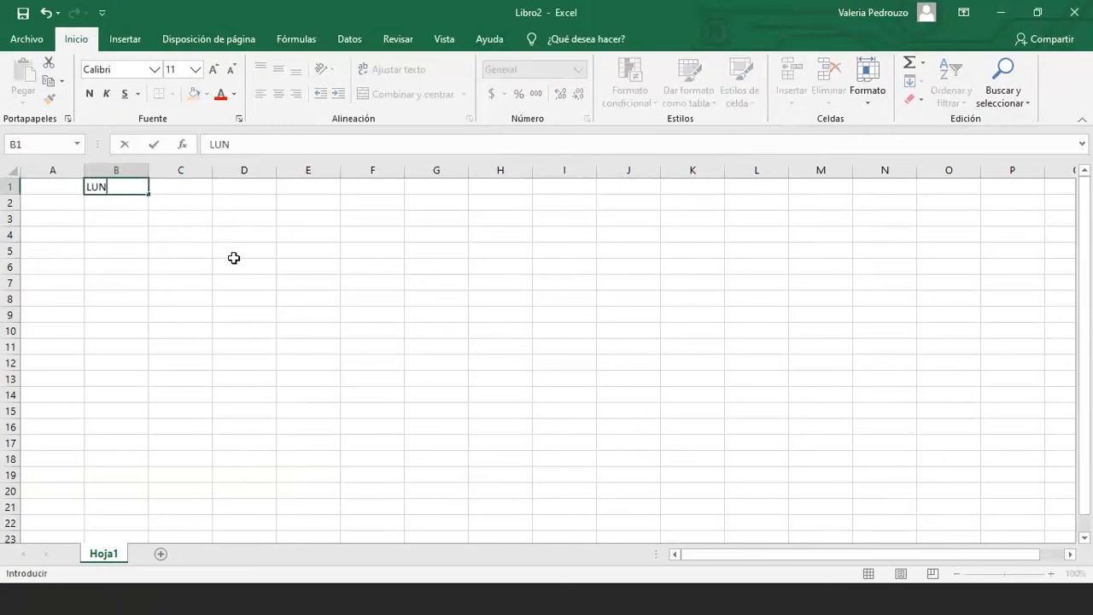
type("ES")
key("Tab")
type("MAR")
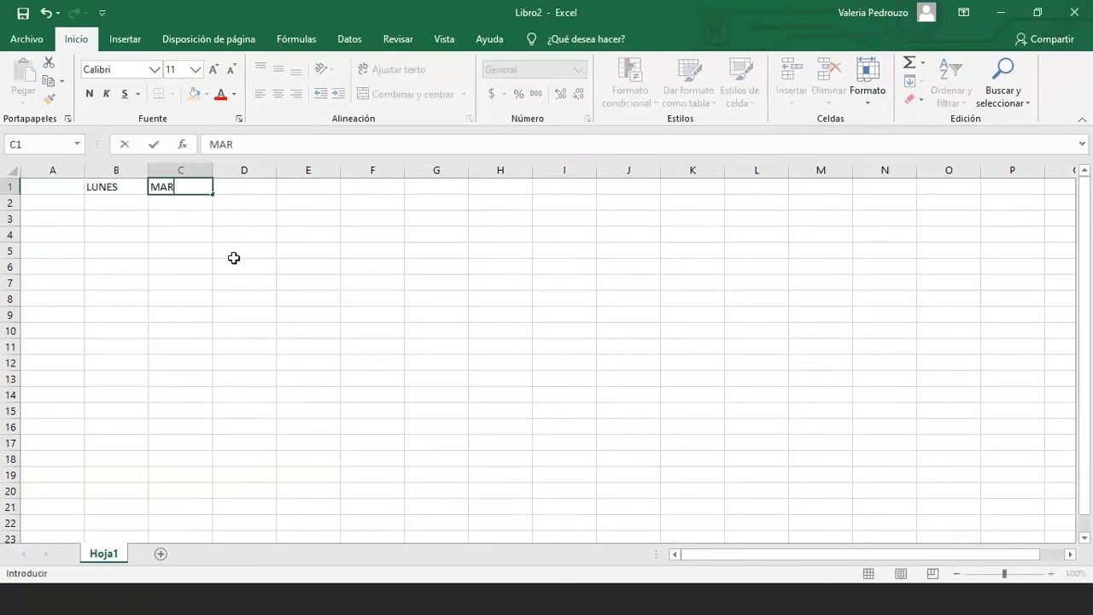
type("TES")
key("Tab")
Fill D1 to I1 with M, J, V, S, D and GASTO TOTAL
type("M")
key("Tab")
type("J")
key("Tab")
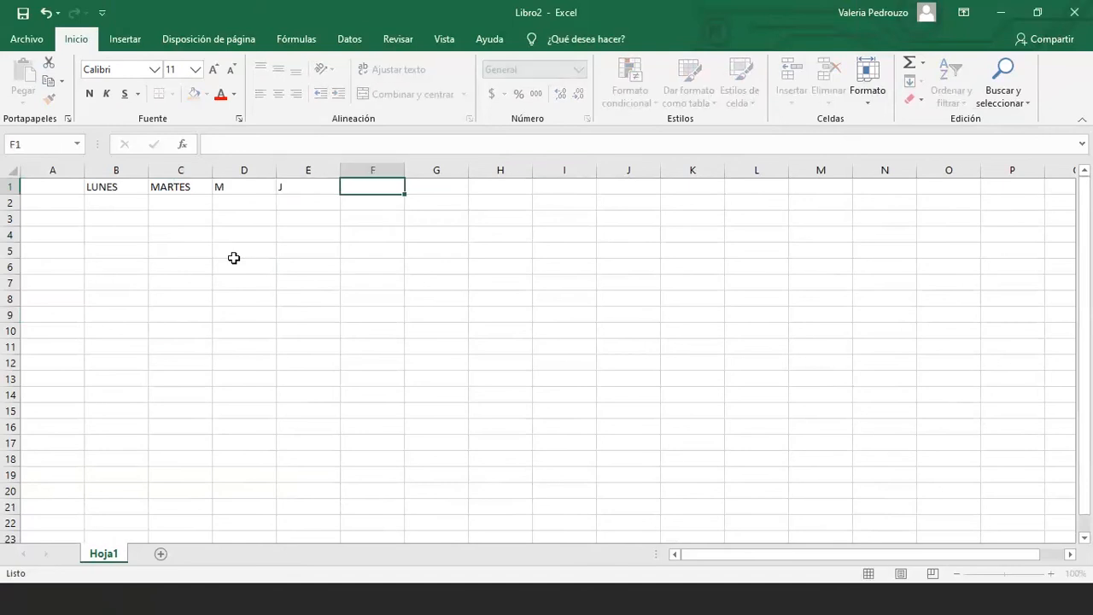
type("V")
key("Tab")
type("S")
key("Tab")
type("D")
key("Tab")
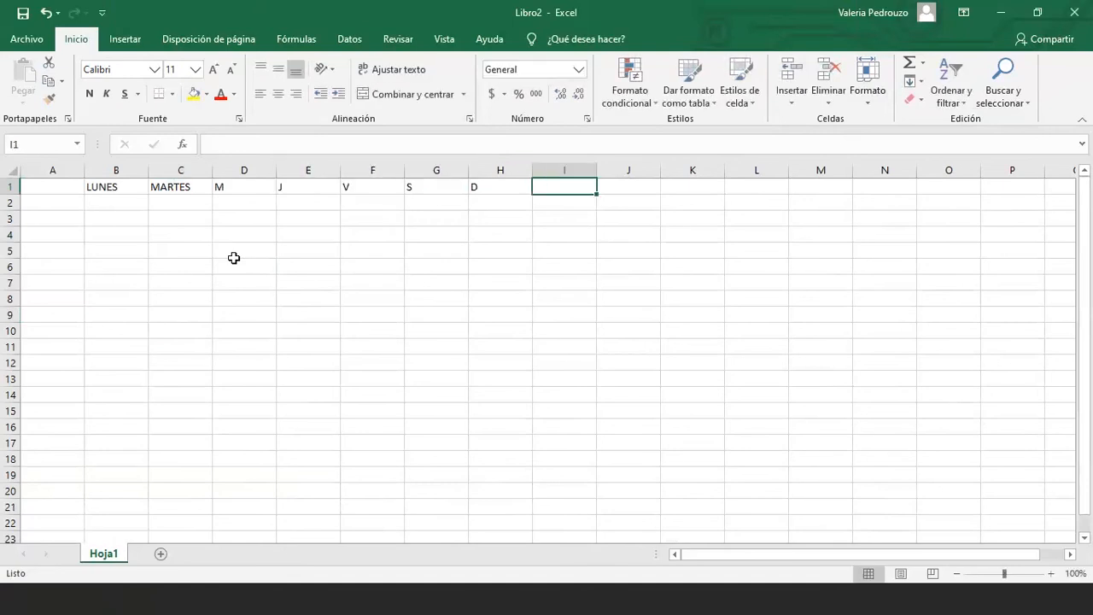
type("GAST")
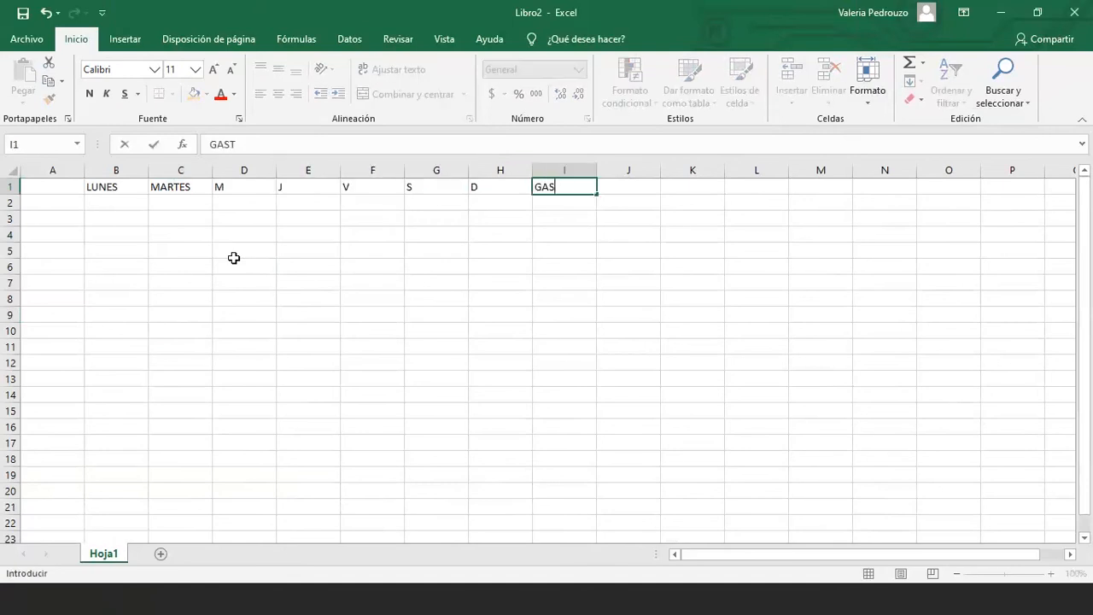
type("O TOTAL")
key("Return")
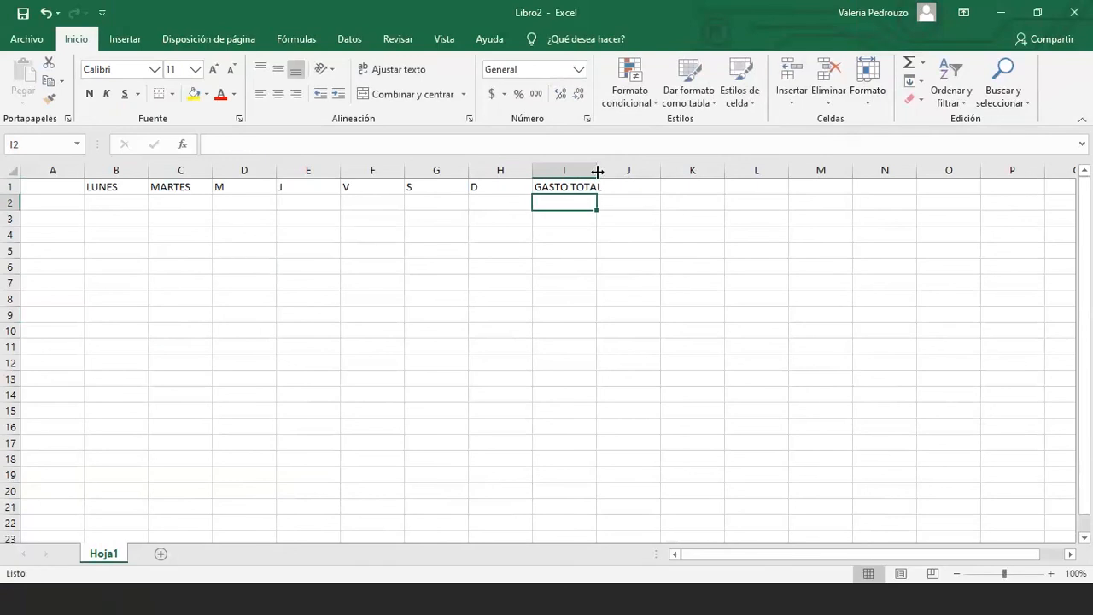
Widen column I to fit the GASTO TOTAL header
left_click(554, 186)
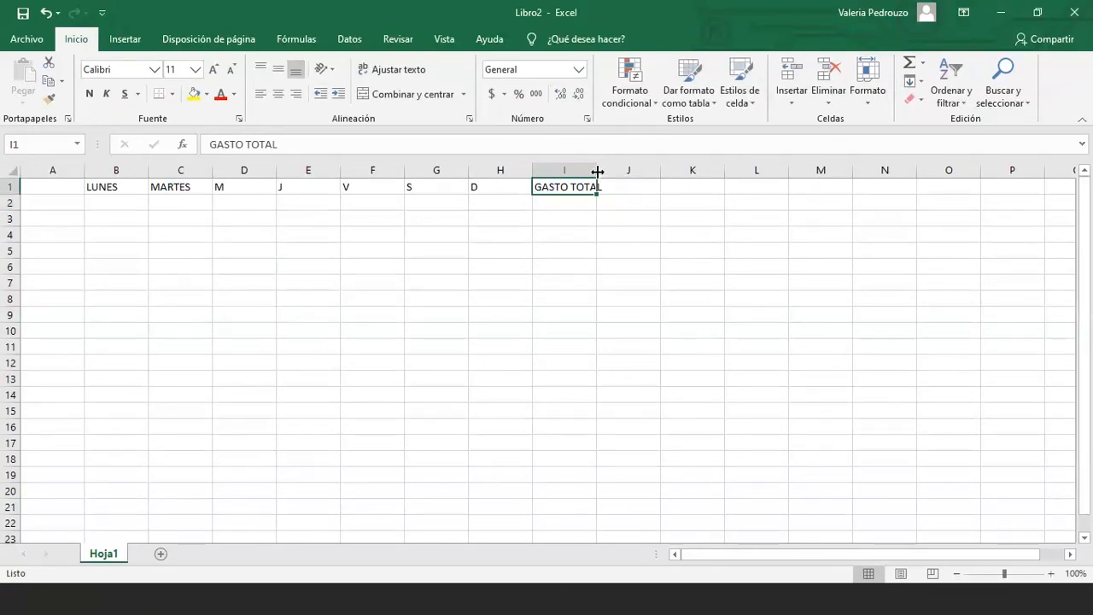
left_click_drag(598, 172, 616, 171)
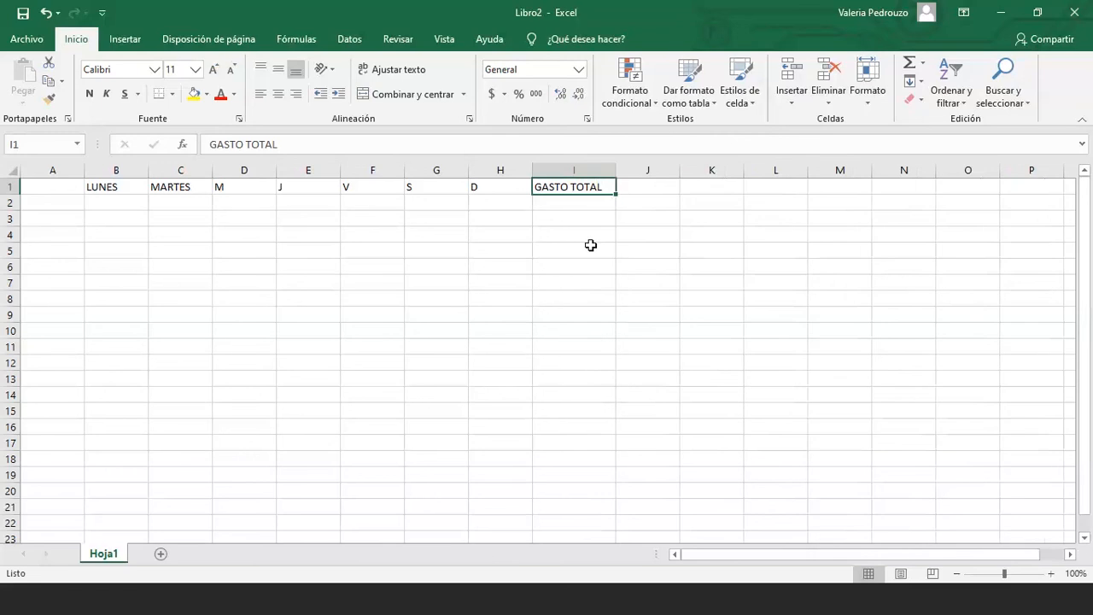
left_click(591, 247)
Enter SUPERMERCADO, CINE, VERDULERIA and COMPRAR ROPA in A2:A5, widening column A
left_click(71, 207)
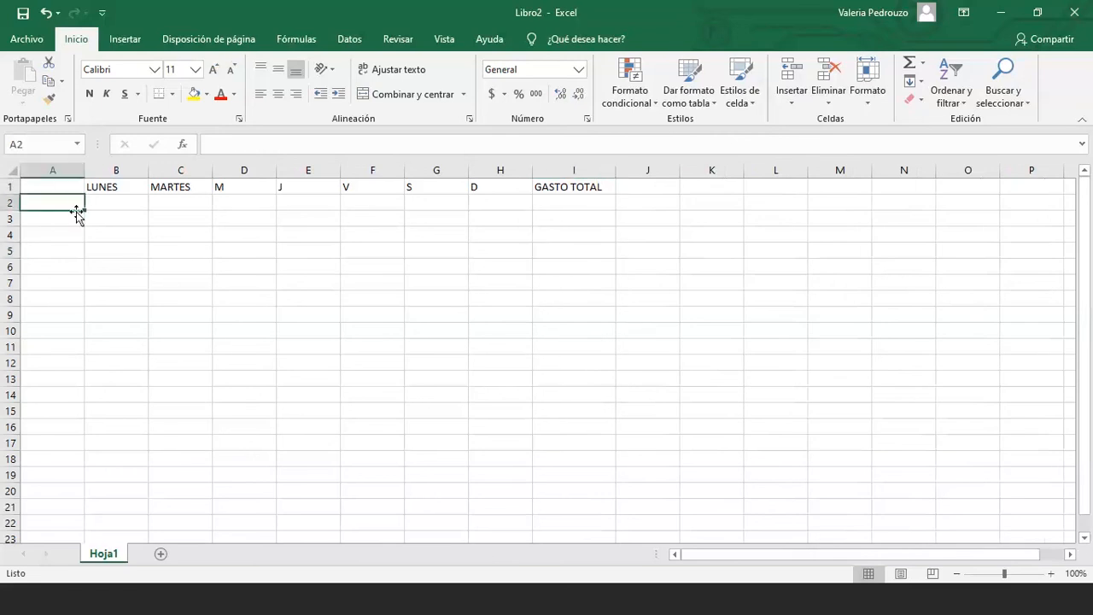
type("SUPER")
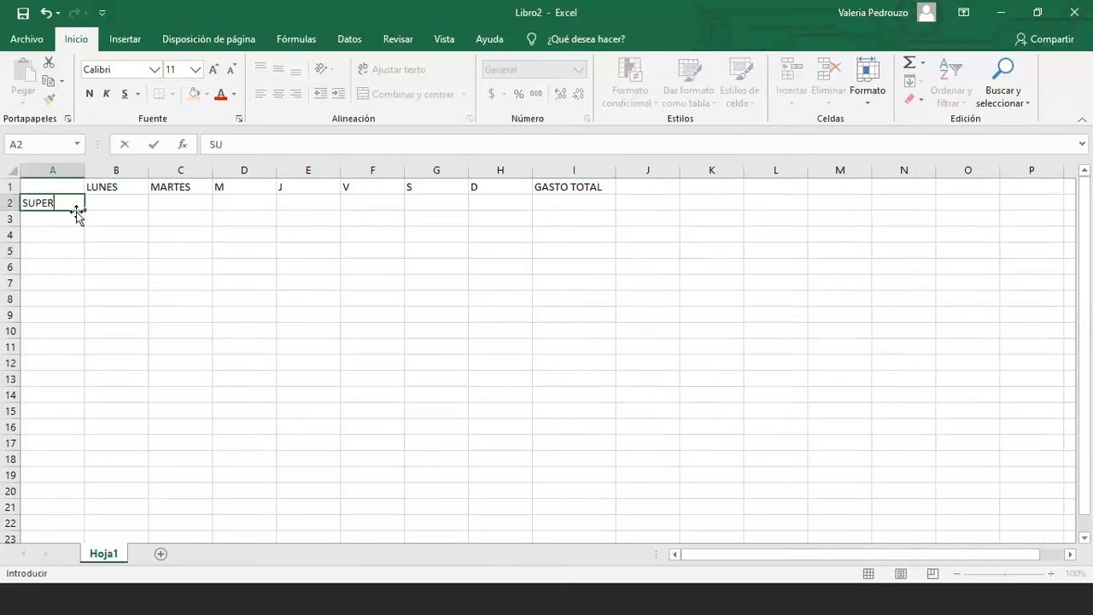
type("MERCADO")
key("Return")
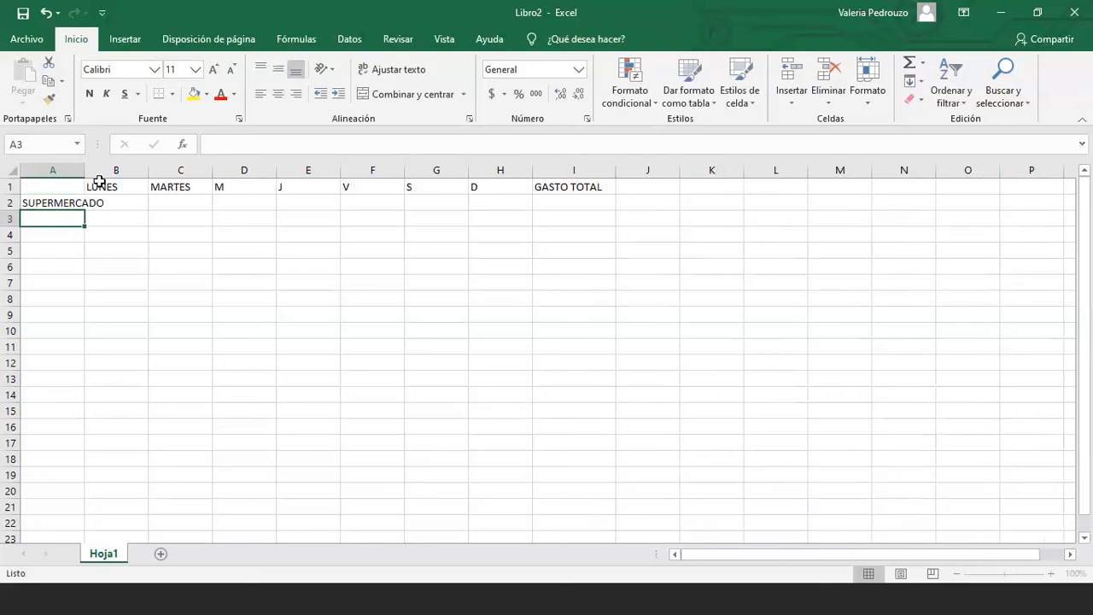
left_click_drag(93, 170, 125, 171)
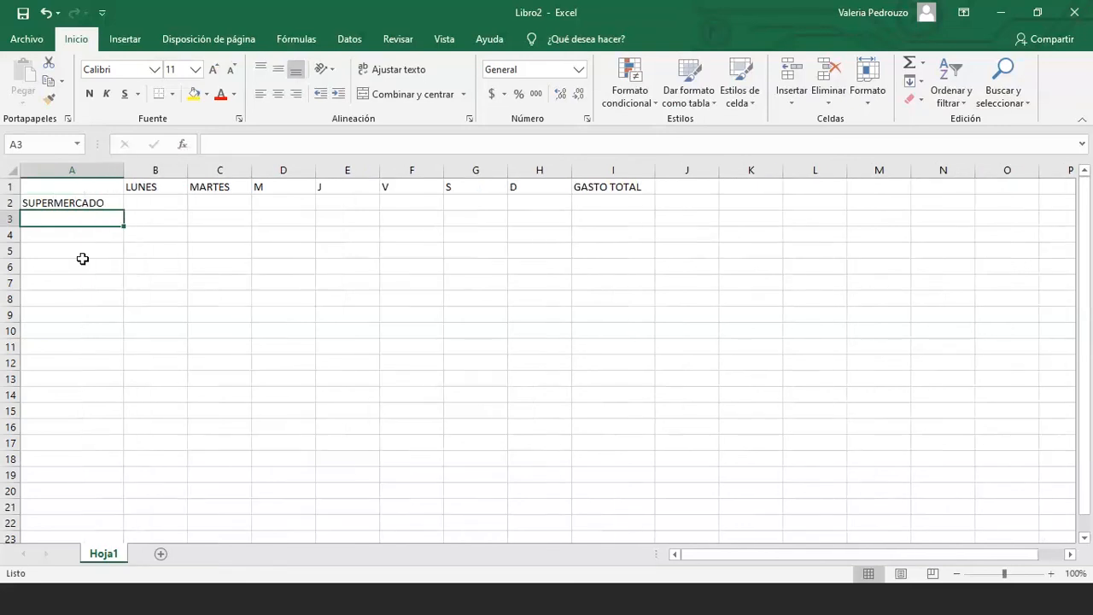
type("CINE")
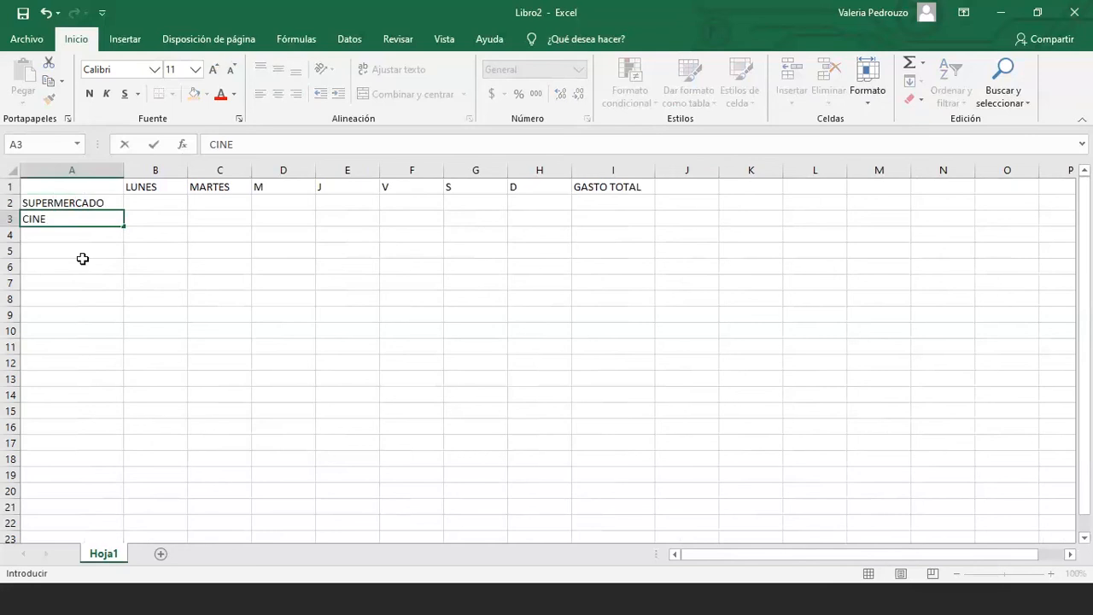
key("Return")
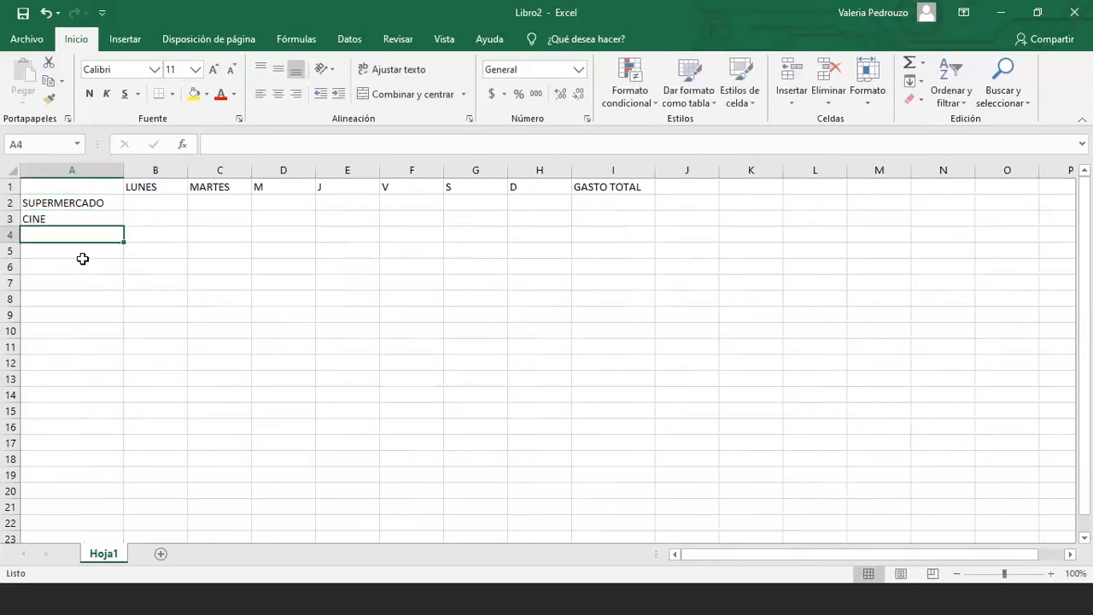
type("VERDULERI")
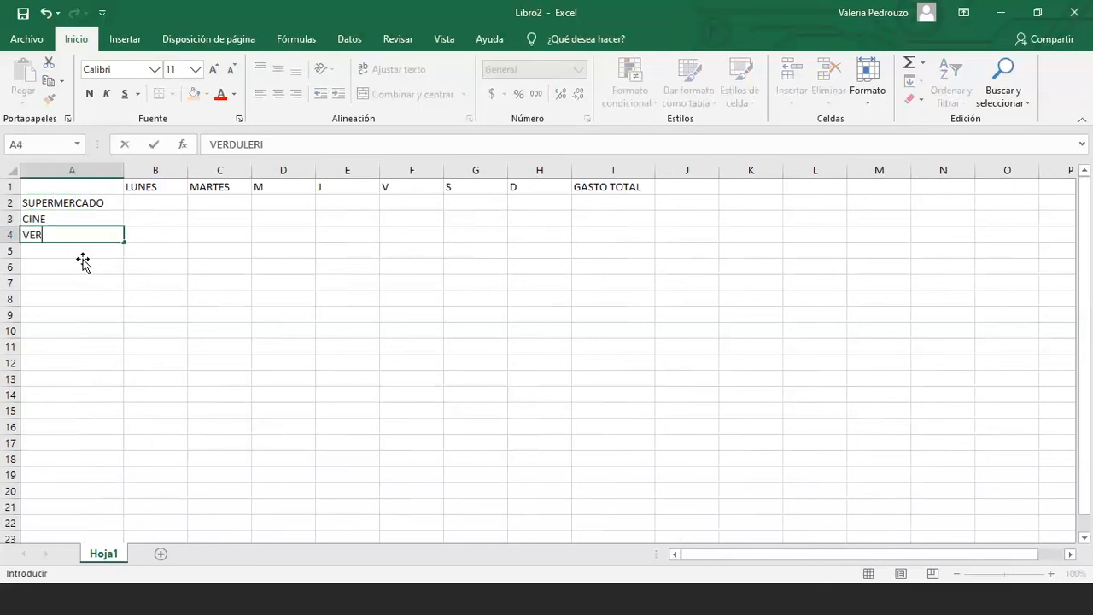
type("A")
key("Return")
type("COMPRAR")
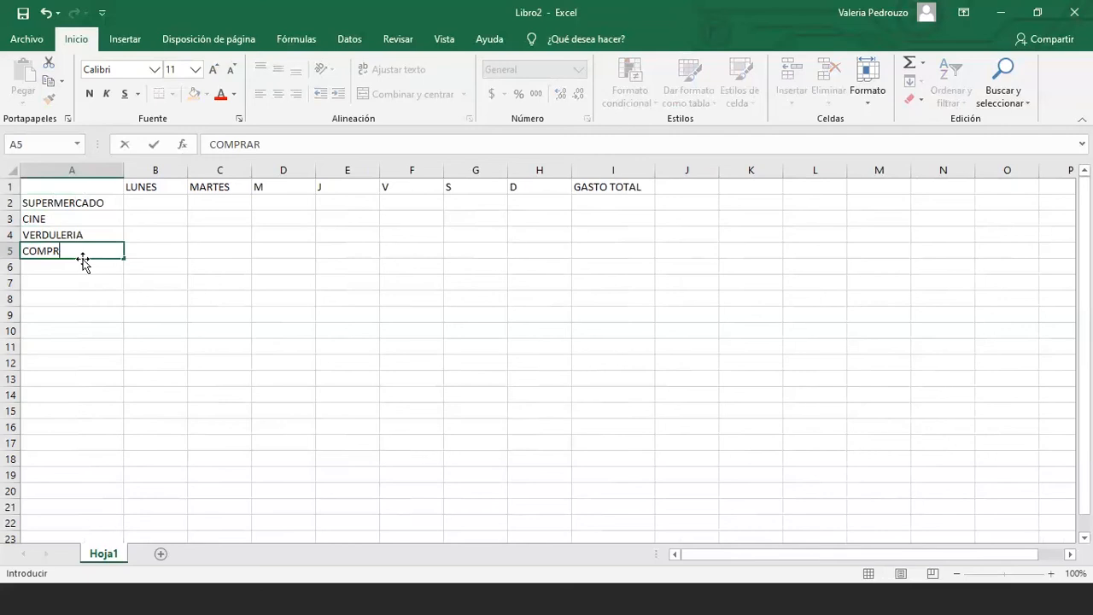
type(" ROPA")
key("Return")
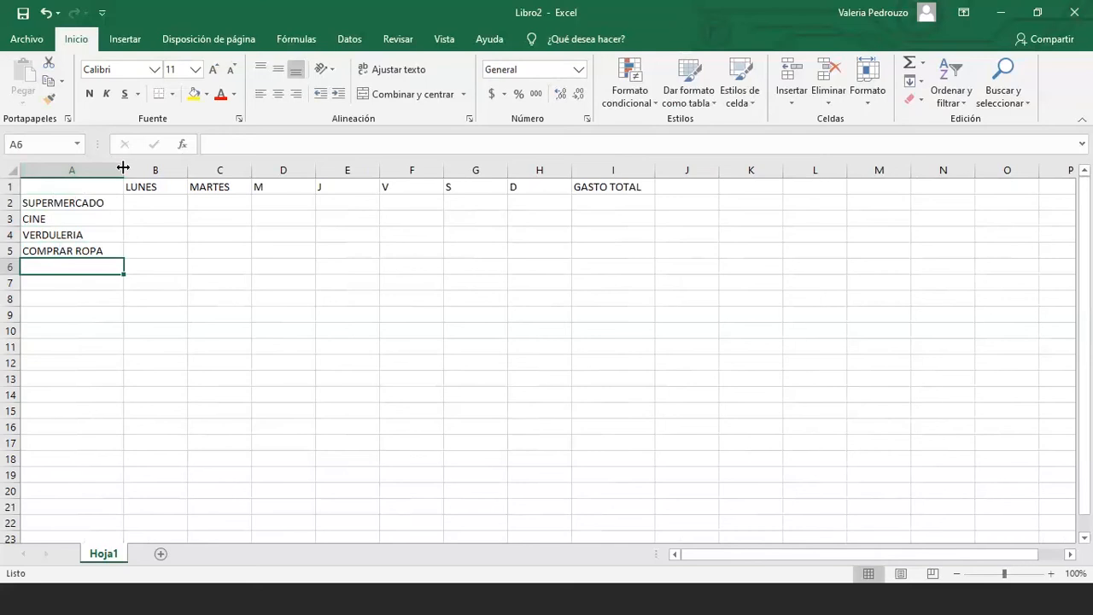
Narrow columns A and B slightly
left_click_drag(123, 167, 108, 169)
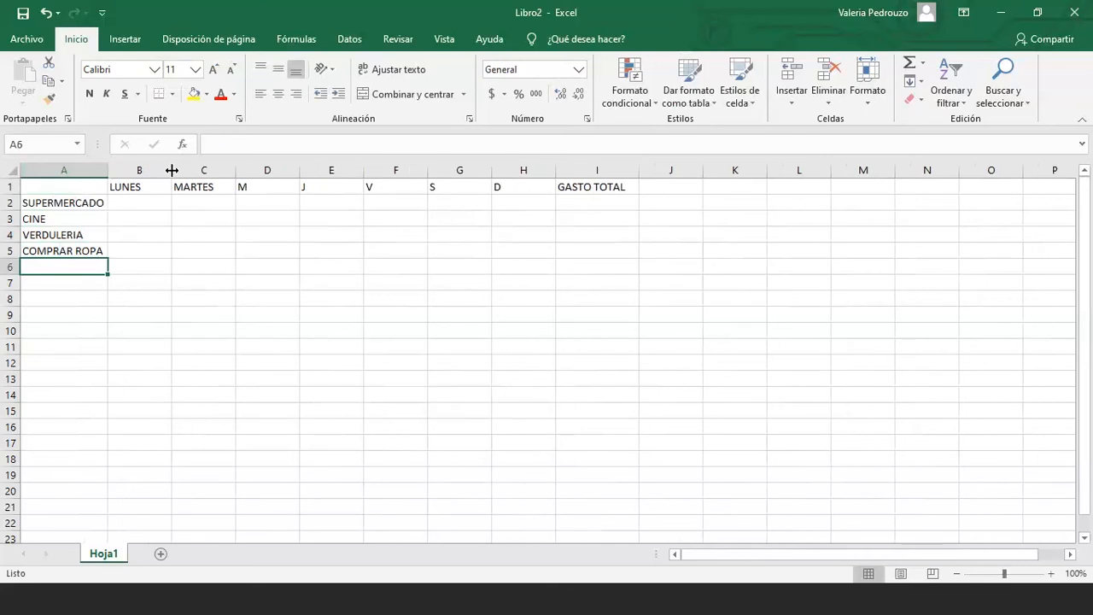
left_click_drag(172, 171, 144, 171)
left_click(125, 182)
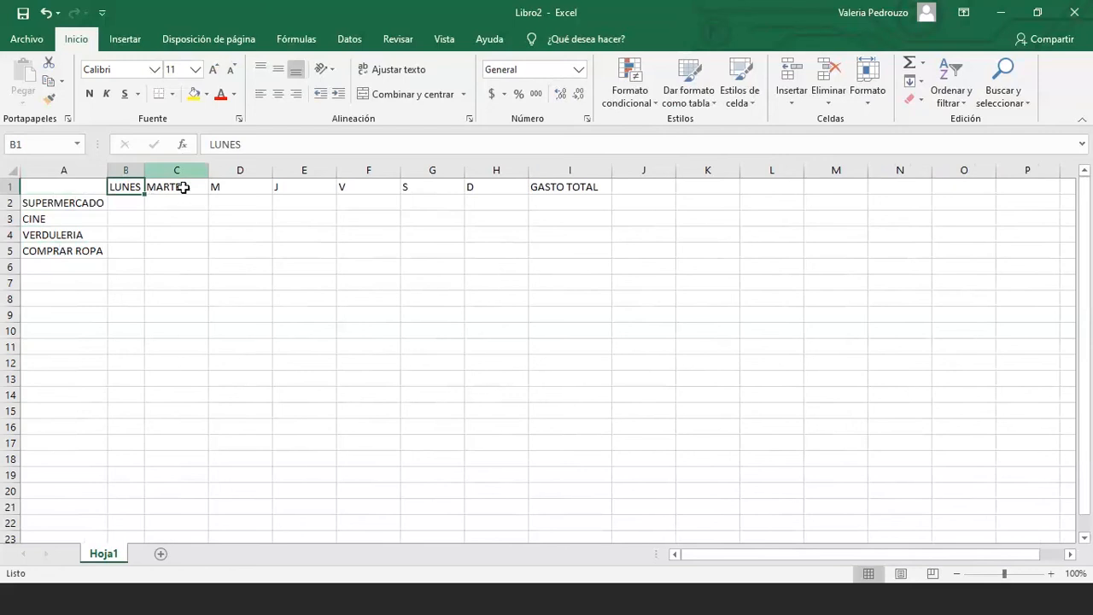
Test SUPERMERCADO in B2 to auto-fit column B, then delete it
left_click(132, 205)
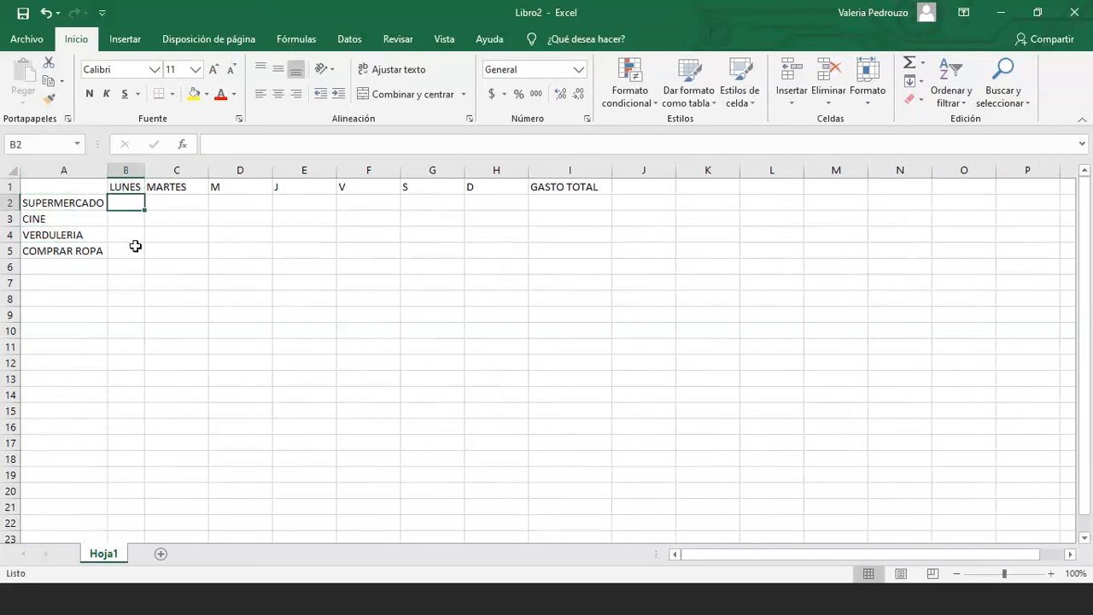
type("SUPERM")
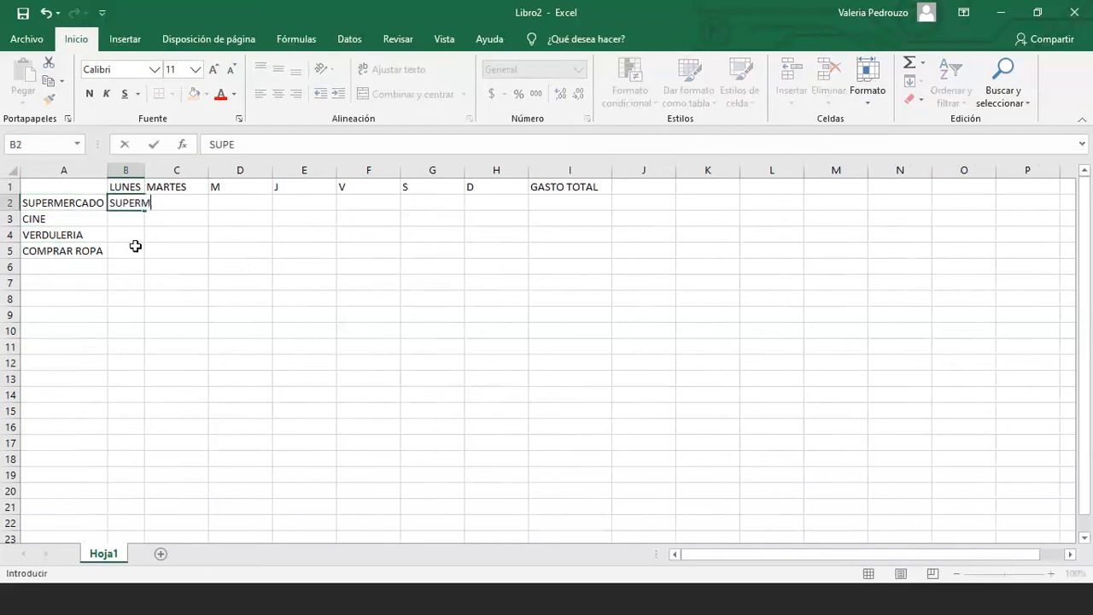
type("ERCADO")
key("Return")
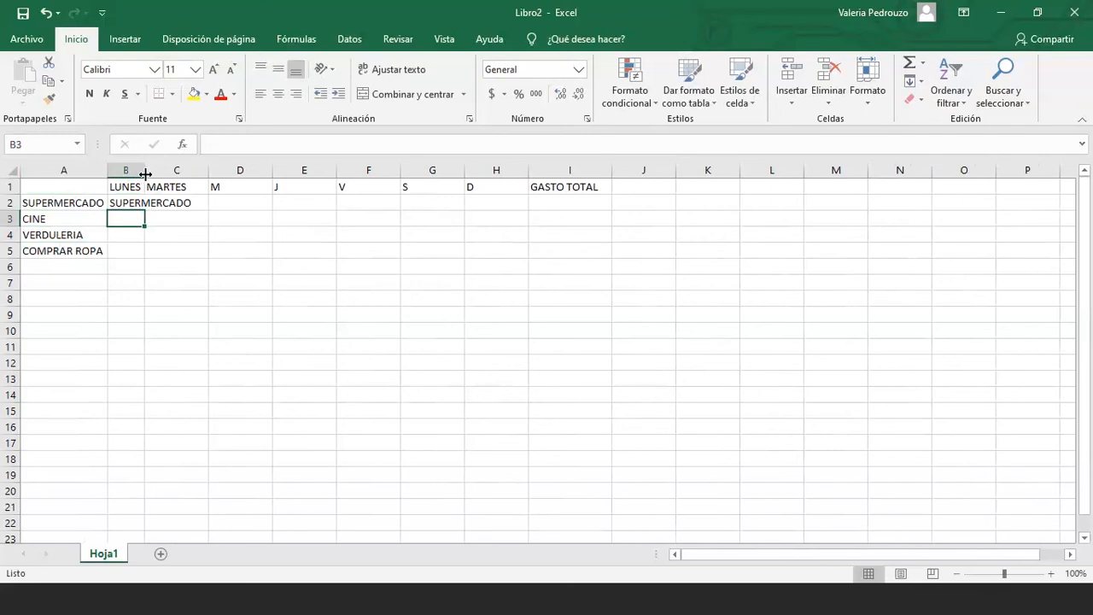
double_click(145, 173)
left_click(170, 205)
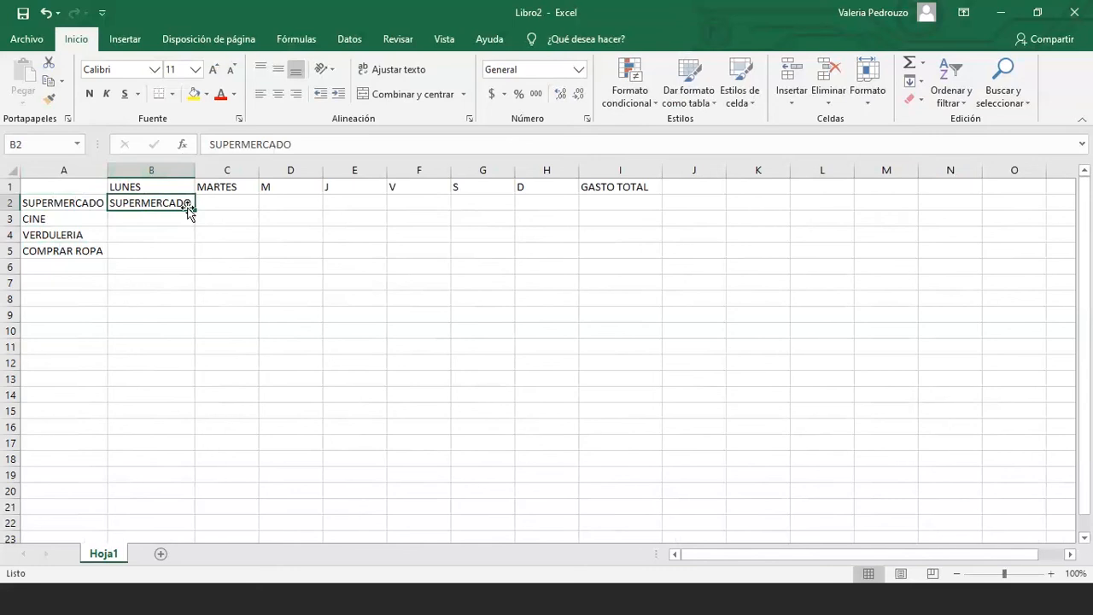
key("Delete")
Widen column A so SUPERMERCADO and COMPRAR ROPA fit fully
left_click(103, 205)
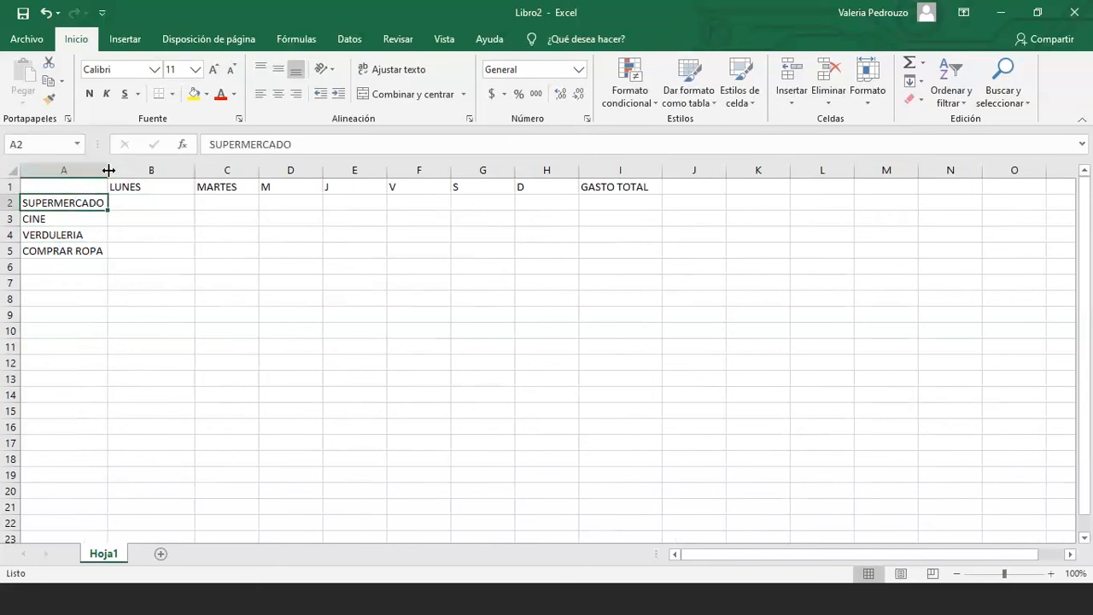
left_click_drag(108, 171, 132, 166)
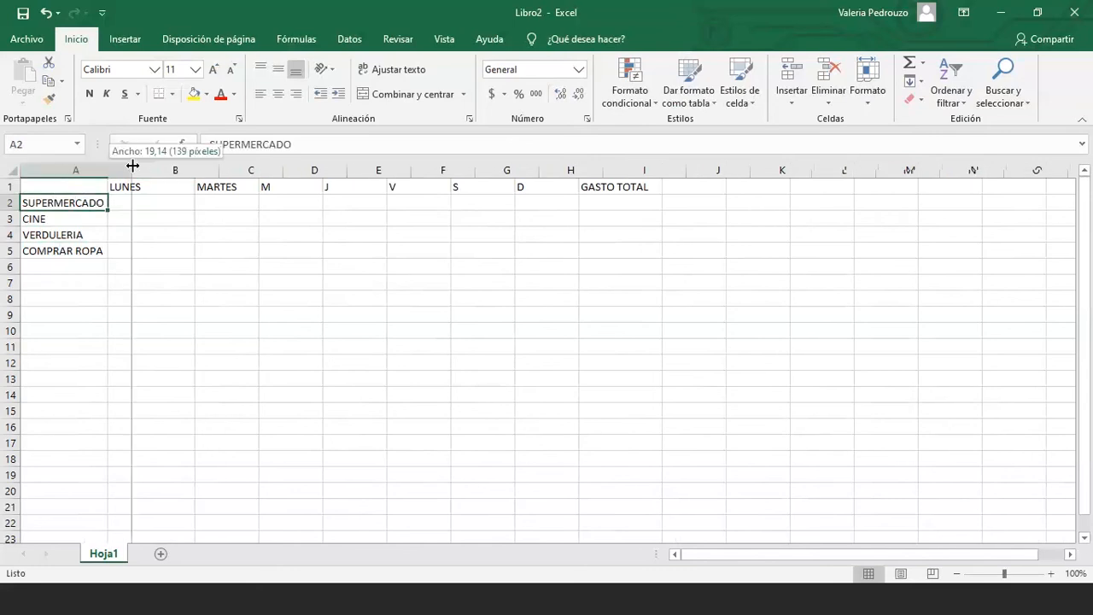
left_click(107, 246)
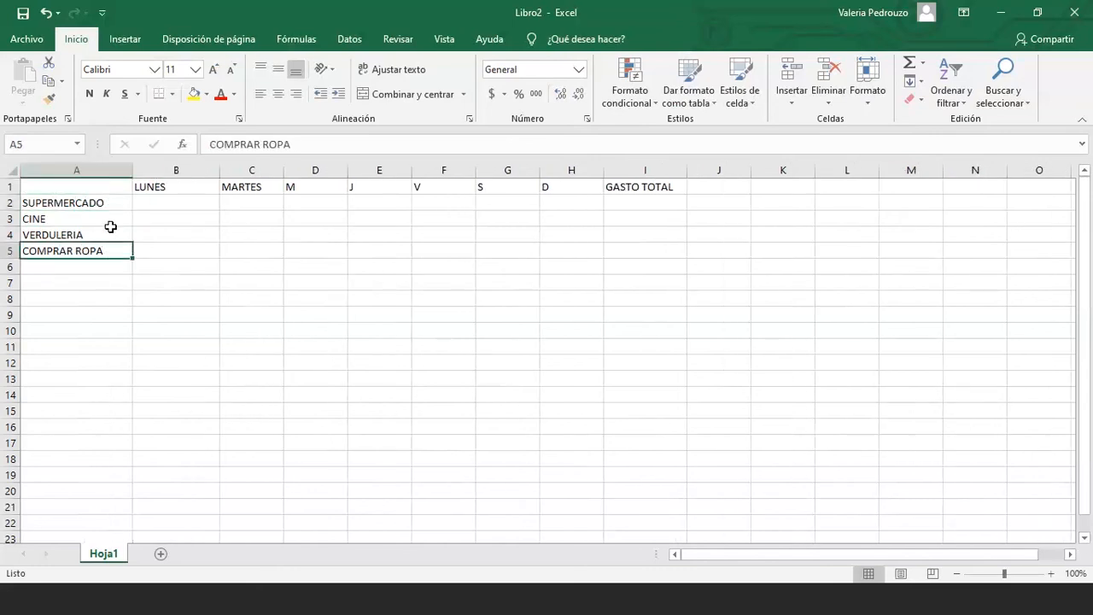
left_click(171, 186)
Give the day columns B through H one shared width
left_click(317, 213)
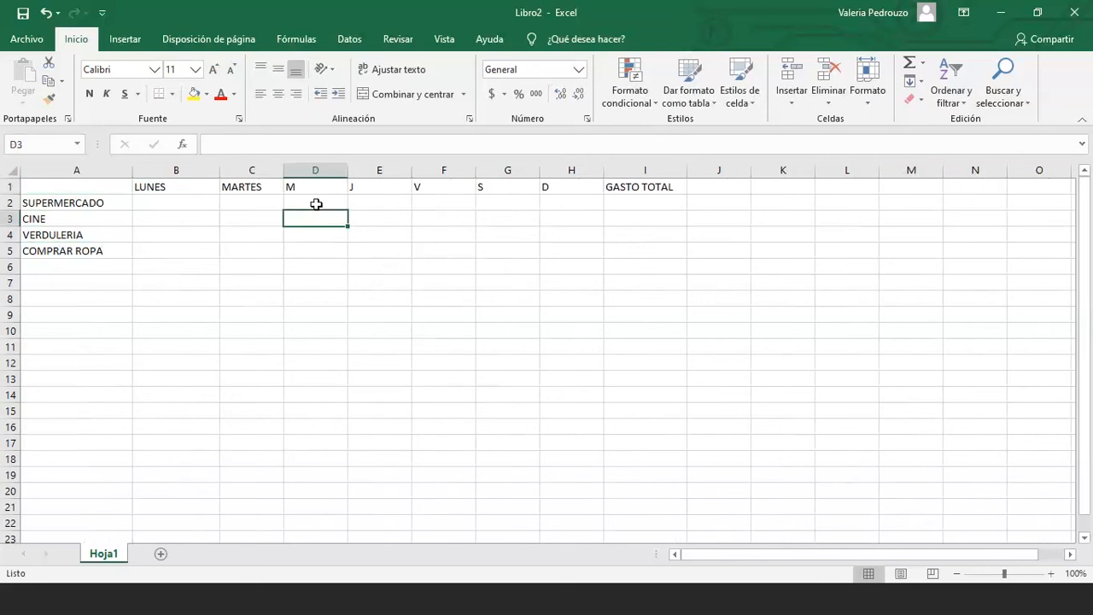
left_click_drag(182, 170, 591, 166)
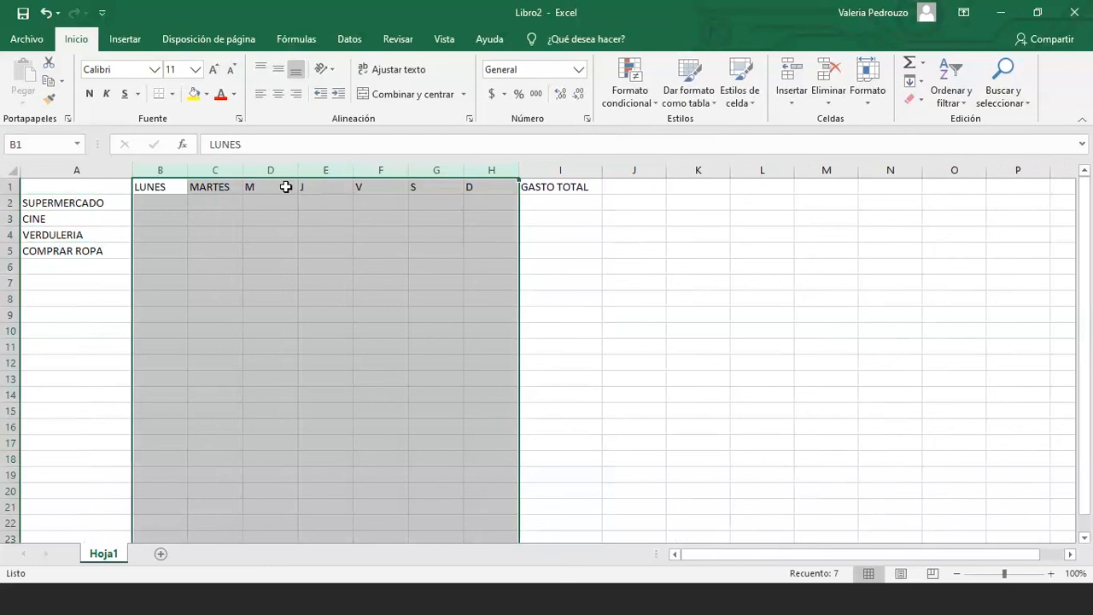
left_click(381, 235)
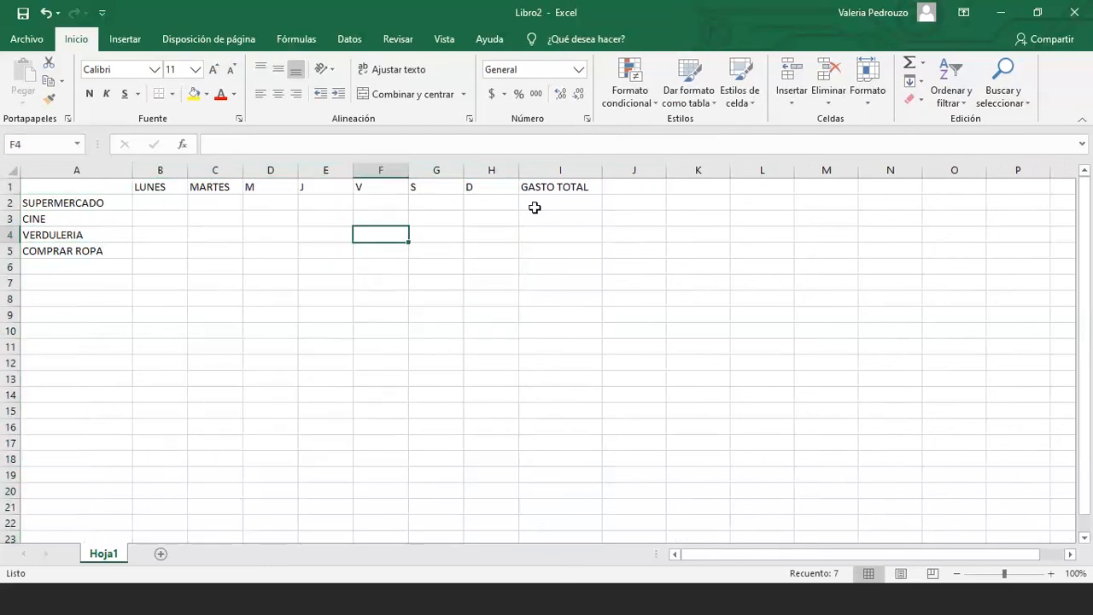
left_click(549, 191)
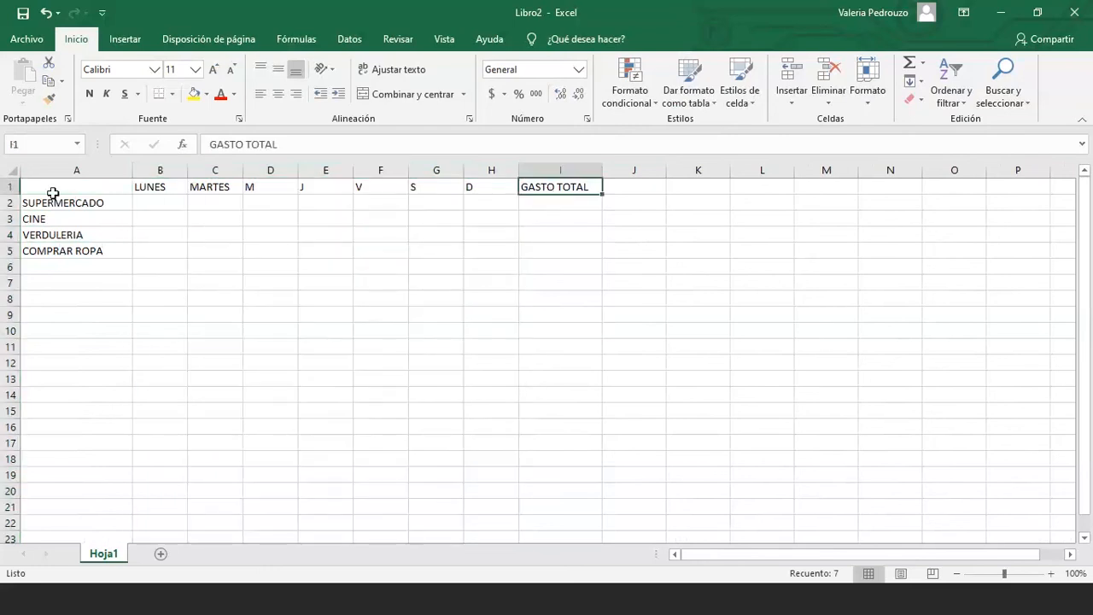
left_click_drag(53, 193, 529, 245)
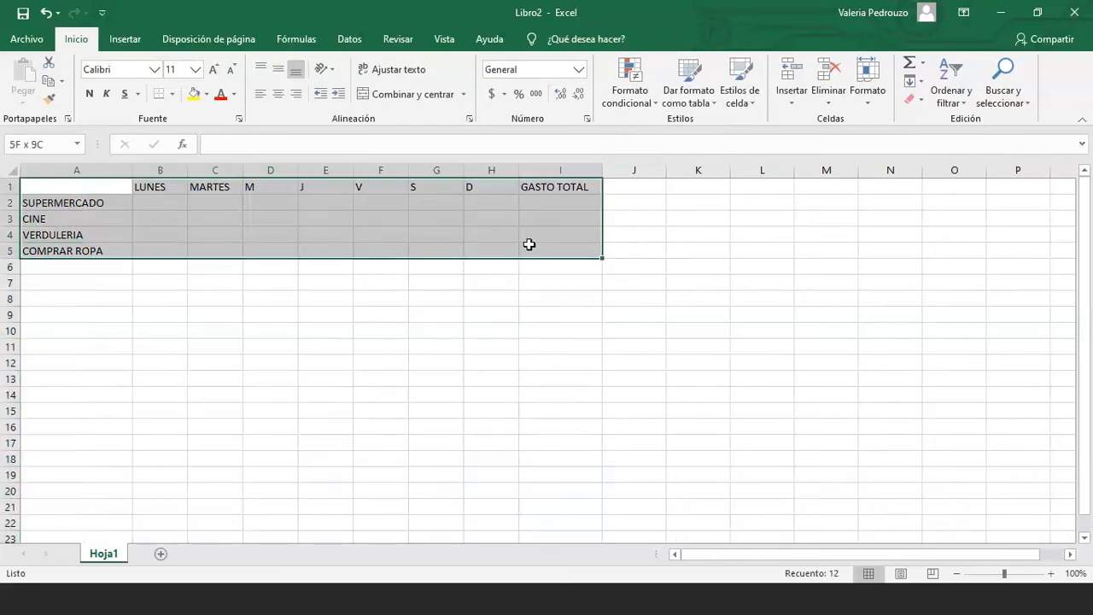
left_click(318, 216)
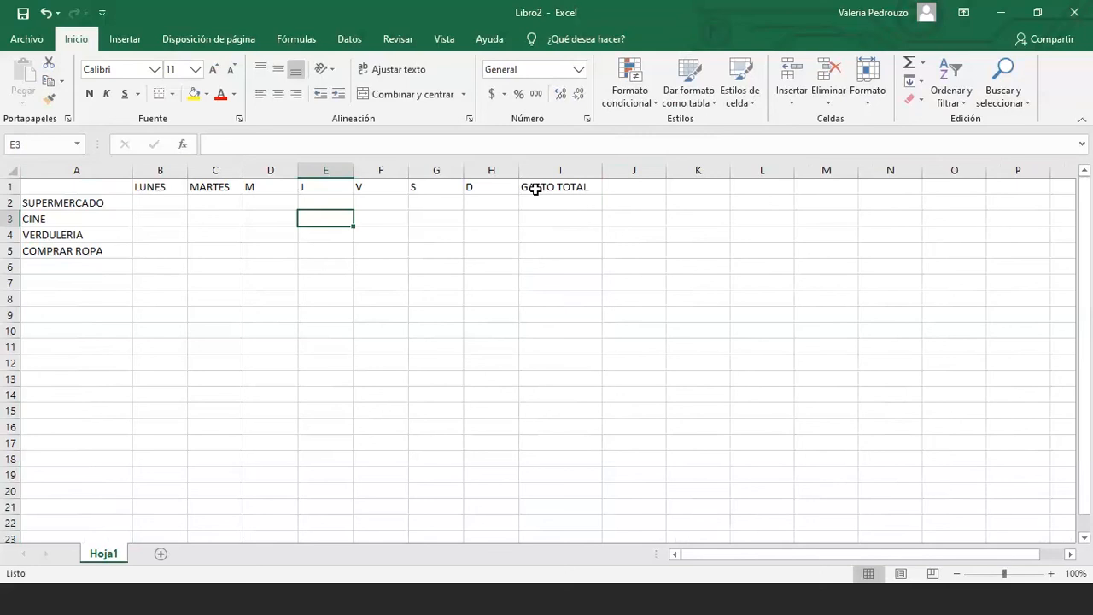
Centre the header row A1:I1 and the category labels A2:A5
left_click_drag(536, 189, 108, 182)
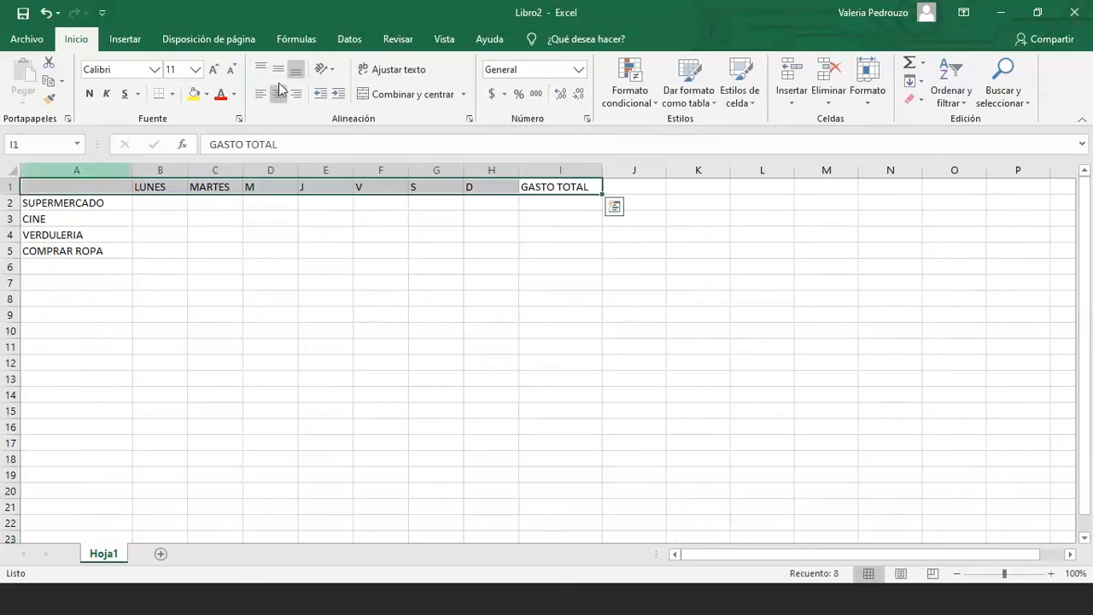
left_click(279, 94)
left_click(279, 69)
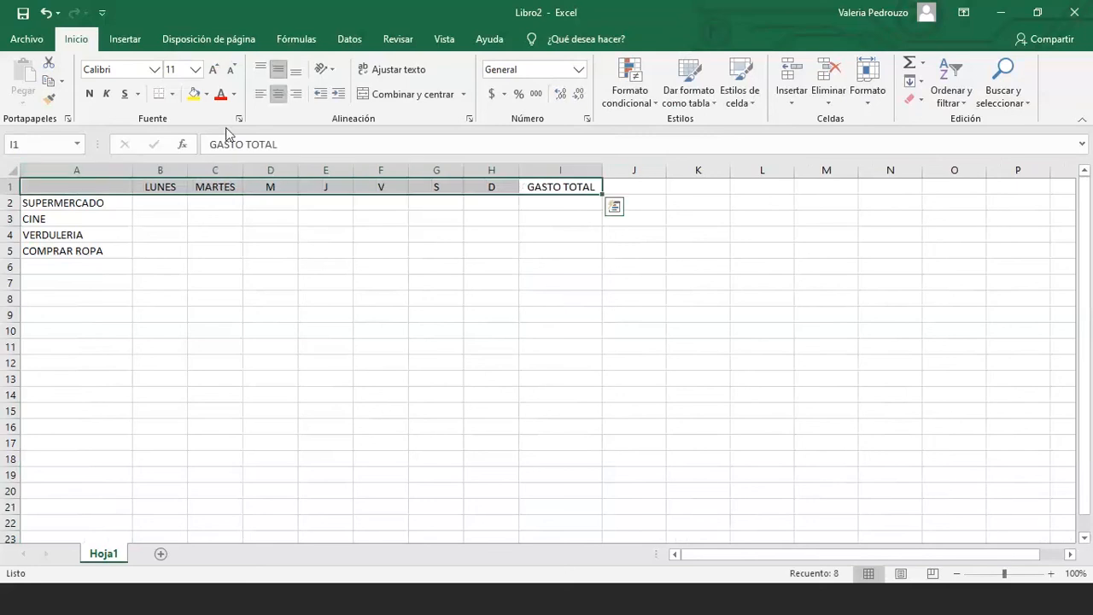
left_click(64, 203)
left_click_drag(64, 203, 73, 251)
left_click(278, 94)
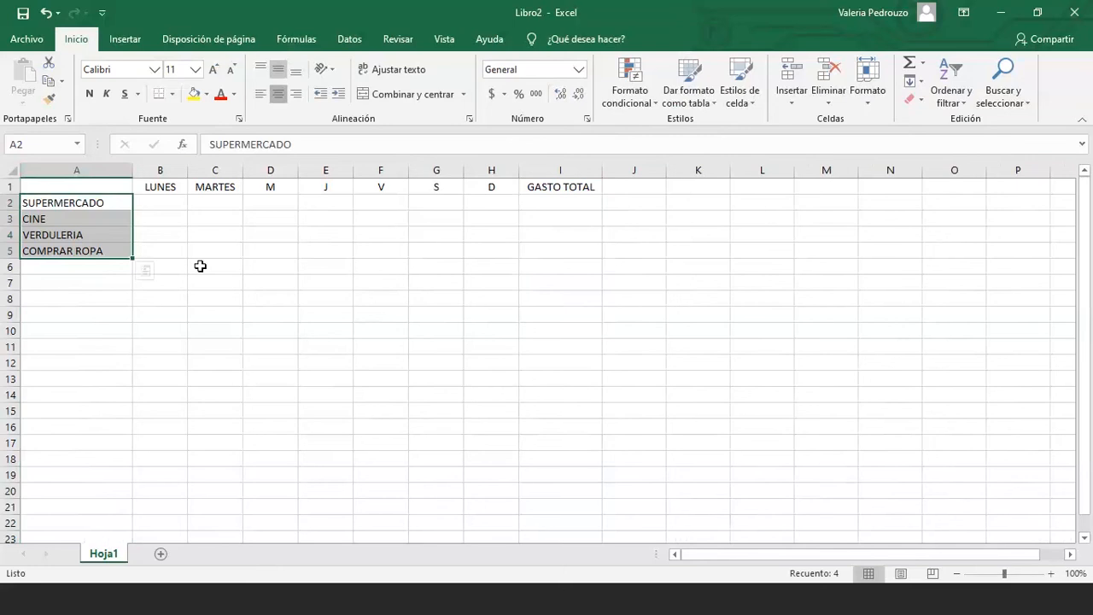
left_click(141, 332)
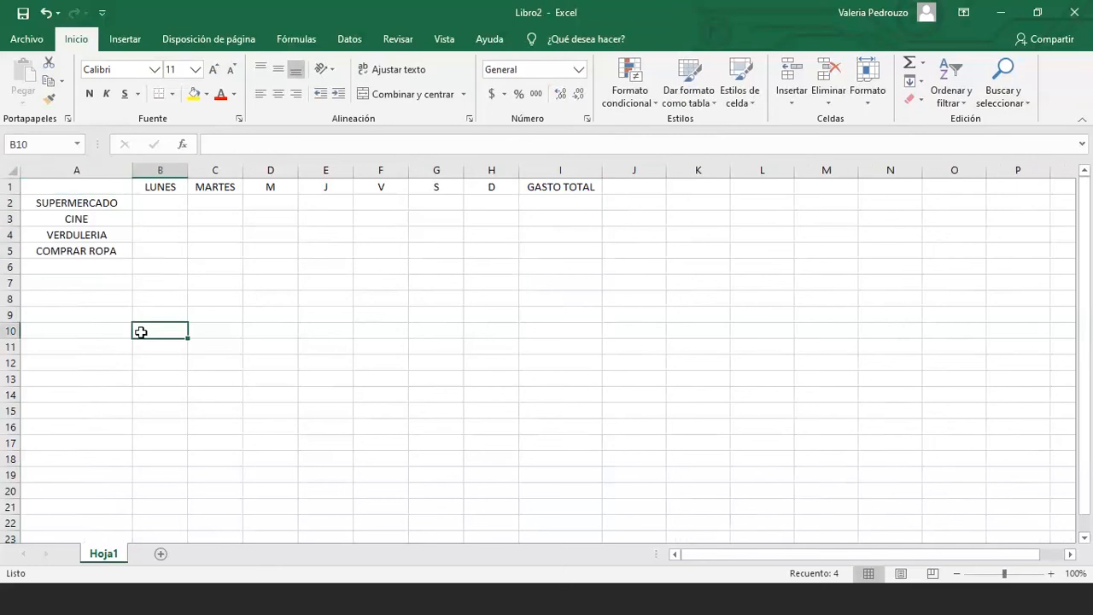
Fill the category labels A2:A5 and headers B1:I1 dark blue
left_click(88, 205)
left_click_drag(100, 223, 85, 252)
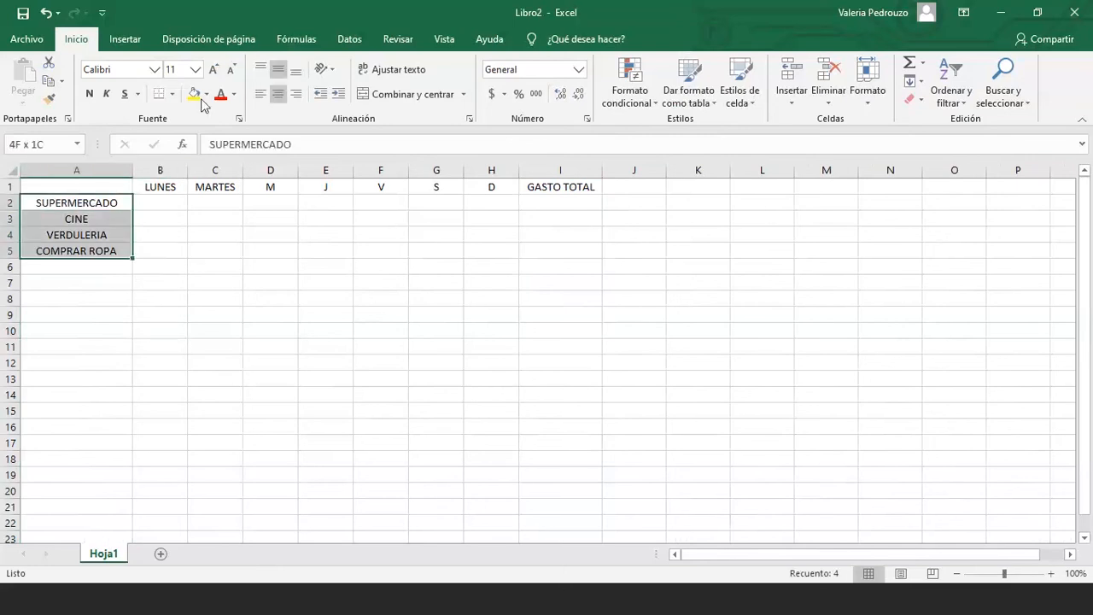
left_click(206, 94)
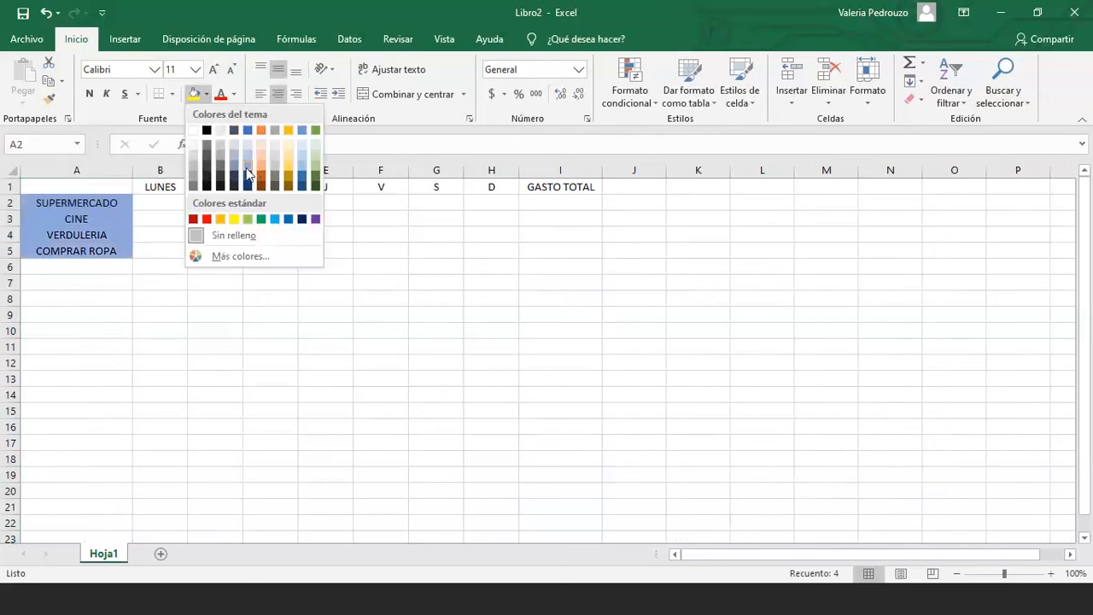
left_click(248, 190)
left_click_drag(153, 187, 574, 189)
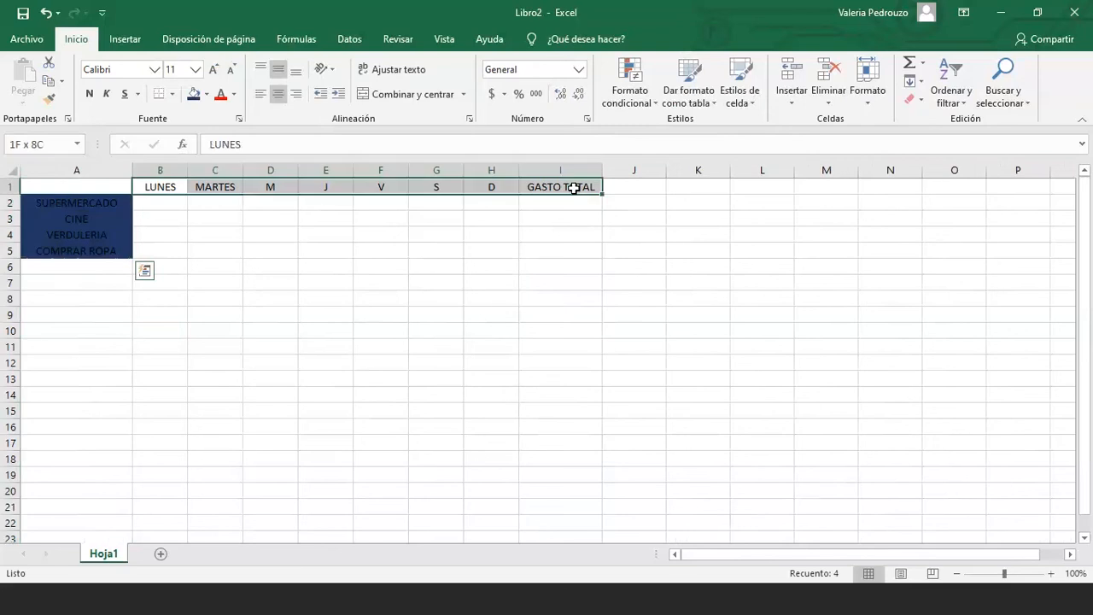
left_click(194, 94)
Make the header text white and bold, and the category labels white
left_click(235, 94)
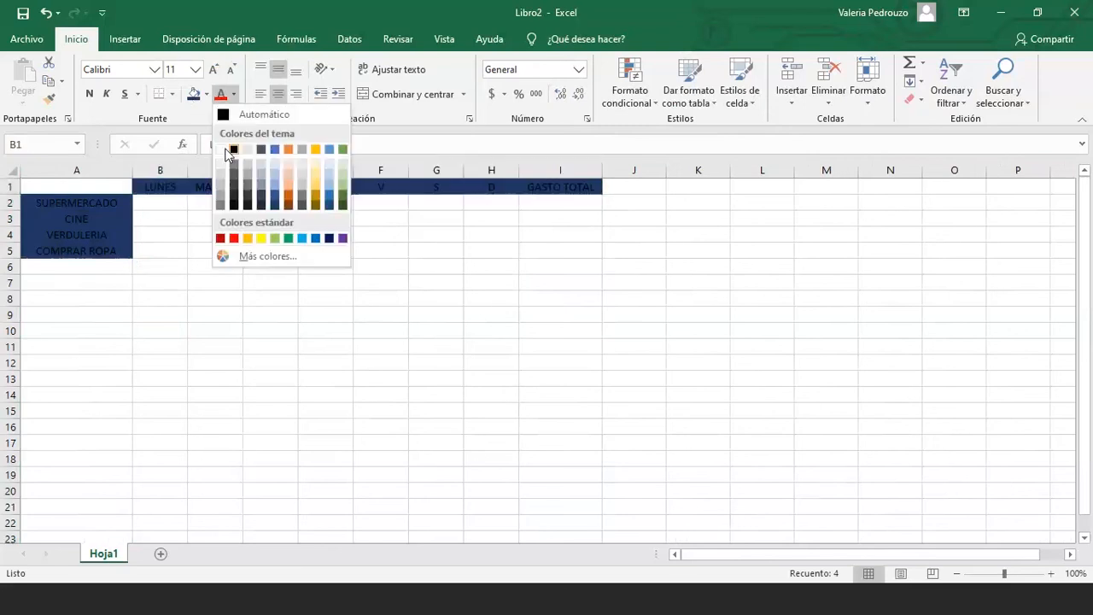
left_click(223, 151)
left_click(89, 94)
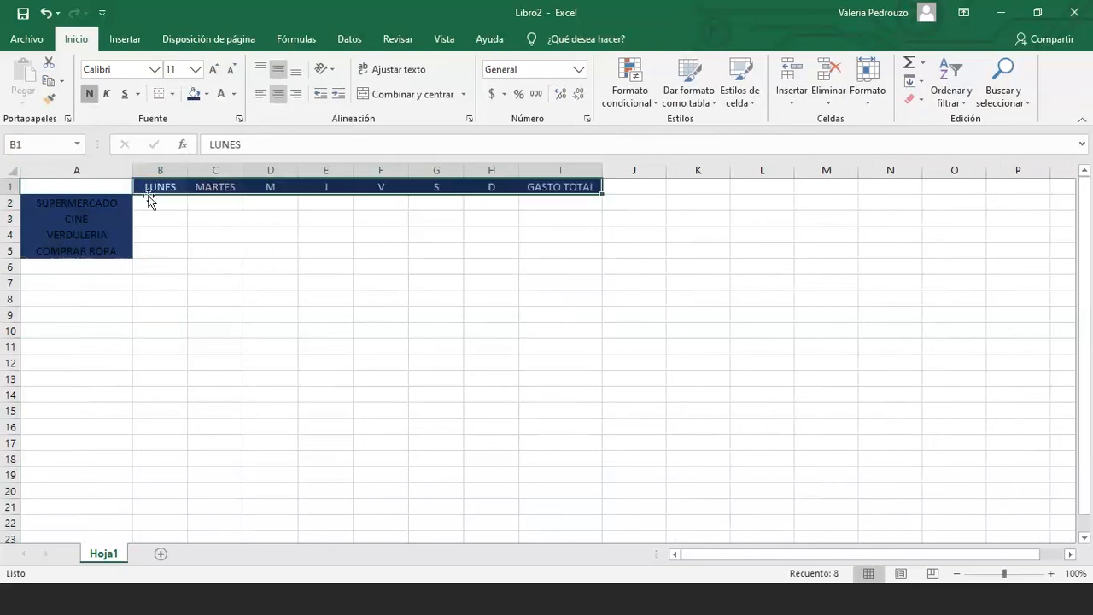
left_click(215, 266)
left_click_drag(85, 206, 81, 250)
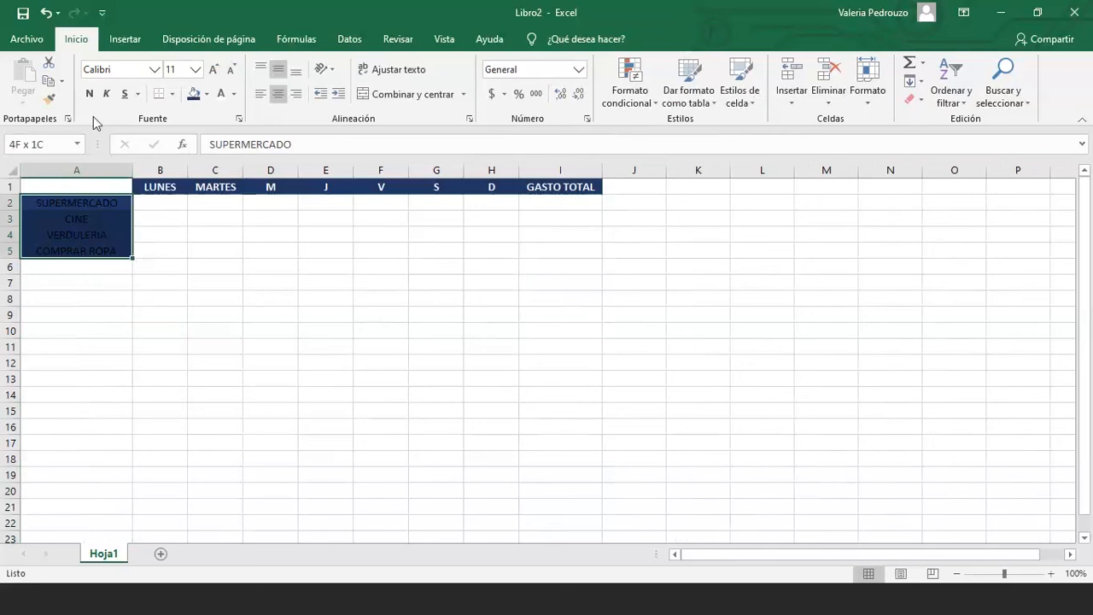
left_click(219, 100)
left_click(270, 267)
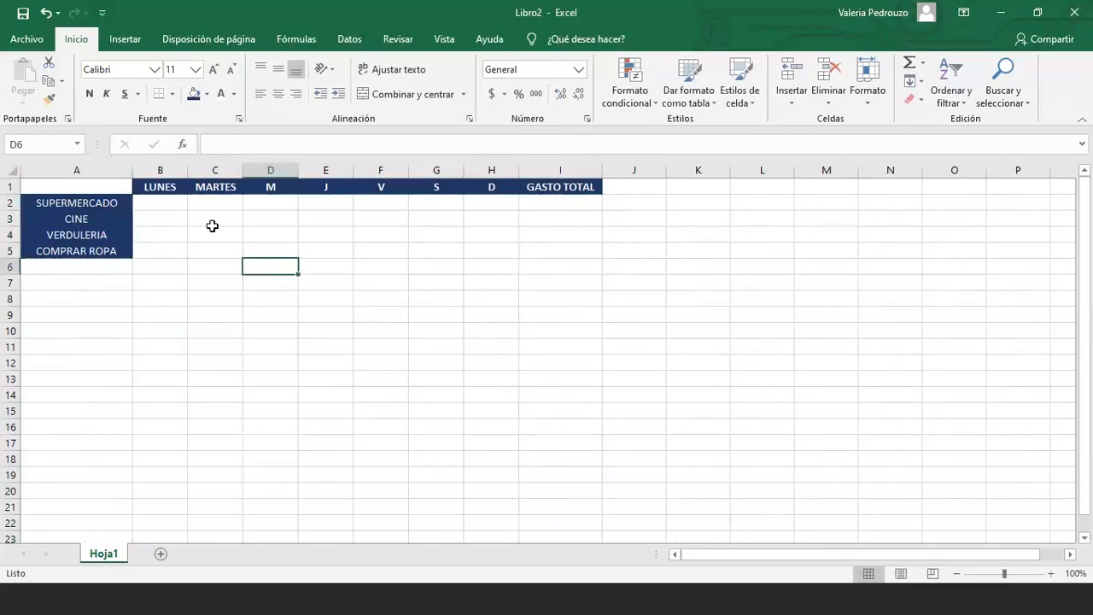
left_click_drag(160, 202, 495, 246)
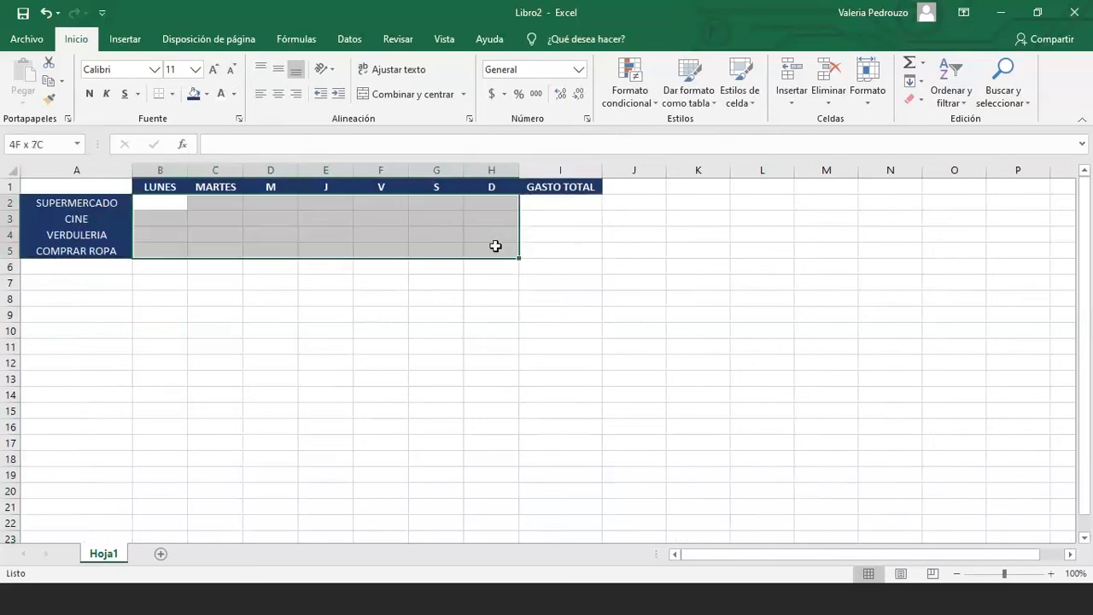
left_click_drag(556, 210, 562, 248)
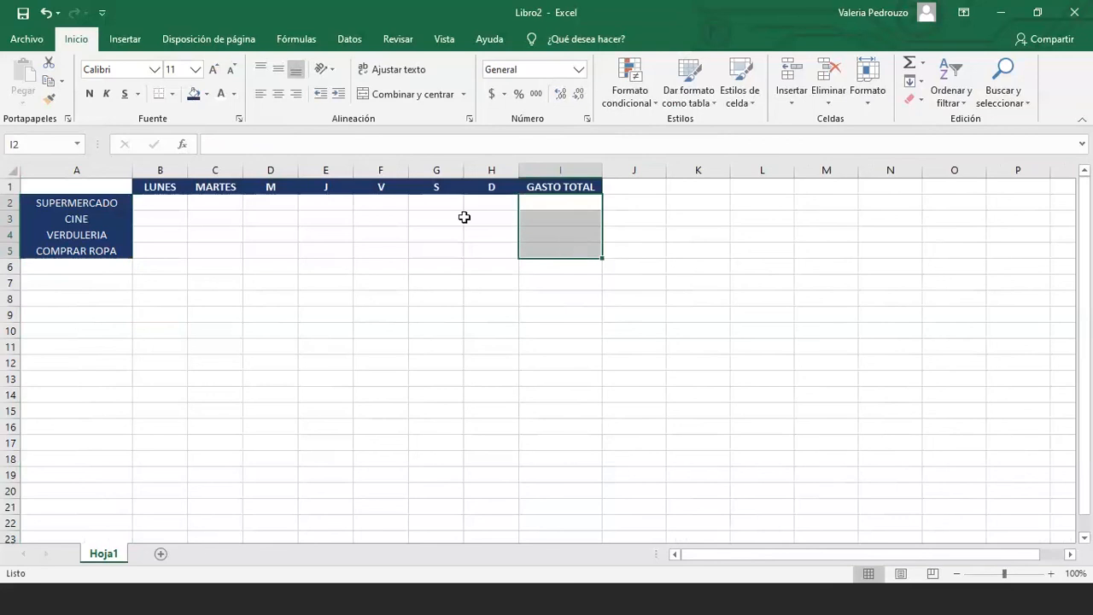
left_click_drag(160, 202, 581, 251)
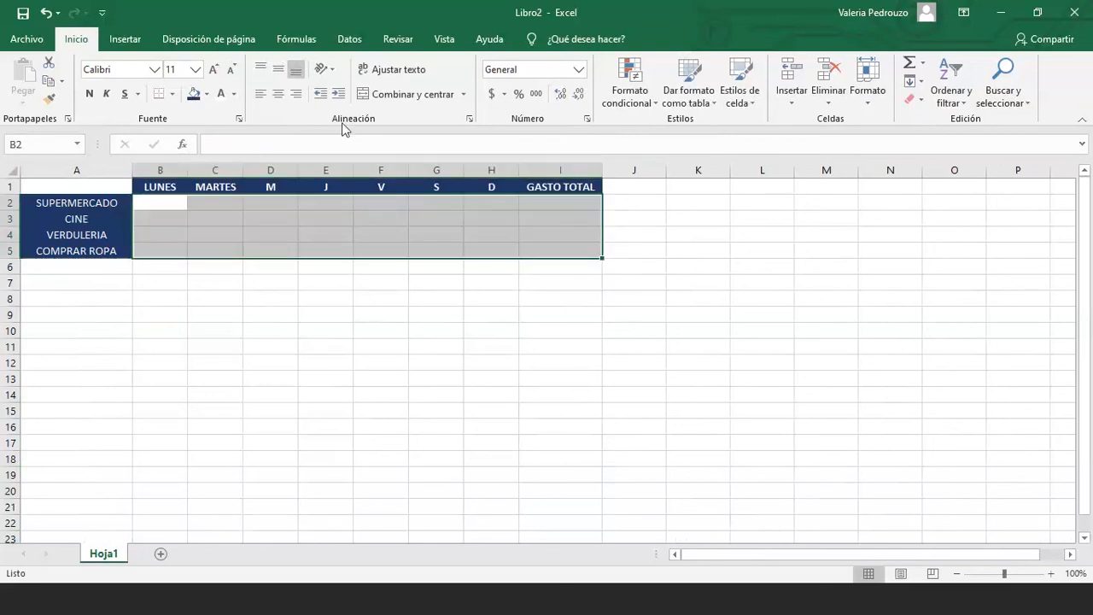
left_click(233, 94)
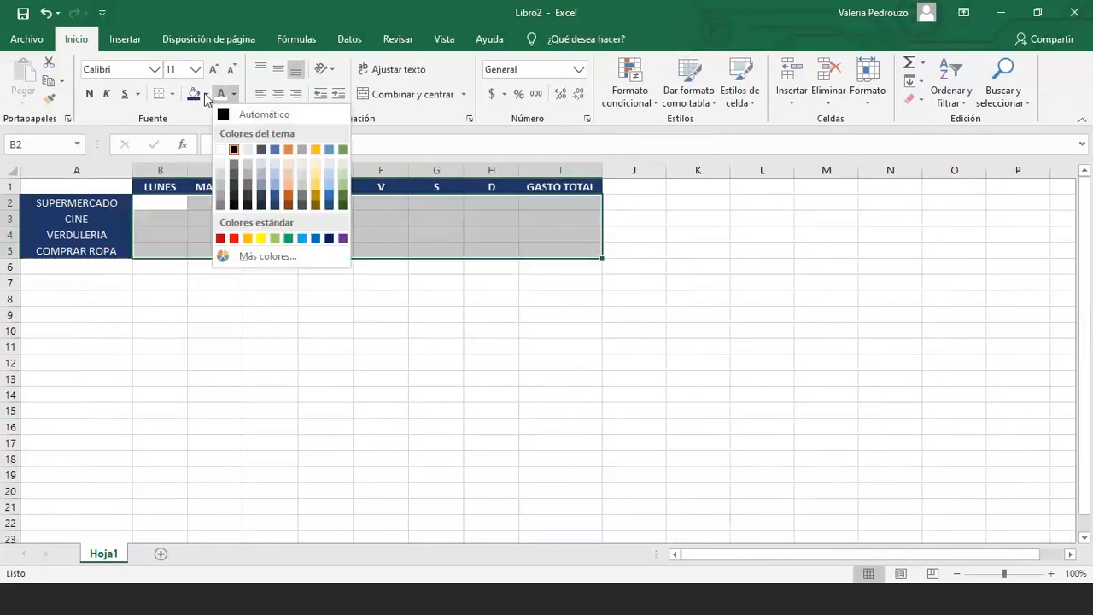
left_click(206, 94)
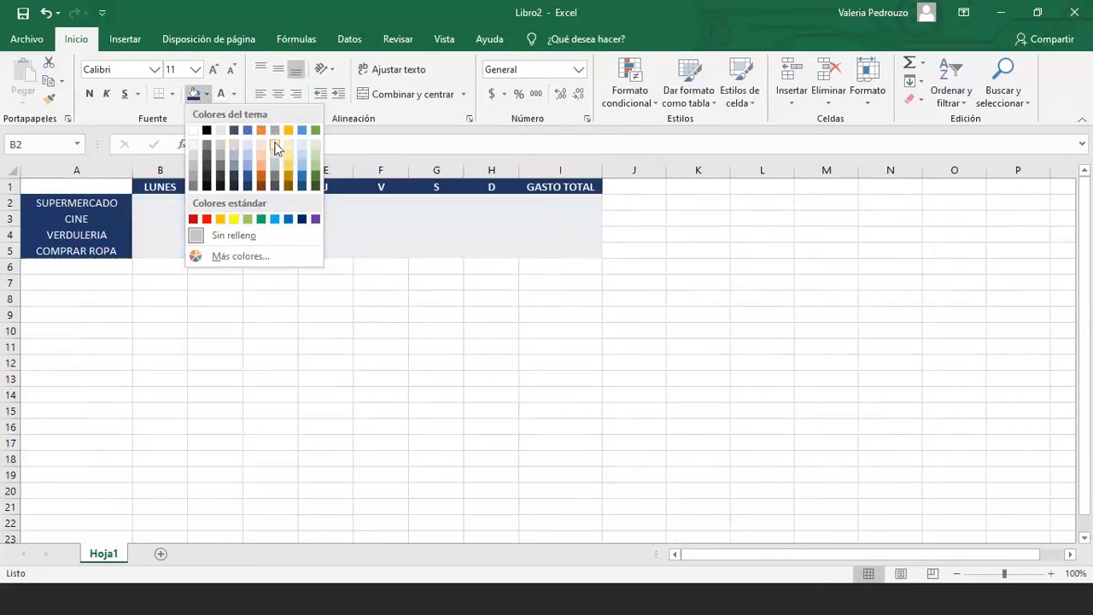
left_click(275, 148)
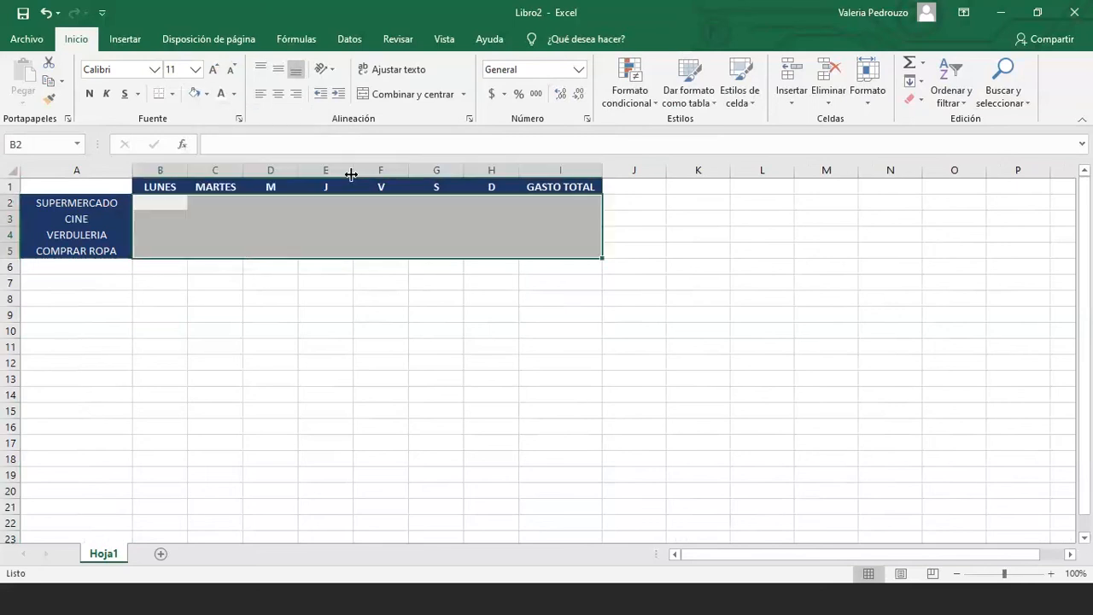
left_click(241, 235)
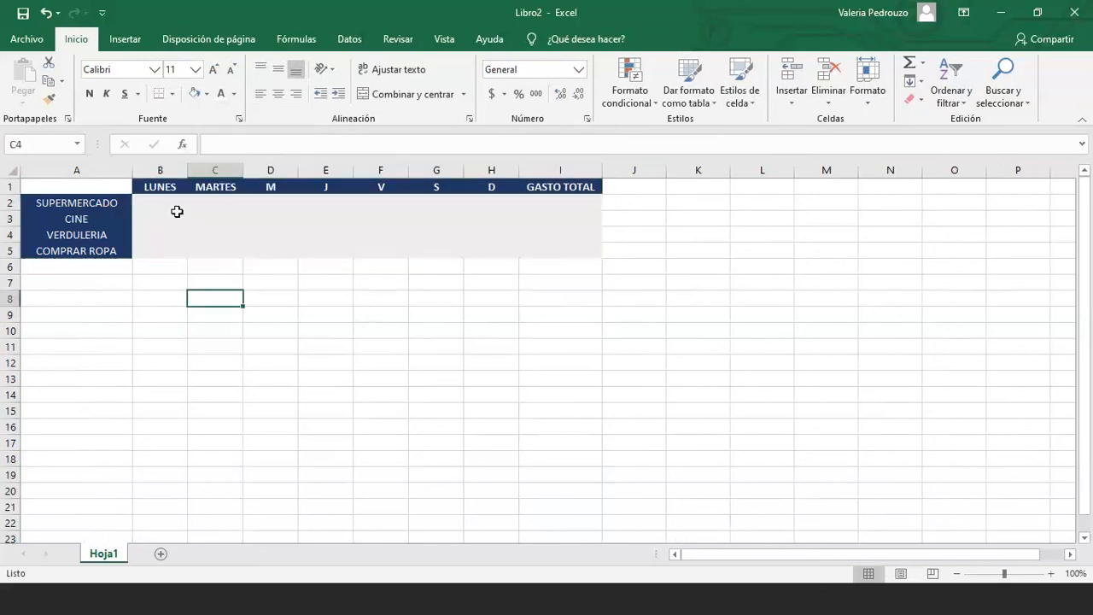
left_click_drag(177, 211, 556, 251)
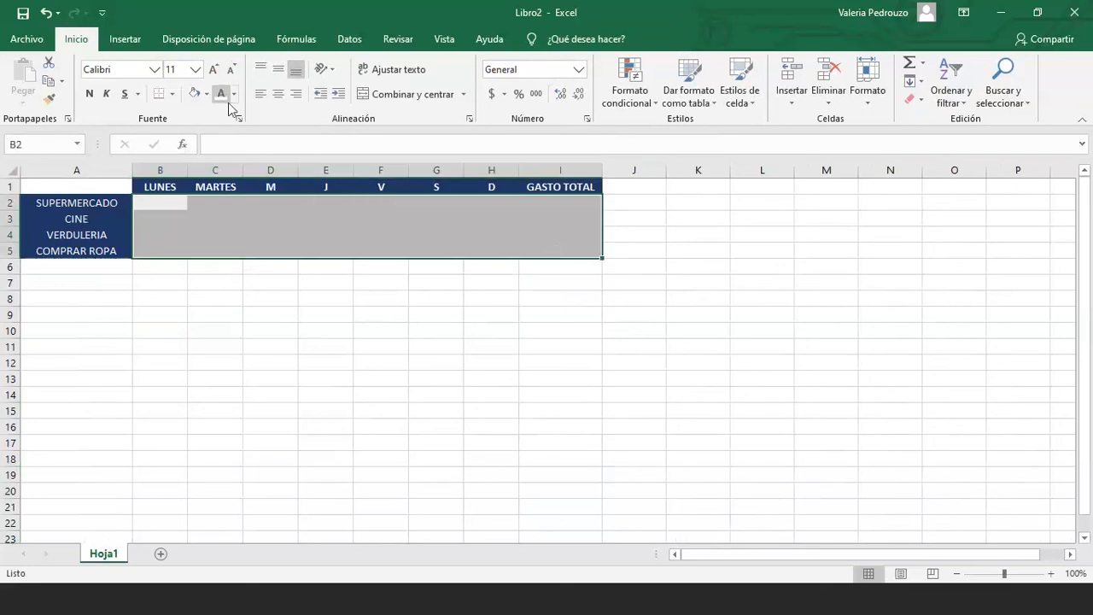
left_click(233, 220)
left_click(243, 296)
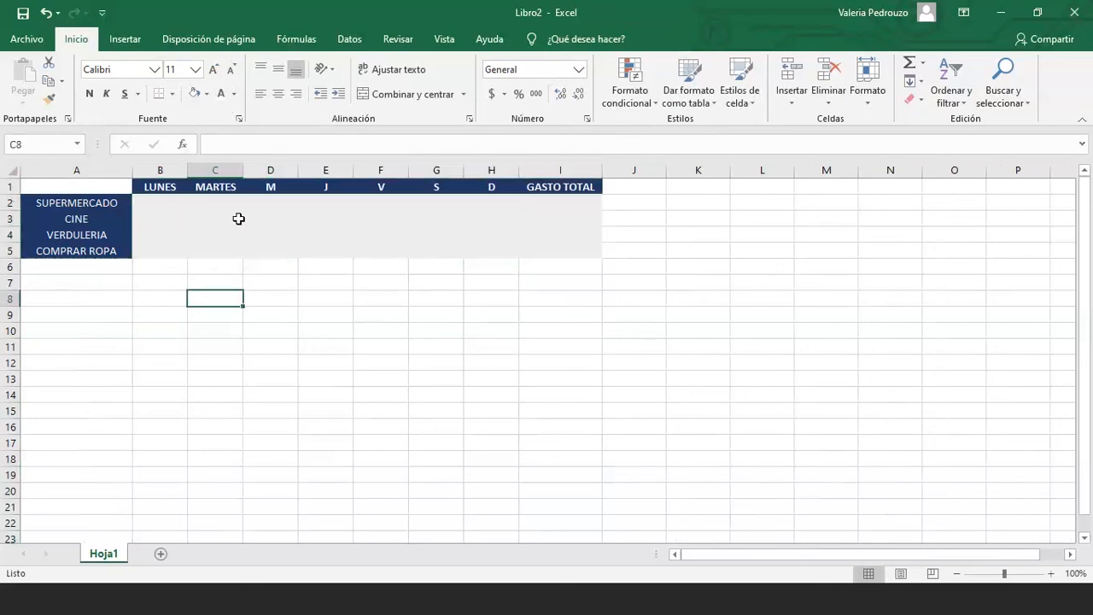
left_click(276, 217)
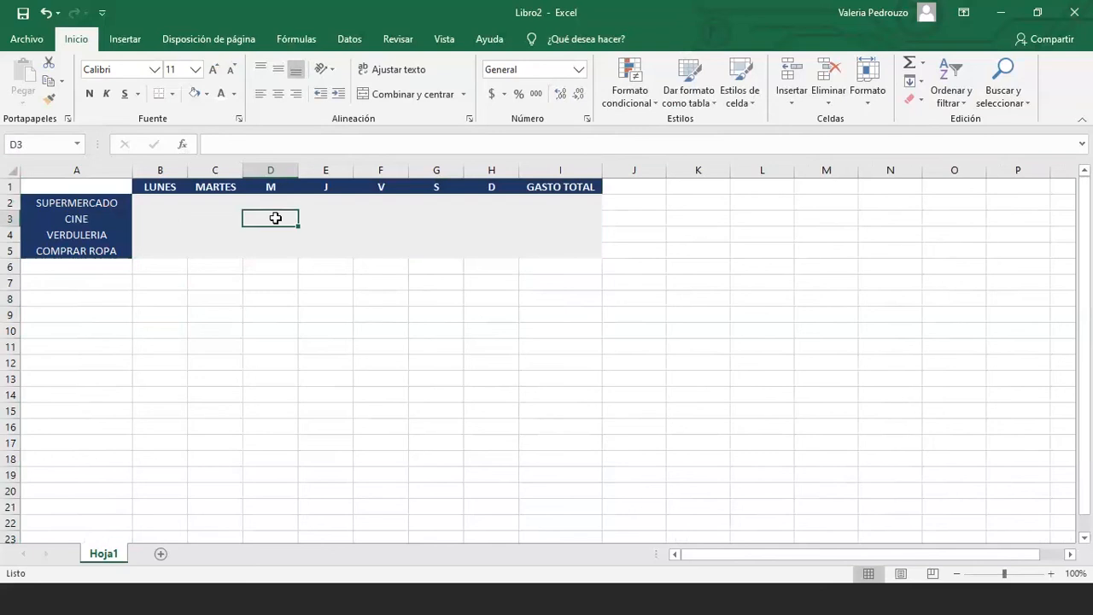
type("22")
left_click(300, 254)
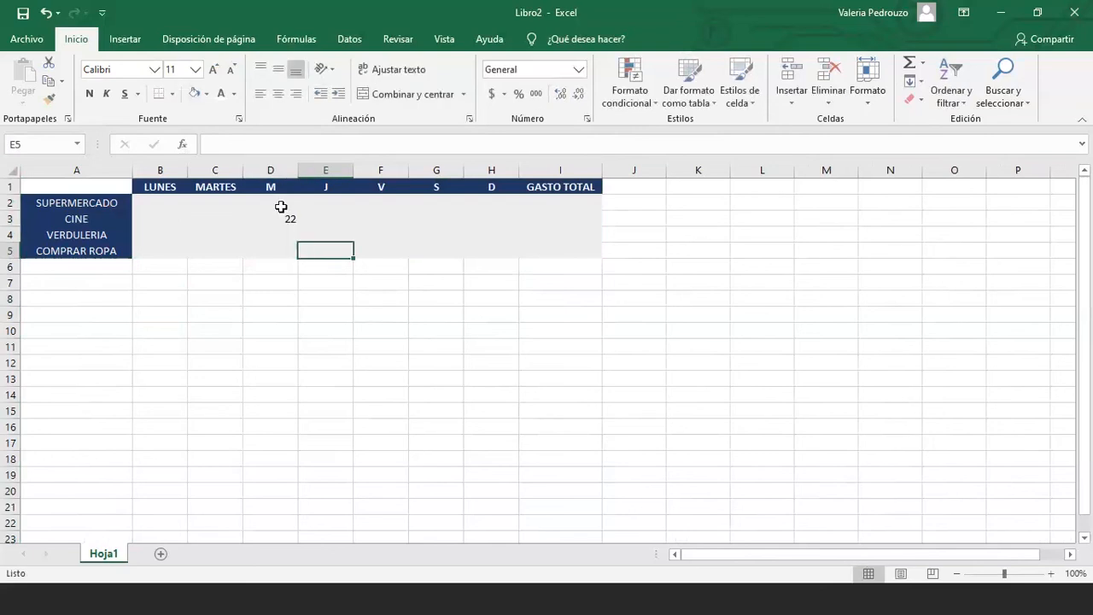
left_click(224, 236)
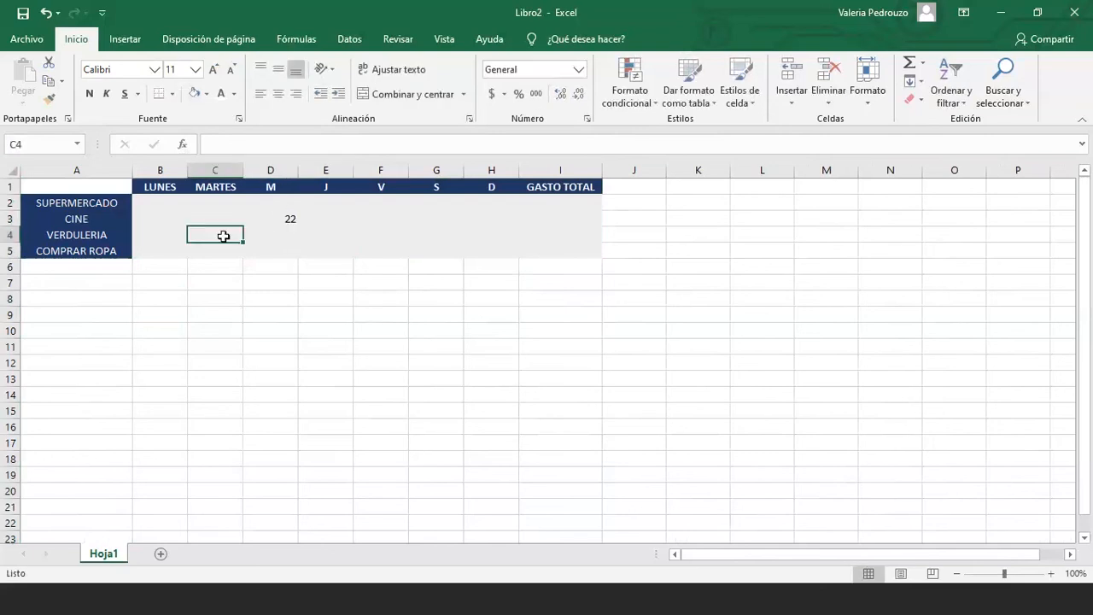
type("2")
key("Down")
key("Right")
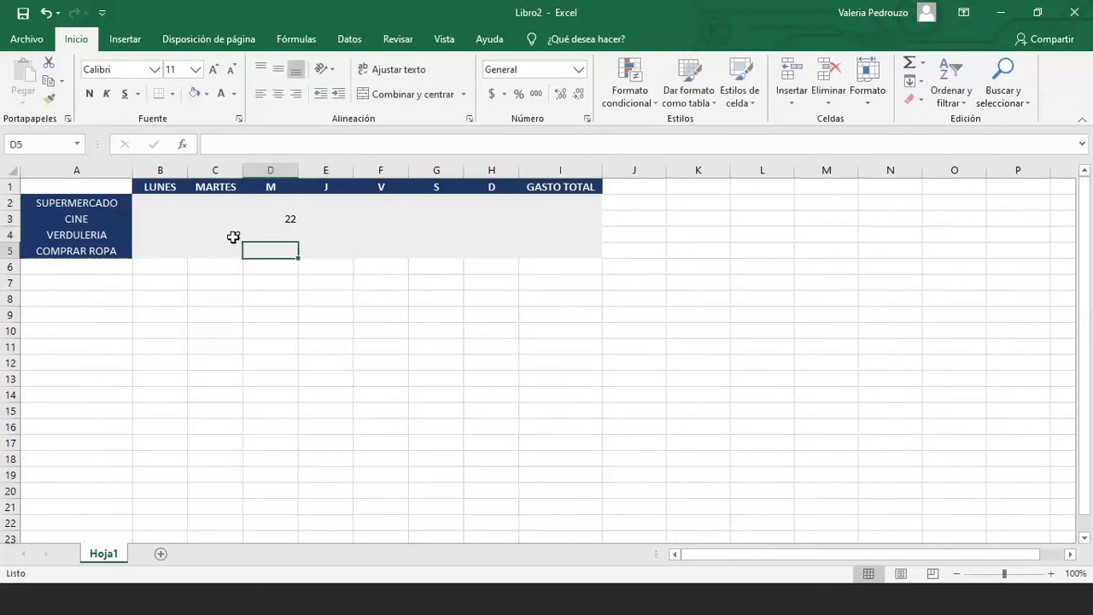
left_click(369, 234)
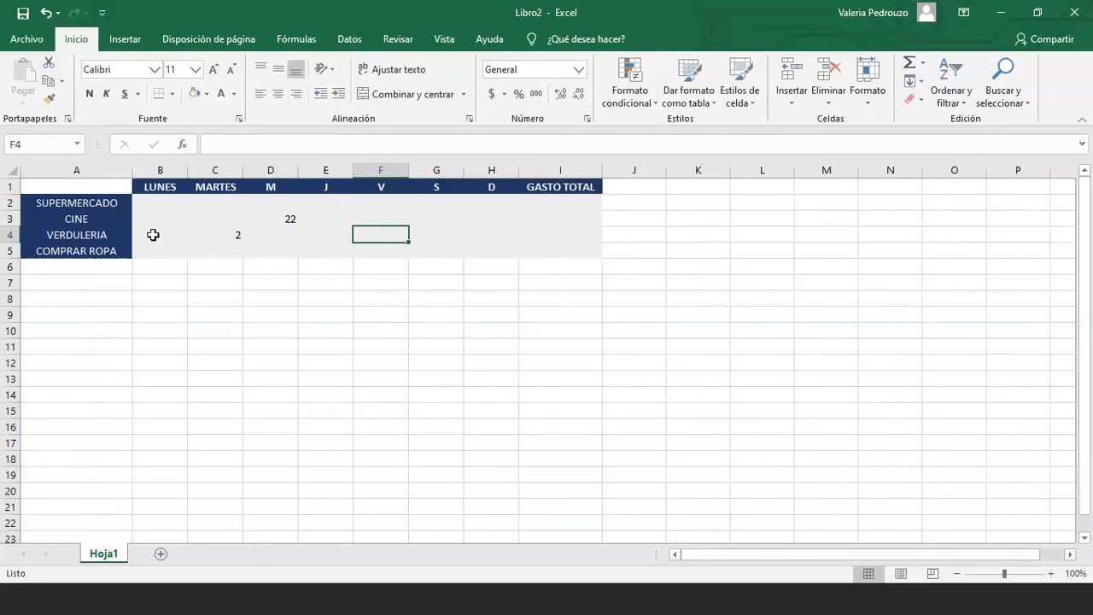
left_click(241, 234)
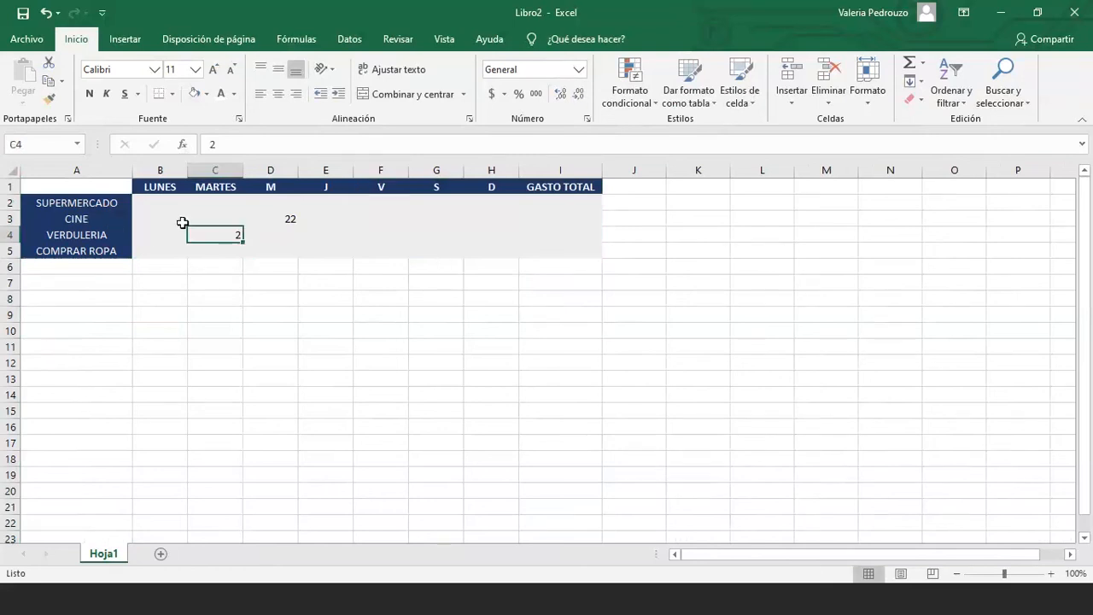
left_click(282, 222)
Apply Todos los bordes to every cell of the data range B2:I5
left_click_drag(161, 186, 191, 207)
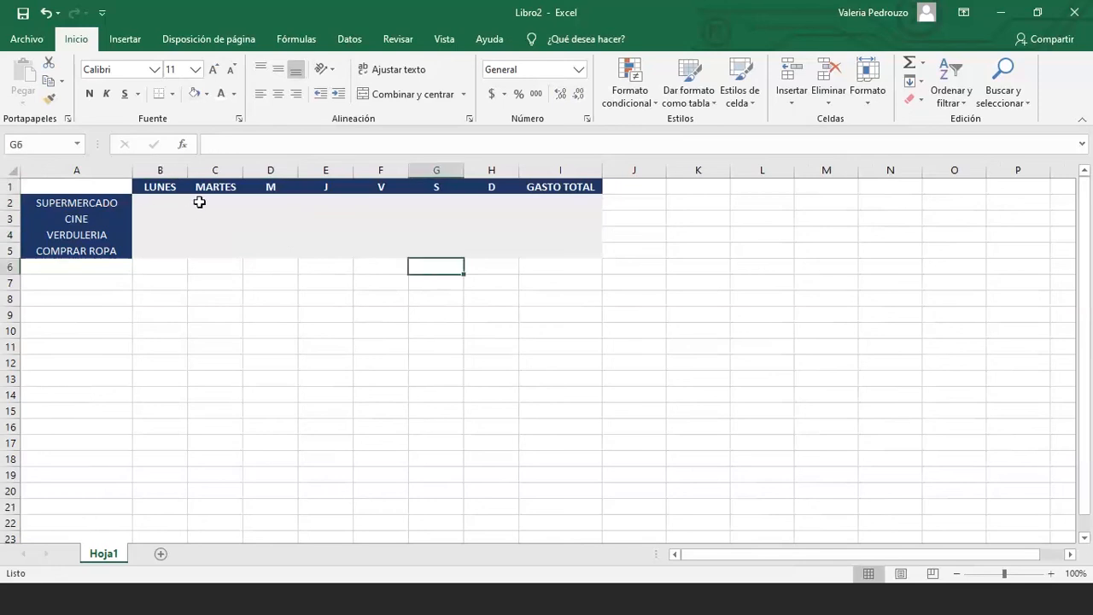
left_click_drag(161, 202, 561, 247)
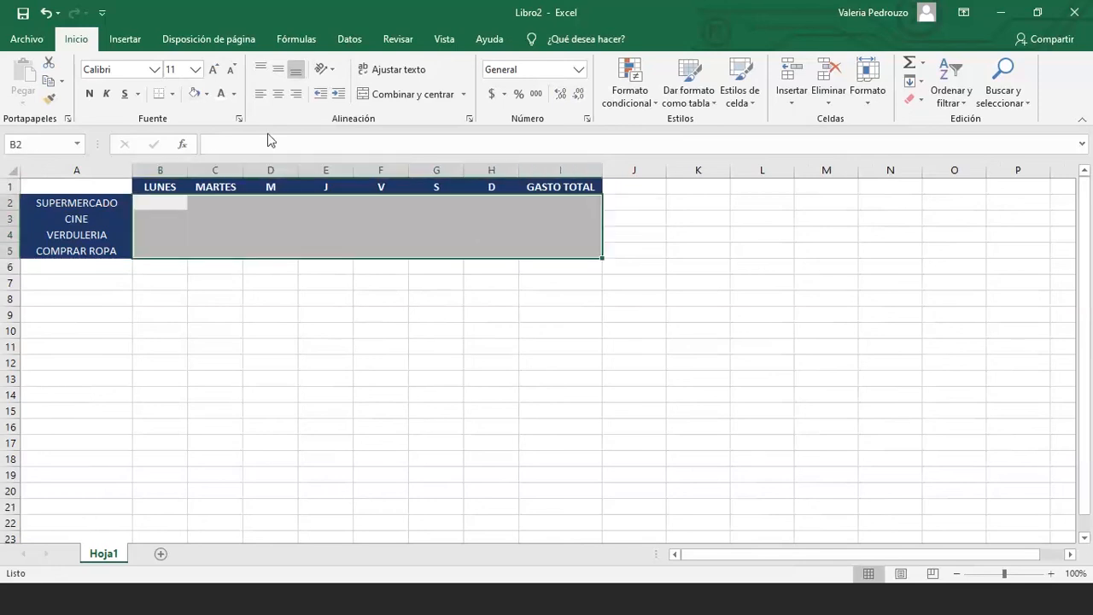
left_click(171, 94)
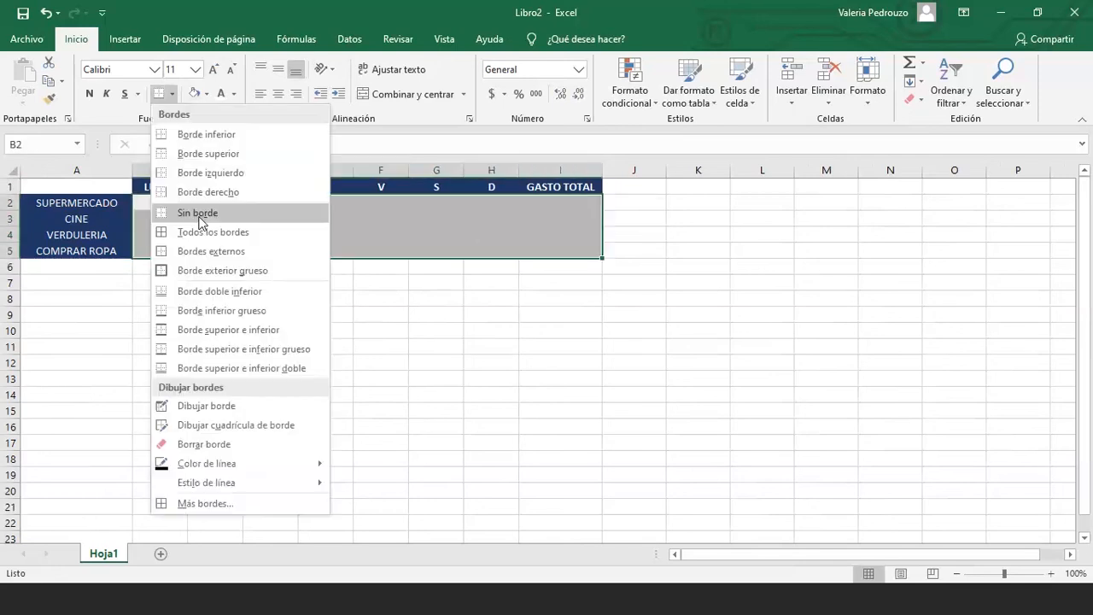
left_click(258, 225)
left_click(360, 296)
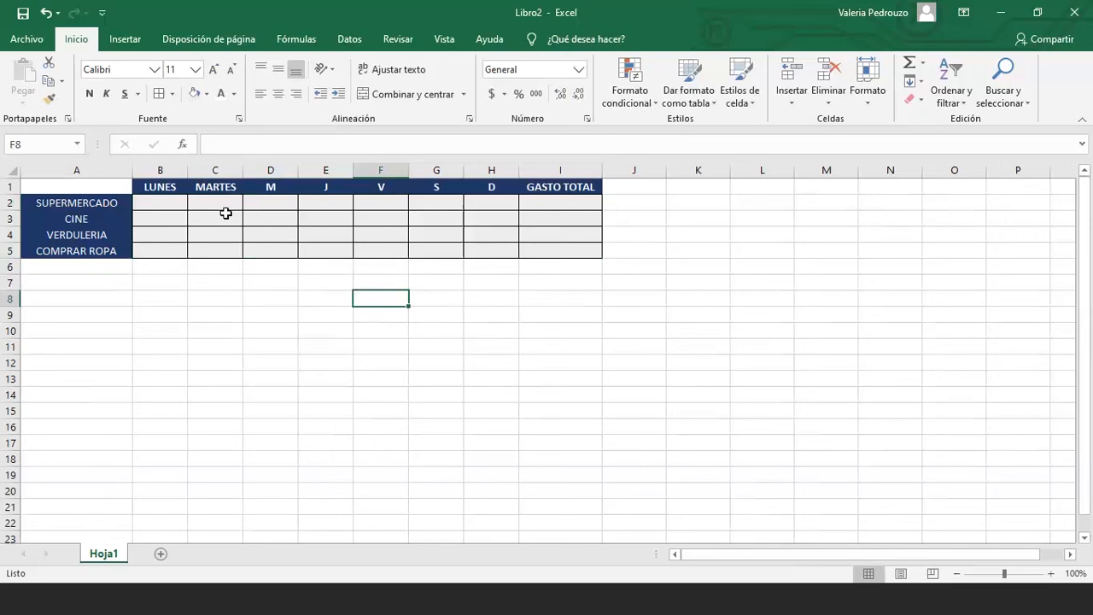
left_click_drag(100, 205, 97, 251)
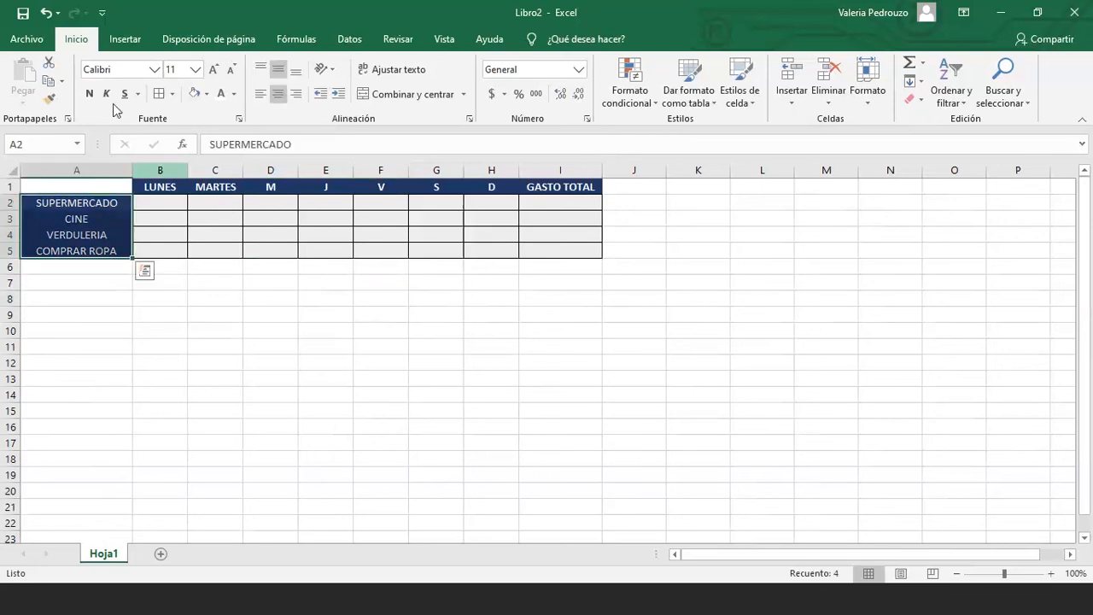
Bold the A2:A5 category labels and move to GASTO TOTAL cell I2
left_click(89, 93)
left_click(162, 219)
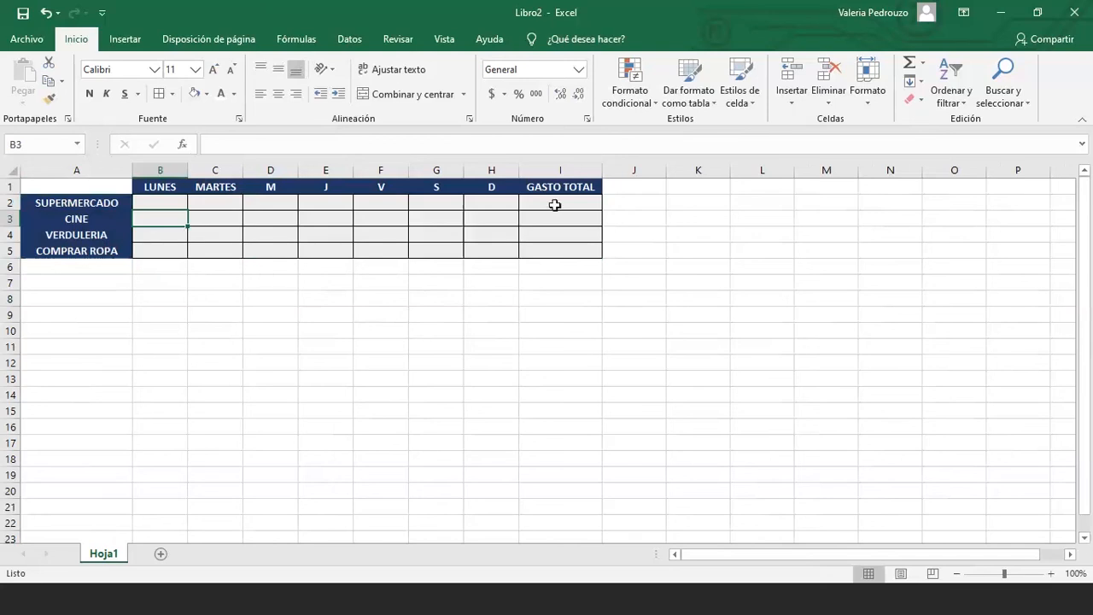
left_click(556, 205)
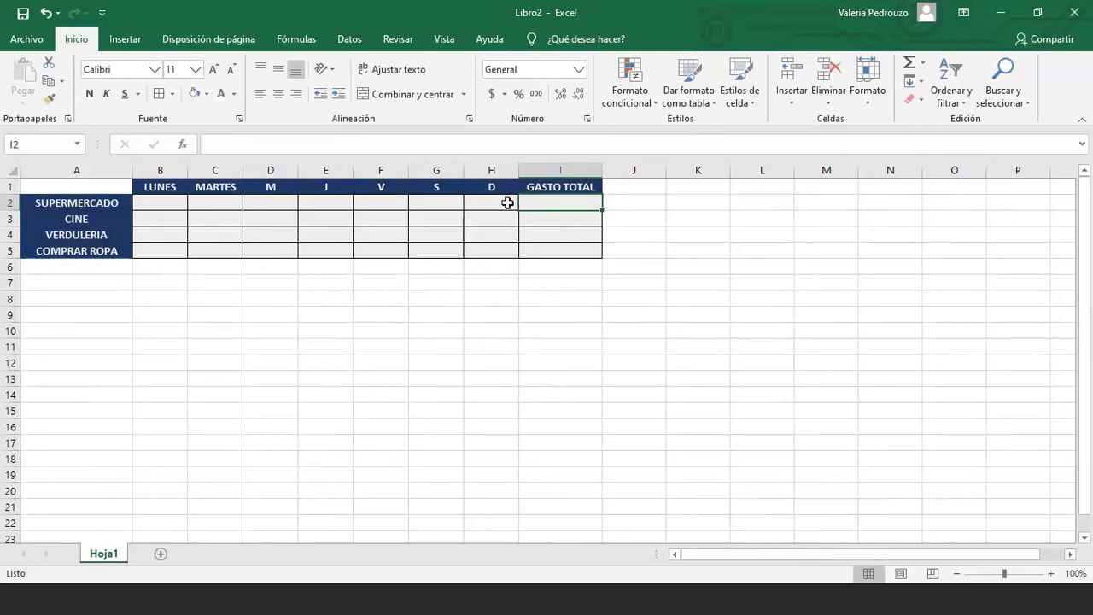
Enter 500 under LUNES in B2 and 2500 under J in E2
left_click(508, 202)
left_click(171, 205)
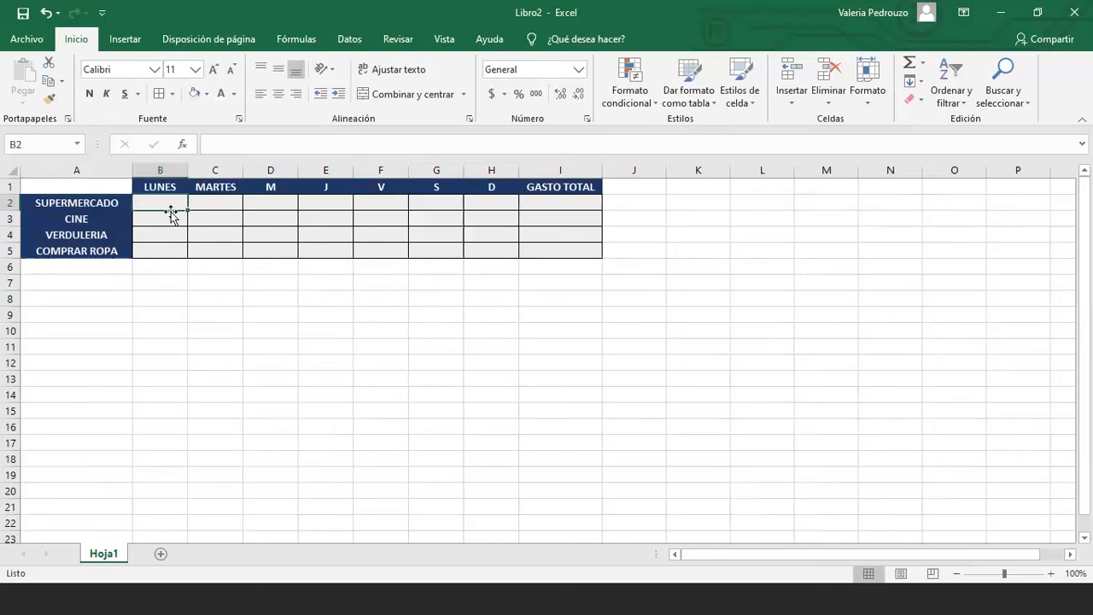
type("500")
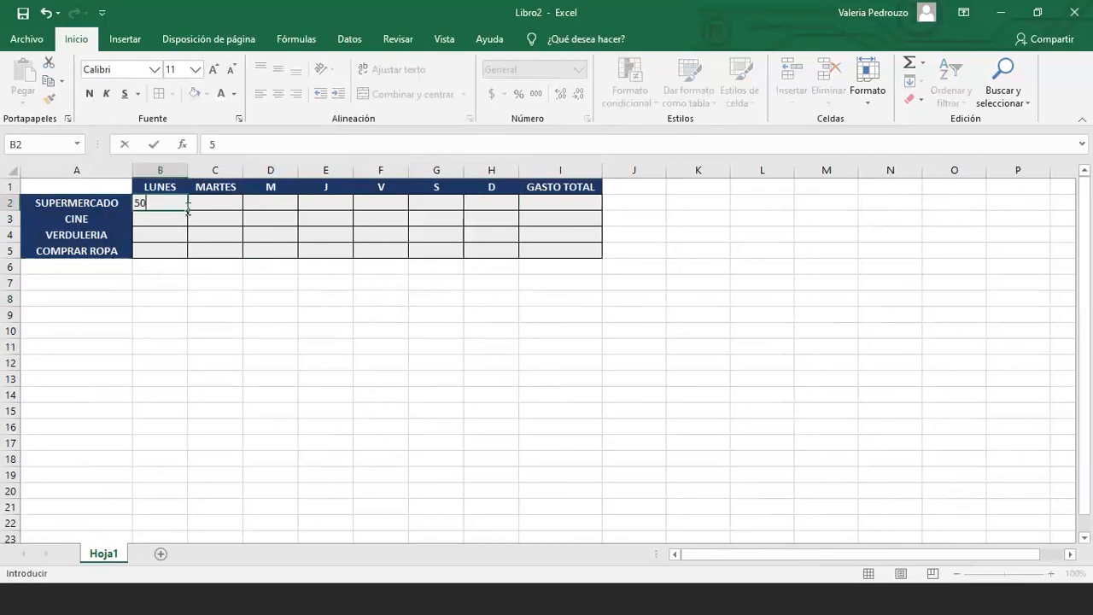
key("Tab")
key("Tab")
key("Tab")
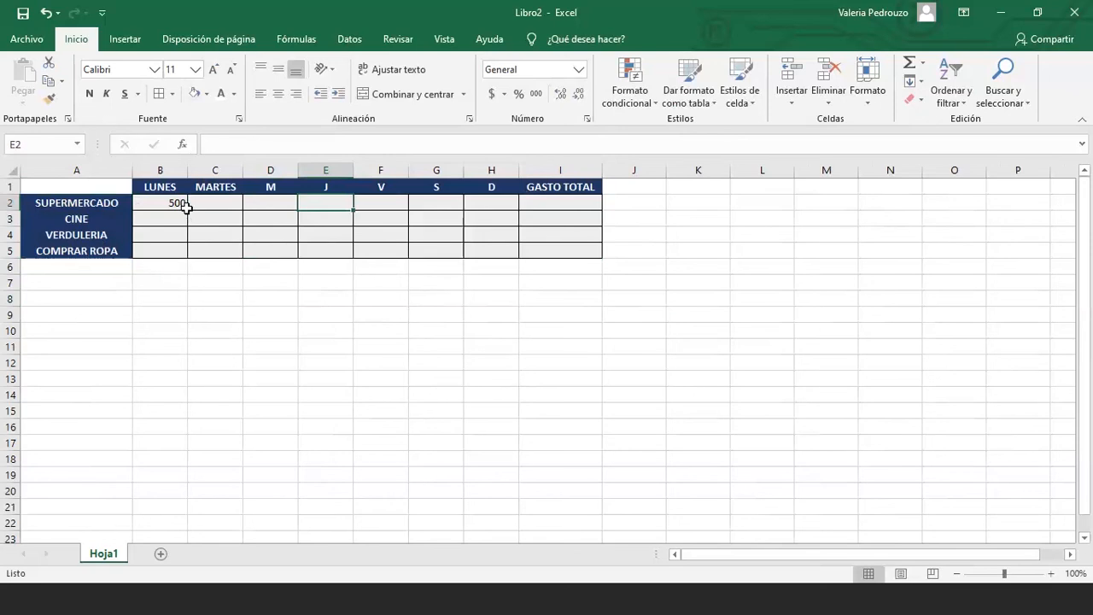
type("2500")
key("Return")
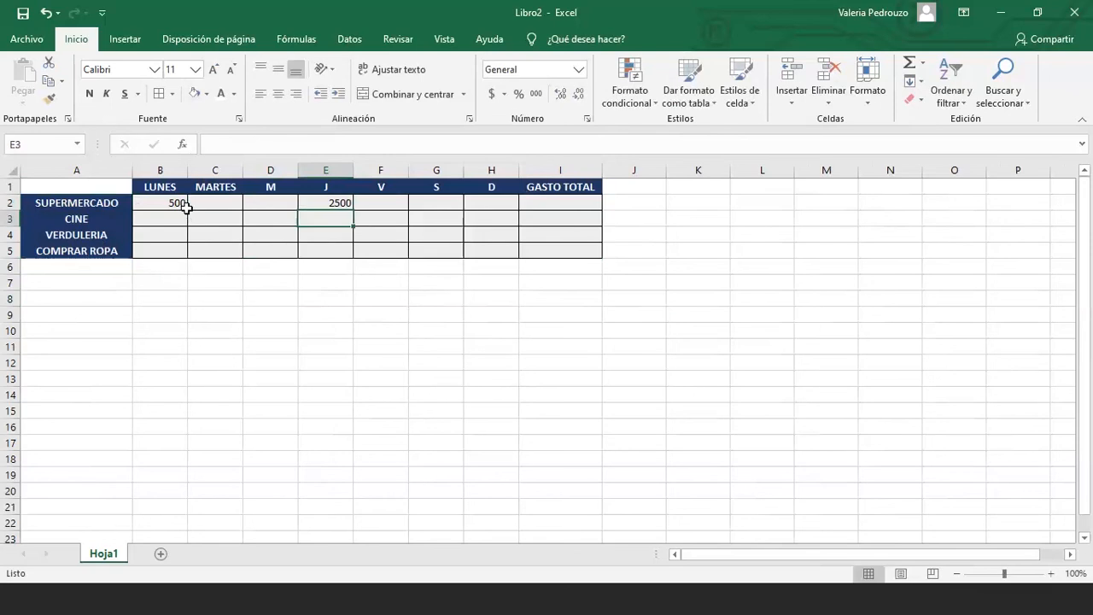
Type 3000 in I2, then clear it so the total stays empty
left_click(531, 209)
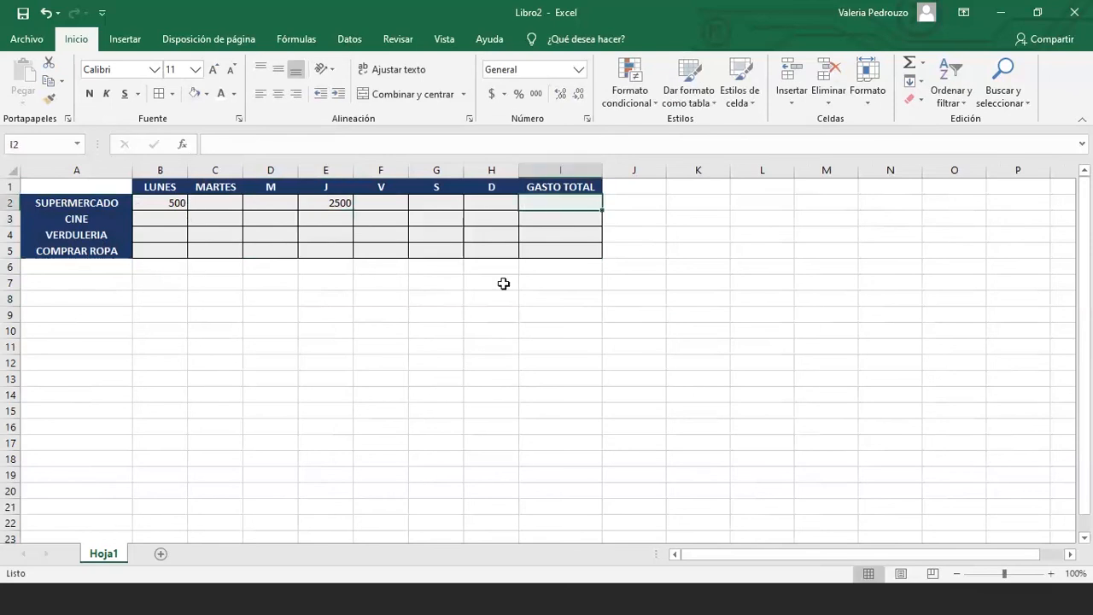
type("3000")
key("BackSpace")
key("BackSpace")
key("BackSpace")
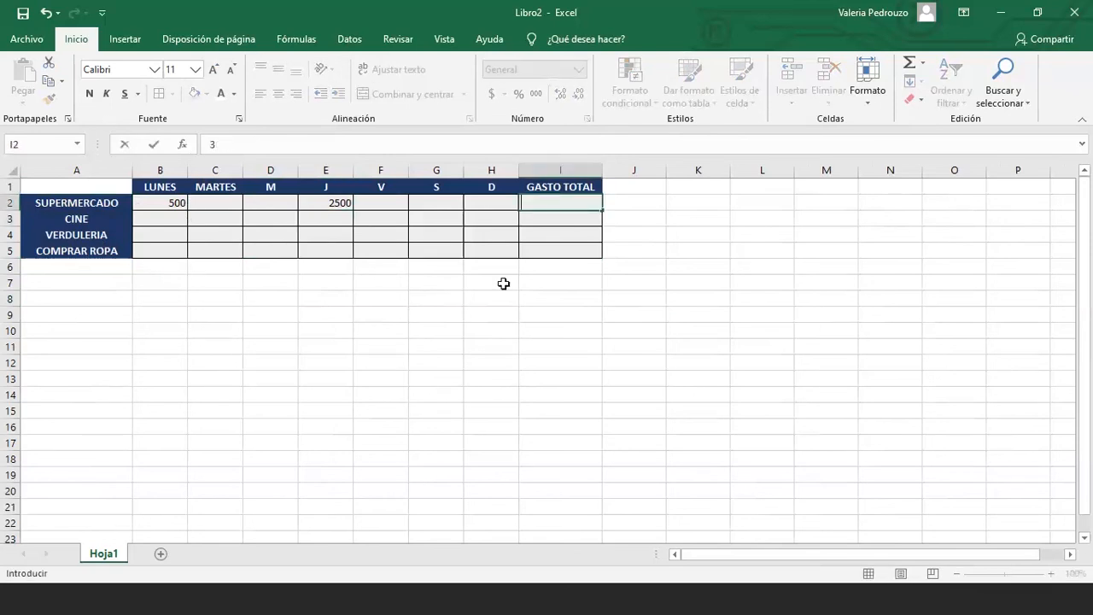
key("BackSpace")
key("Escape")
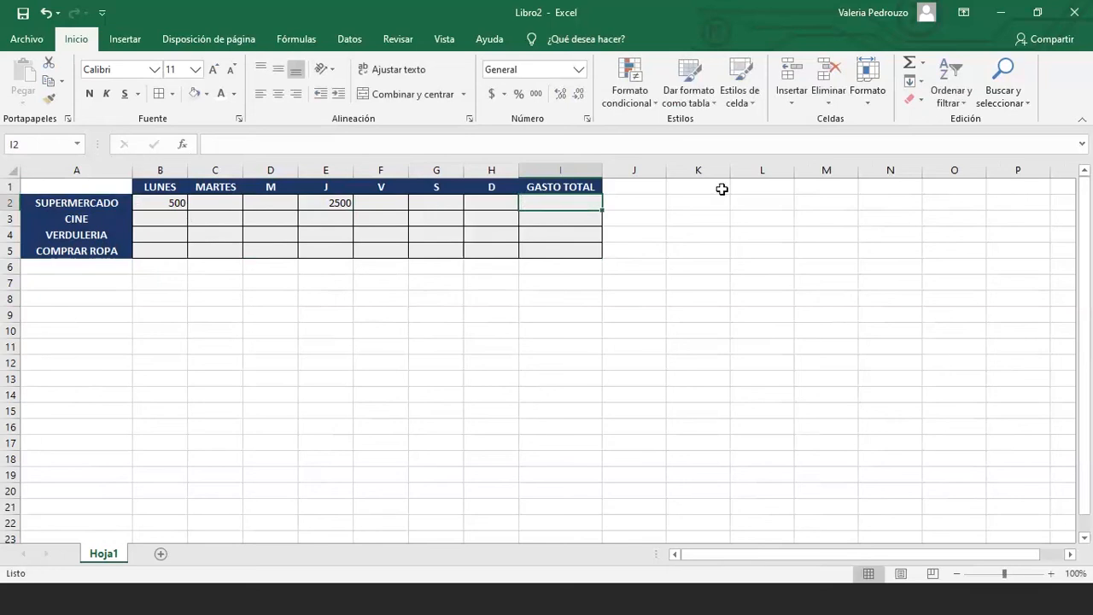
left_click(923, 64)
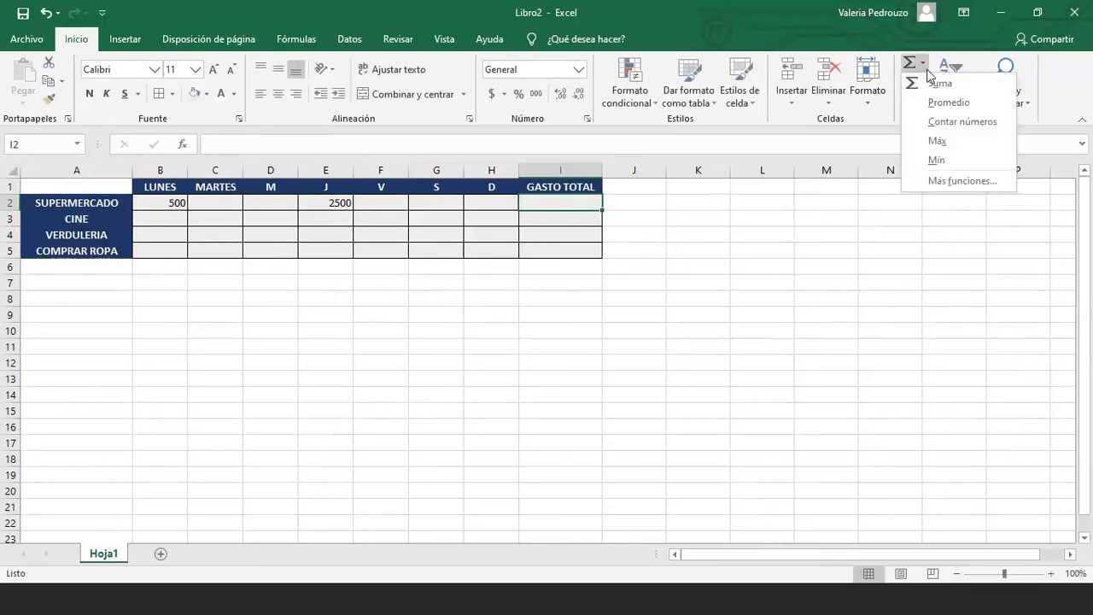
Insert a Suma from the AutoSum list into I2, building =SUMA(E2:H2)
key("Escape")
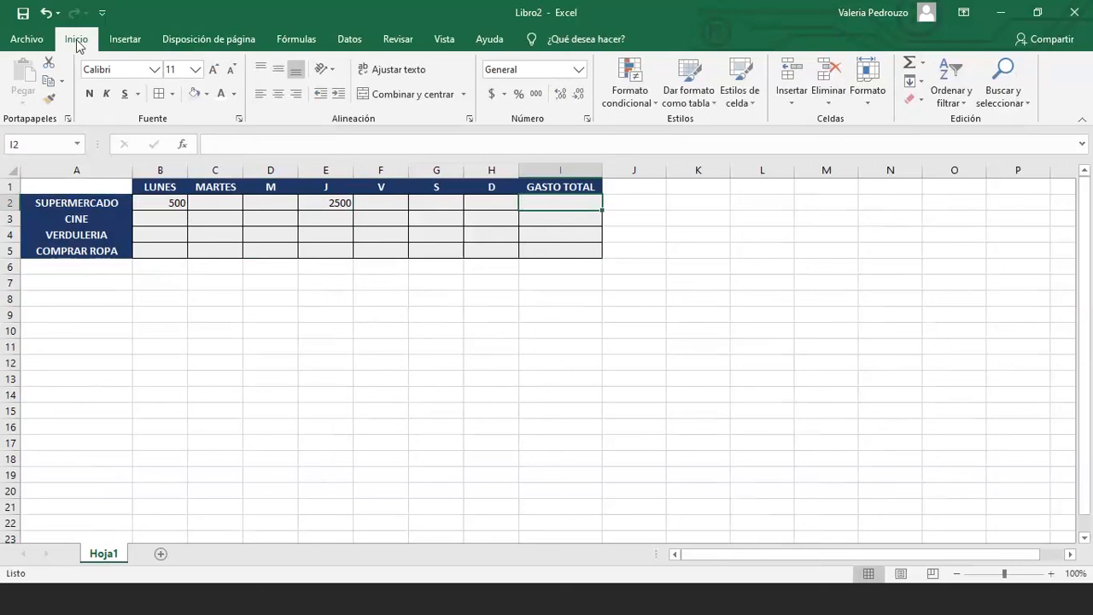
left_click(925, 65)
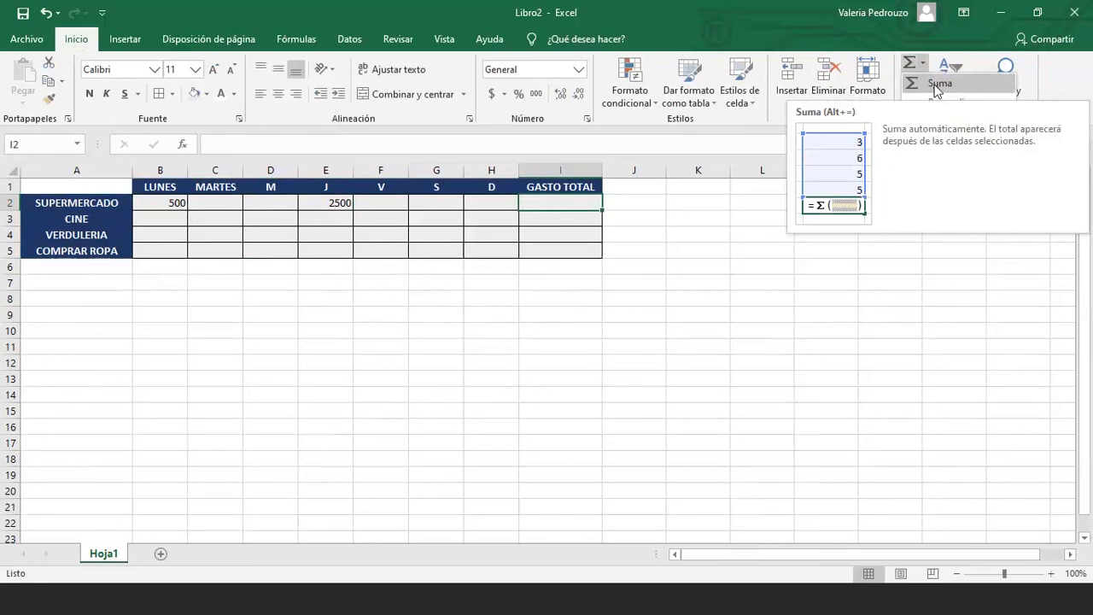
left_click(937, 92)
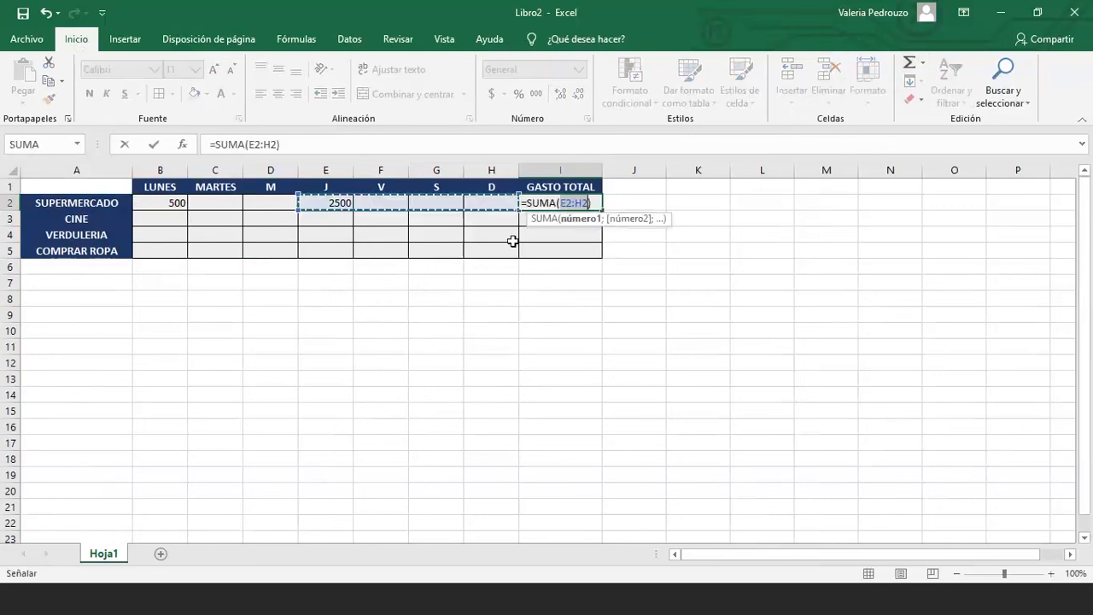
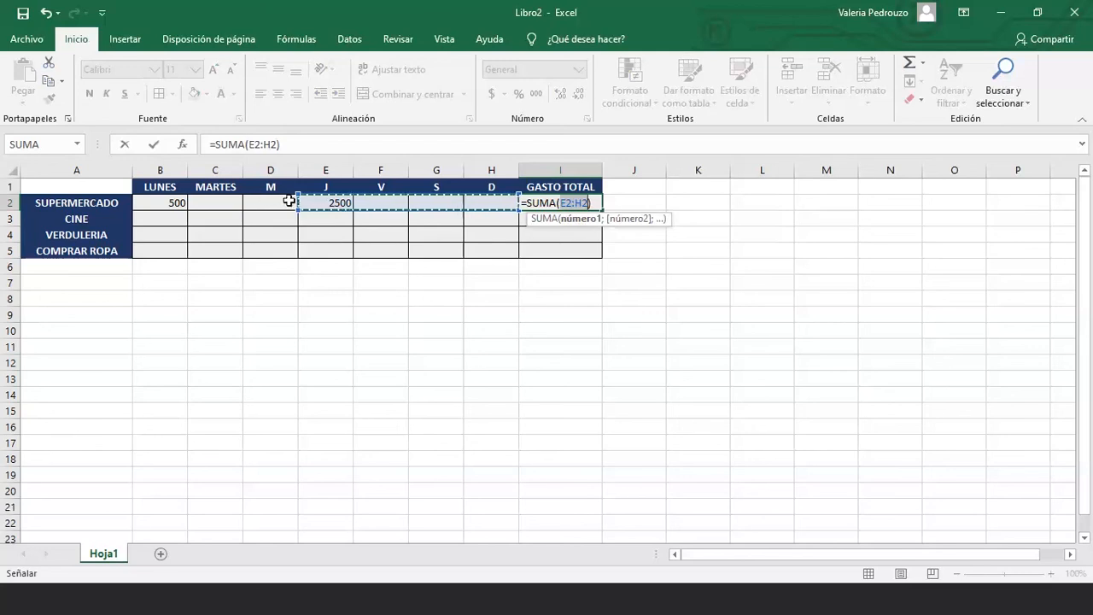
Finish I2's SUMA over SUPERMERCADO's B2:H2 so the total shows 3000
left_click_drag(161, 202, 478, 200)
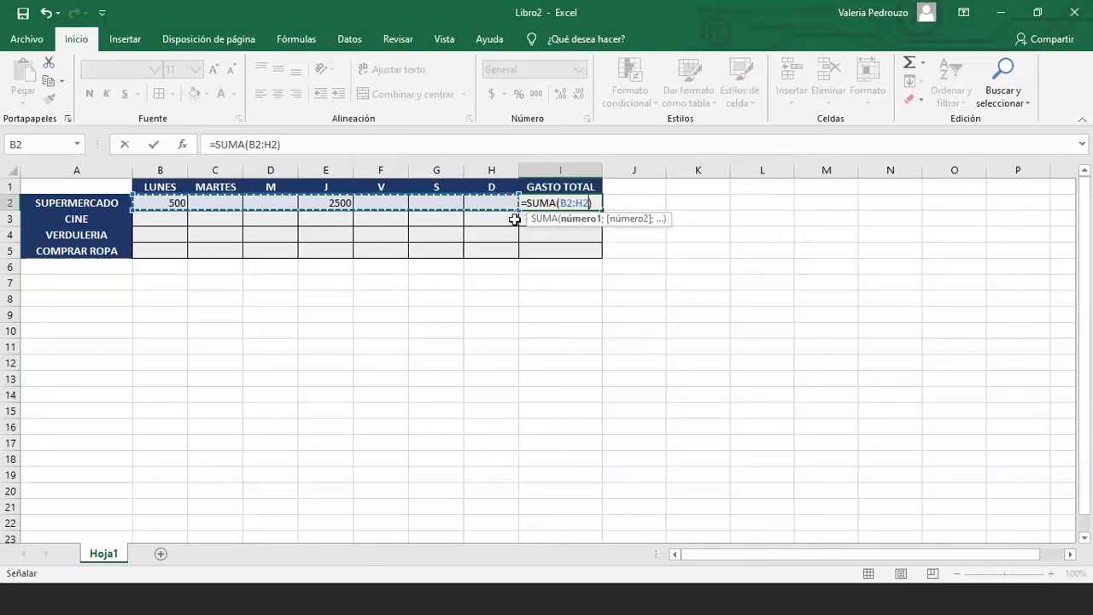
key("Return")
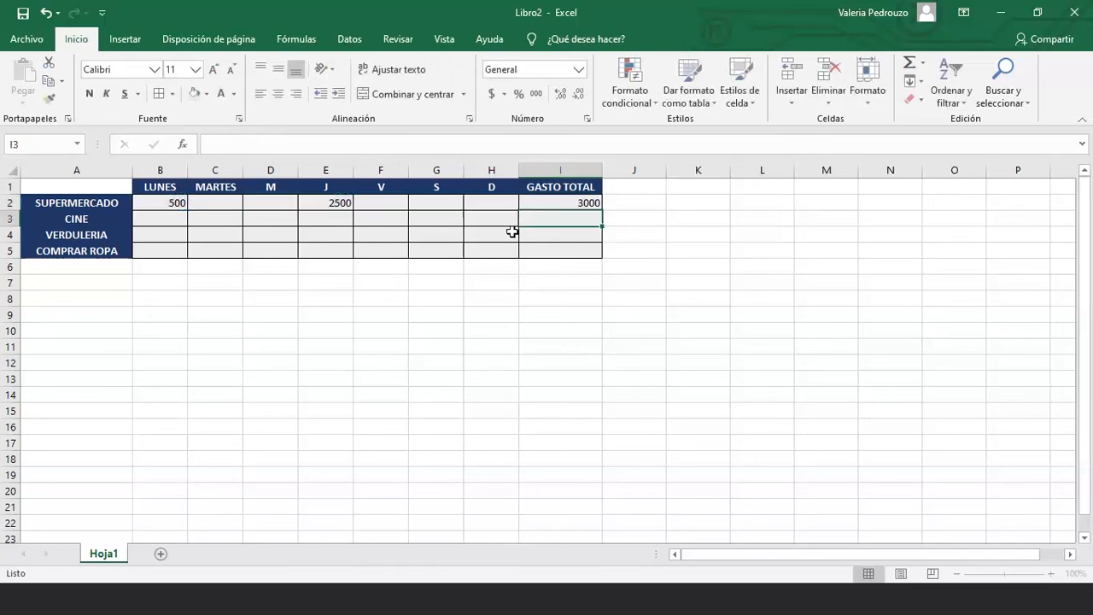
left_click(558, 205)
Enter 200 in D2 and change E2 from 2500 to 700, then check the I2 total
left_click(318, 203)
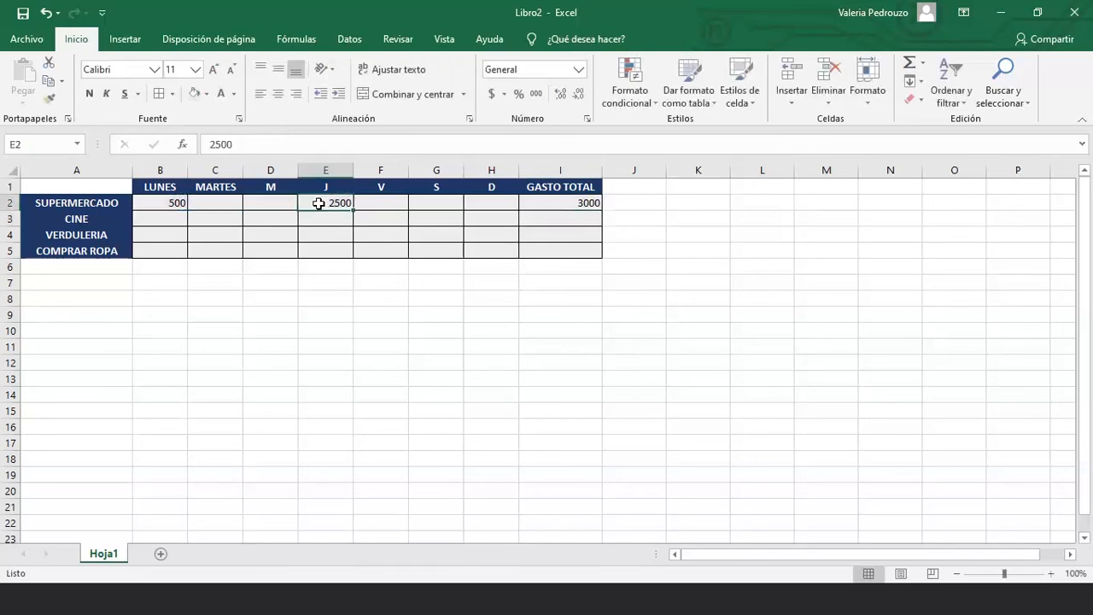
left_click(285, 203)
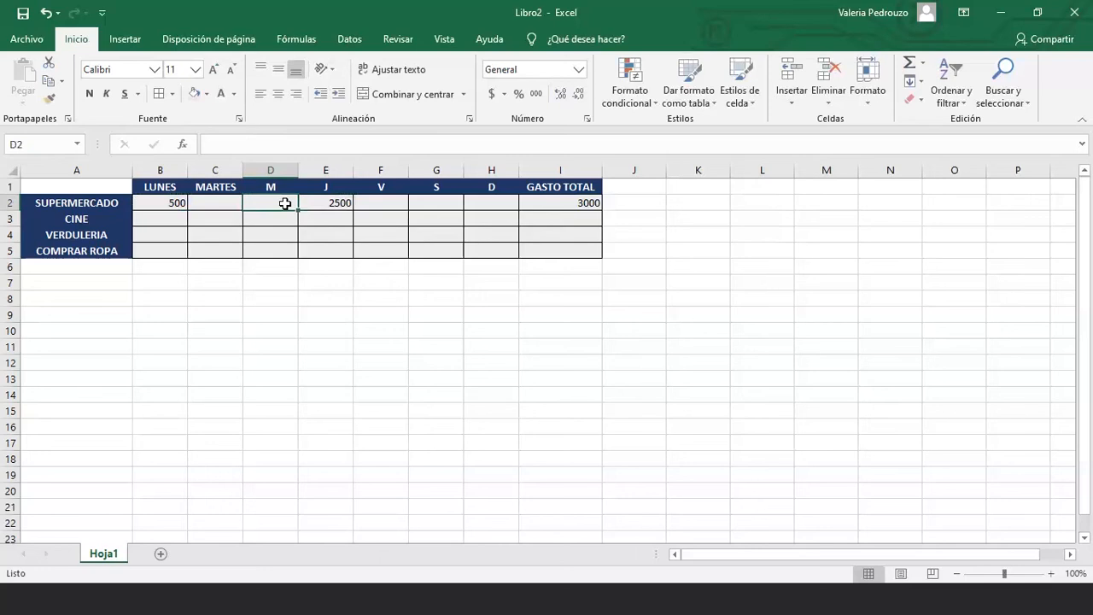
type("200")
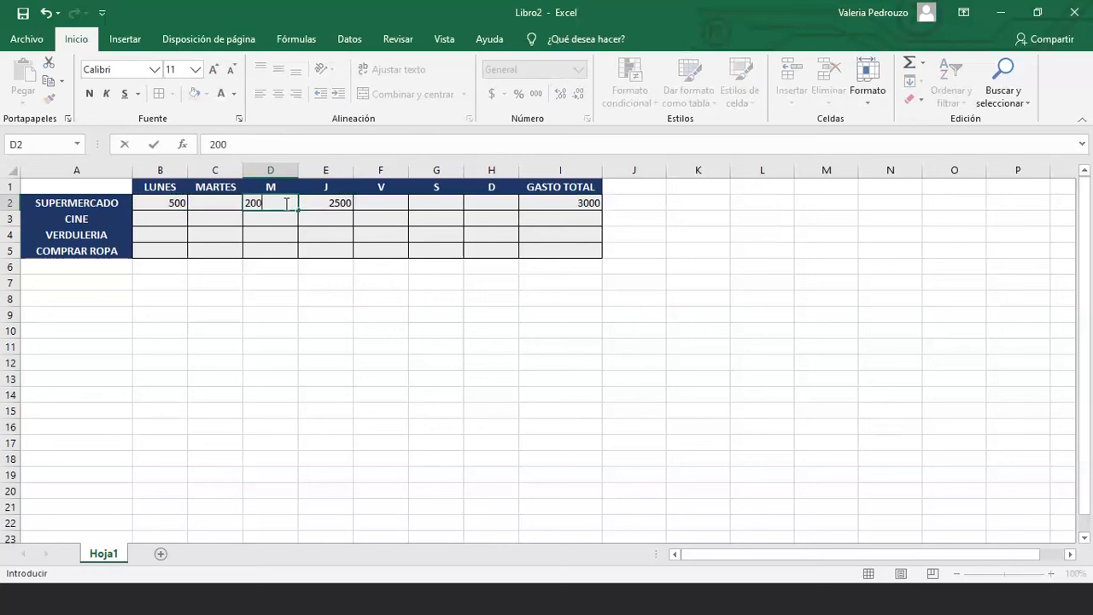
key("Return")
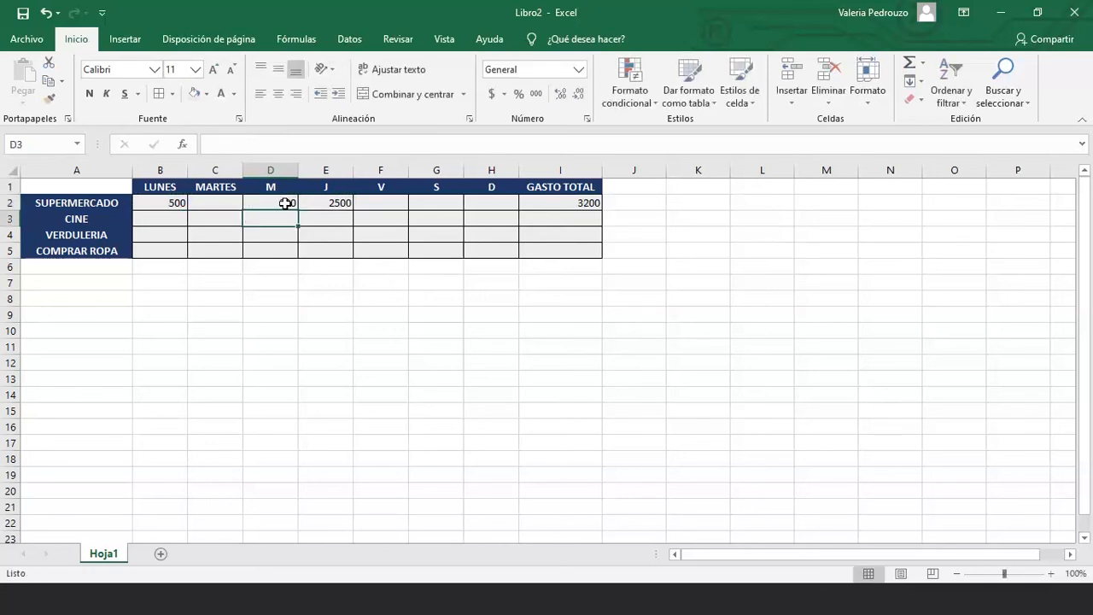
key("Right")
key("Right")
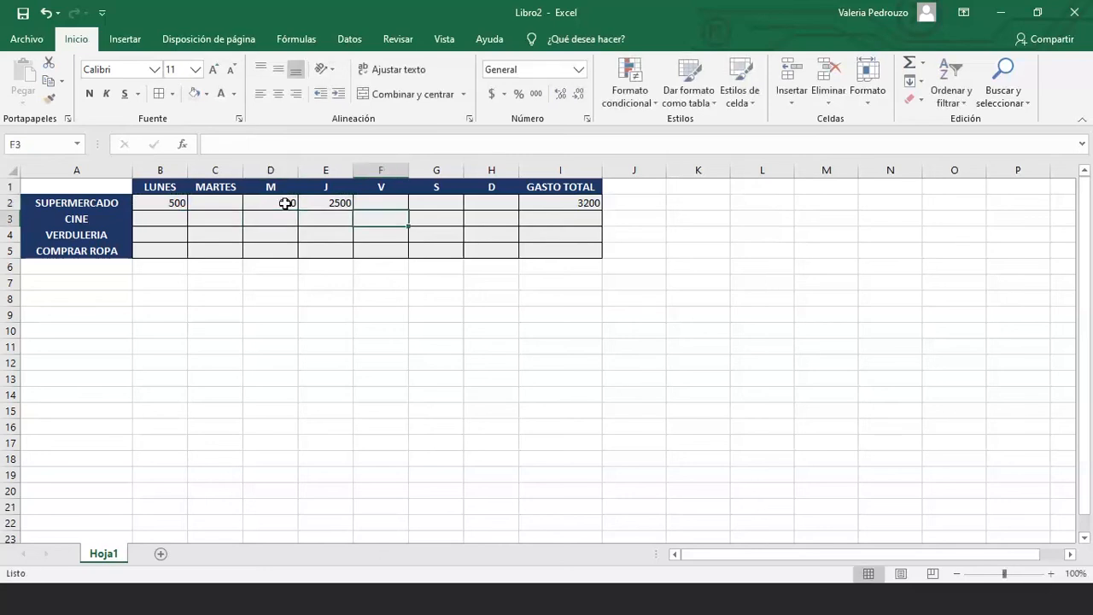
key("Right")
key("Right")
key("Right")
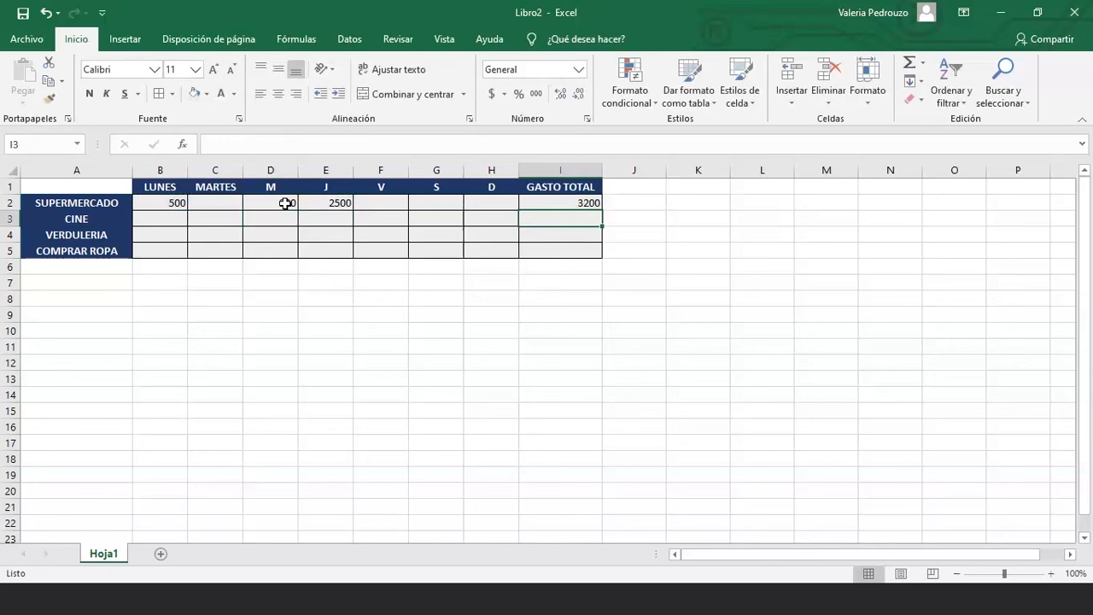
key("Up")
key("Left")
key("Left")
key("Left")
key("Left")
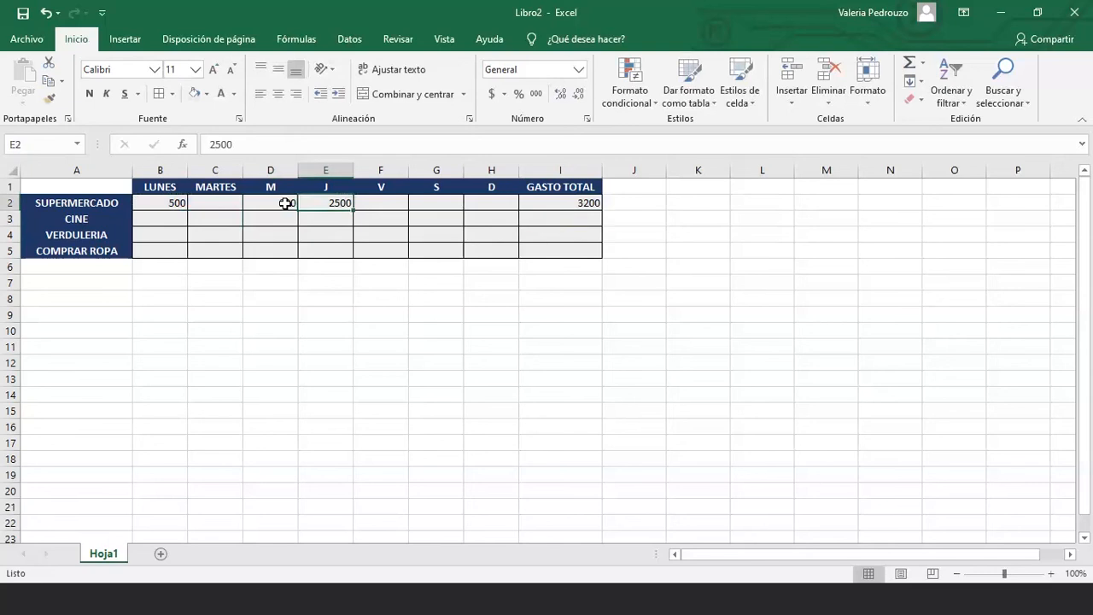
type("700")
key("Return")
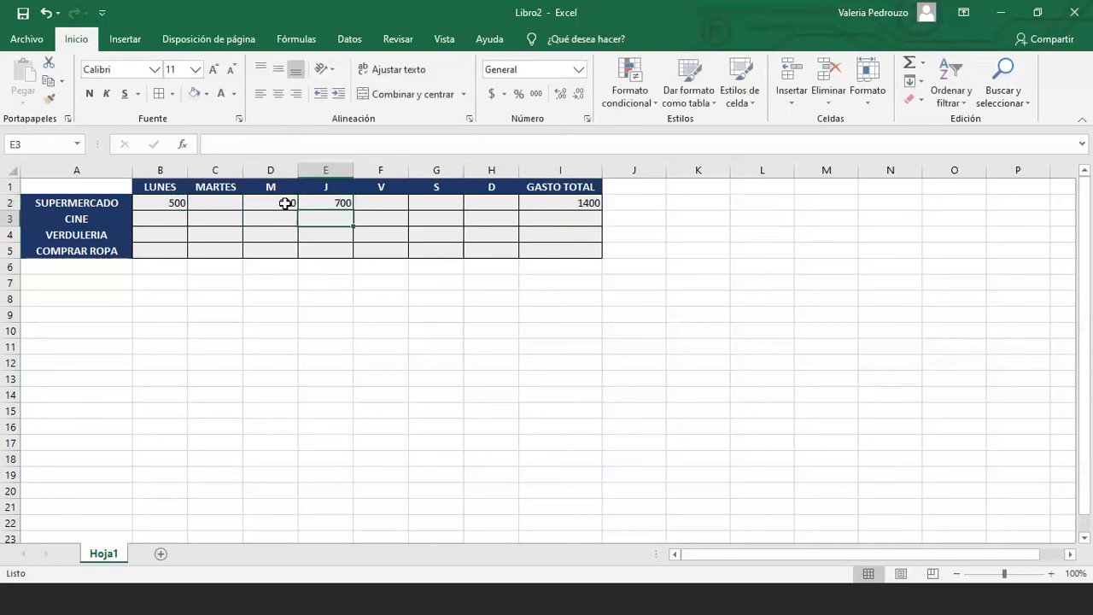
left_click(550, 205)
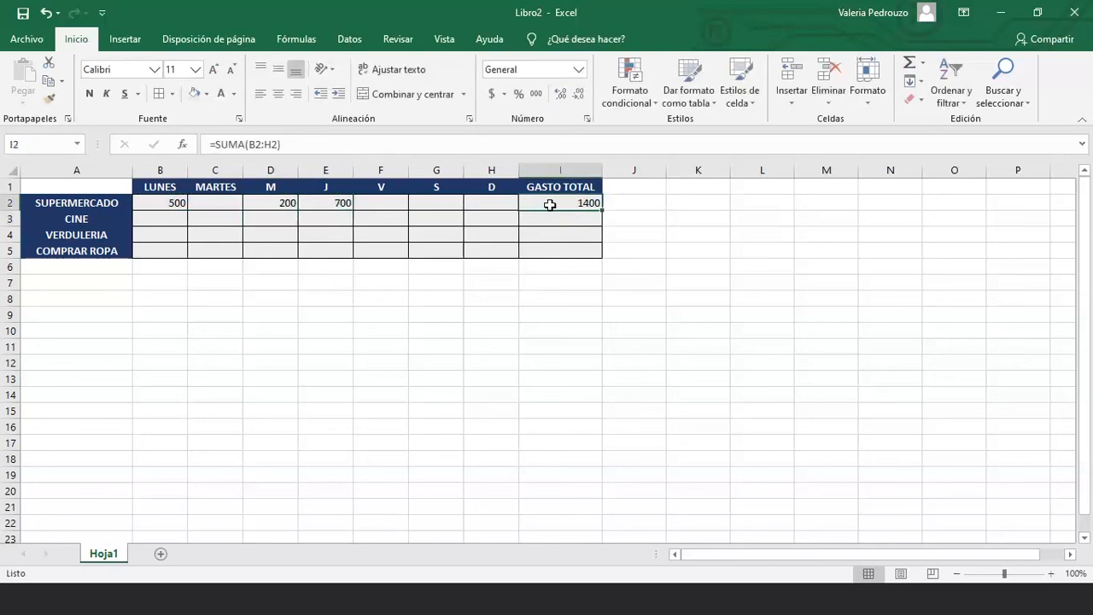
left_click(265, 143)
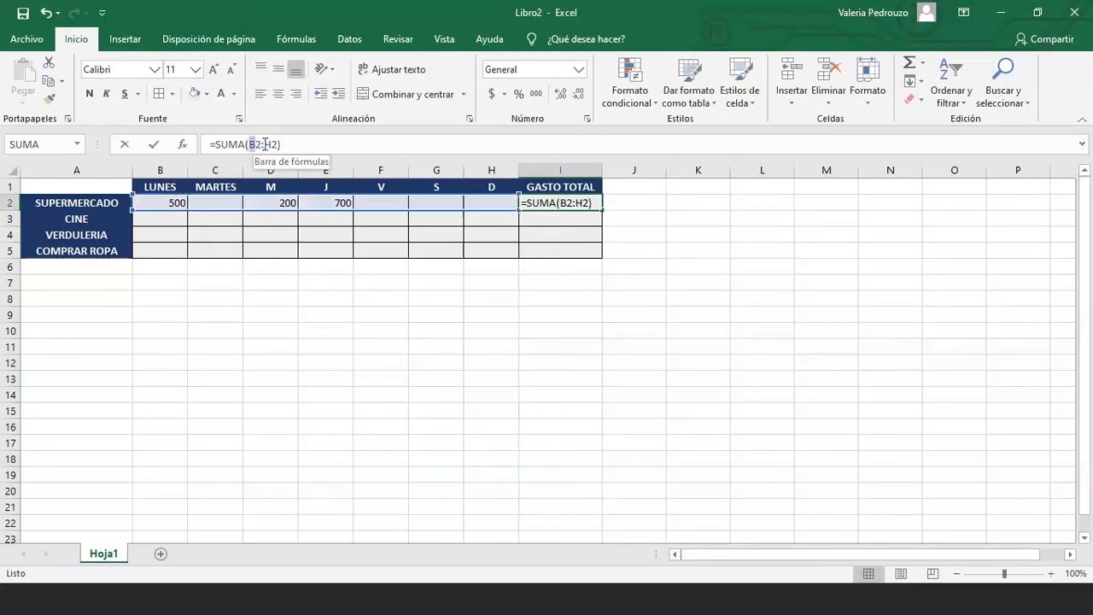
double_click(265, 144)
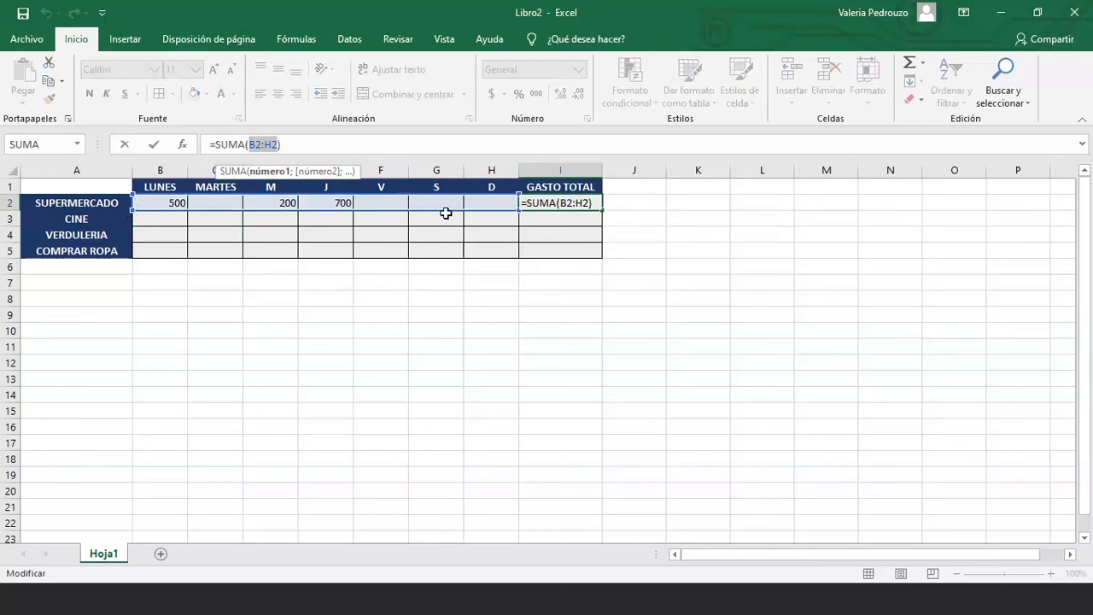
key("ctrl+Return")
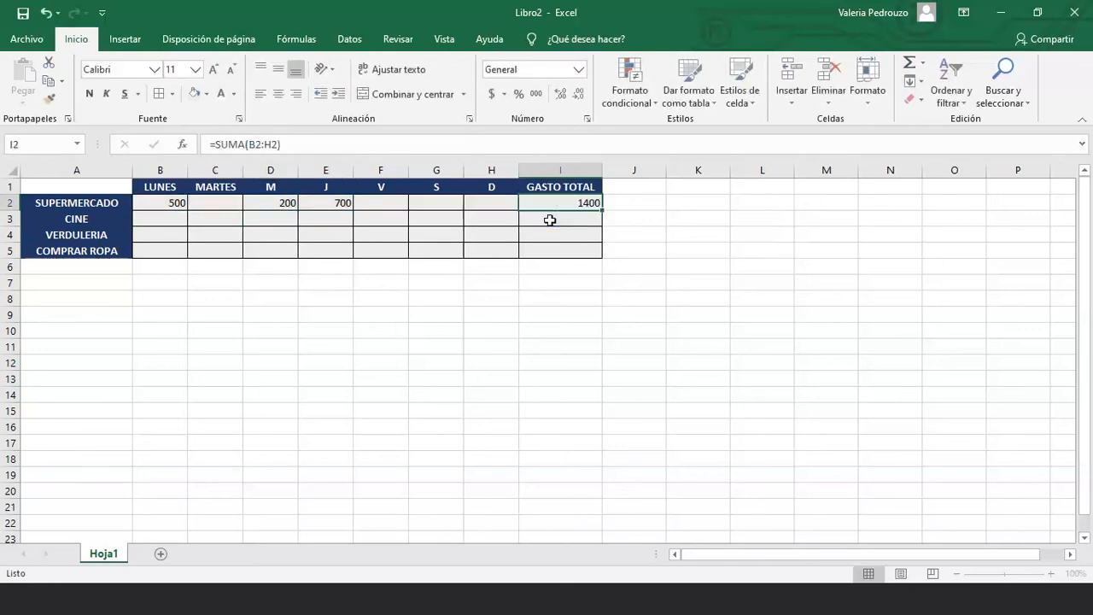
left_click(551, 221)
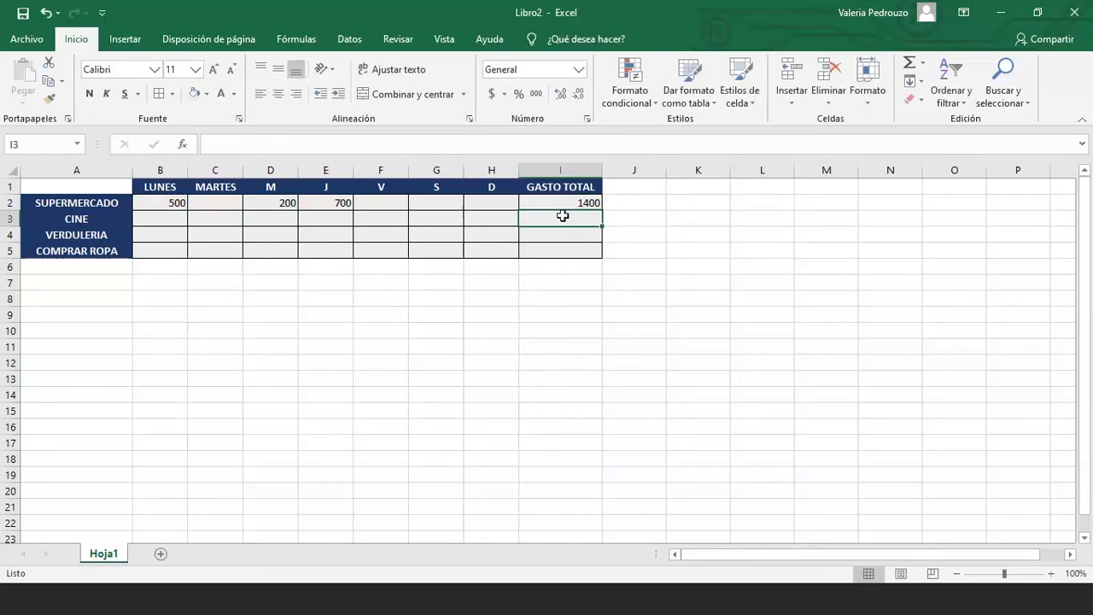
Insert an AutoSum total =SUMA(B3:H3) for CINE in I3
left_click(923, 64)
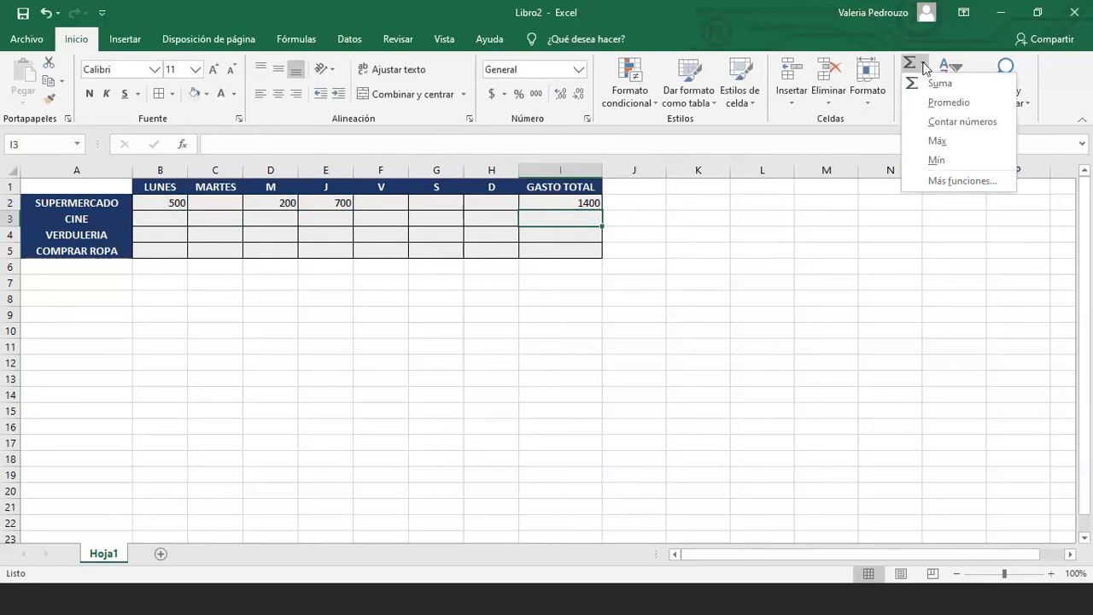
left_click(939, 84)
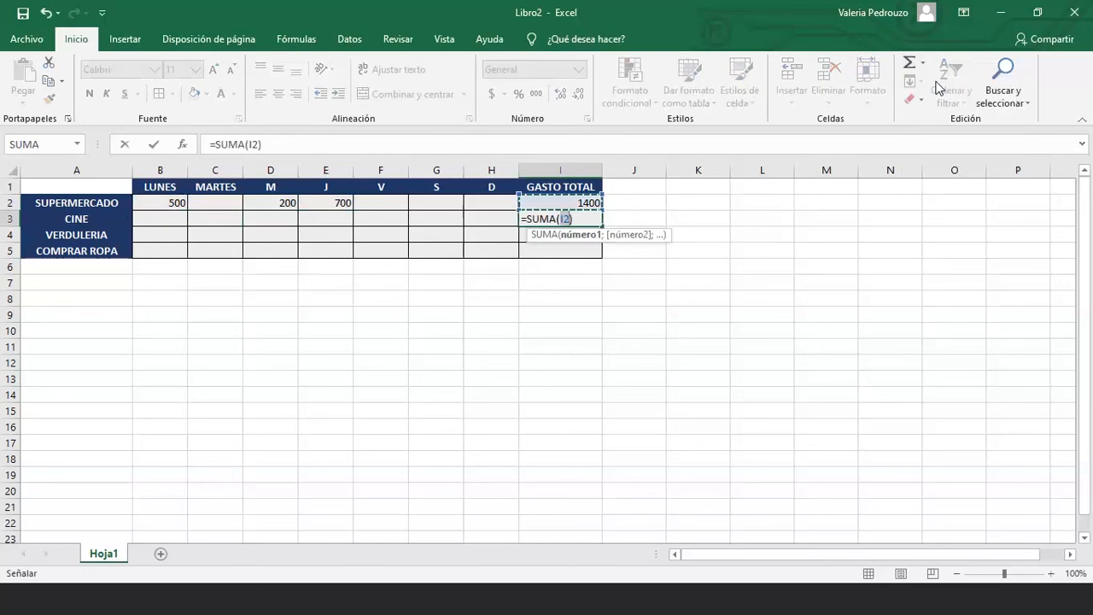
left_click_drag(164, 219, 491, 220)
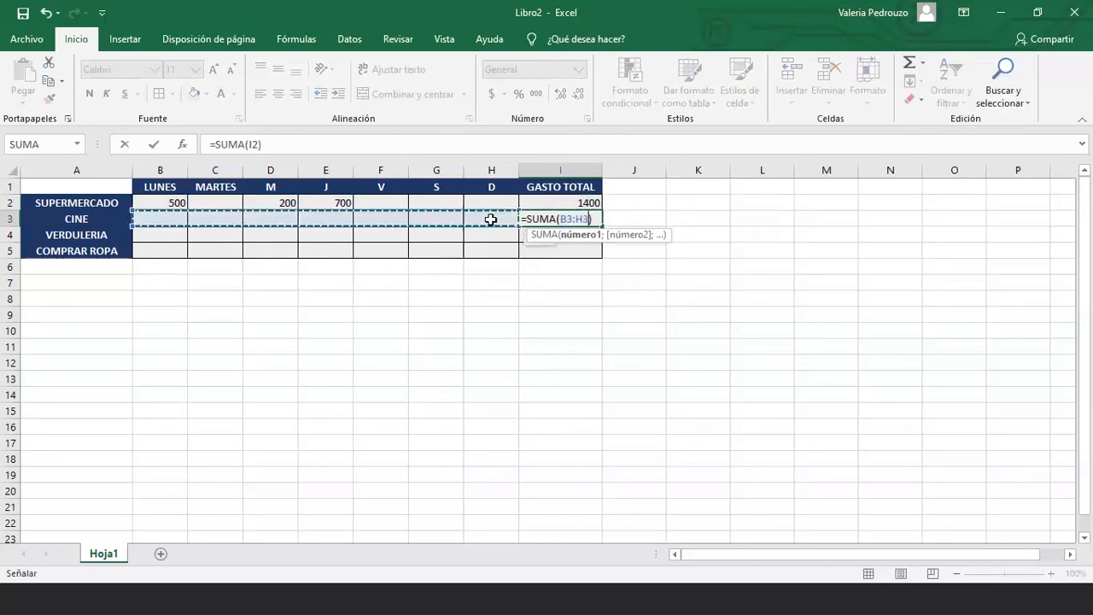
key("Return")
left_click(564, 217)
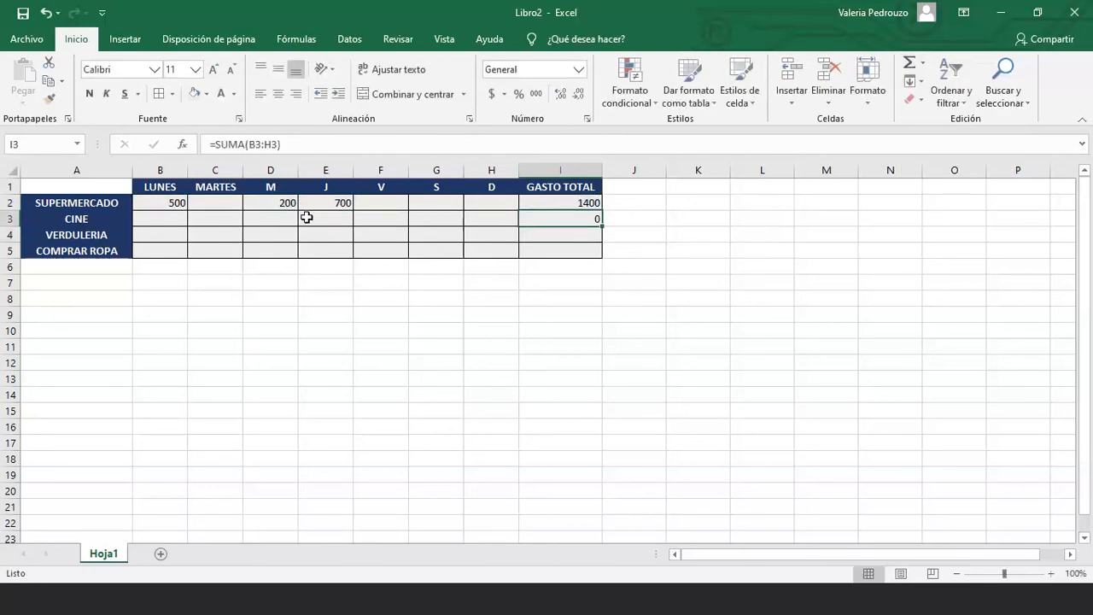
Fill CINE's row with 200 in C3 and 400 in E3, F3 and G3
left_click(231, 220)
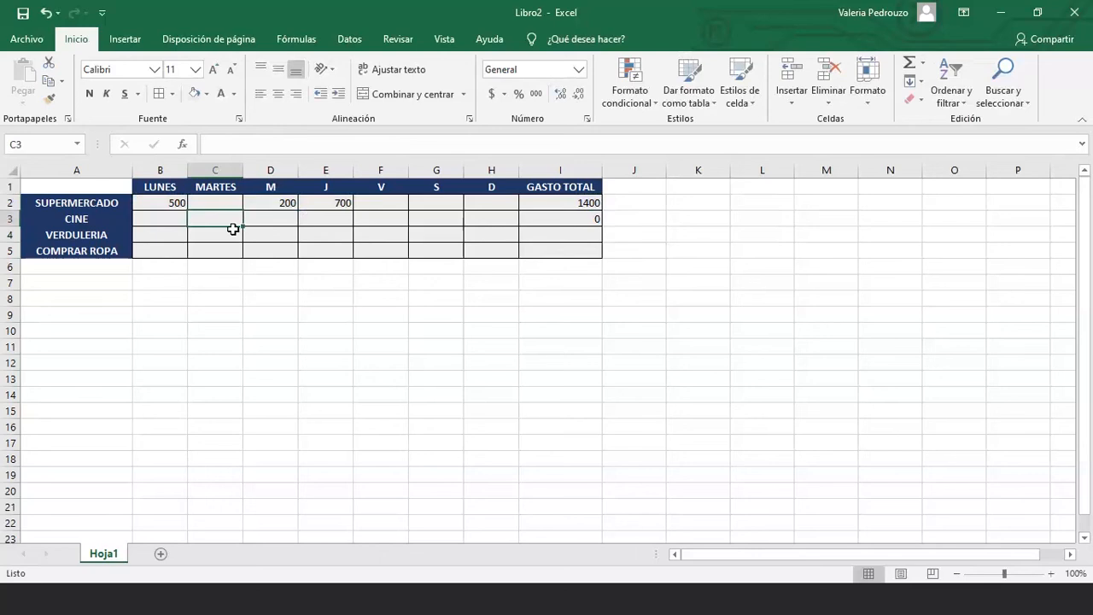
type("200")
key("Return")
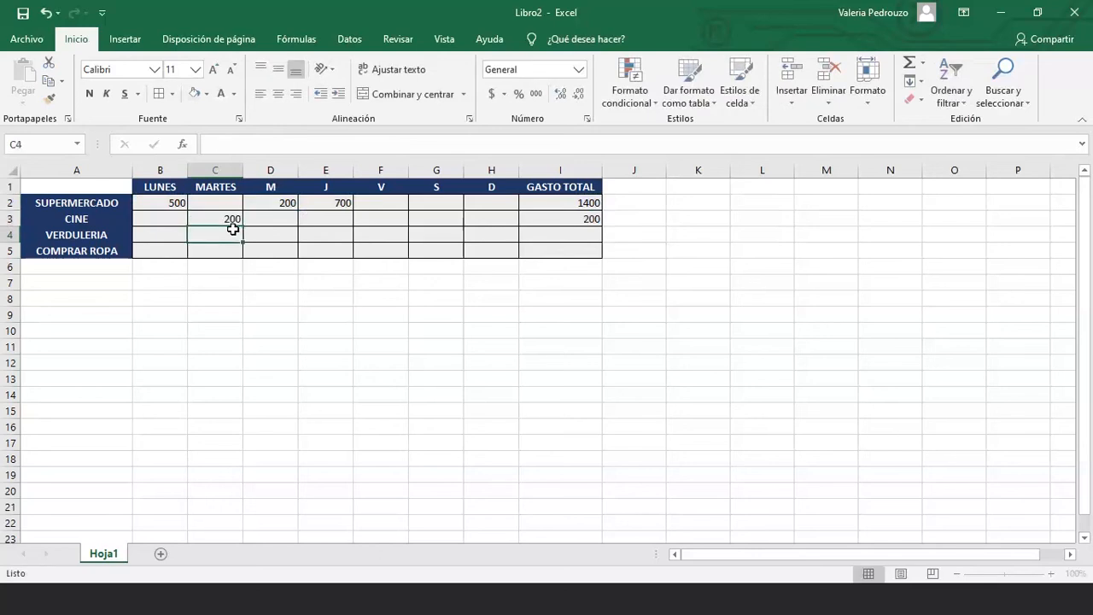
key("Up")
key("Right")
key("Right")
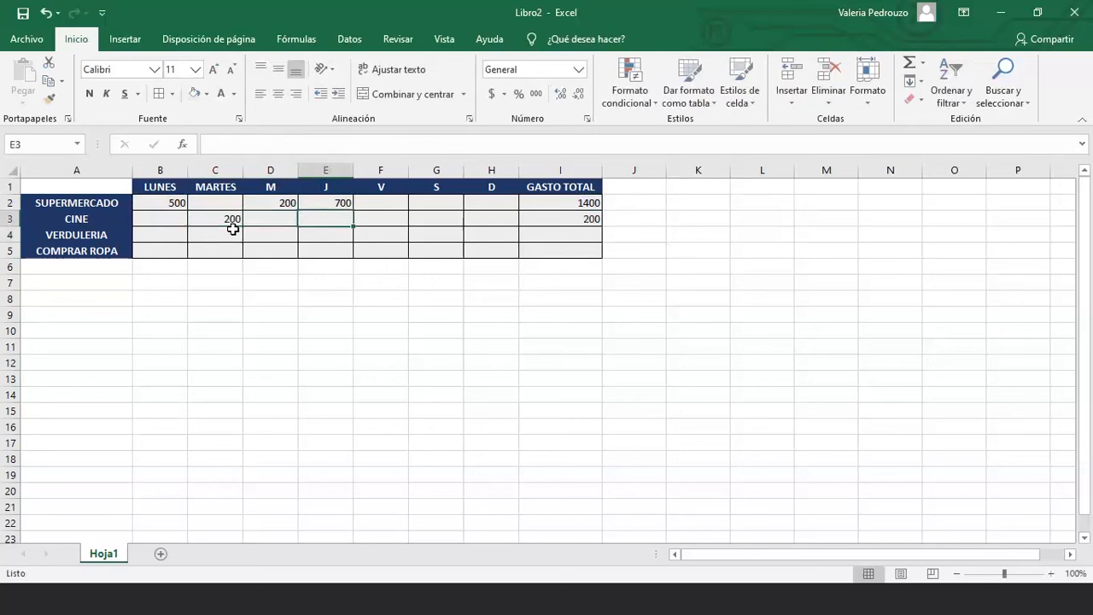
type("400")
key("Return")
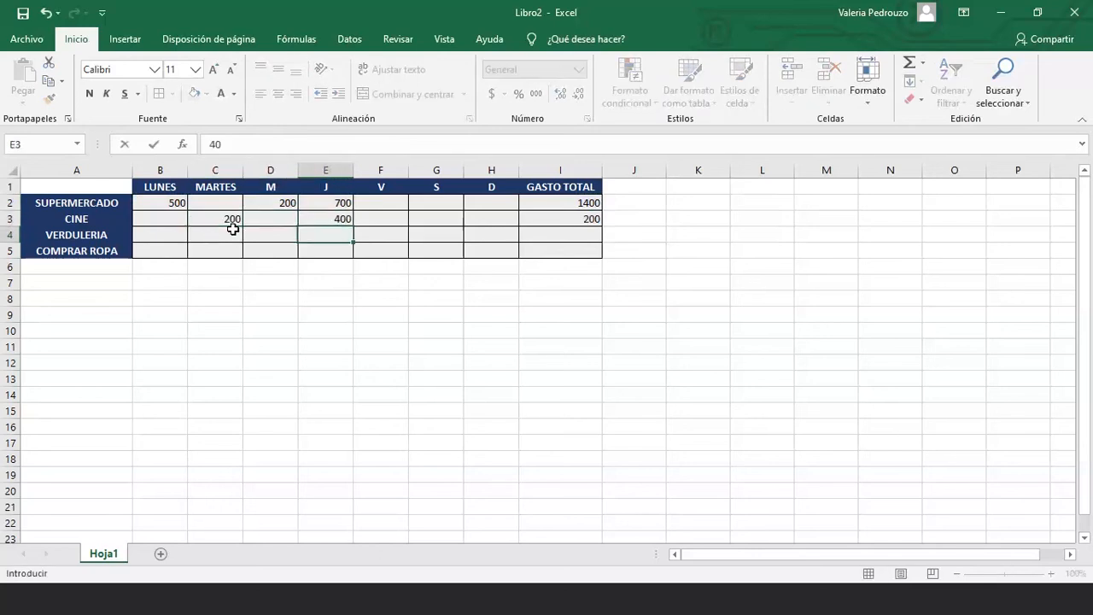
key("Up")
key("Right")
type("400")
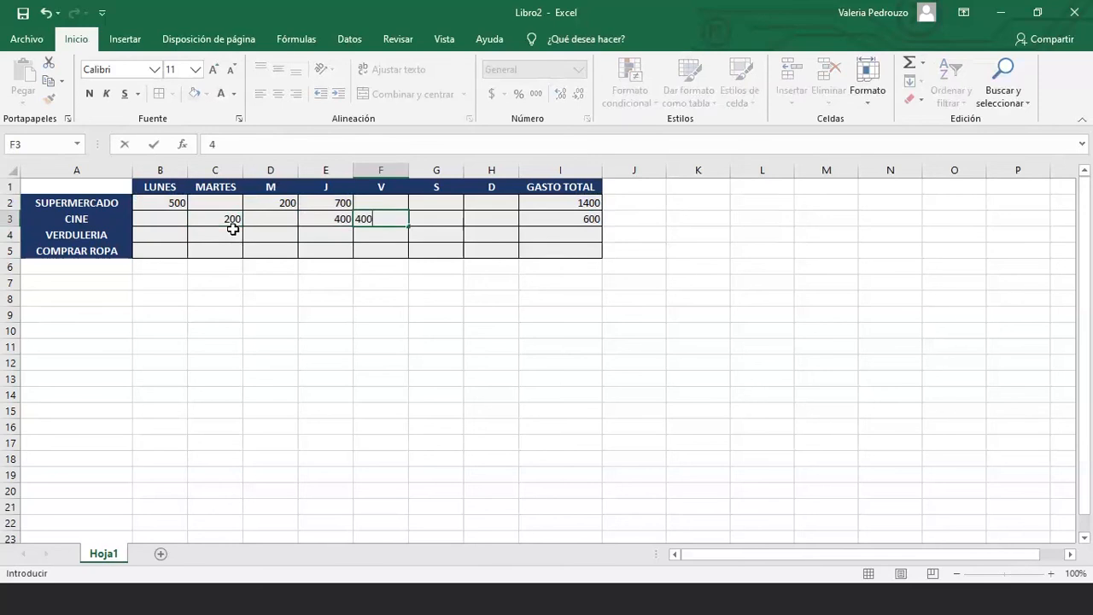
key("Return")
key("Up")
key("Right")
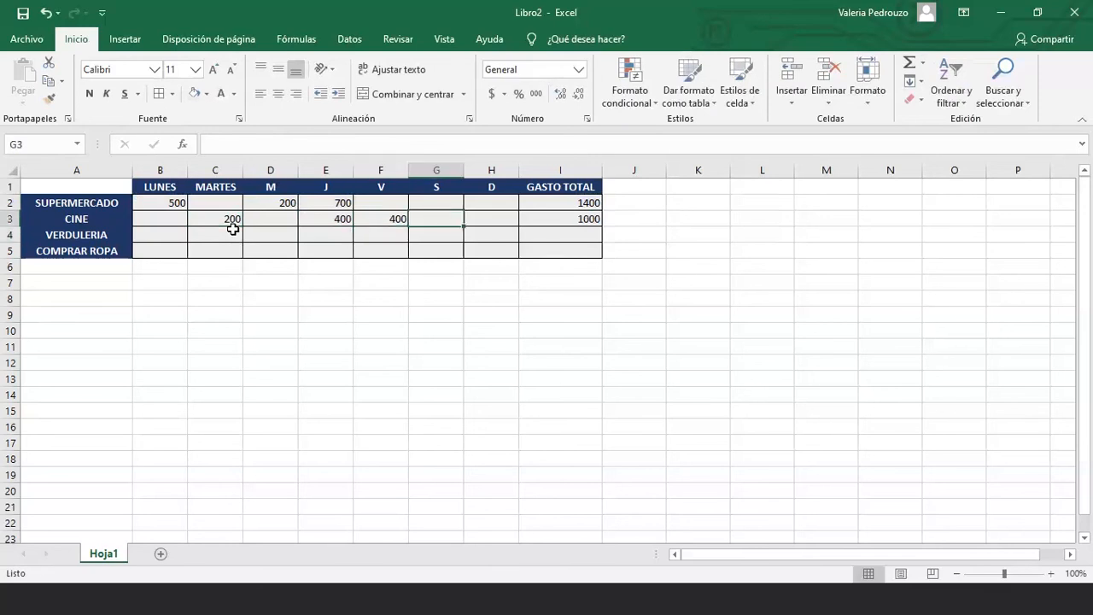
type("400")
key("Return")
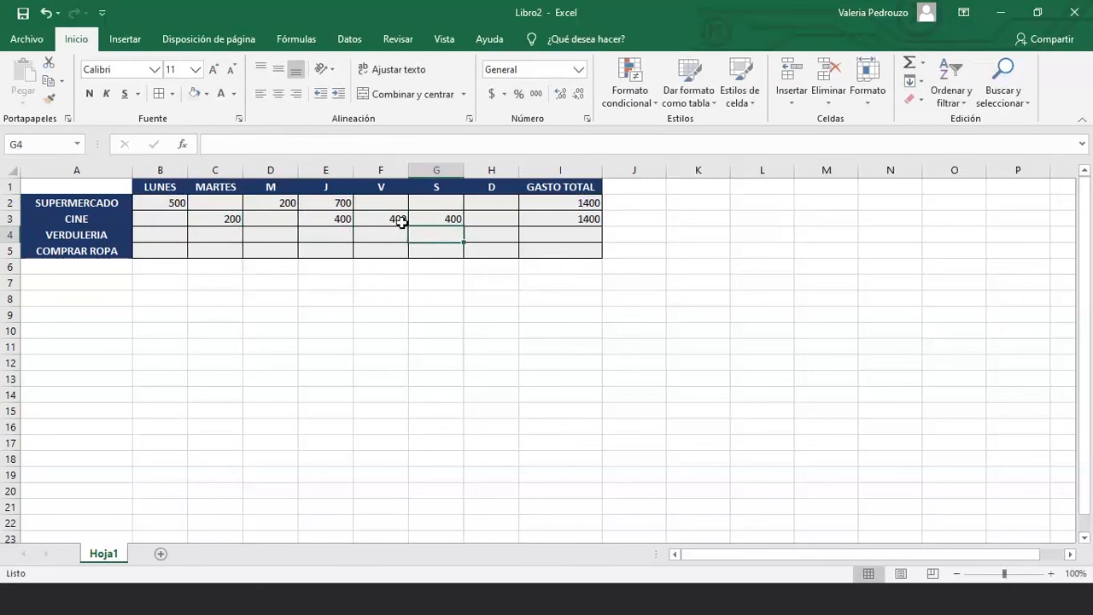
Enter 400 in CINE's M cell D3, bringing its total to 1800
left_click(442, 219)
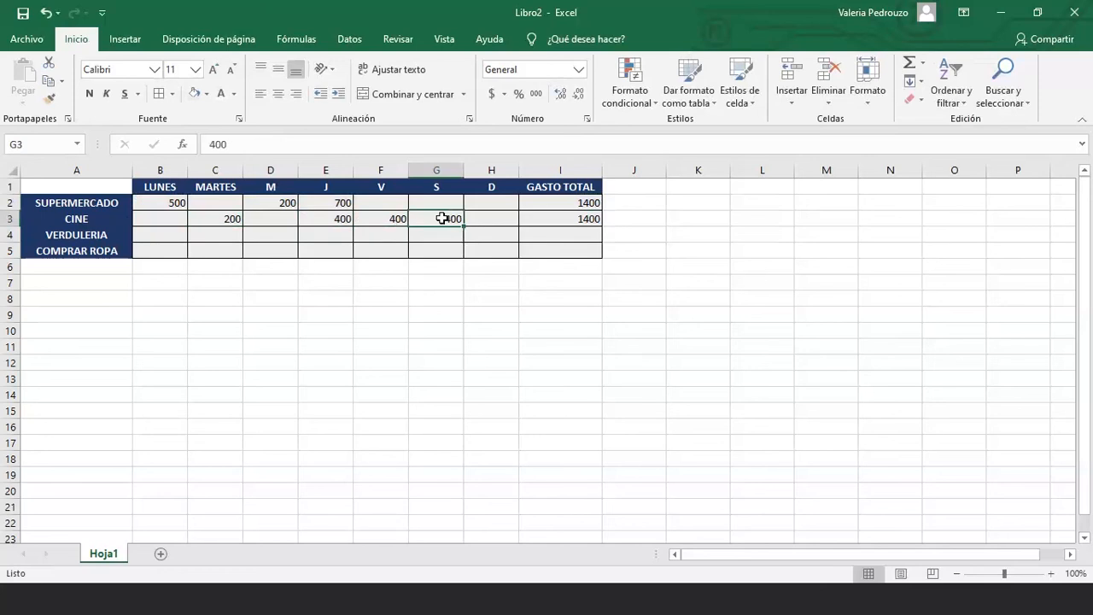
key("shift+Left")
key("shift+Left")
left_click(576, 219)
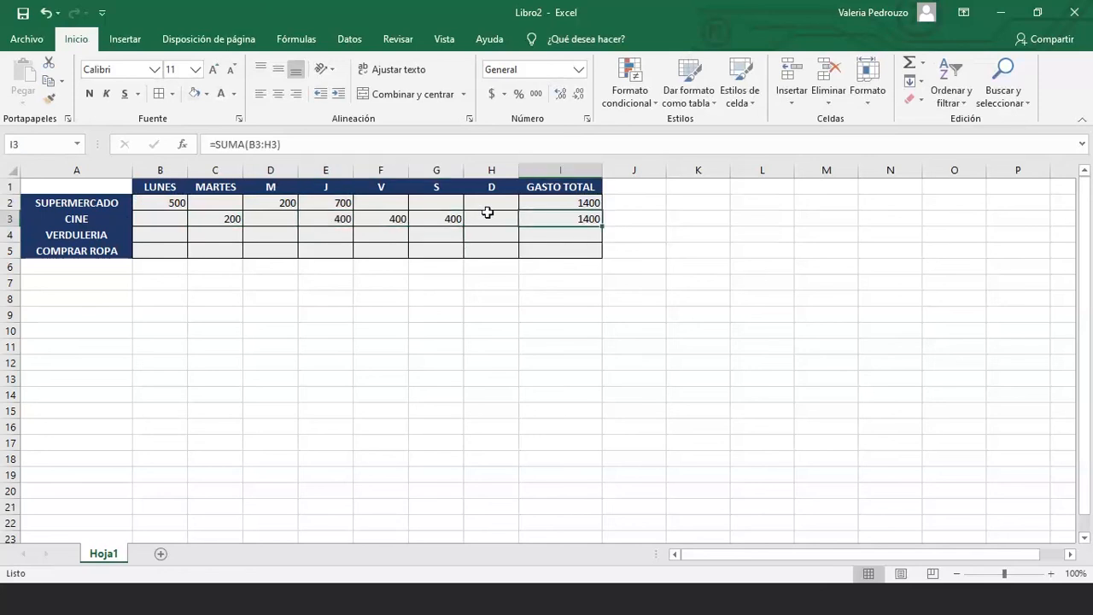
left_click(270, 219)
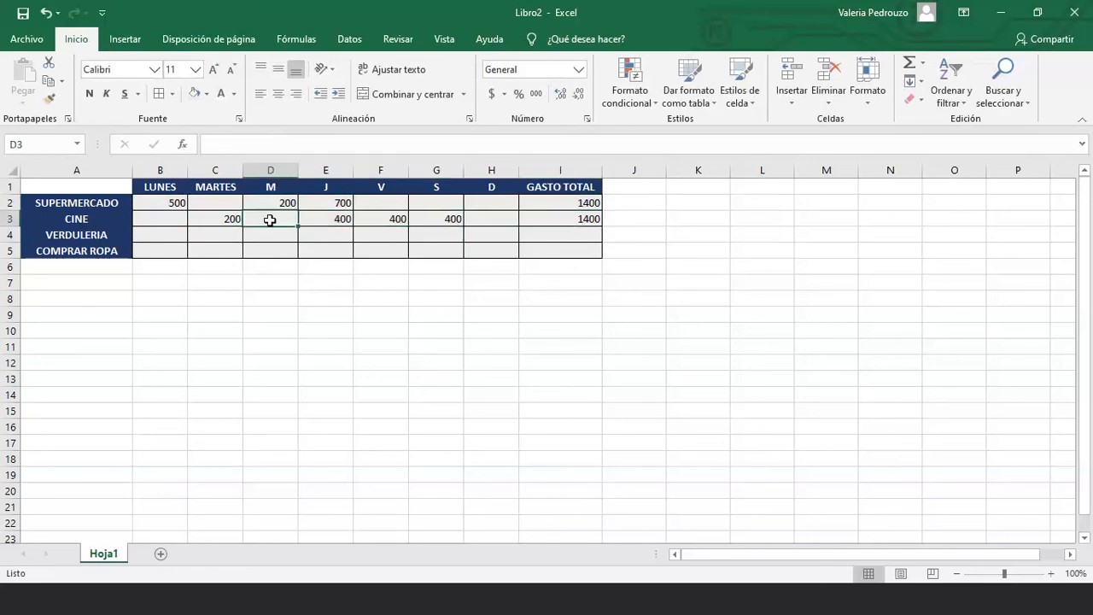
type("400")
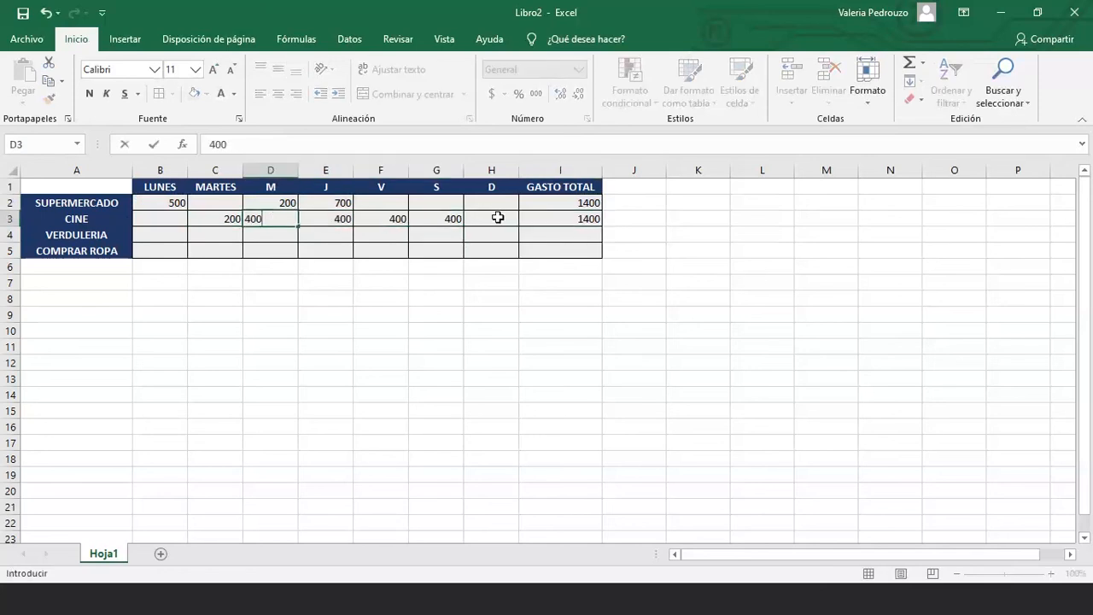
key("Return")
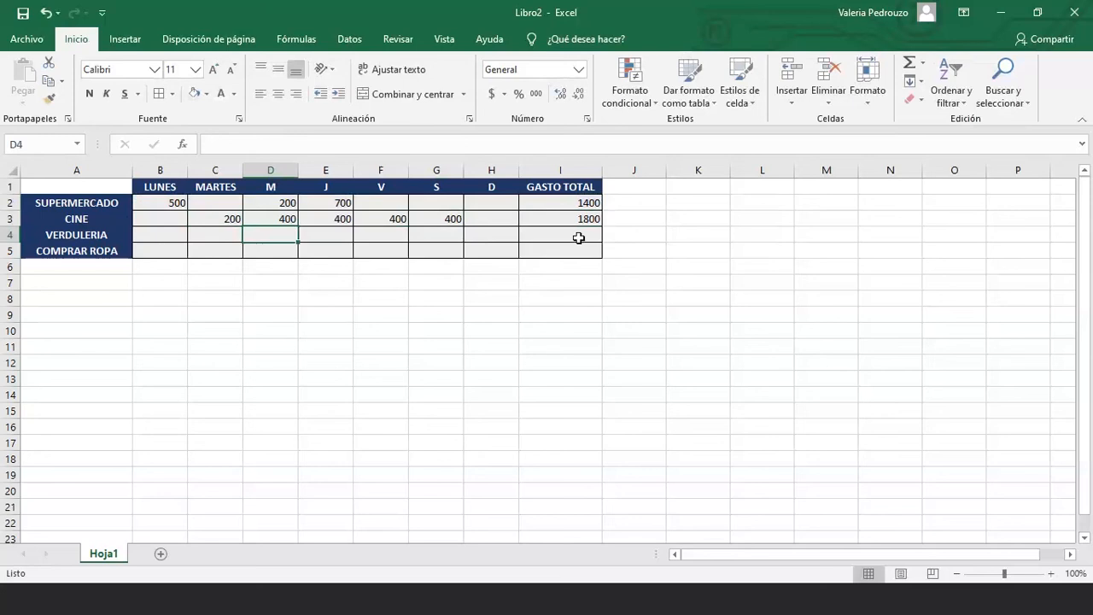
Enter VERDULERIA's amounts: 2200 in B4, 200 in D4 and 50 in F4
left_click(534, 237)
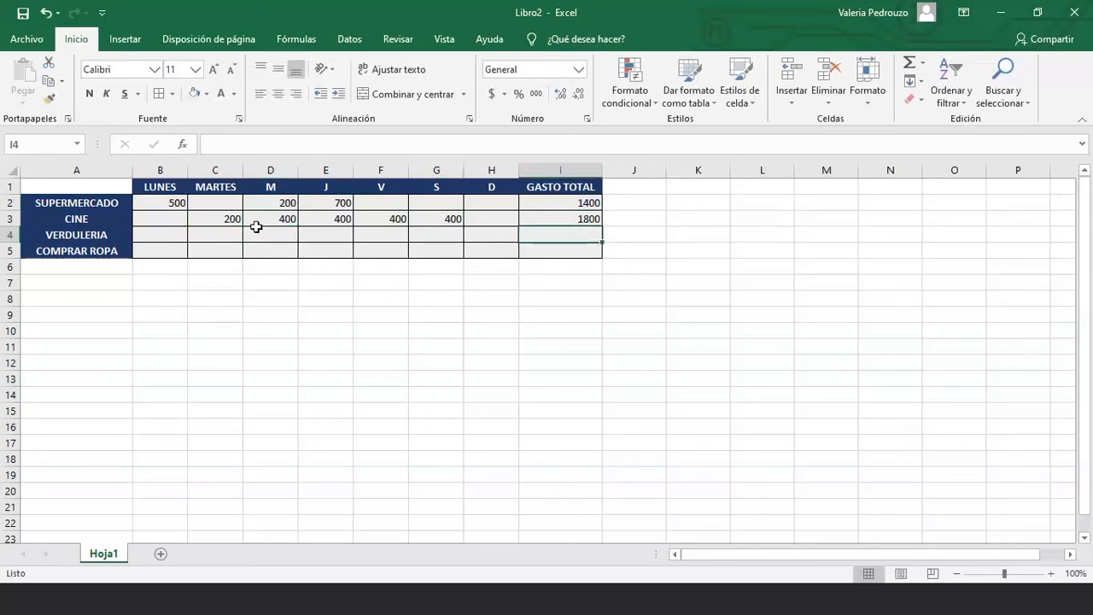
left_click(229, 236)
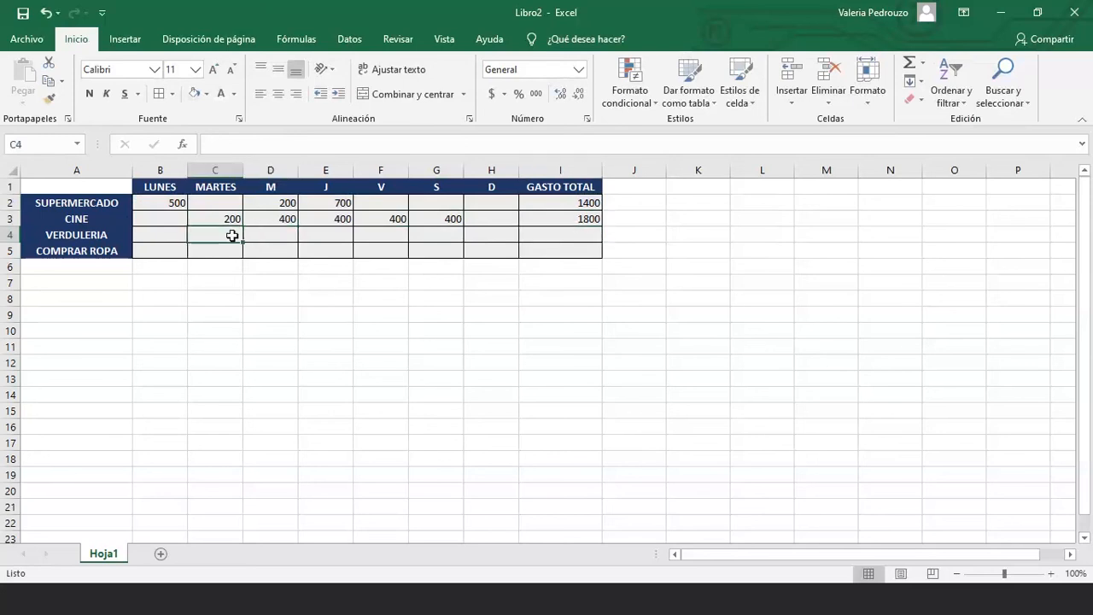
left_click(178, 237)
type("2200")
key("Return")
key("Up")
key("Right")
key("Right")
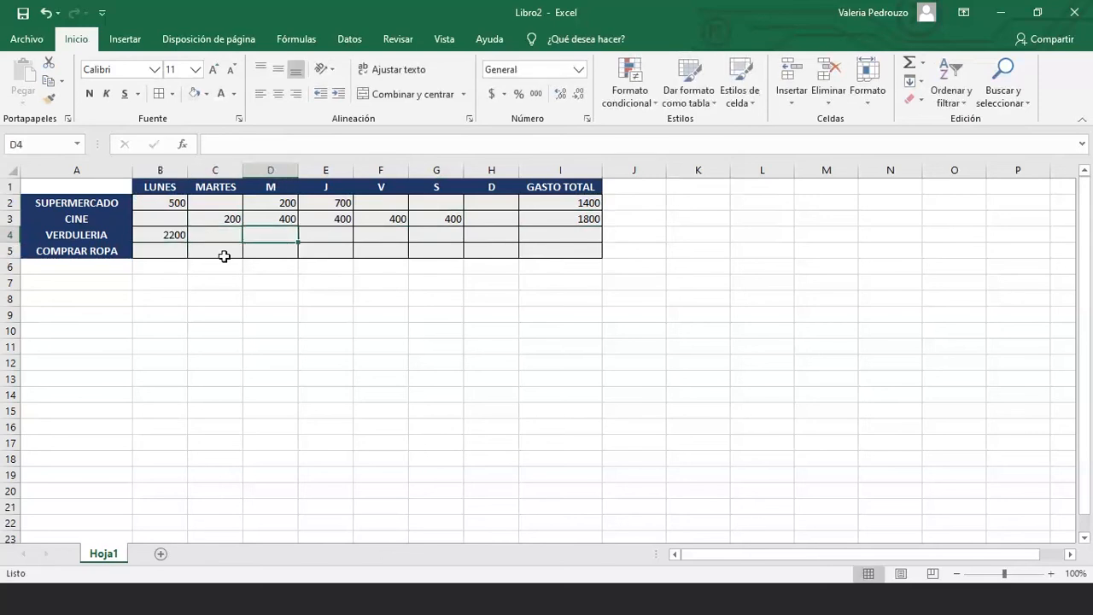
type("200")
key("Return")
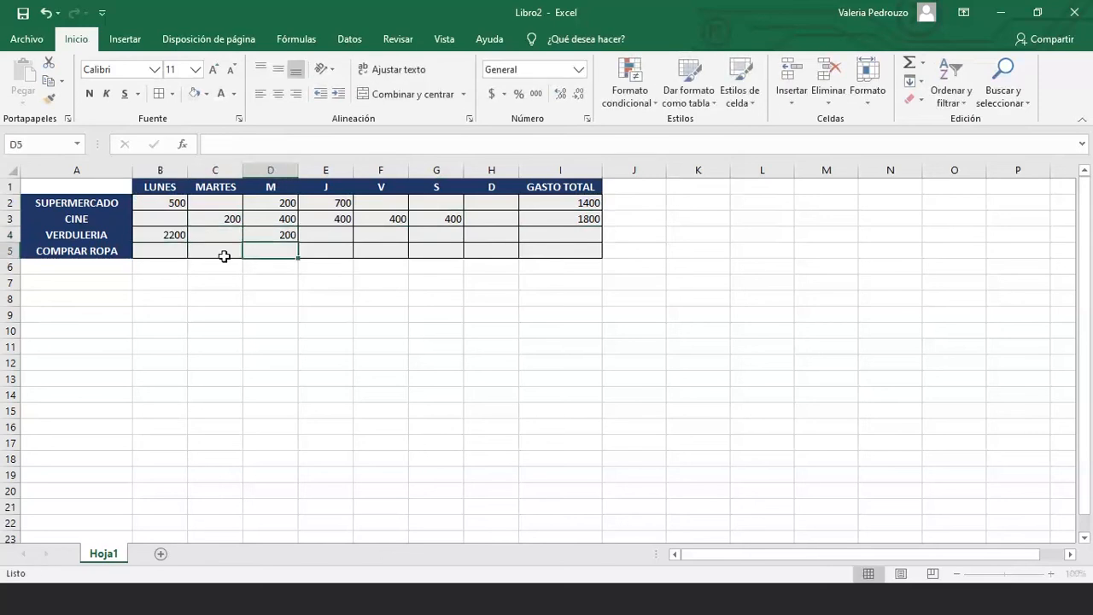
key("Up")
key("Right")
key("Right")
key("Right")
key("Right")
key("Right")
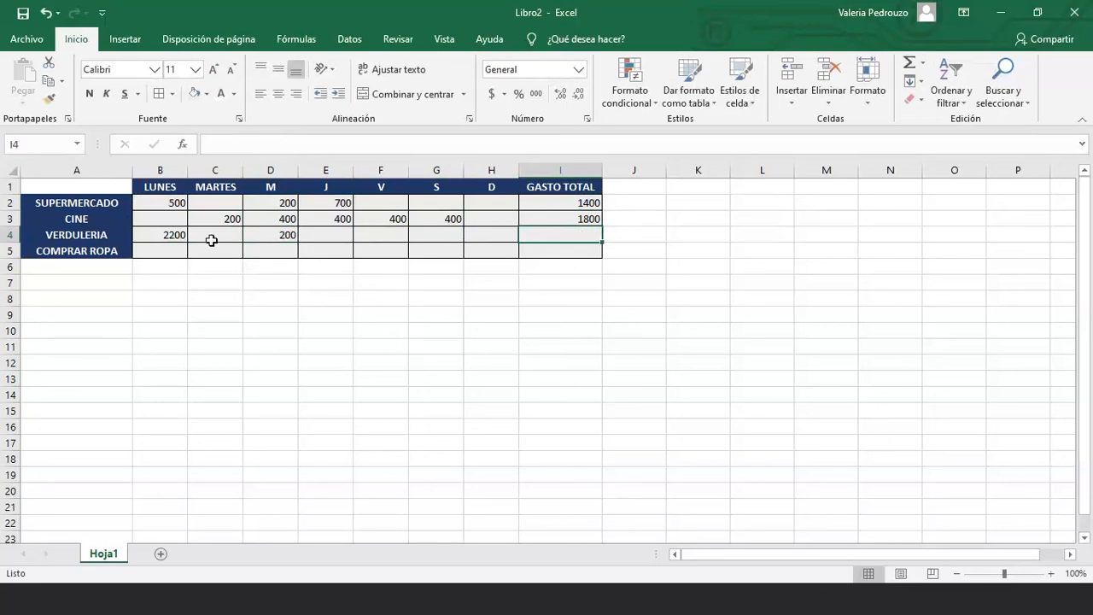
left_click(393, 233)
type("50")
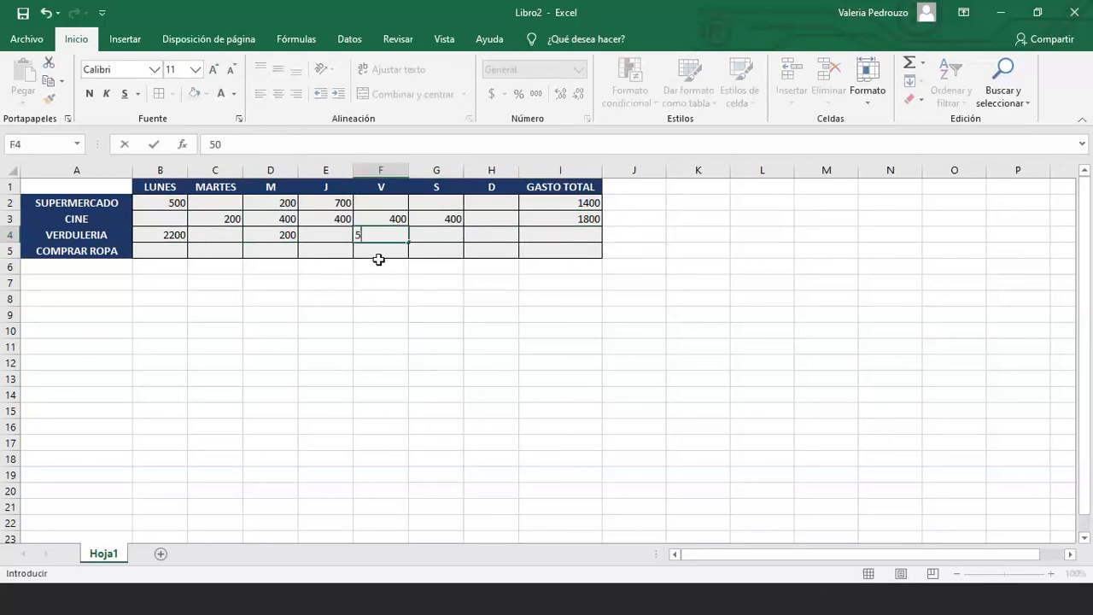
key("Return")
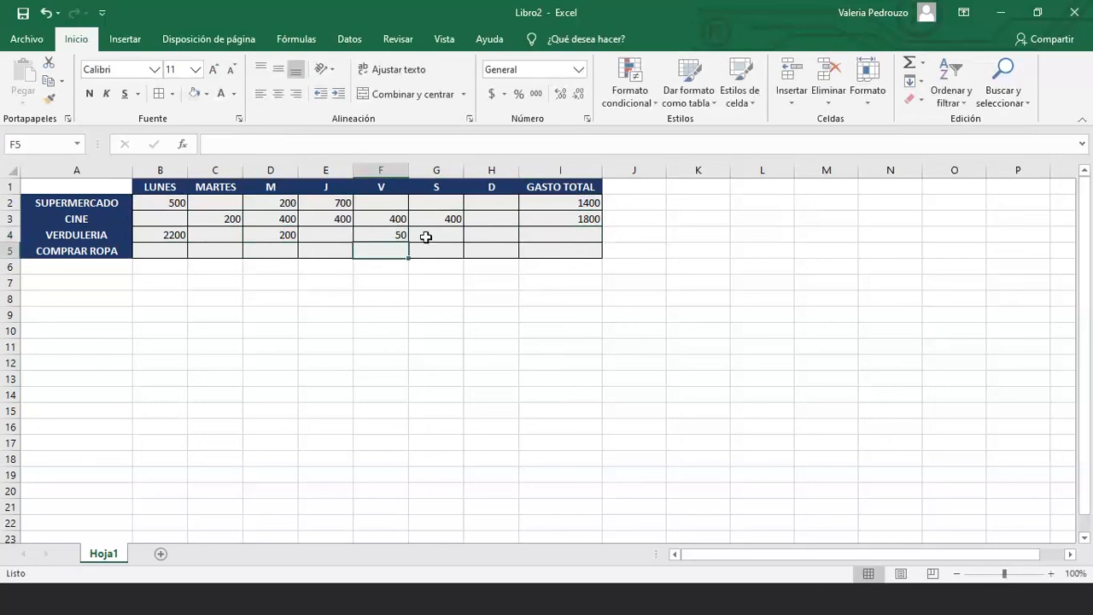
Enter COMPRAR ROPA's amounts: 5900 in C5 and 5000 in G5
left_click(207, 200)
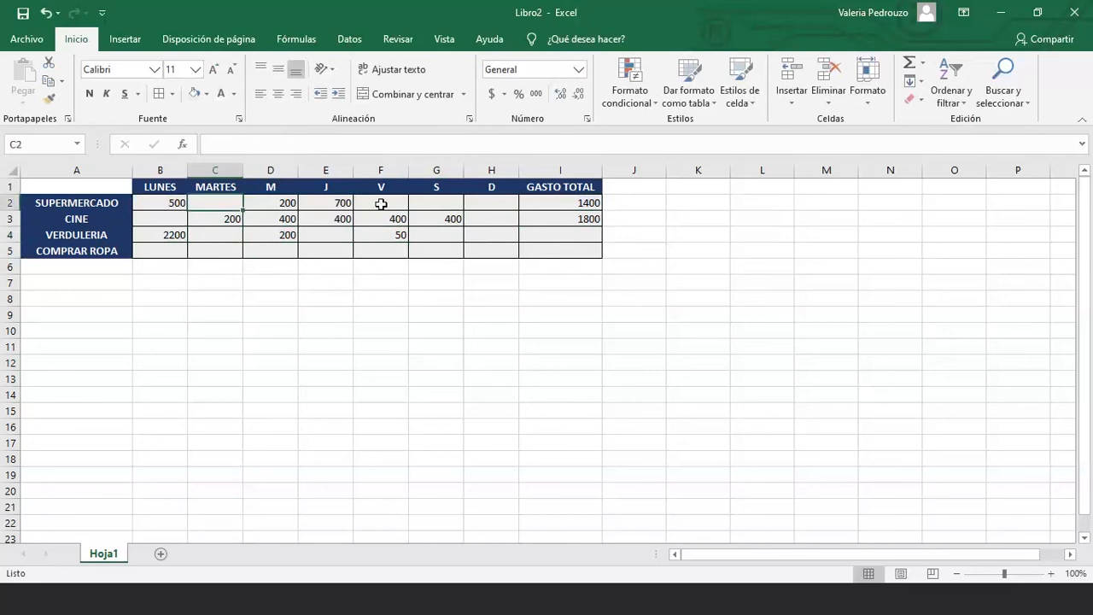
left_click(332, 248)
left_click(231, 249)
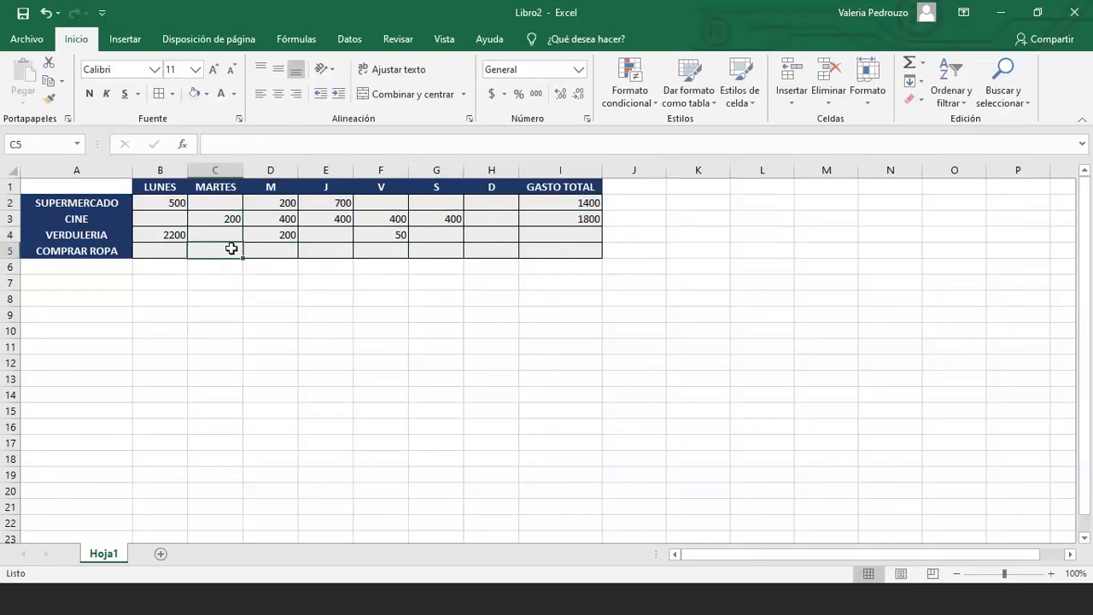
double_click(231, 248)
type("50")
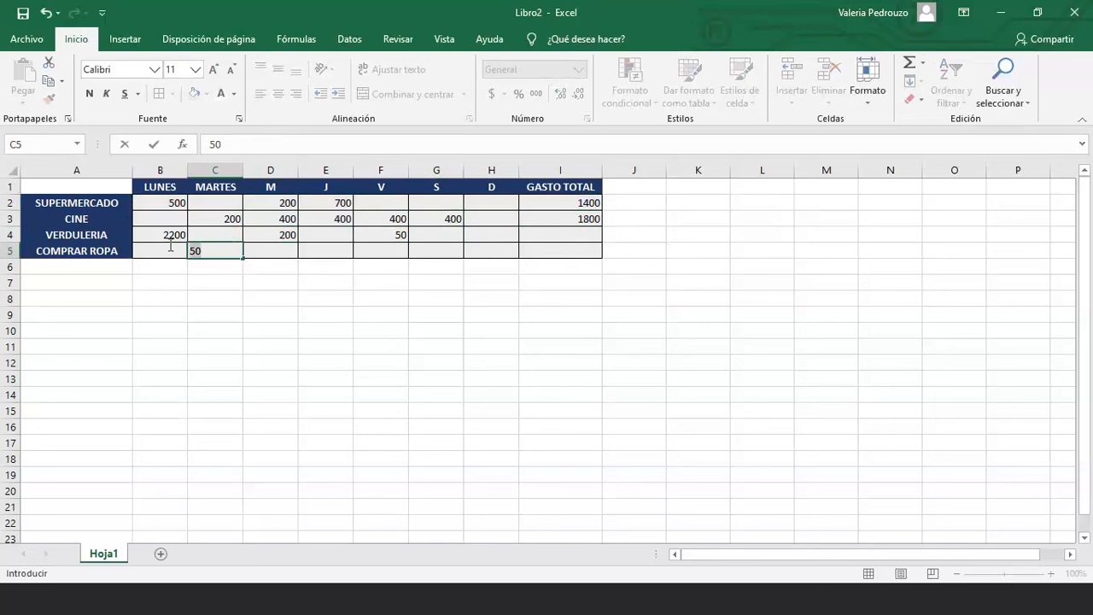
key("BackSpace")
type("900")
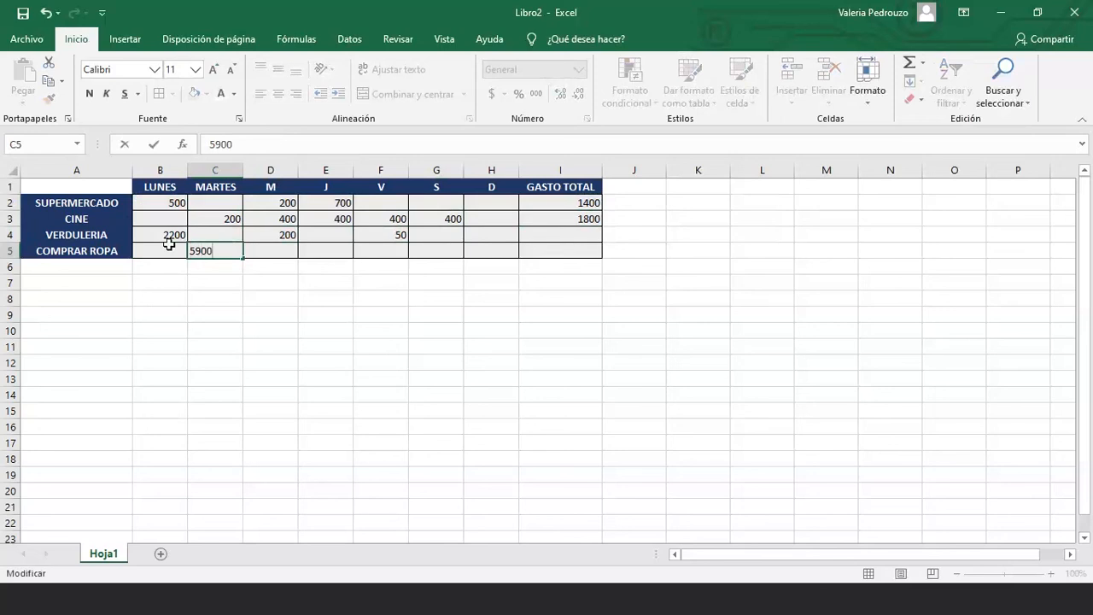
key("Return")
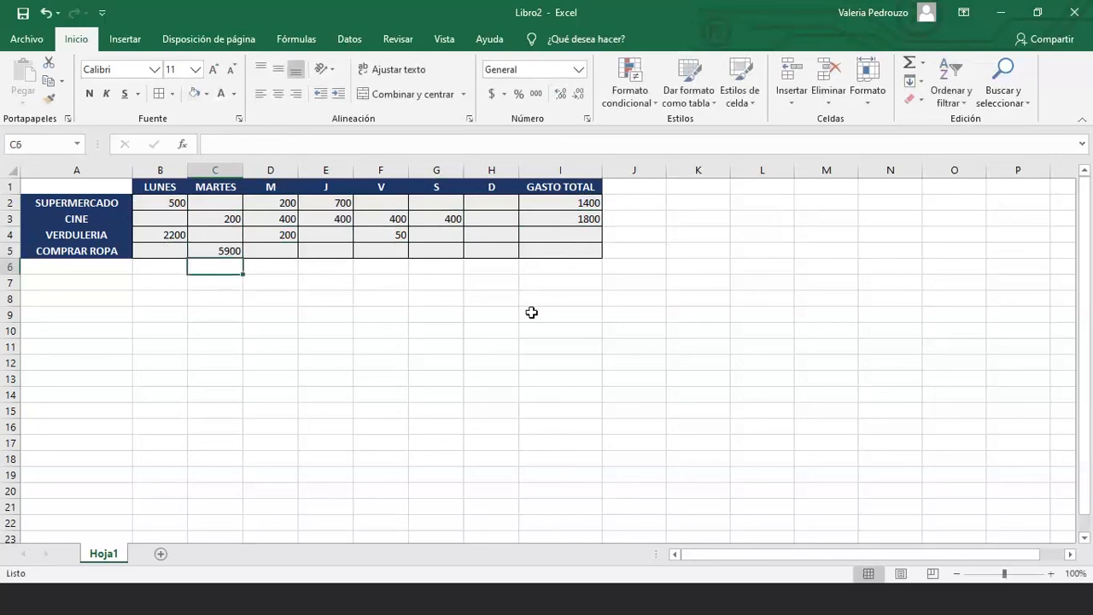
left_click(545, 249)
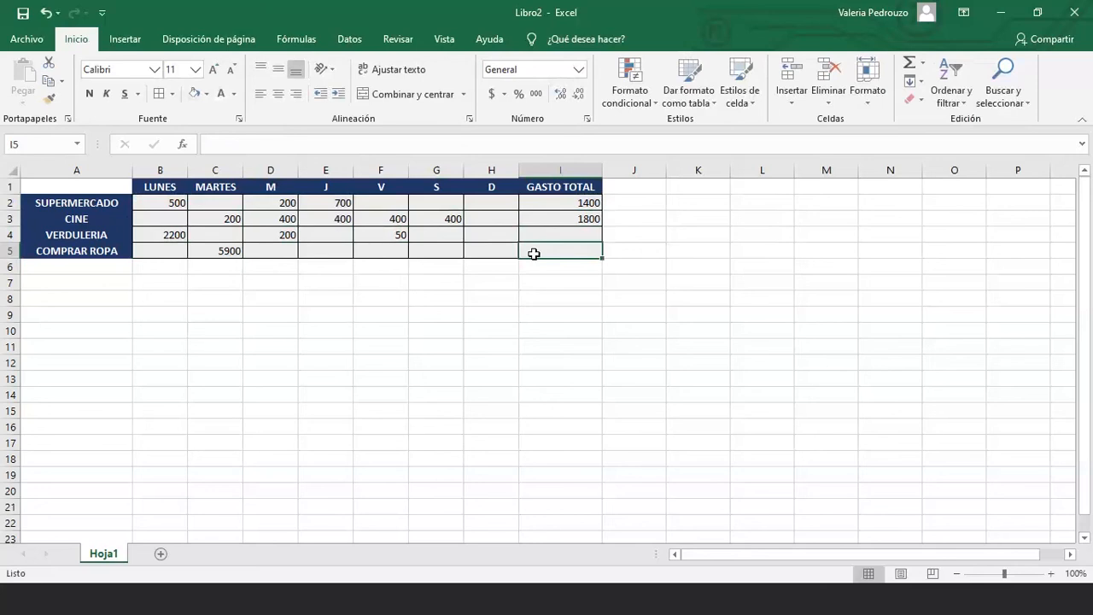
left_click(443, 253)
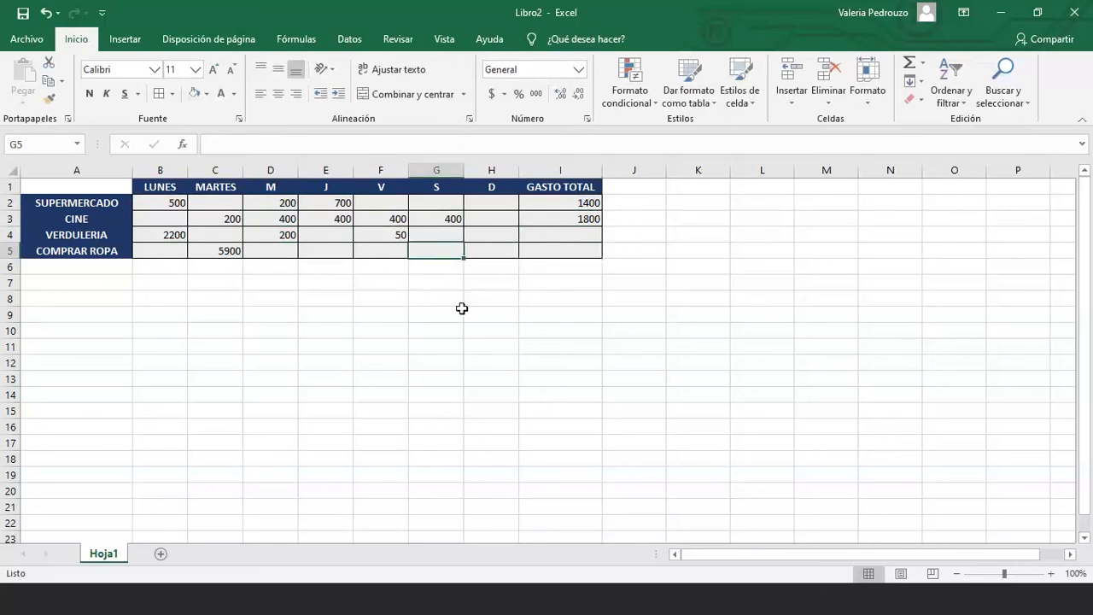
type("50")
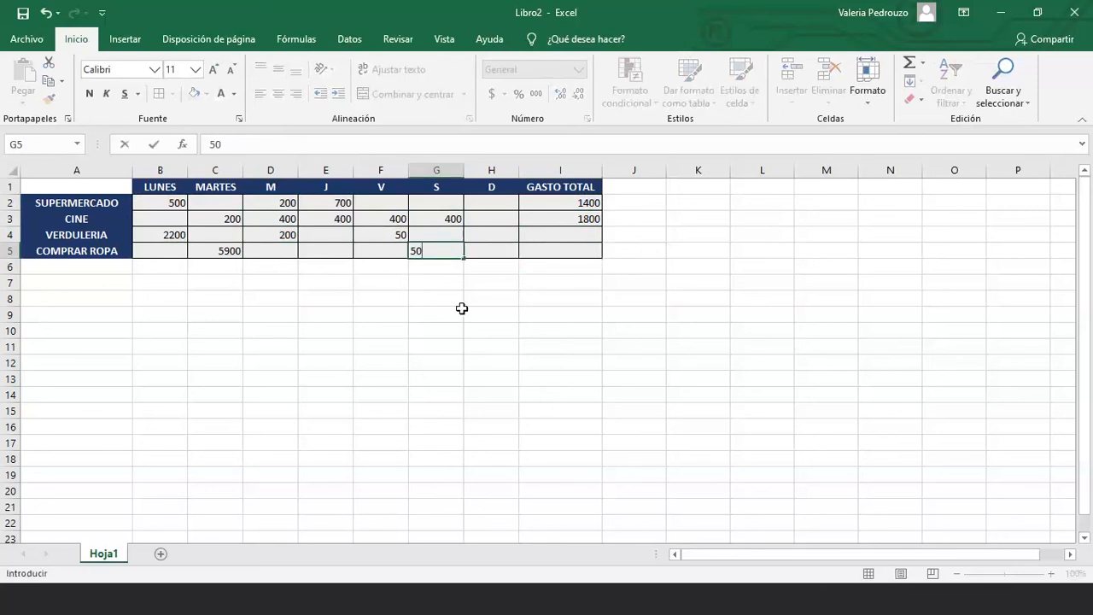
type("00")
key("Return")
Put an AutoSum =SUMA(B5:H5) in I5 so COMPRAR ROPA totals 10900
left_click(574, 245)
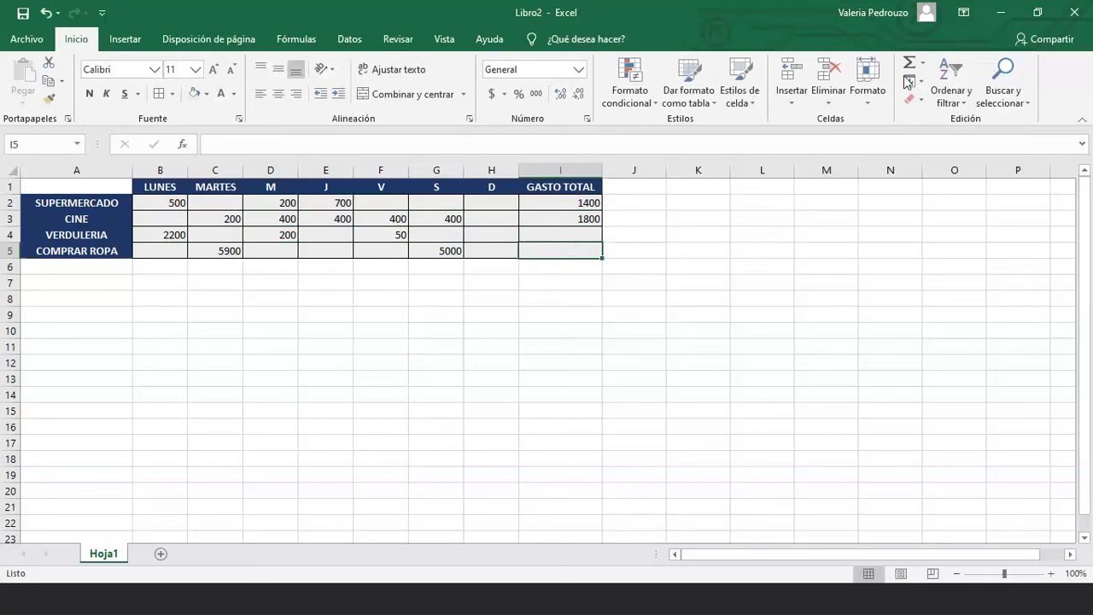
left_click(921, 62)
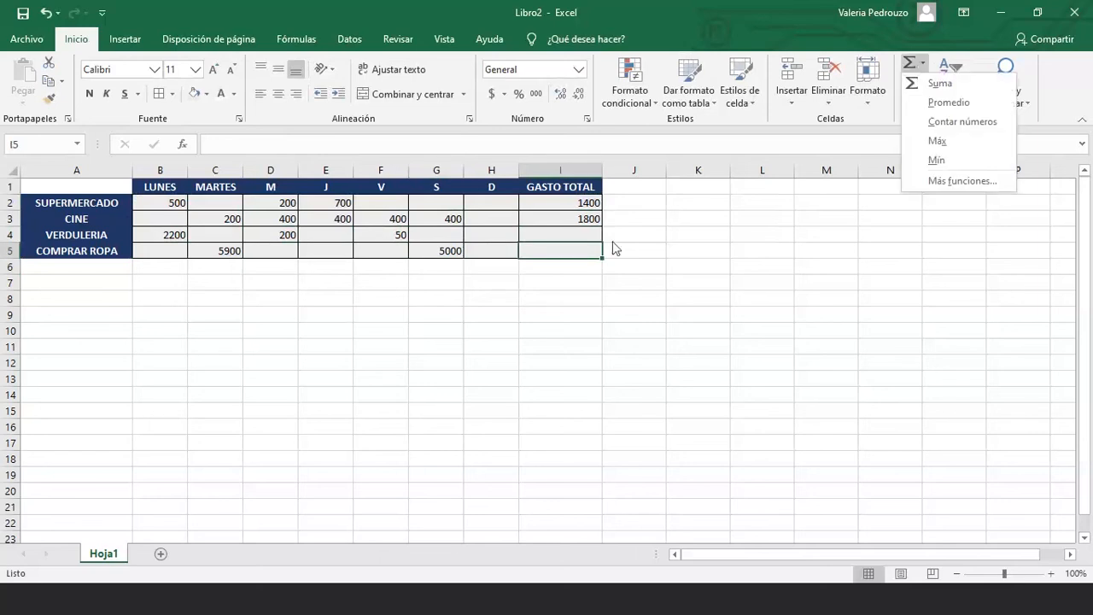
left_click(556, 250)
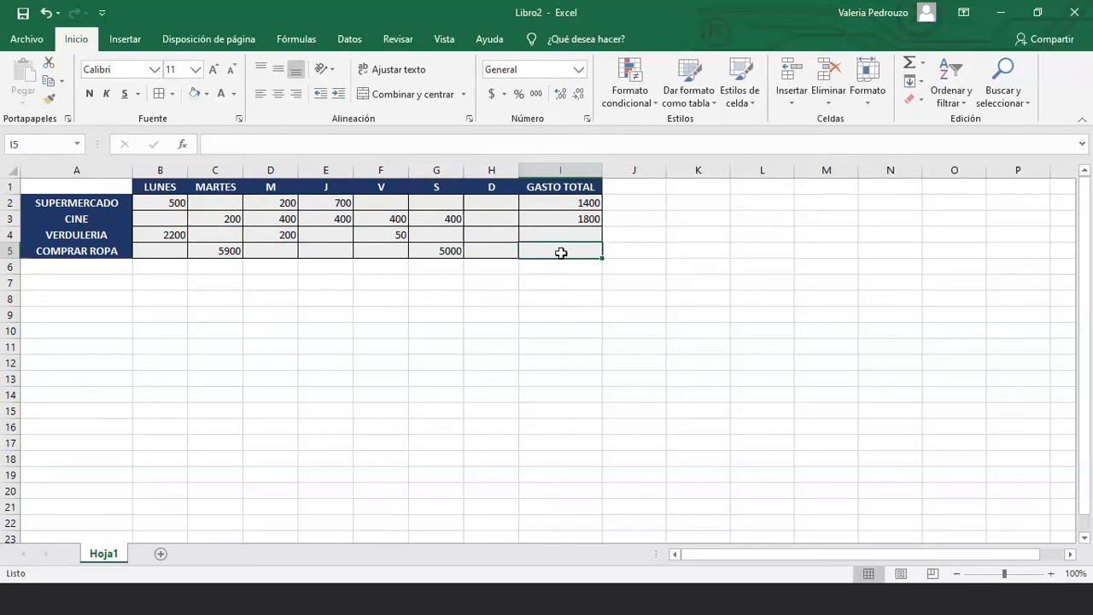
left_click(923, 63)
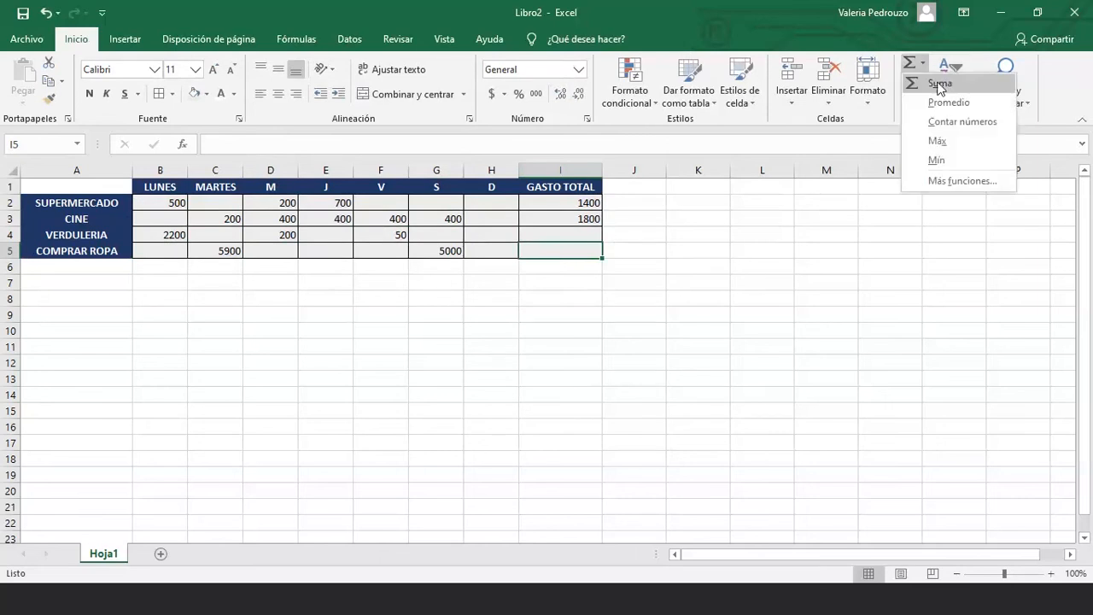
left_click(938, 85)
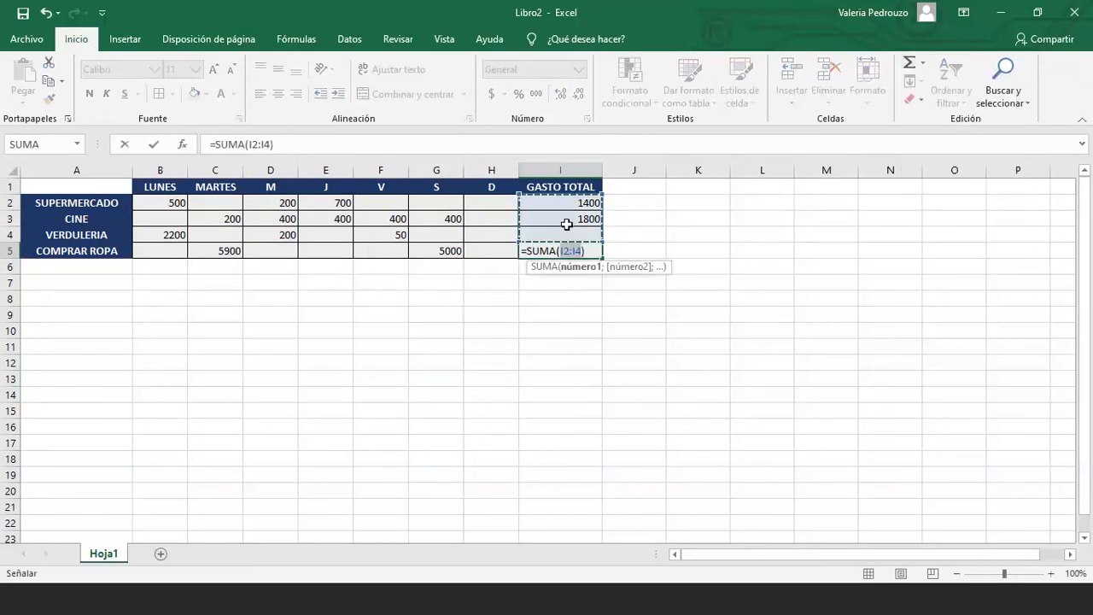
left_click_drag(190, 251, 482, 248)
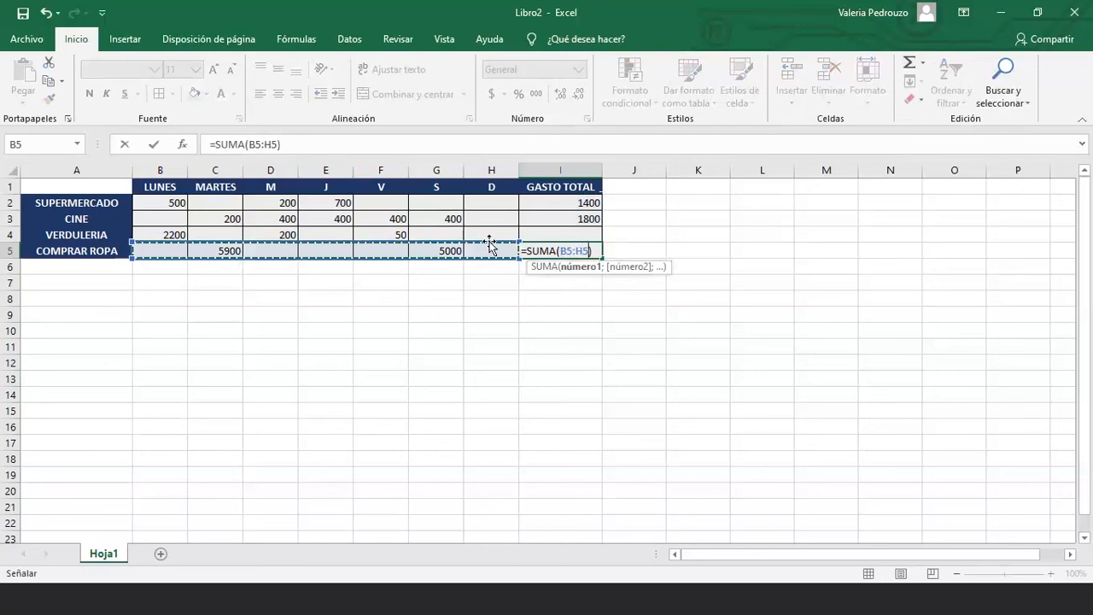
key("Return")
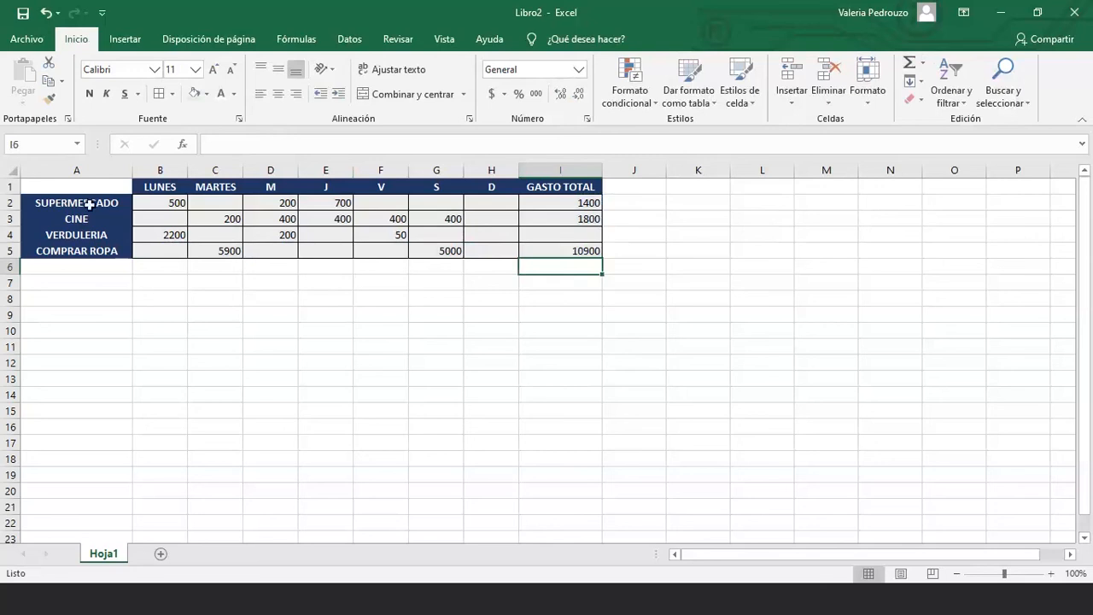
Change SUPERMERCADO's LUNES amount in B2 to 50, making its total 950
left_click_drag(88, 204, 96, 334)
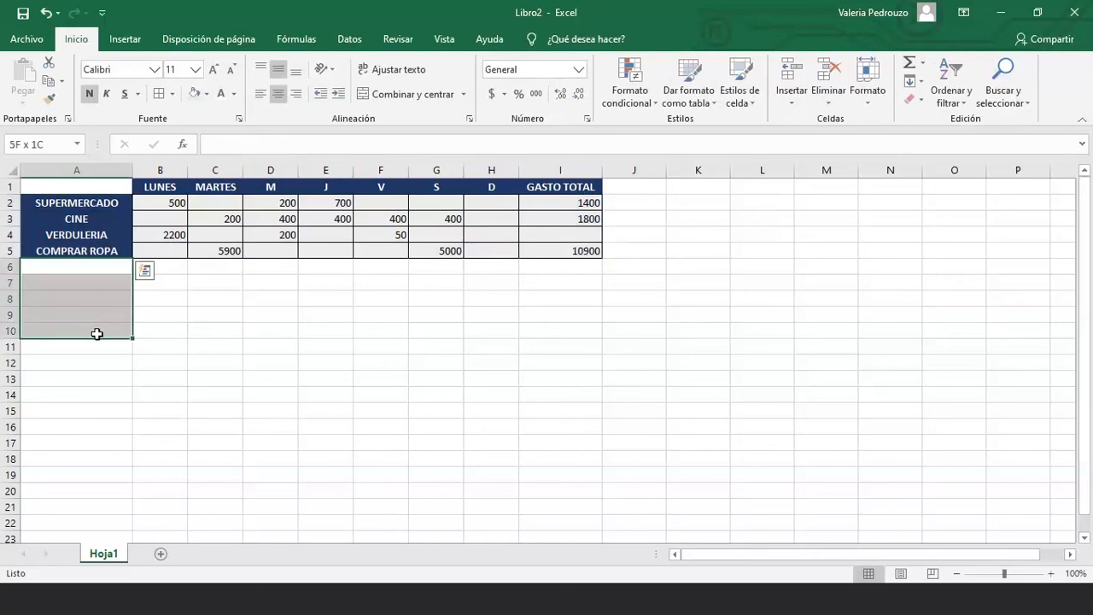
left_click(111, 392)
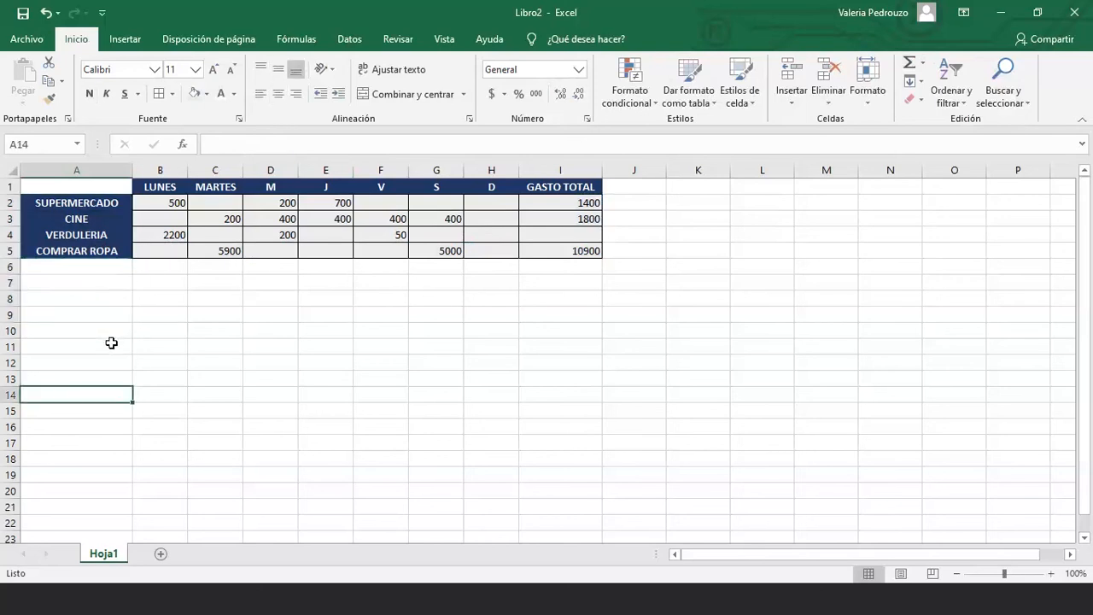
left_click_drag(111, 333, 222, 272)
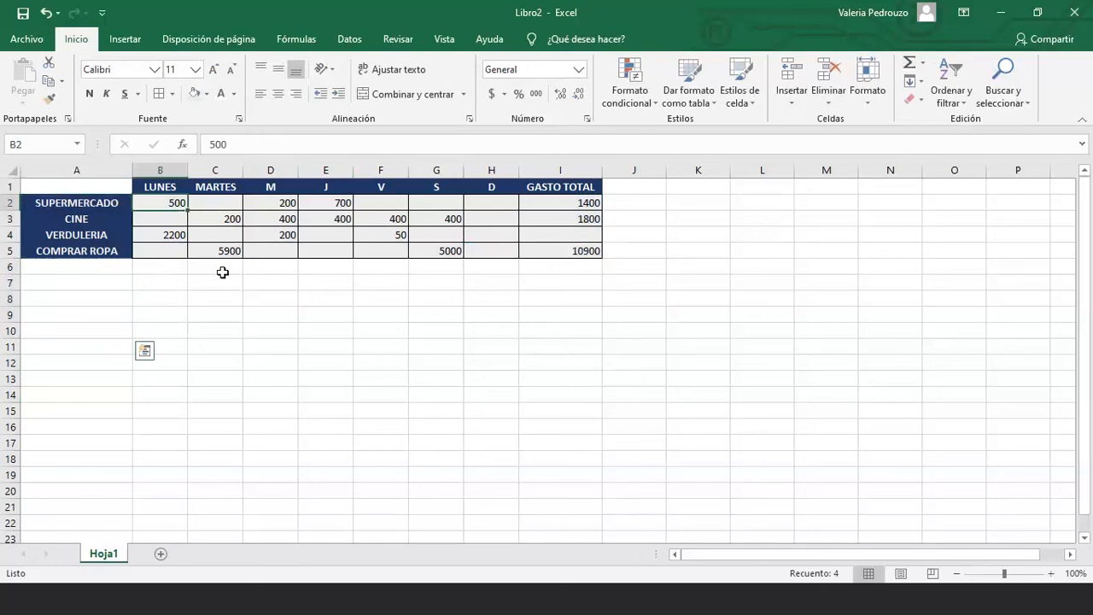
type("5")
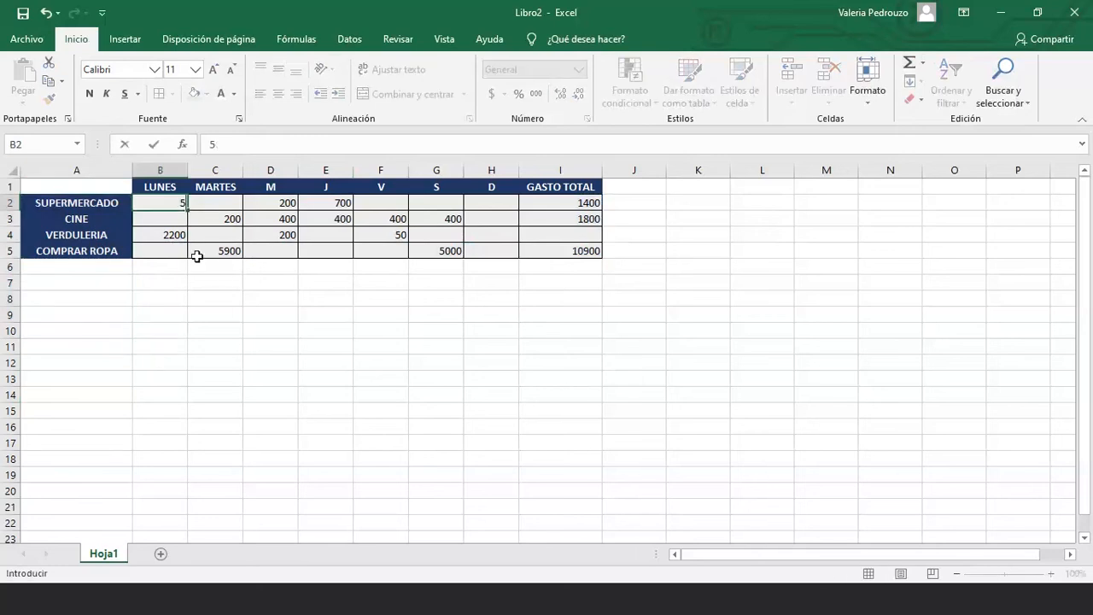
type("0")
key("Return")
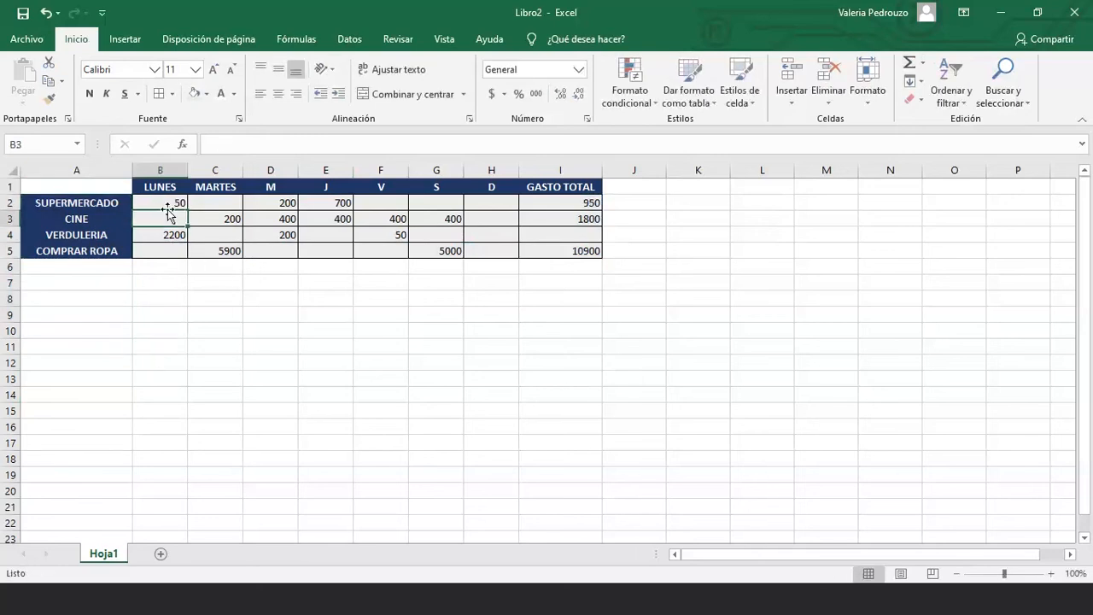
left_click(174, 203)
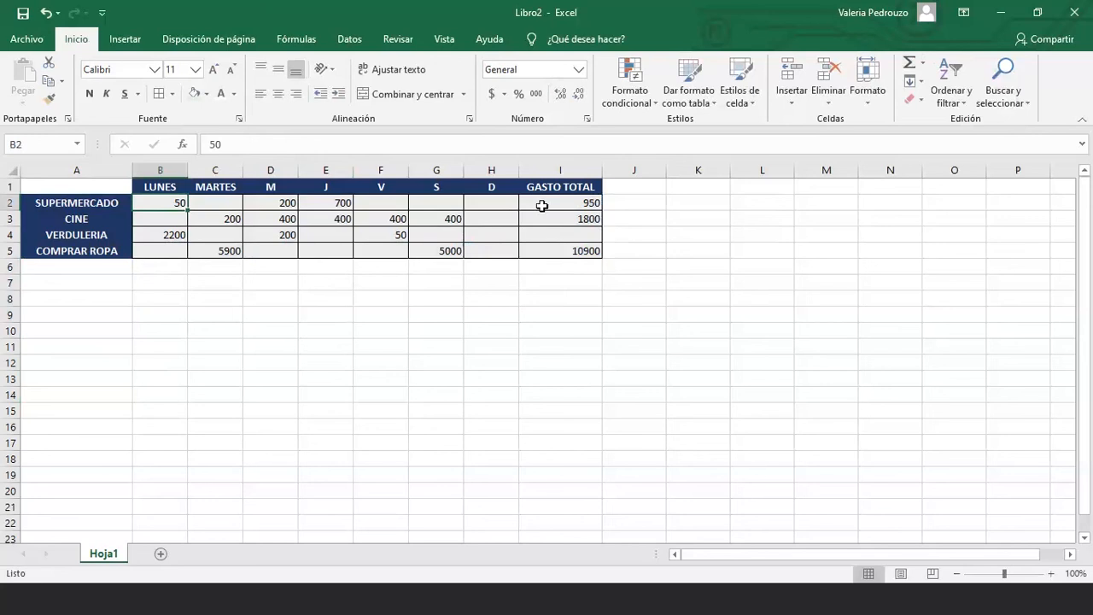
Change CINE's MARTES amount in C3 to 10 and confirm its total drops to 1610
left_click(204, 225)
type("1")
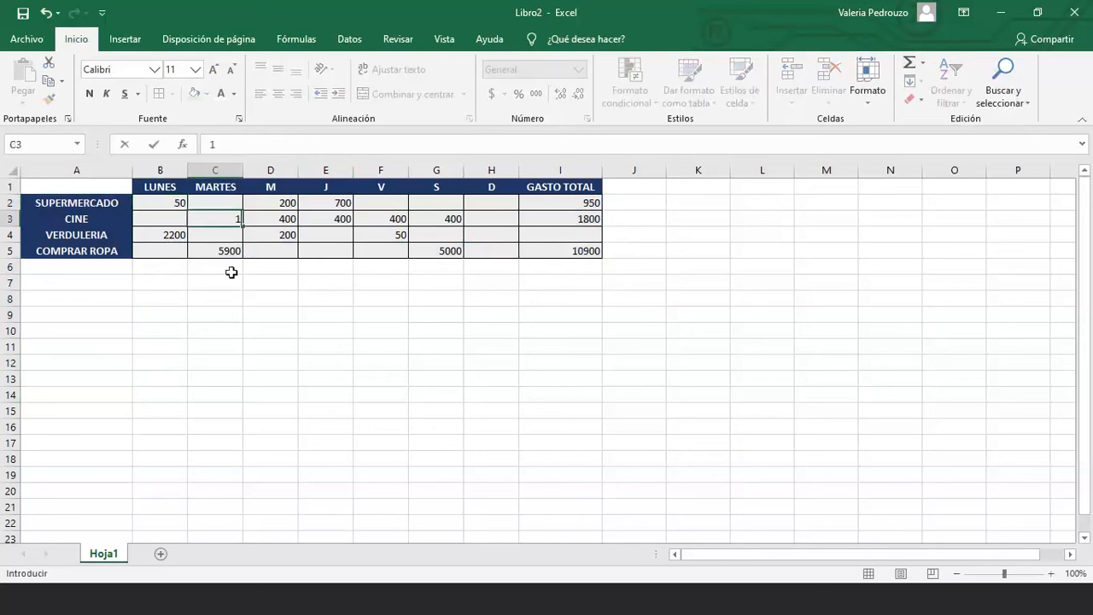
type("0")
key("Return")
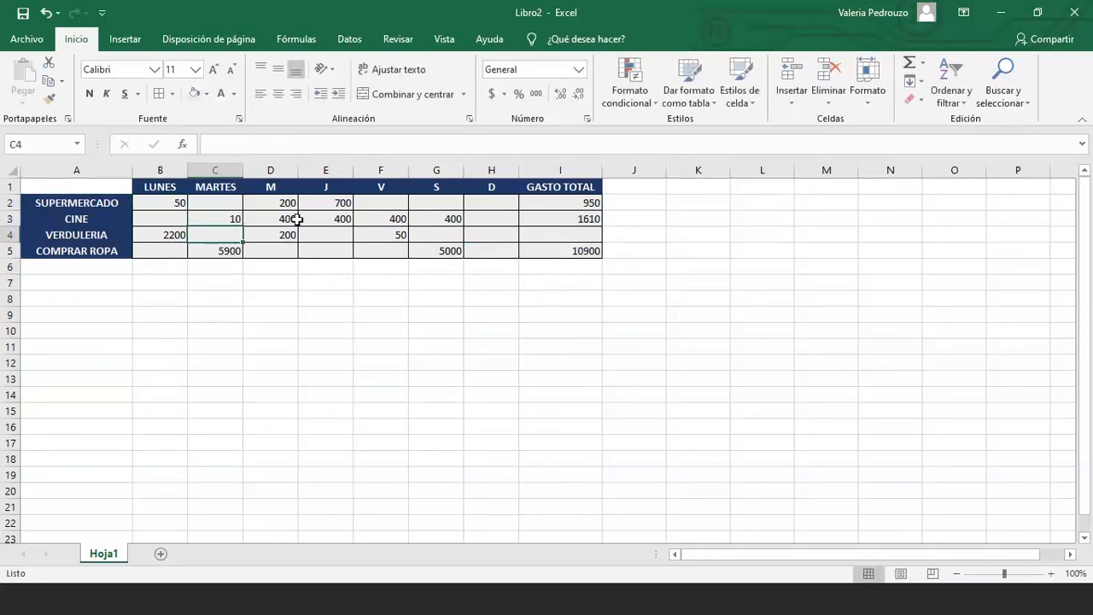
key("Up")
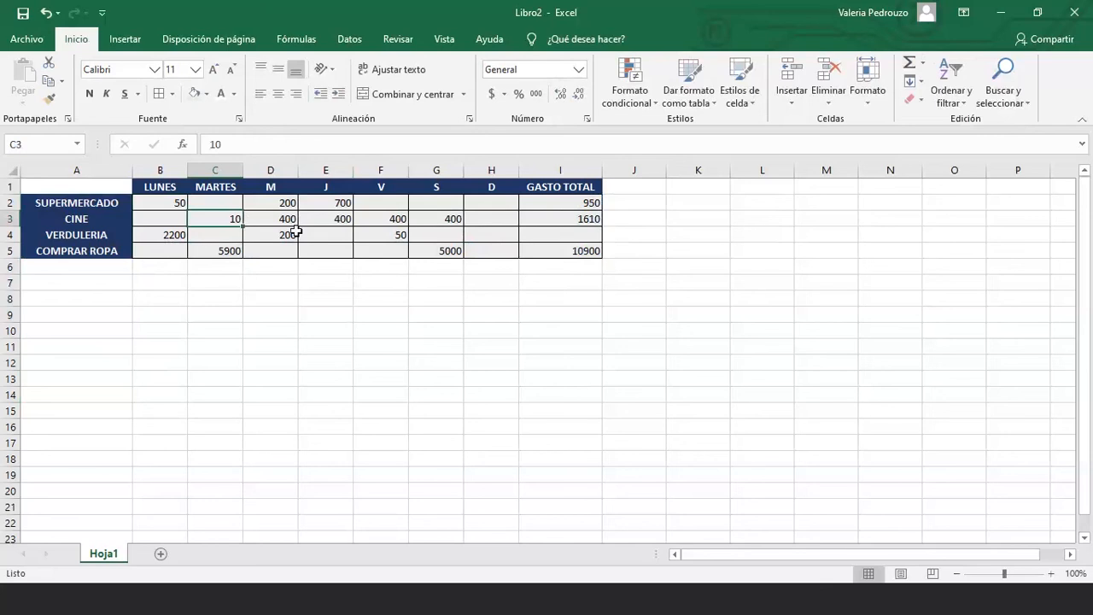
left_click(563, 215)
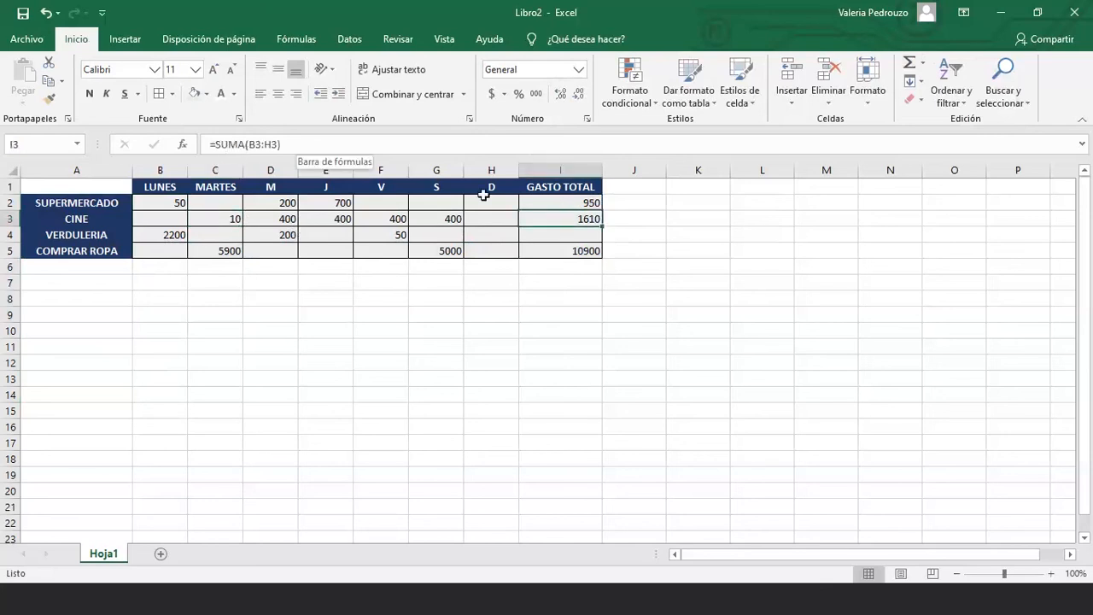
Set VERDULERIA's LUNES (B4) and M (D4) amounts to 50 each
left_click(560, 237)
left_click(160, 234)
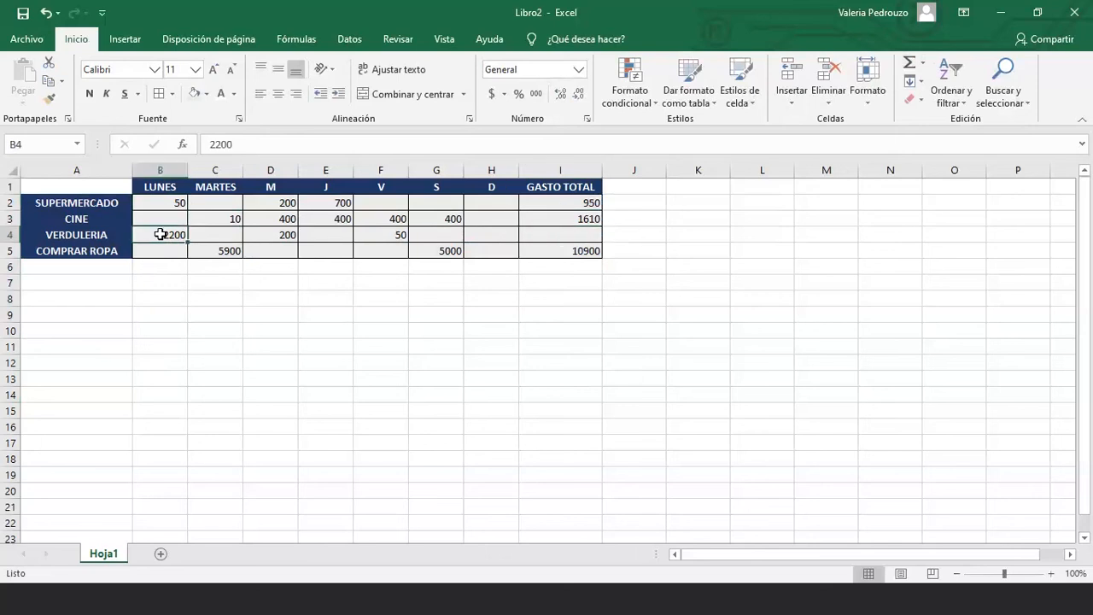
type("50")
key("Return")
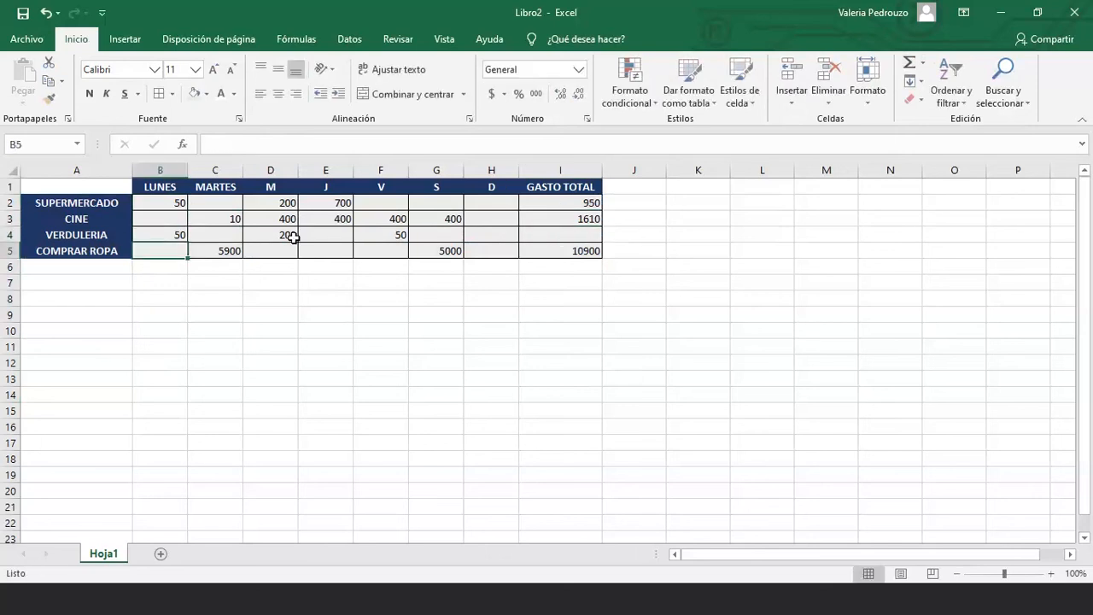
left_click(293, 238)
type("50")
key("Return")
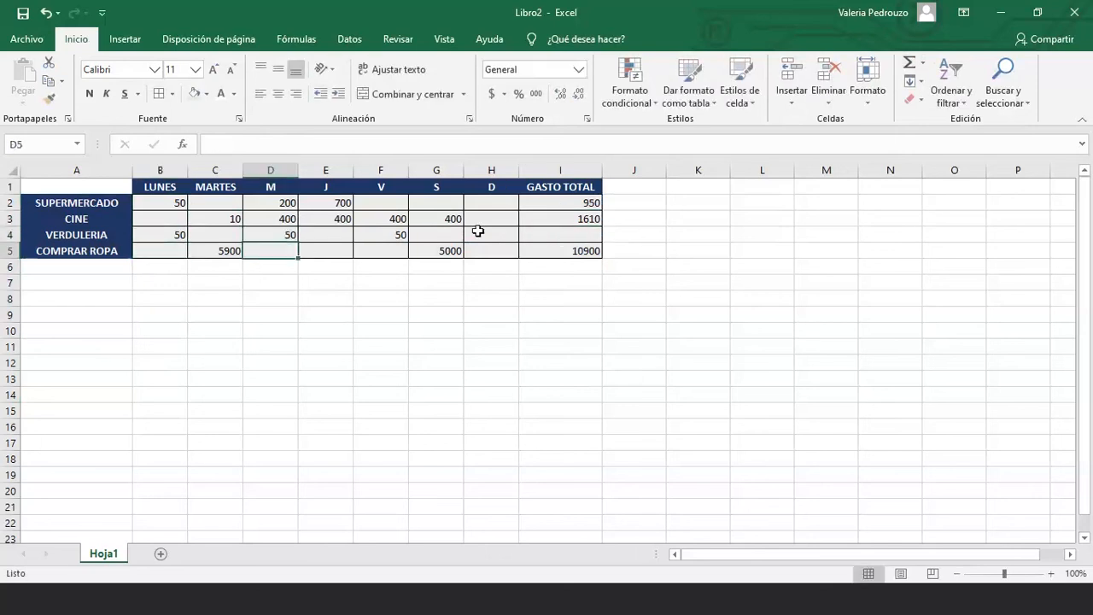
Replace the VERDULERIA total formula in I4 with a typed 150
left_click(529, 233)
key("Delete")
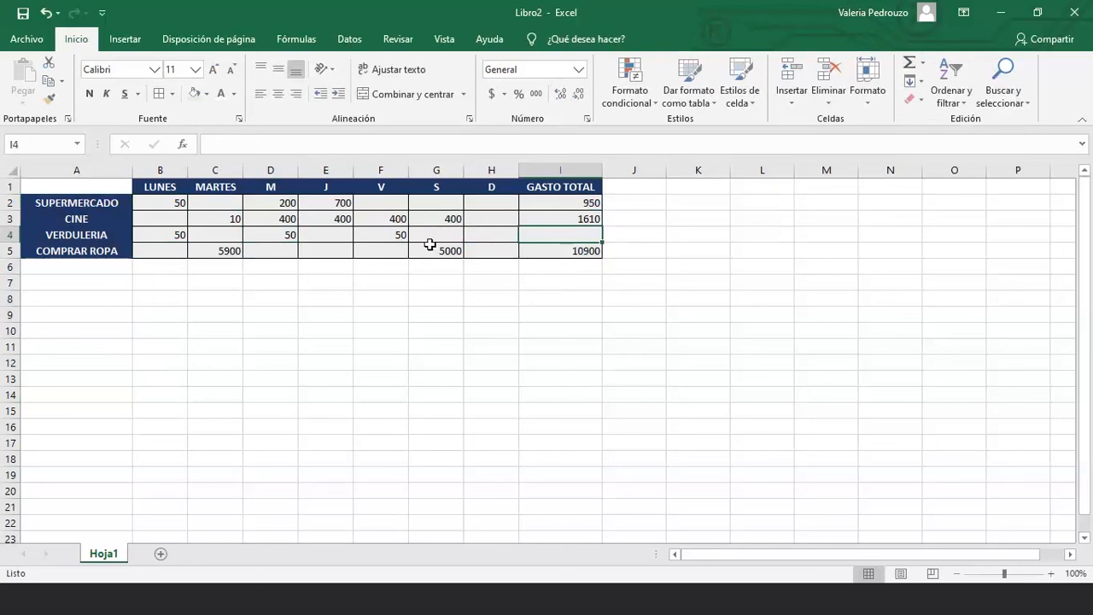
type("150")
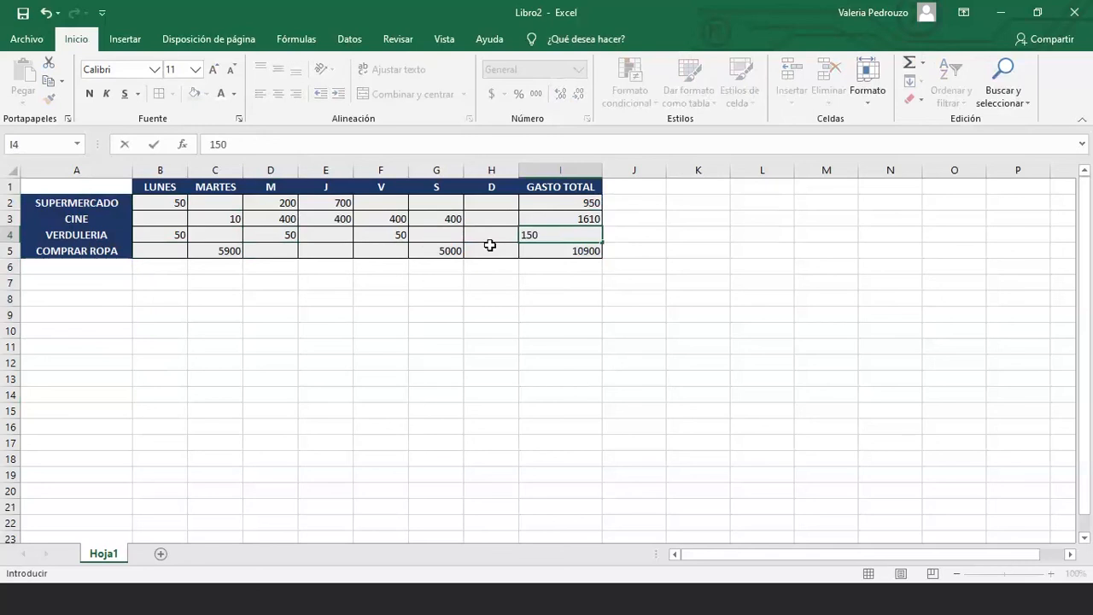
key("Return")
left_click(551, 235)
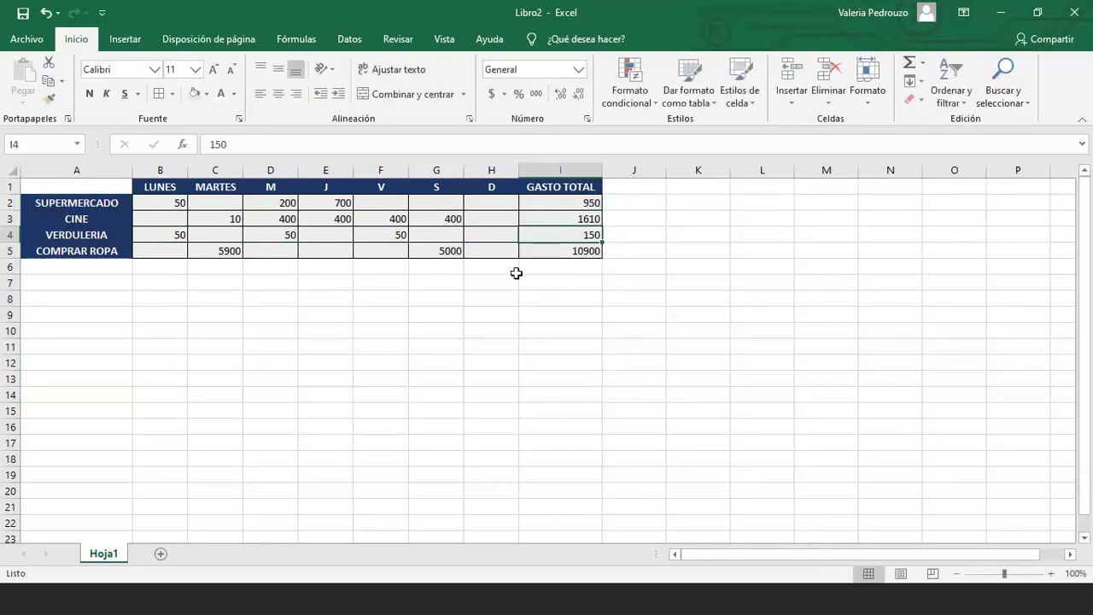
left_click(537, 252)
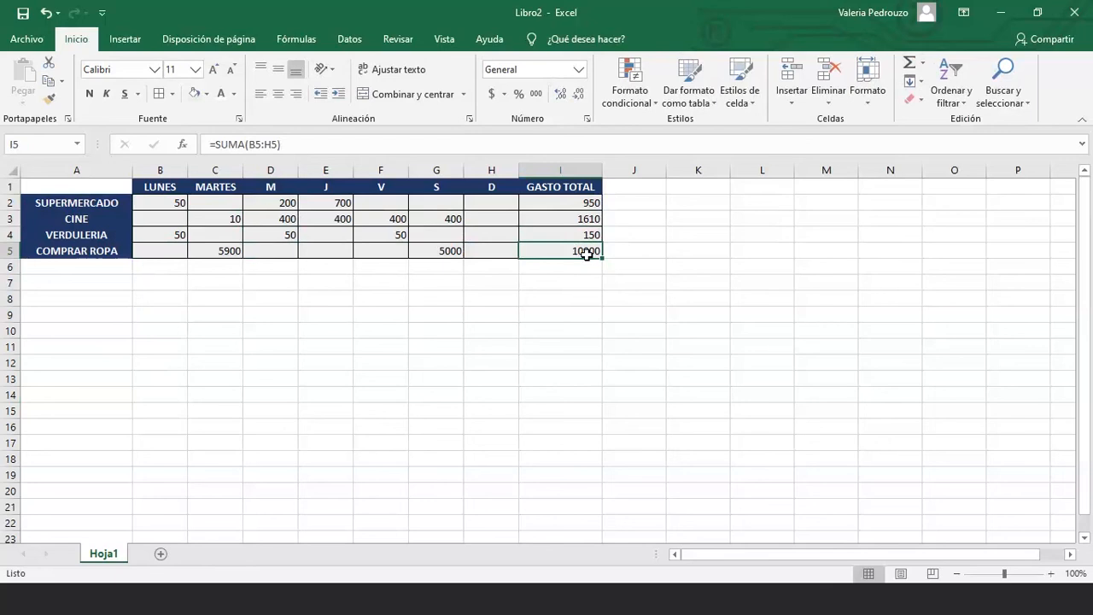
Enter 15,65 under V for COMPRAR ROPA in F5
key("Left")
key("Left")
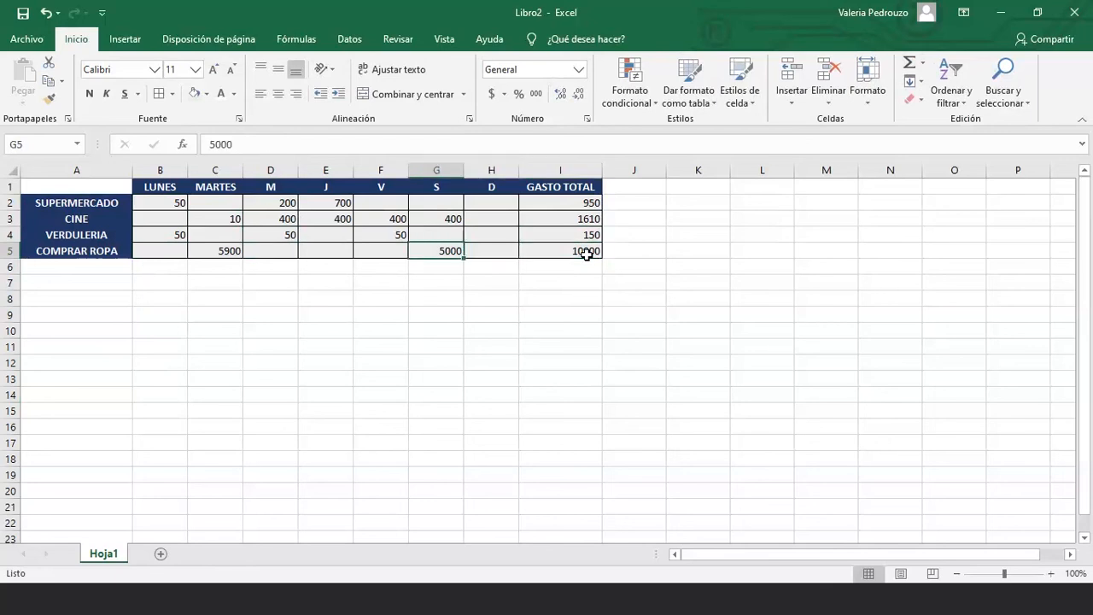
key("Left")
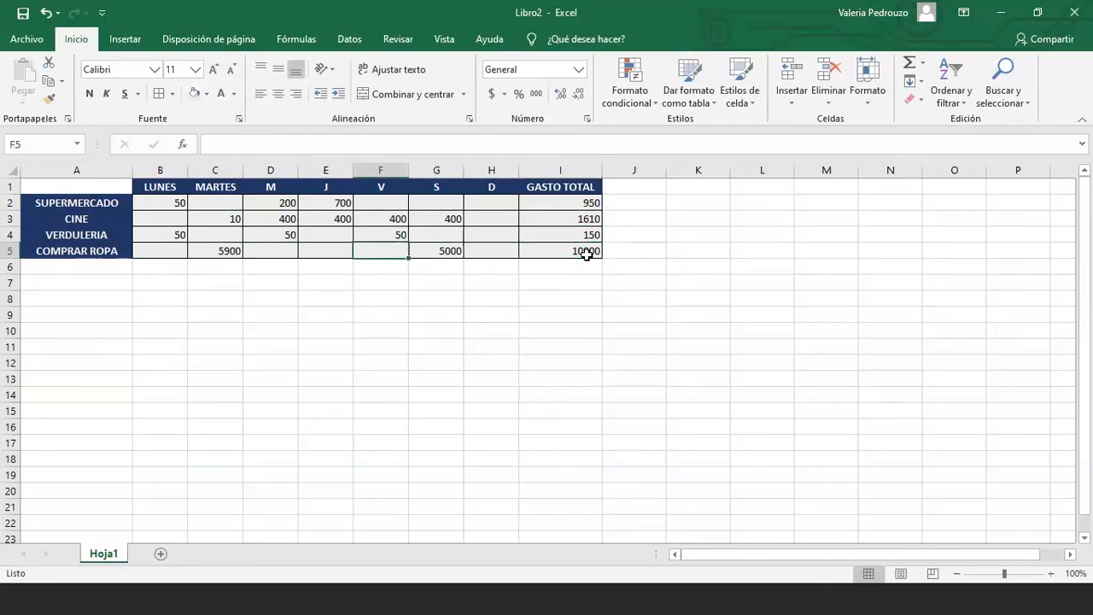
type("15,6")
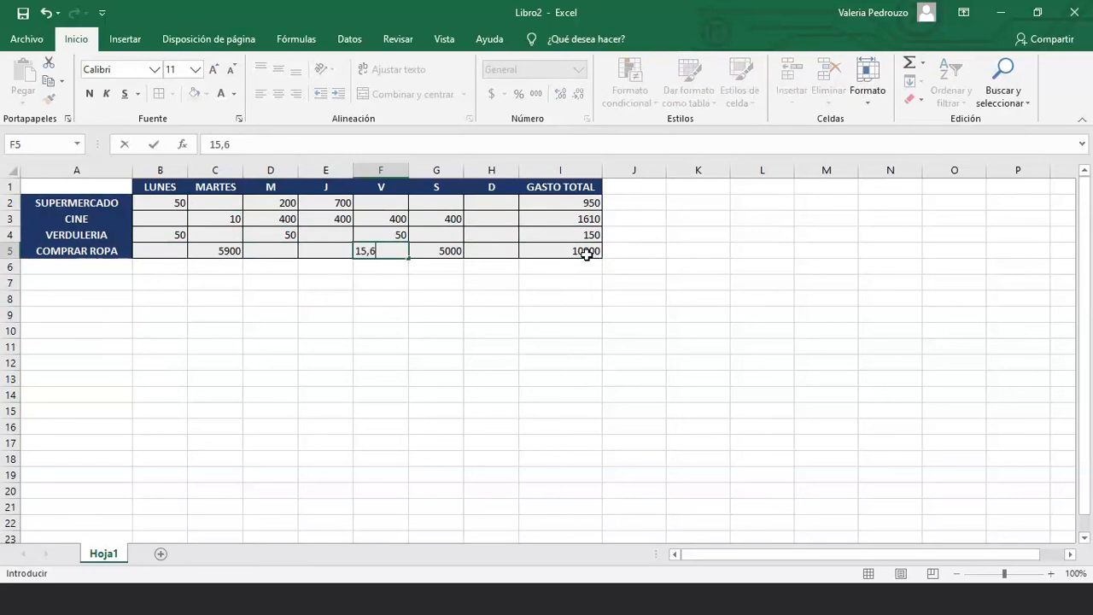
type("5")
key("Return")
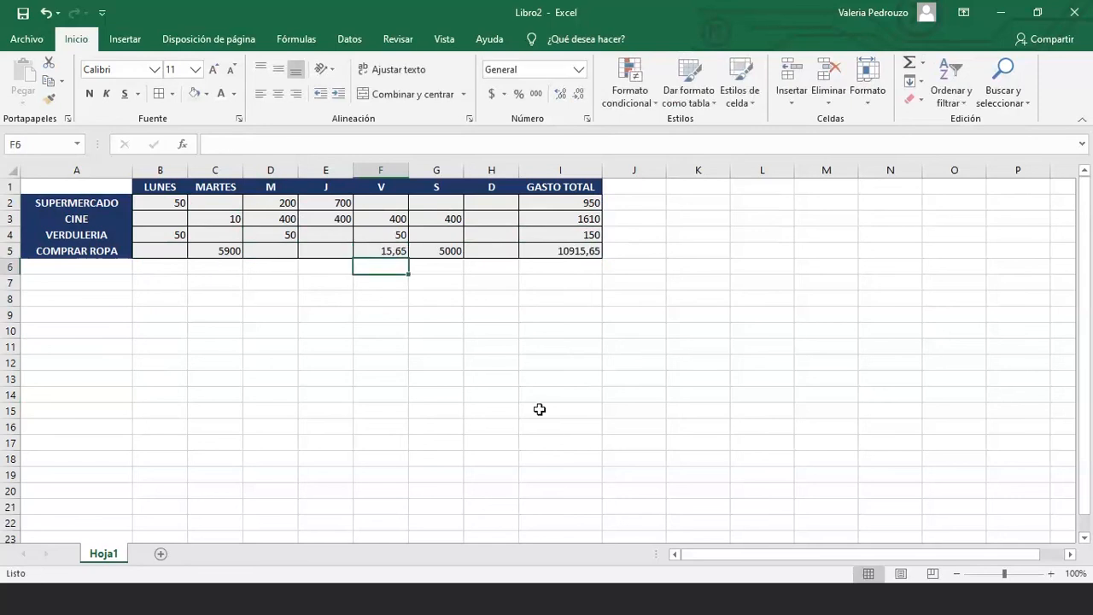
Enter 73 under J for VERDULERIA in E4 and check both row totals
left_click(341, 236)
type("73")
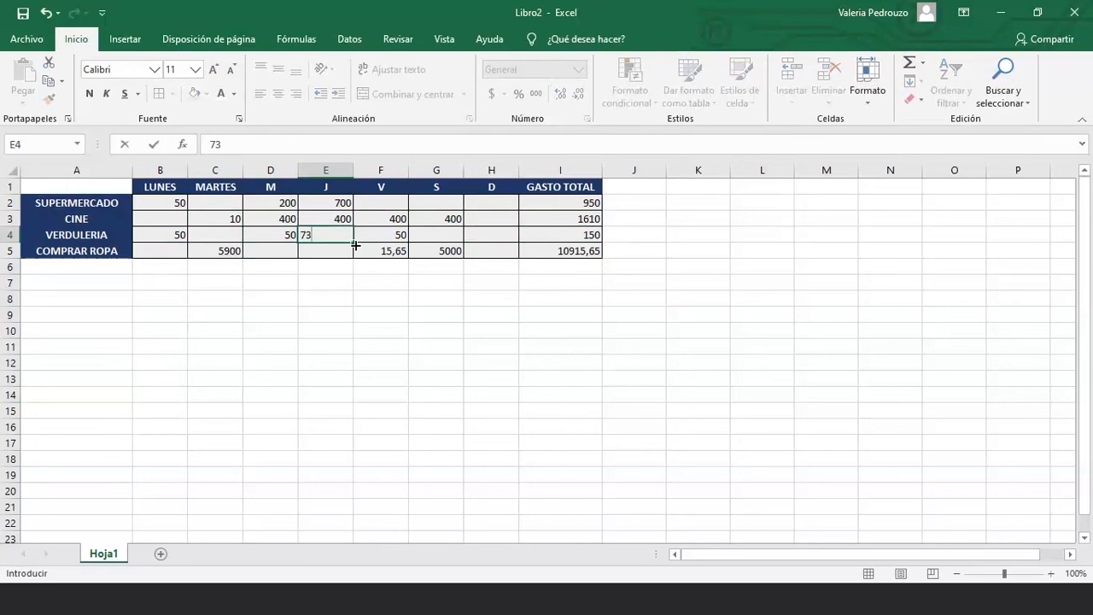
key("Return")
left_click(536, 236)
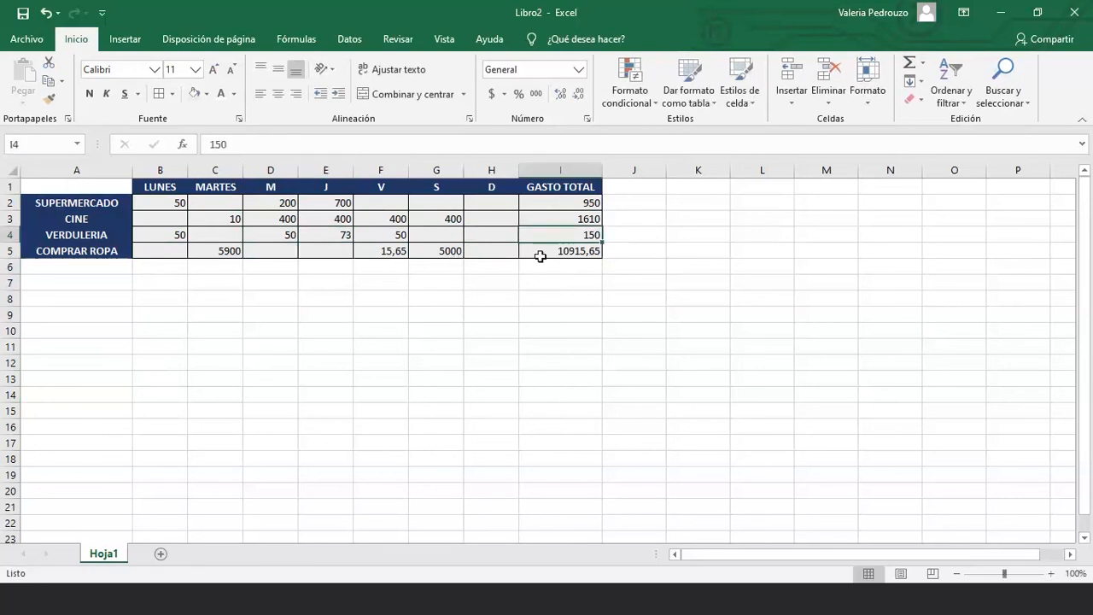
left_click(531, 252)
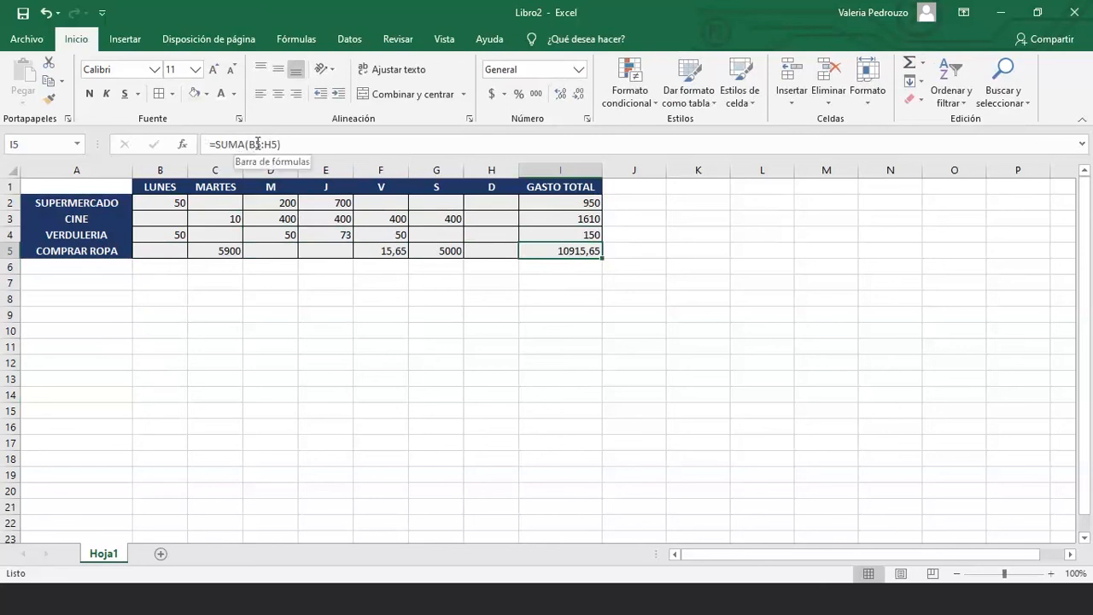
left_click(565, 236)
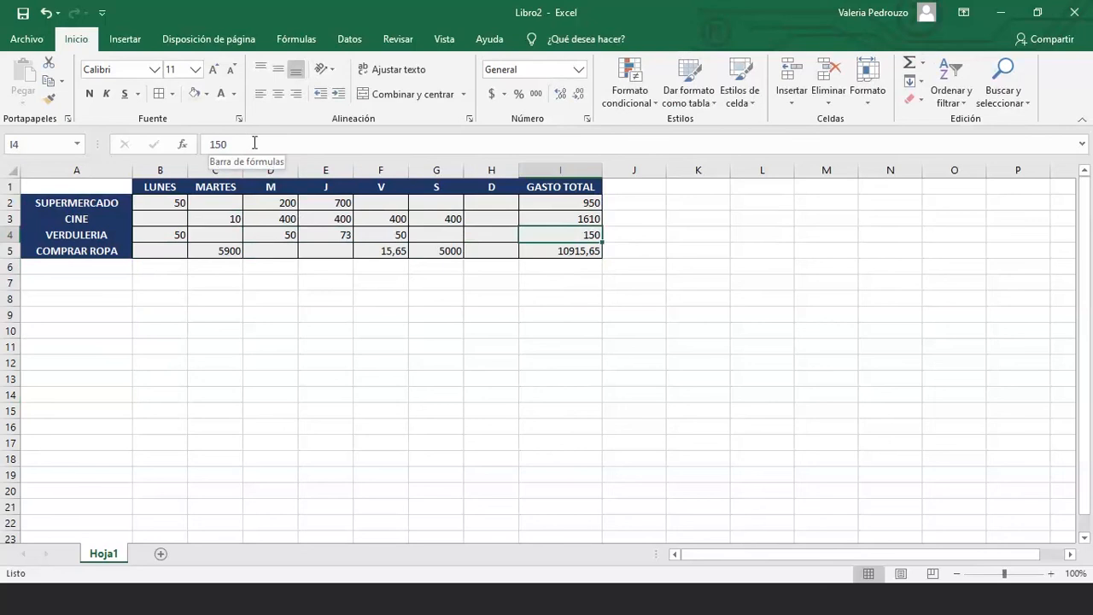
Enter 22,75 under V for SUPERMERCADO in F2
key("Down")
left_click(567, 218)
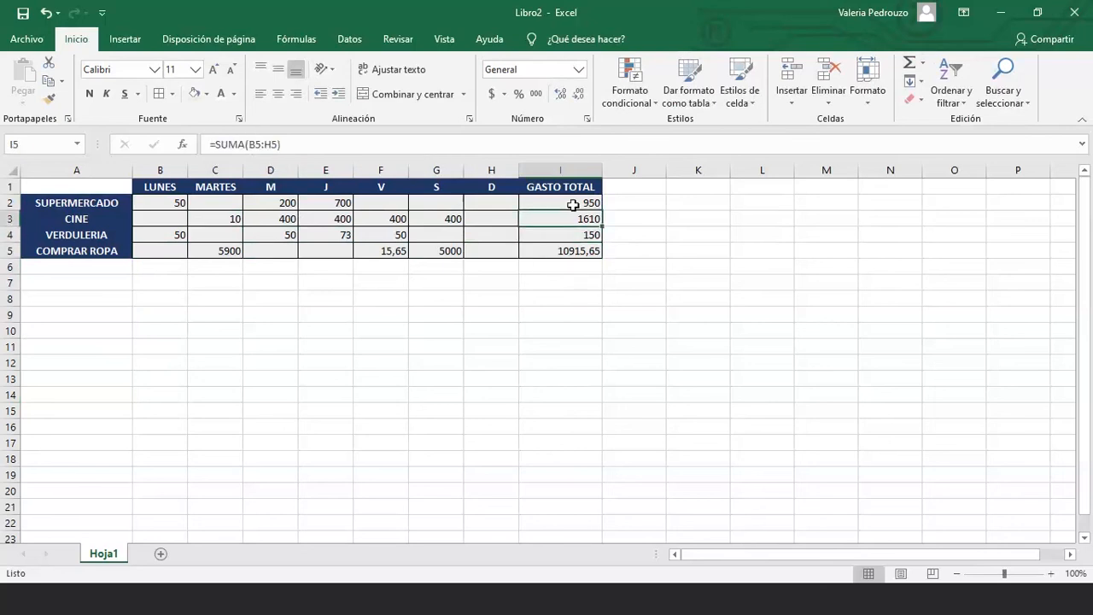
left_click(573, 205)
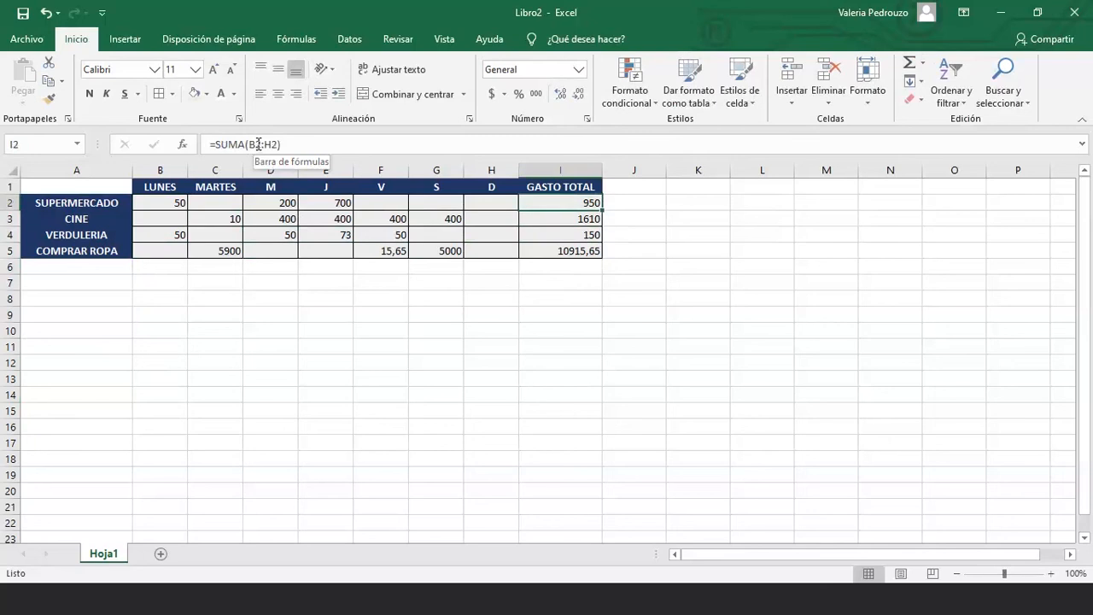
key("Left")
key("Left")
key("Left")
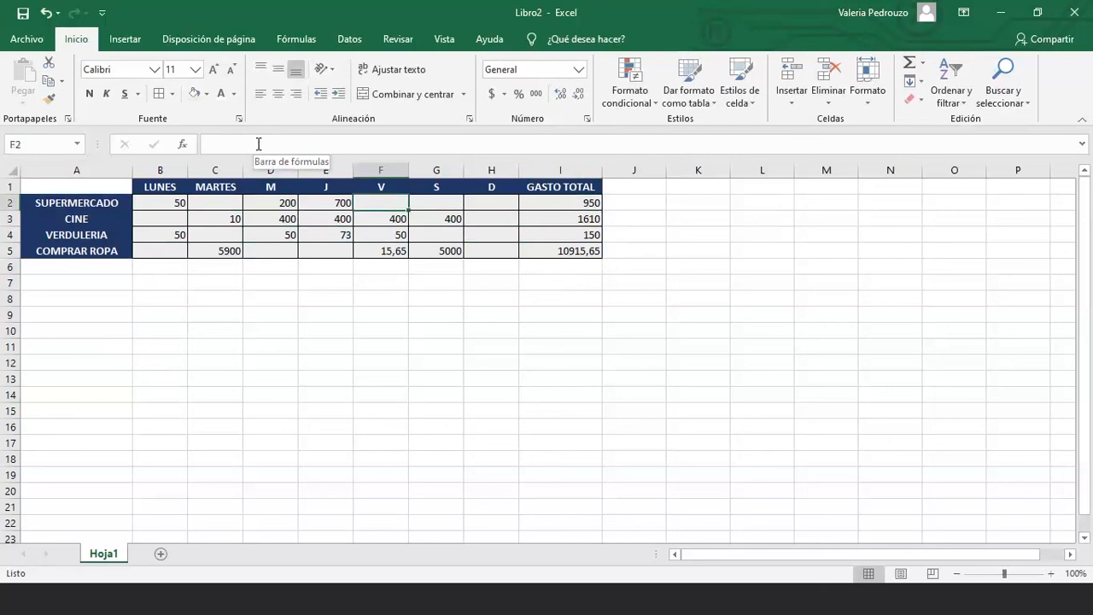
type("22")
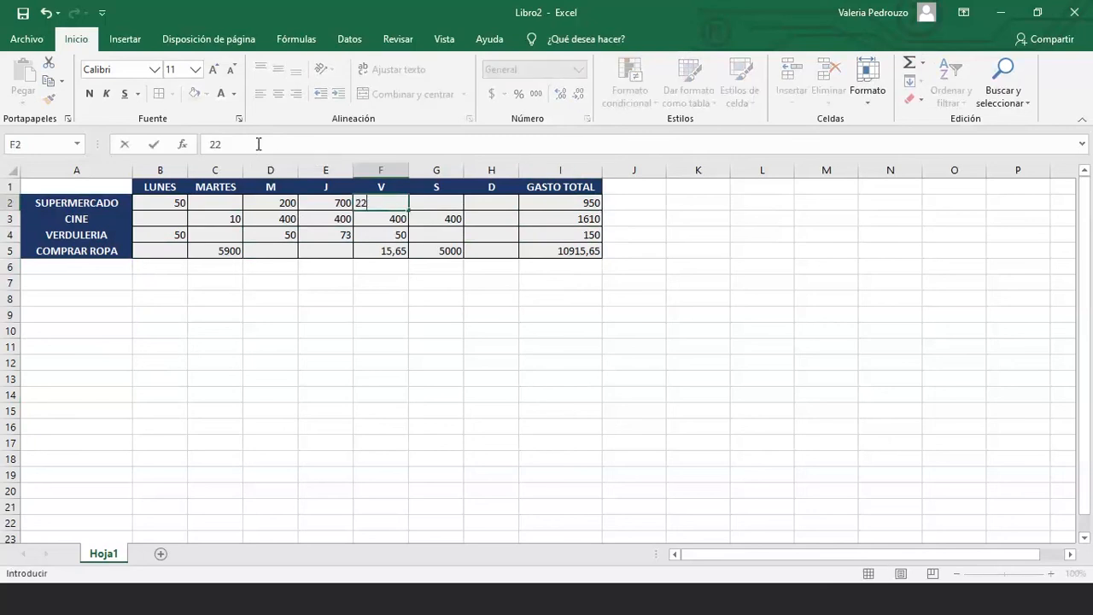
type(",75")
key("Return")
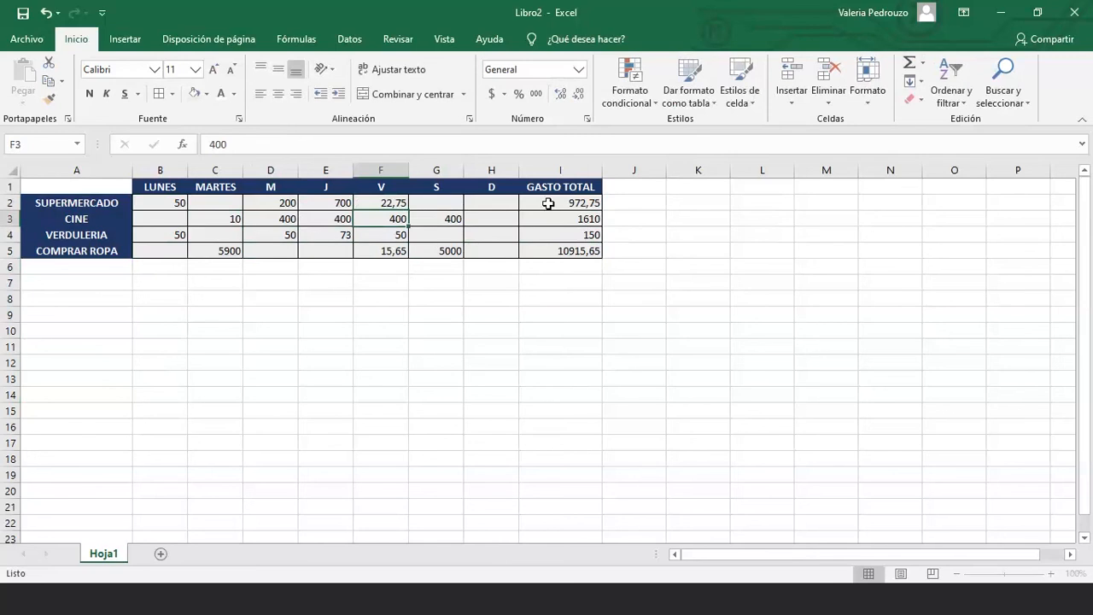
left_click(548, 204)
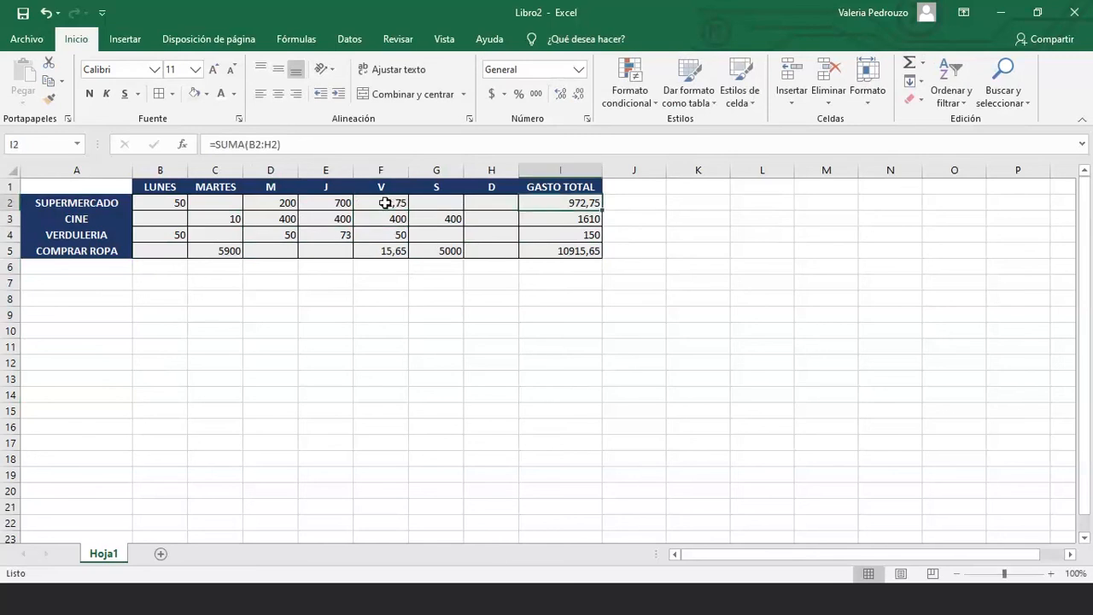
Edit the I2 total formula to =SUMA(B2:F2), removing the duplicated reference
left_click(436, 203)
left_click(544, 203)
left_click(262, 145)
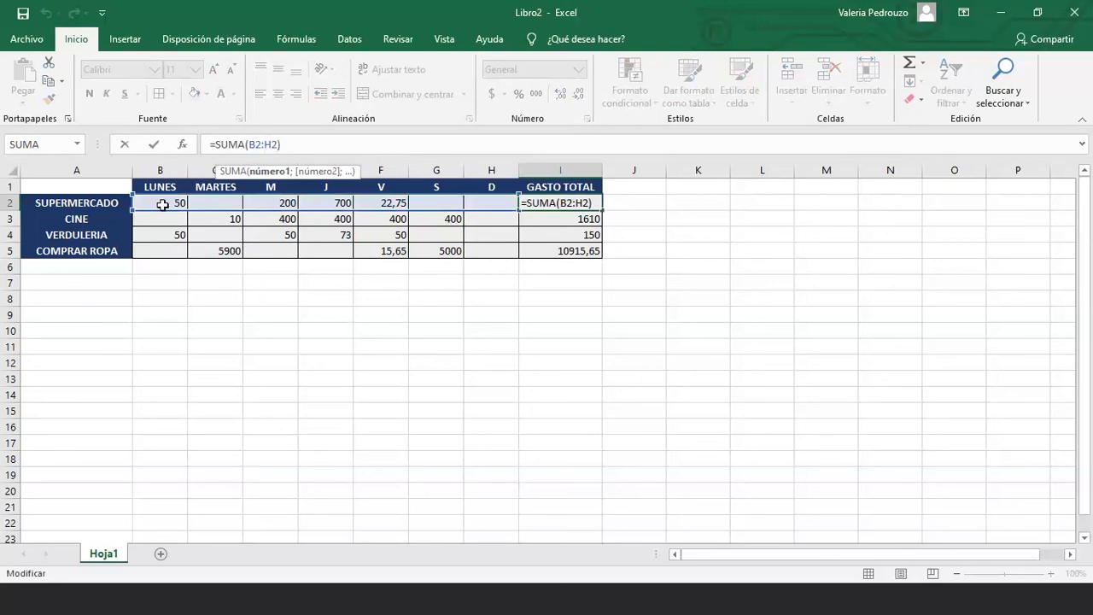
left_click_drag(163, 205, 389, 203)
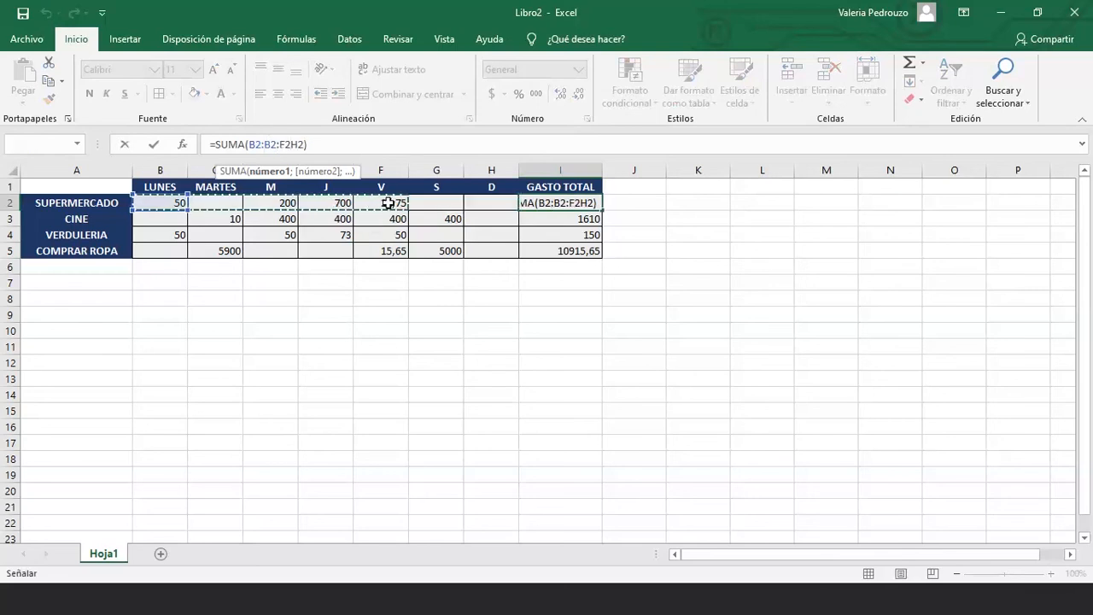
left_click(265, 148)
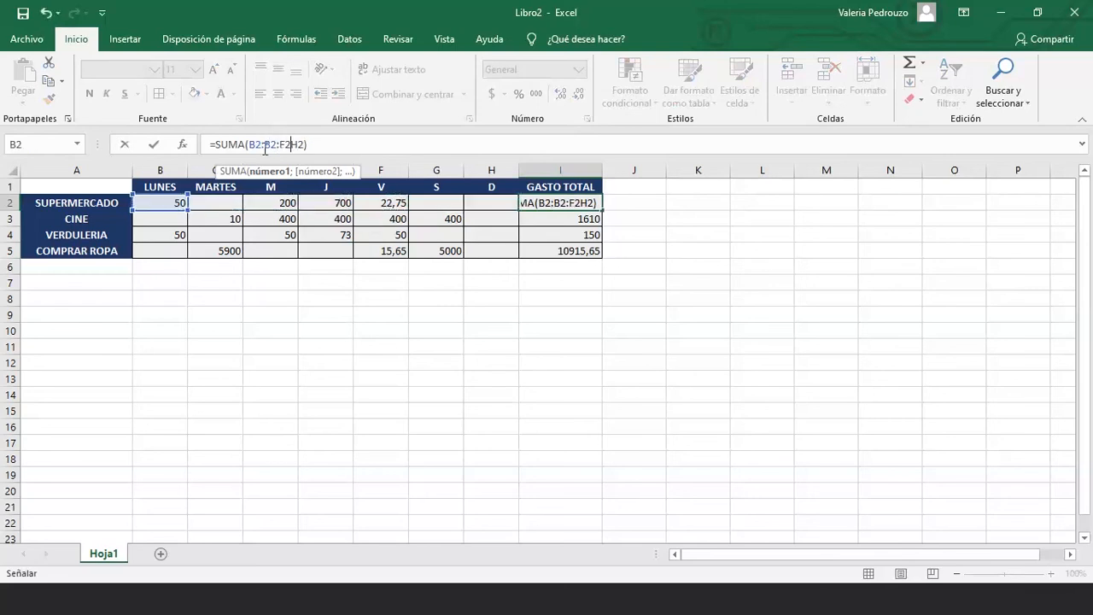
left_click(265, 148)
key("BackSpace")
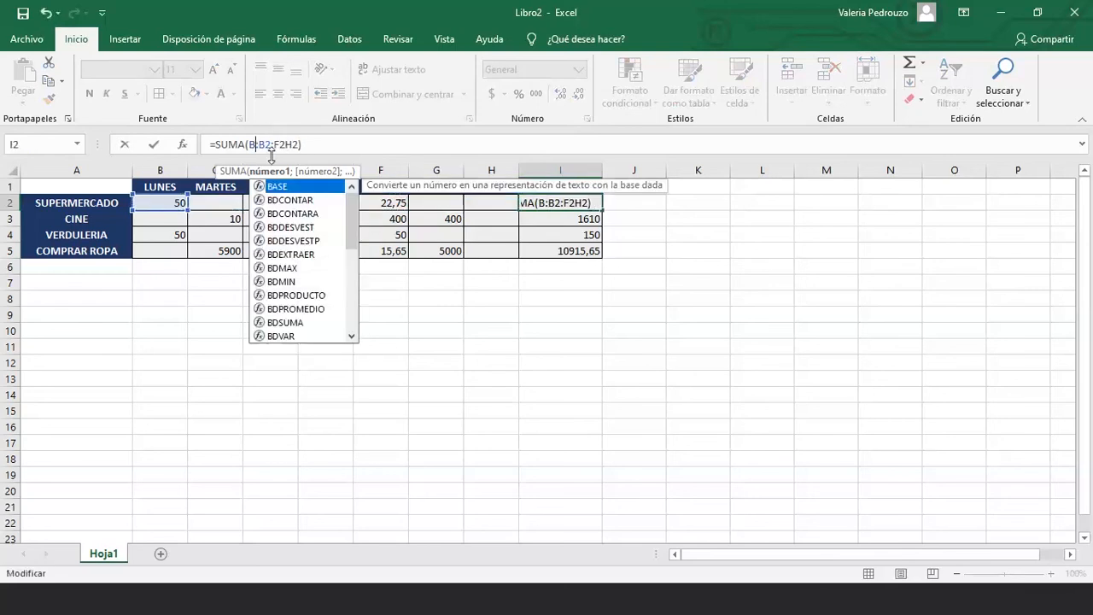
key("BackSpace")
key("Delete")
left_click(284, 149)
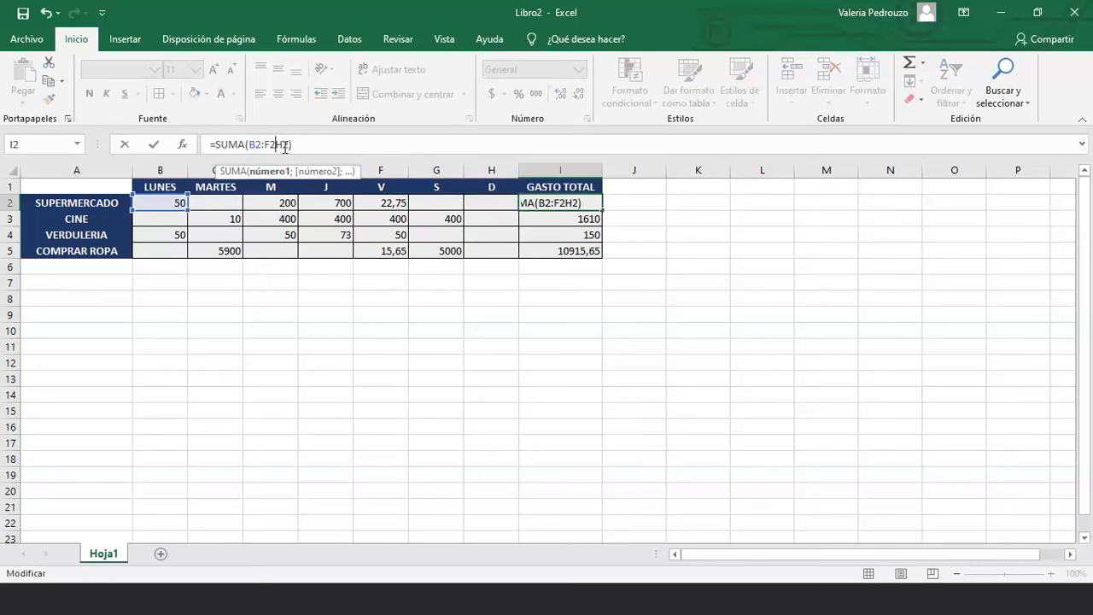
key("BackSpace")
key("BackSpace")
key("Return")
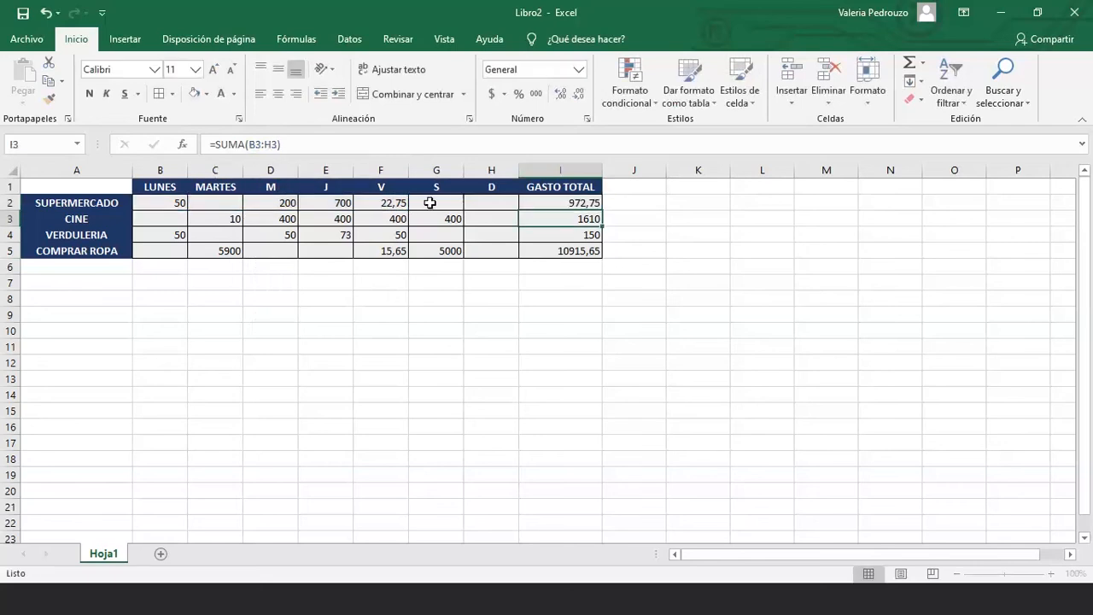
Enter 50 under D in H2 and recheck the SUPERMERCADO total of 972,75
left_click(472, 203)
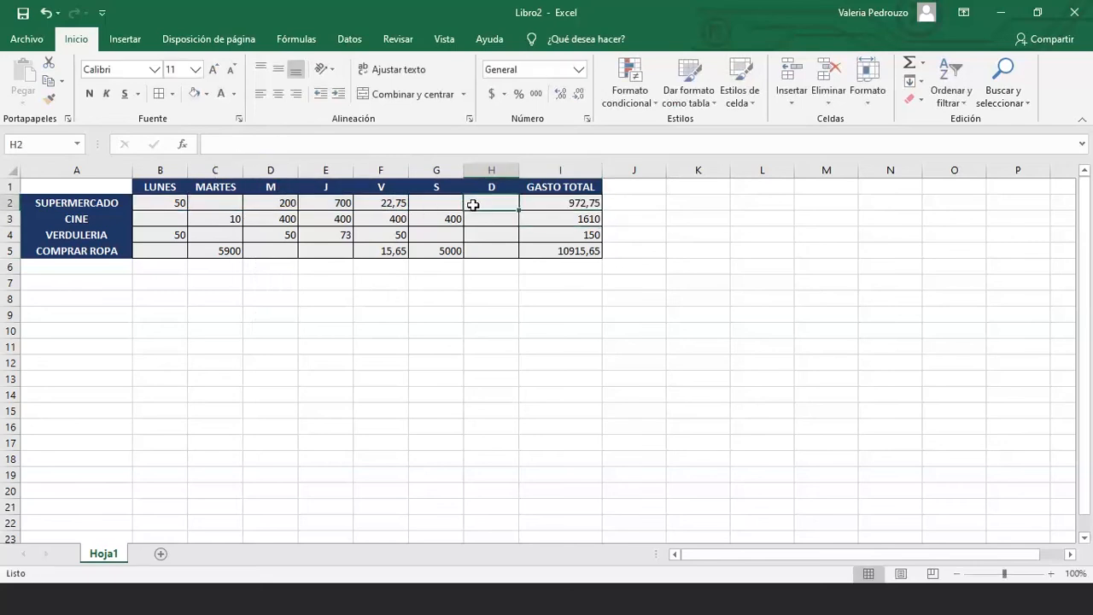
type("50")
key("Return")
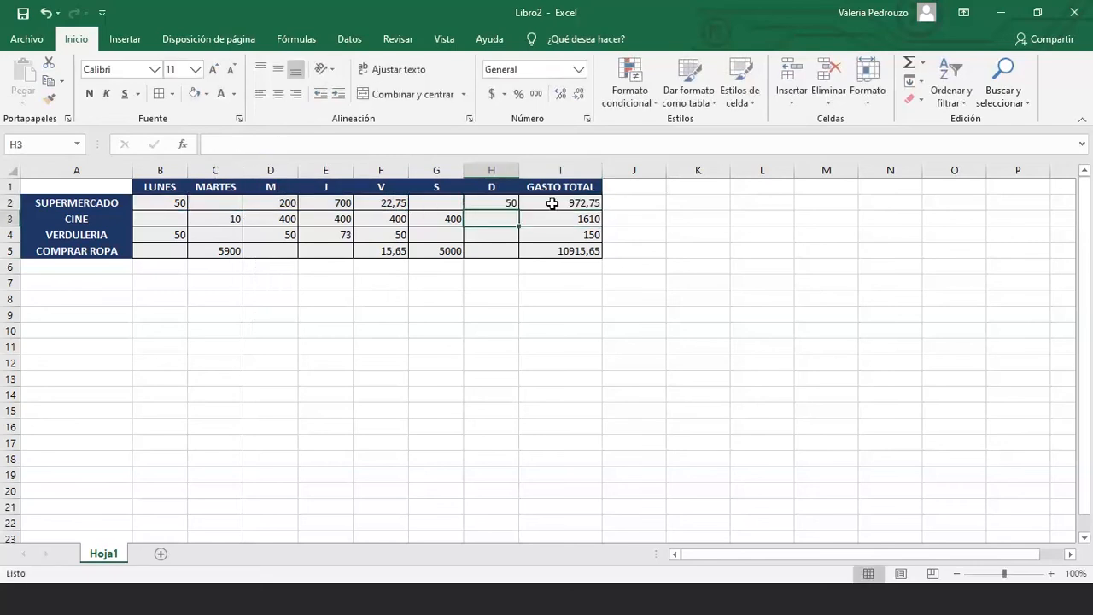
left_click(552, 203)
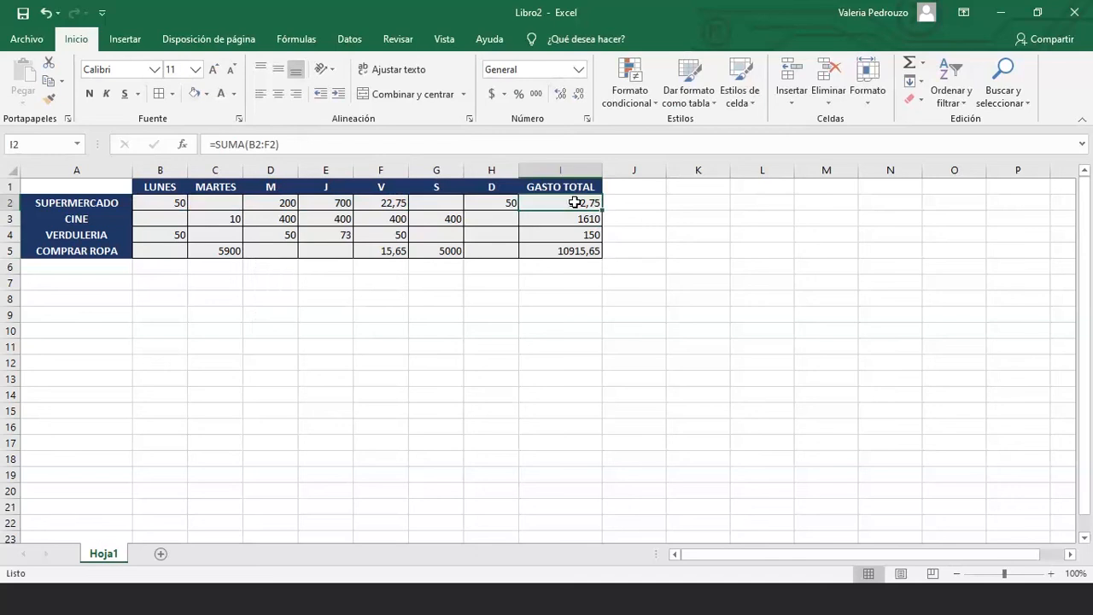
left_click(275, 144)
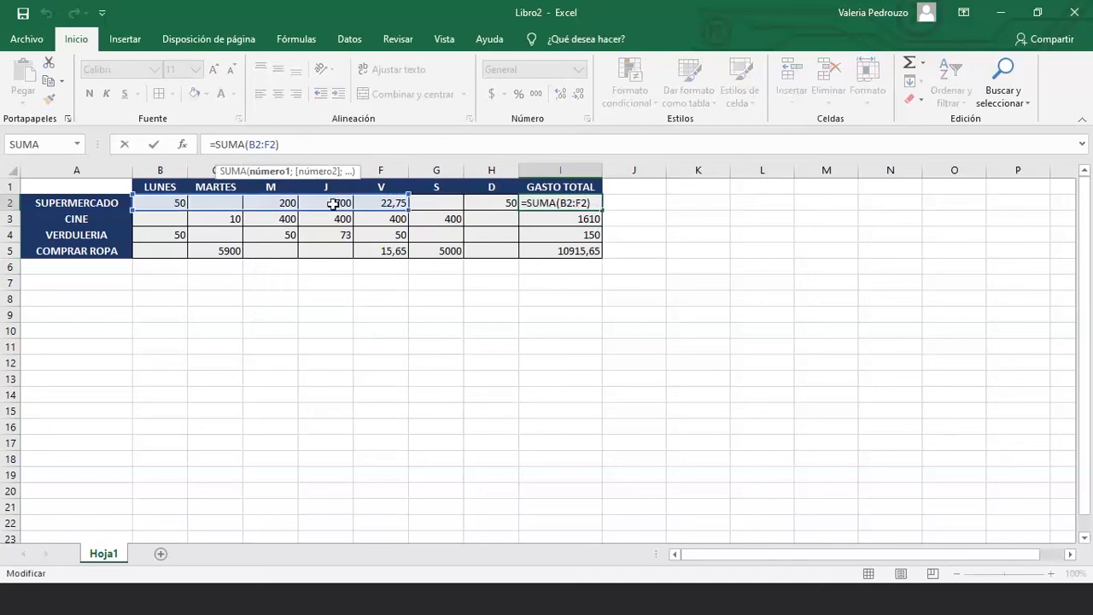
left_click(517, 285)
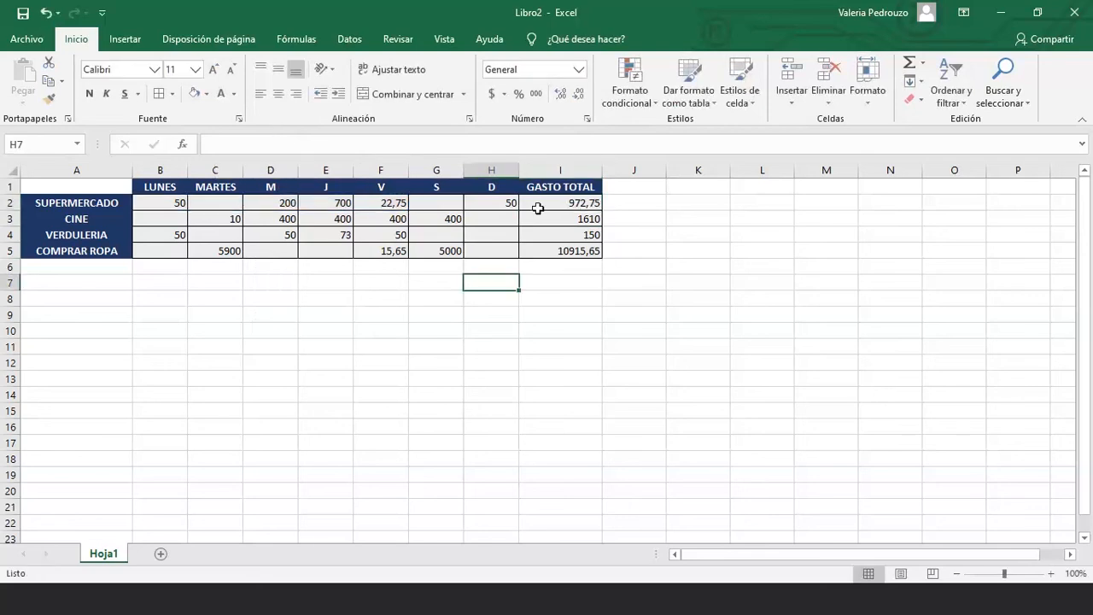
left_click(538, 208)
left_click(391, 205)
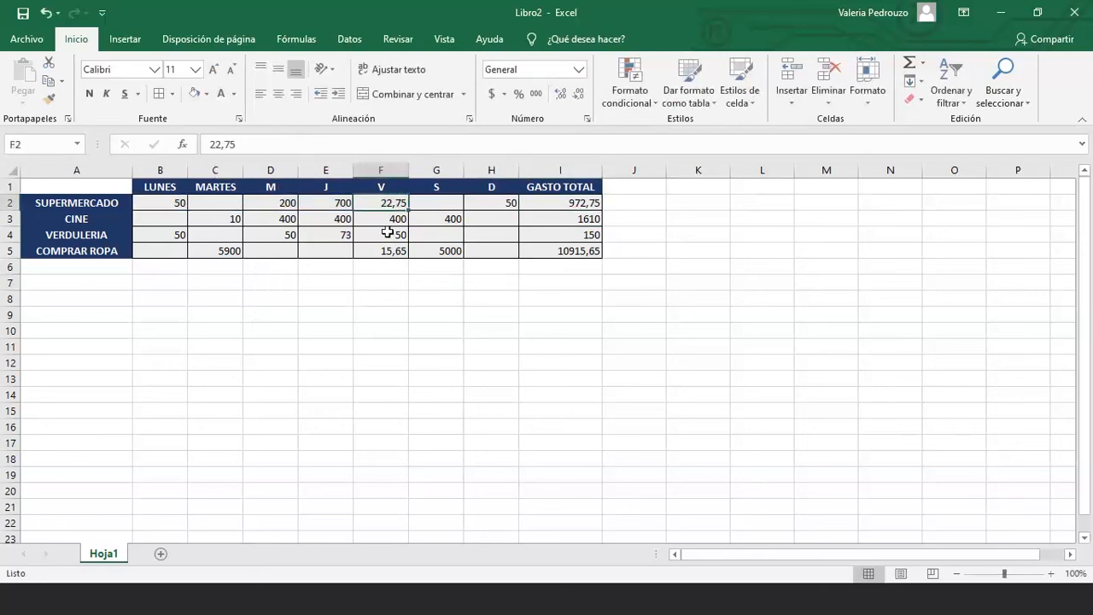
Re-edit the 22,75 value of F2 in the formula bar
left_click(371, 188)
left_click(370, 202)
left_click(221, 144)
left_click(225, 146)
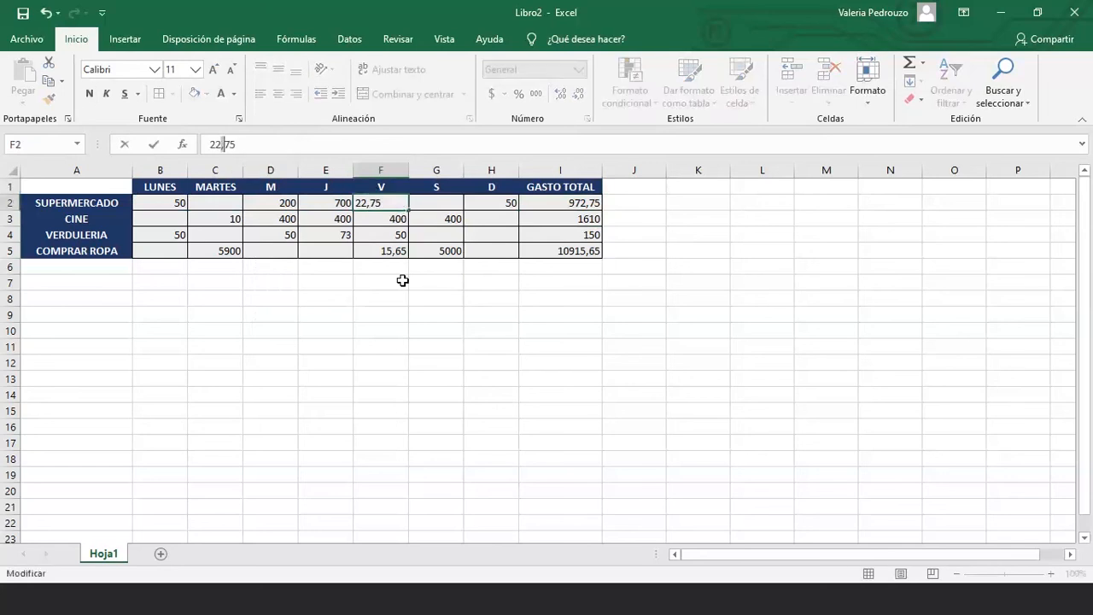
Commit F2 and leave a stray '?!' entry in F7 below the table
left_click(403, 282)
type("'")
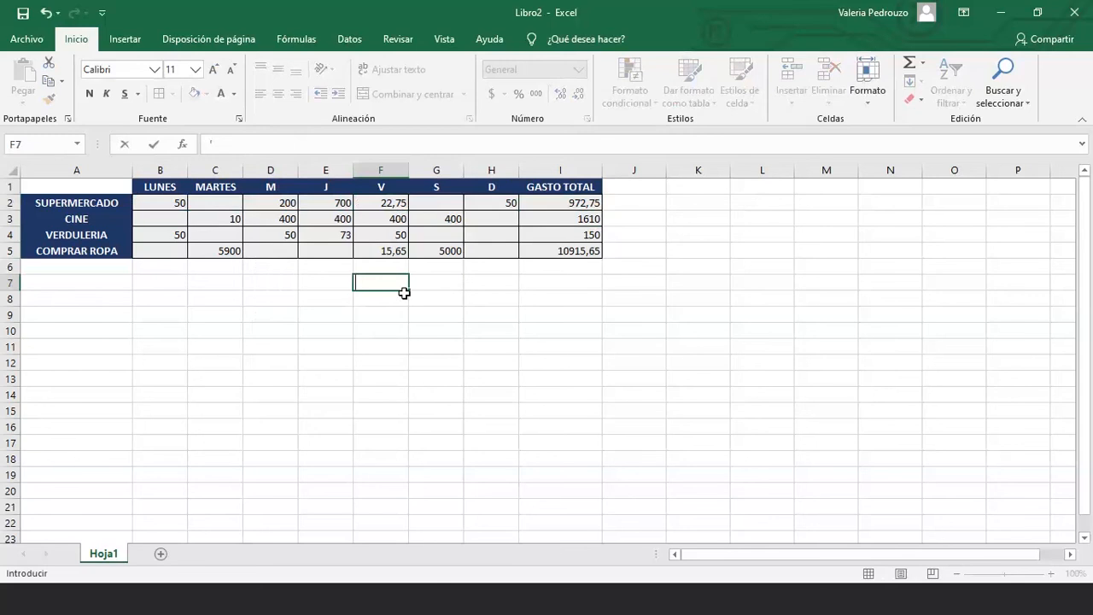
type("!")
left_click(374, 295)
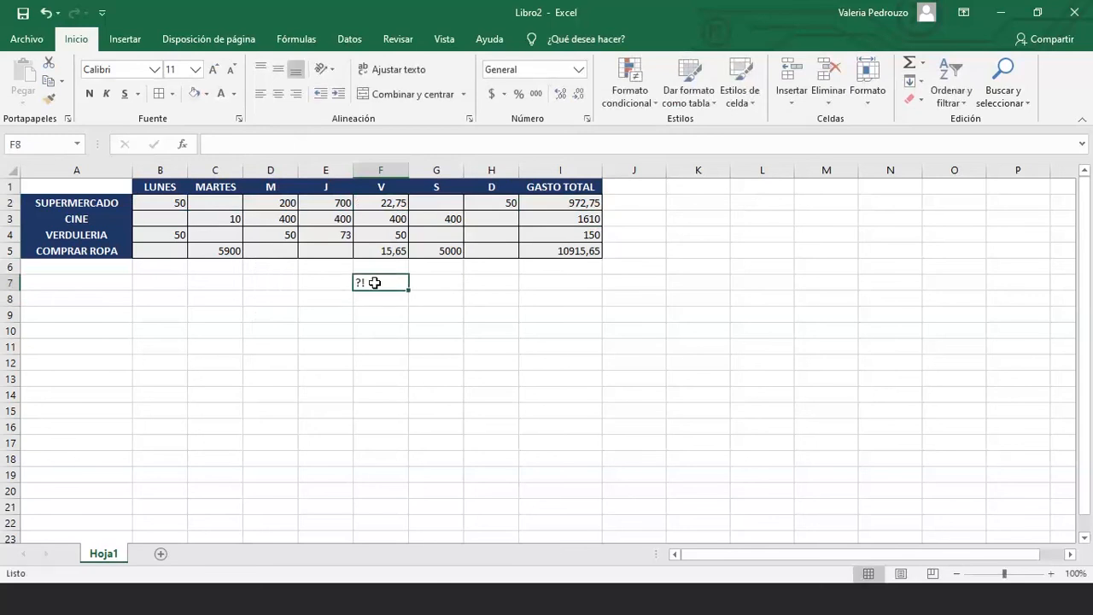
left_click(166, 203)
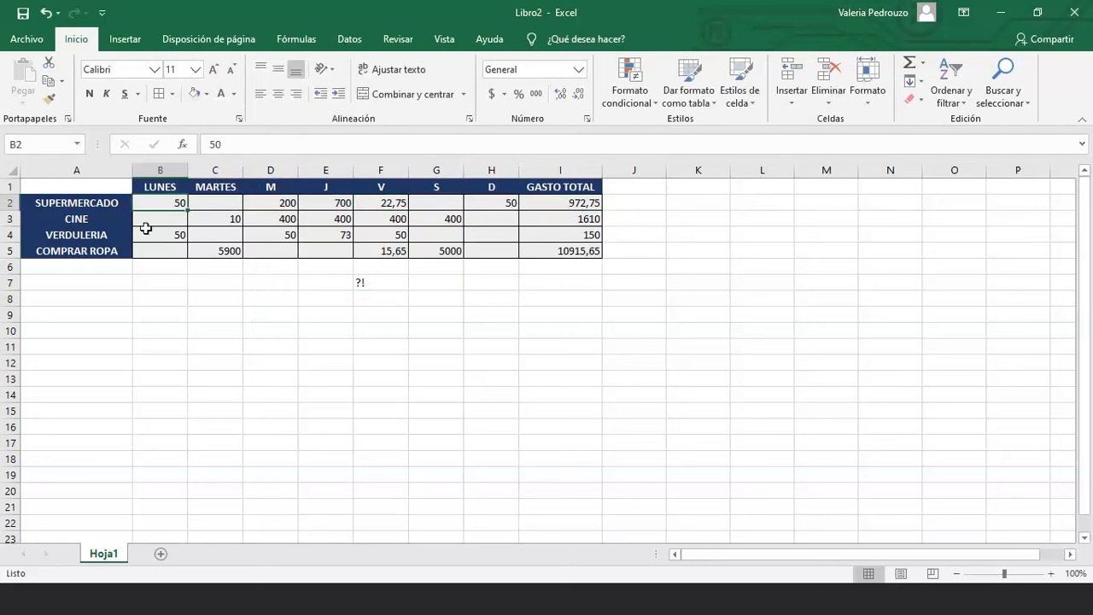
Enter $ 50 in B2 and $ 200 in D2, checking the SUPERMERCADO total in I2
type("$ ")
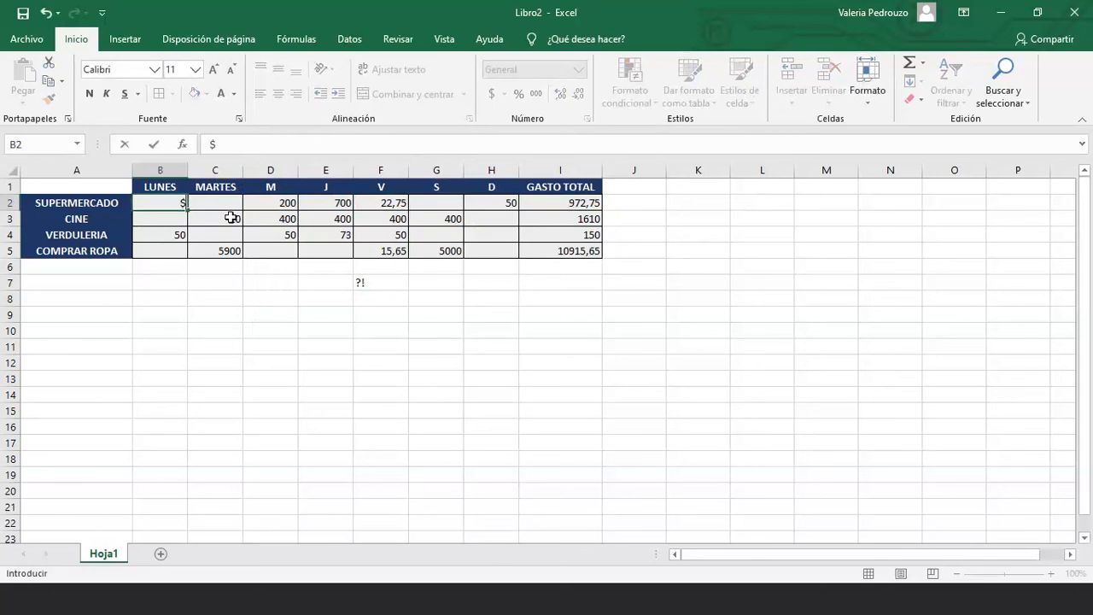
type("50")
key("Return")
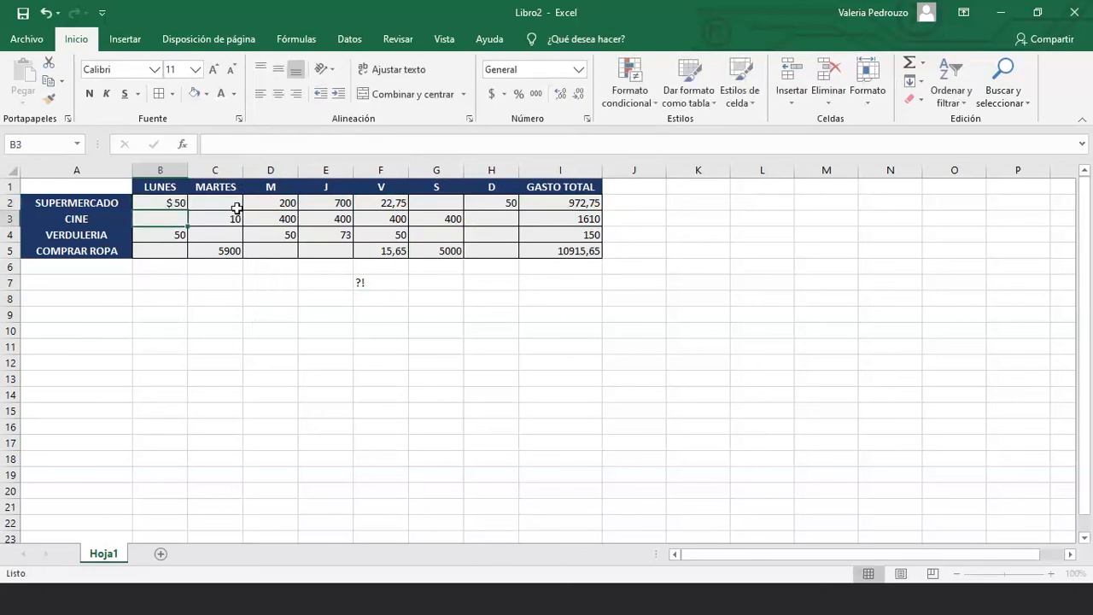
left_click(539, 209)
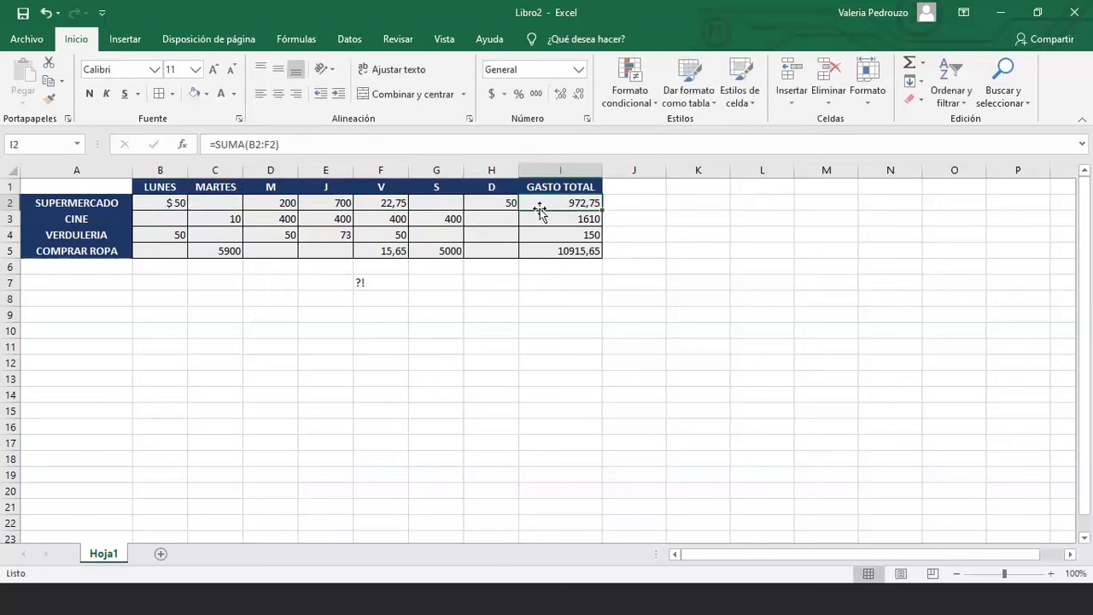
left_click(295, 205)
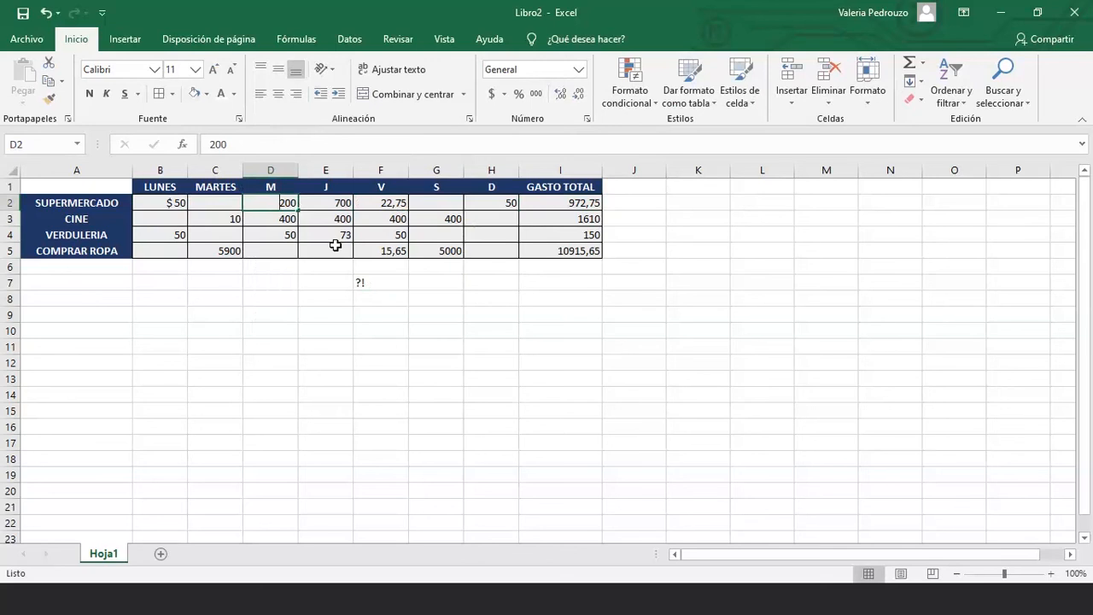
type("$ 20")
type("0")
key("Return")
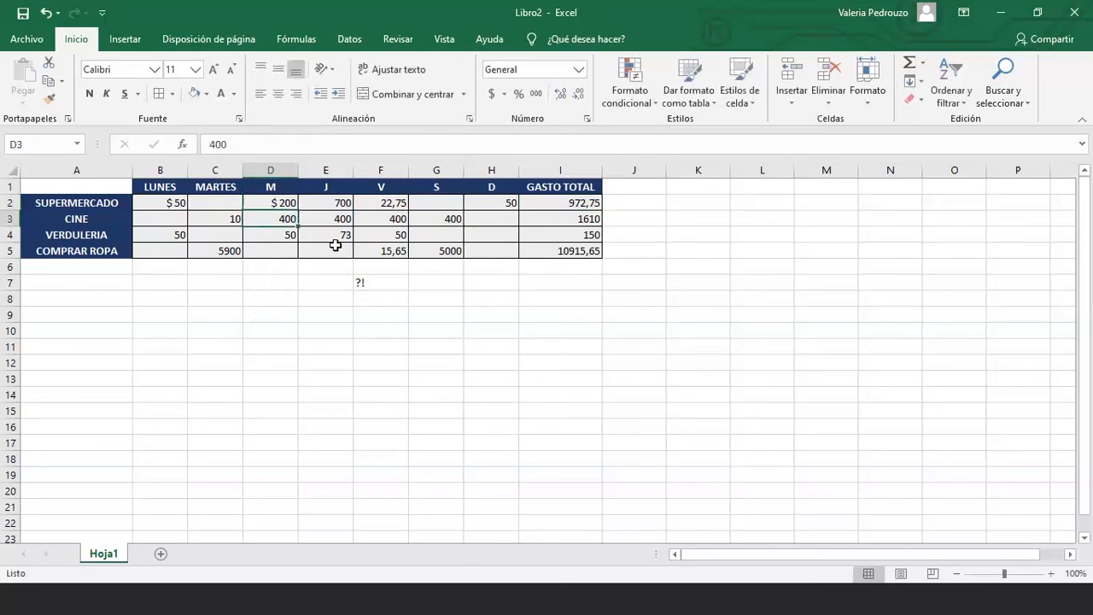
left_click(553, 207)
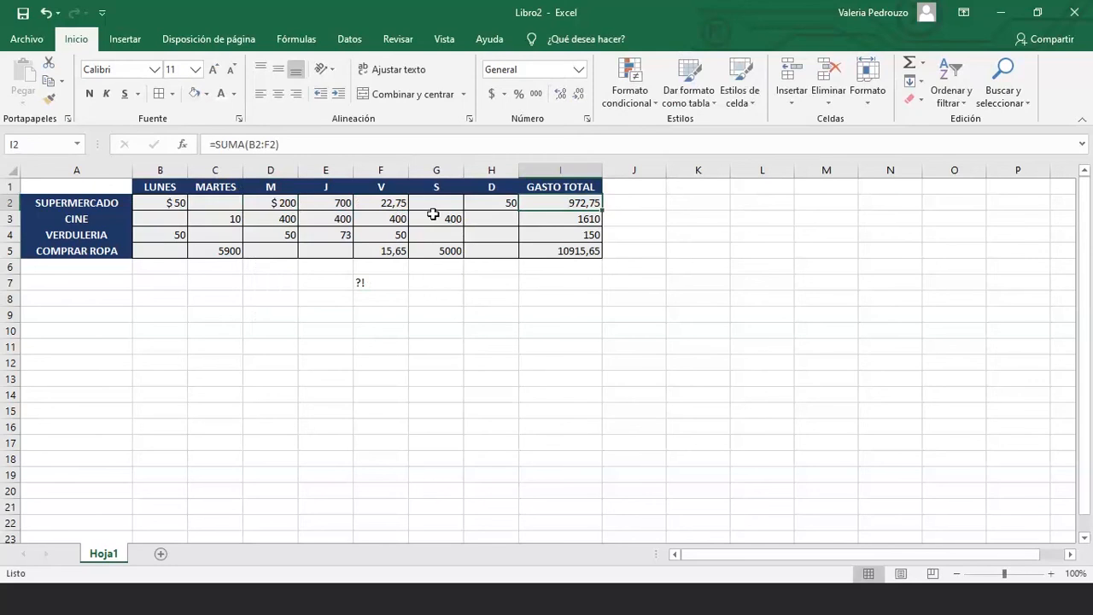
Change F2 from 22,75 to 22.75 and check the effect on I2
left_click(381, 204)
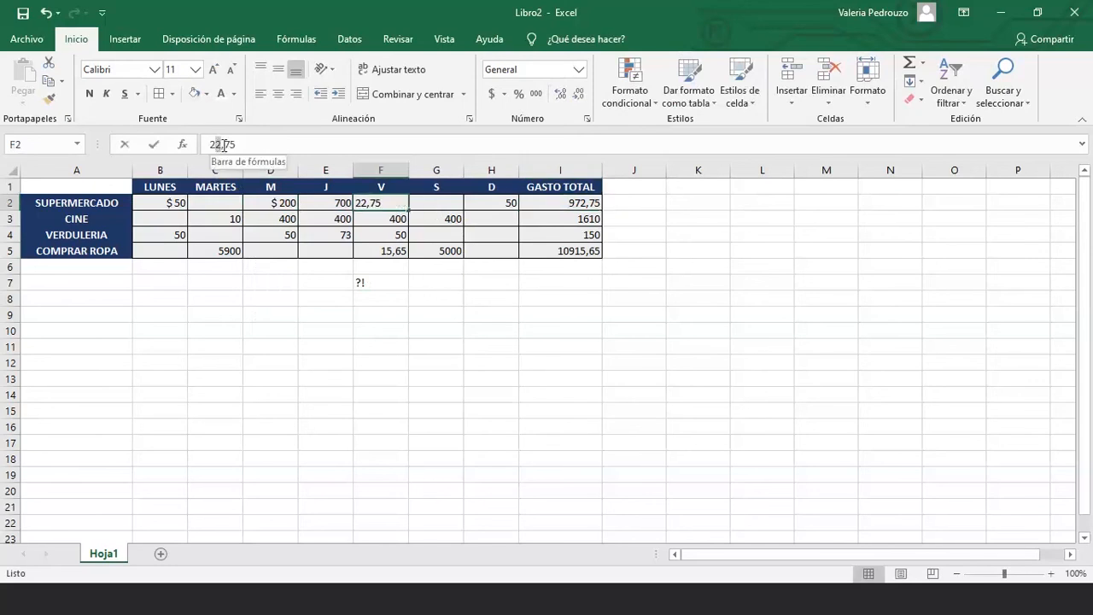
left_click(223, 146)
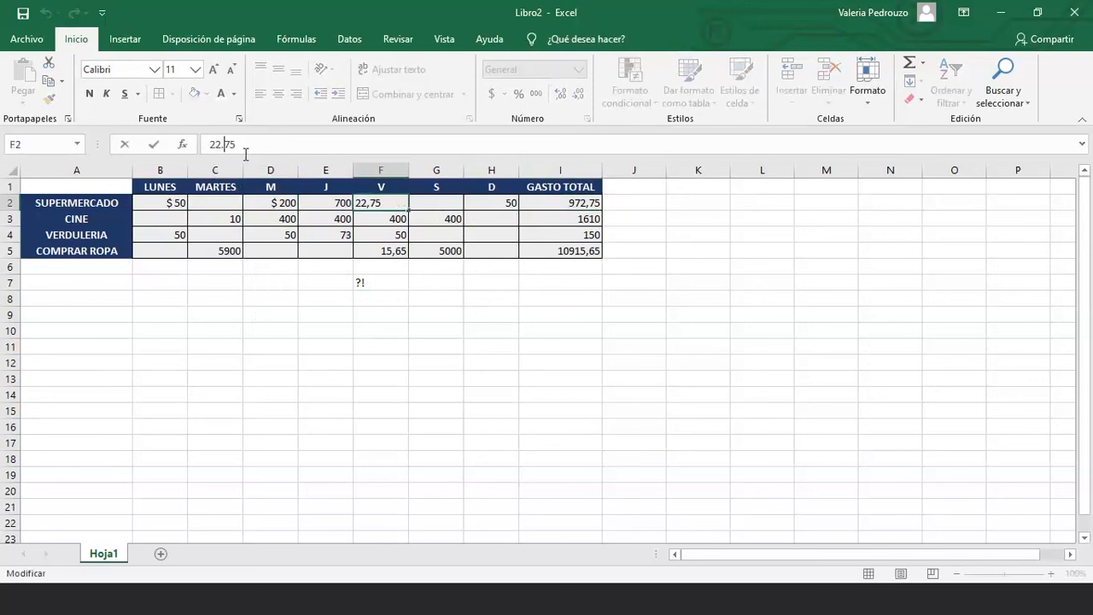
key("BackSpace")
type(".")
key("Return")
left_click(579, 204)
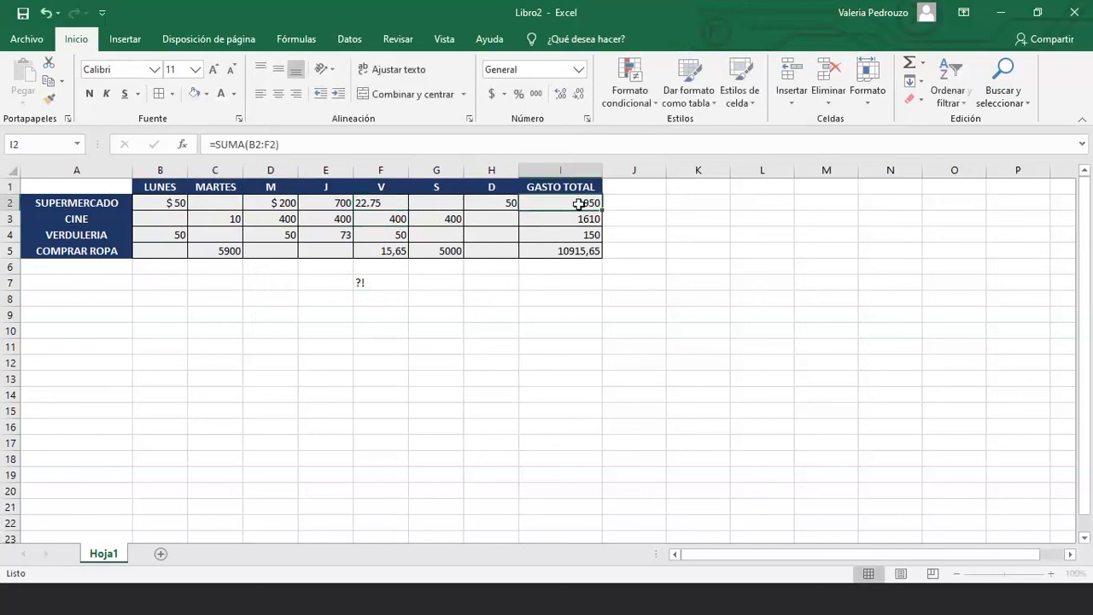
Restore F2 to 22,75 so SUPERMERCADO totals 972,75, then review B2, D2 and E3
left_click(386, 203)
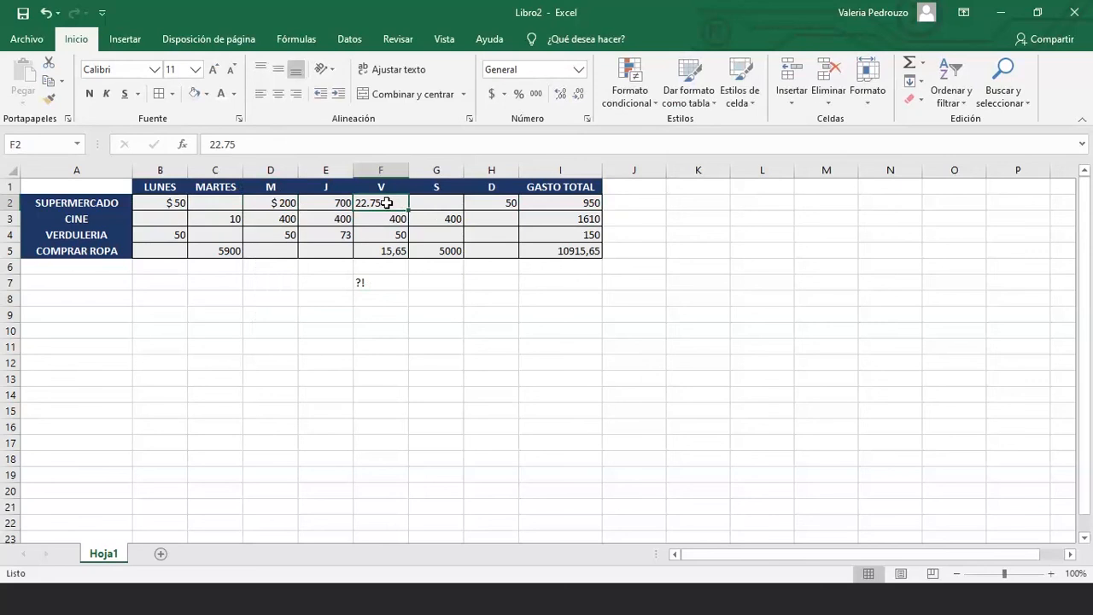
left_click(222, 143)
key("BackSpace")
type(",")
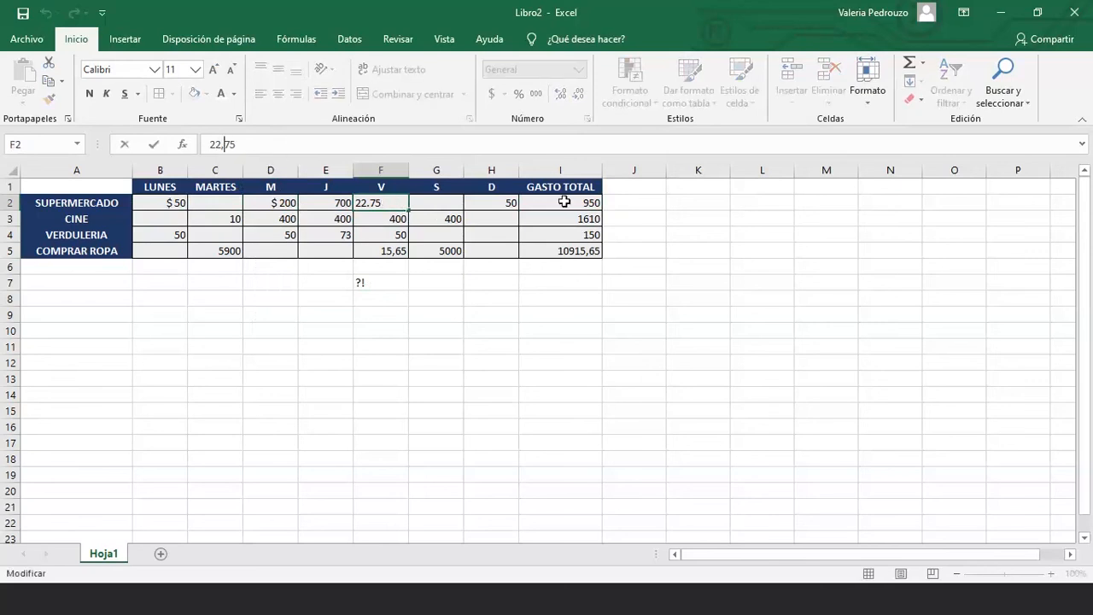
key("Return")
left_click(570, 205)
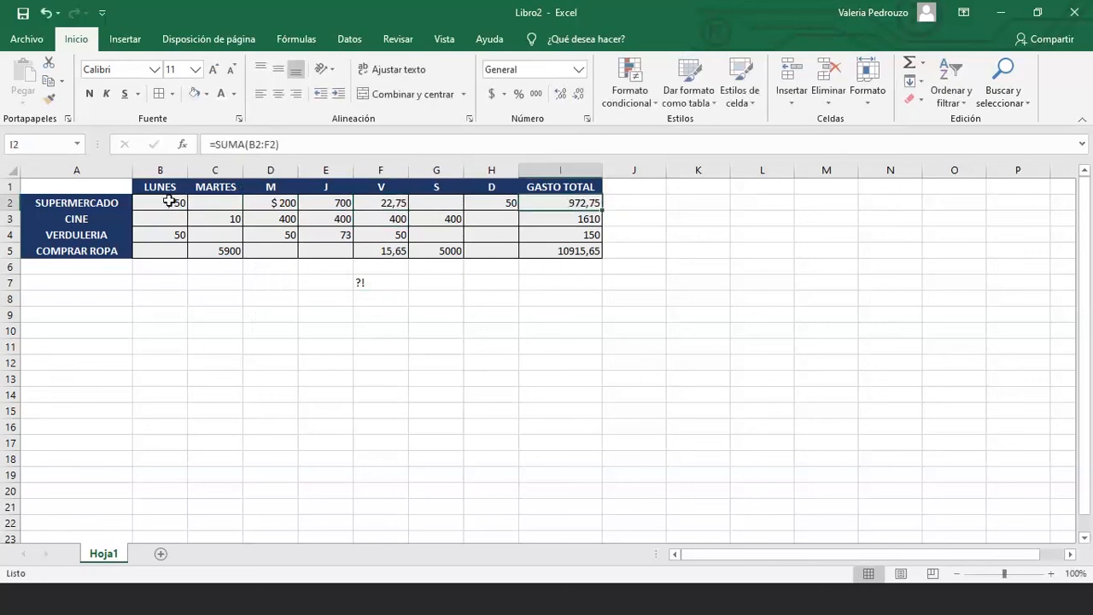
left_click(171, 203)
left_click(291, 205)
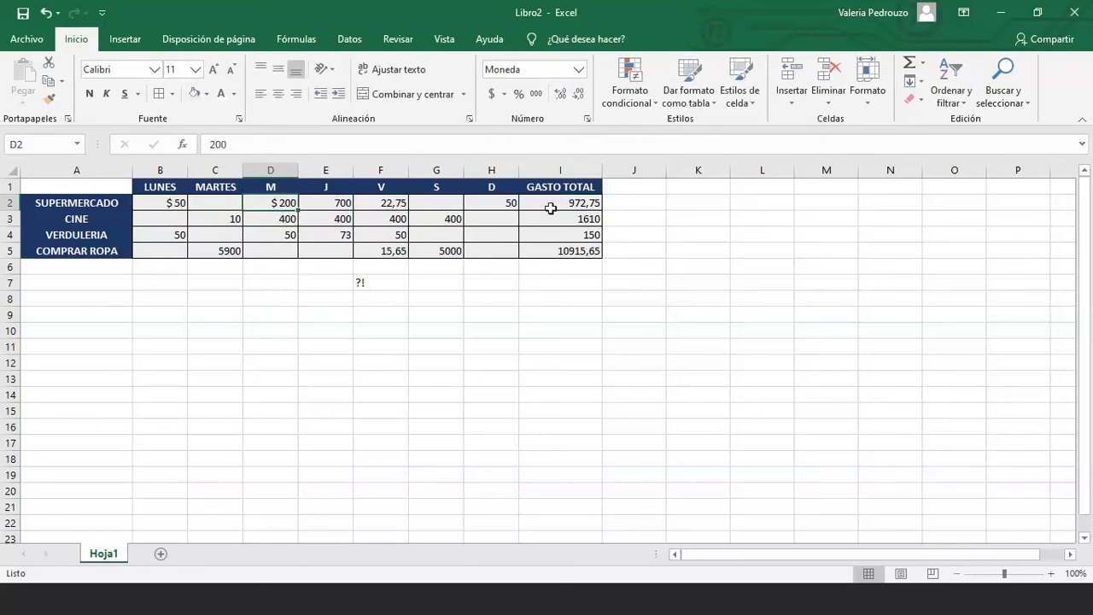
left_click(326, 219)
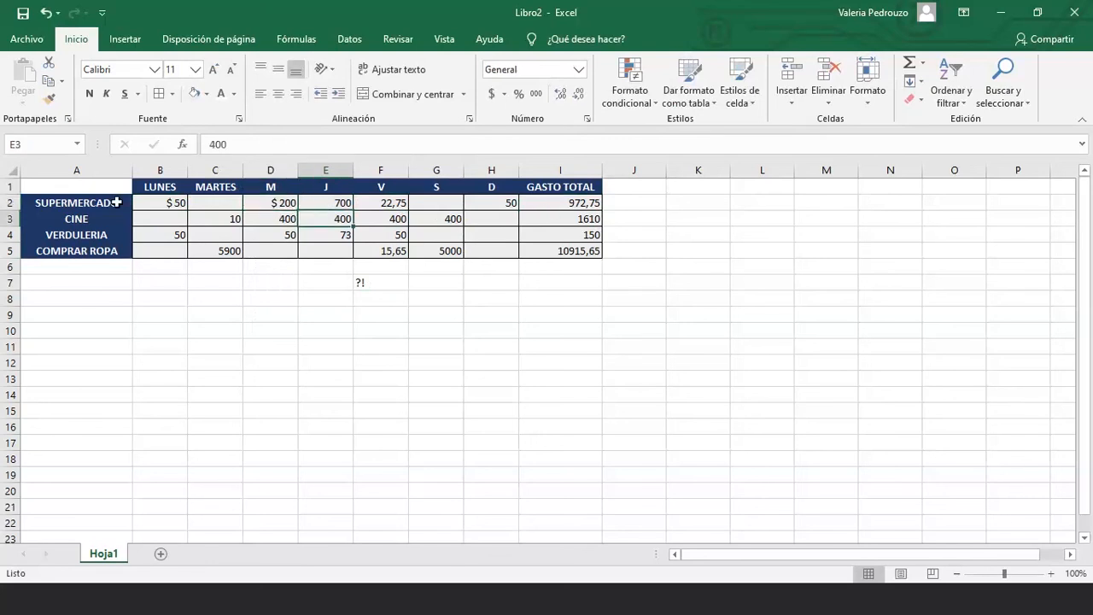
Format B2:H5 as Moneda with the $ Español (Argentina) symbol and 2 decimals
left_click_drag(139, 203, 552, 248)
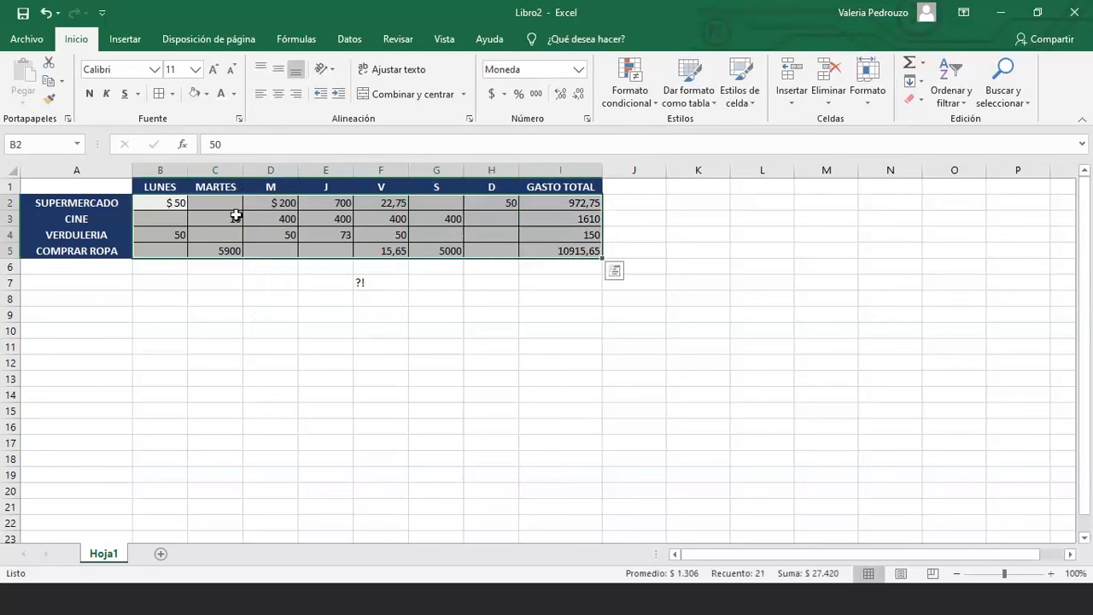
right_click(322, 207)
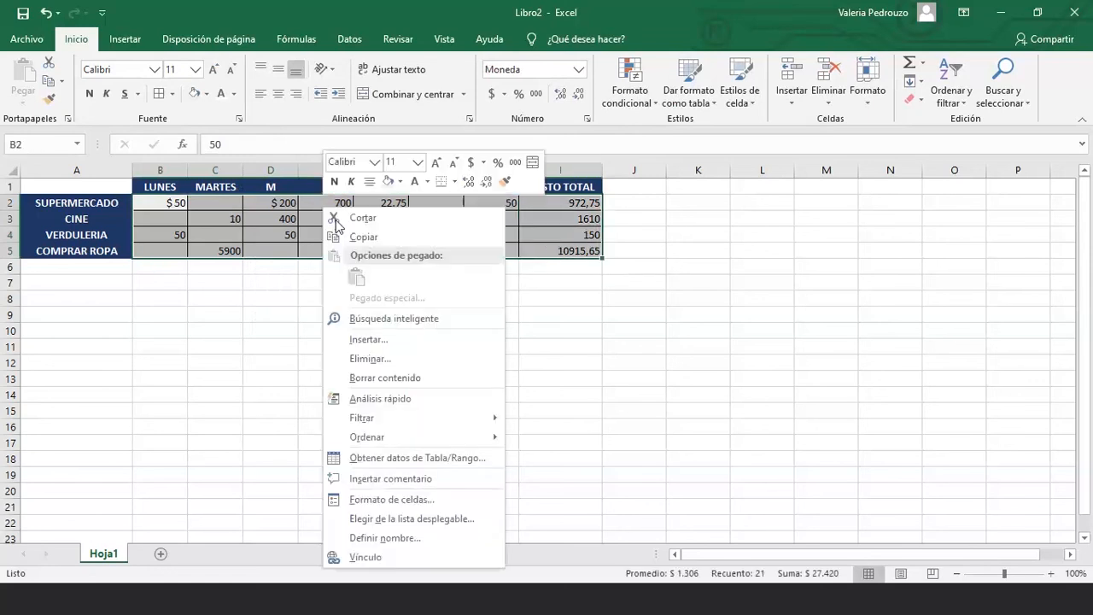
left_click(412, 501)
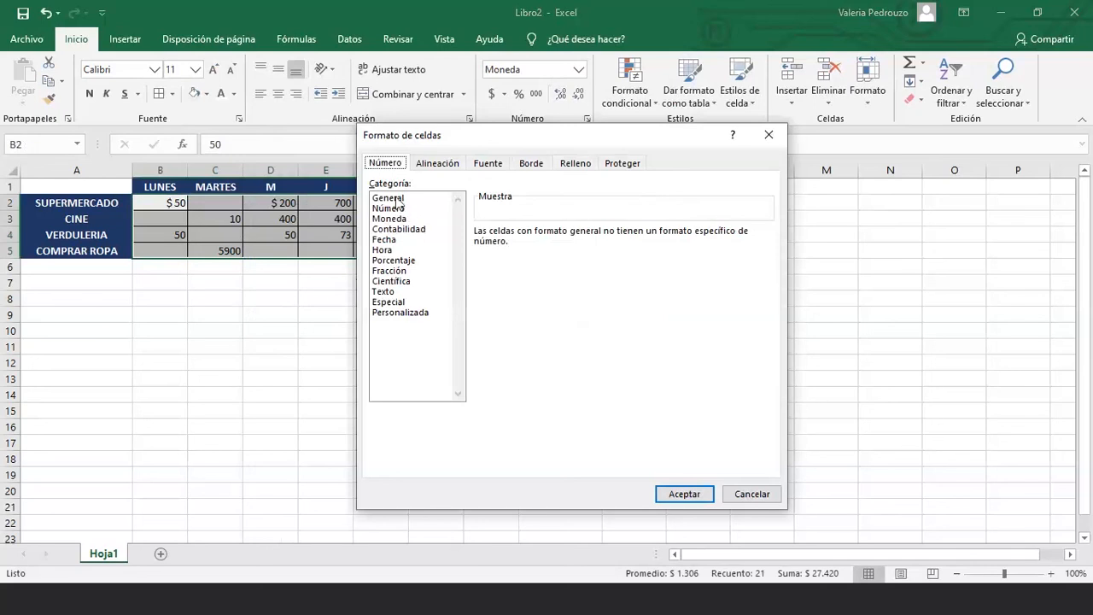
left_click(397, 199)
left_click(384, 292)
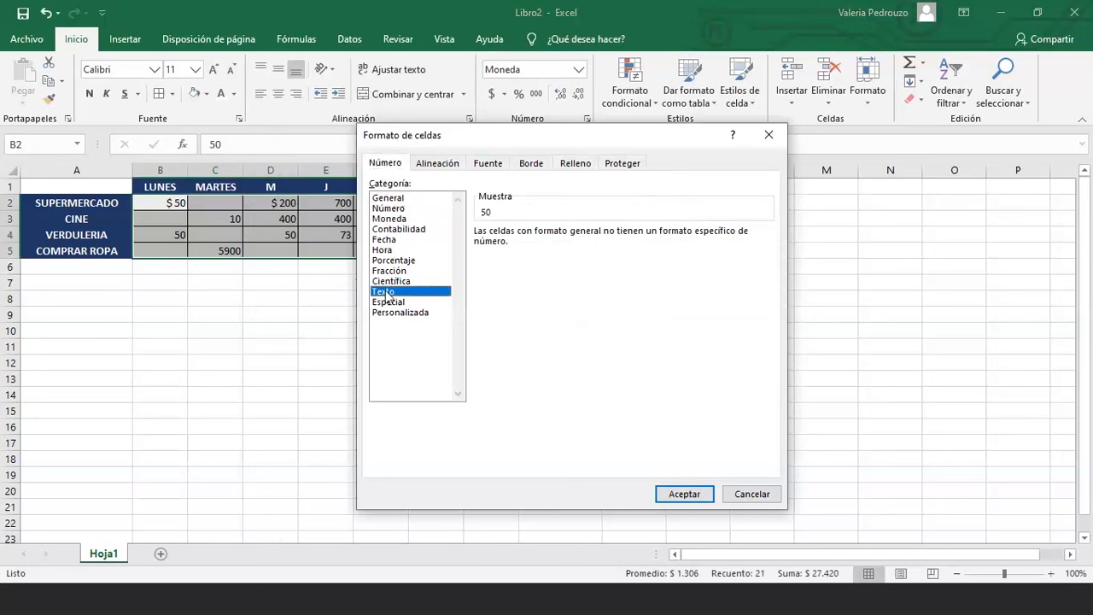
left_click(390, 219)
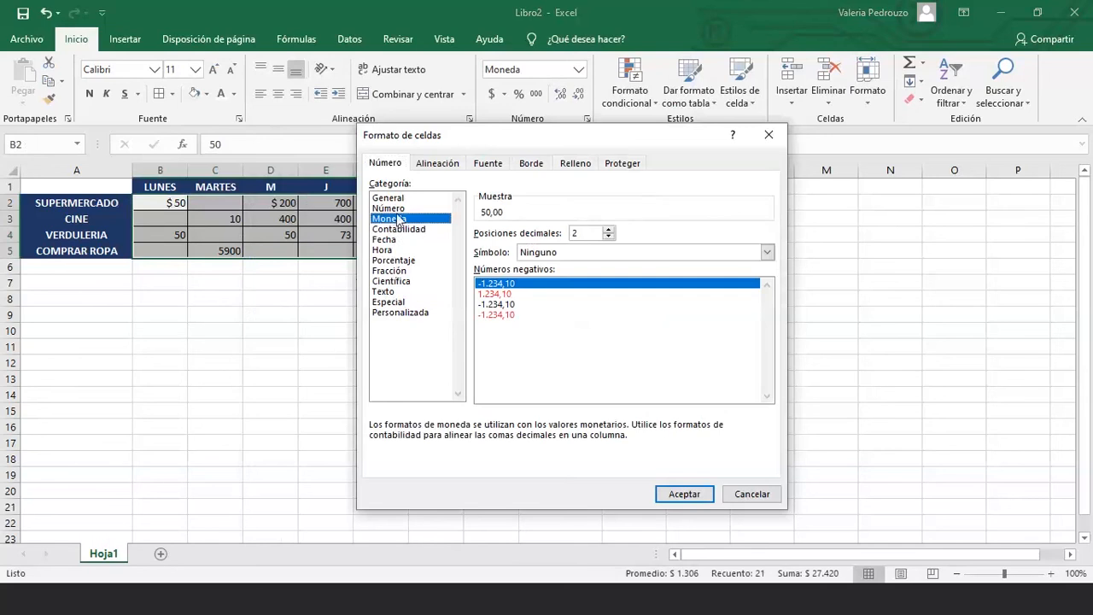
left_click(545, 252)
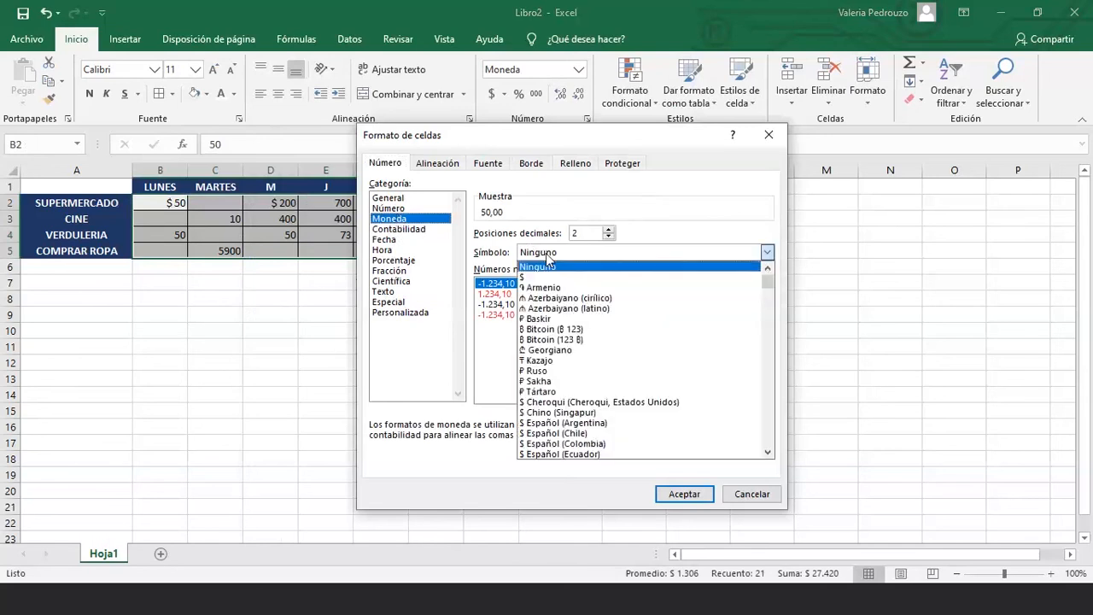
scroll(563, 386, "down", 1)
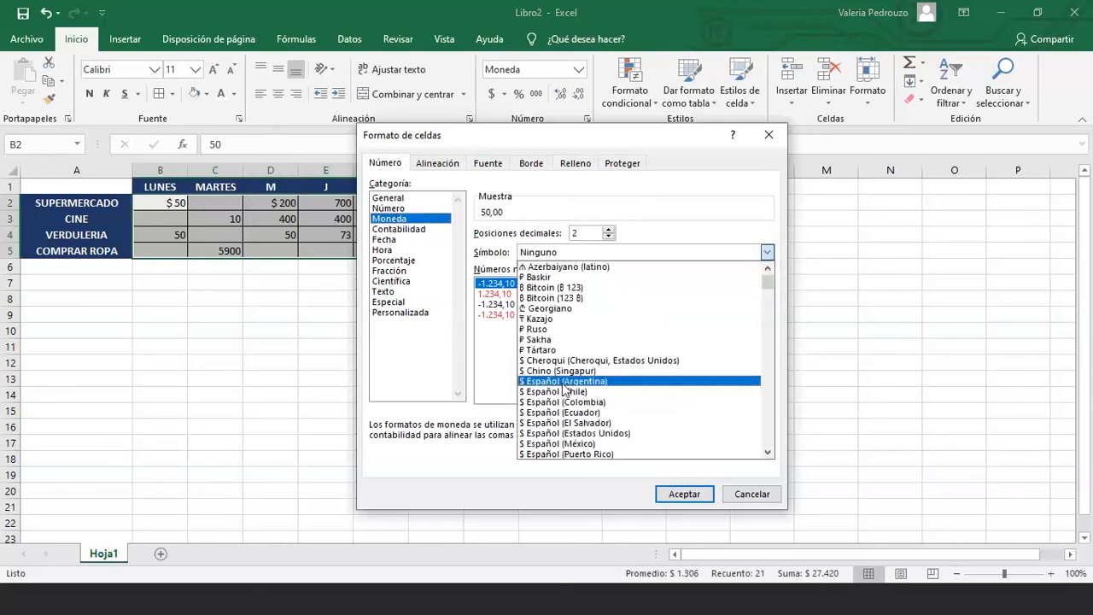
left_click(608, 382)
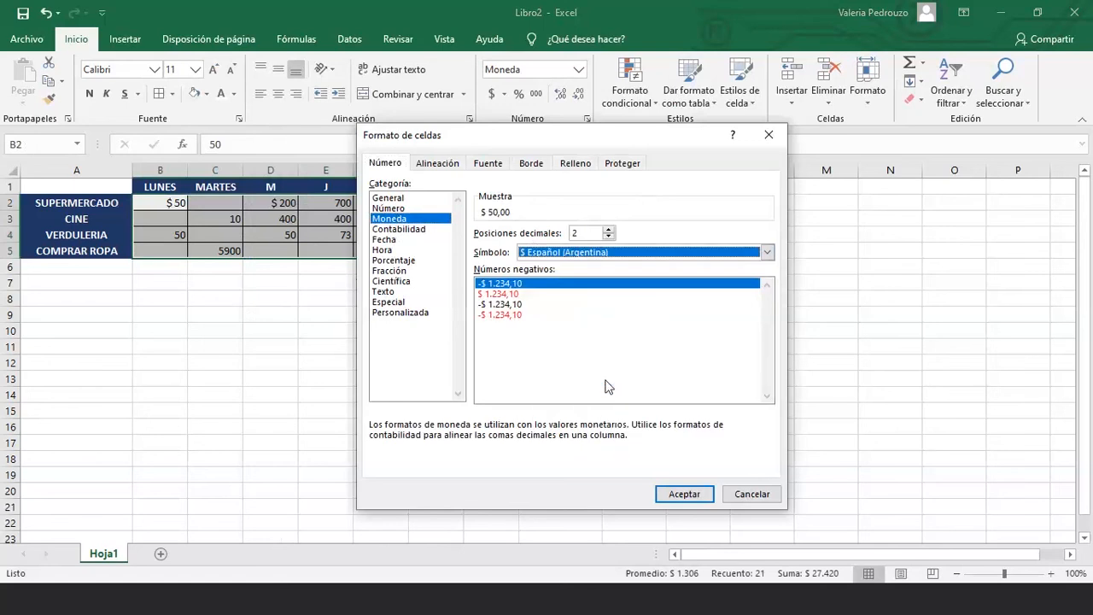
left_click(610, 236)
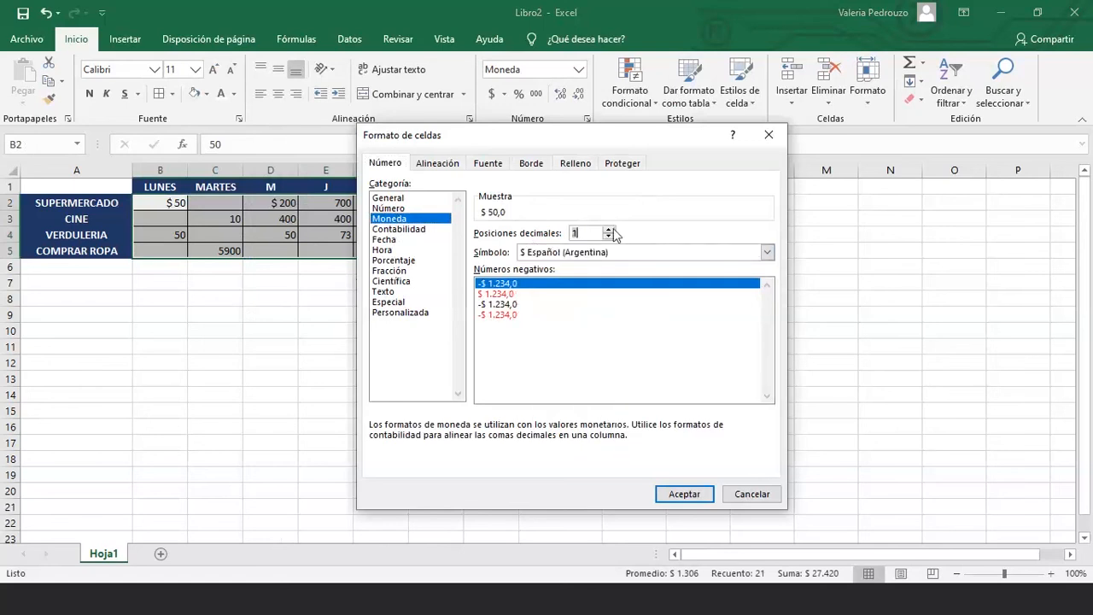
left_click(613, 230)
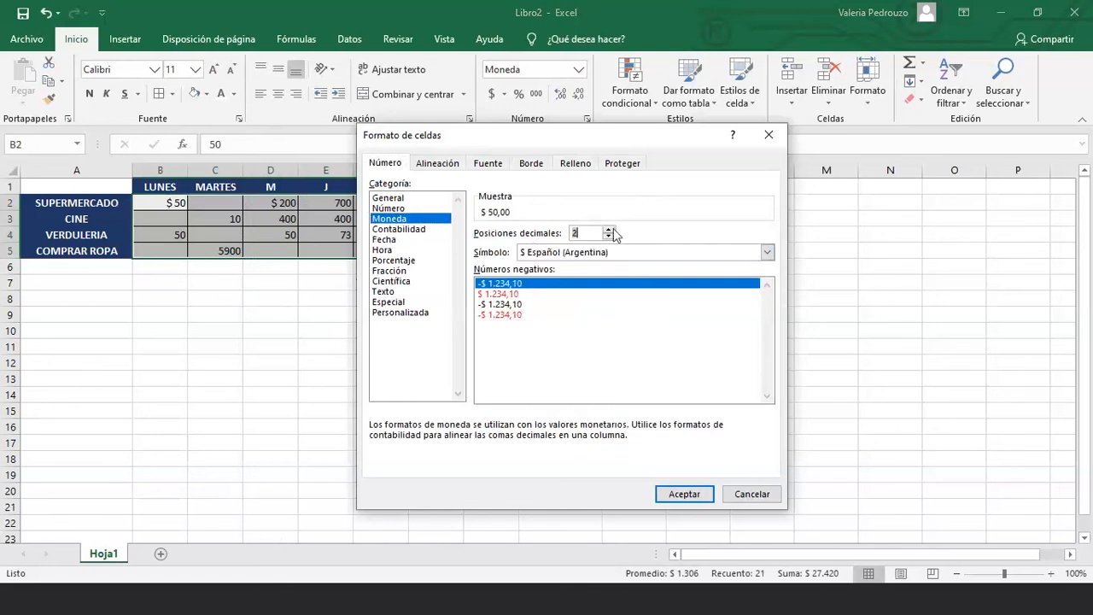
left_click(700, 502)
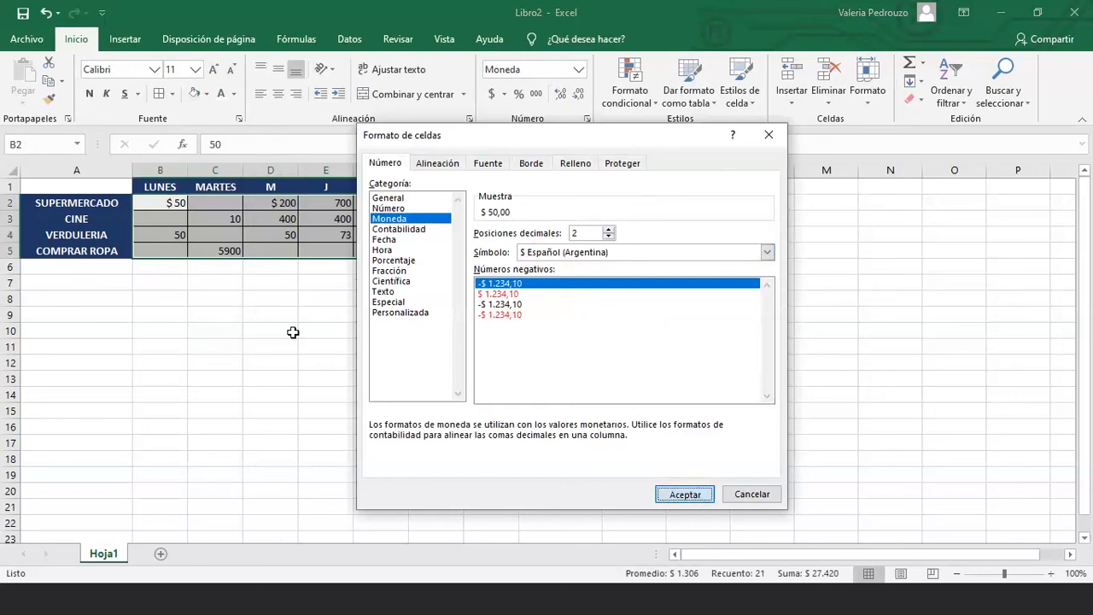
key("Return")
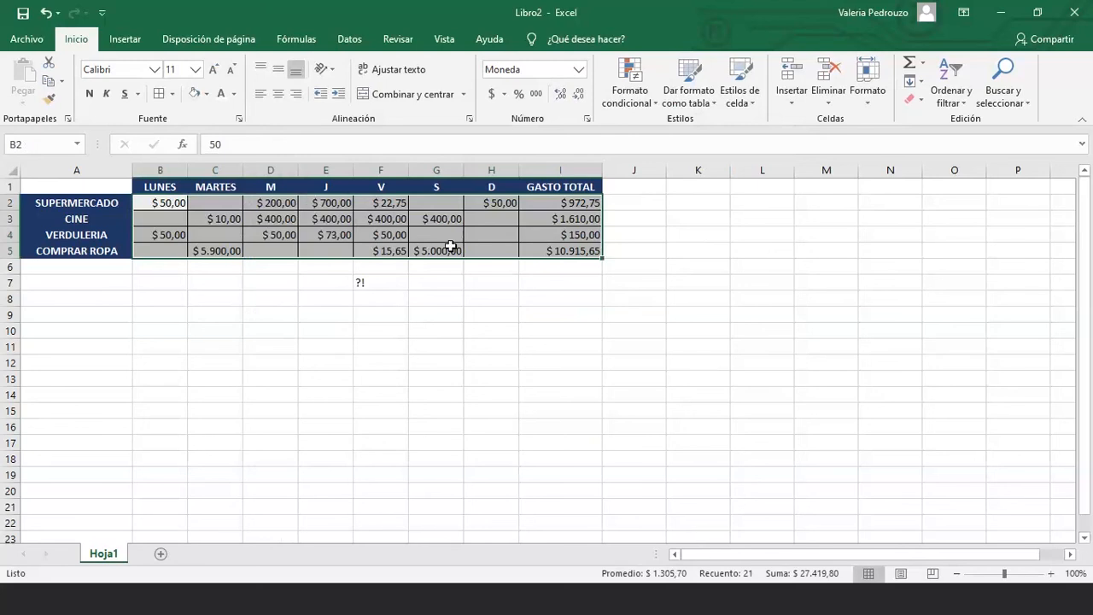
Enter 22 as CINE's Sunday expense in H3, raising its total to $ 1.632,00
left_click(511, 221)
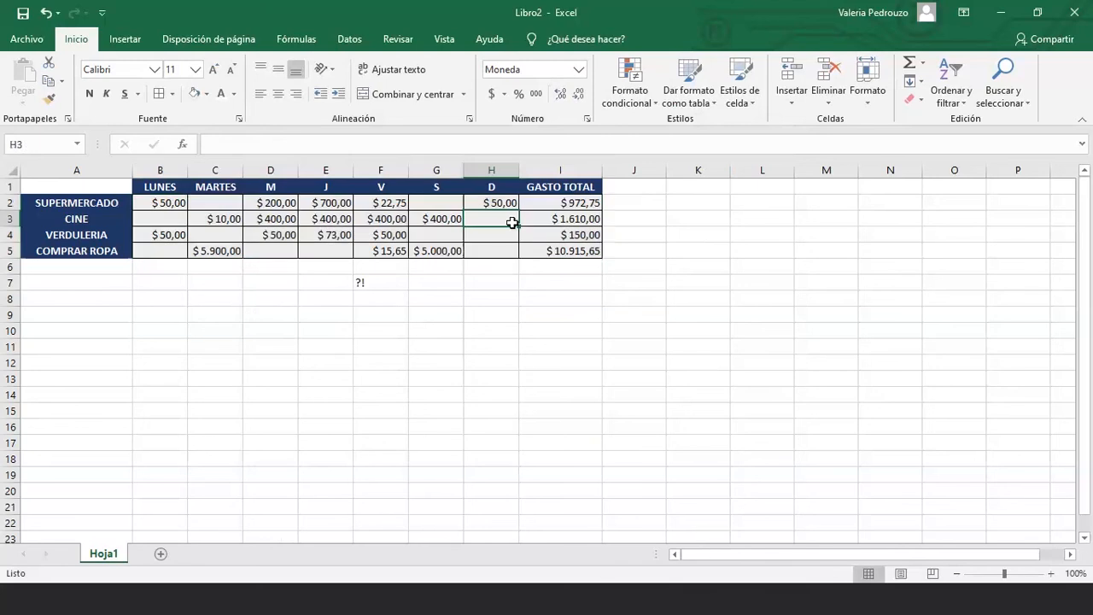
type("22")
key("Return")
left_click(561, 218)
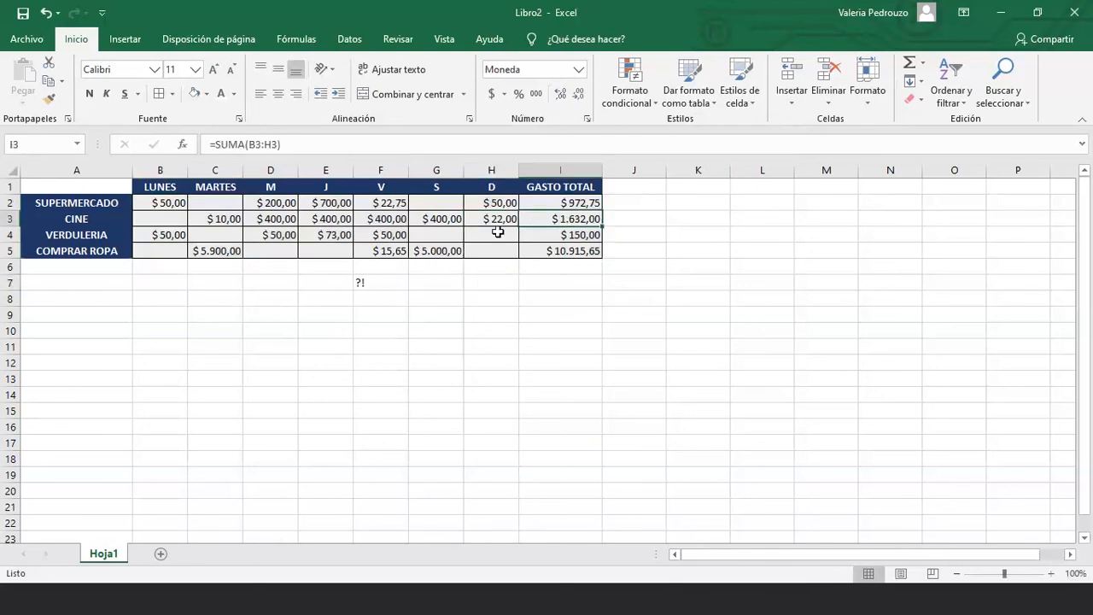
left_click(489, 220)
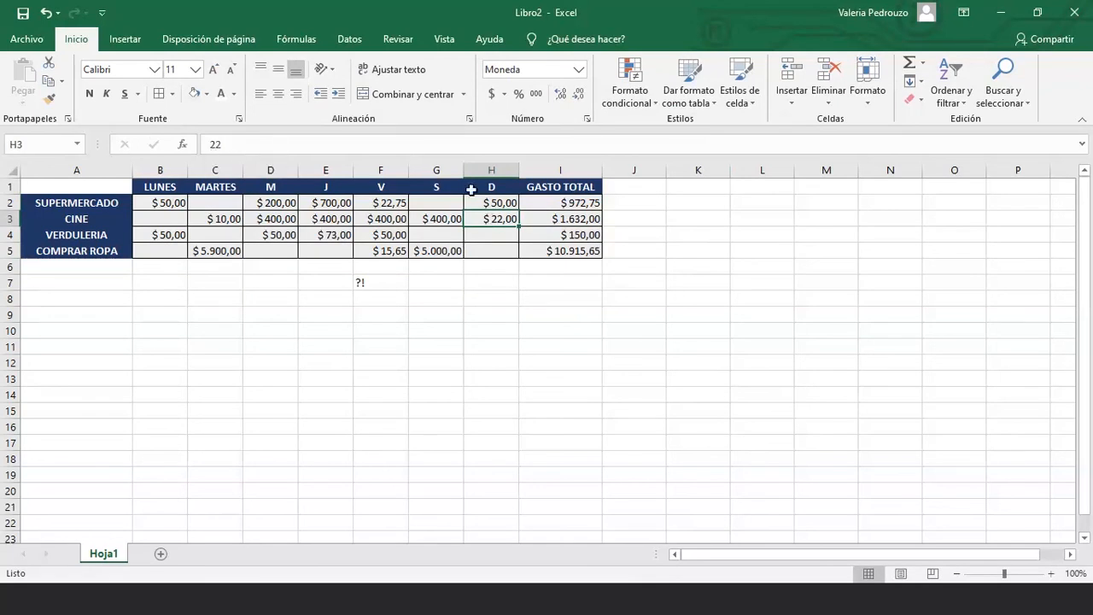
Try more and fewer decimal places on H3, ending back at two decimals
left_click(577, 221)
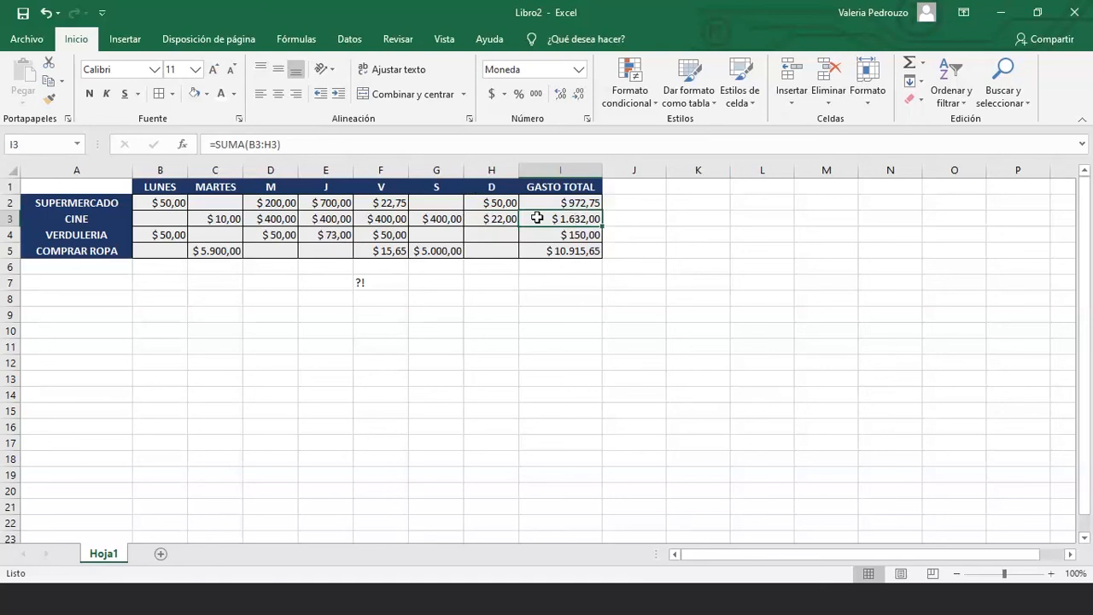
left_click(497, 220)
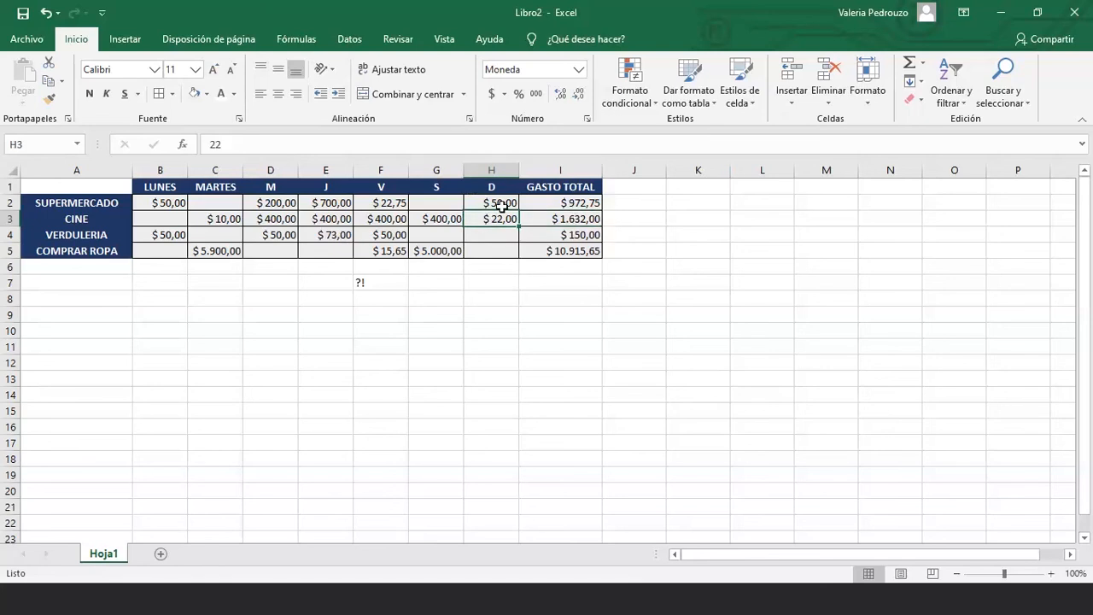
left_click(564, 104)
left_click(579, 98)
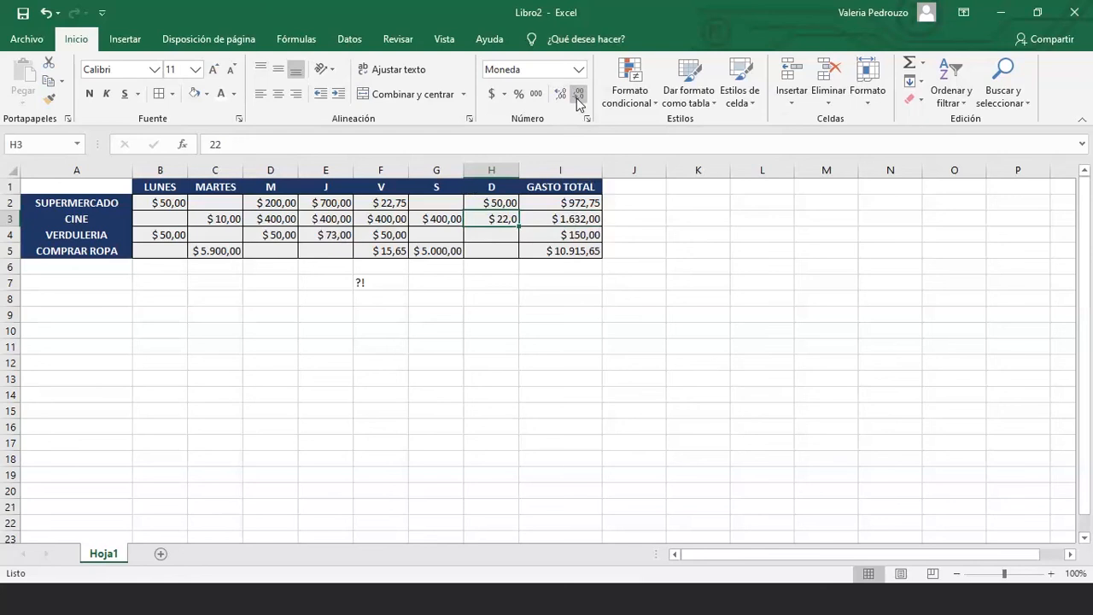
left_click(563, 98)
Change F2 from 22,75 to 22,78, making the SUPERMERCADO total $ 972,78
left_click(401, 204)
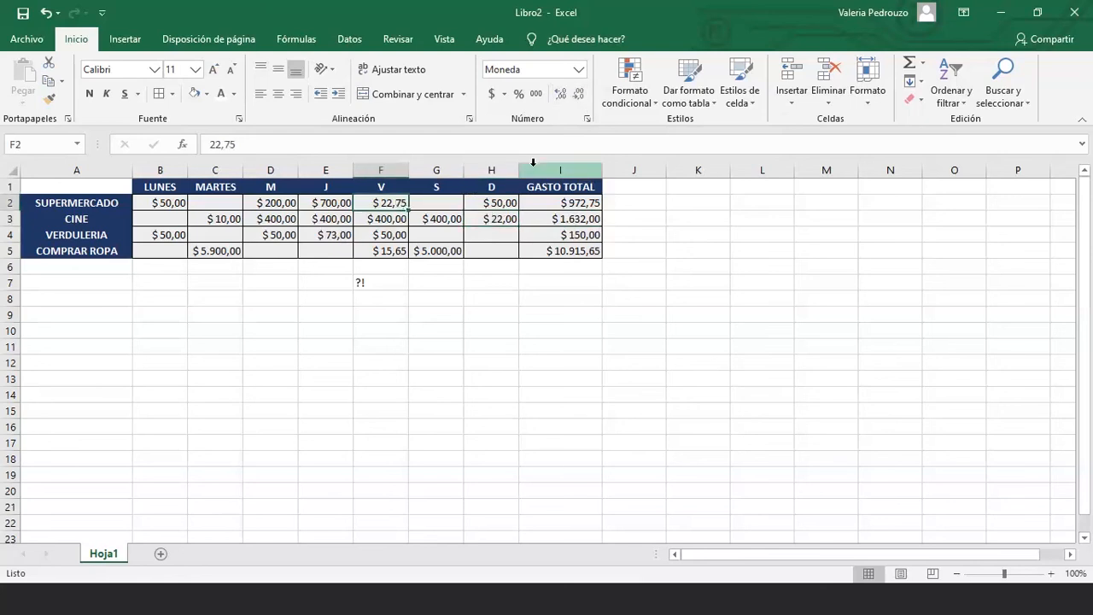
left_click(240, 145)
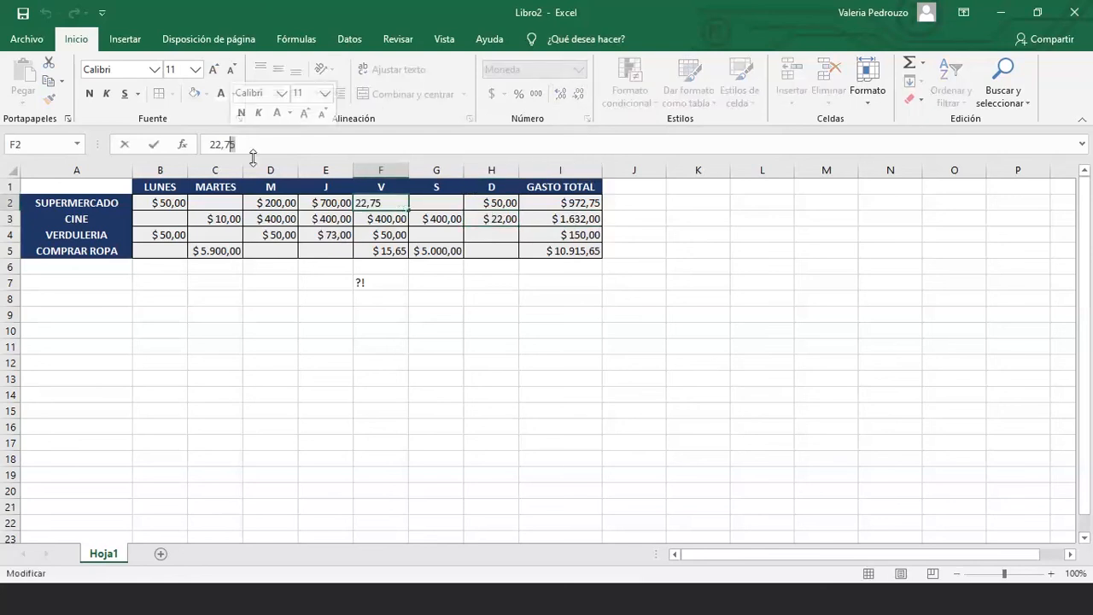
key("BackSpace")
type("8")
key("Return")
Toggle F2's decimal places and undo, keeping it at two decimals
left_click(397, 205)
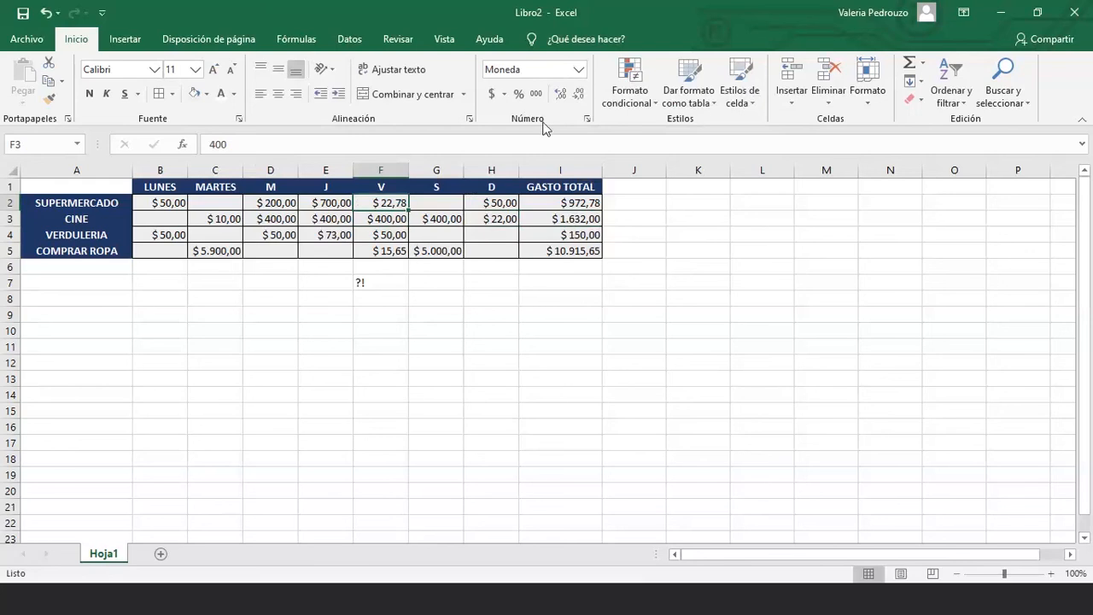
left_click(577, 97)
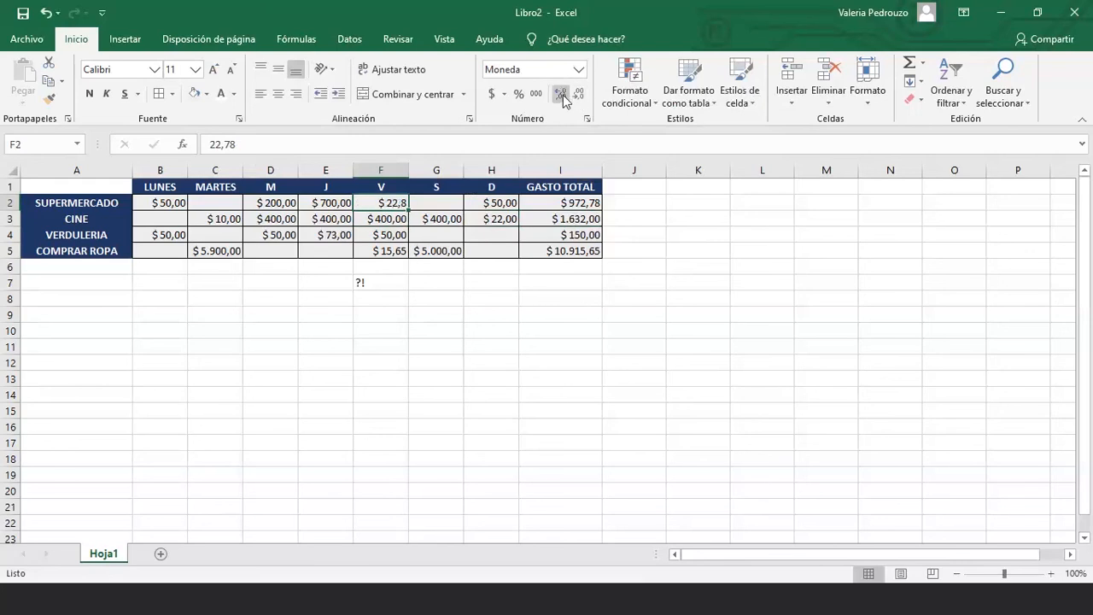
left_click(562, 95)
left_click(581, 96)
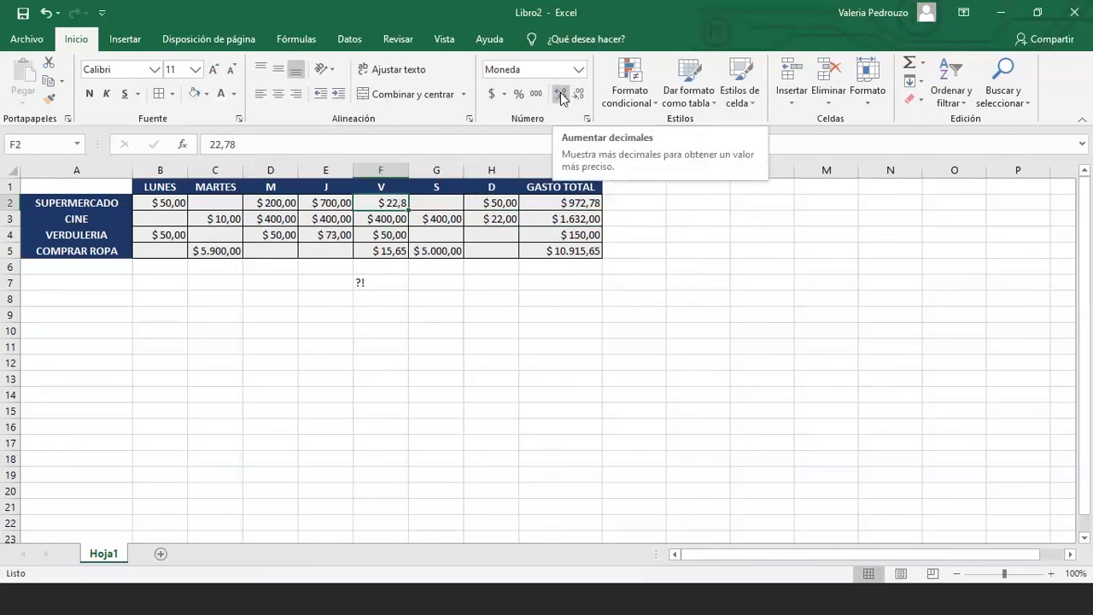
left_click(563, 97)
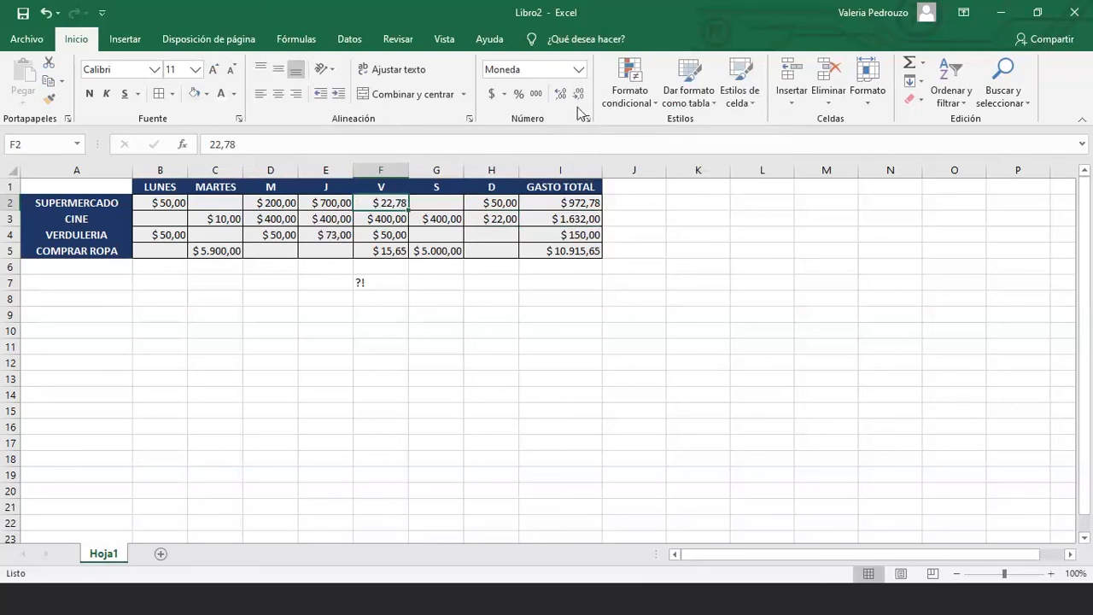
left_click(578, 94)
key("ctrl+z")
Clear the stray '?!' entry from F7
left_click(454, 281)
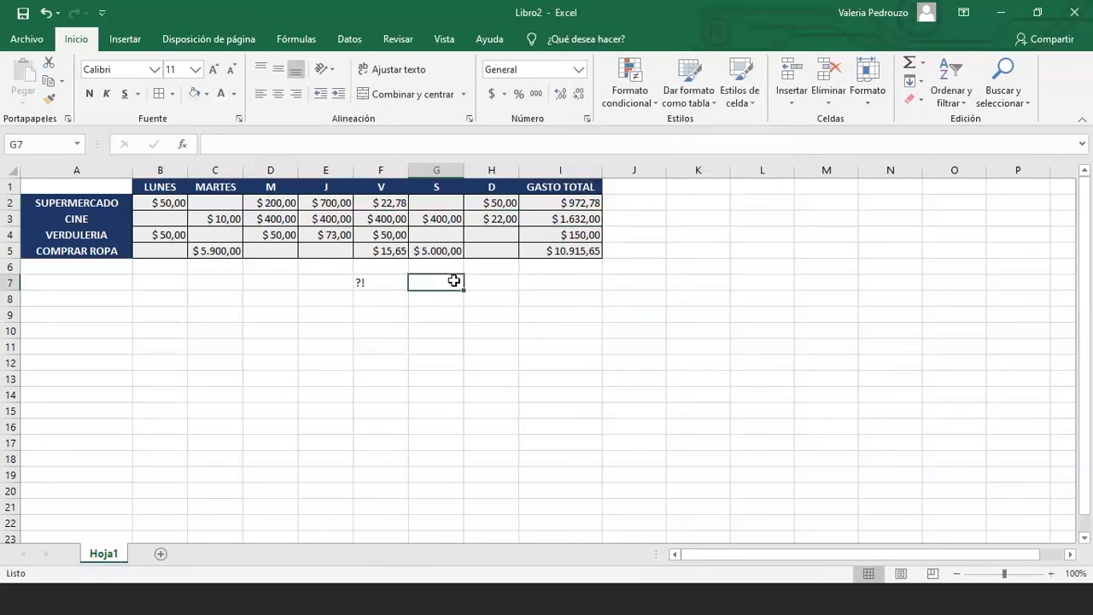
left_click(375, 279)
key("Delete")
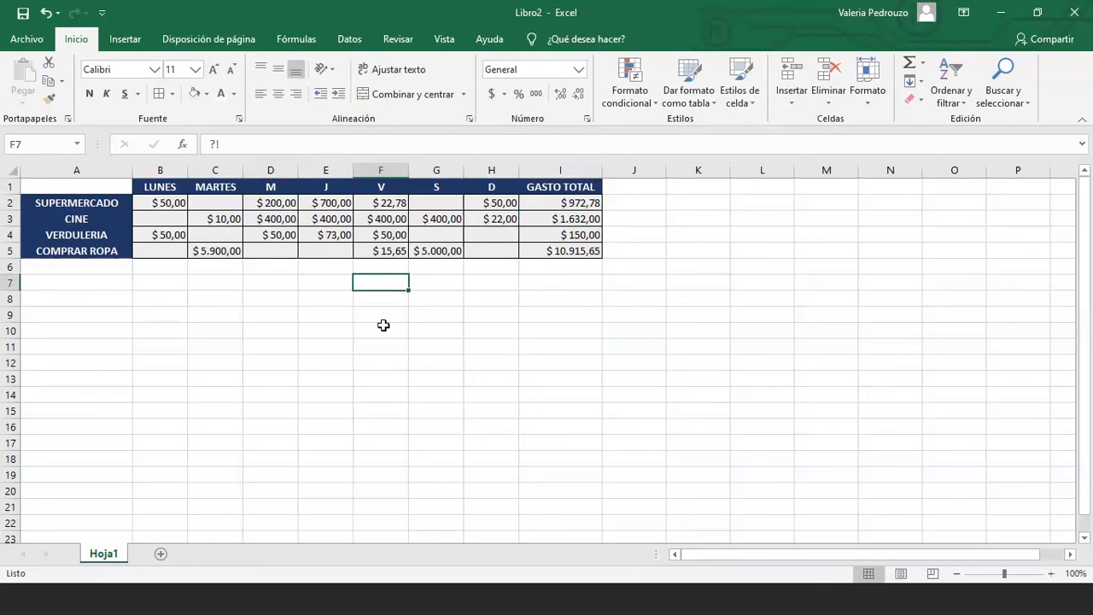
Label A6 'GASTO POR DIA' and sum LUNES amounts B2:B5 into B6
left_click(92, 270)
type("g")
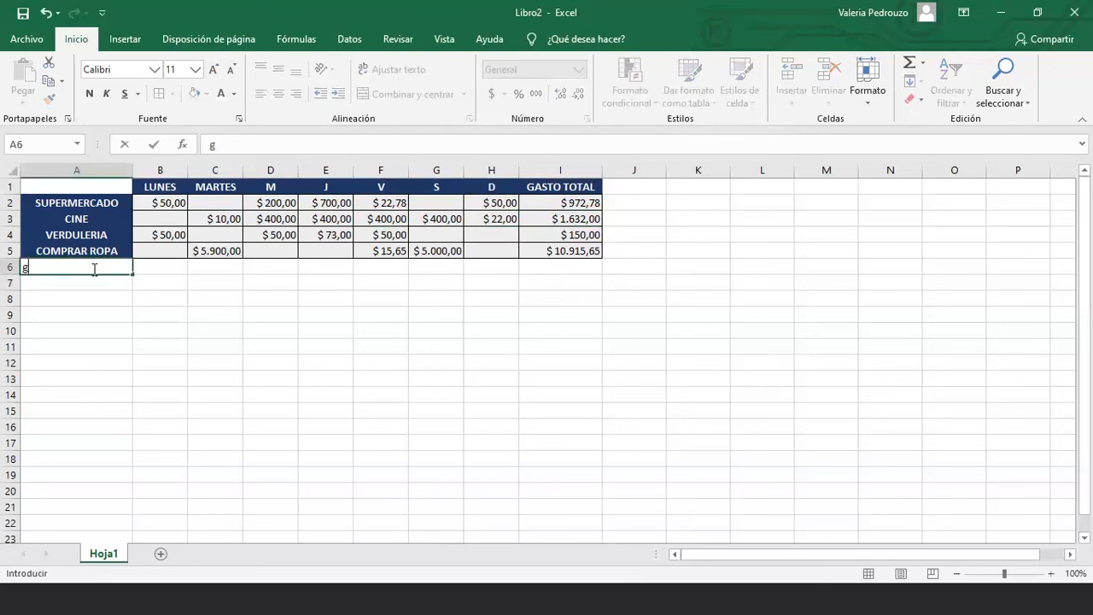
type("ASTO")
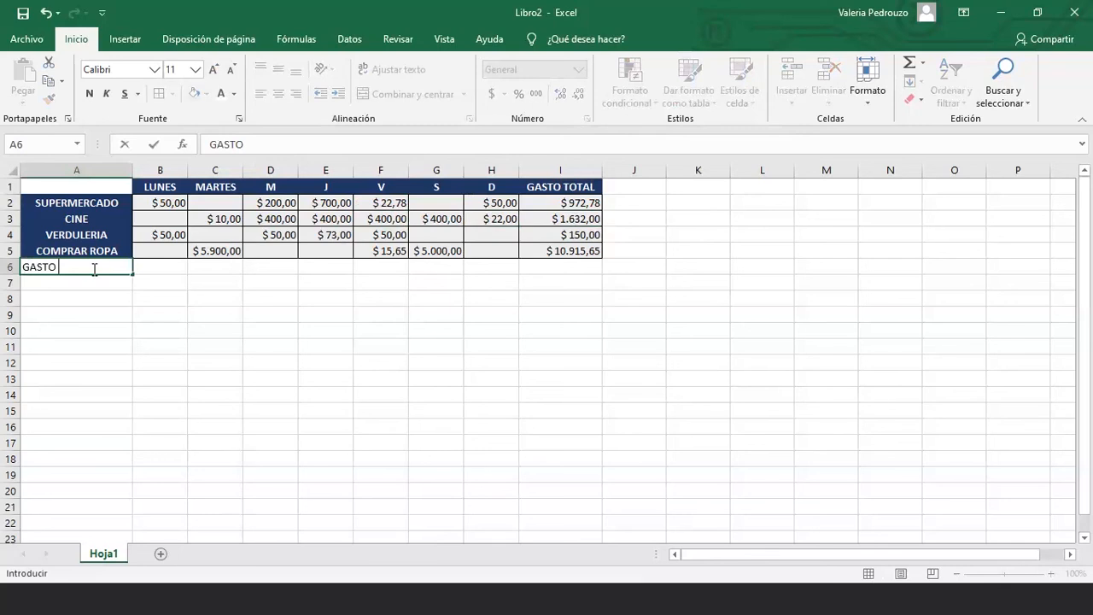
type(" POR DIA")
key("Return")
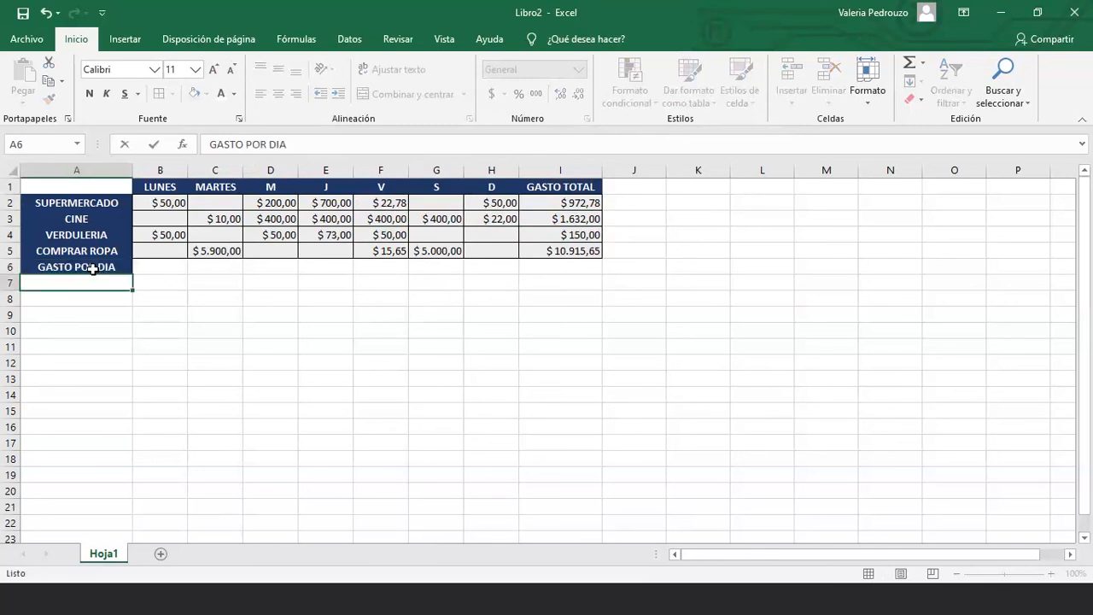
left_click(147, 268)
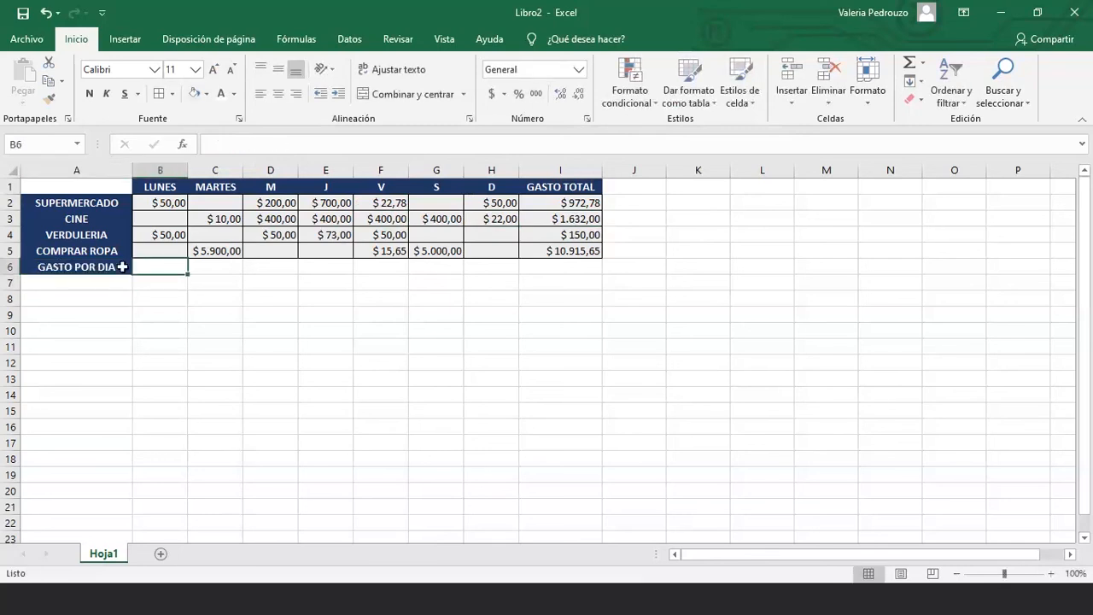
left_click(923, 63)
left_click(940, 79)
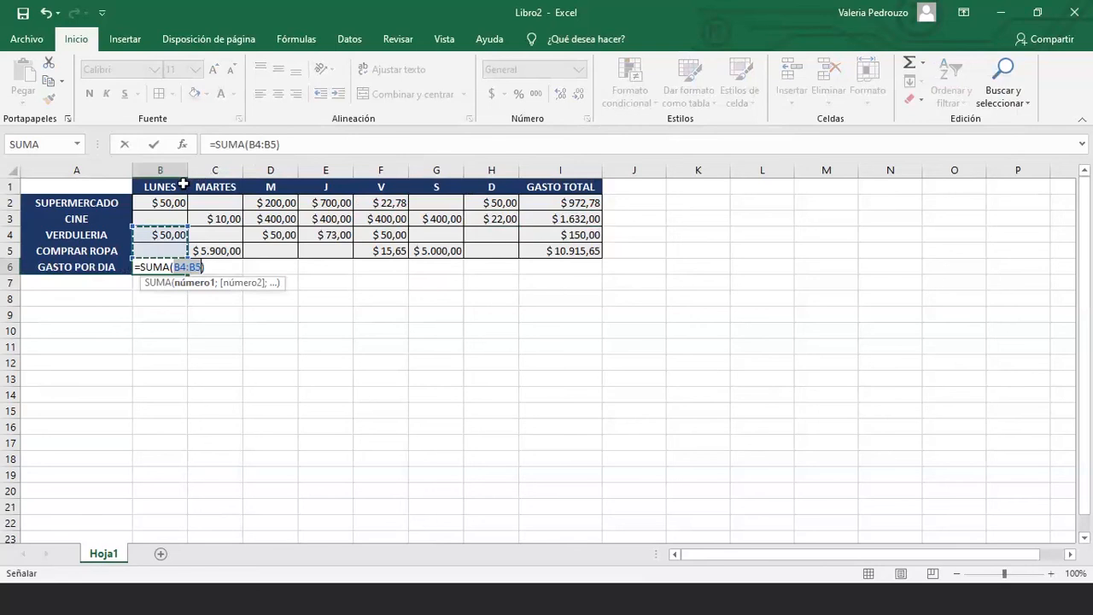
left_click_drag(171, 204, 169, 251)
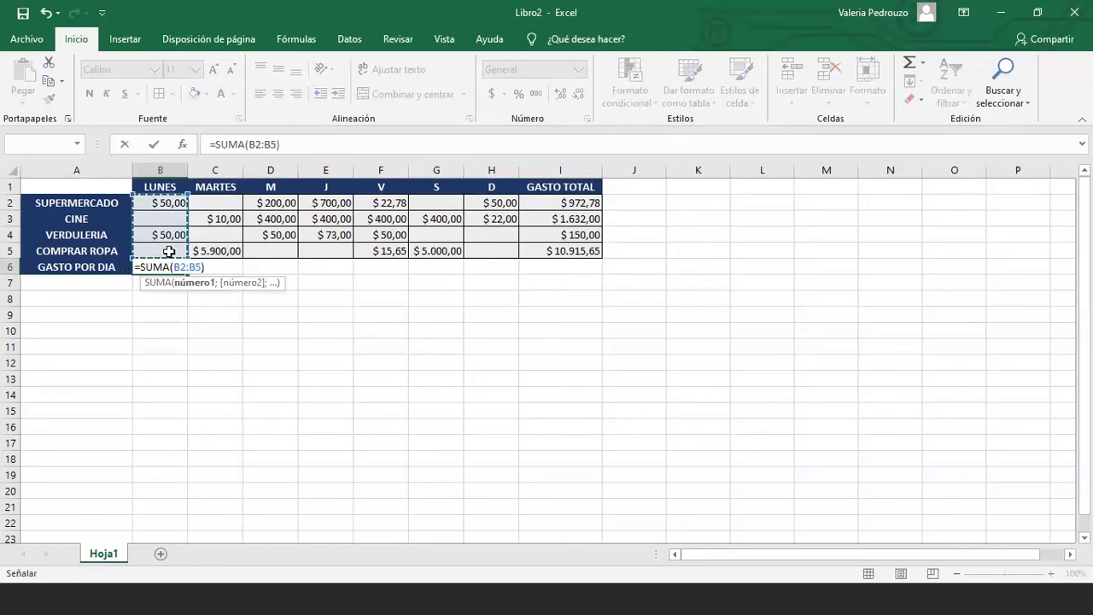
key("Return")
Review the I2 and B6 formulas and select the Monday, Friday and Saturday amount ranges
left_click(557, 200)
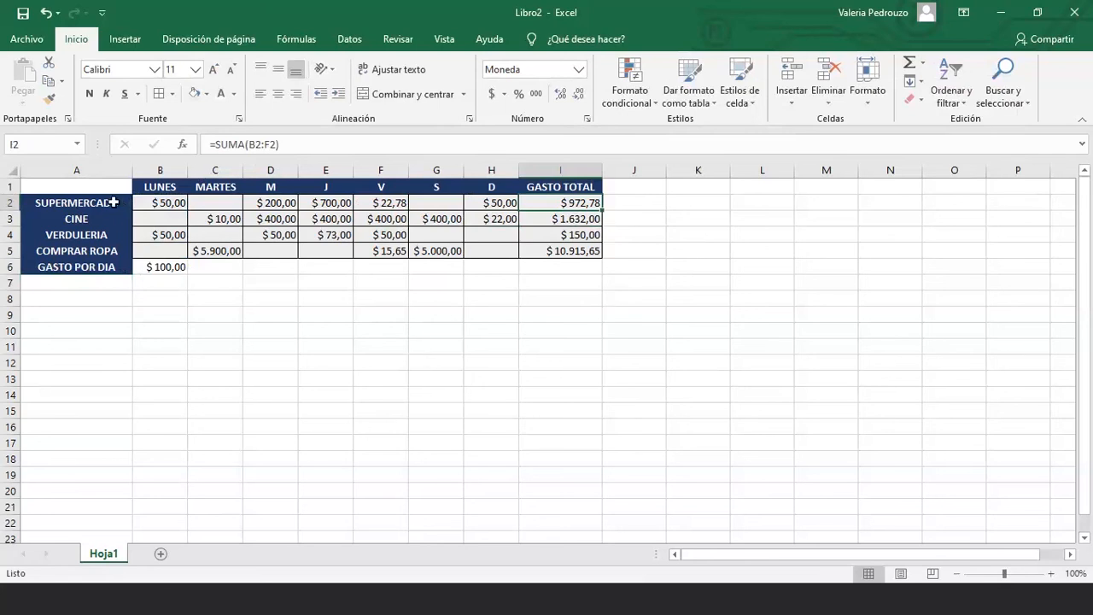
left_click(115, 217)
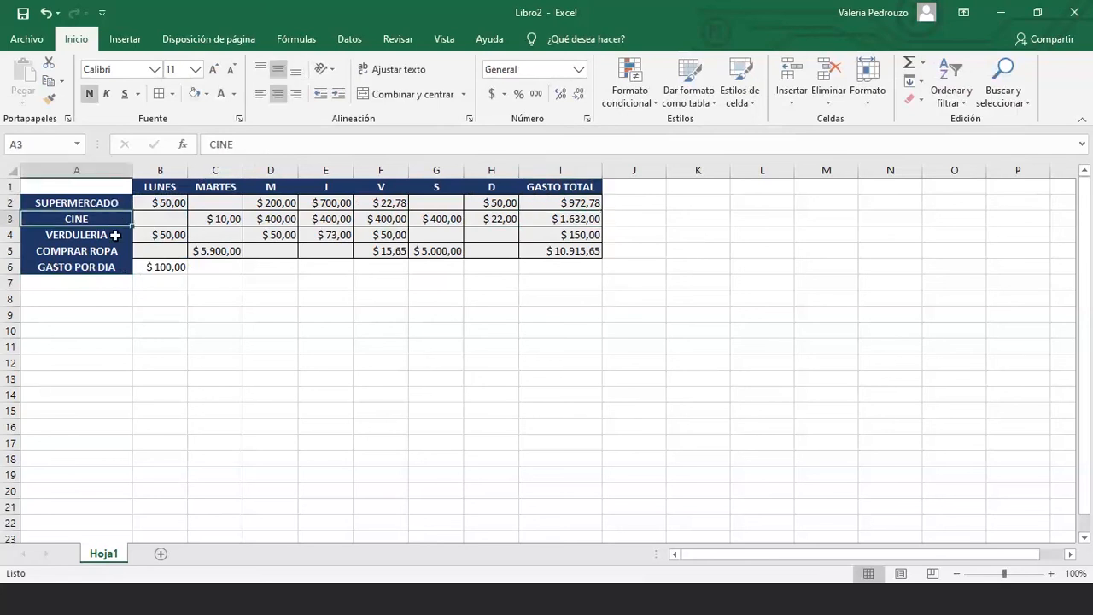
left_click(114, 235)
left_click(180, 261)
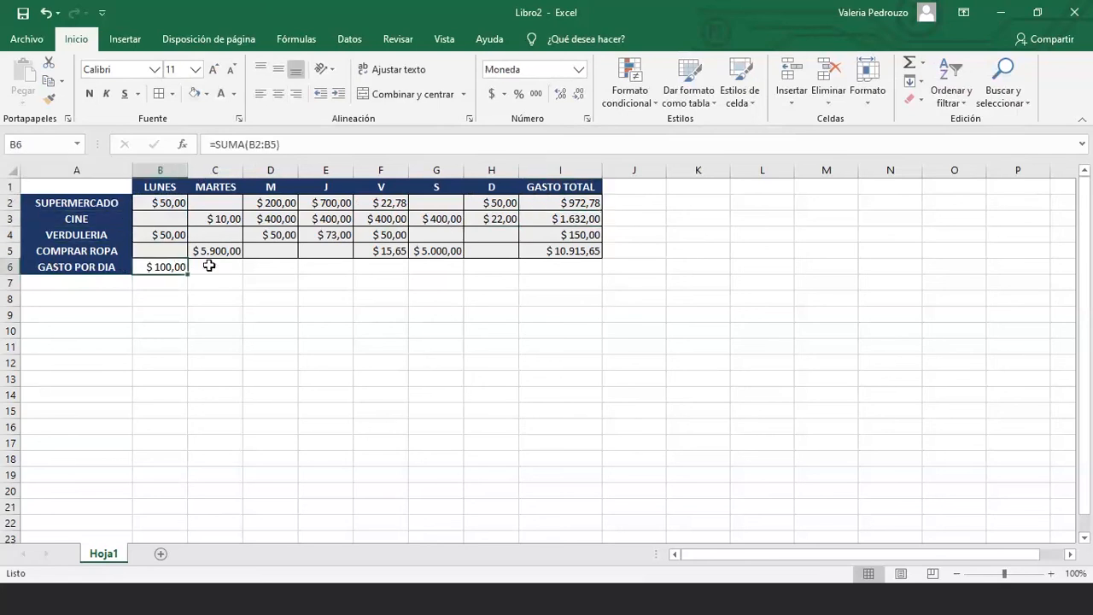
left_click(209, 265)
left_click(171, 205)
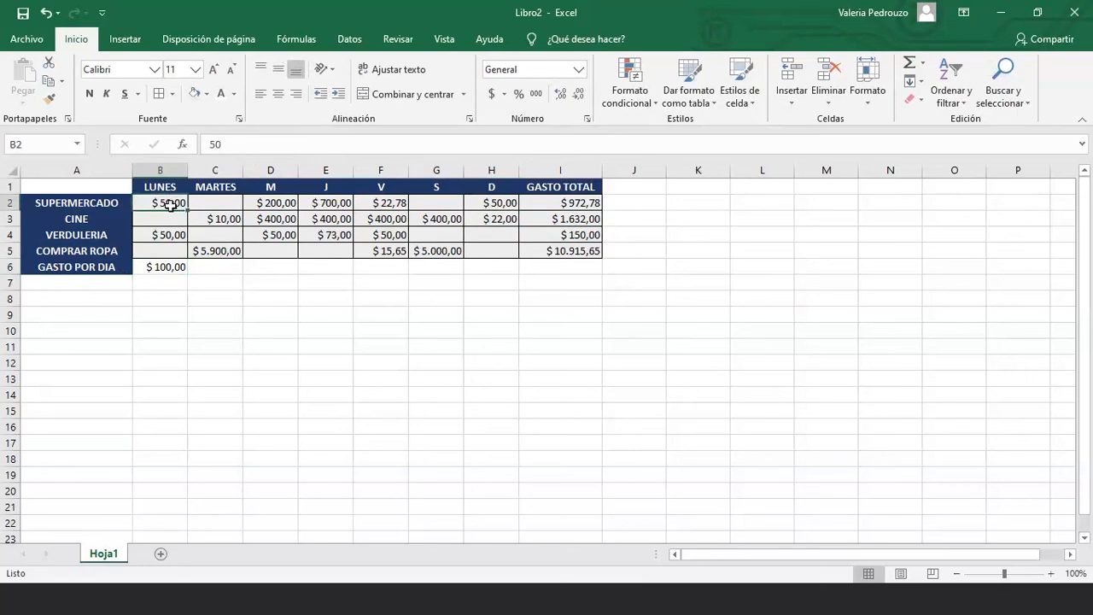
left_click_drag(170, 205, 162, 250)
left_click(381, 250)
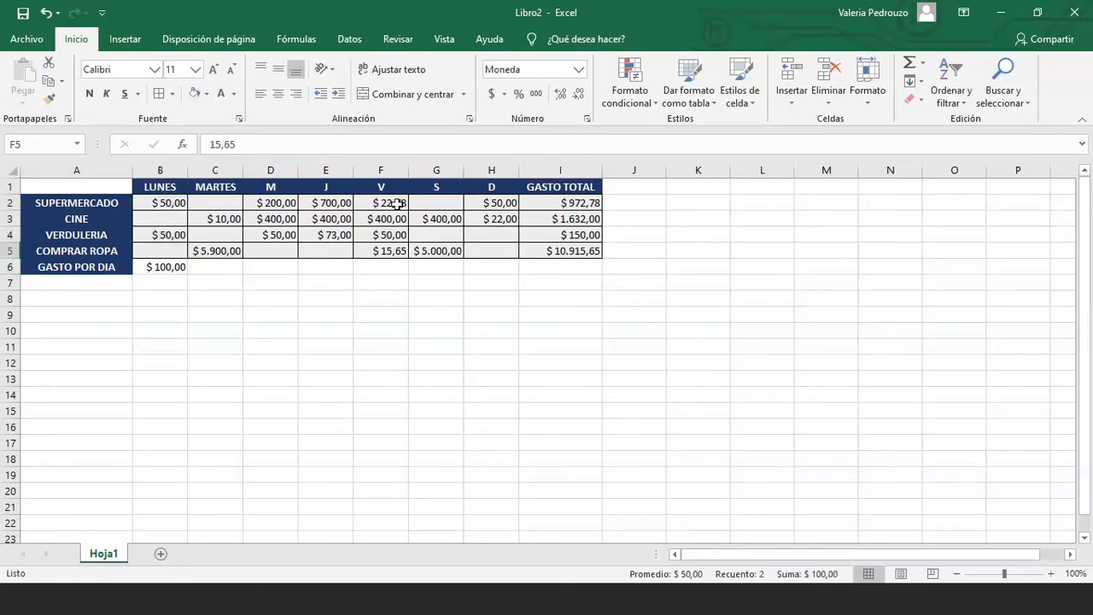
left_click_drag(398, 203, 384, 249)
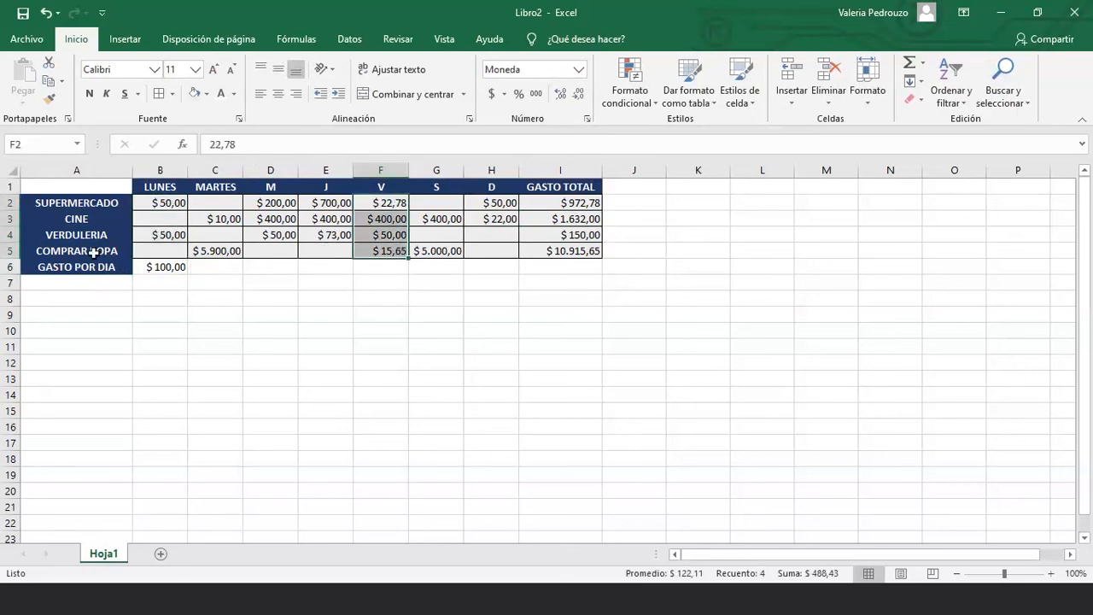
left_click(280, 265)
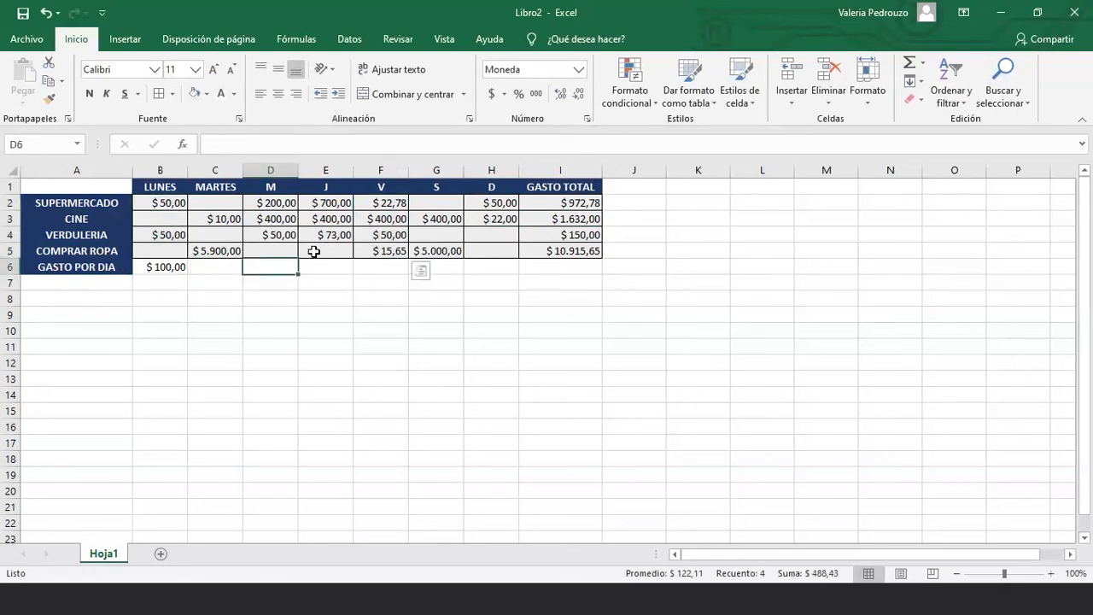
left_click_drag(437, 204, 440, 250)
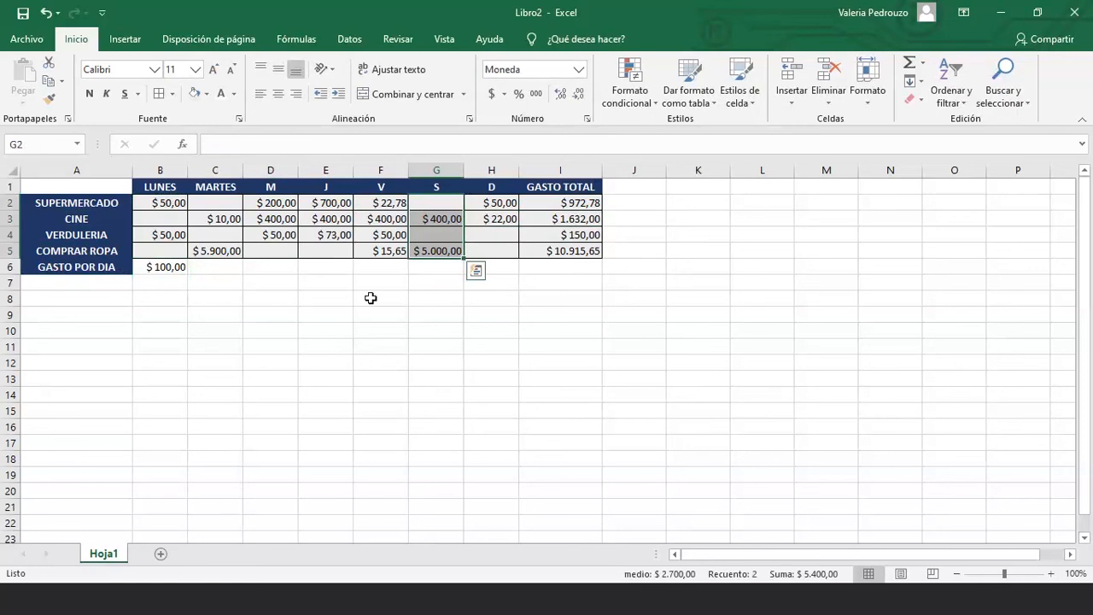
left_click(415, 267)
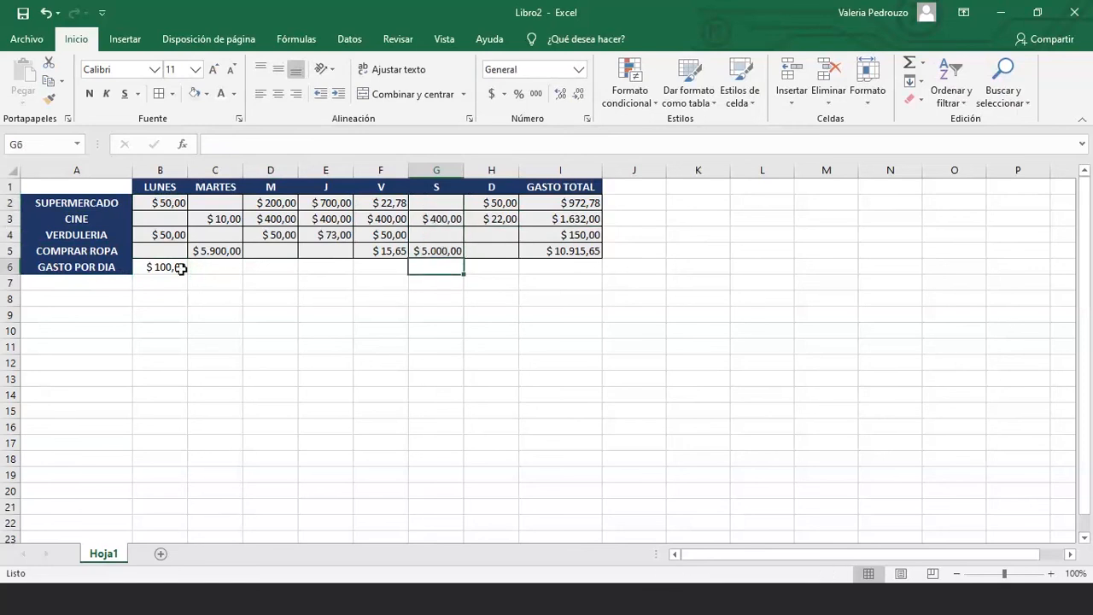
Sum the MARTES amounts C2:C5 into C6, giving $ 5.910,00
left_click(209, 268)
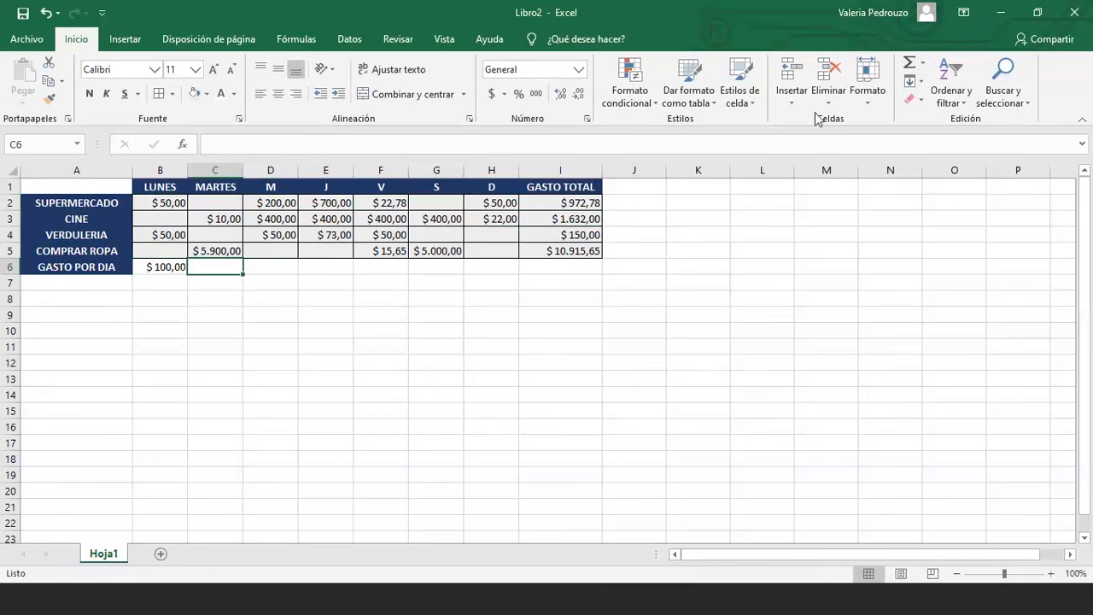
left_click(923, 65)
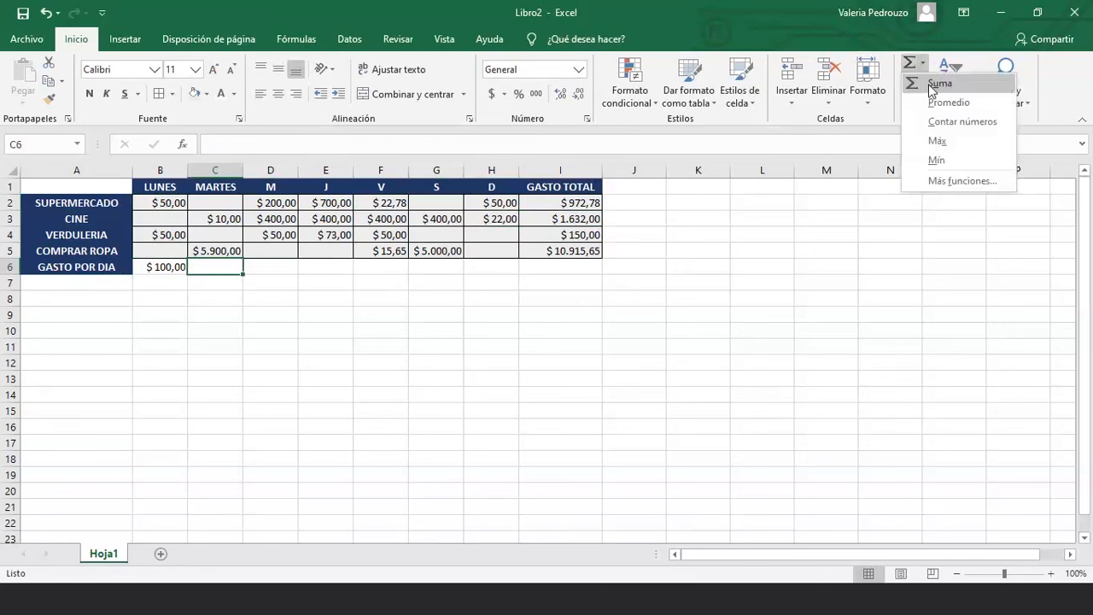
left_click(933, 85)
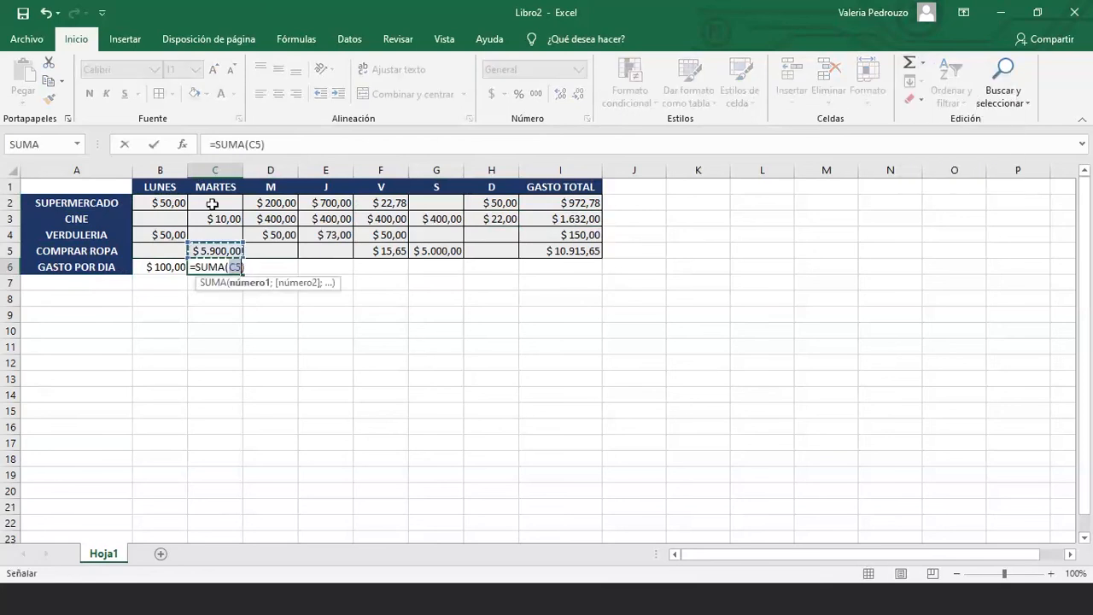
left_click_drag(208, 203, 220, 253)
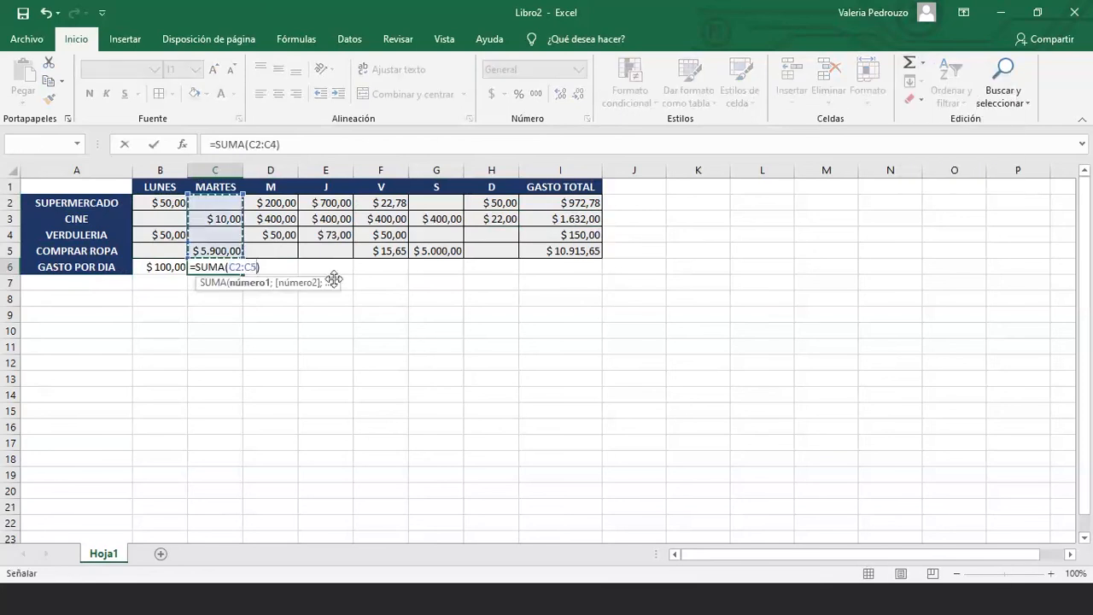
key("Return")
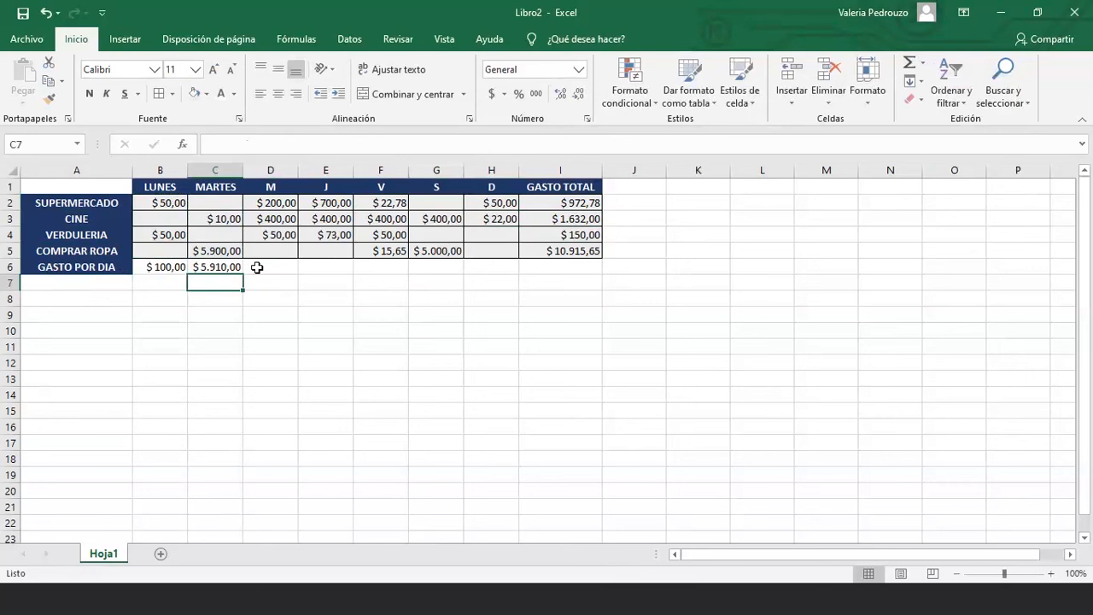
Give the GASTO POR DIA row B6:I6 and GASTO TOTAL cells I2:I5 a blue-grey fill
left_click_drag(154, 267, 560, 267)
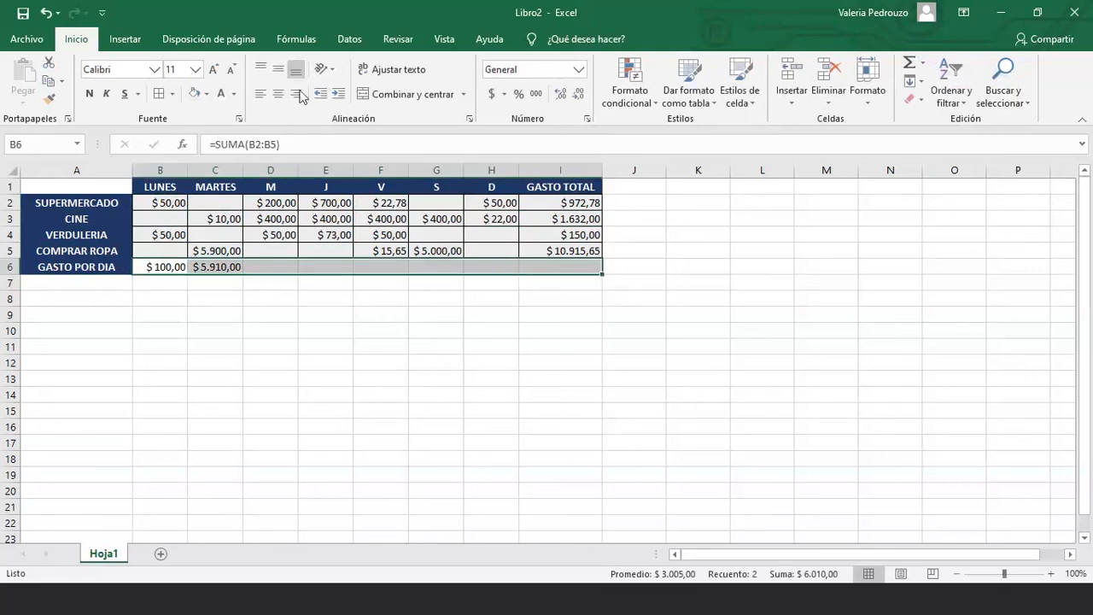
left_click(205, 95)
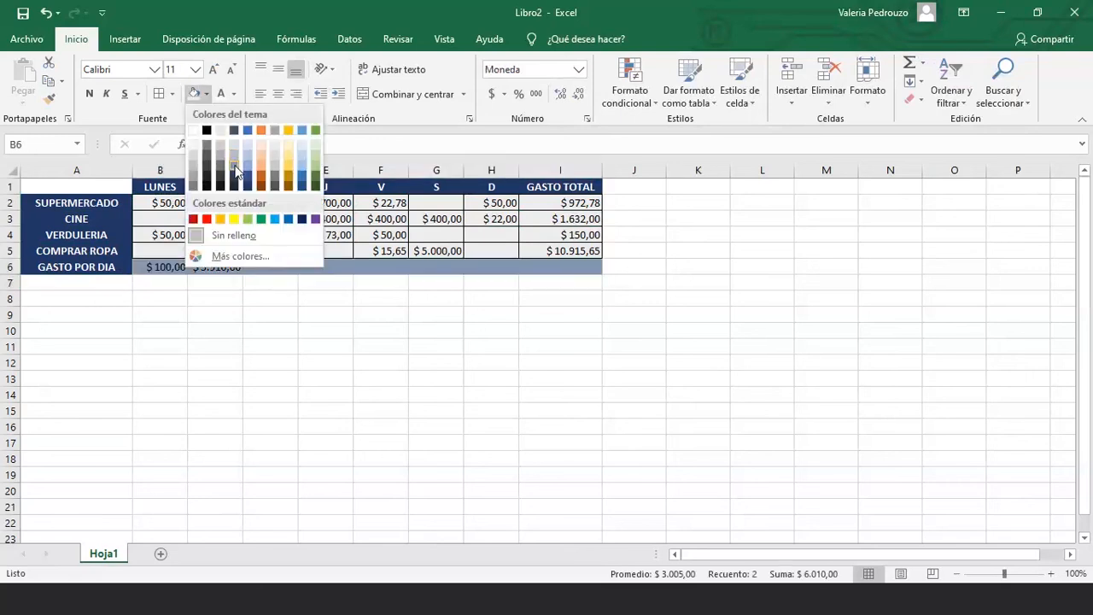
left_click(234, 163)
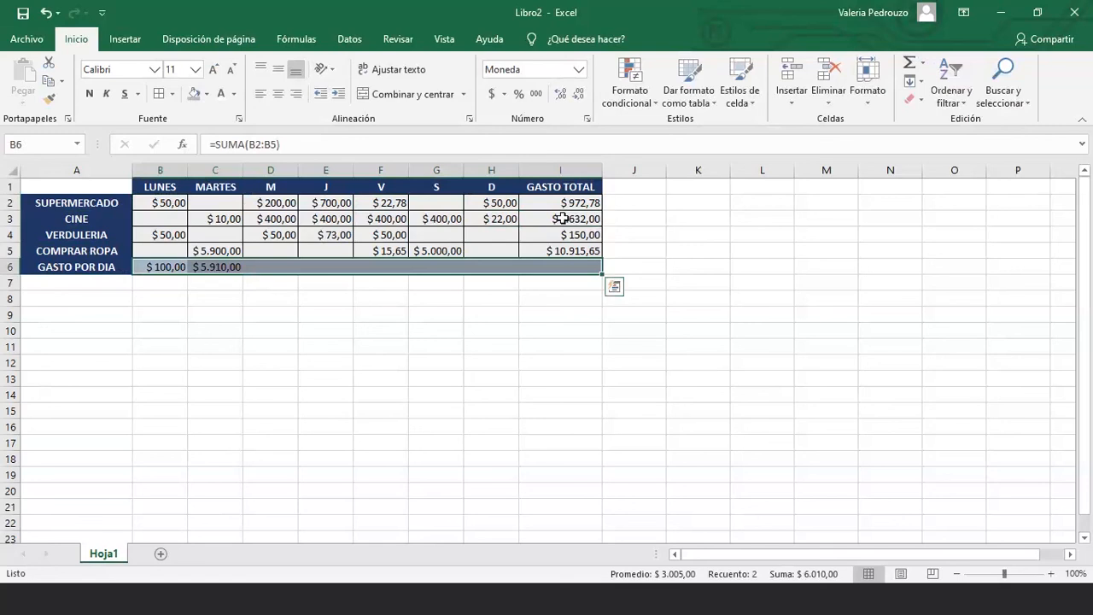
left_click_drag(561, 203, 563, 253)
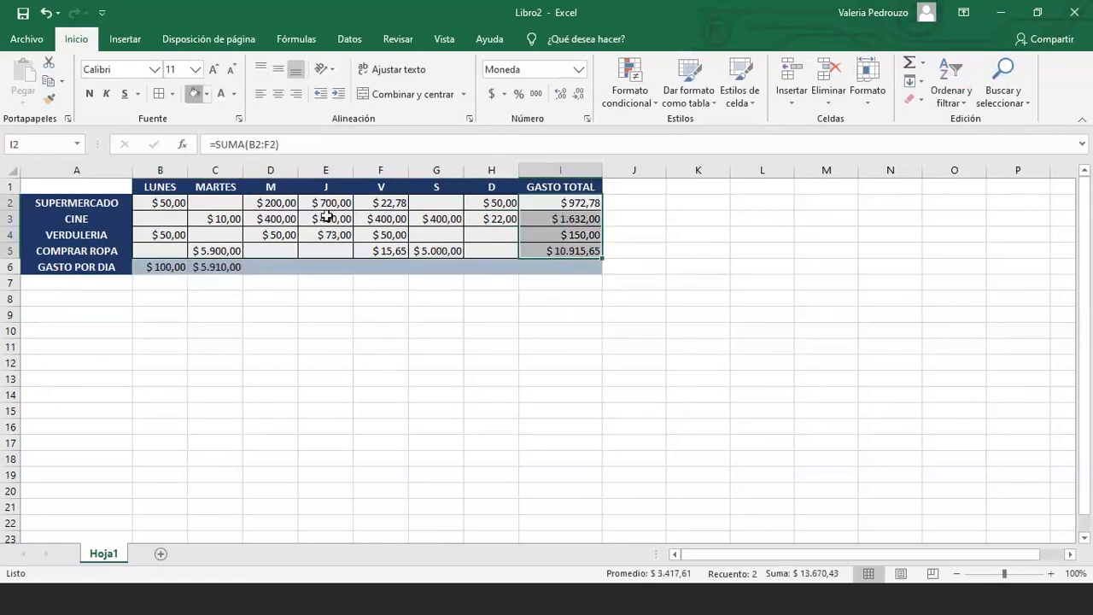
left_click(437, 362)
Add All Borders to row 6 from B6 to I6
left_click(569, 270)
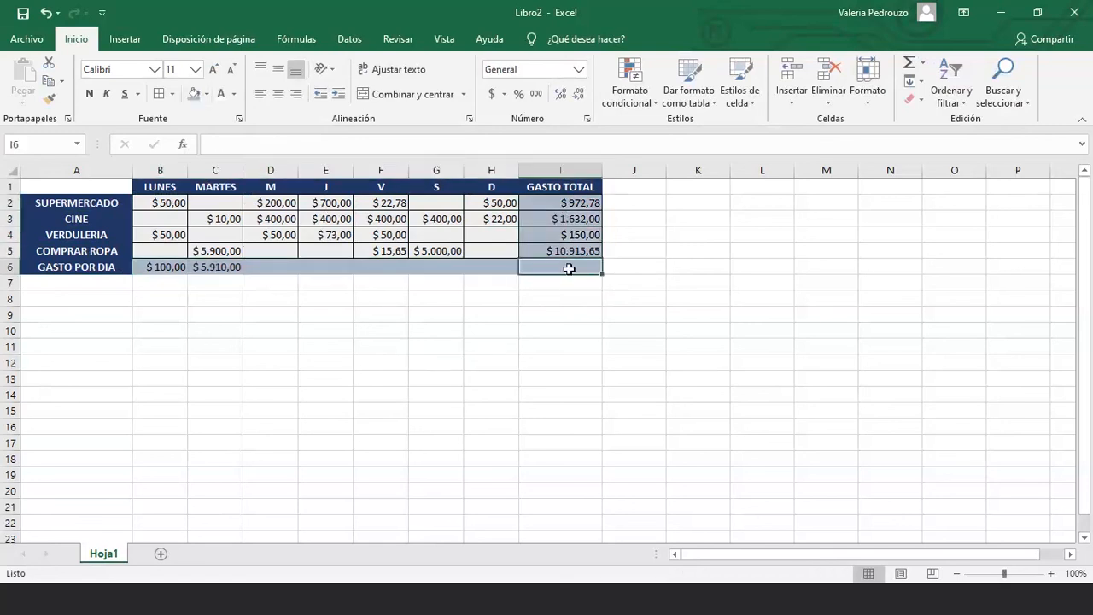
left_click_drag(569, 269, 158, 267)
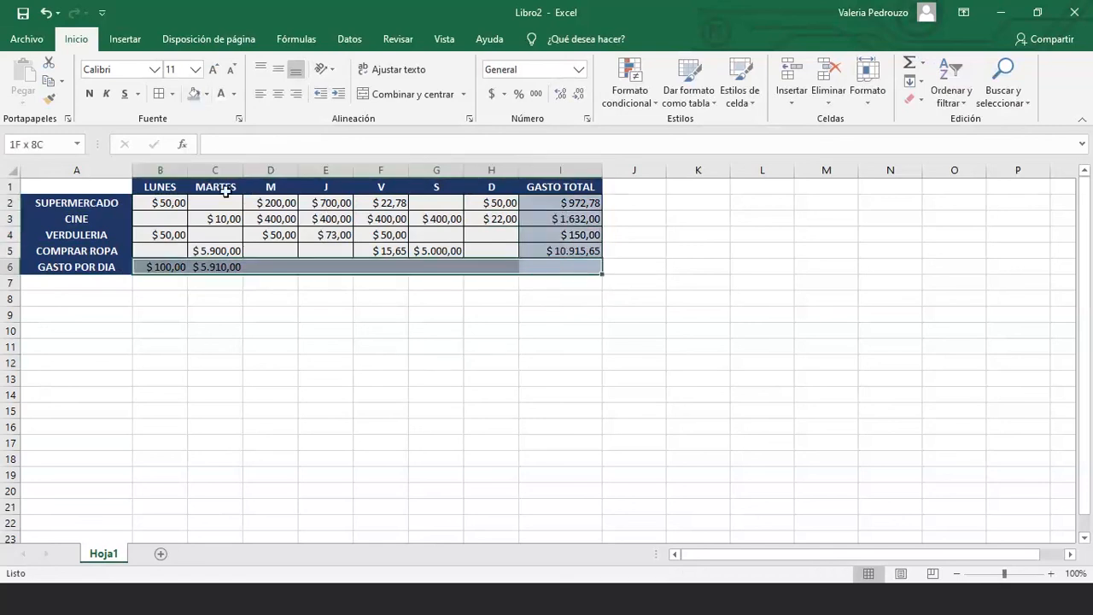
left_click(161, 94)
left_click(273, 344)
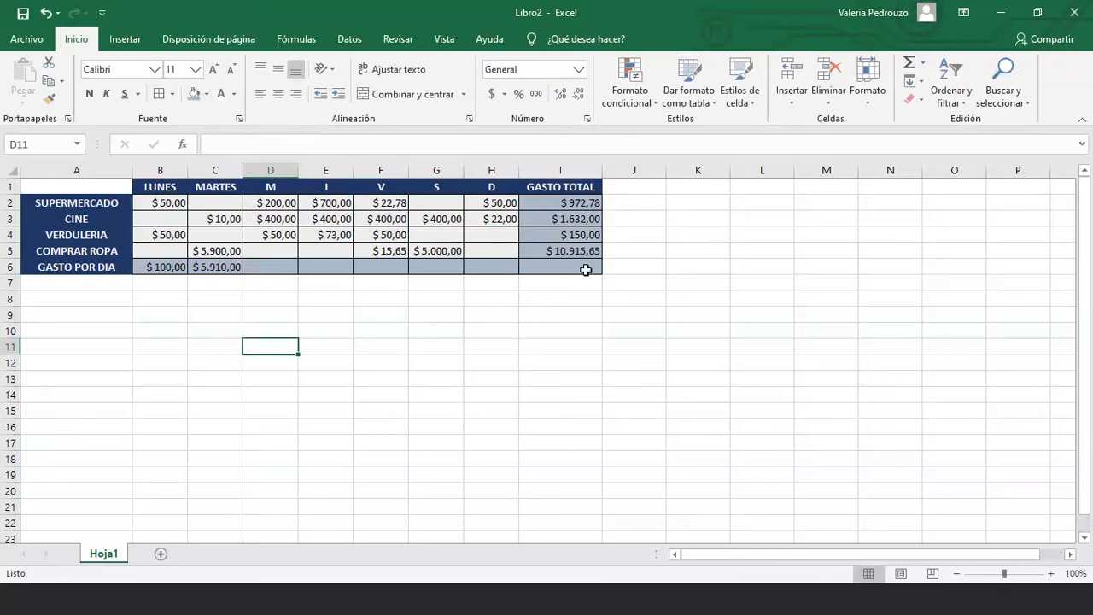
Try custom font colours for the day headers, then cancel without applying
left_click_drag(150, 186, 494, 191)
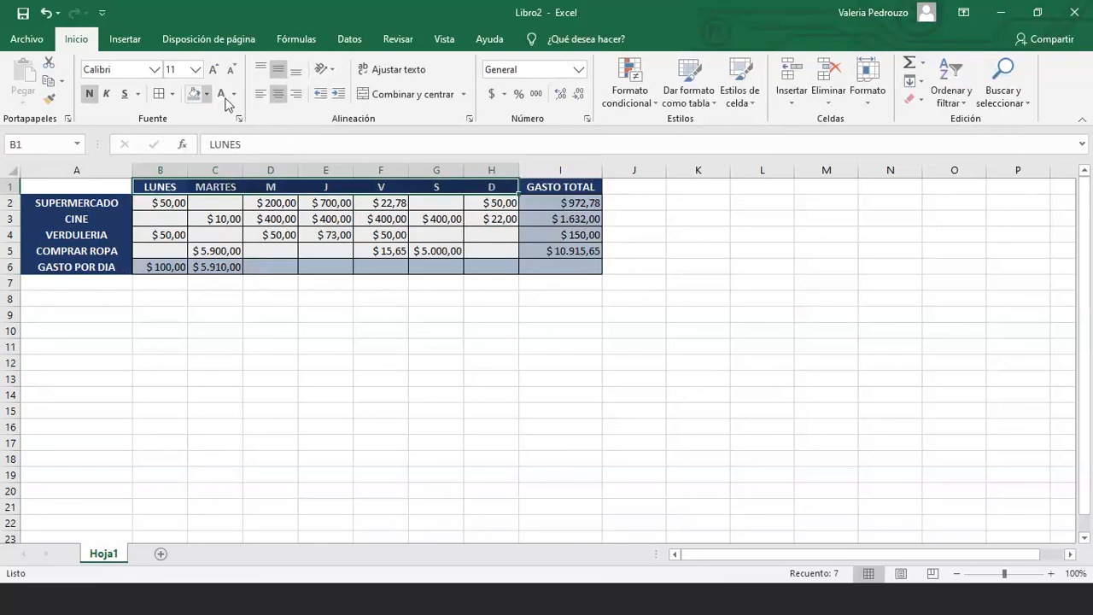
left_click(234, 95)
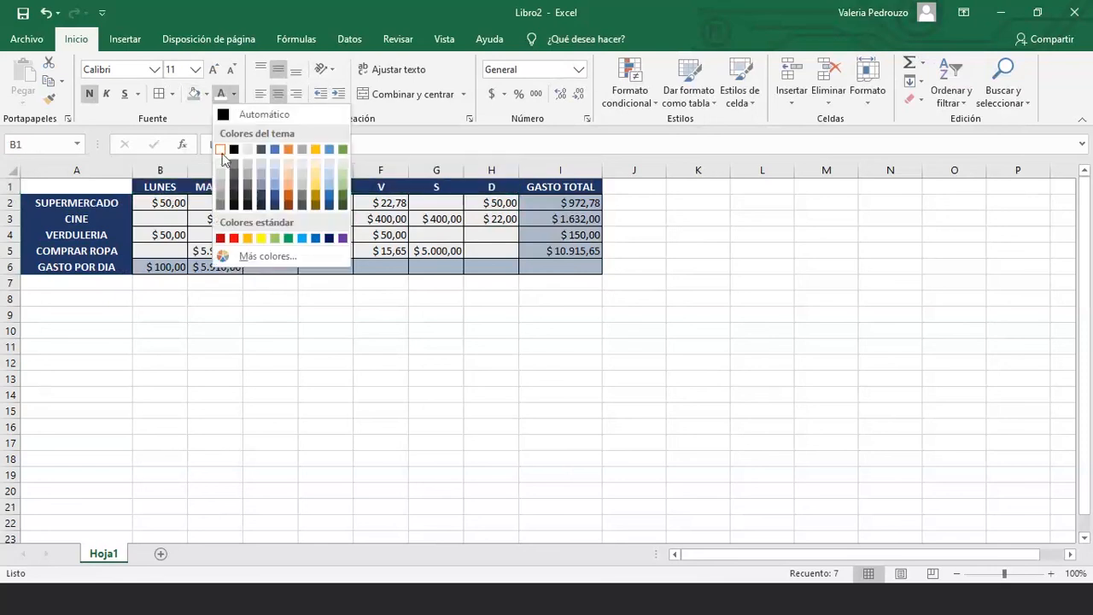
left_click(244, 256)
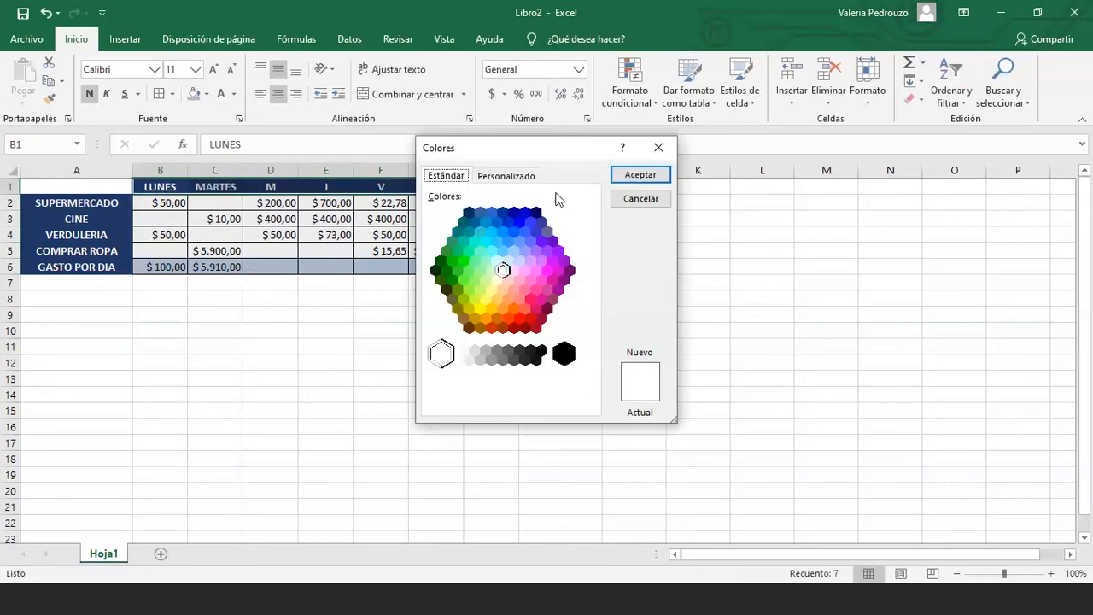
left_click(504, 175)
left_click(581, 275)
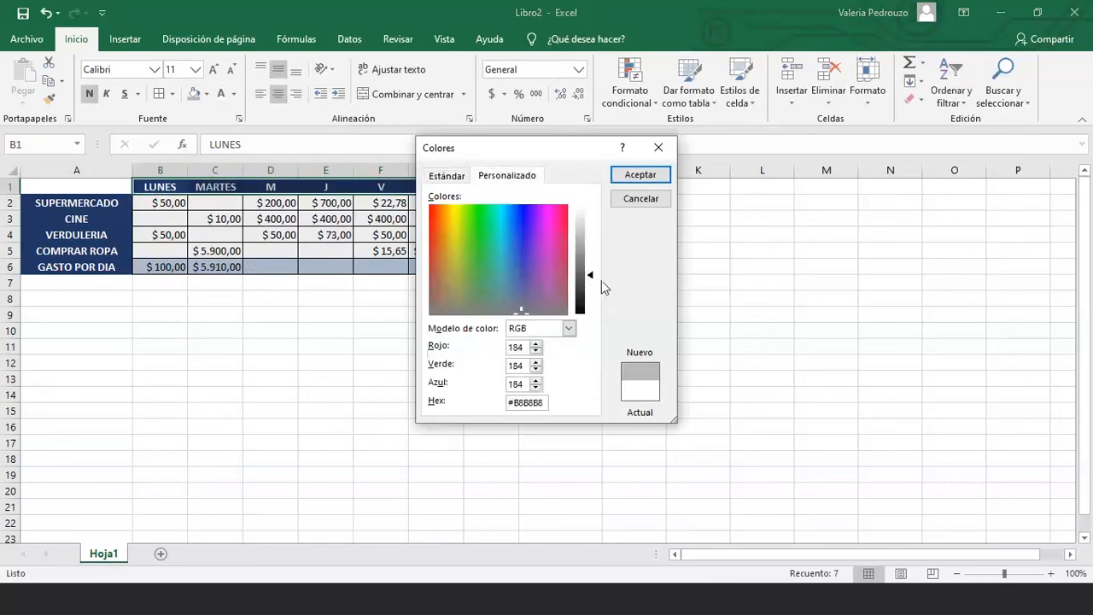
left_click_drag(601, 280, 589, 207)
left_click(500, 228)
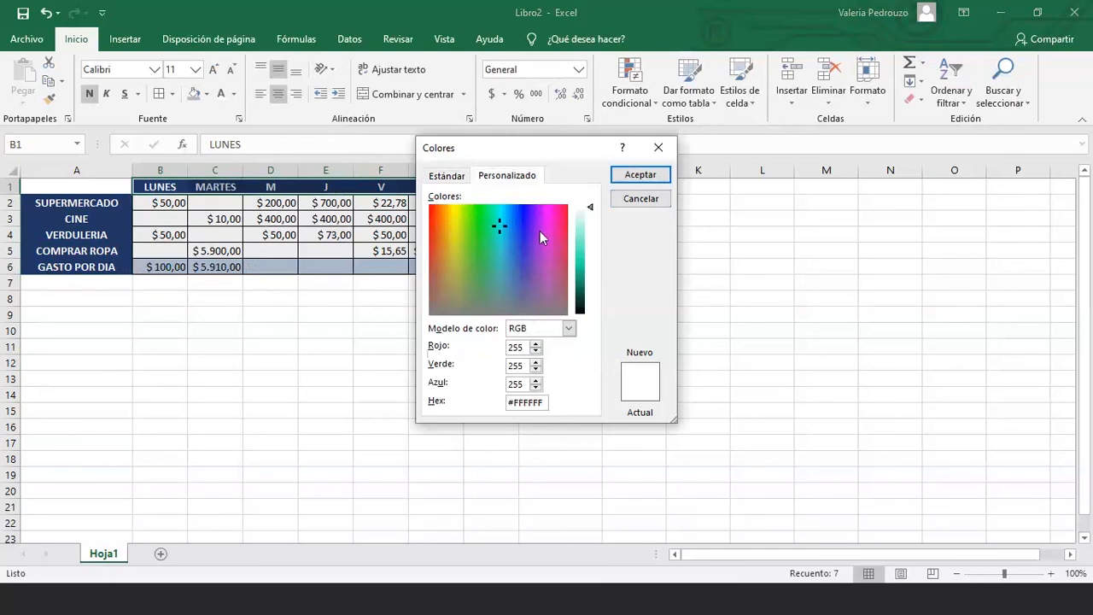
left_click(640, 198)
left_click(334, 300)
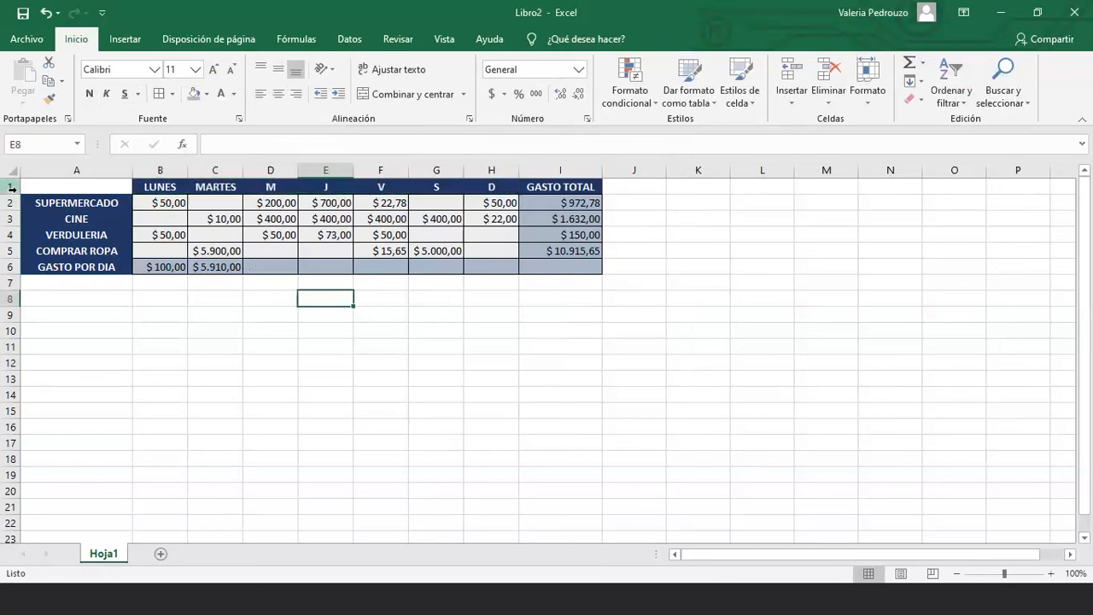
Rename the Hoja1 tab to 'TP 1 - GASTOS SEMANALES'
right_click(109, 564)
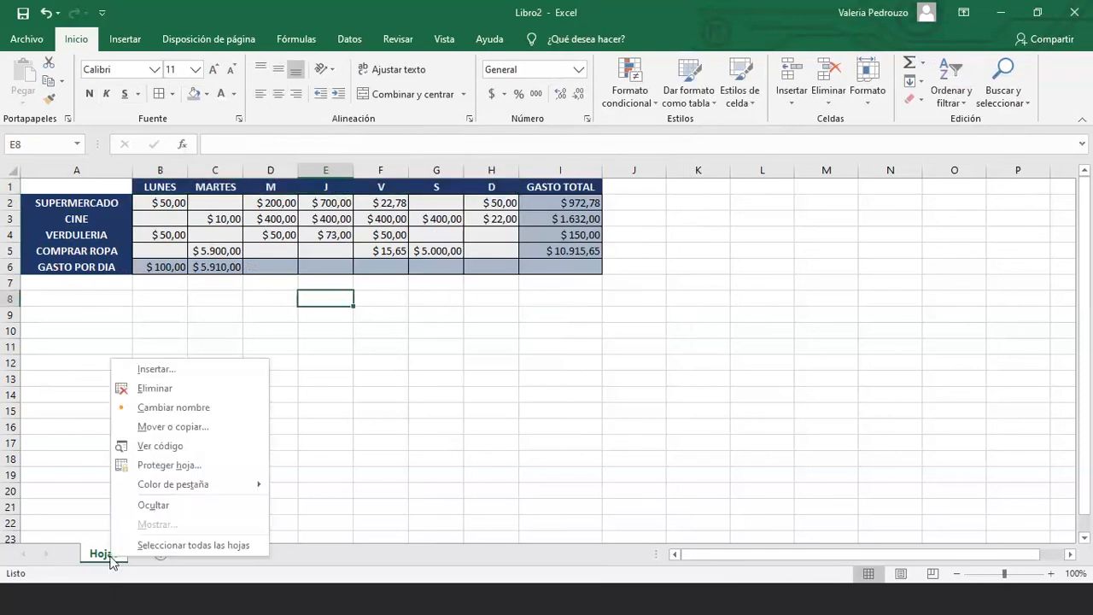
left_click(193, 407)
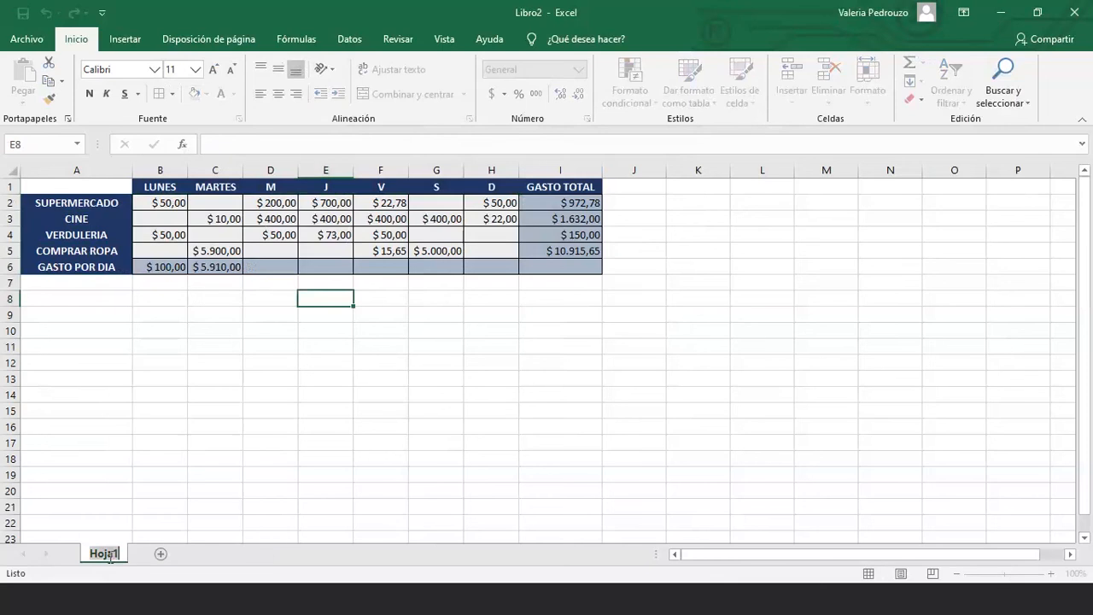
type("TP 1")
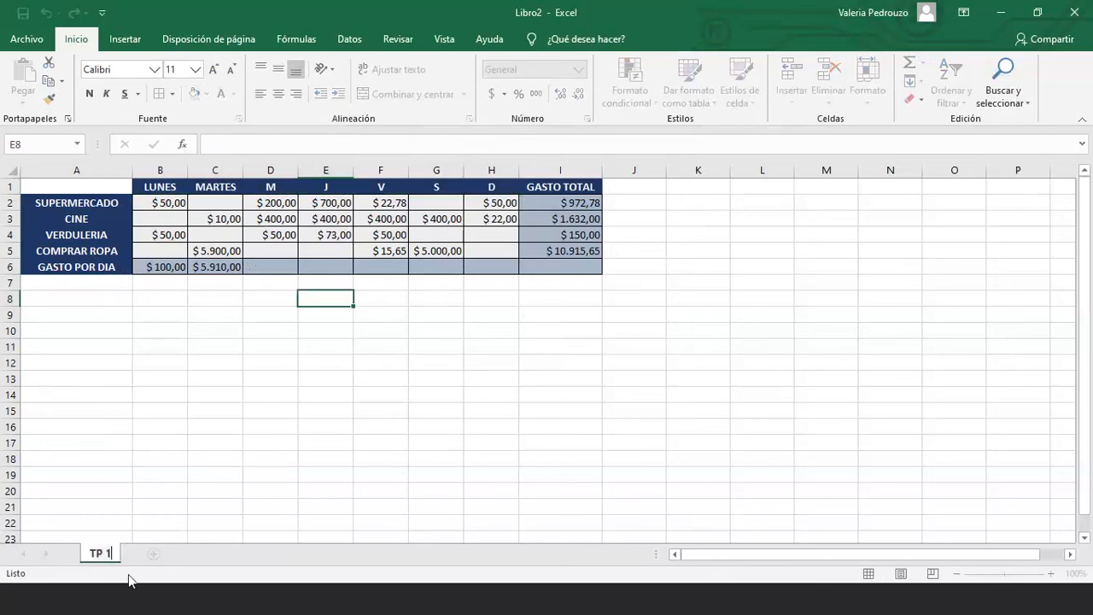
type(" - GASTOS SEMANALES")
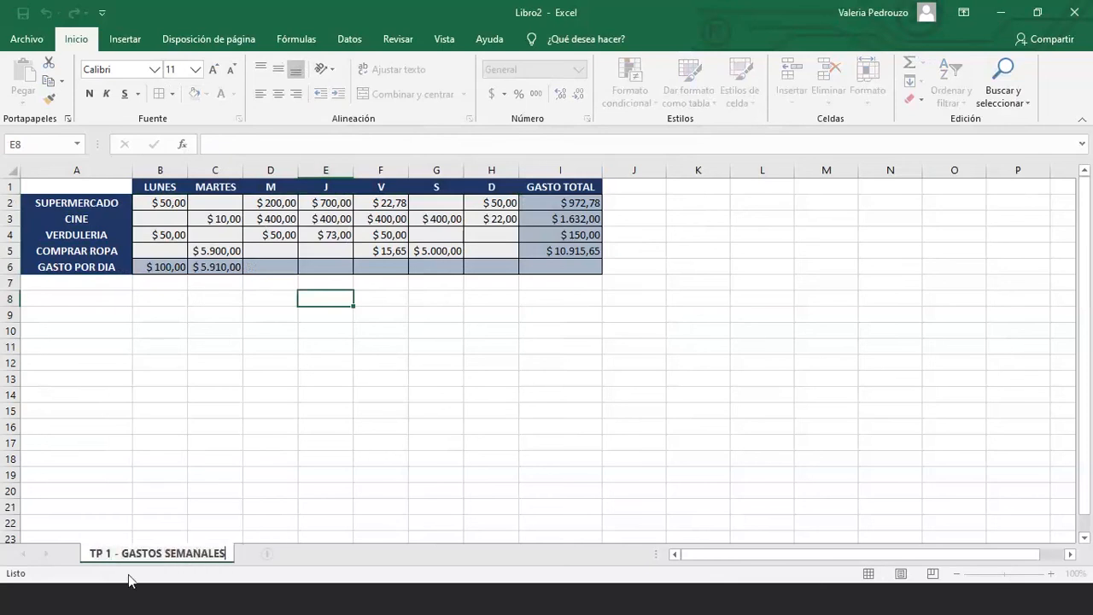
left_click(245, 438)
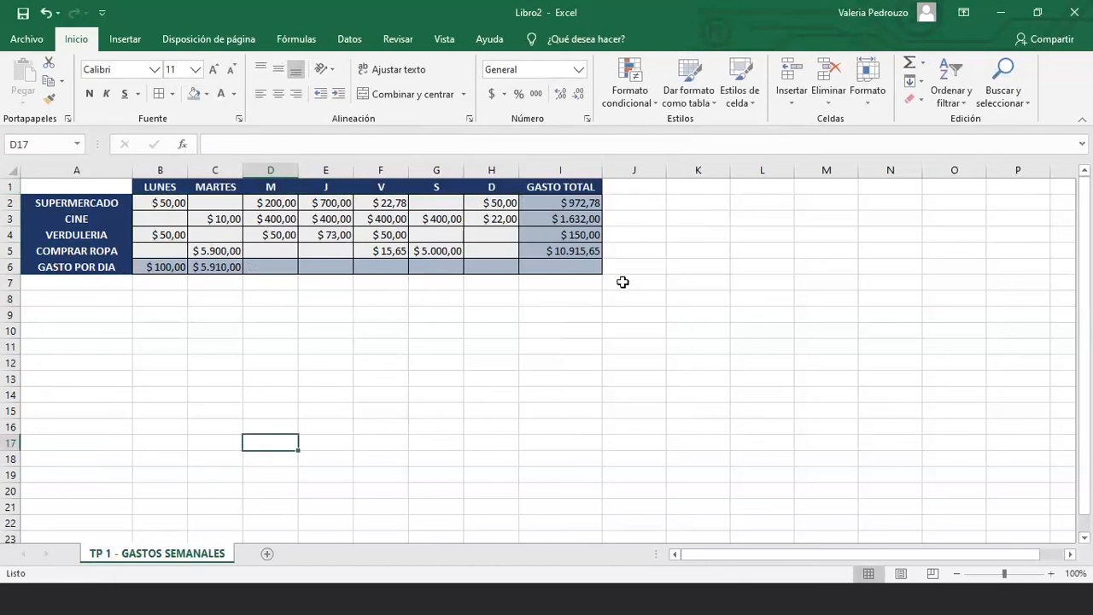
right_click(12, 182)
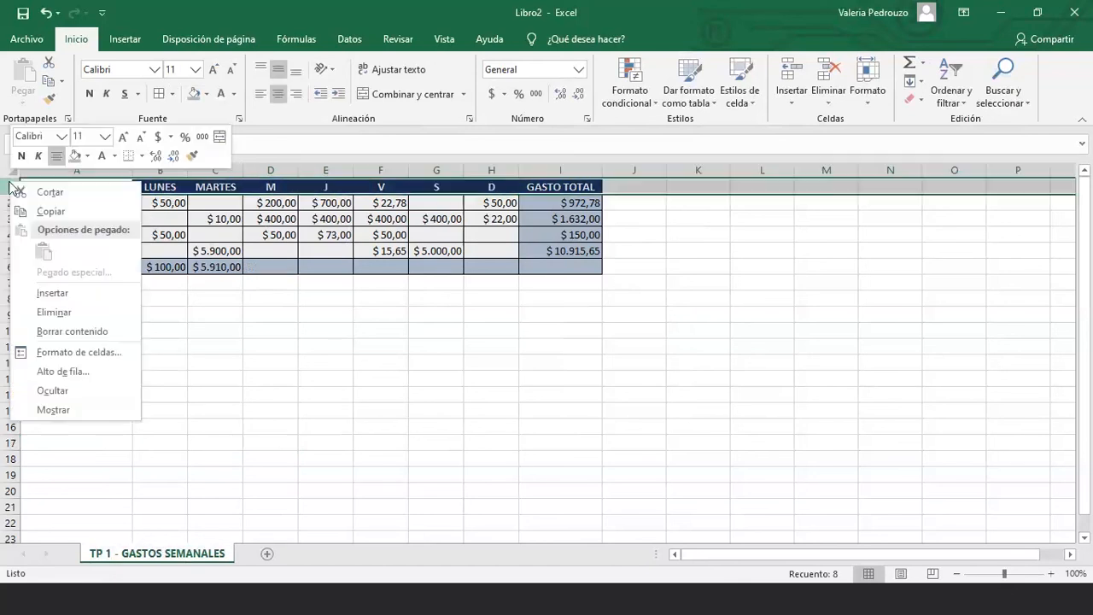
left_click(480, 315)
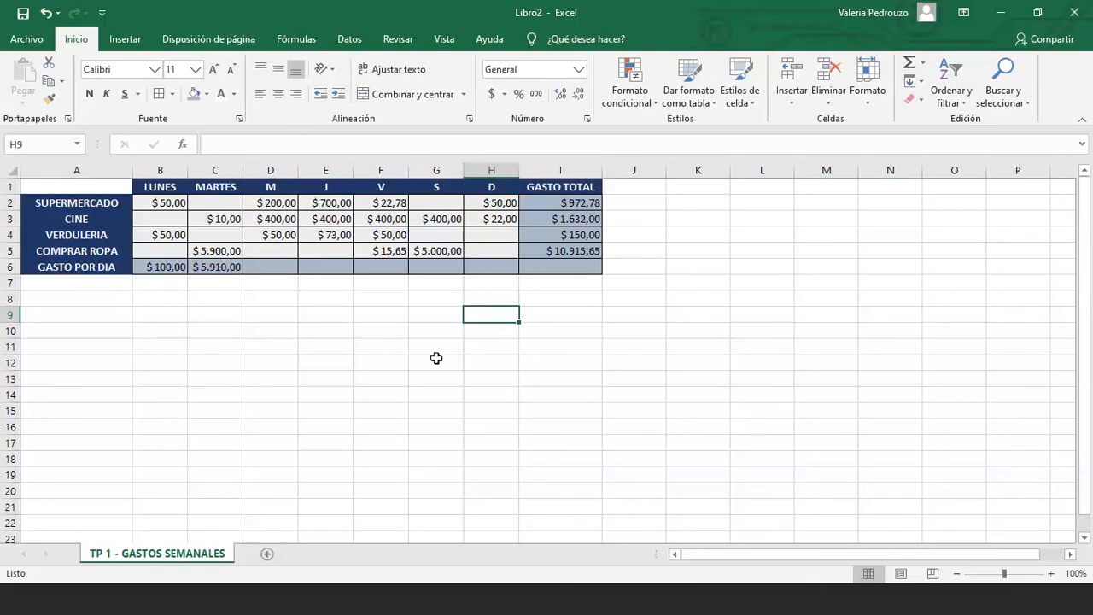
Add a new sheet before the expense sheet and name it CARATULA
left_click(267, 554)
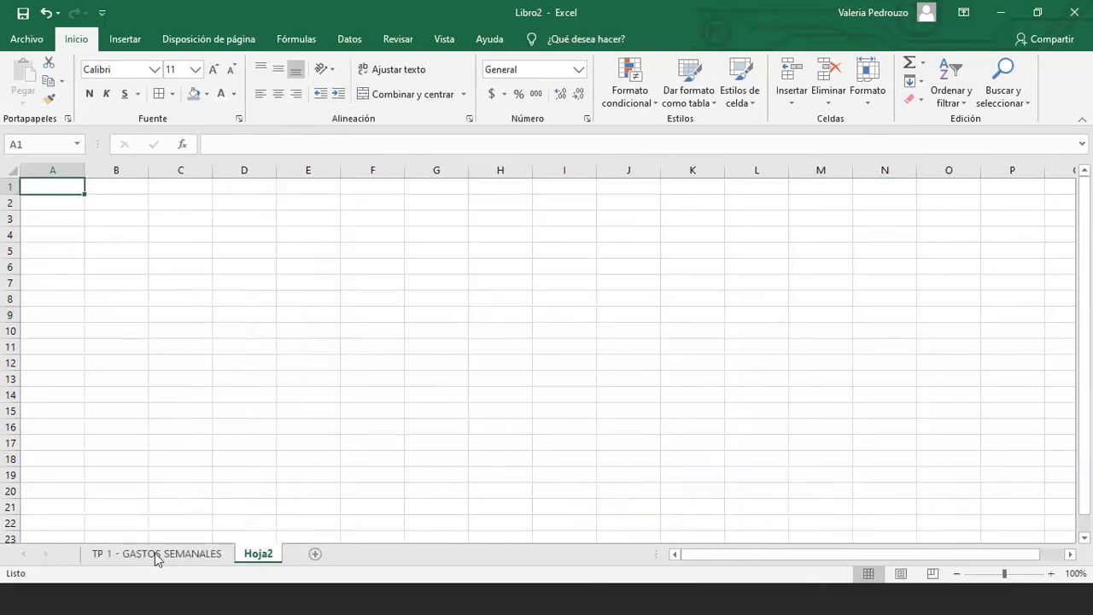
left_click_drag(258, 554, 107, 557)
double_click(115, 557)
type("CA")
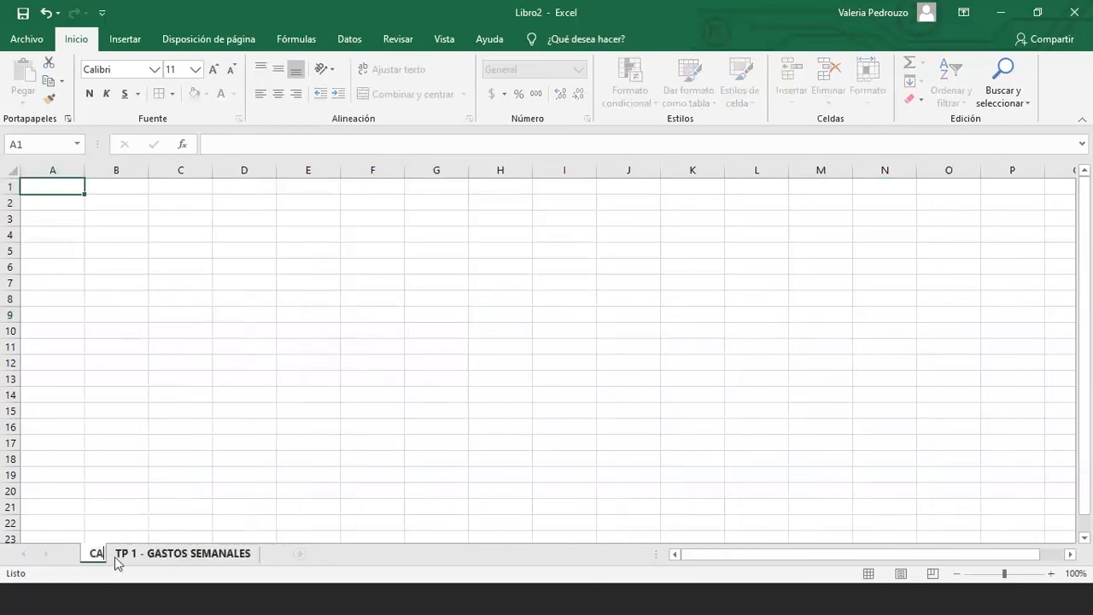
type("RAT")
key("Return")
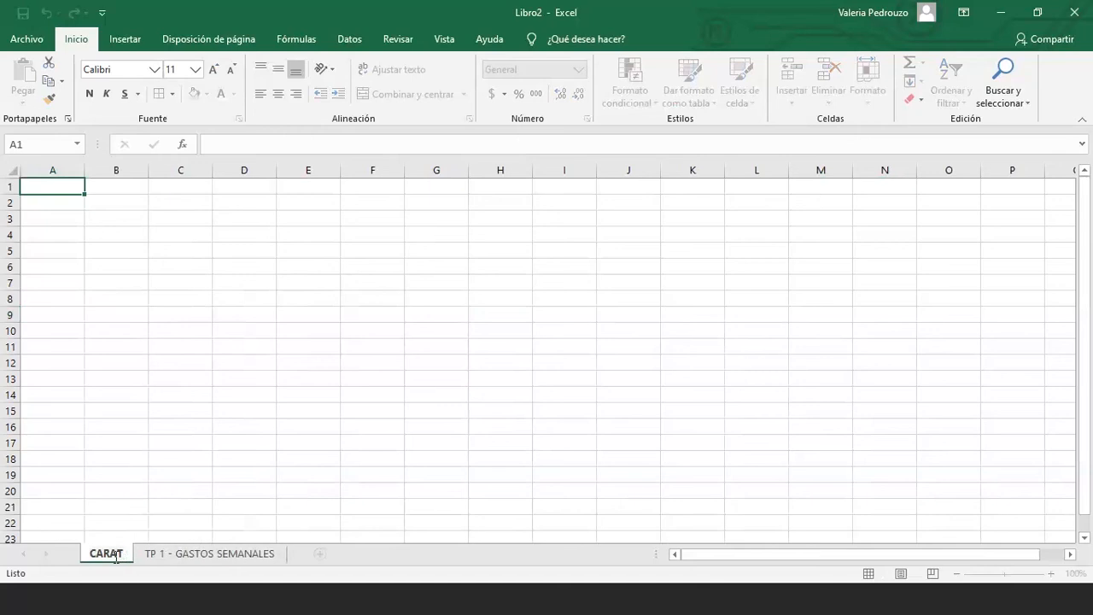
type("ULA")
key("Return")
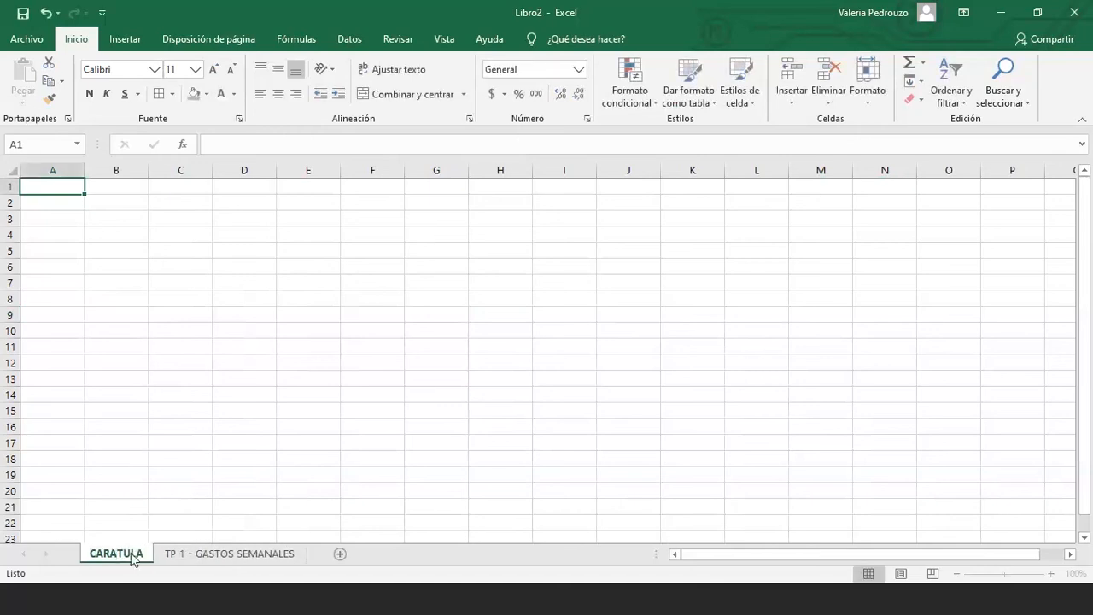
Switch between the CARATULA and expense sheets, then bring up CARATULA's tab options
left_click(231, 552)
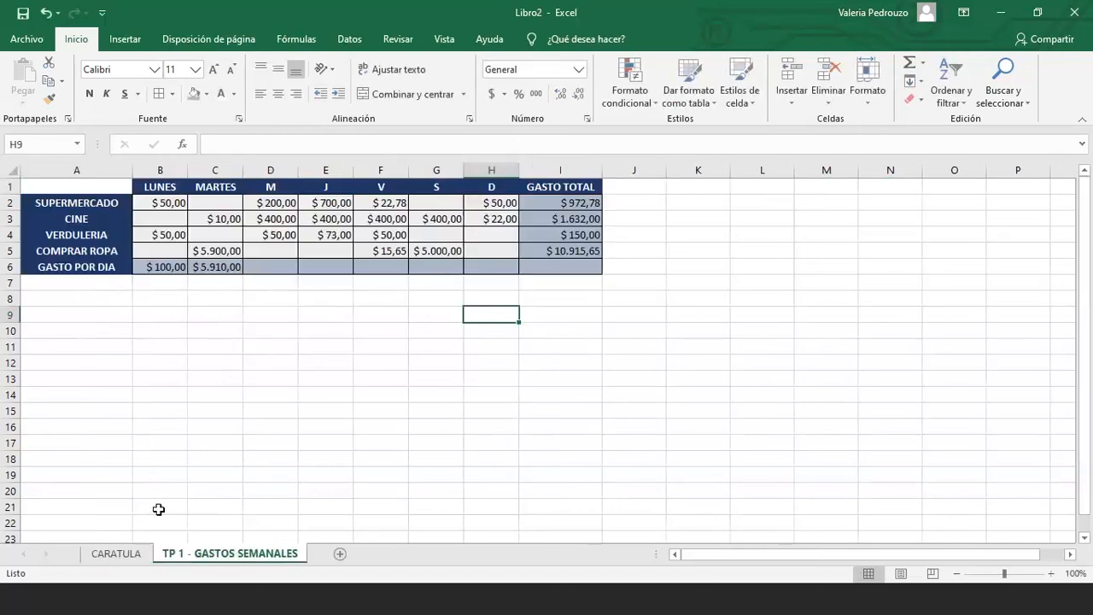
left_click(121, 556)
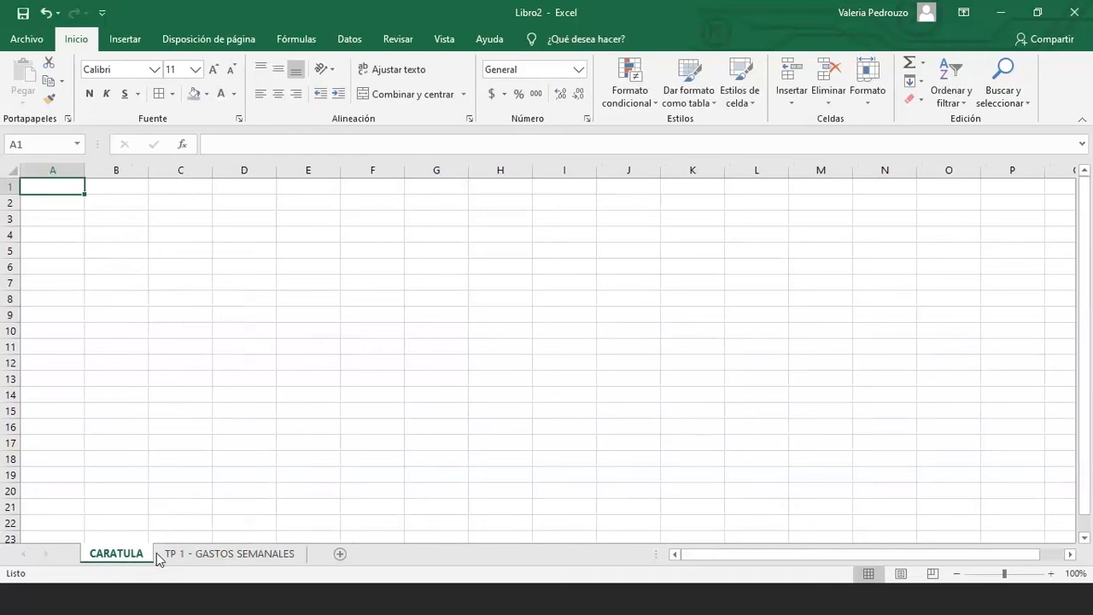
left_click(158, 556)
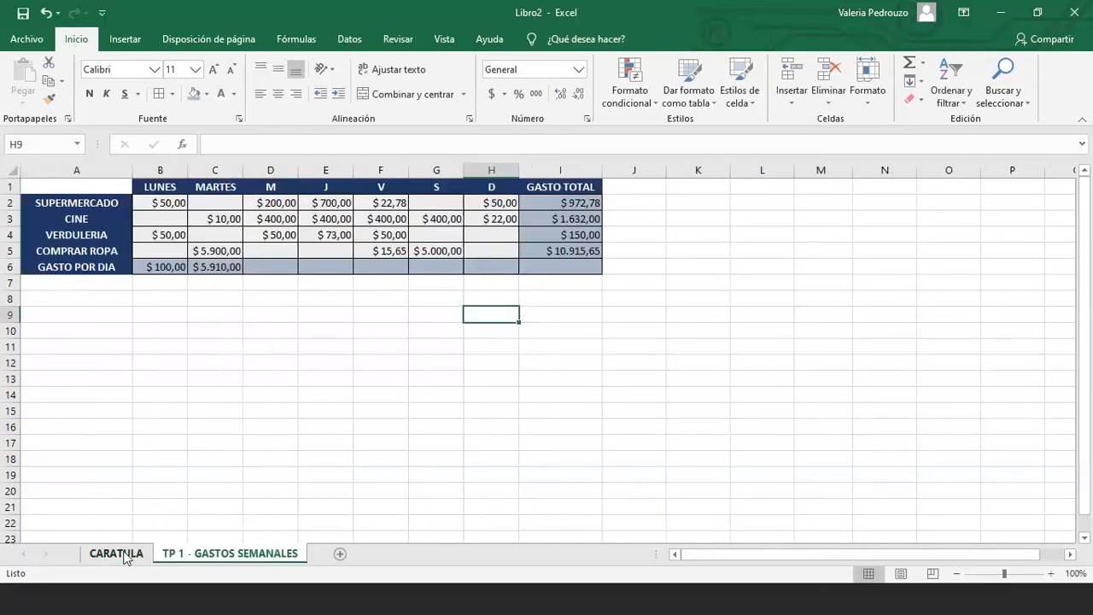
left_click(124, 555)
right_click(123, 555)
Delete the CARATULA sheet and insert two empty rows above the table
left_click(172, 387)
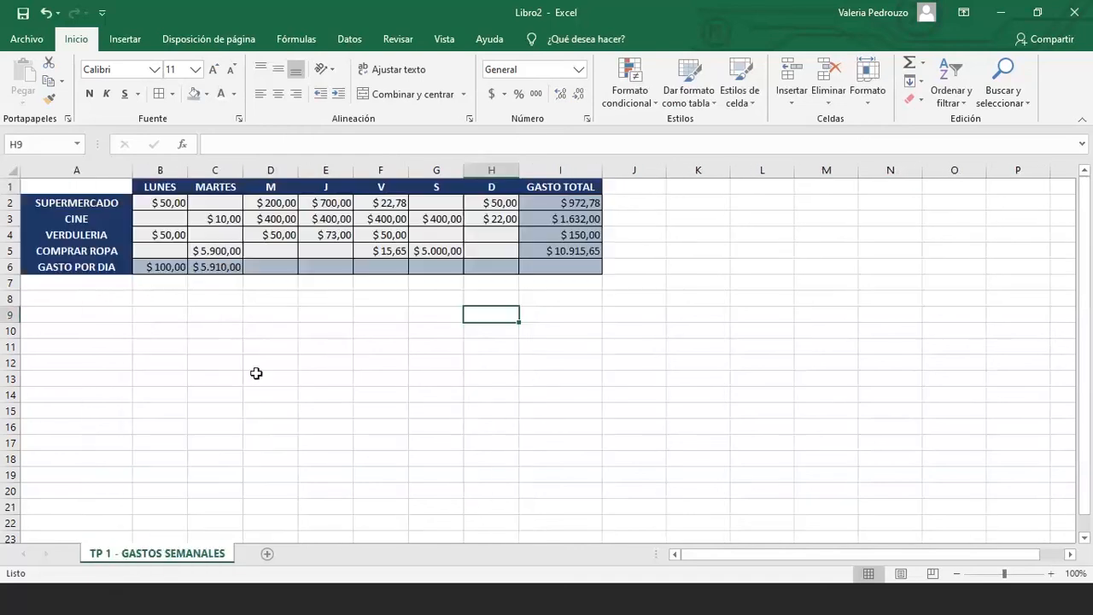
right_click(14, 188)
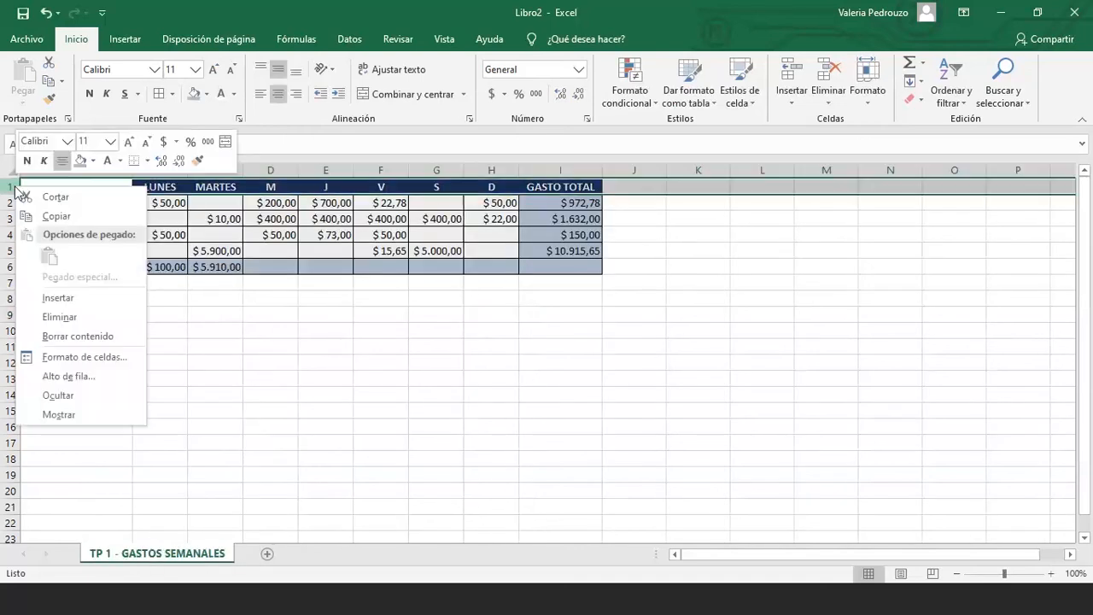
left_click(69, 297)
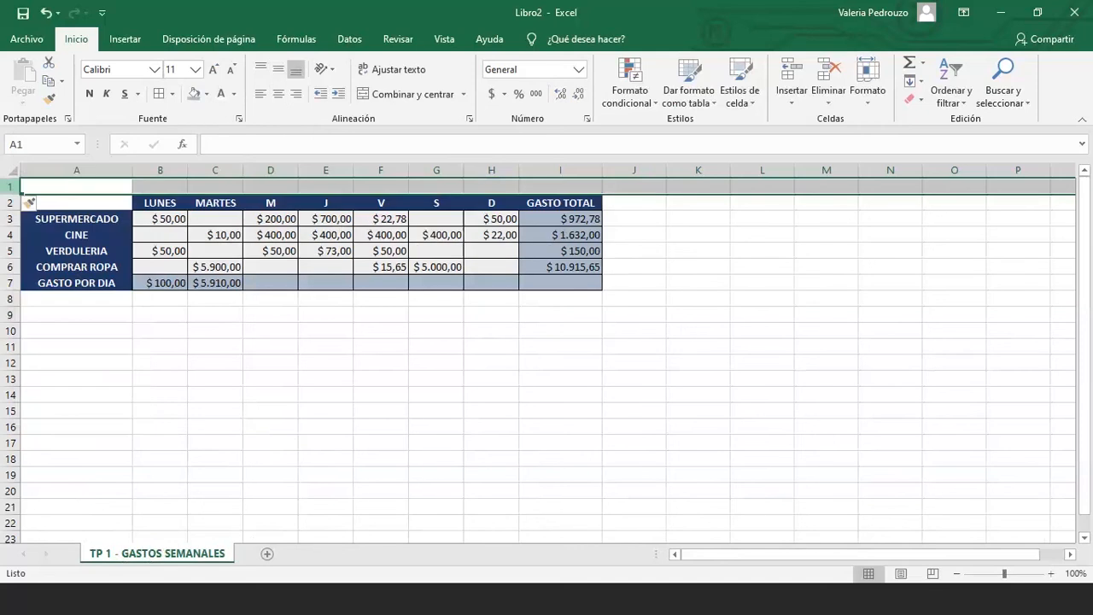
left_click(72, 271)
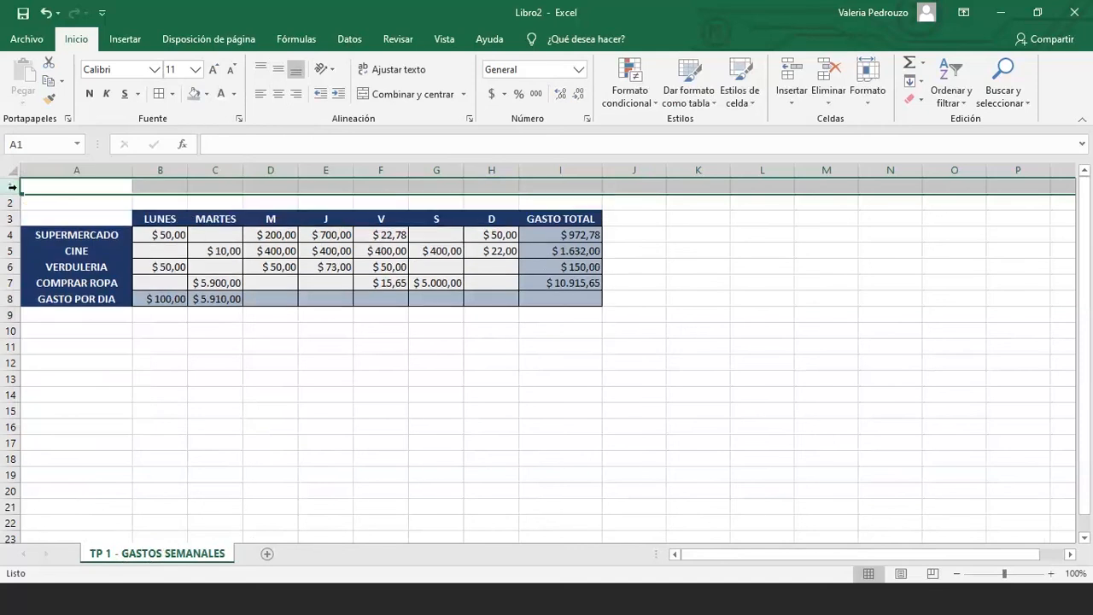
Insert six more rows in pairs, pushing the table header to row 9
left_click_drag(12, 186, 12, 202)
right_click(14, 201)
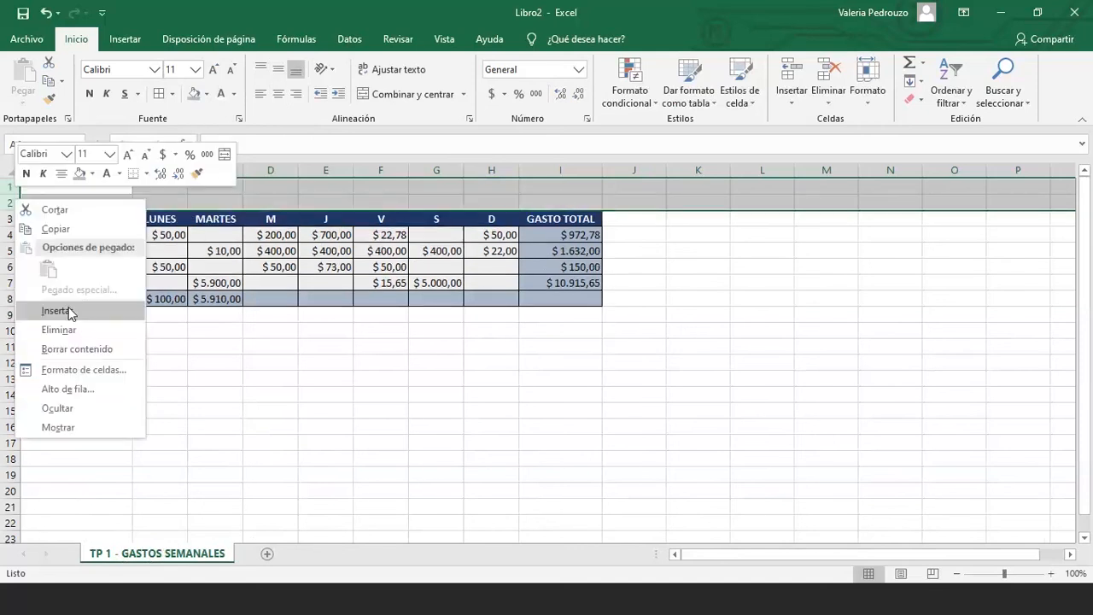
left_click(70, 312)
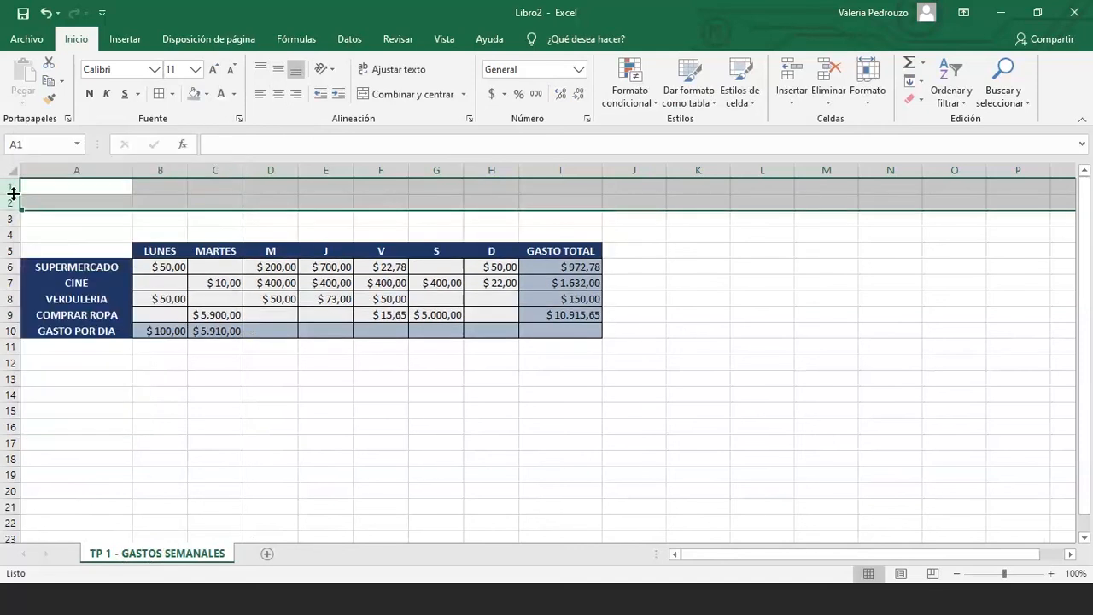
right_click(12, 194)
left_click(68, 313)
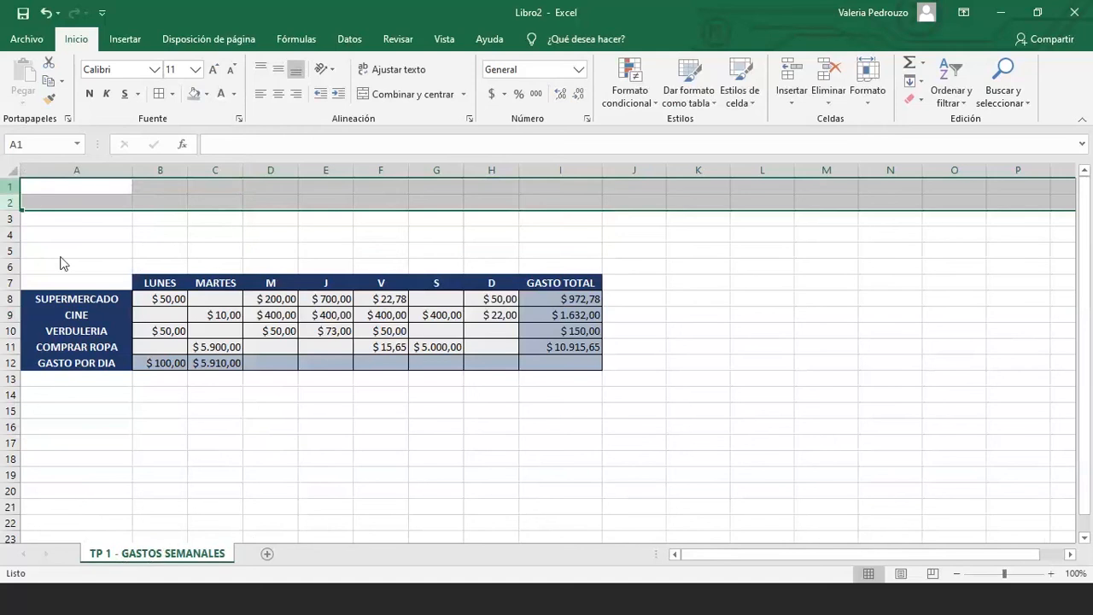
right_click(11, 189)
left_click(283, 244)
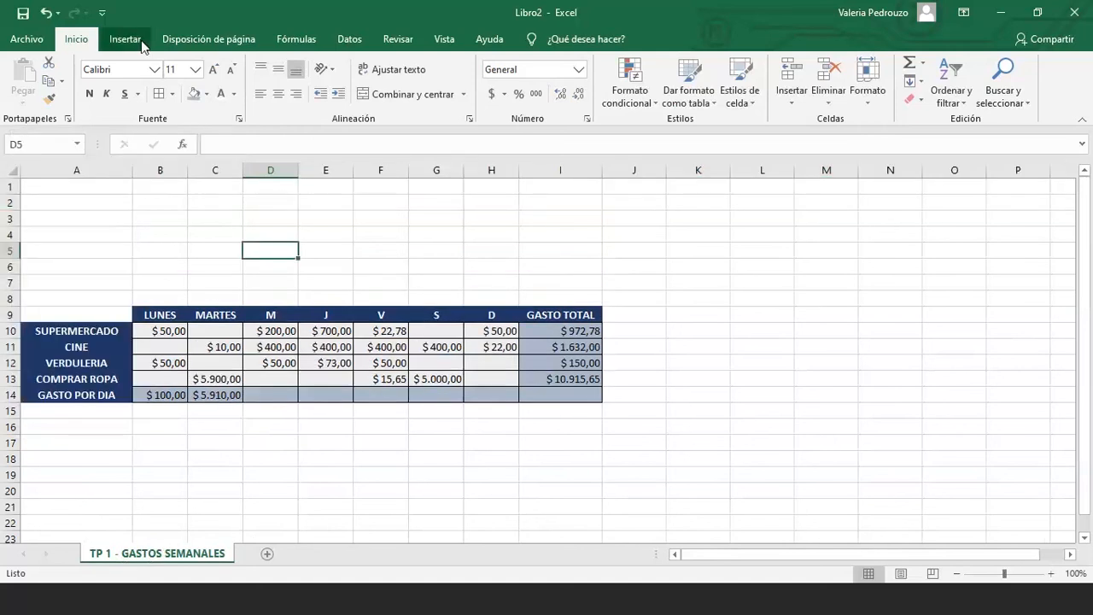
Draw a text box over rows 2–8 above the expense table
left_click(125, 39)
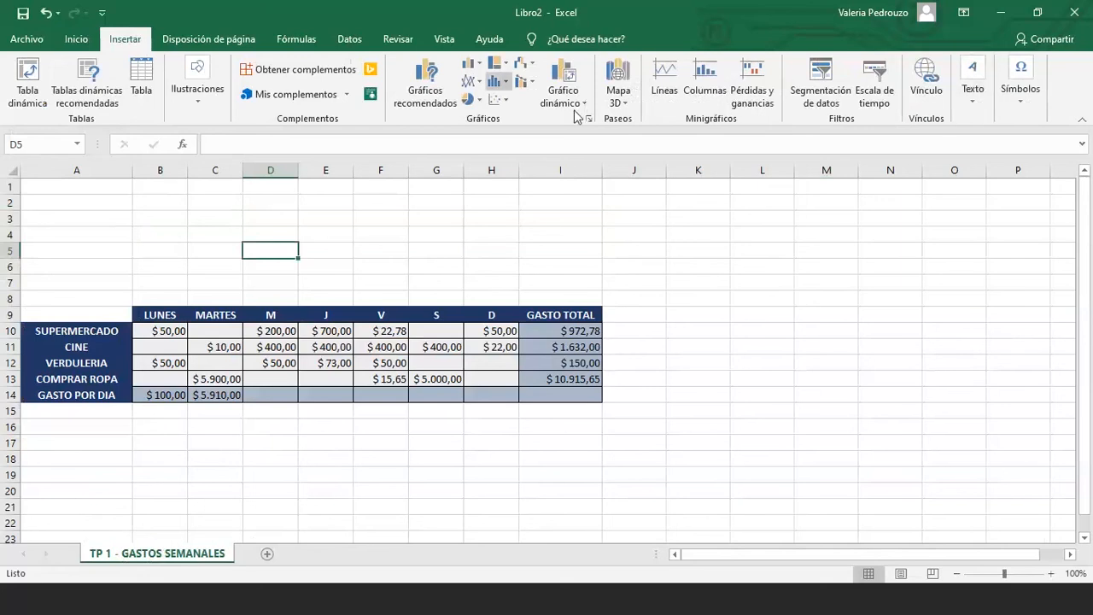
left_click(962, 102)
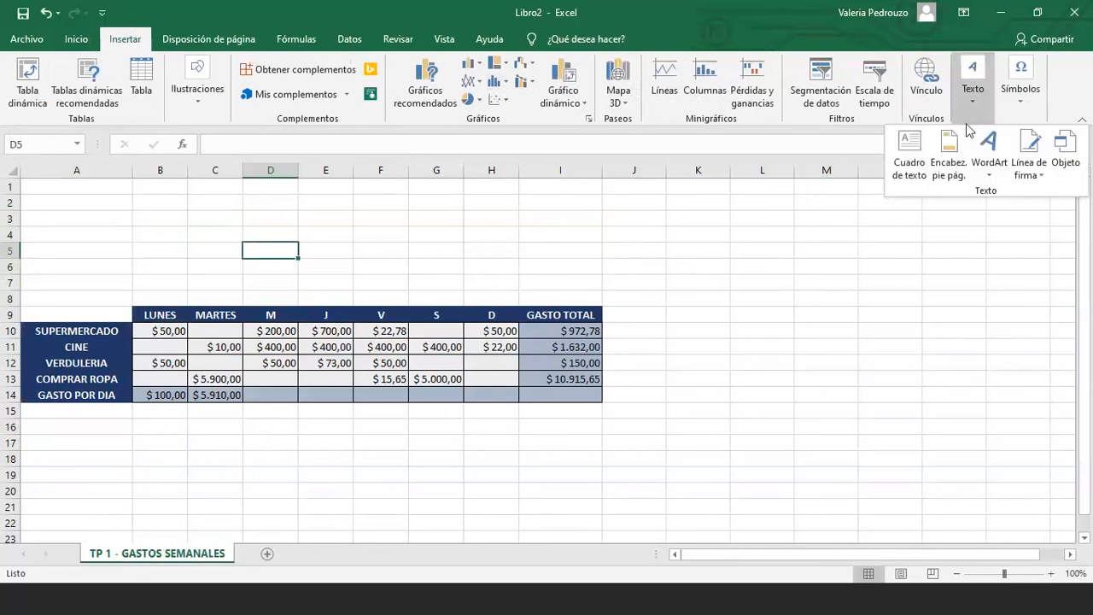
left_click(908, 158)
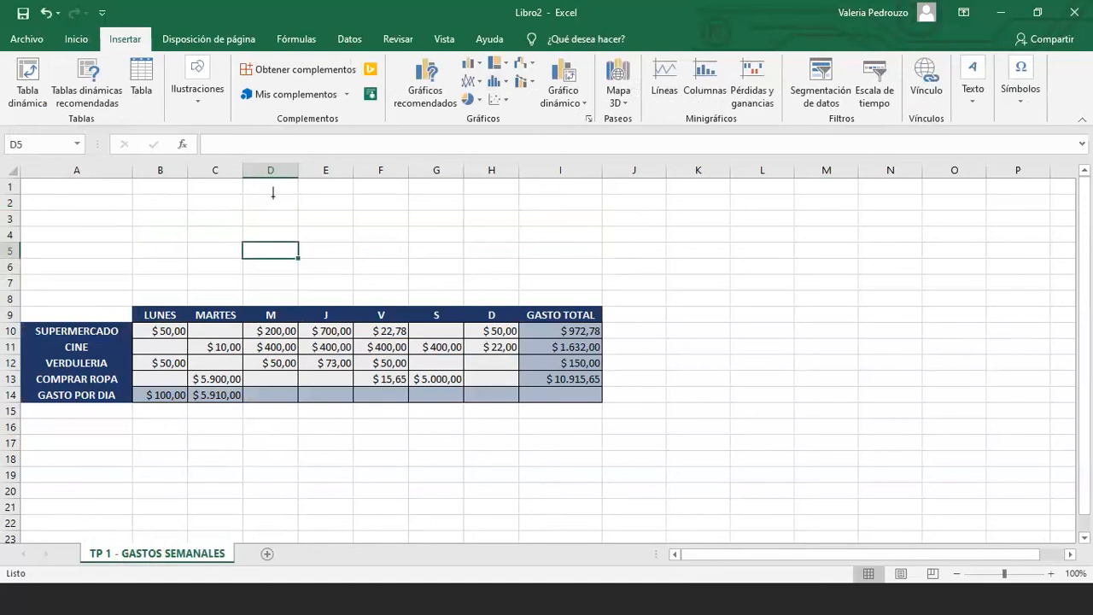
left_click_drag(243, 190, 602, 289)
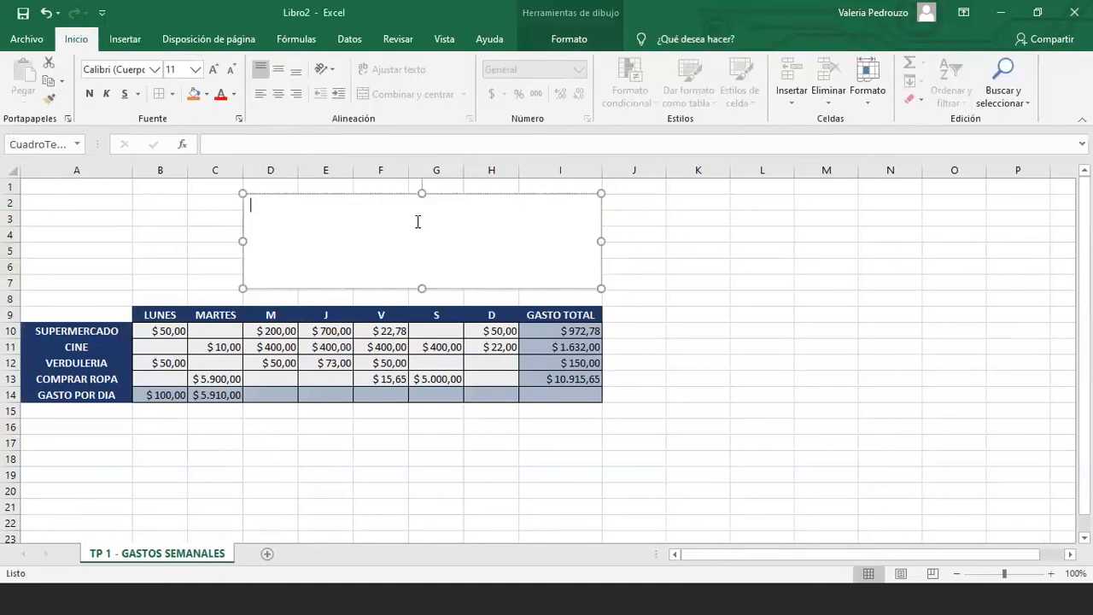
Type the lines 'TP EXCEL 1 - G......', 'INTEGRANTES: .....', 'PROFES' and 'CURSO' in the box
type("TP EXCEL 1 - G......")
key("Return")
type("INTEGRANTES")
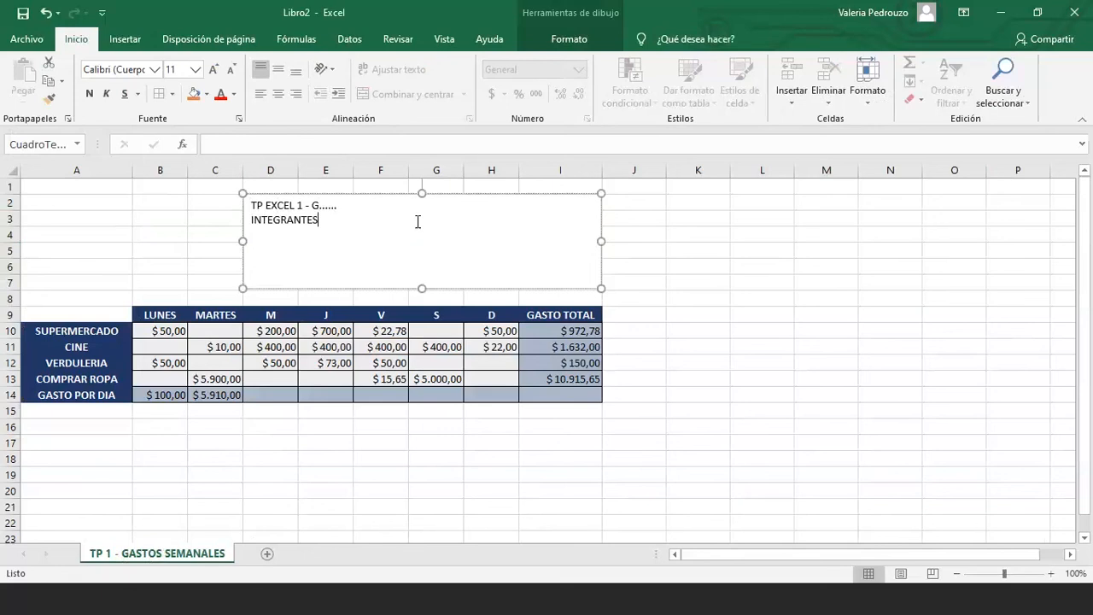
type(": .....")
key("Return")
type("PROFES")
key("Return")
type("CURSO:")
Complete the PROFES line with the teacher's name, then finish editing the text box
left_click(303, 236)
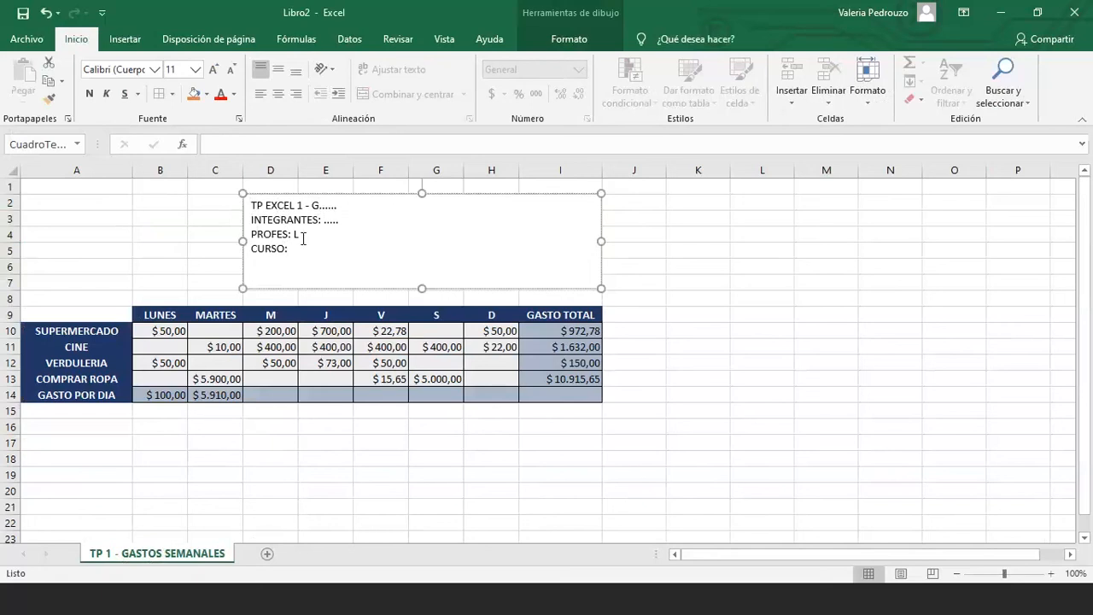
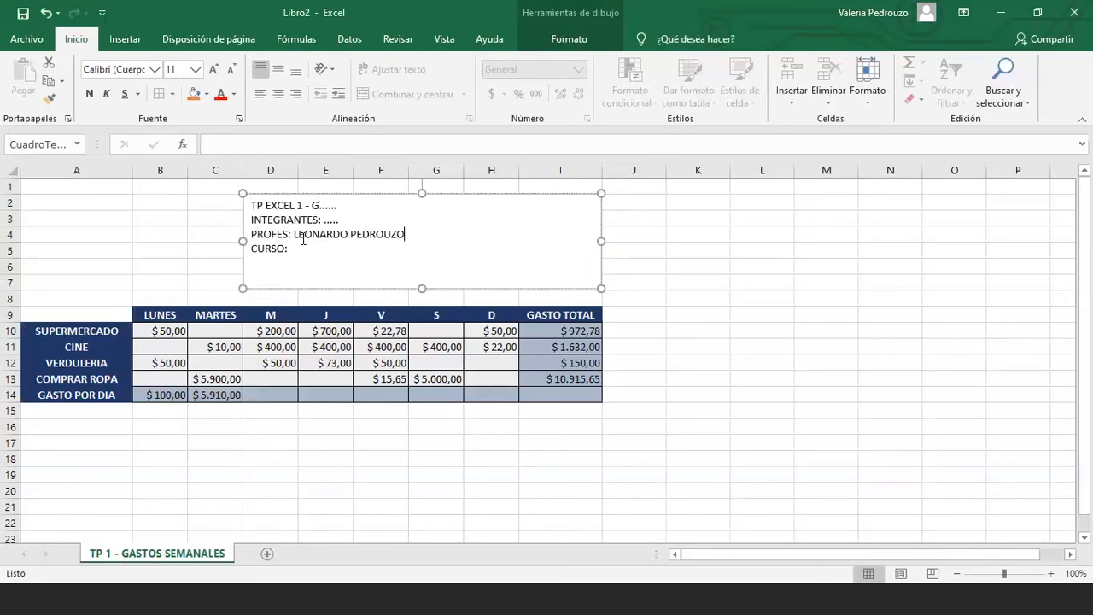
type(".")
double_click(291, 236)
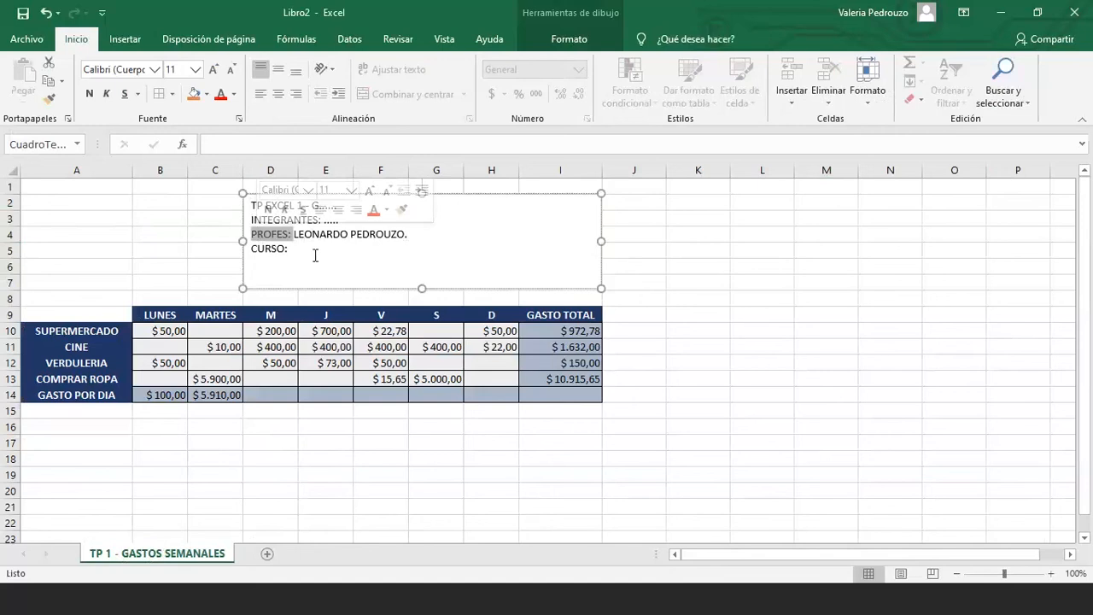
left_click(311, 248)
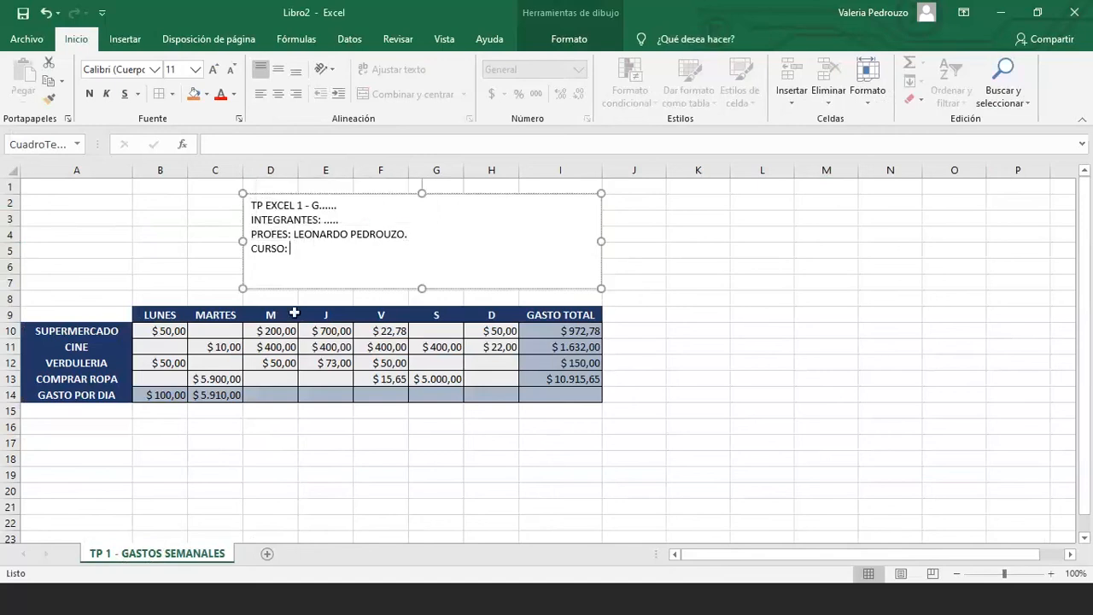
left_click(299, 446)
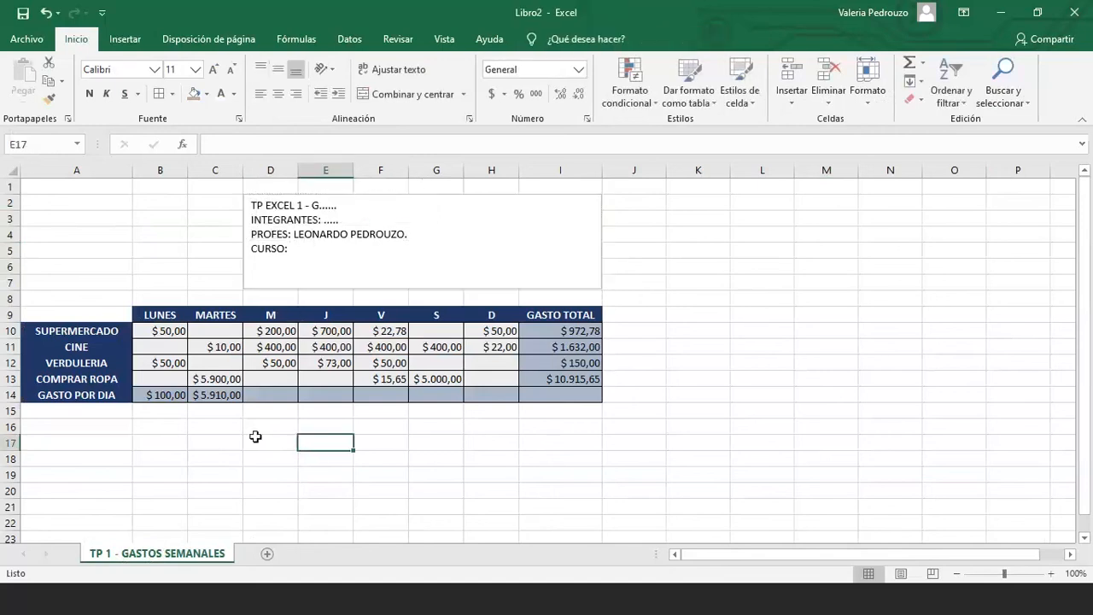
left_click(86, 314)
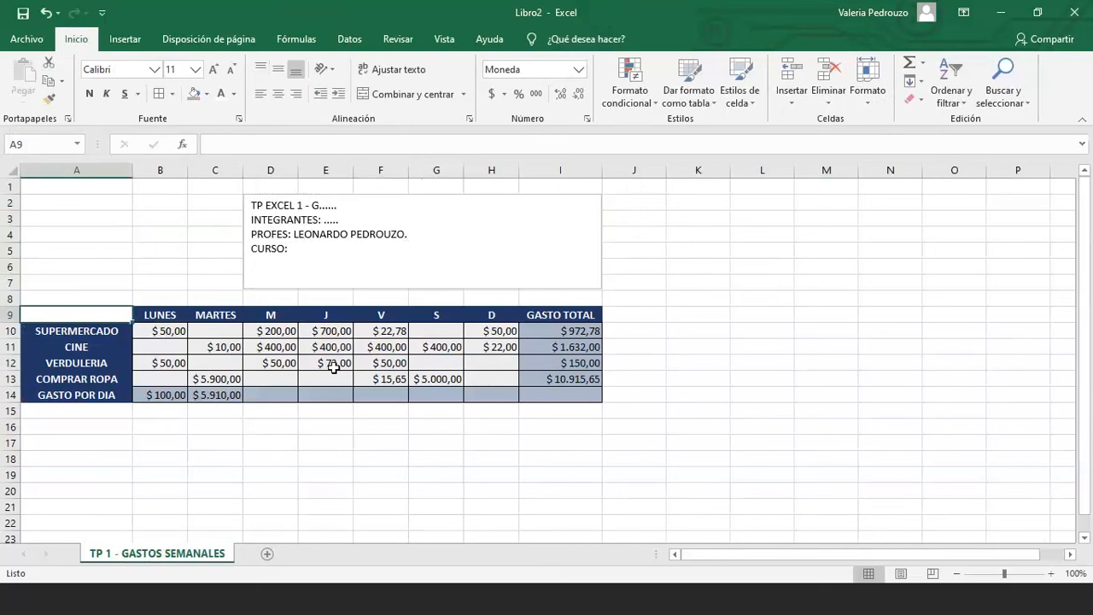
left_click_drag(333, 366, 549, 395)
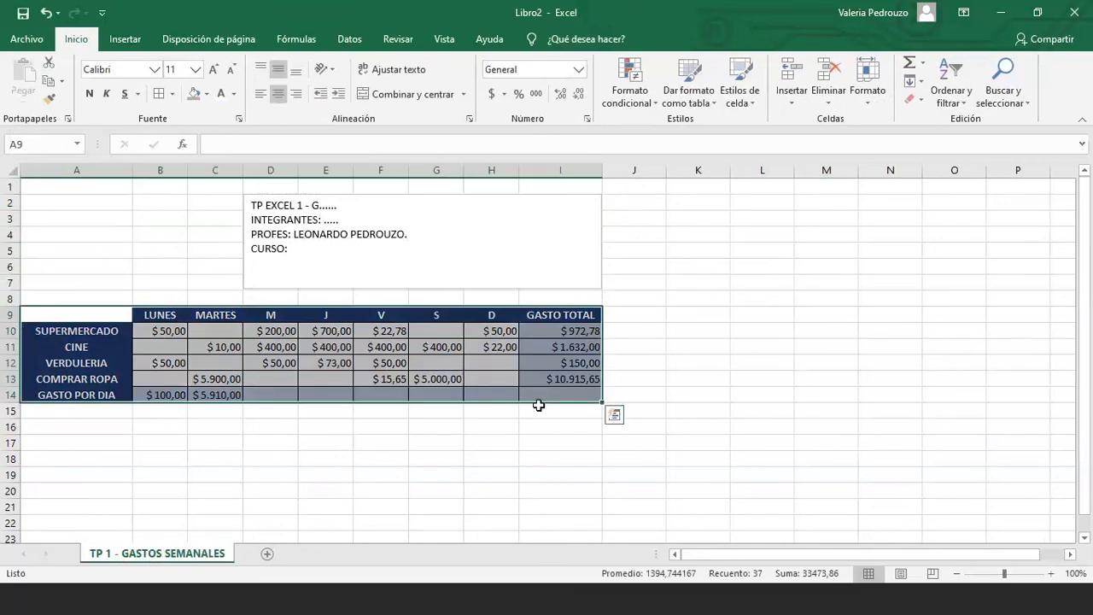
left_click(915, 99)
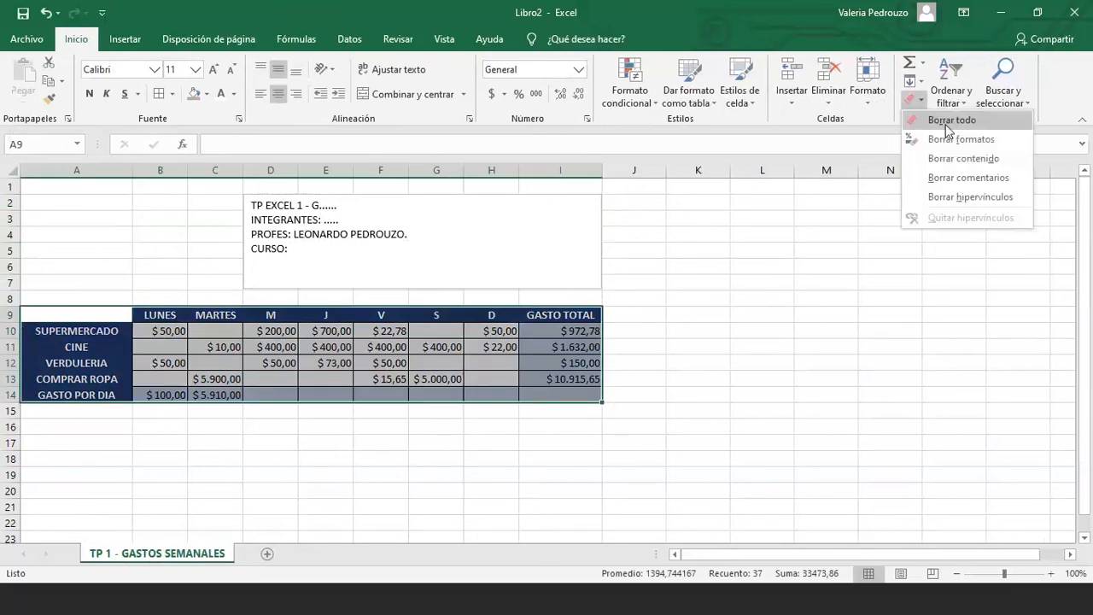
left_click(645, 389)
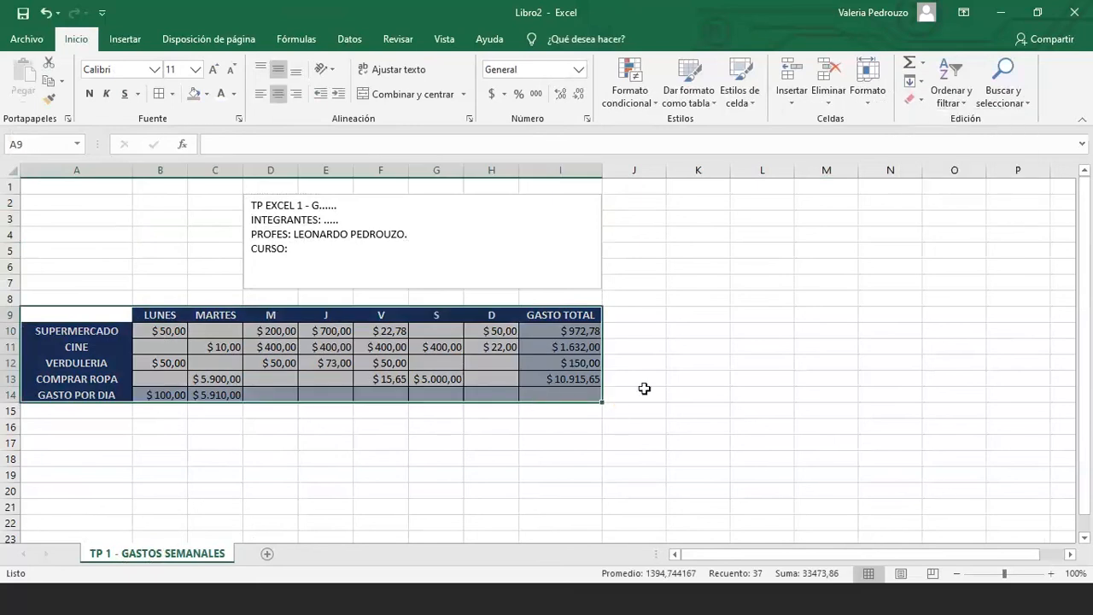
left_click(645, 389)
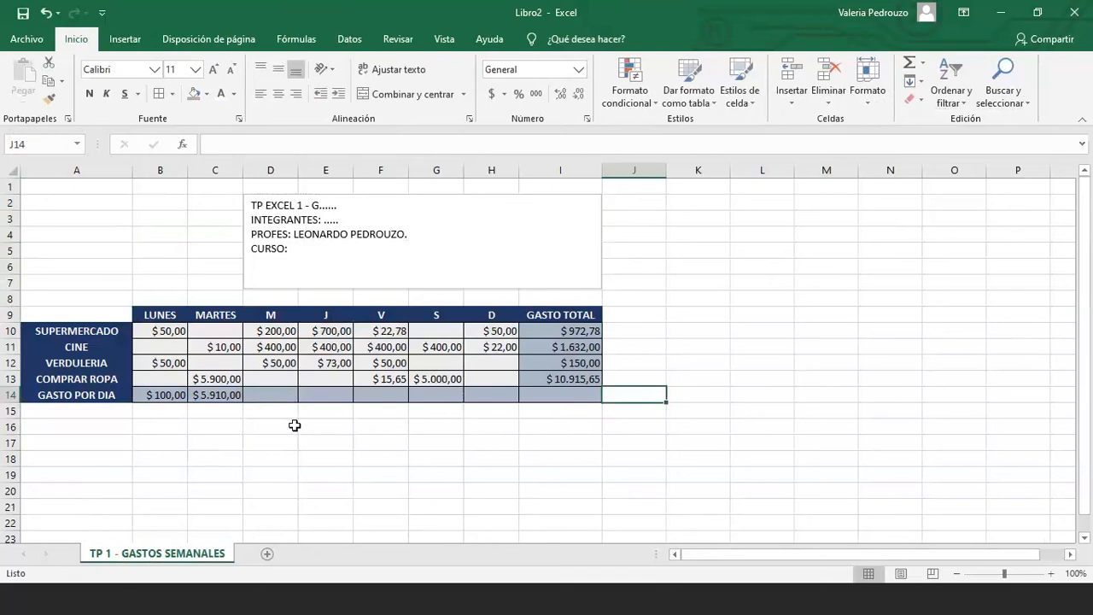
Make the title line 'TP EXCEL 1 - G......' centred, bold, underlined, red and two sizes larger
left_click(315, 428)
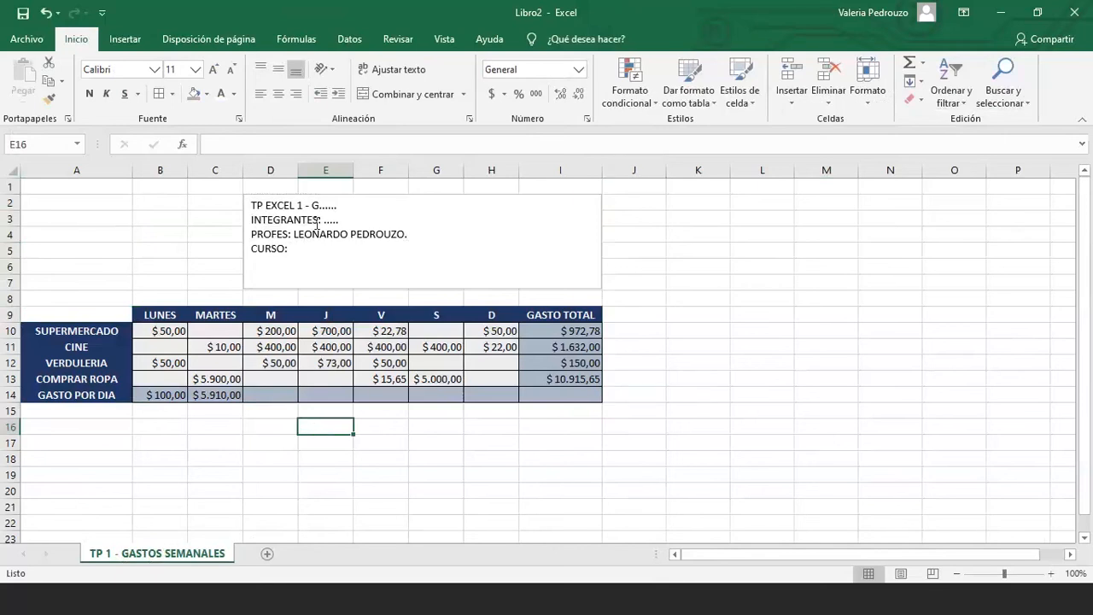
left_click(346, 211)
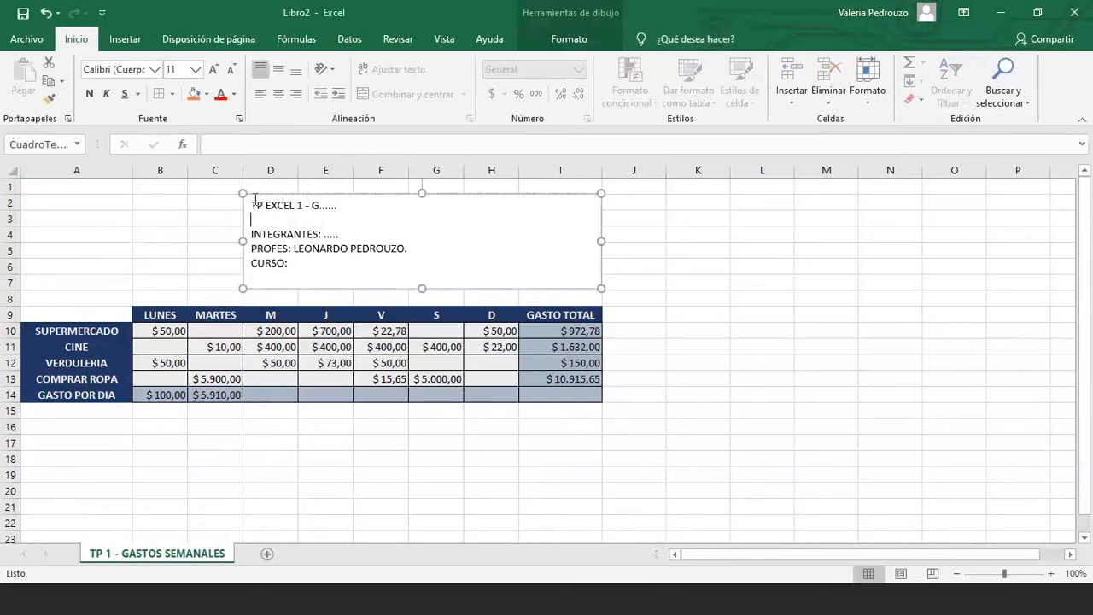
left_click_drag(255, 202, 340, 206)
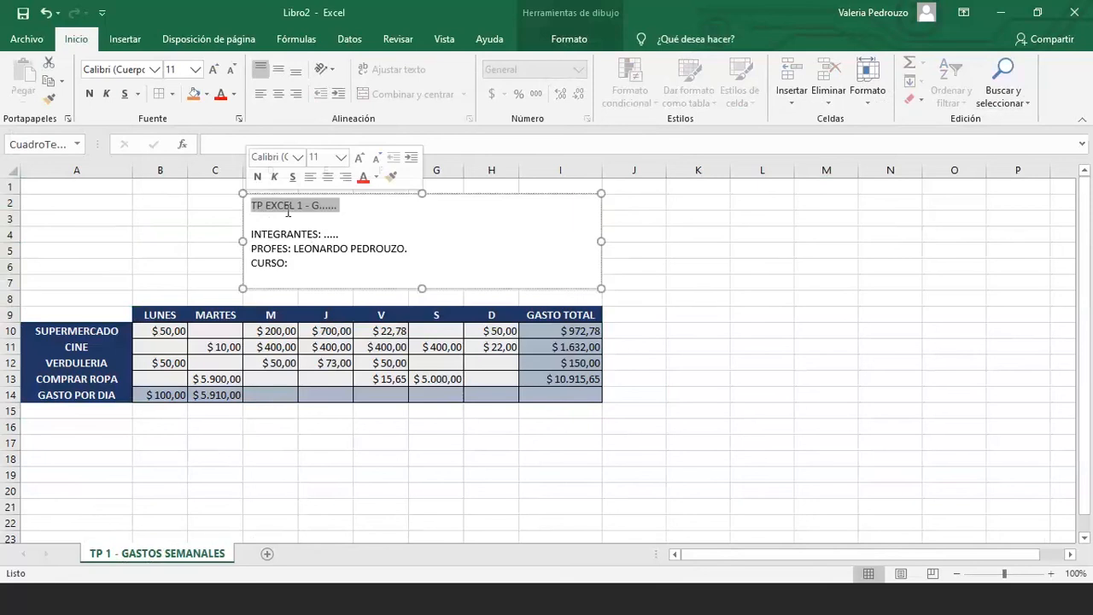
left_click(287, 210)
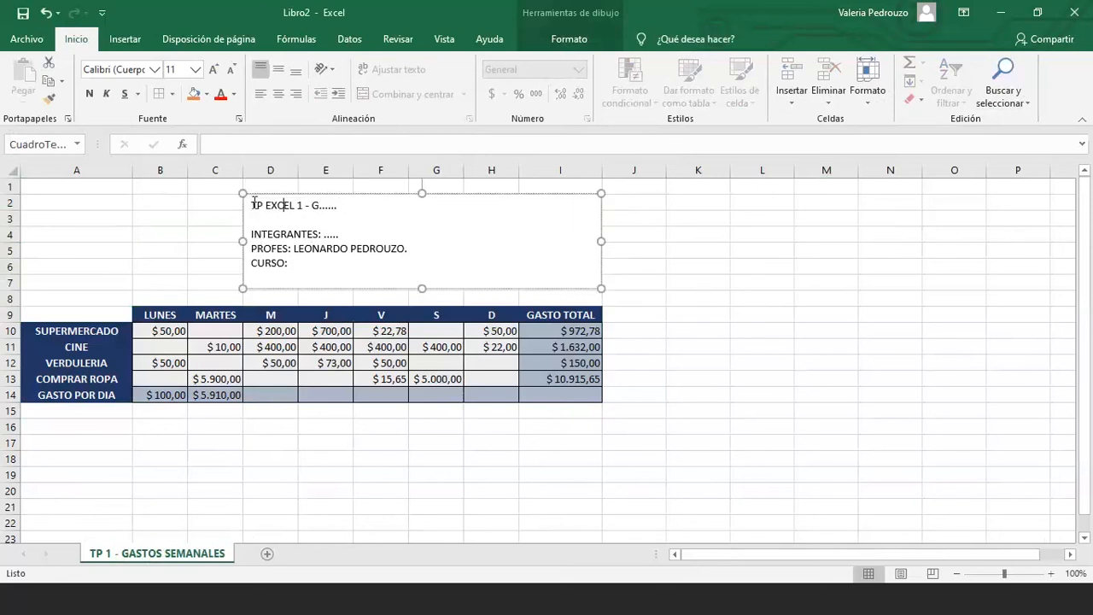
left_click_drag(252, 205, 340, 206)
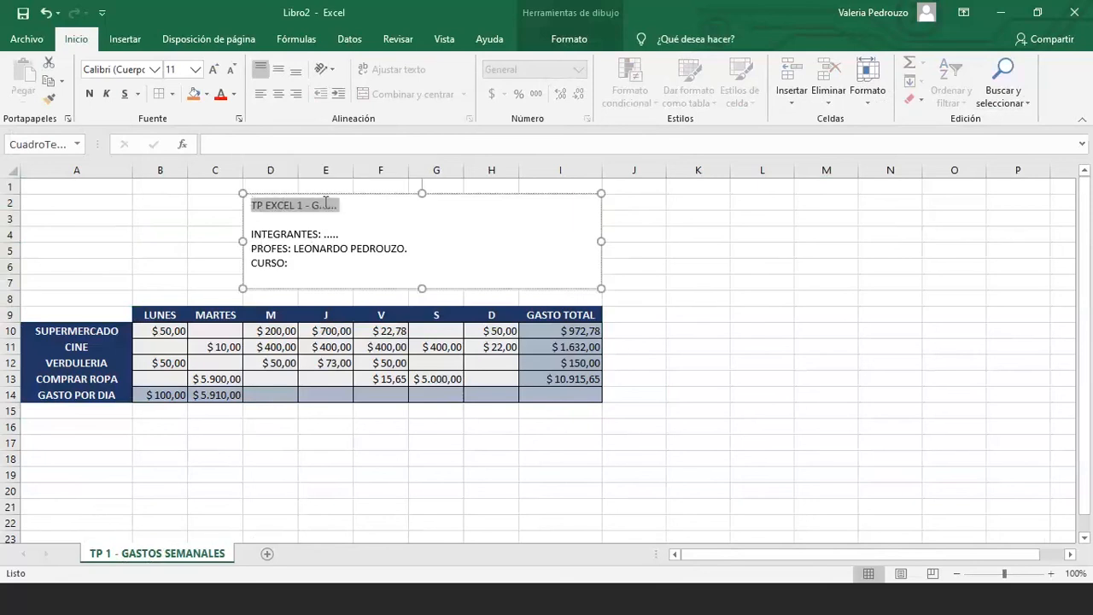
left_click(279, 94)
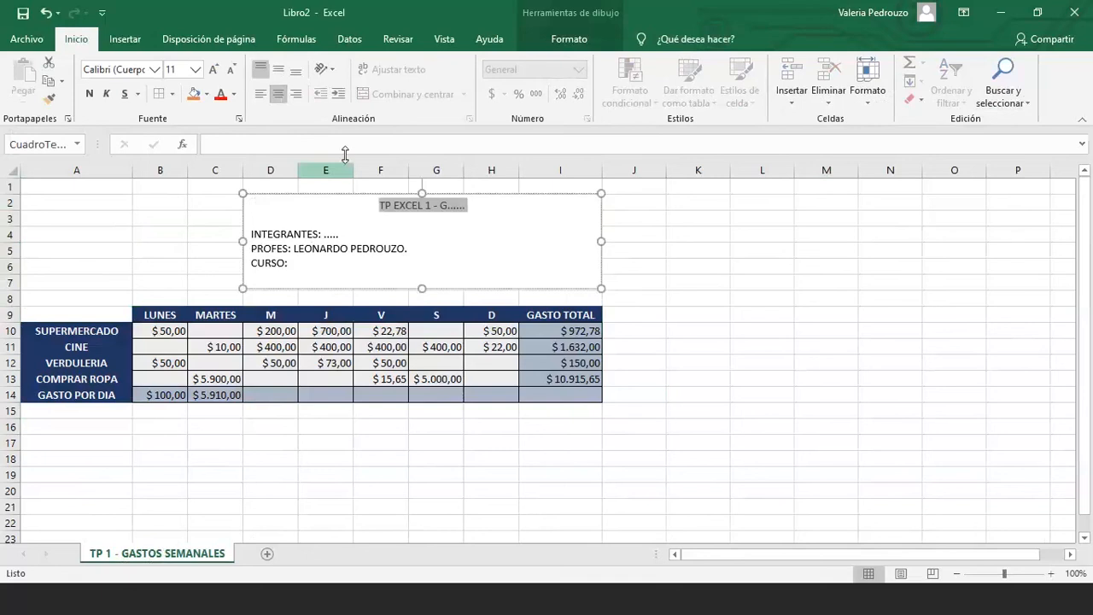
left_click(90, 94)
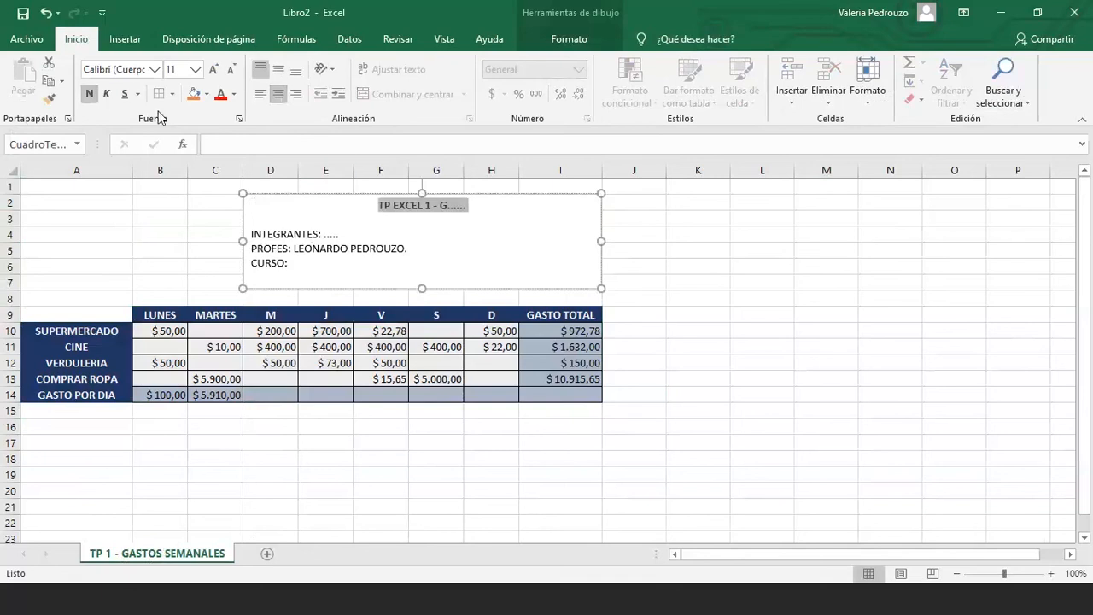
key("ctrl+s")
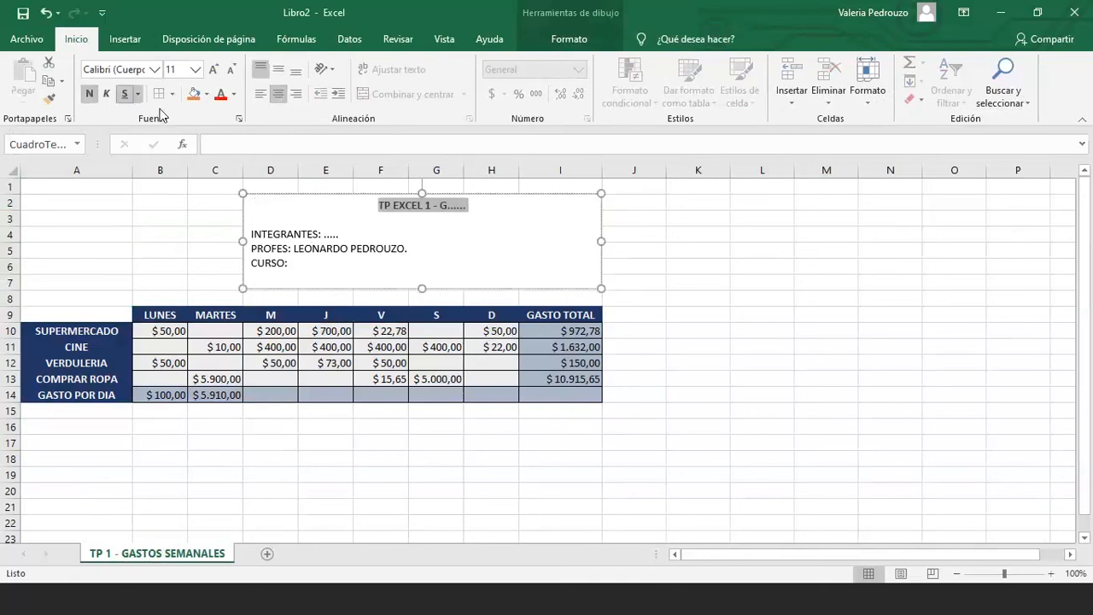
left_click(219, 100)
left_click(214, 70)
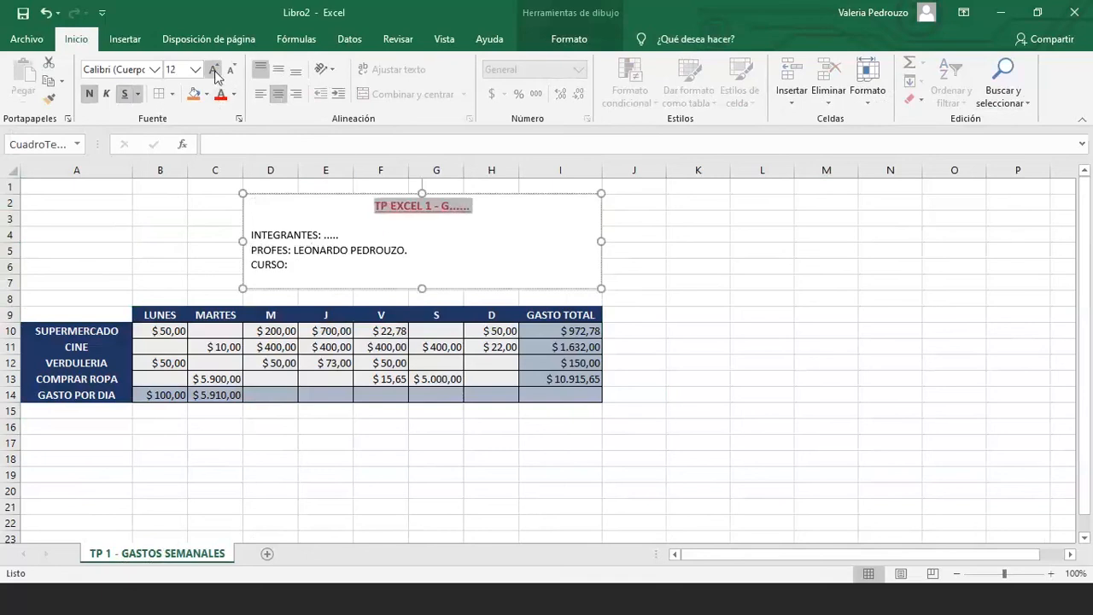
left_click(214, 70)
Narrow the header text box from its right side so it ends at column H
left_click(308, 442)
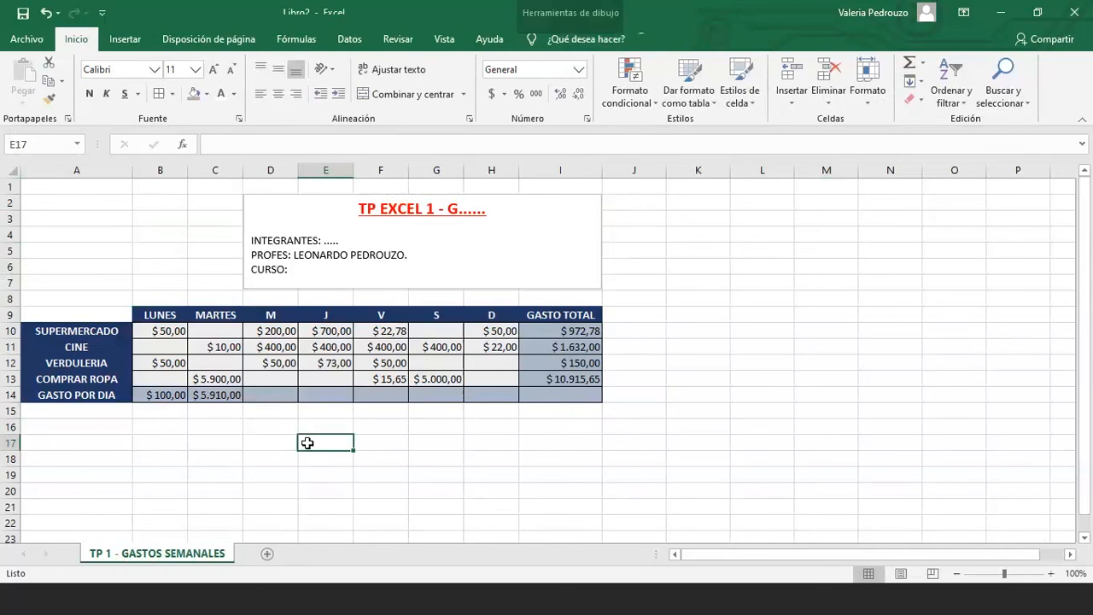
left_click(285, 240)
double_click(284, 240)
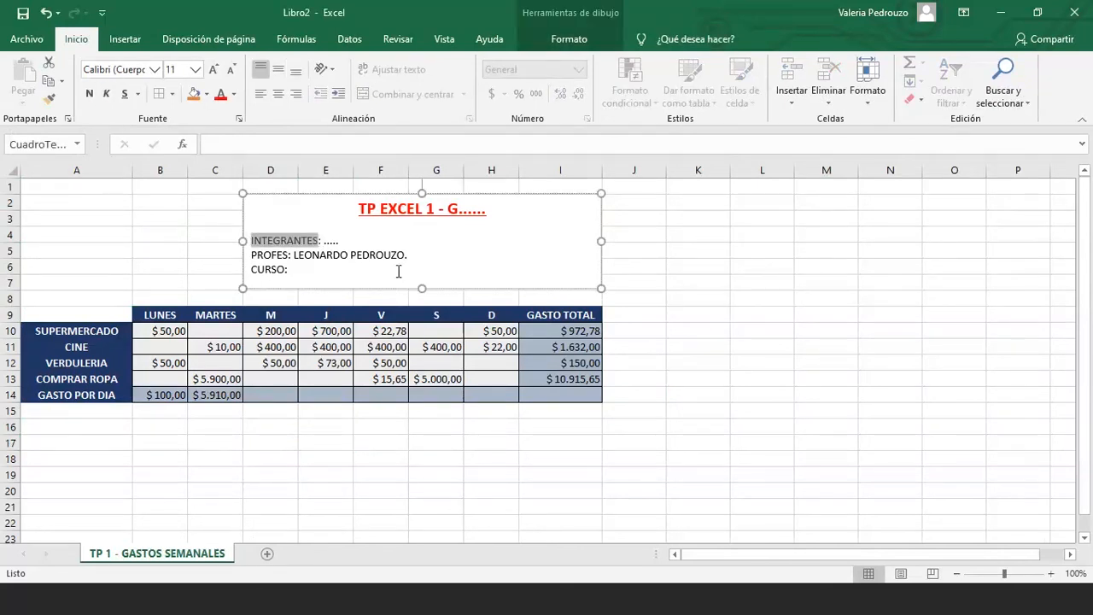
key("End")
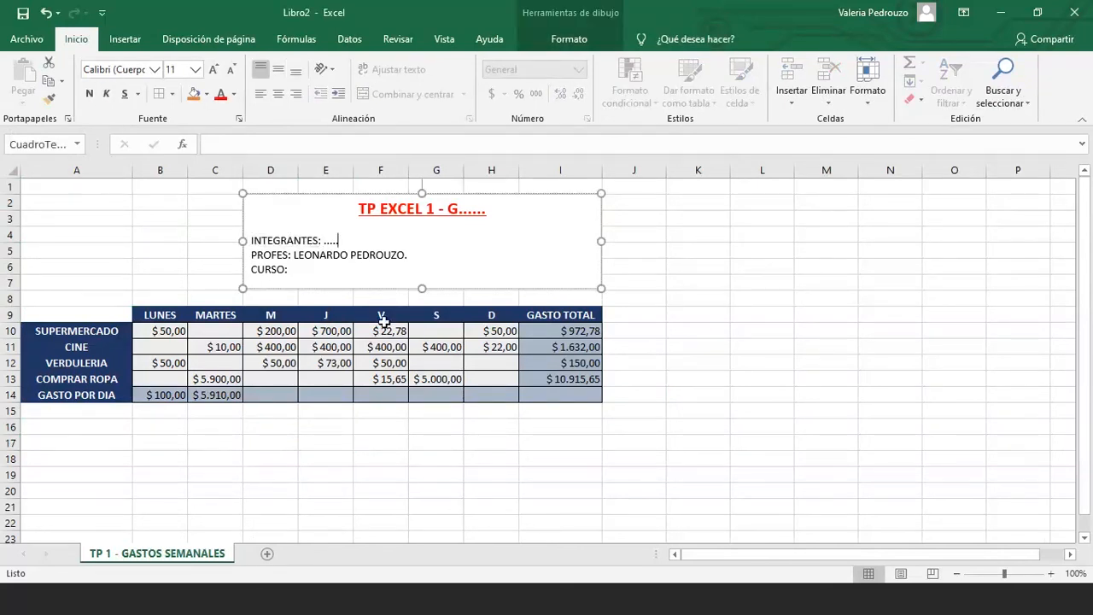
left_click(370, 444)
left_click(435, 209)
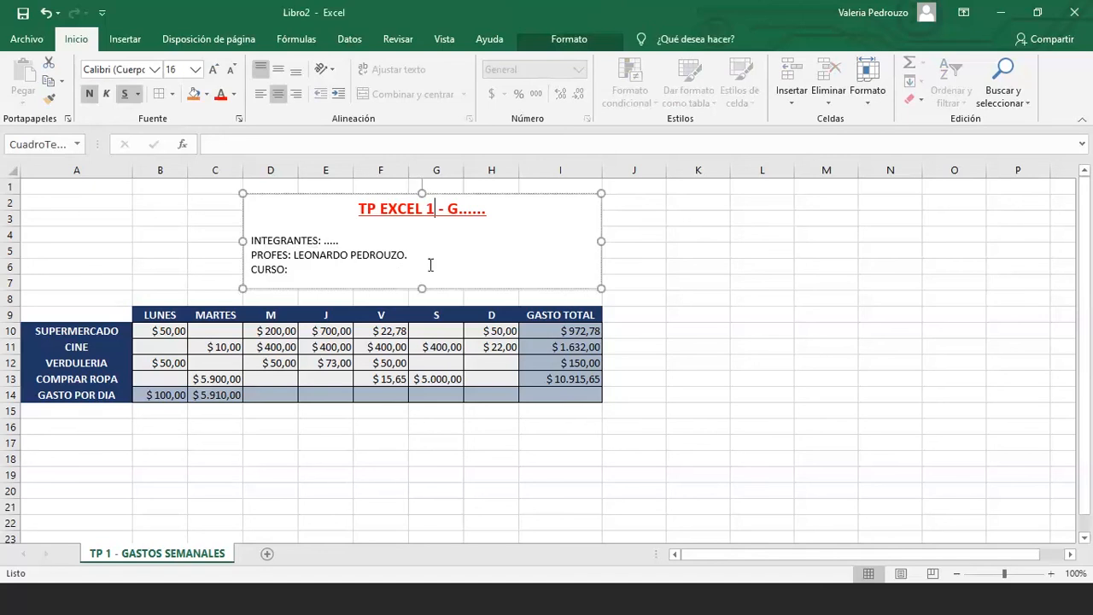
left_click(427, 289)
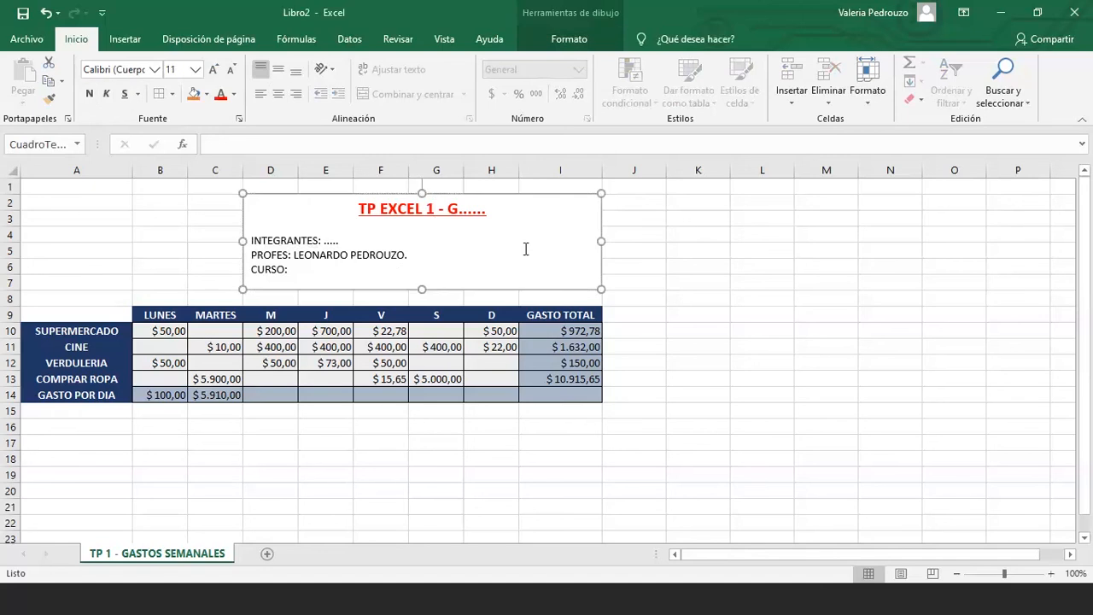
left_click_drag(602, 241, 517, 239)
left_click(523, 198)
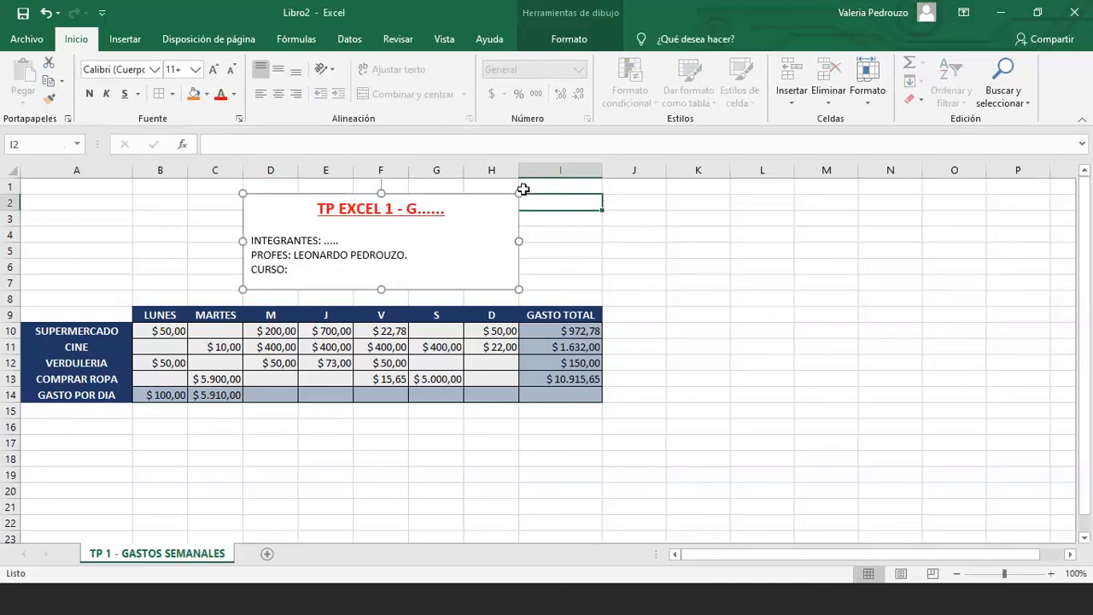
Move the title text box to the top-left over columns A–D and select F2:J7
left_click(264, 196)
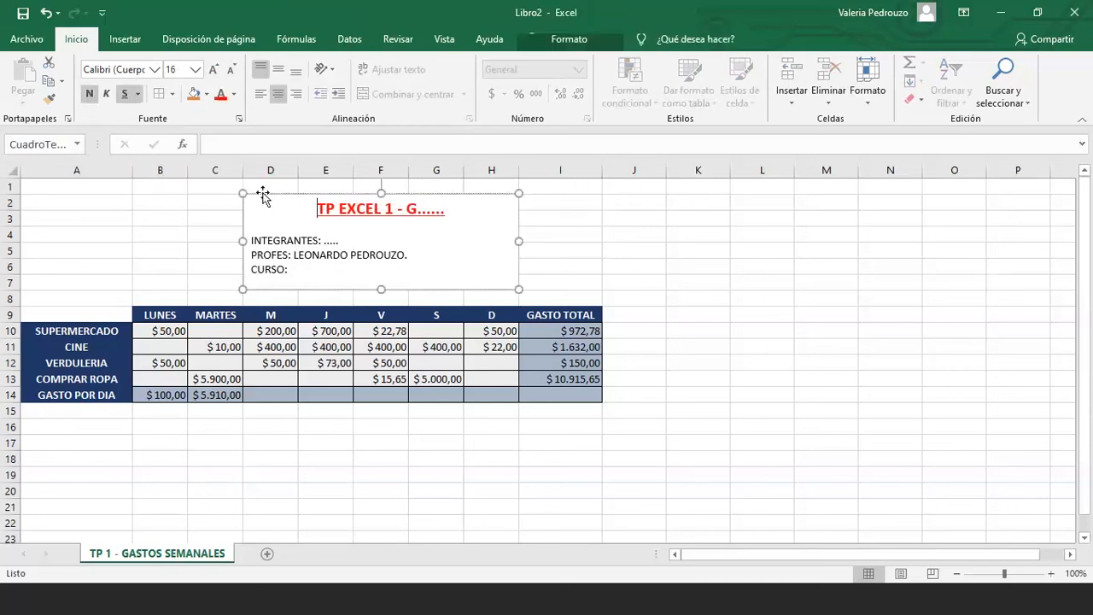
left_click_drag(263, 195, 227, 202)
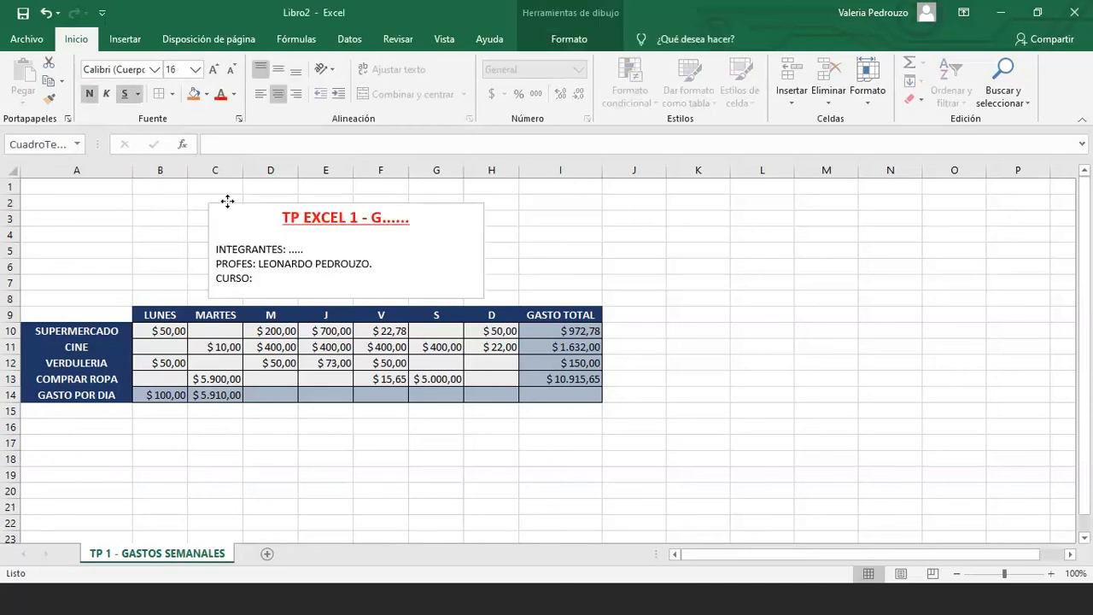
key("ctrl+z")
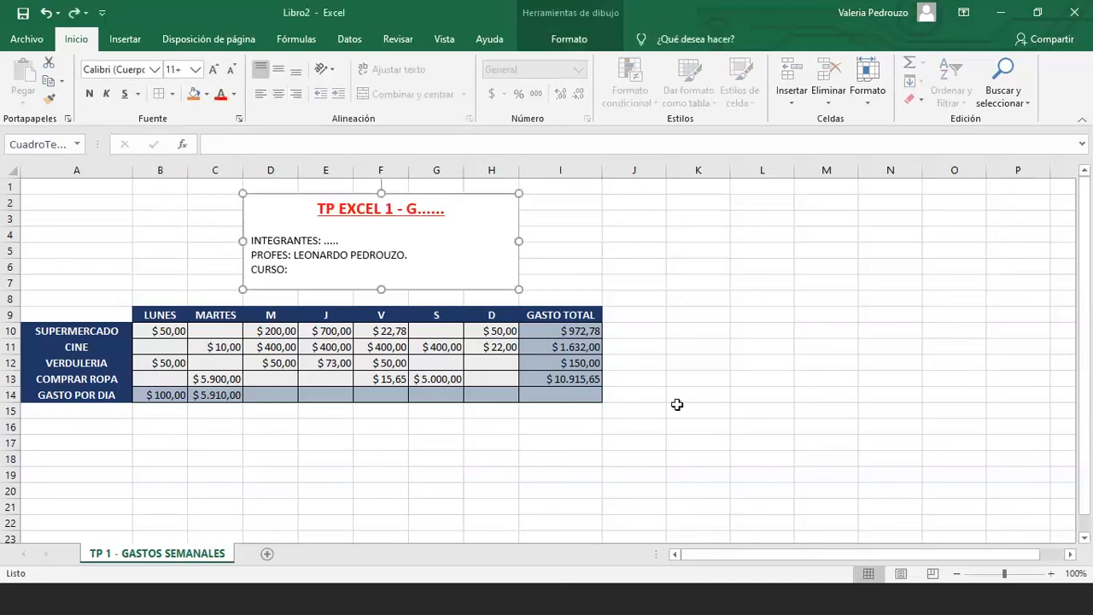
left_click(676, 405)
left_click_drag(518, 196, 300, 188)
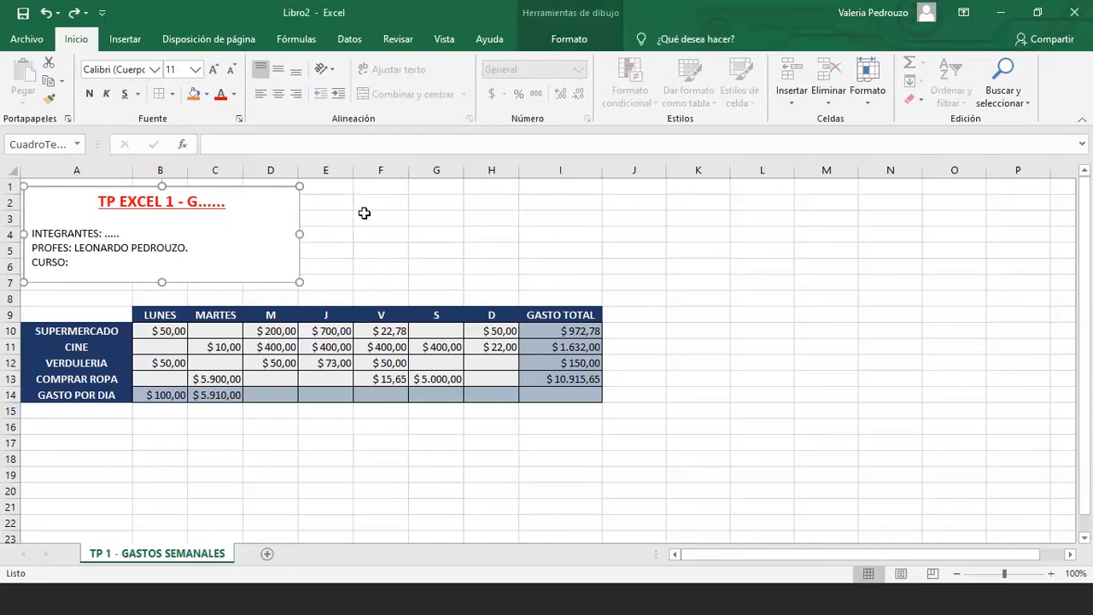
left_click_drag(364, 208, 663, 287)
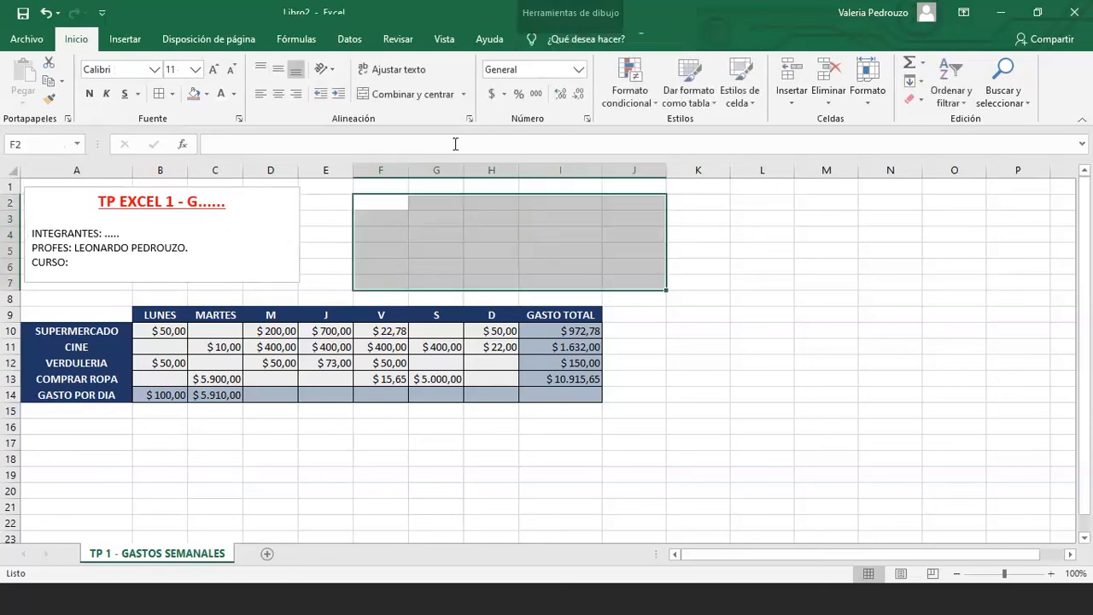
Merge and centre F2:J7 and enter the title 'TP 1 EXCEL - GASTO SEMANAL'
left_click(397, 95)
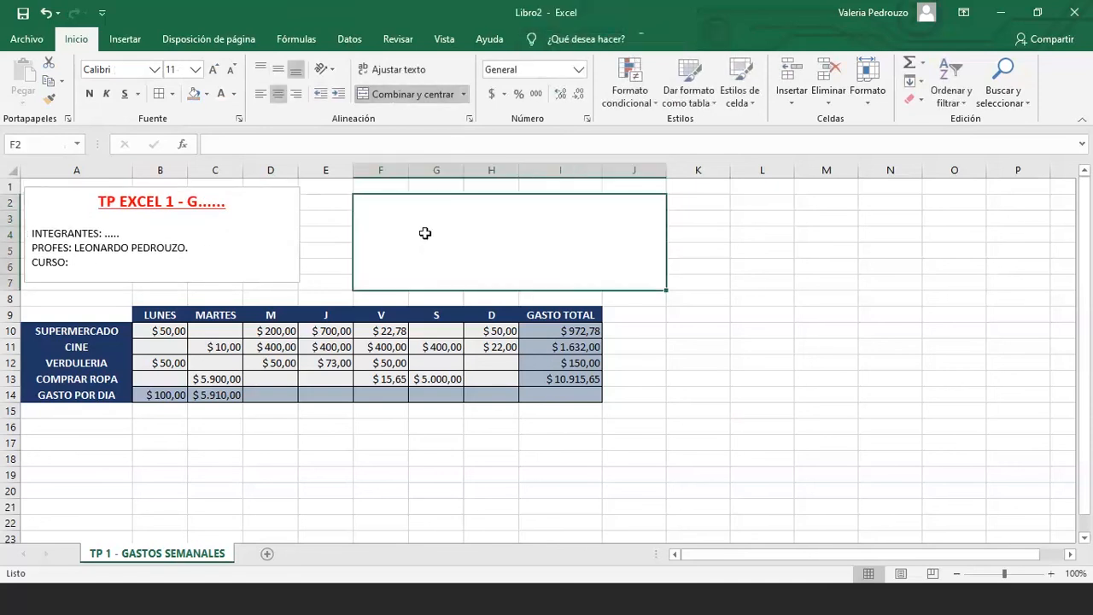
left_click(277, 143)
type("TP")
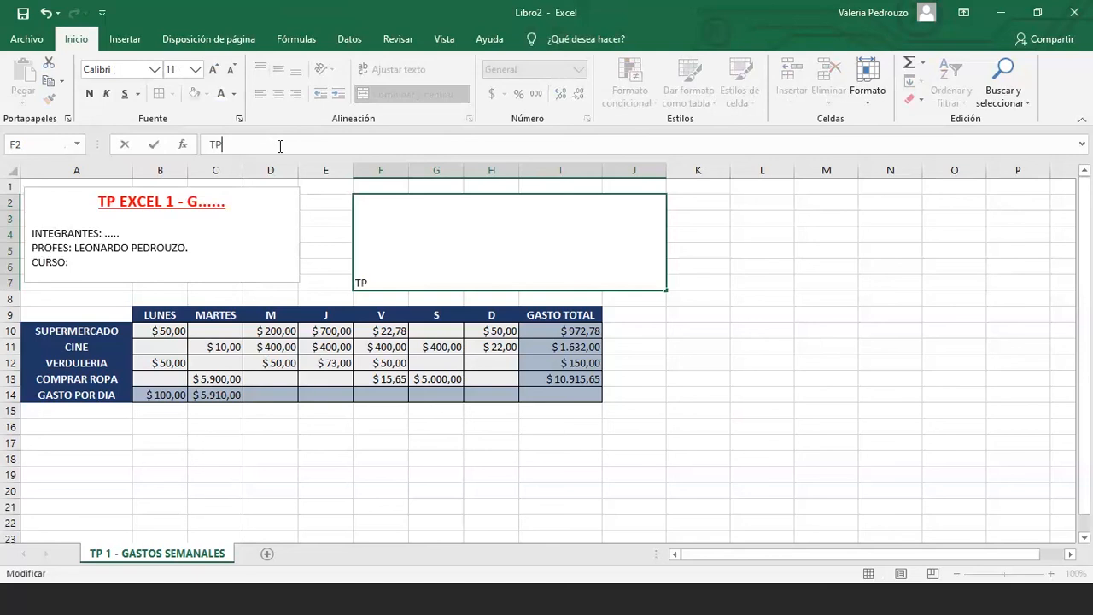
type(" 1 EXCEL - GASTO SEMAN")
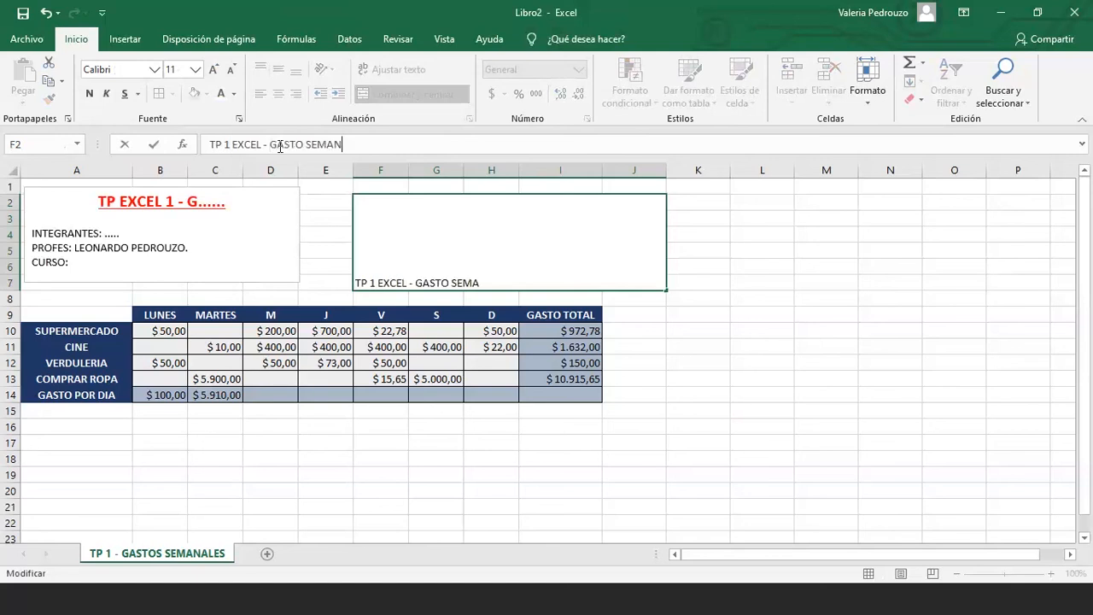
type("AL")
key("Return")
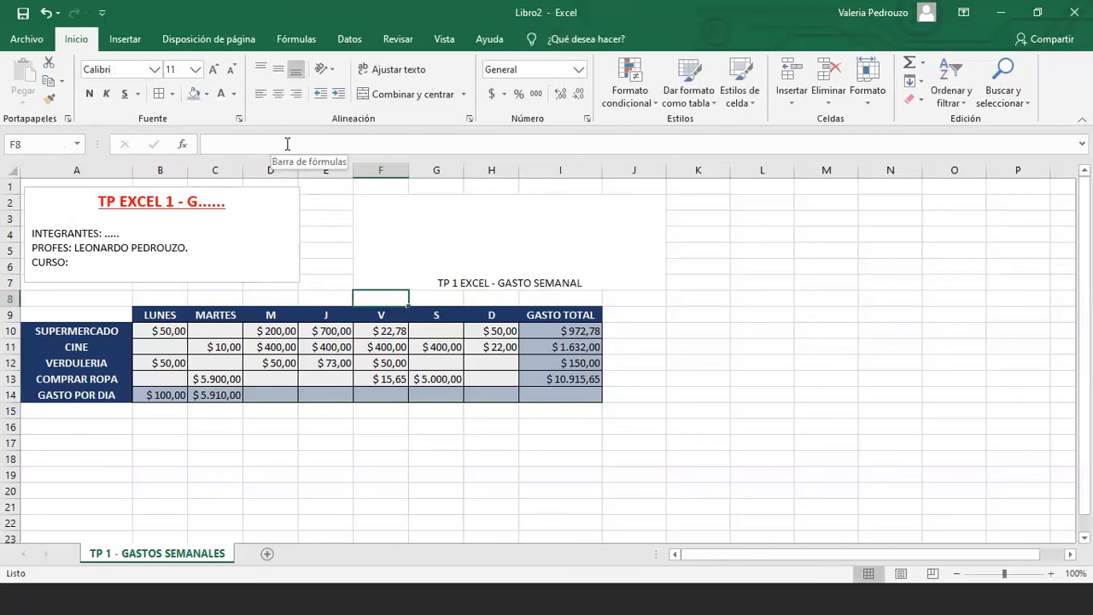
Overwrite the merged title cell with the placeholder text 'SDASD'
key("Up")
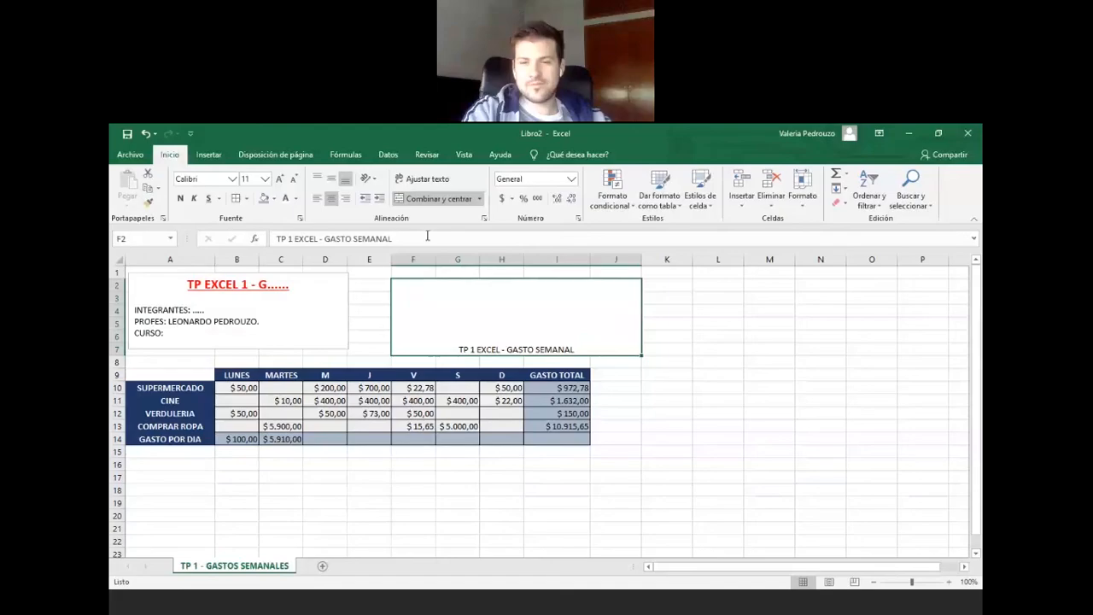
left_click(398, 144)
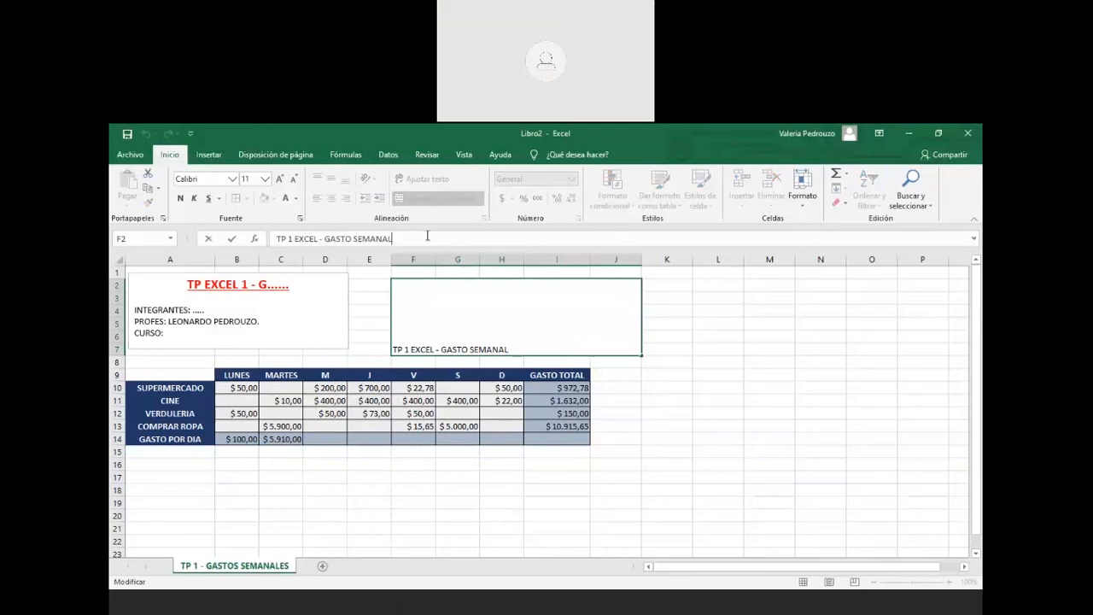
left_click(475, 320)
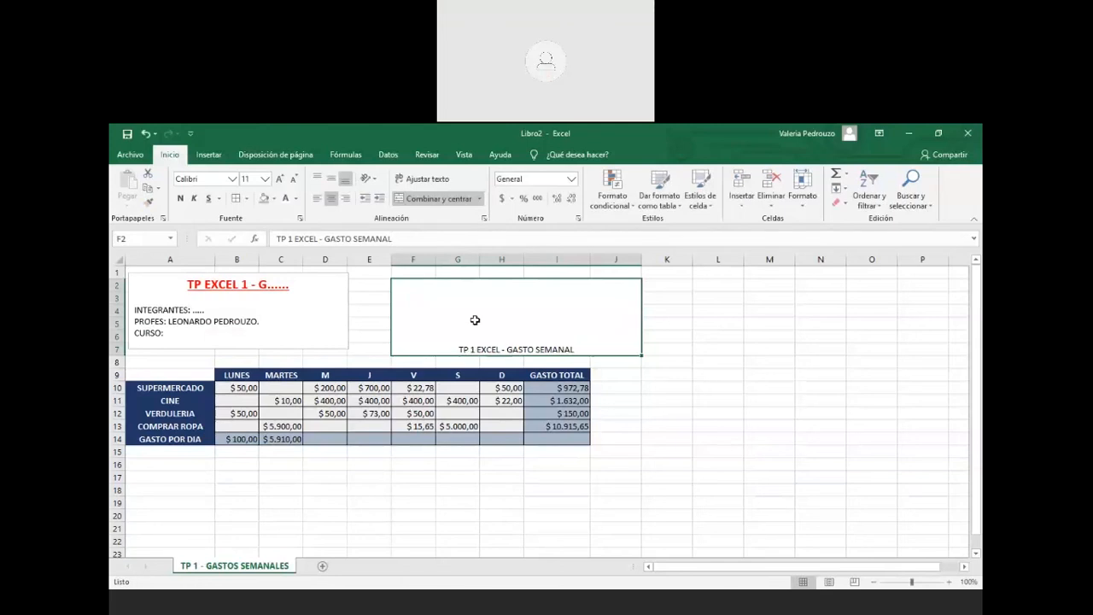
key("Return")
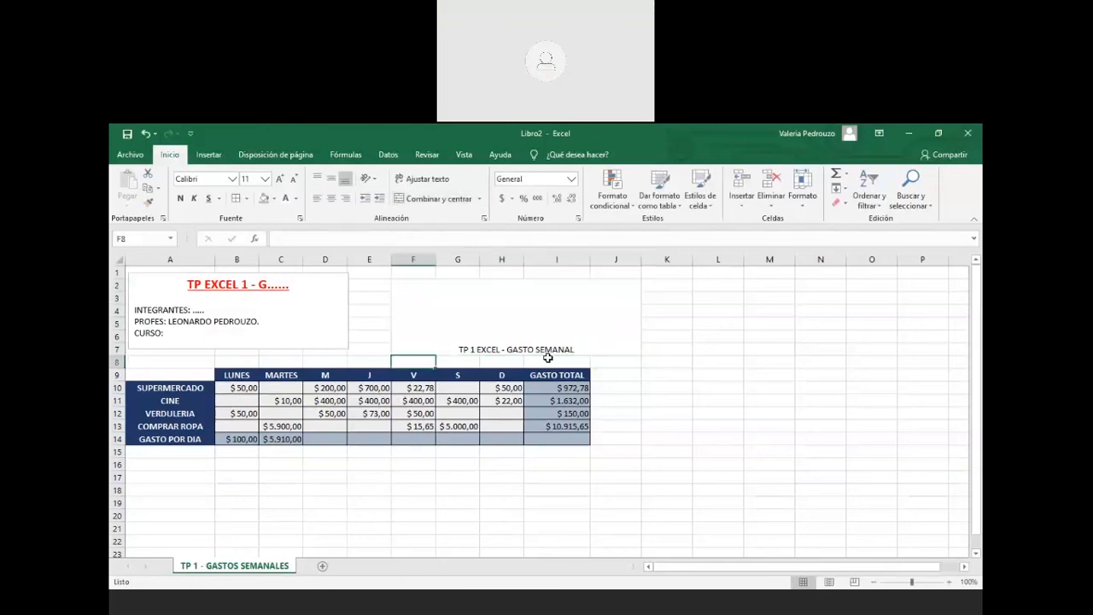
left_click(547, 354)
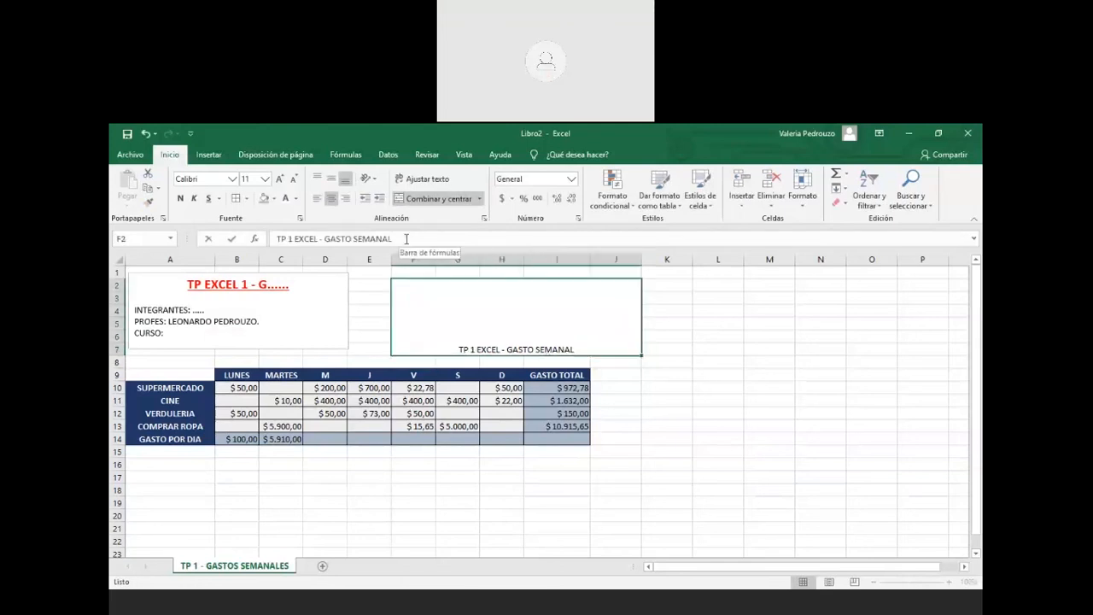
type("SDASD")
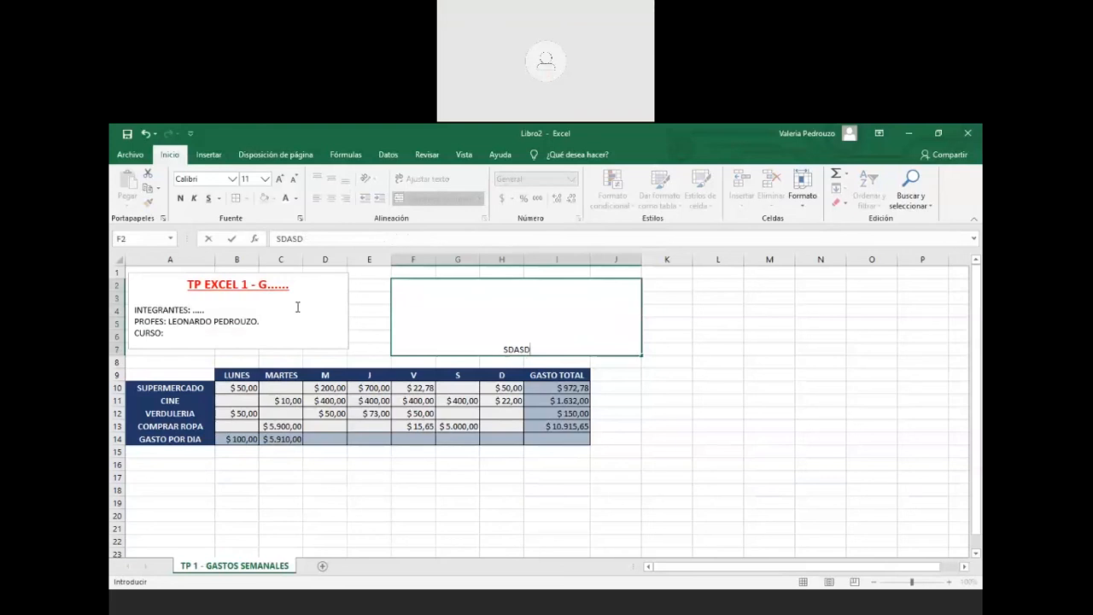
left_click(297, 307)
left_click(434, 310)
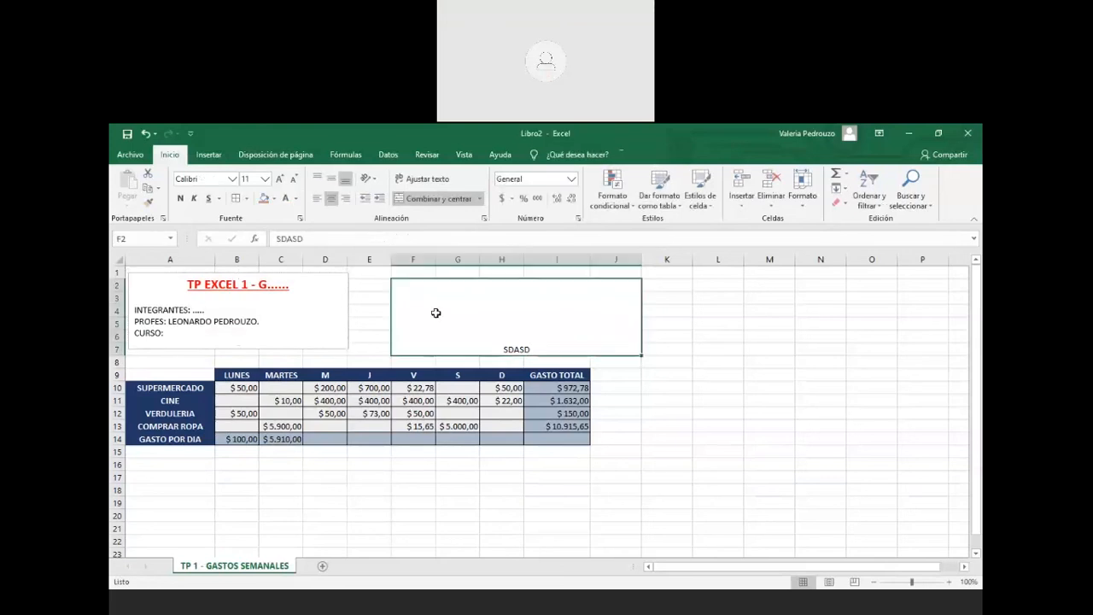
Move the title text box right over columns D–H and slightly lower, then select A1
left_click(299, 275)
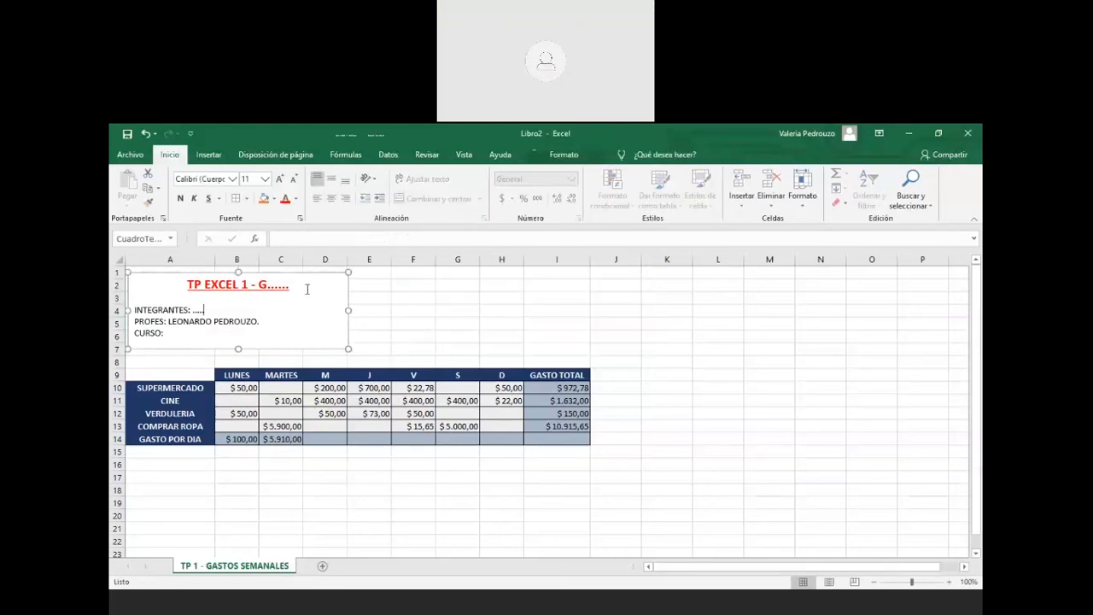
left_click_drag(299, 275, 472, 267)
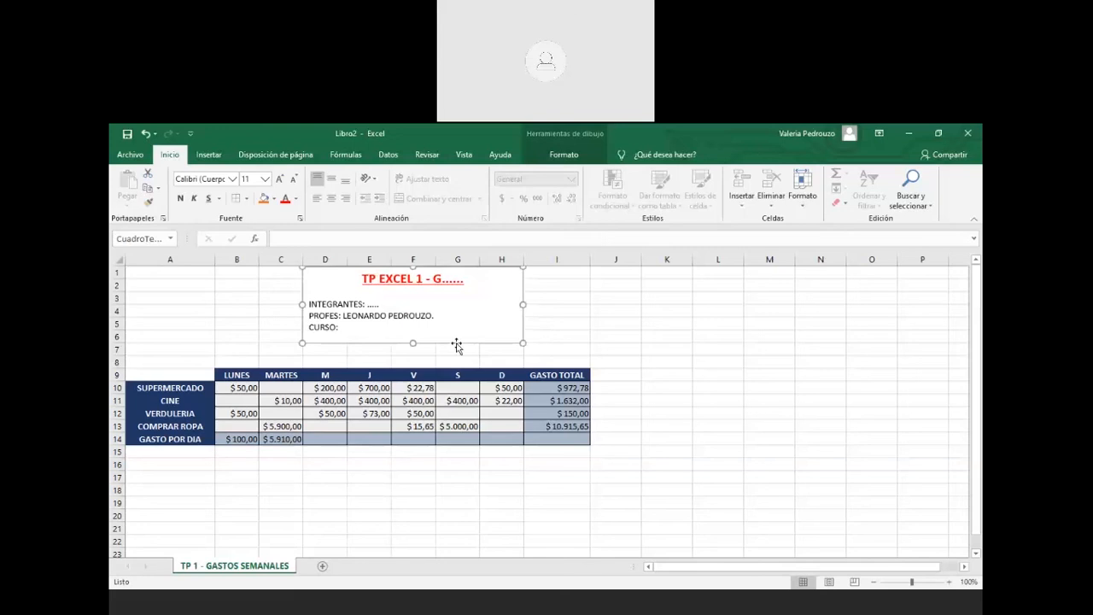
key("Escape")
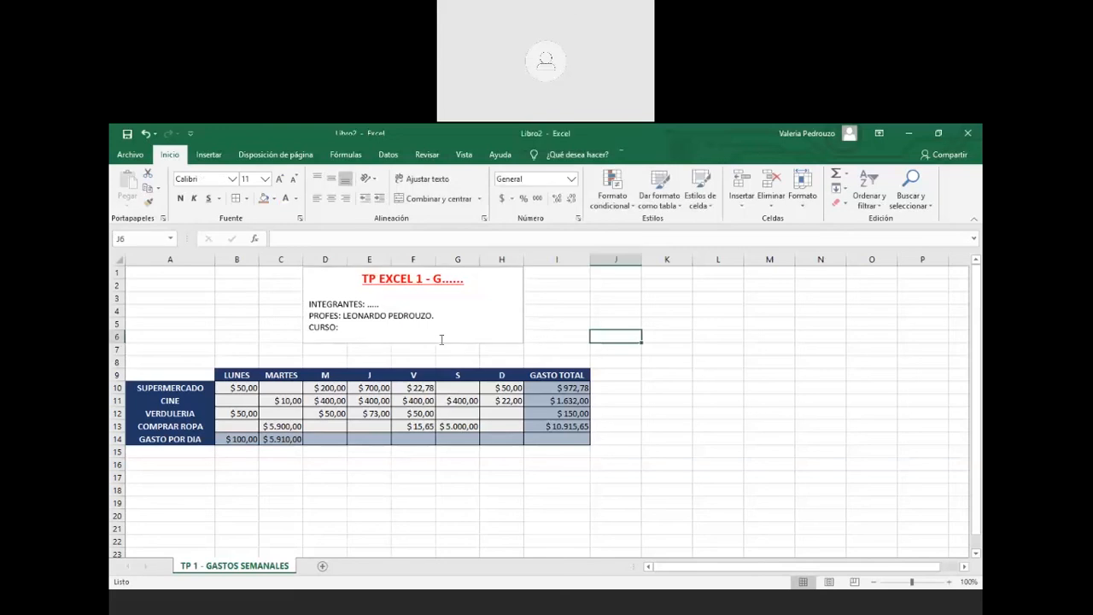
left_click(442, 340)
left_click_drag(441, 346, 444, 356)
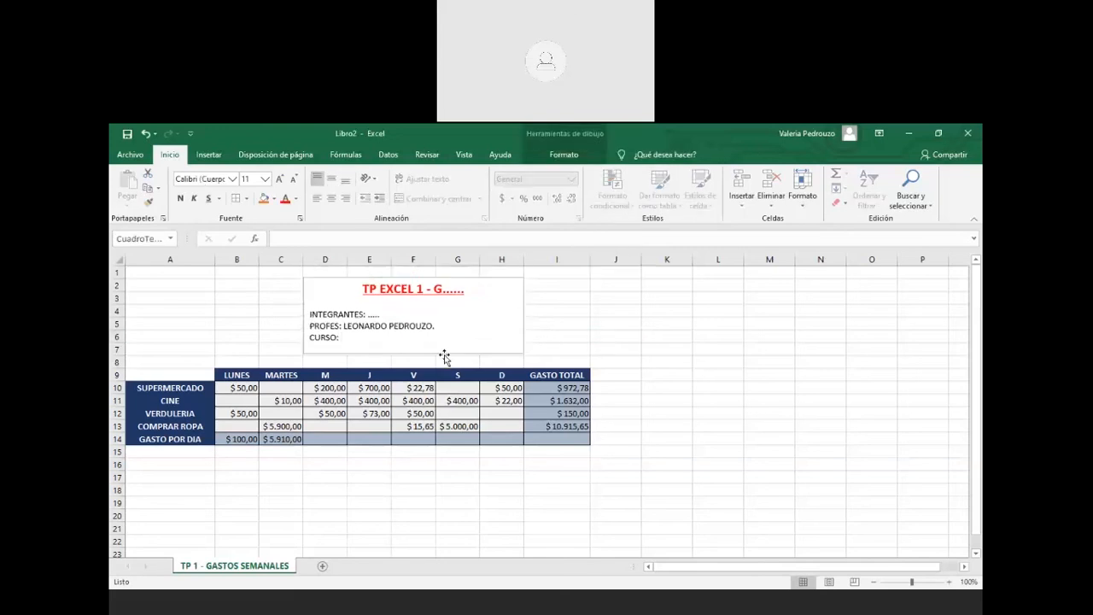
key("Escape")
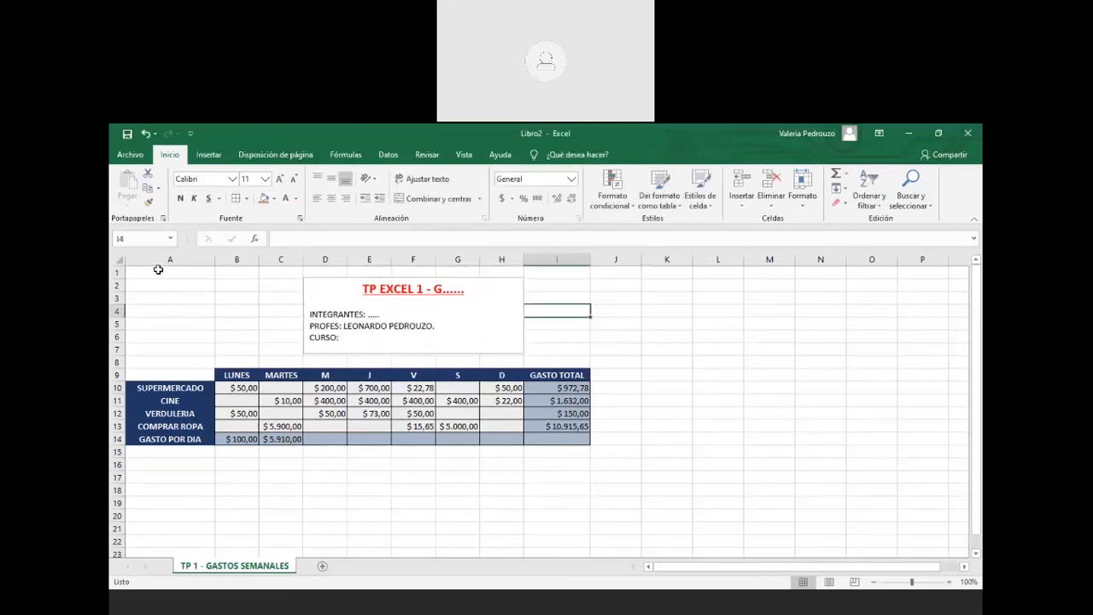
left_click(158, 272)
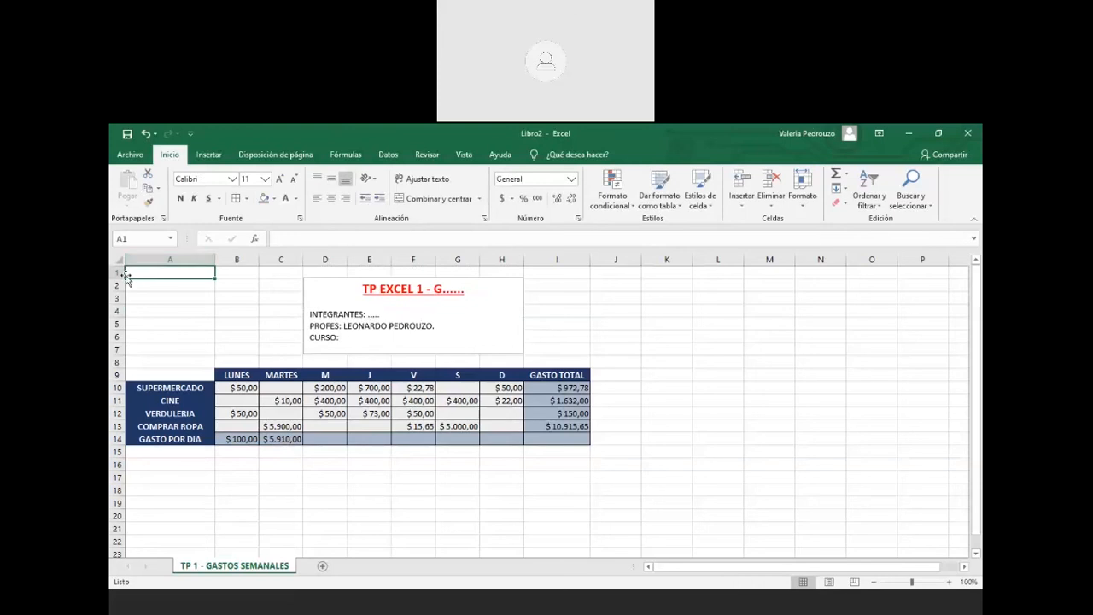
Insert two blank columns before column A and a blank row above row 8
right_click(173, 259)
left_click(201, 350)
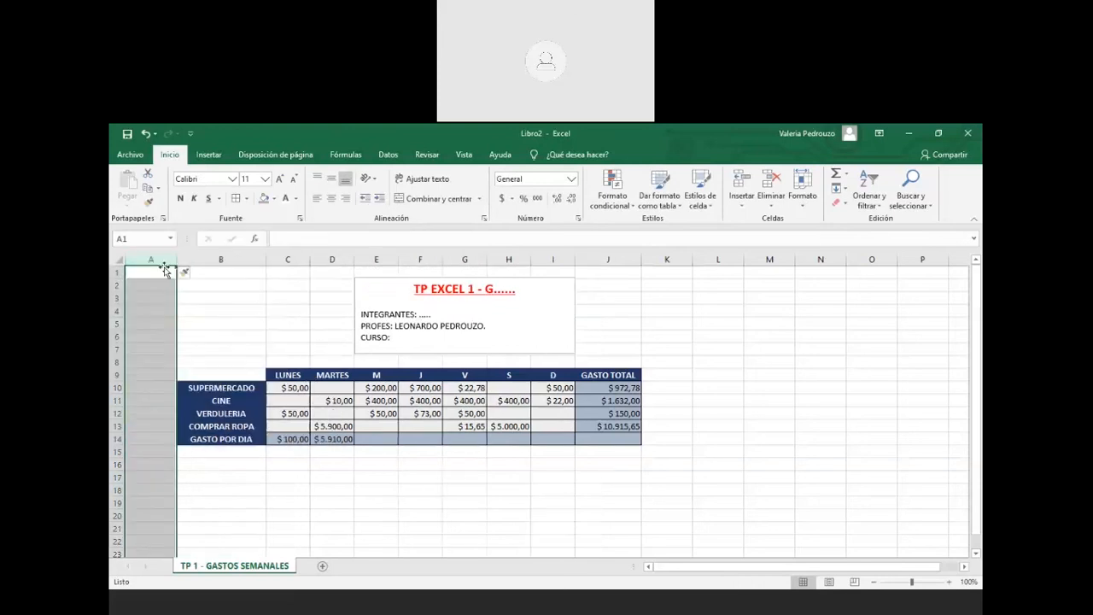
right_click(160, 262)
left_click(195, 350)
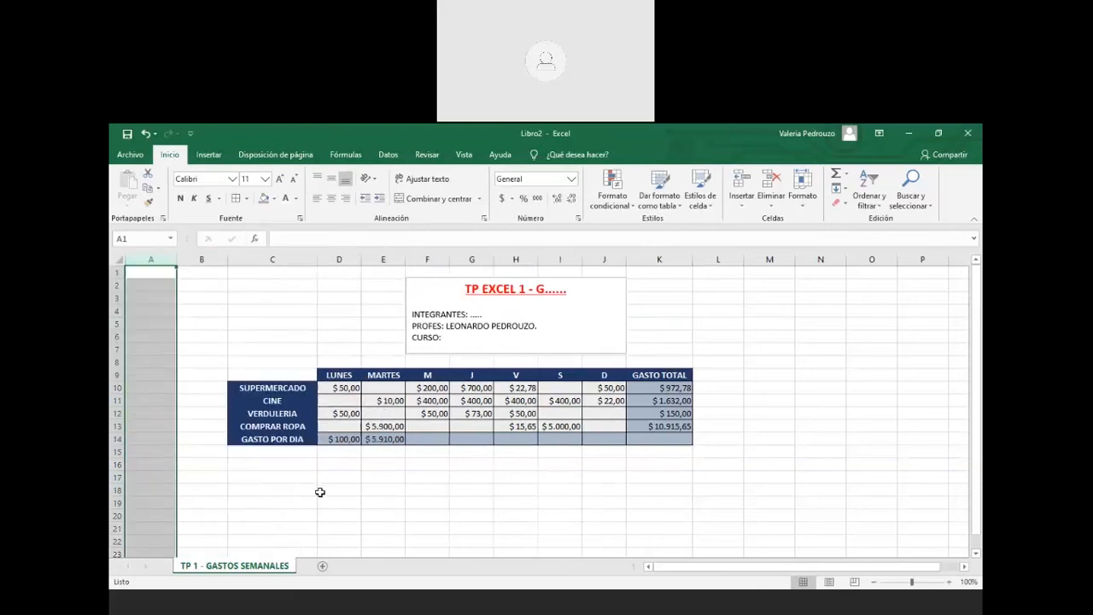
left_click(323, 491)
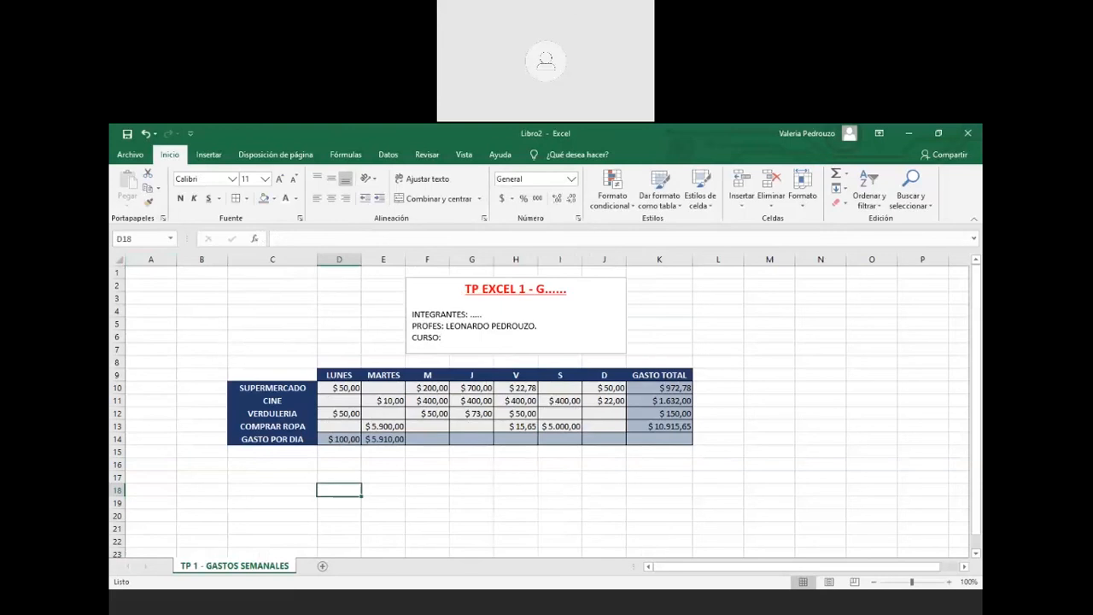
left_click(114, 363)
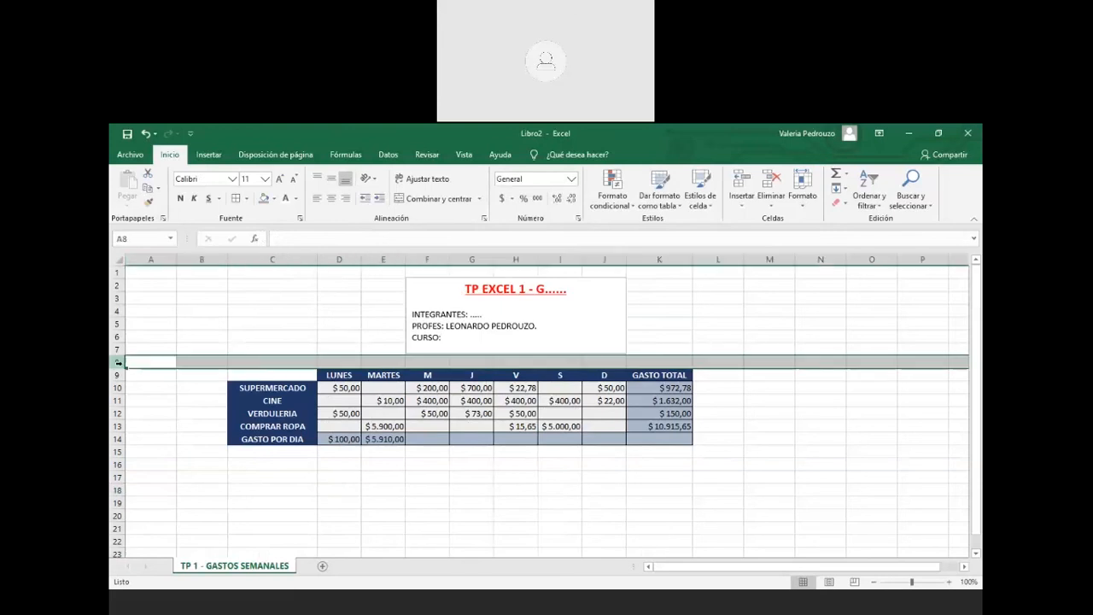
right_click(114, 363)
left_click(147, 453)
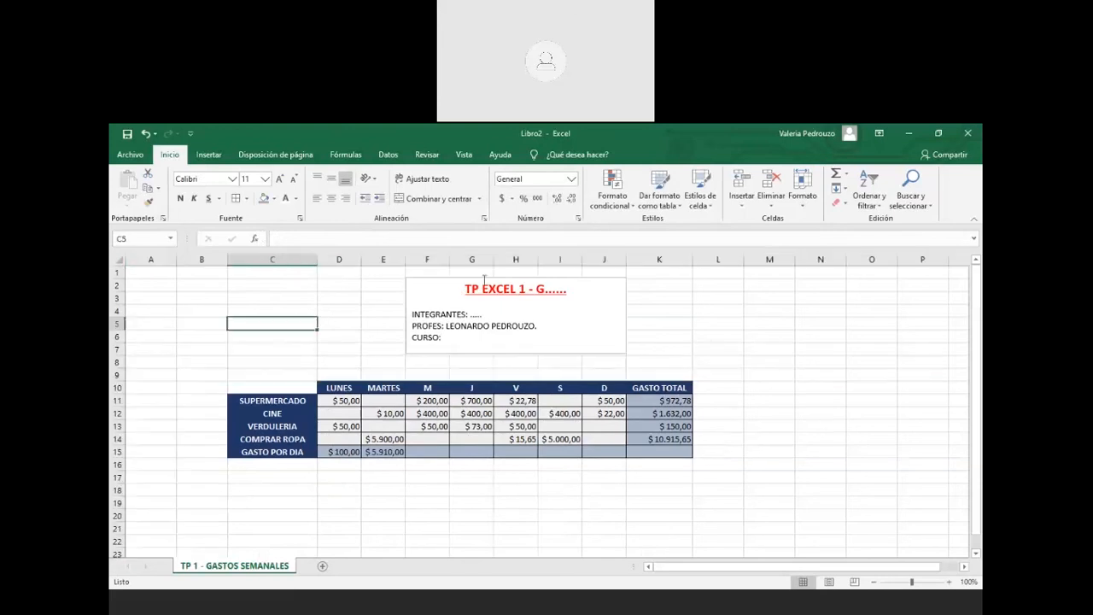
Nudge the title box down slightly, check the total formula in E15, and select C16
left_click(479, 277)
left_click_drag(478, 276, 477, 291)
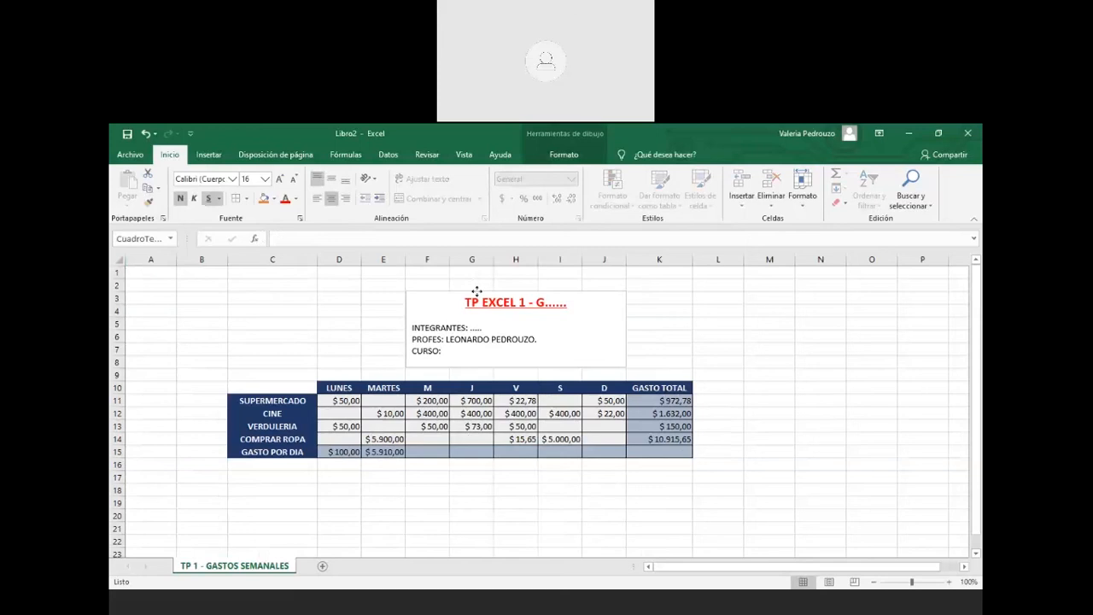
left_click(657, 503)
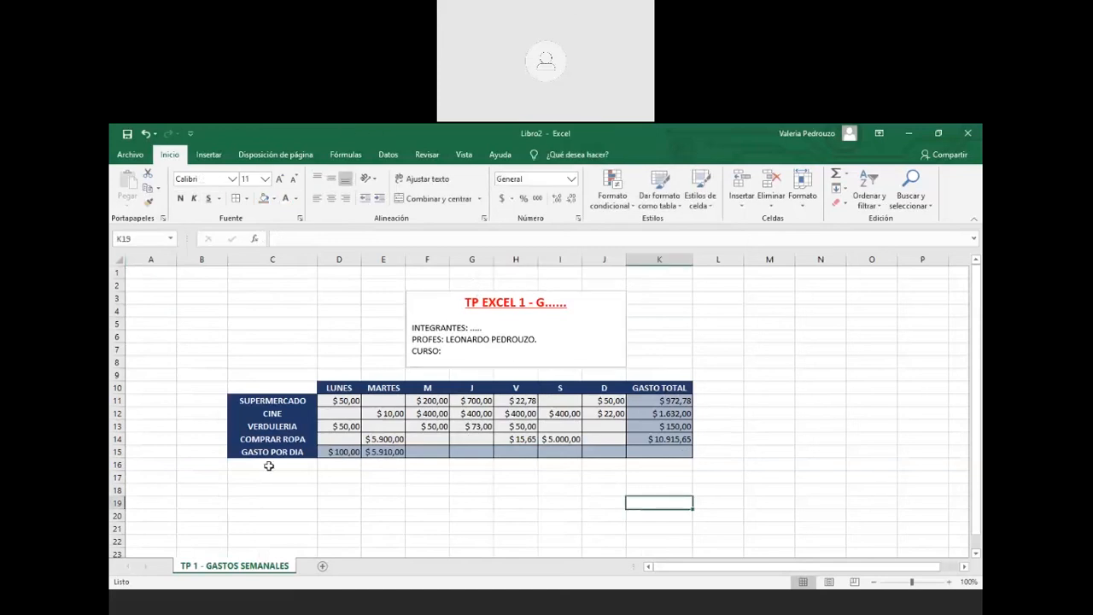
left_click(268, 465)
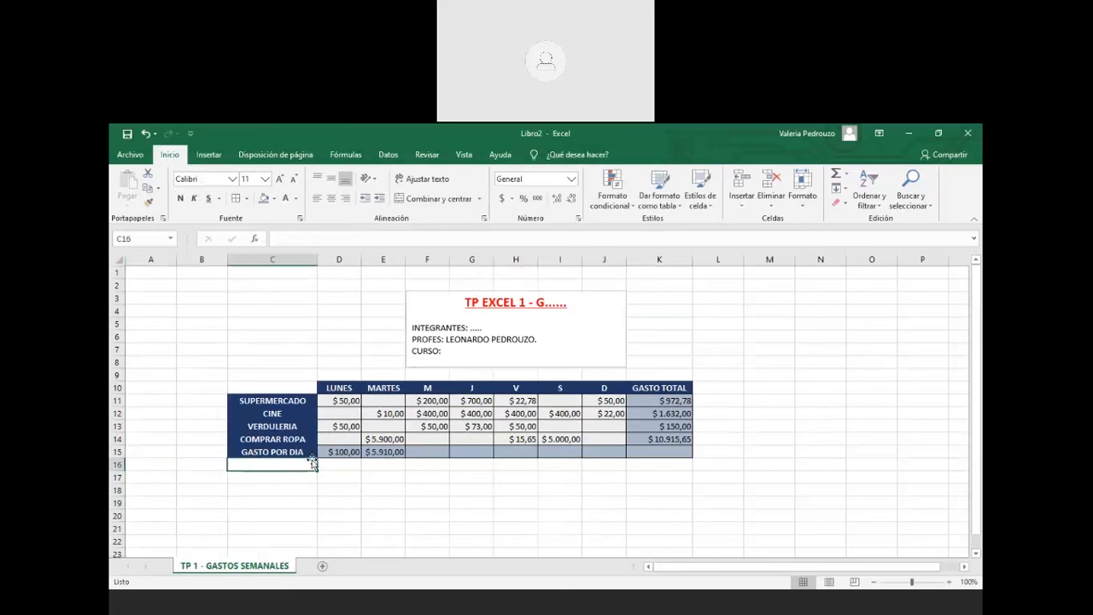
left_click(374, 453)
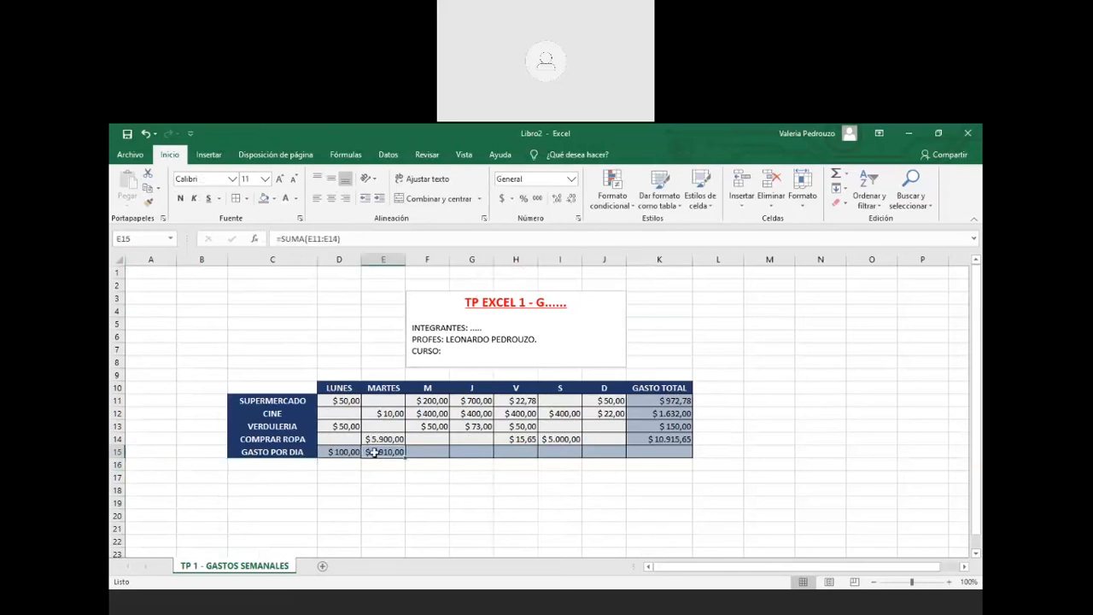
left_click(302, 463)
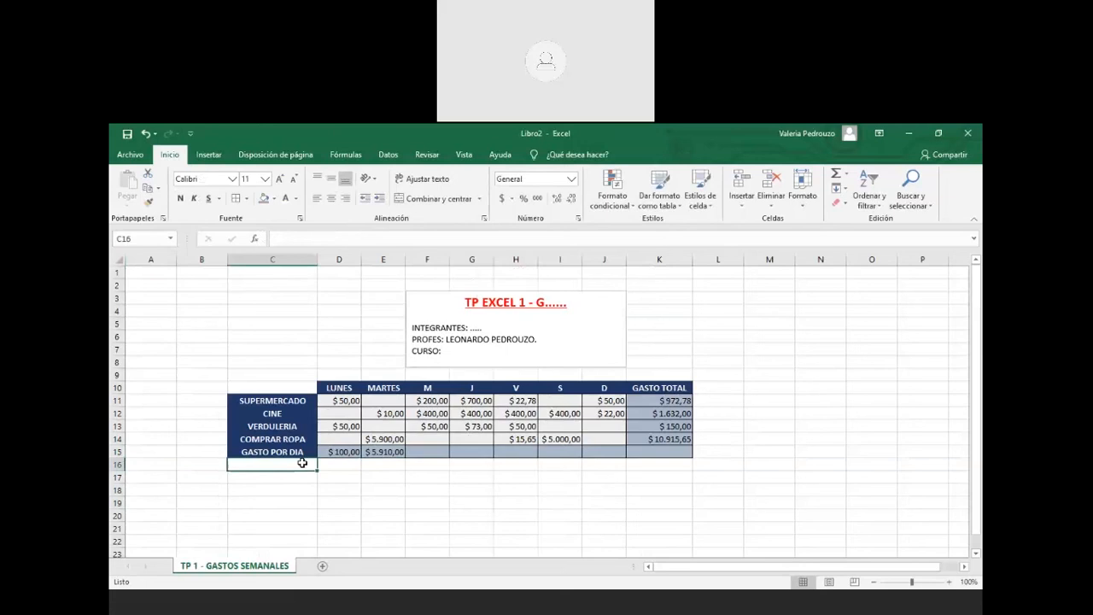
Enter the labels 'GASTO MÁS BAJO' in C16 and 'GASTO MÁS ALTO' in C17
type("MI")
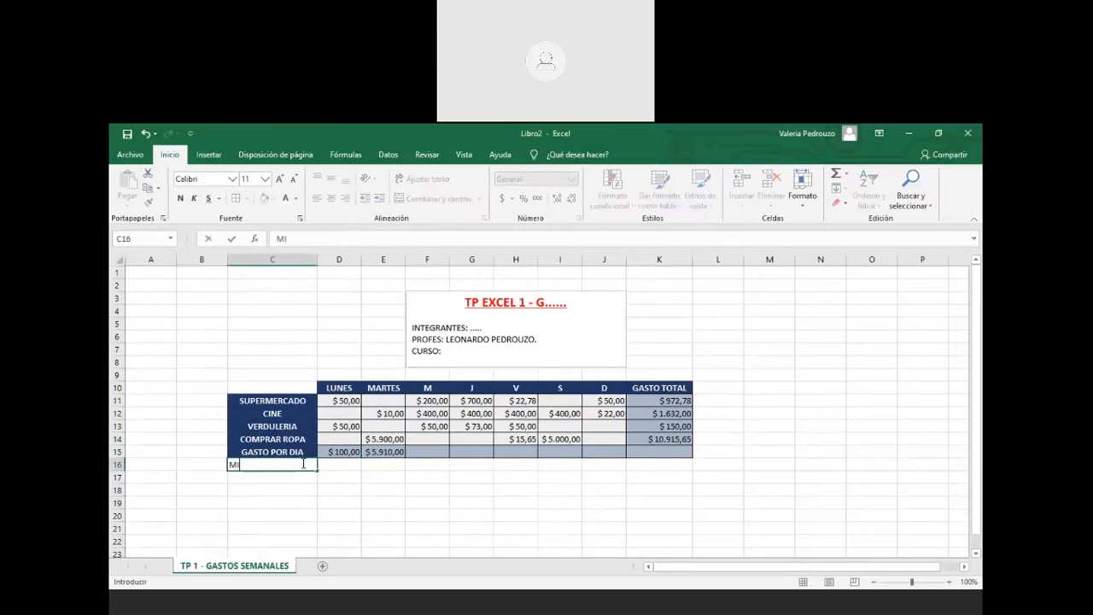
key("BackSpace")
key("BackSpace")
type("G")
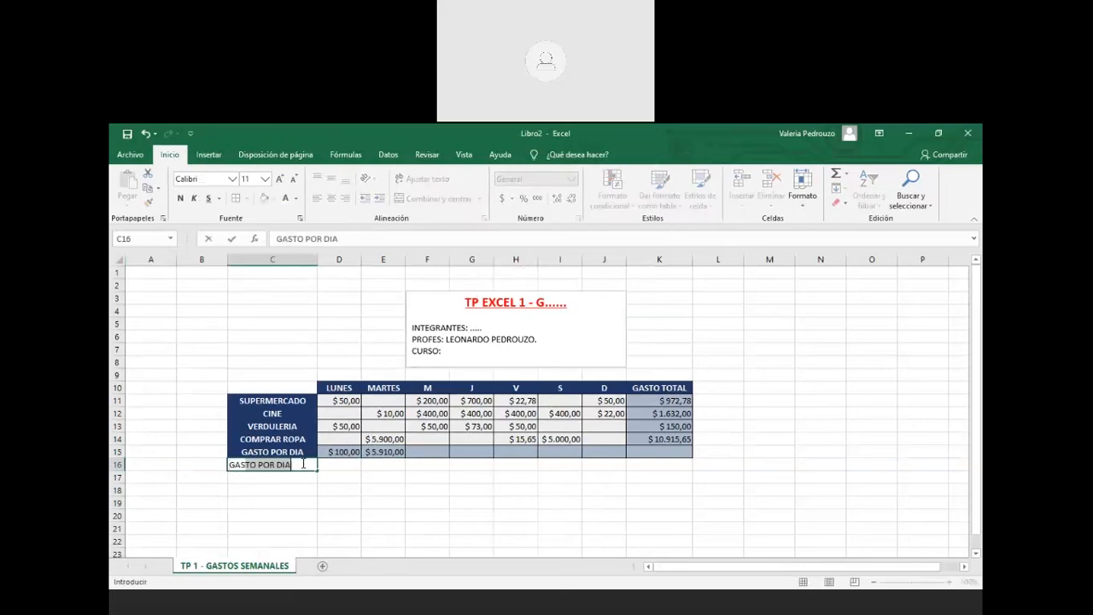
type("ASTO M")
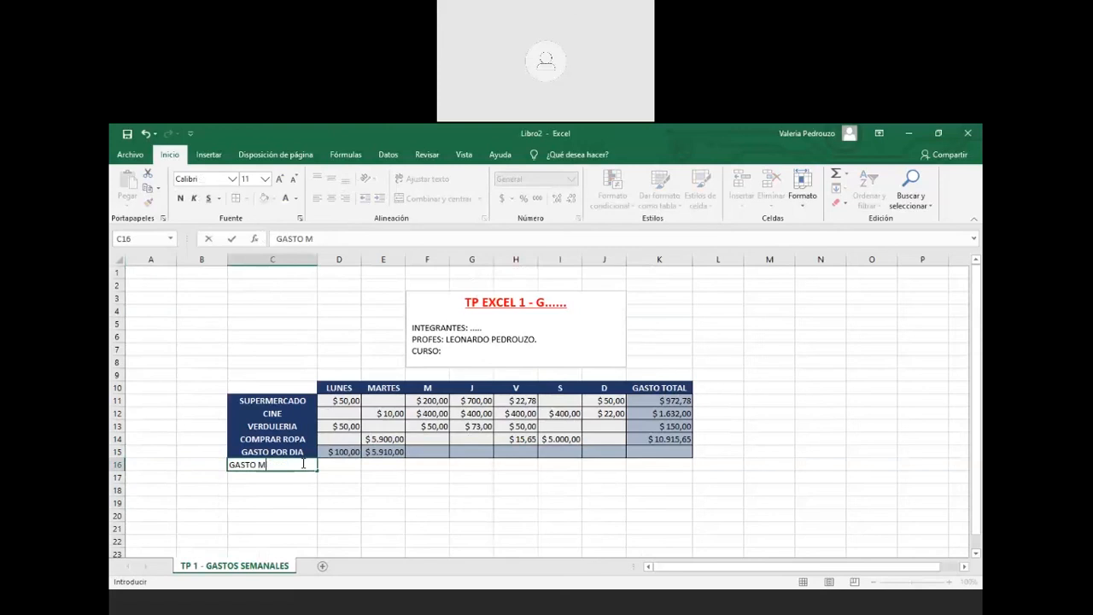
type("ÁS BAJO")
key("Return")
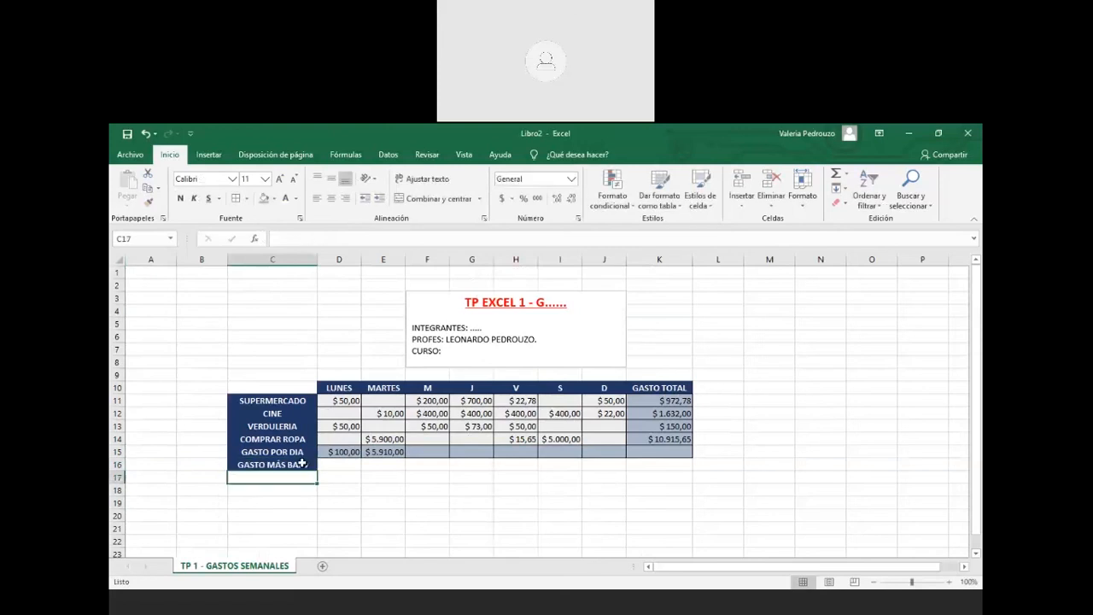
type("GA")
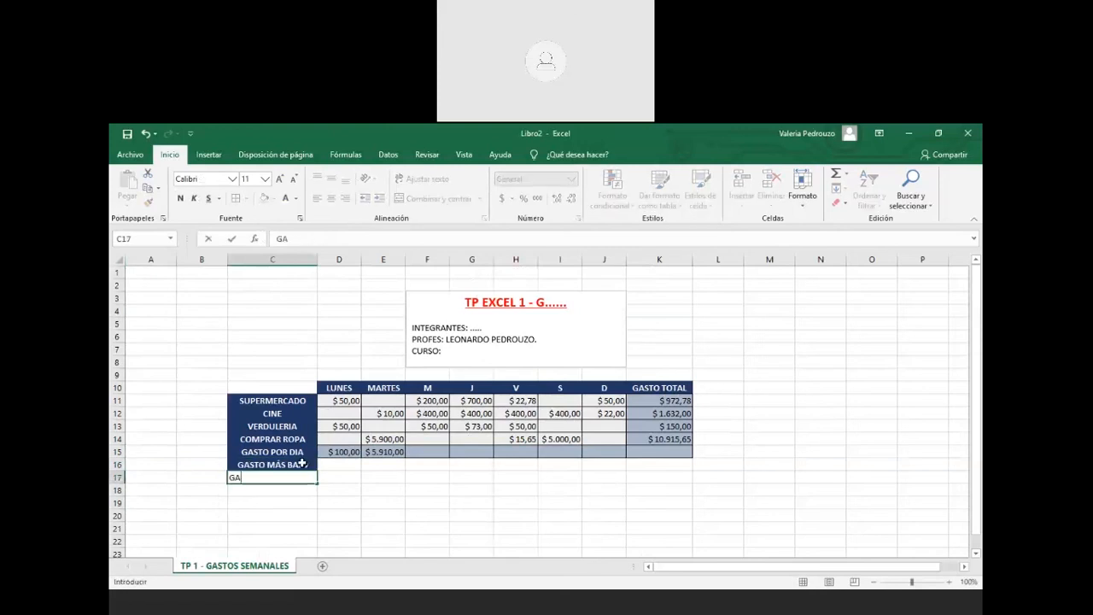
type("STO MÁS ALTO")
key("Return")
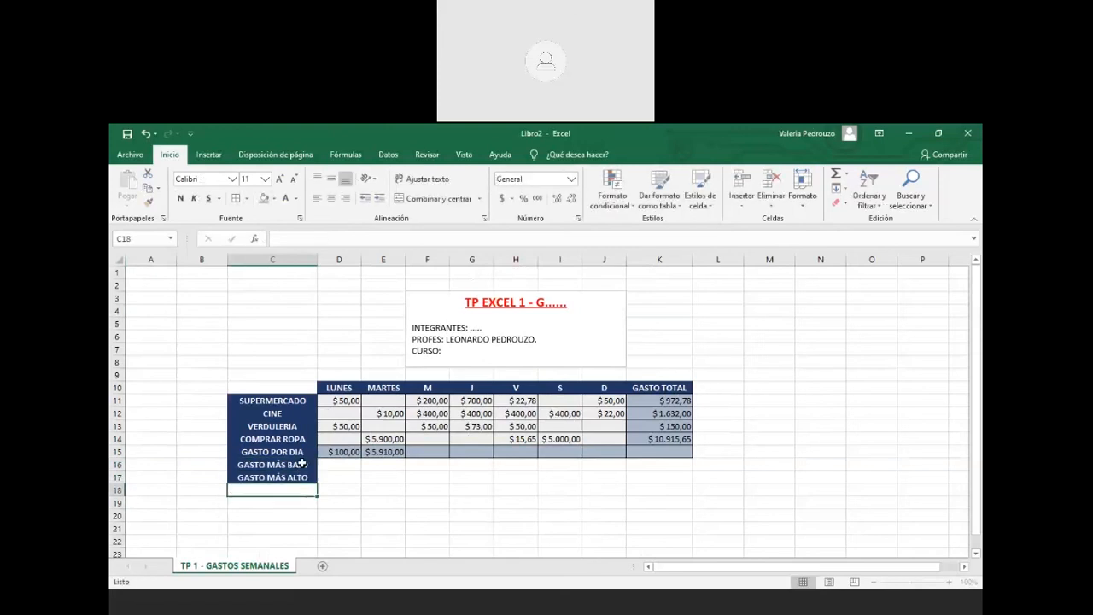
left_click(352, 464)
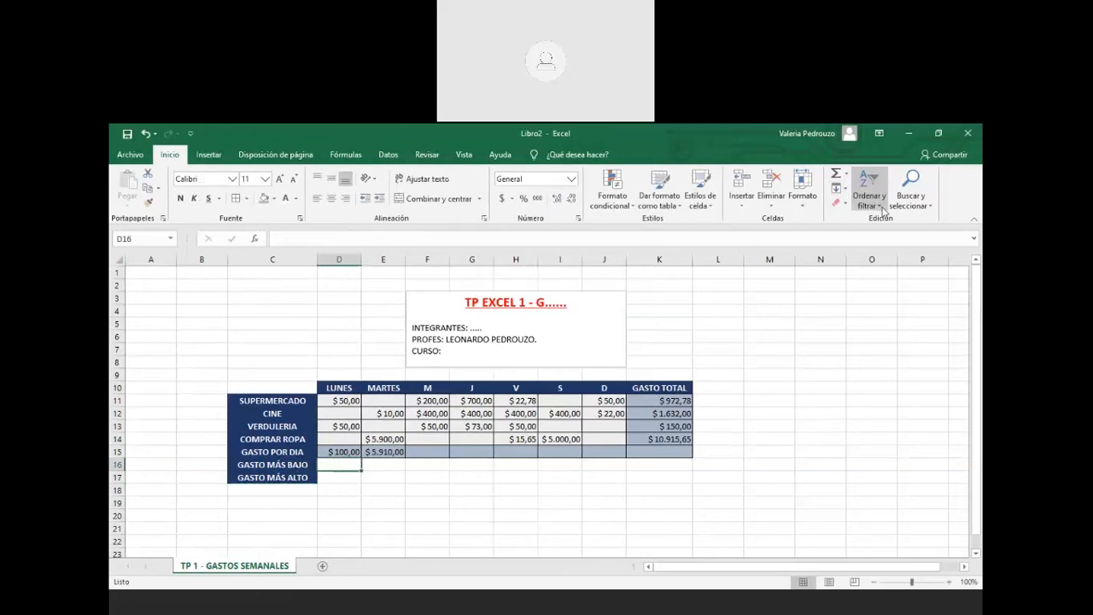
Enter =MAX(D11:D14) in D16 so it shows Monday's $50,00
left_click(846, 174)
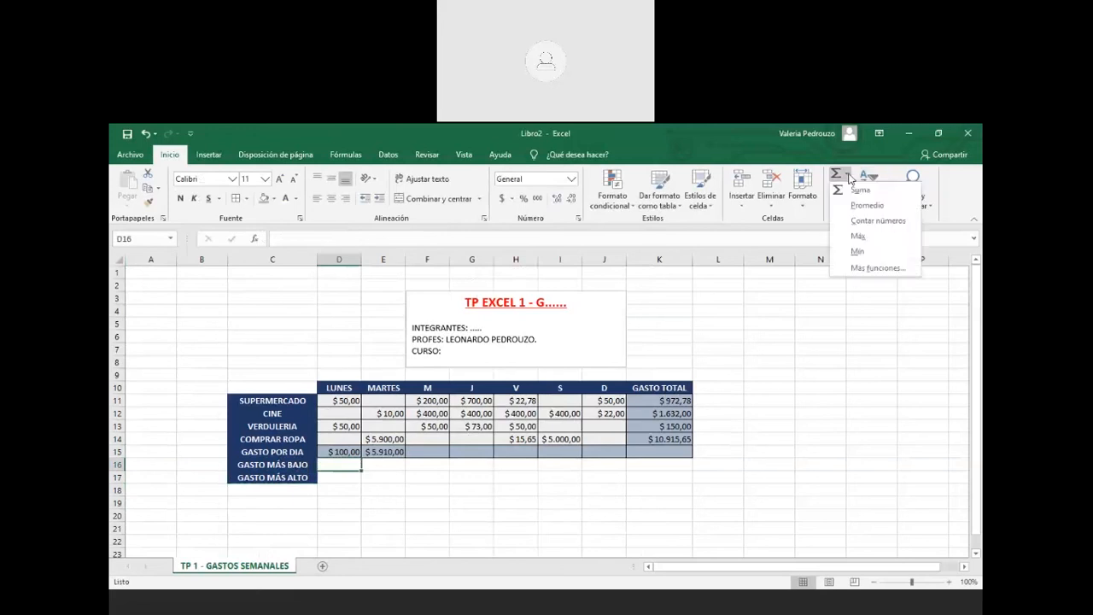
left_click(858, 236)
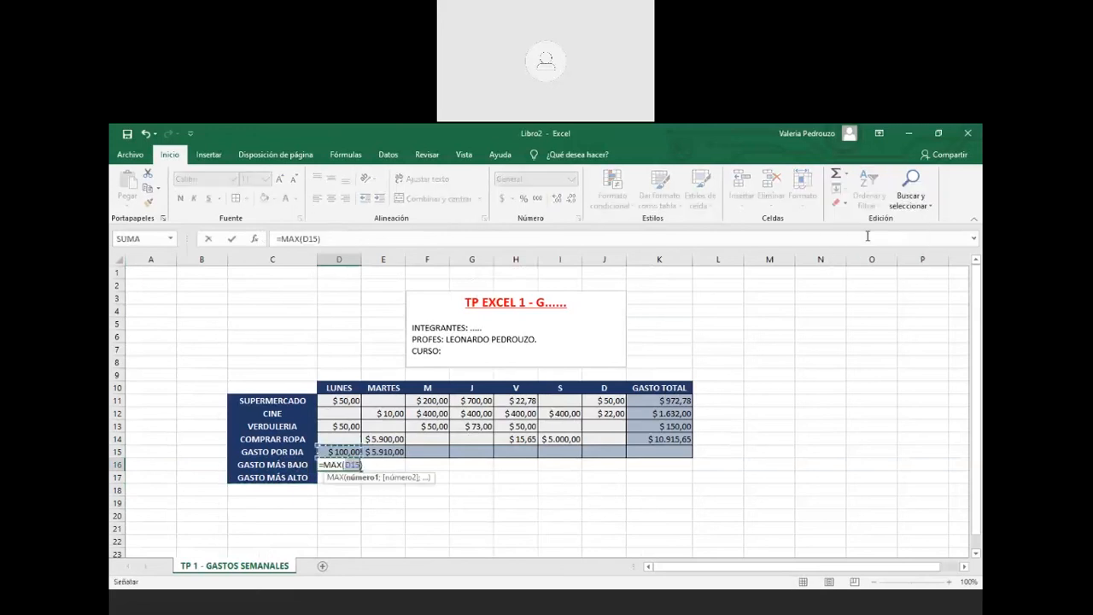
left_click(343, 400)
left_click_drag(344, 401, 346, 438)
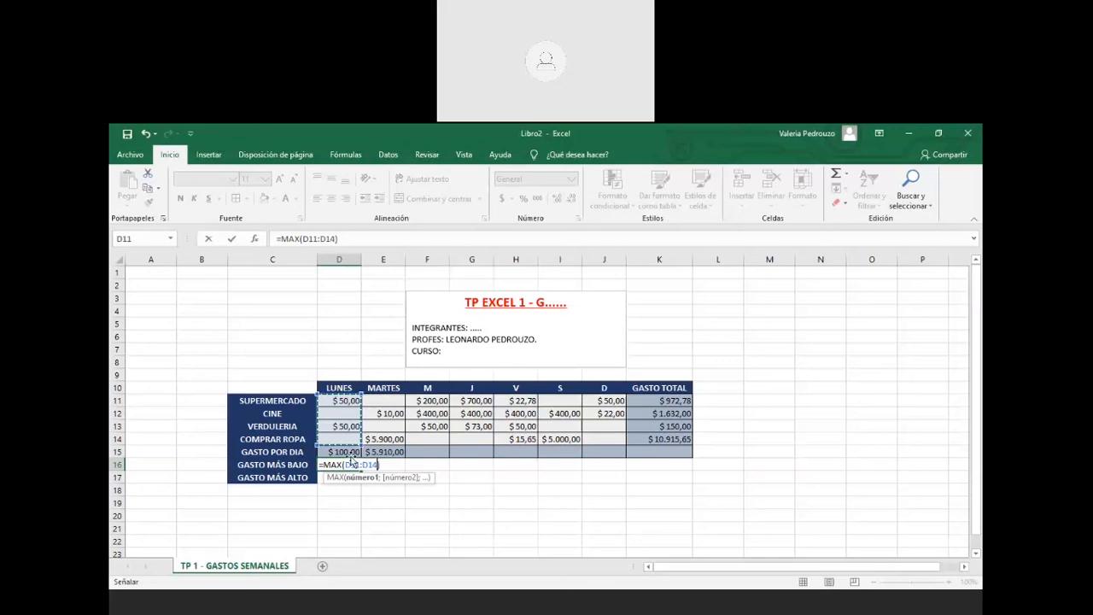
key("Return")
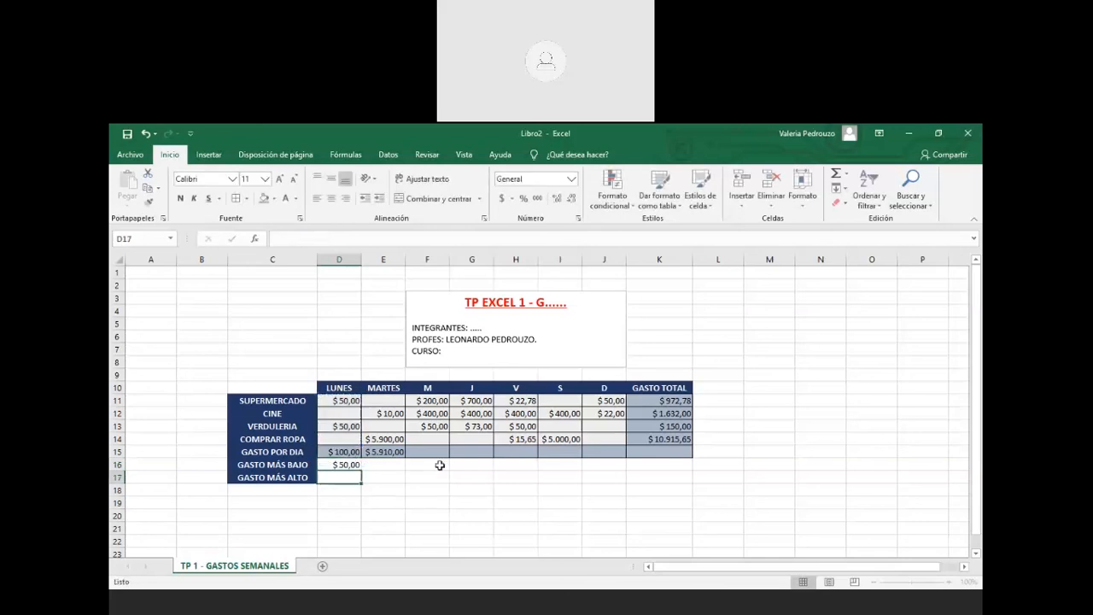
left_click(389, 464)
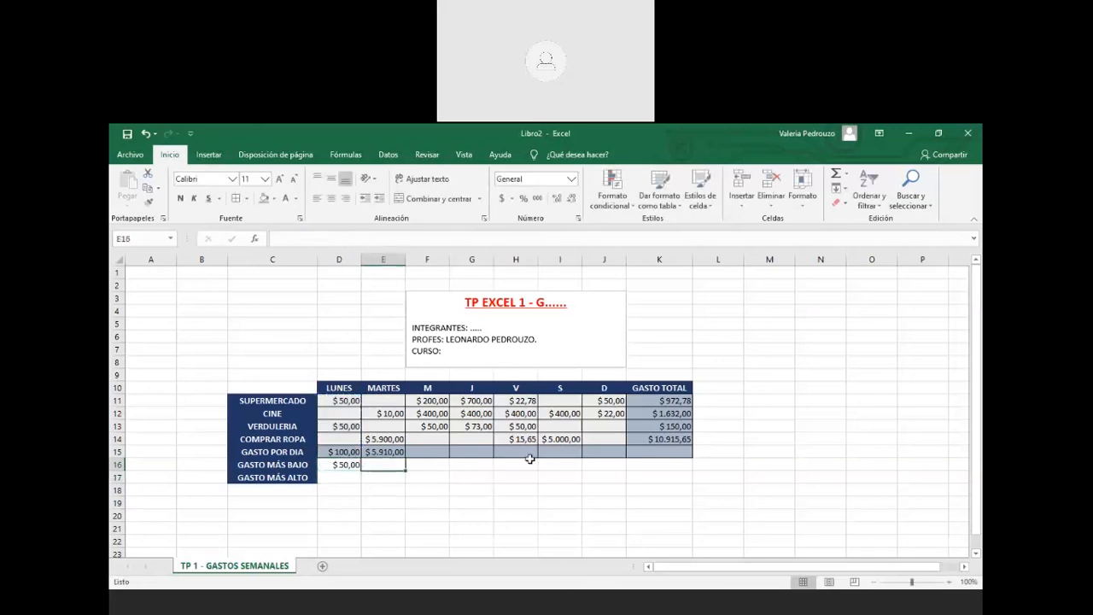
left_click(530, 457)
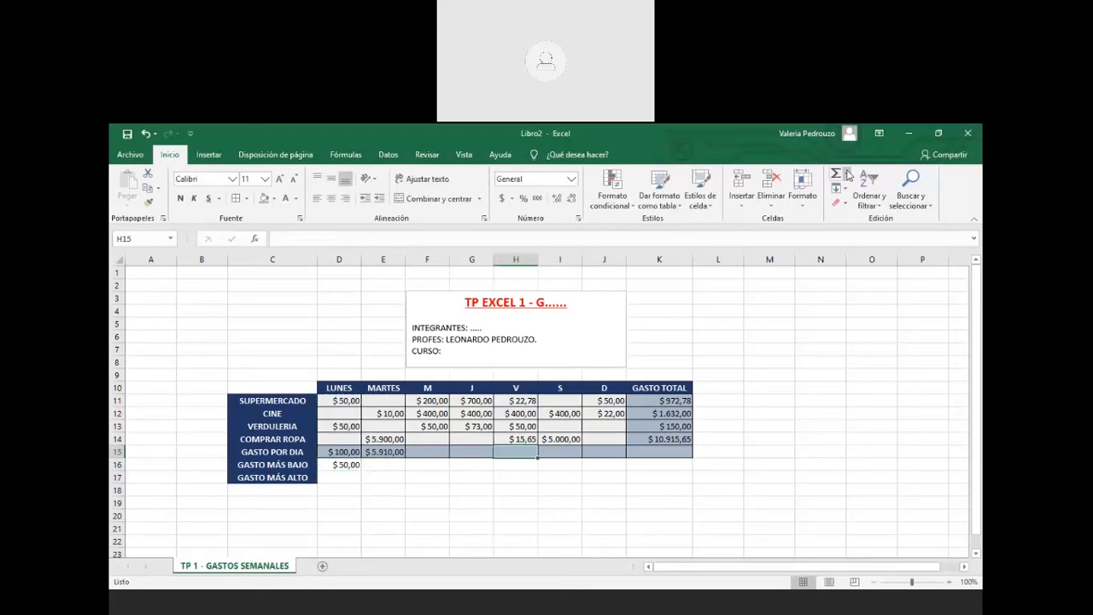
Fill H15 with Friday's total =SUM(H11:H14), showing $488,43
left_click(847, 174)
left_click(859, 190)
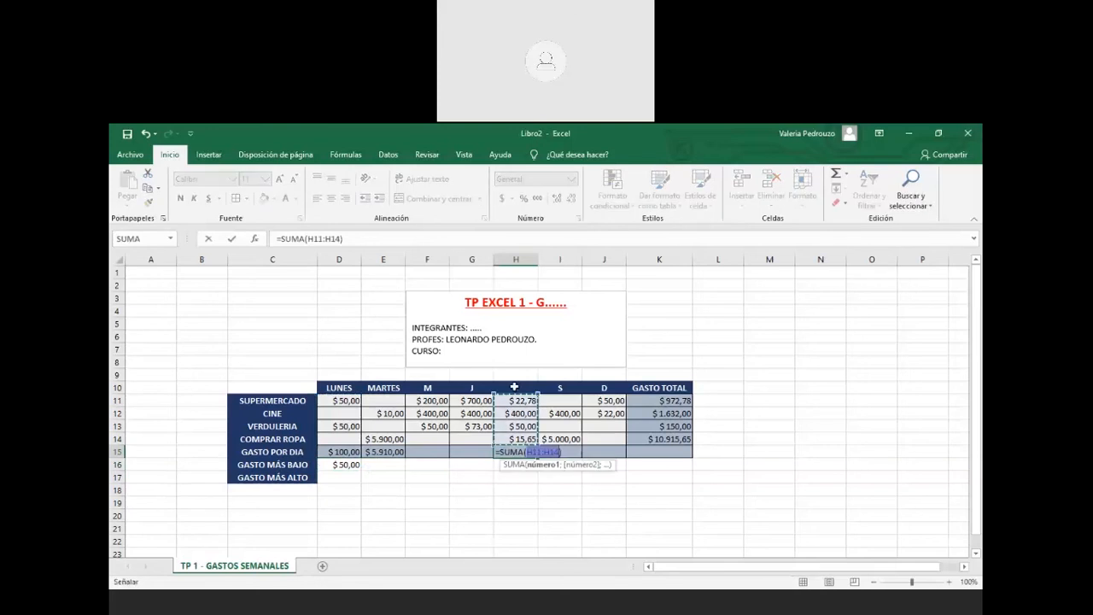
key("Return")
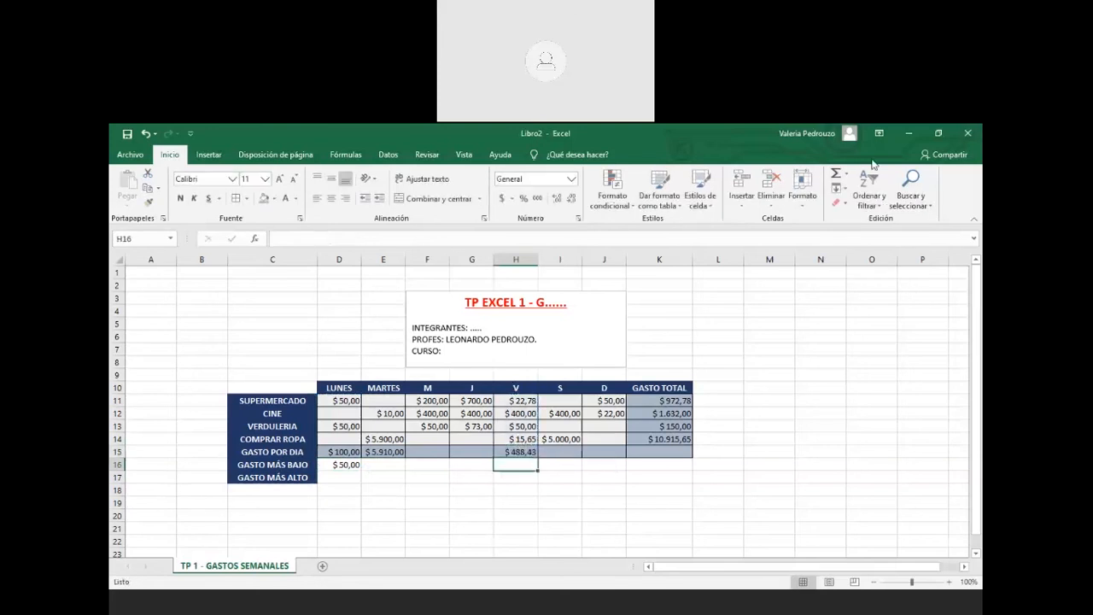
Enter =MAX(H11:H14) in H16, showing $400,00, and review both Friday formulas
left_click(849, 175)
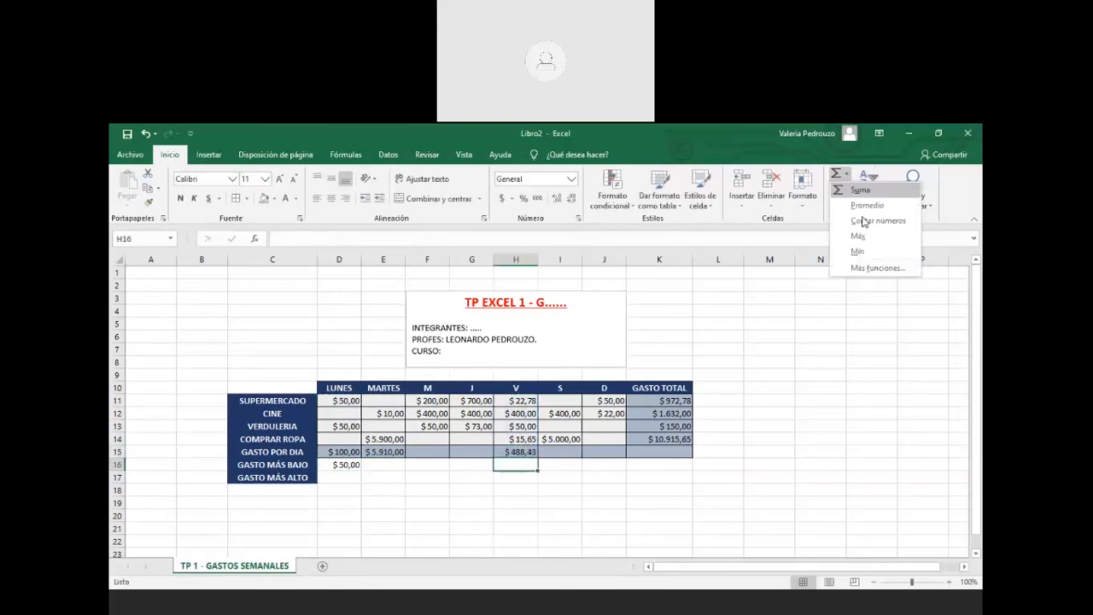
left_click(858, 235)
left_click_drag(519, 401, 524, 439)
key("Return")
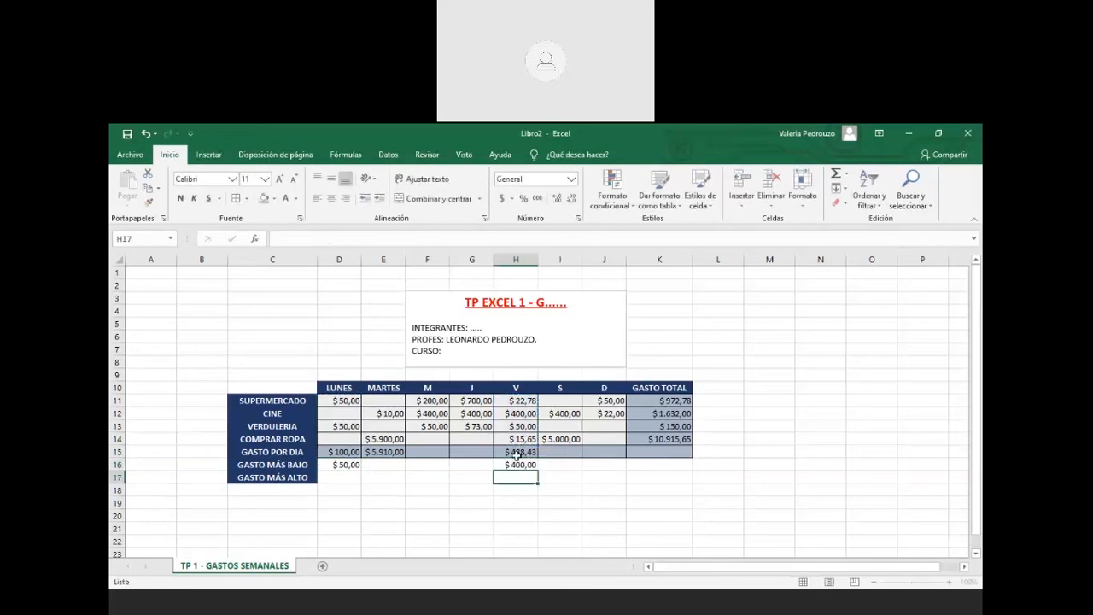
left_click(518, 451)
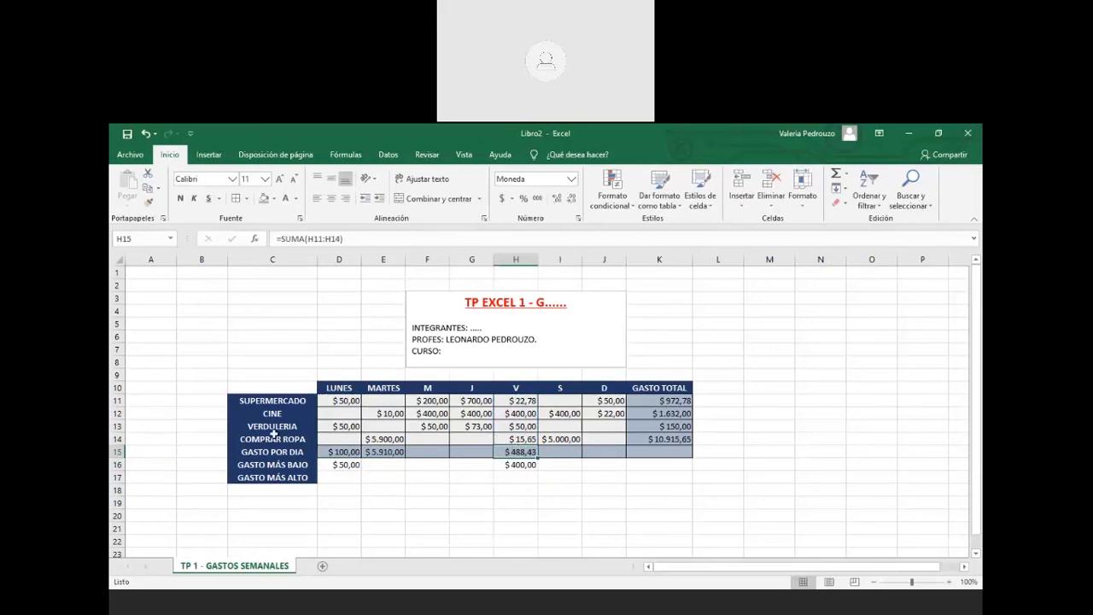
left_click(529, 465)
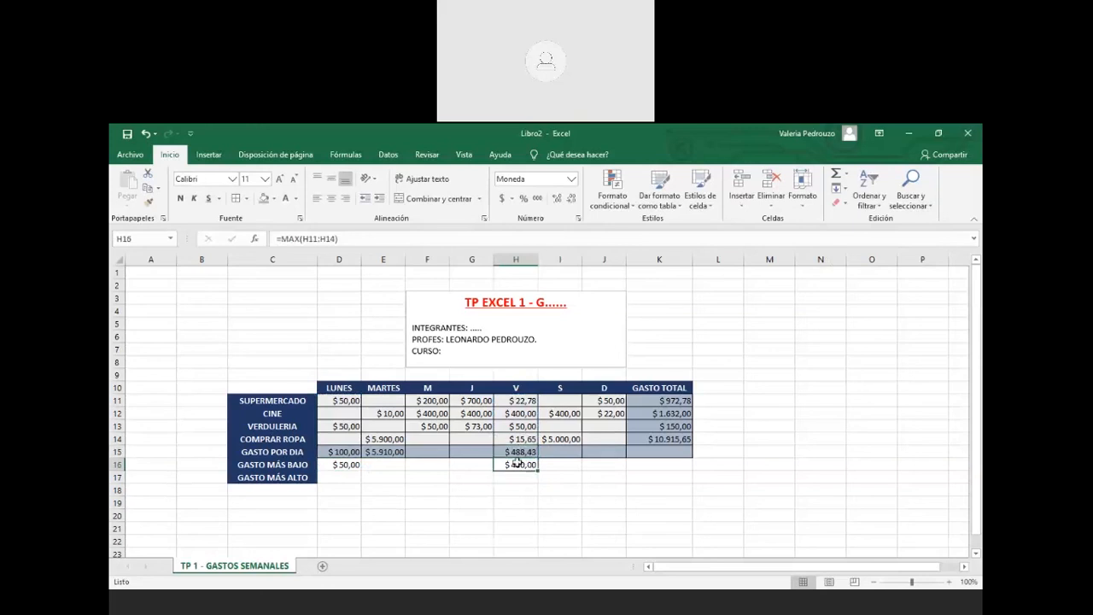
Enter =MIN(D11:D14) in D17 for Monday's column
left_click(328, 477)
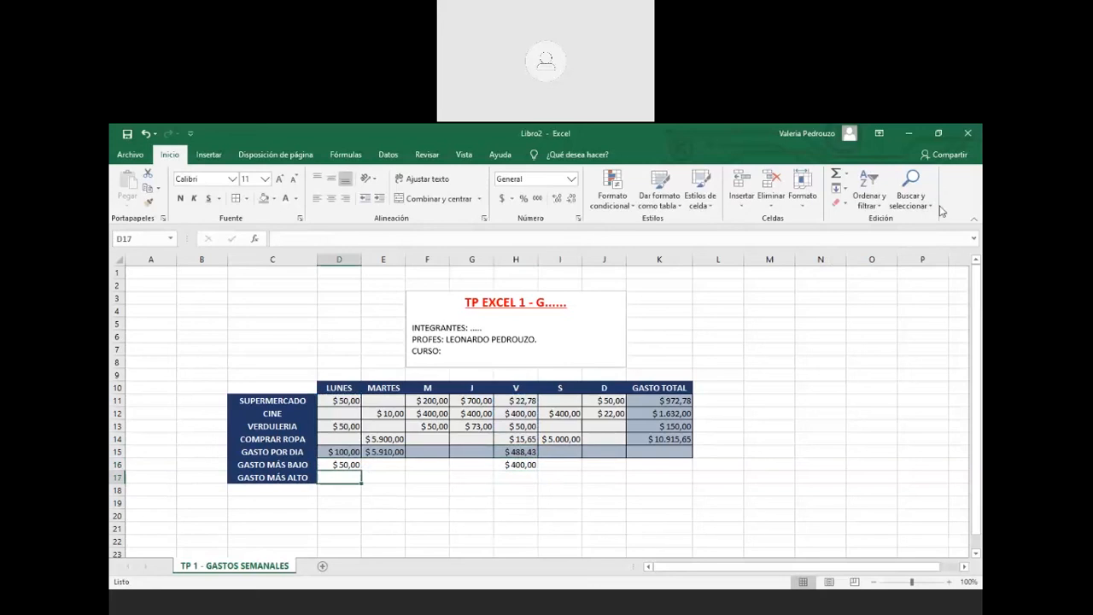
left_click(848, 174)
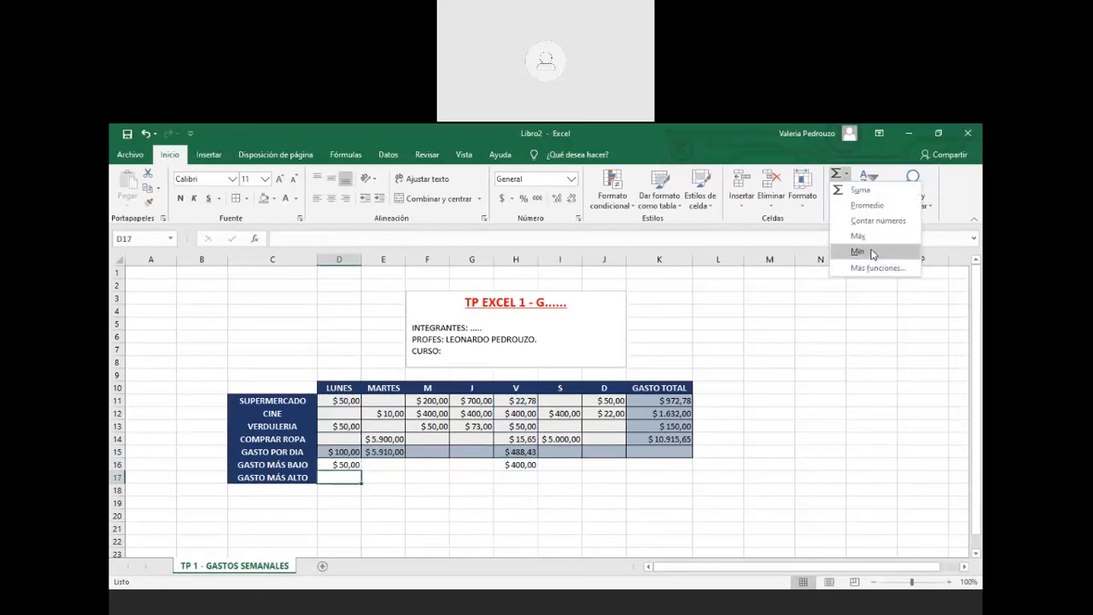
left_click(872, 252)
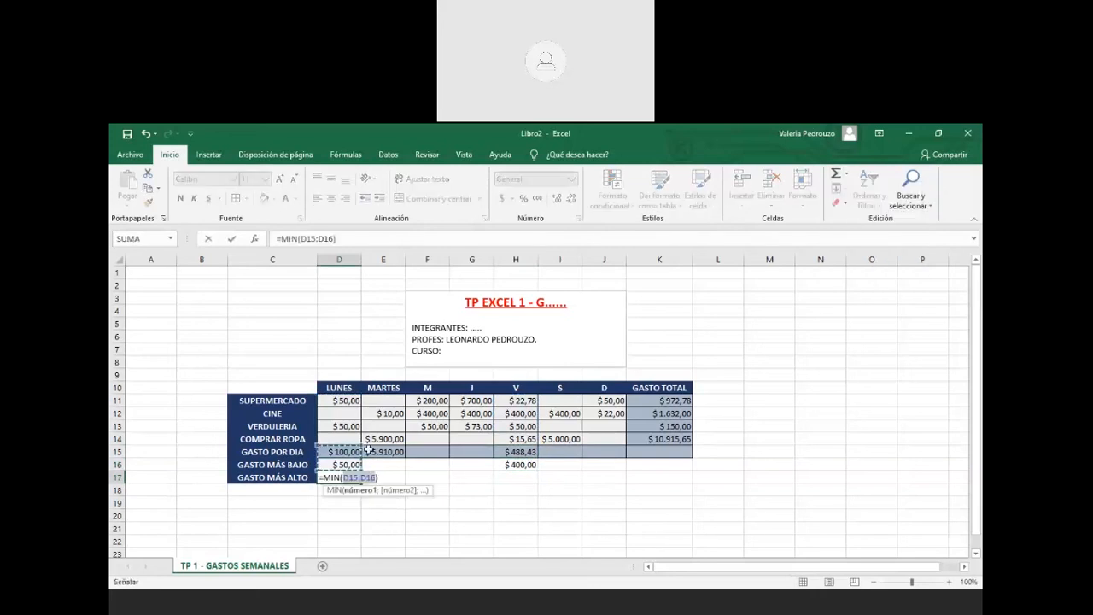
left_click_drag(348, 402, 345, 444)
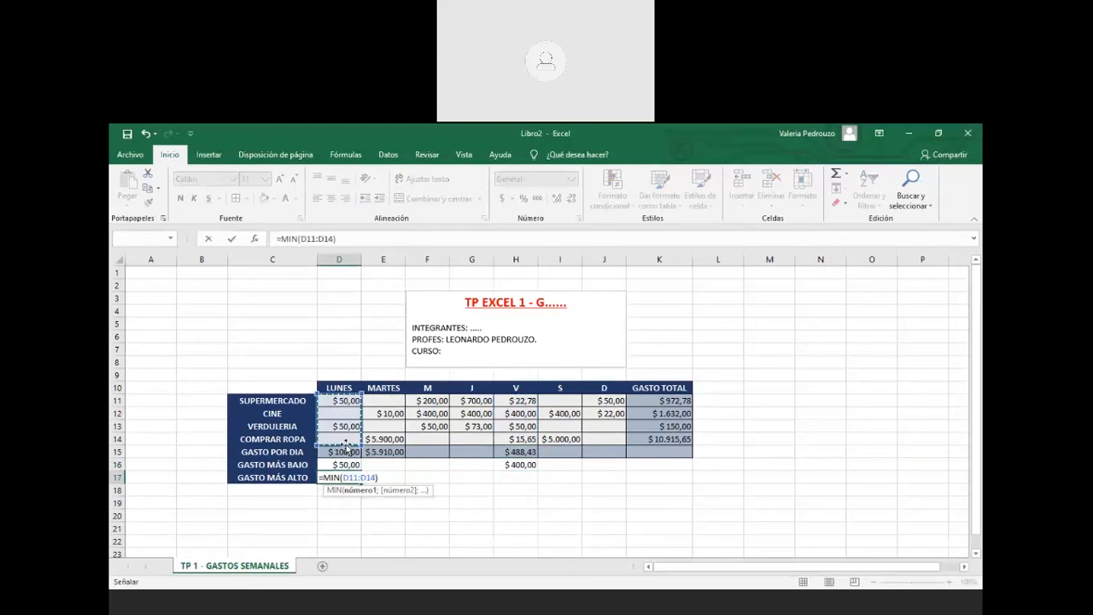
key("Return")
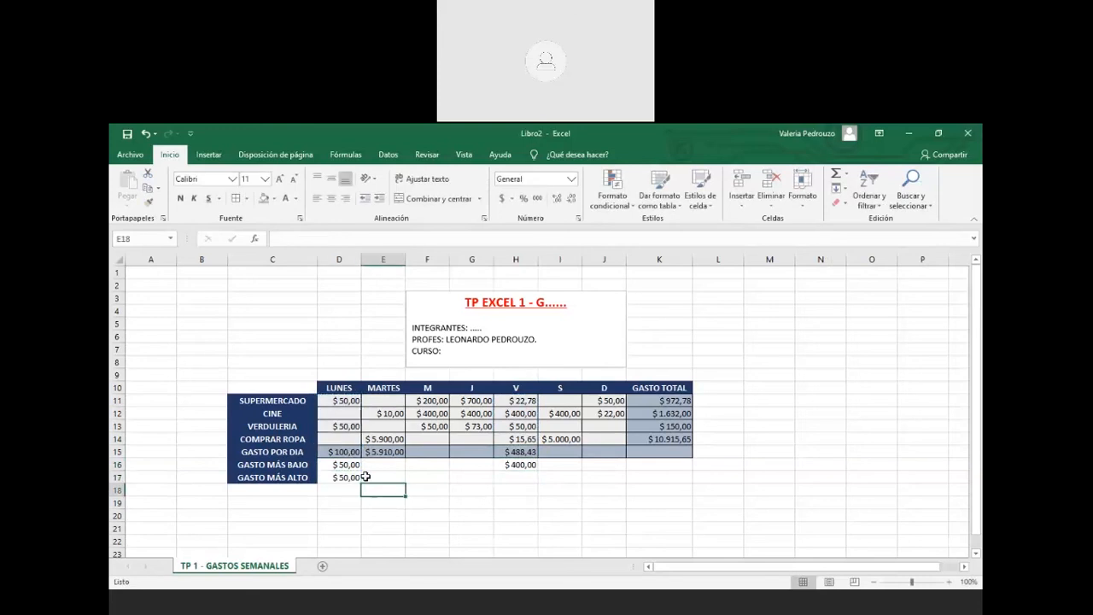
Change Monday's VERDULERIA amount in D13 to 20, making Monday's total $70,00
left_click(355, 426)
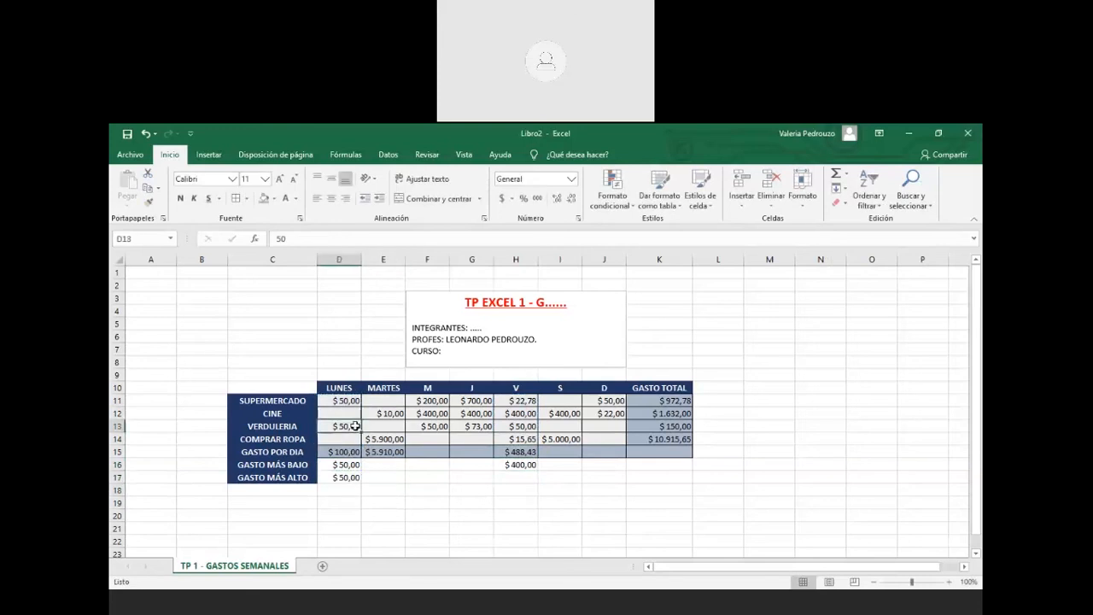
type("20")
key("Return")
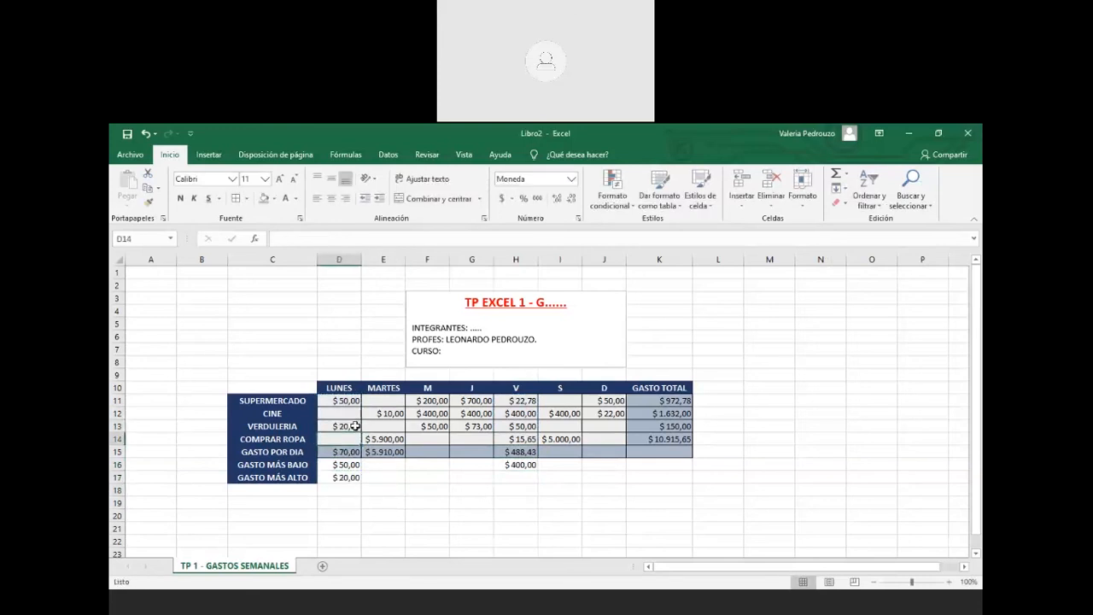
left_click(352, 415)
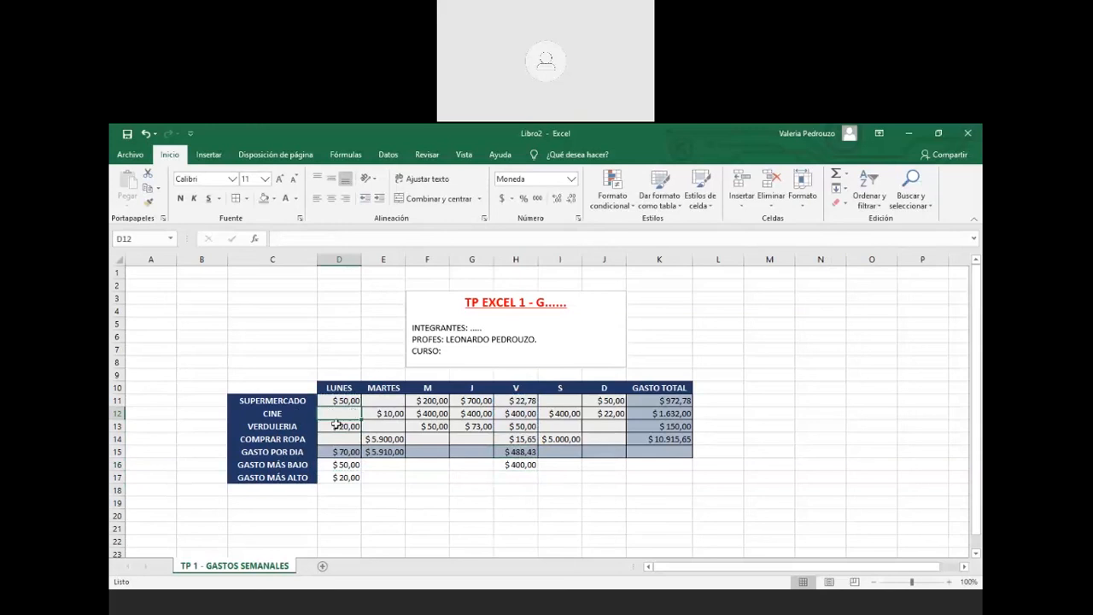
Enter 0 in empty cells D12, D14, E11 and E13, and confirm D17 recalculates to $0,00
type("0")
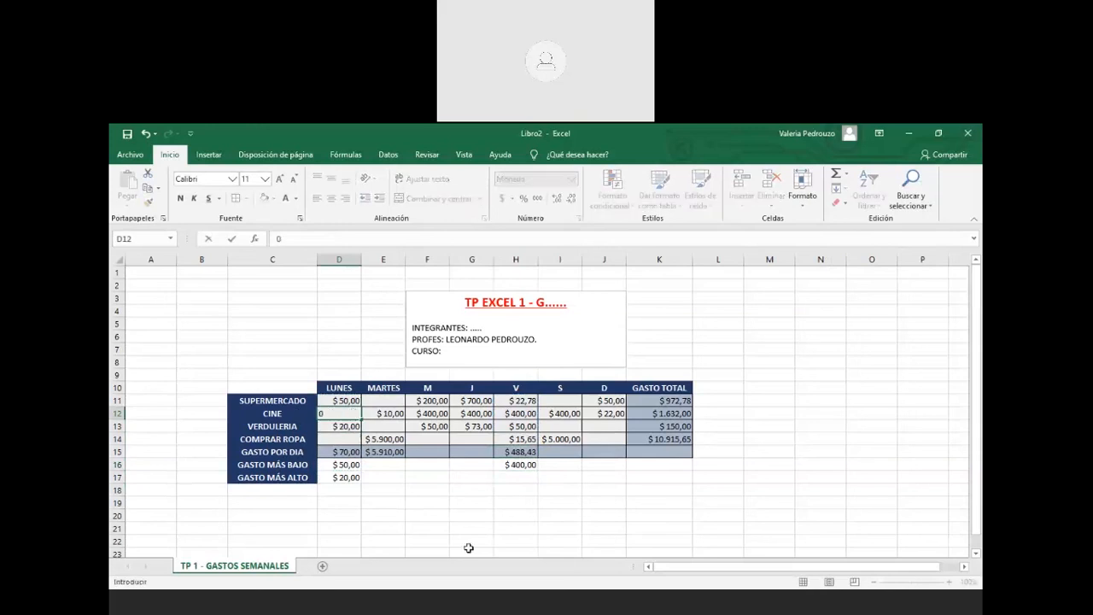
key("Return")
left_click(348, 440)
type("0")
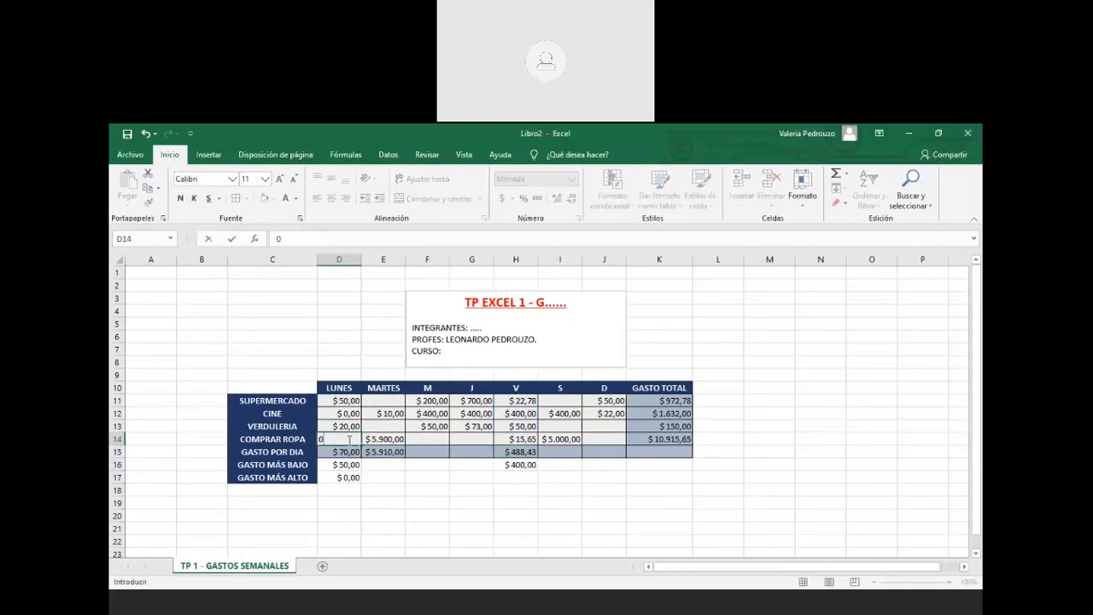
key("Return")
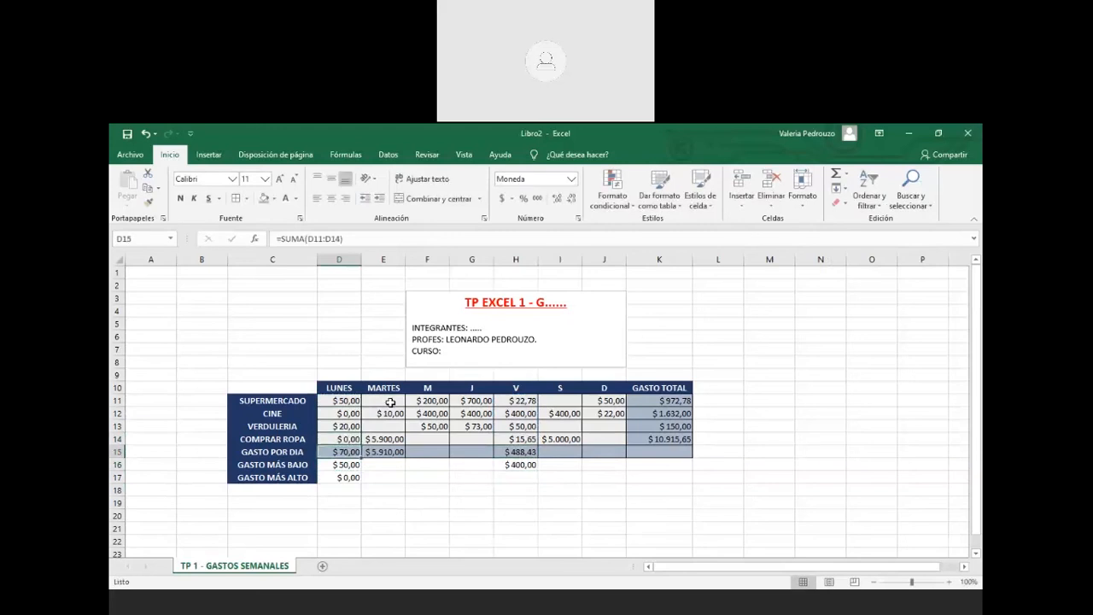
left_click(389, 402)
type("0")
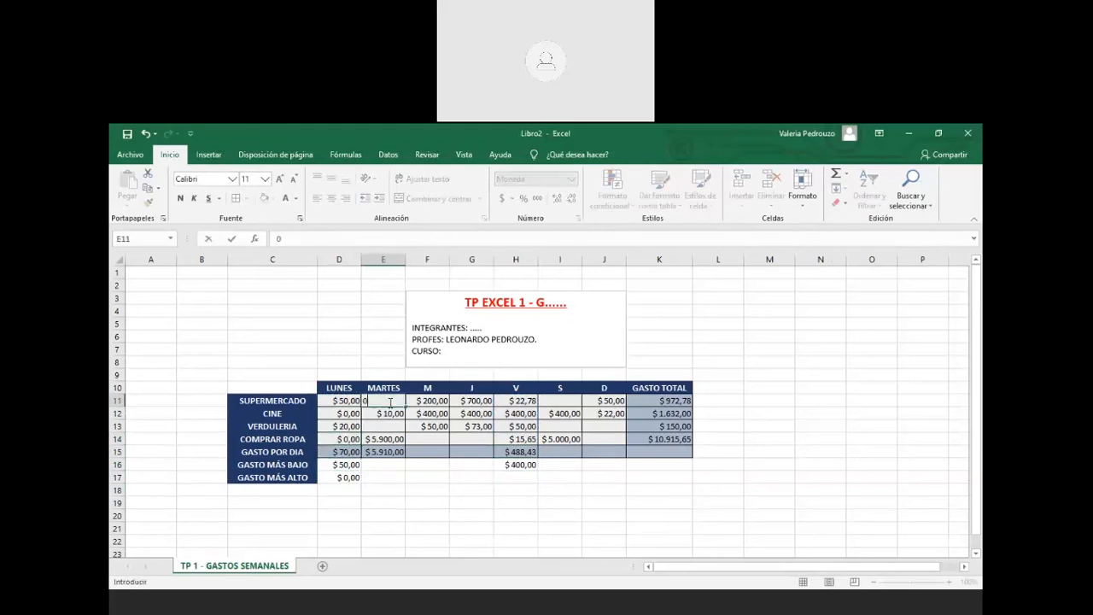
key("Return")
left_click(389, 425)
type("0")
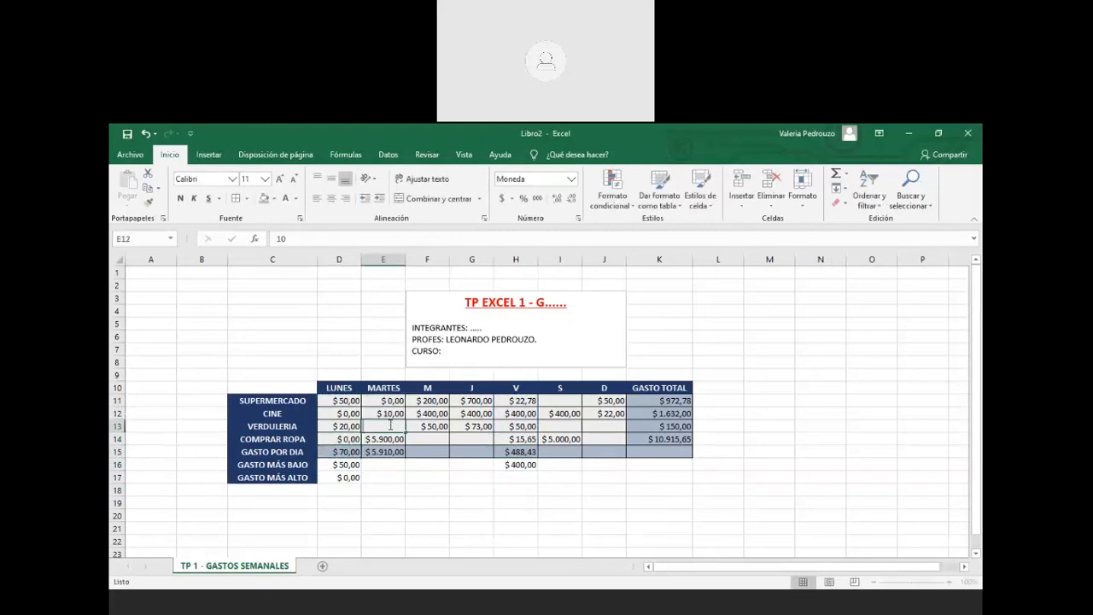
left_click(375, 489)
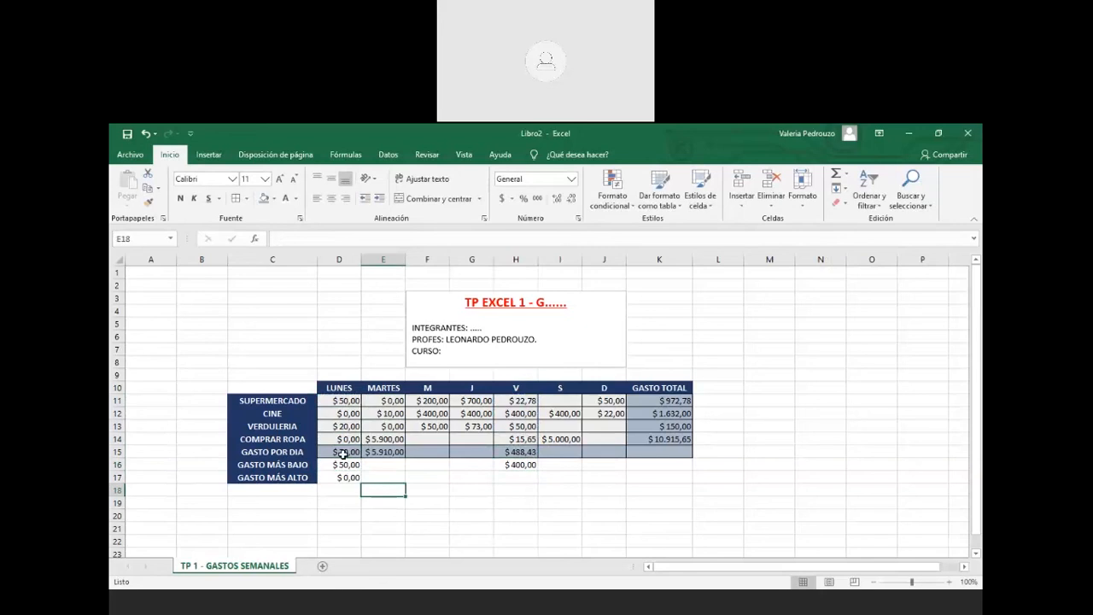
left_click(350, 478)
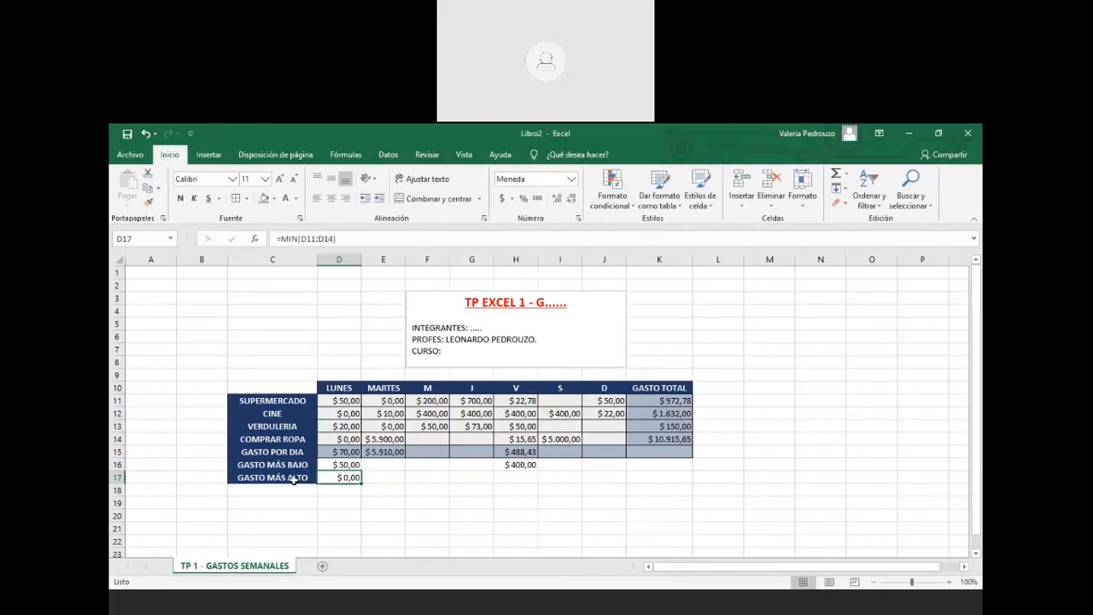
left_click(350, 414)
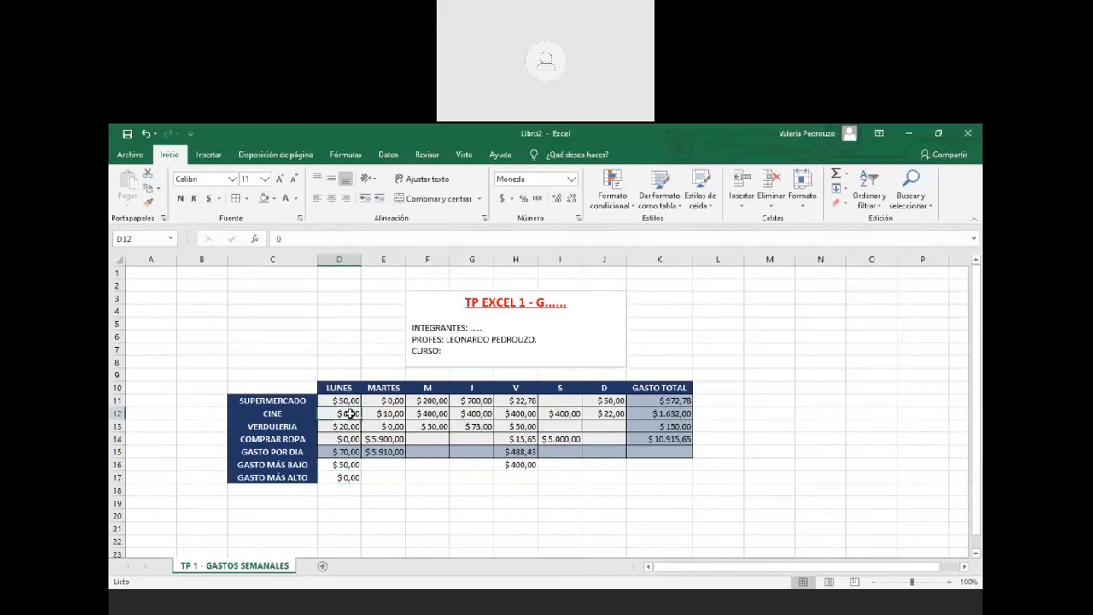
left_click(349, 479)
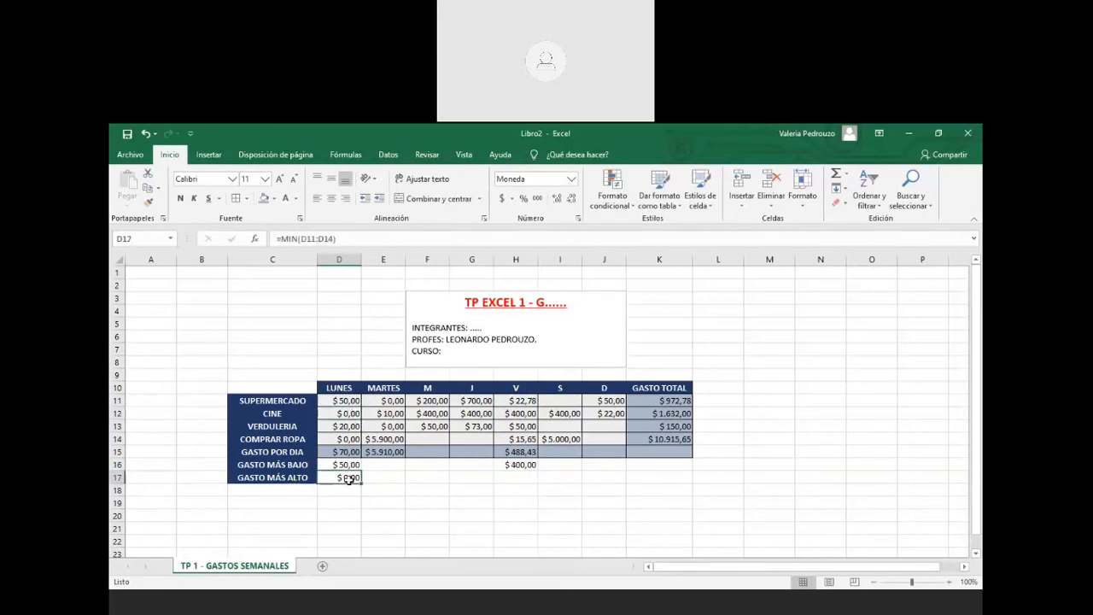
Clear the zeros from D12 and D14 in Monday's column
left_click(348, 414)
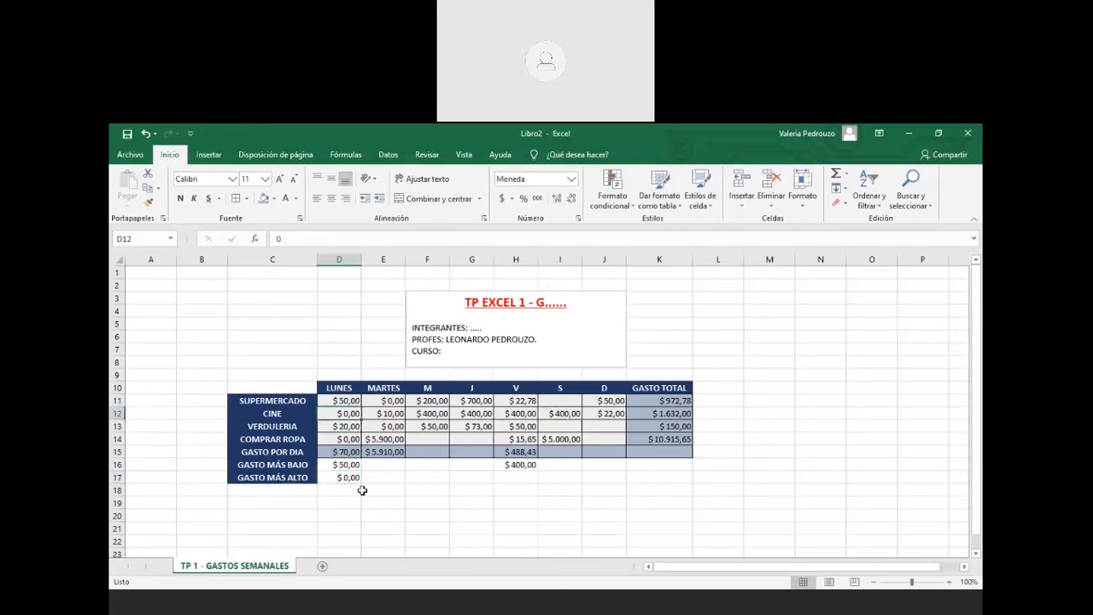
key("Delete")
key("Down")
key("Down")
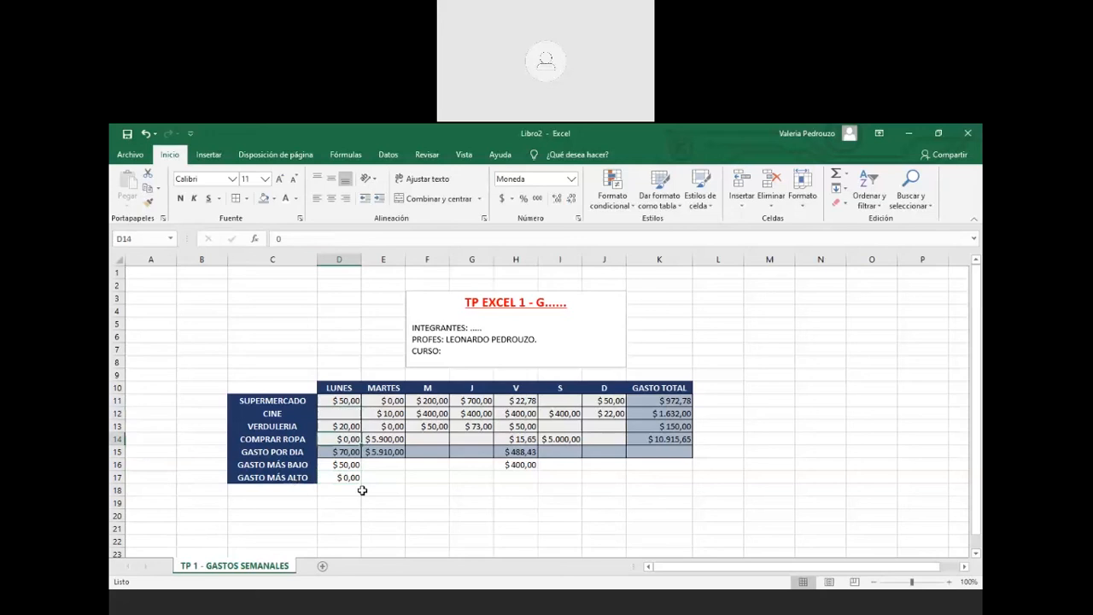
key("Delete")
key("Down")
key("Down")
key("Up")
key("Up")
Re-enter 0 in D14 and D12, then clear both cells again
type("0")
key("Up")
key("Up")
key("Up")
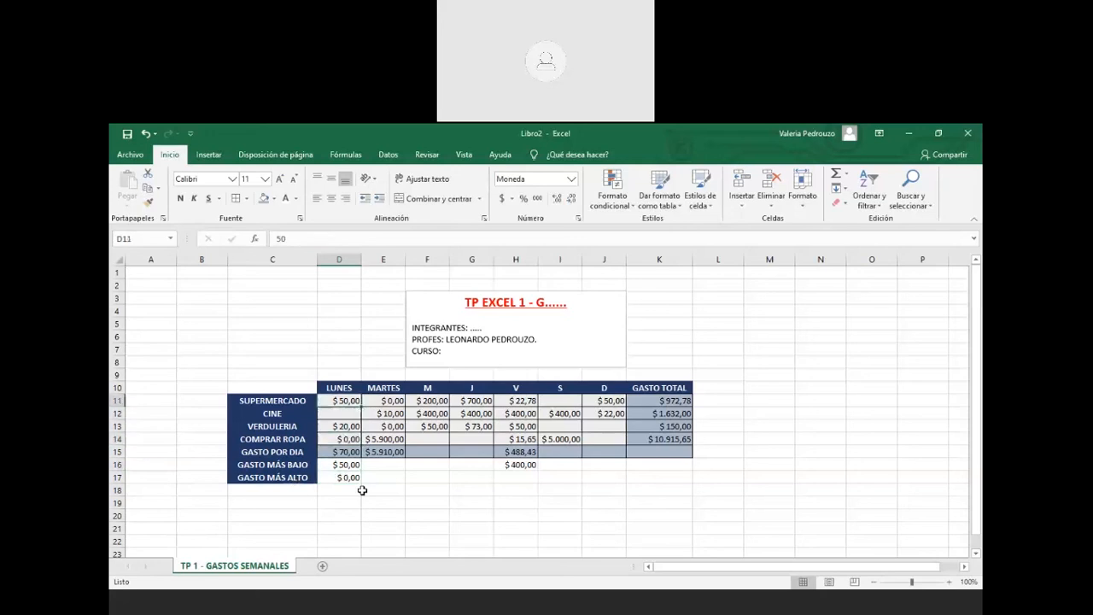
key("Down")
type("0")
key("Down")
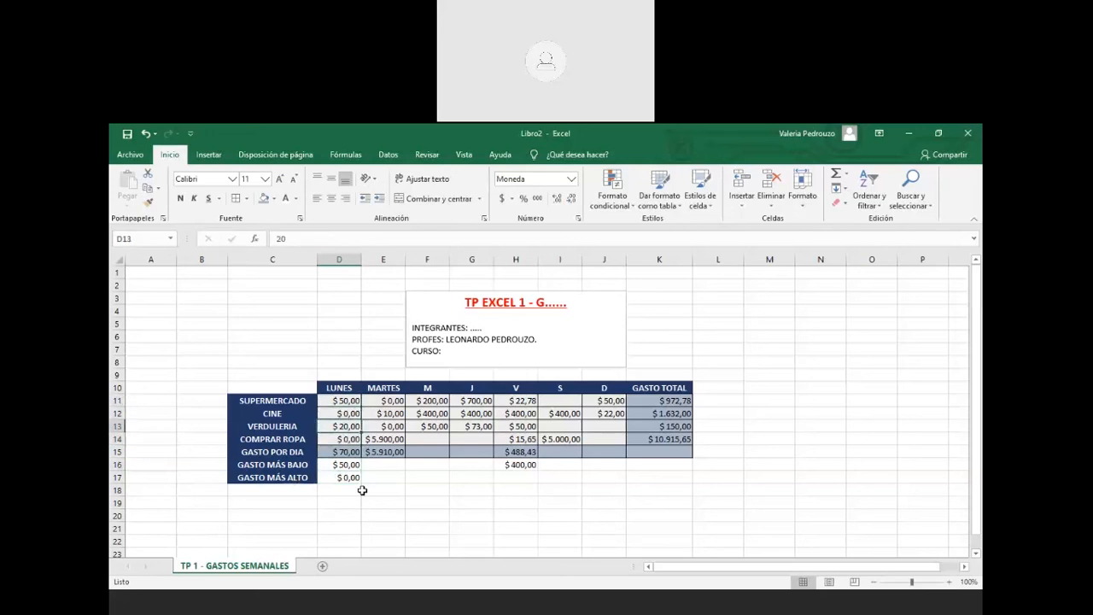
key("Down")
key("Down")
key("Up")
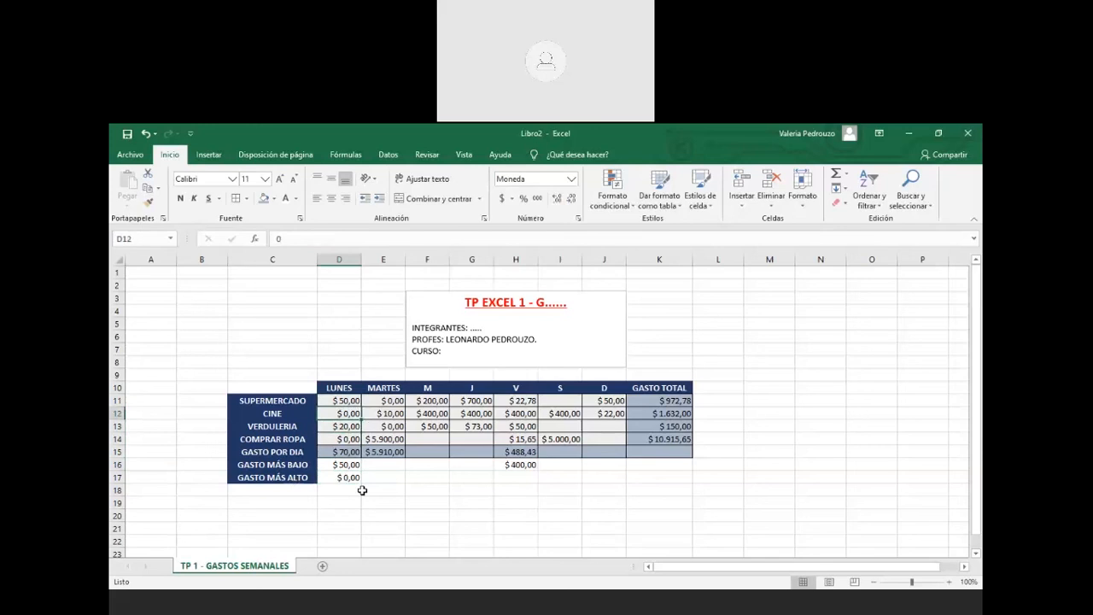
key("Delete")
key("Down")
key("Down")
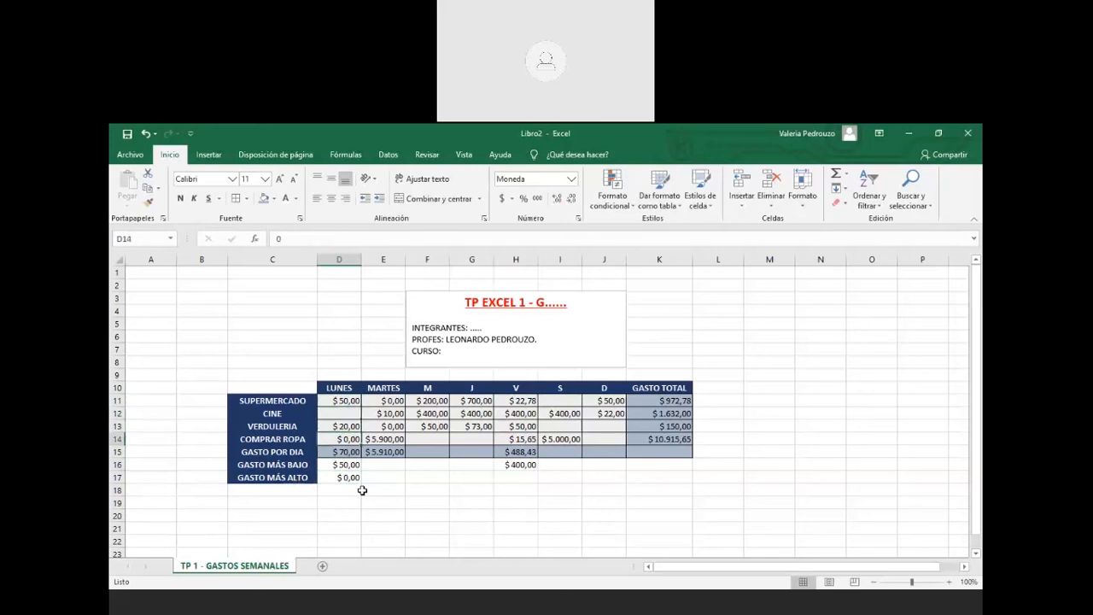
key("Delete")
key("Down")
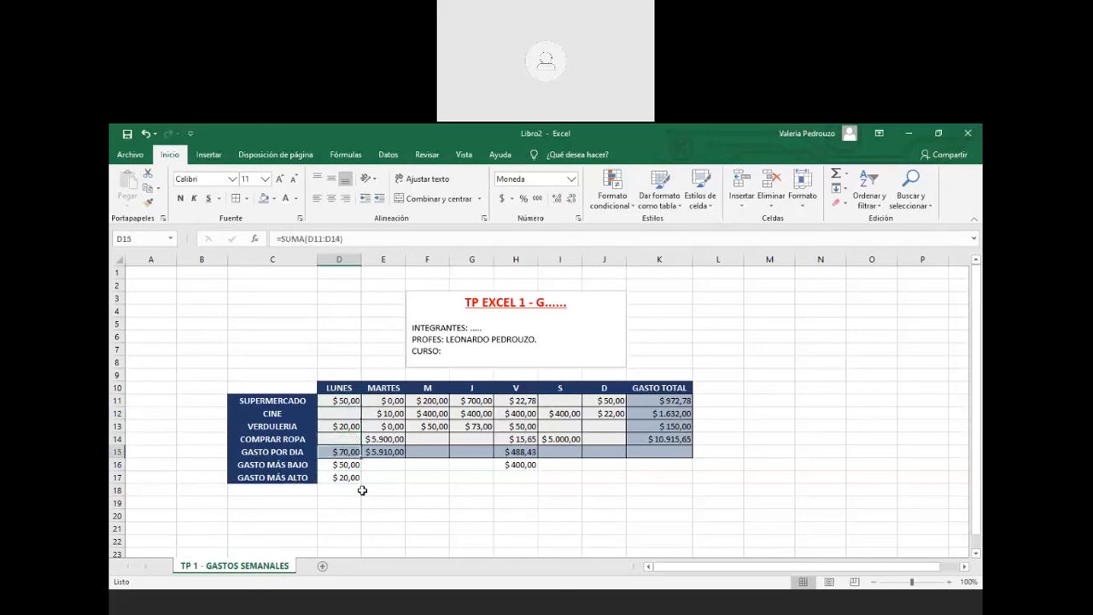
Clear the leftover zeros in Tuesday's cells E11 and E13
key("Right")
key("Up")
key("Up")
key("Up")
key("Up")
key("Delete")
key("Down")
key("Right")
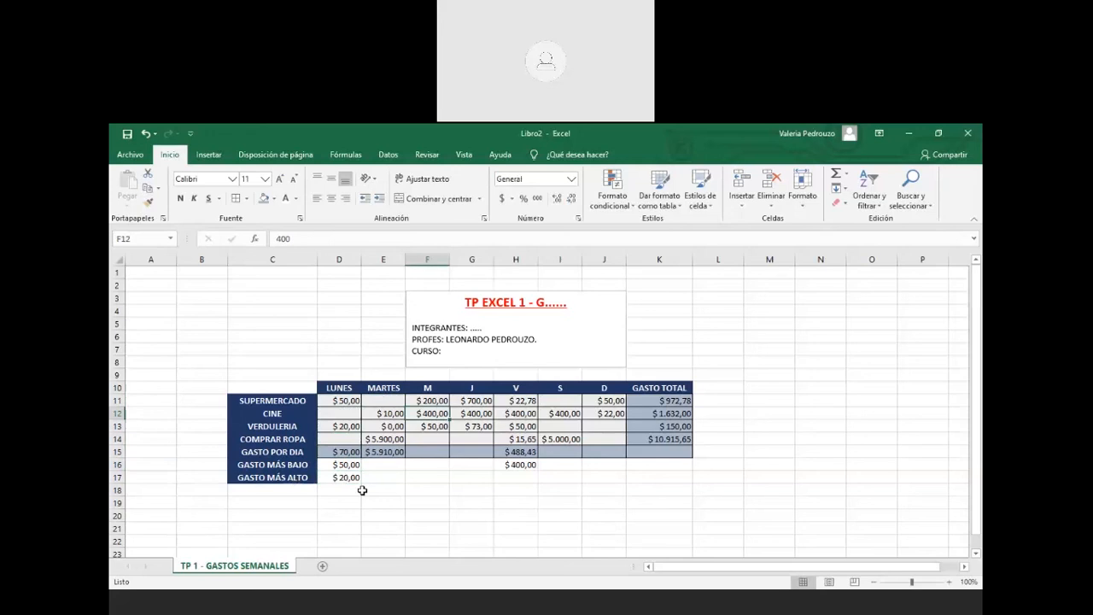
key("Down")
Move around the expense table checking cells such as F14, I13 and G13
key("Right")
key("Right")
key("Right")
key("Right")
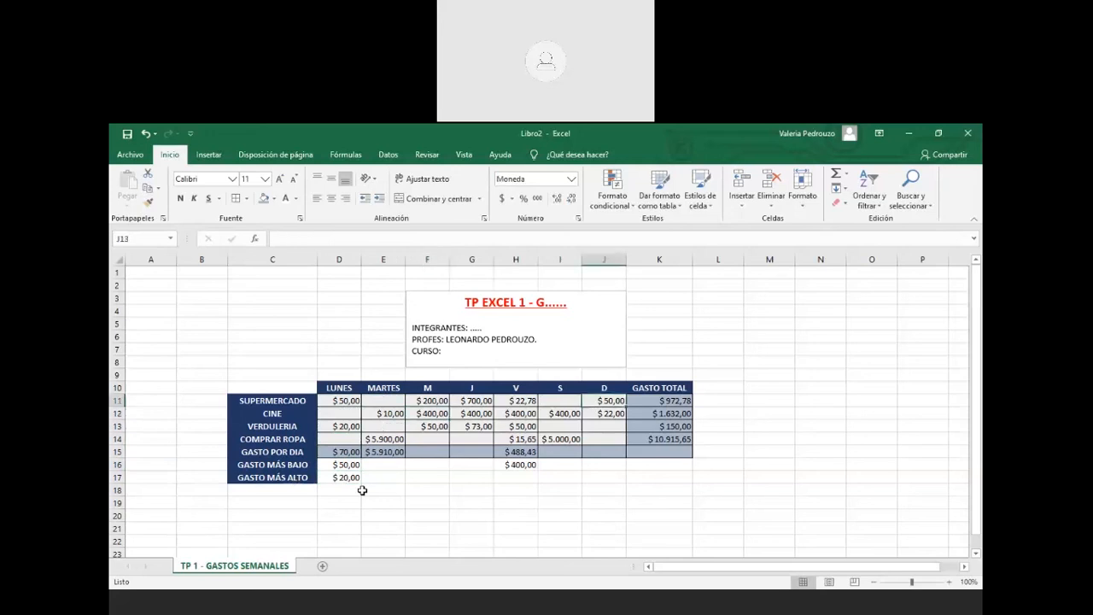
key("Up")
key("Up")
key("Left")
key("Left")
key("Left")
key("Left")
key("Left")
key("Down")
key("Down")
key("Down")
key("Right")
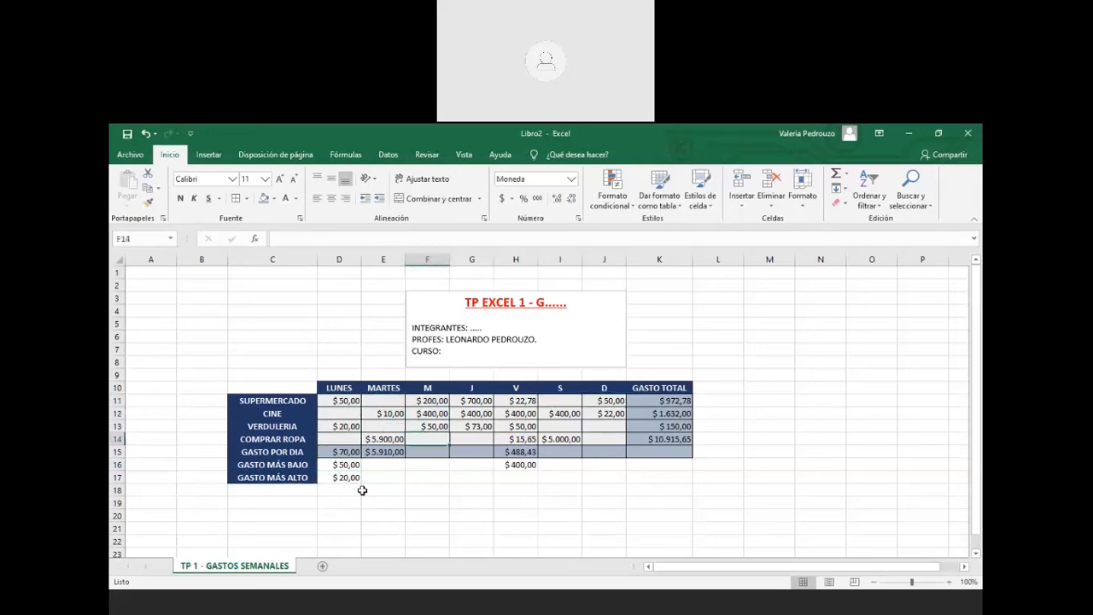
key("Right")
key("Right")
key("Right")
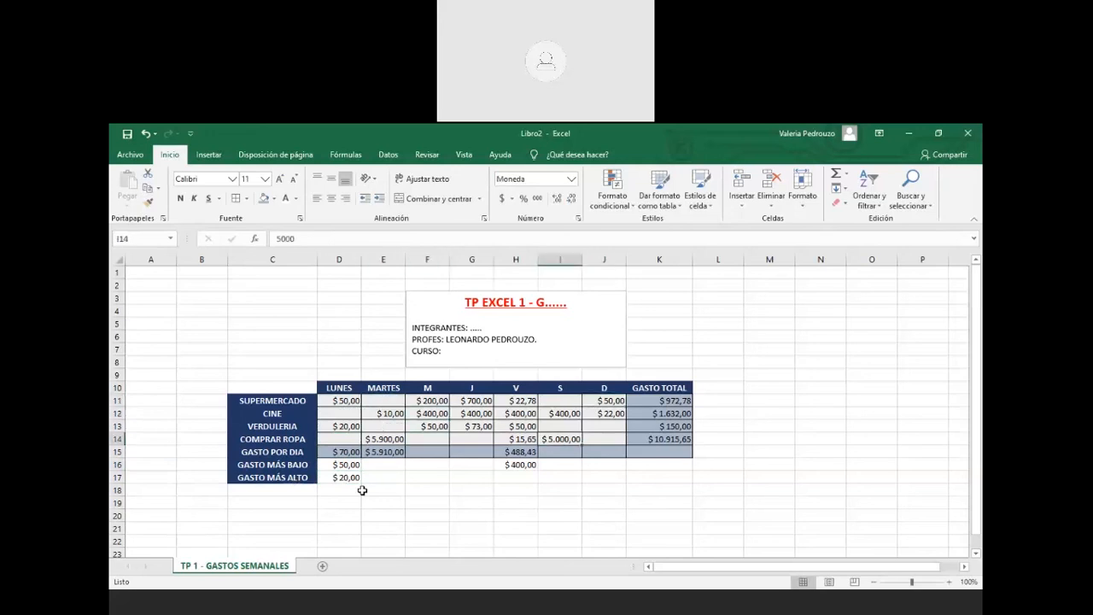
key("Up")
key("Up")
key("Up")
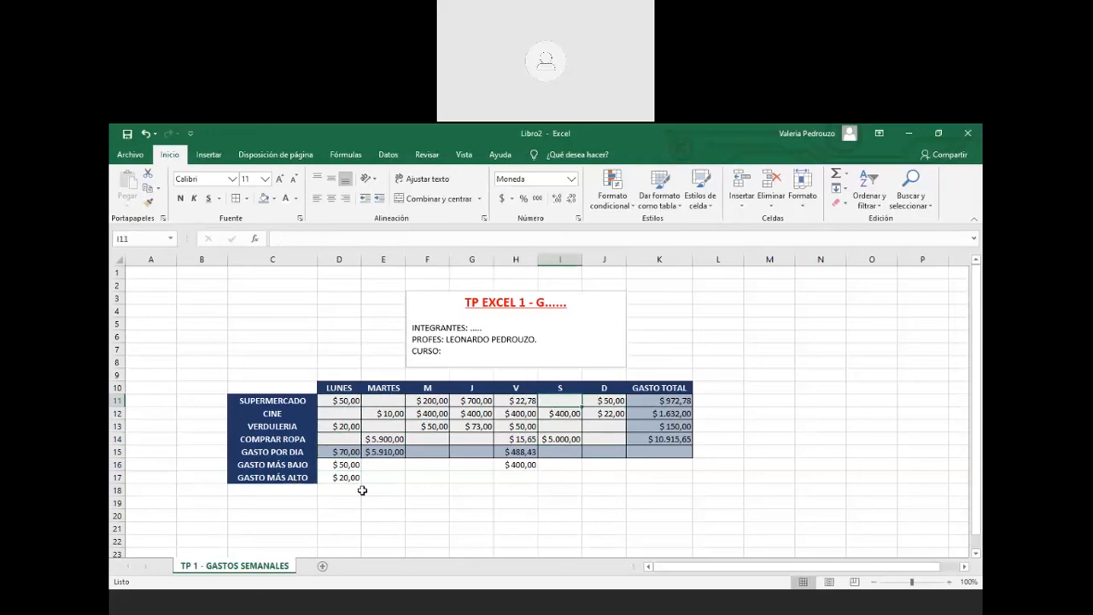
key("Down")
key("Down")
key("Left")
key("Left")
key("Down")
key("Left")
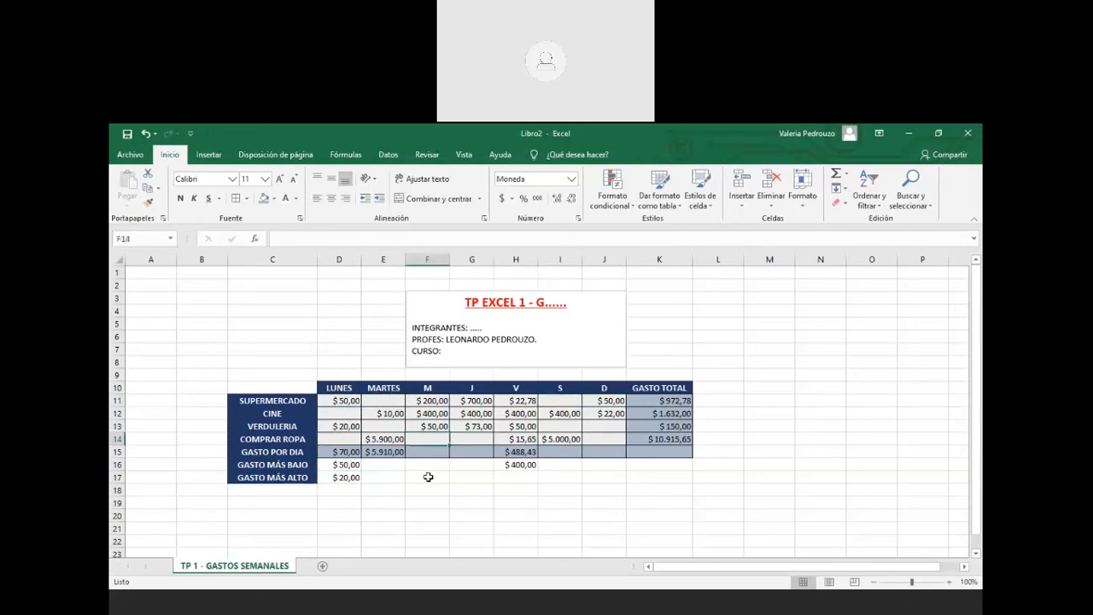
left_click(353, 454)
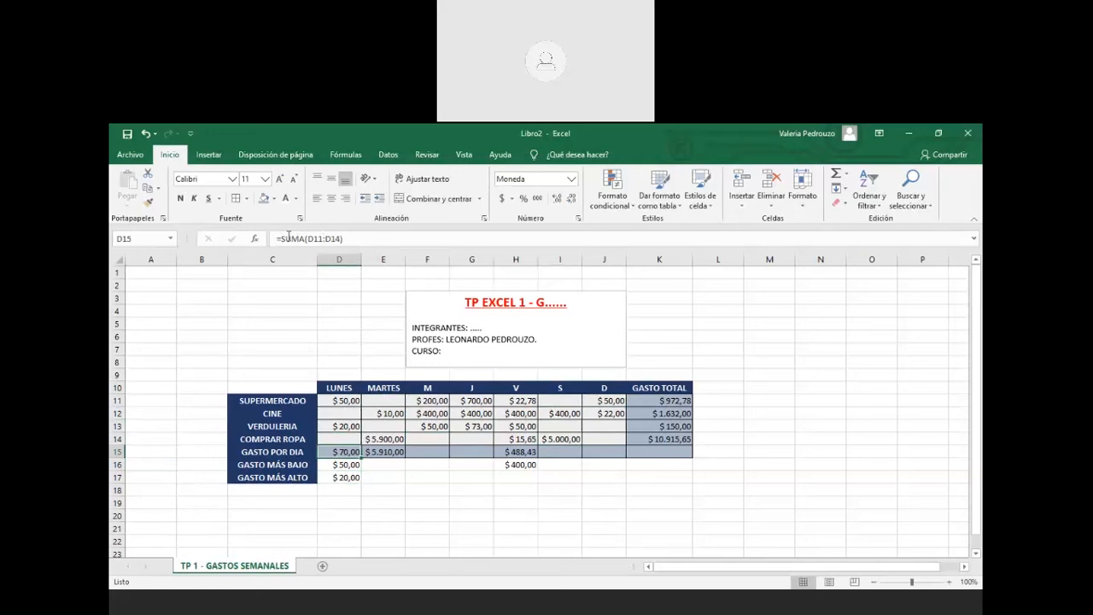
left_click(279, 239)
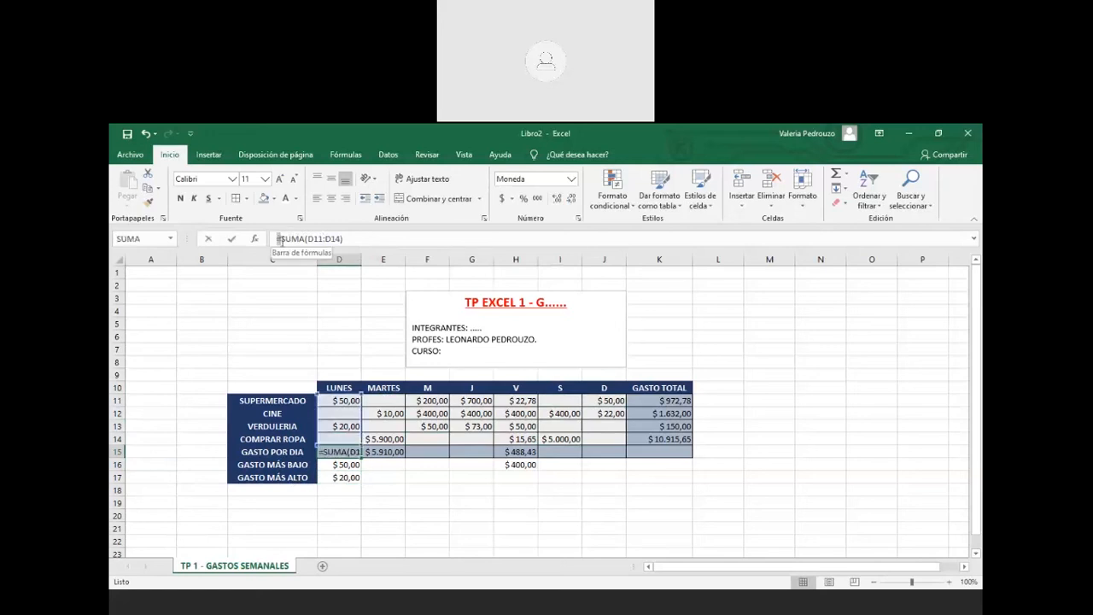
left_click_drag(278, 239, 305, 240)
left_click_drag(308, 240, 344, 240)
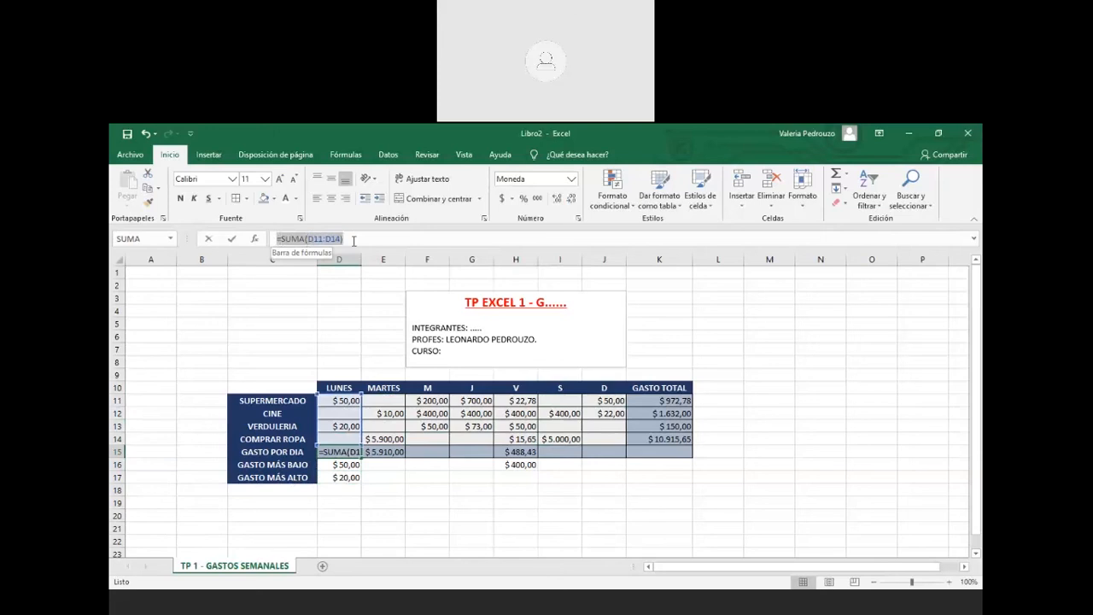
key("Escape")
left_click(347, 466)
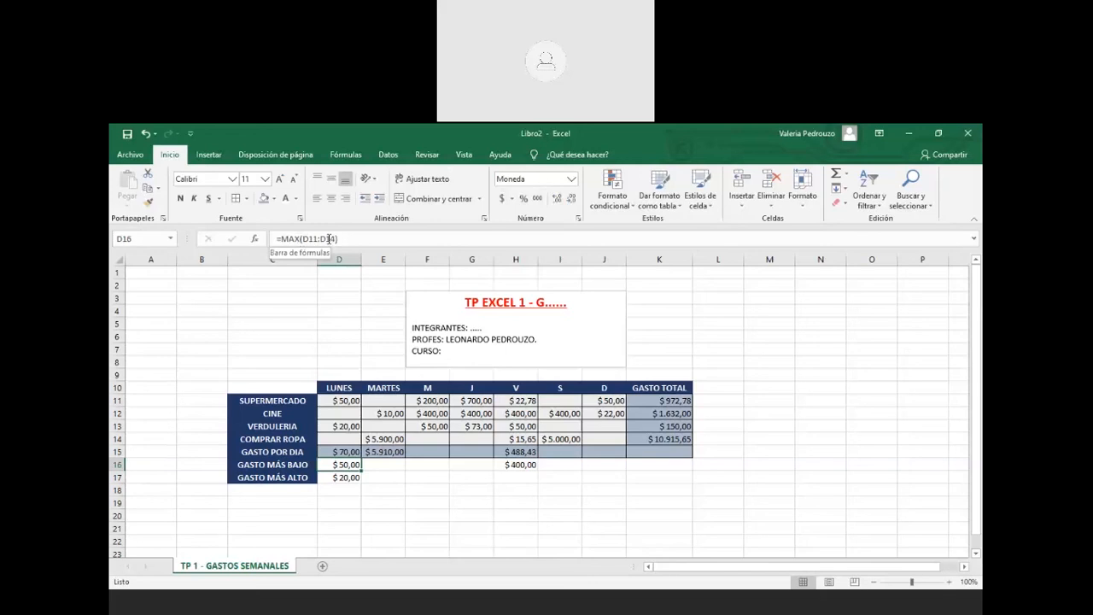
Start replacing D17's MIN formula, cancel so it stays $20,00, then select H15
left_click(352, 477)
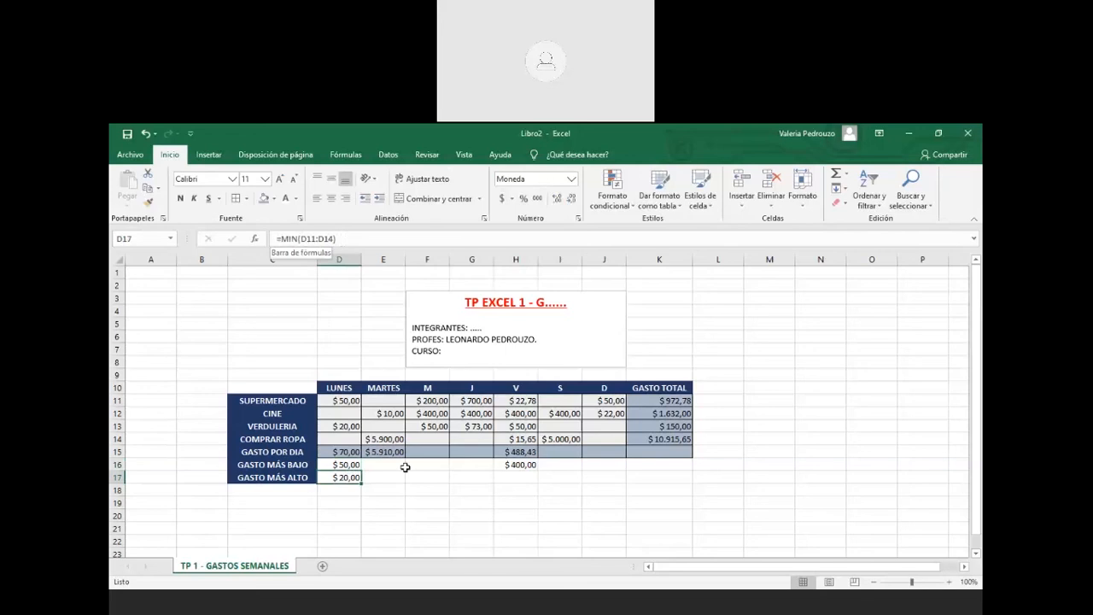
left_click(282, 239)
left_click_drag(281, 239, 338, 240)
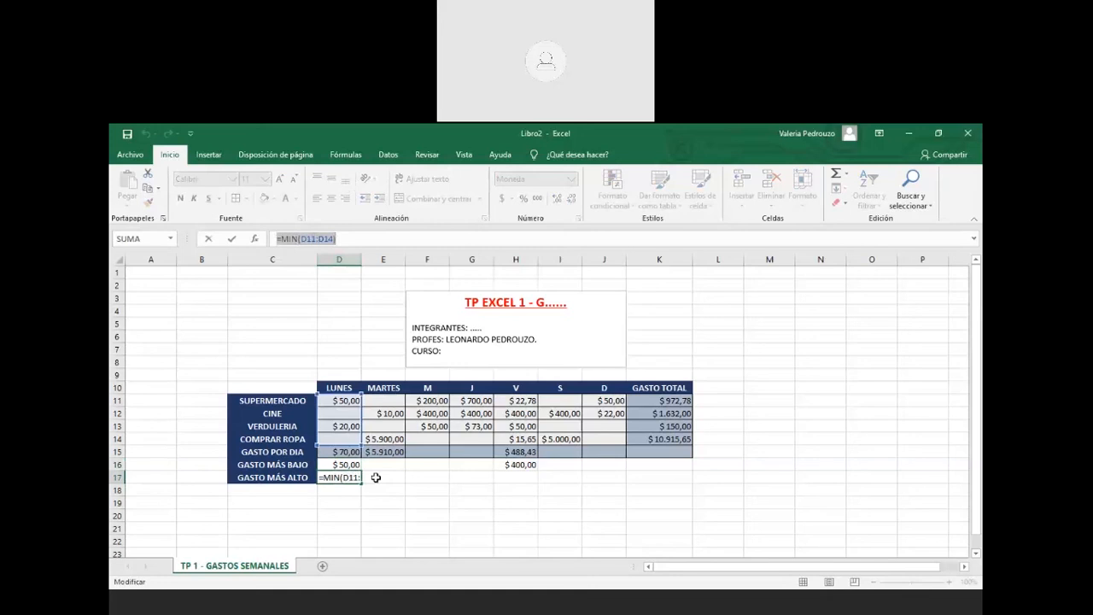
type("=")
left_click(367, 424)
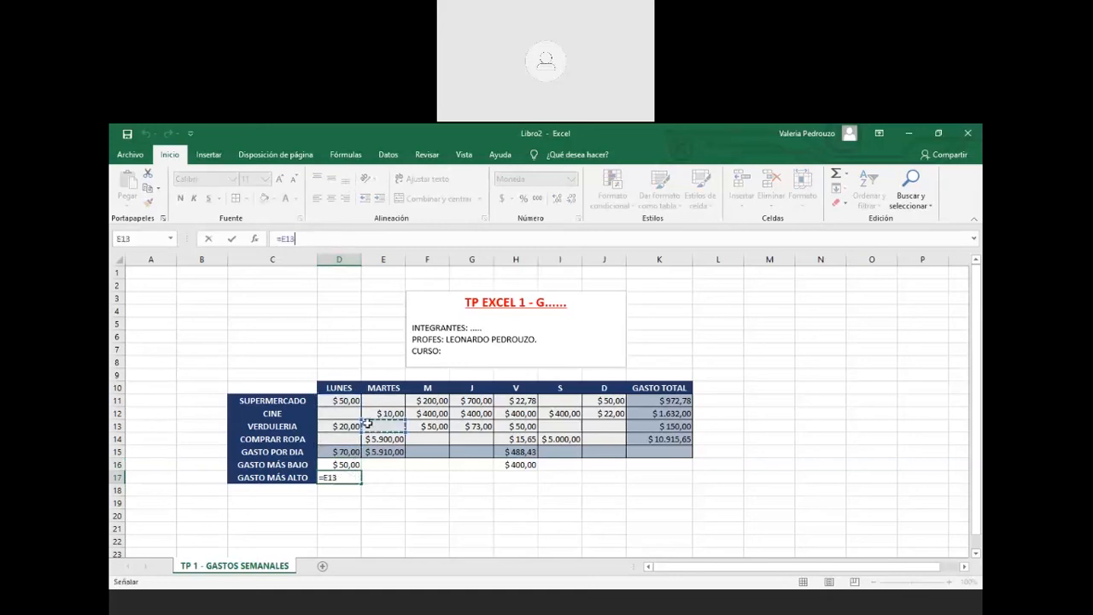
key("Escape")
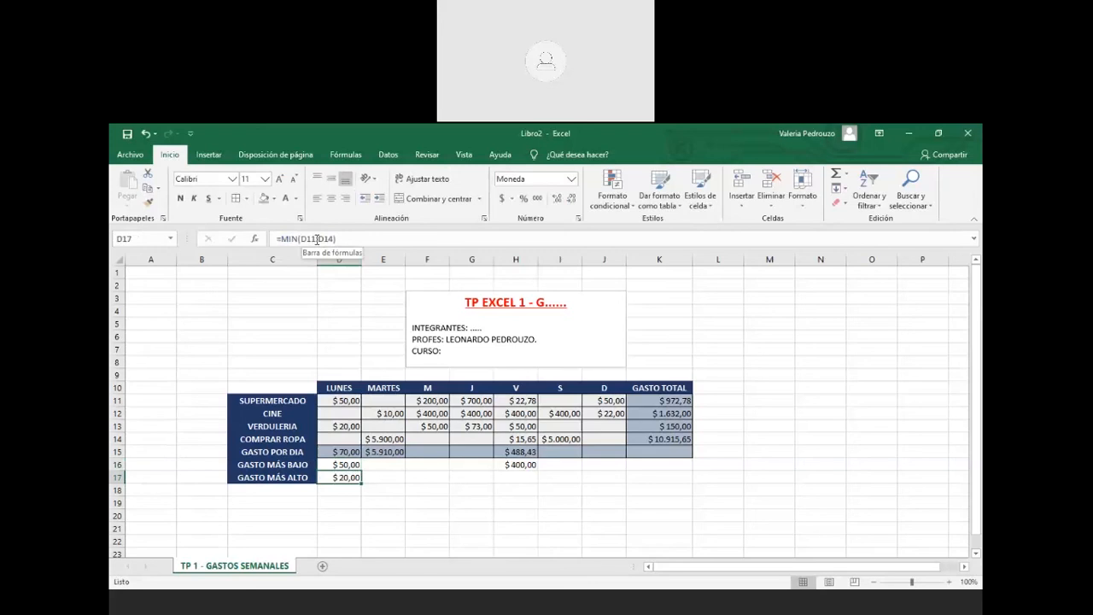
left_click(513, 452)
Change H15's formula to =SUMA(H11;H14) so Friday's total shows $38,43
left_click(321, 239)
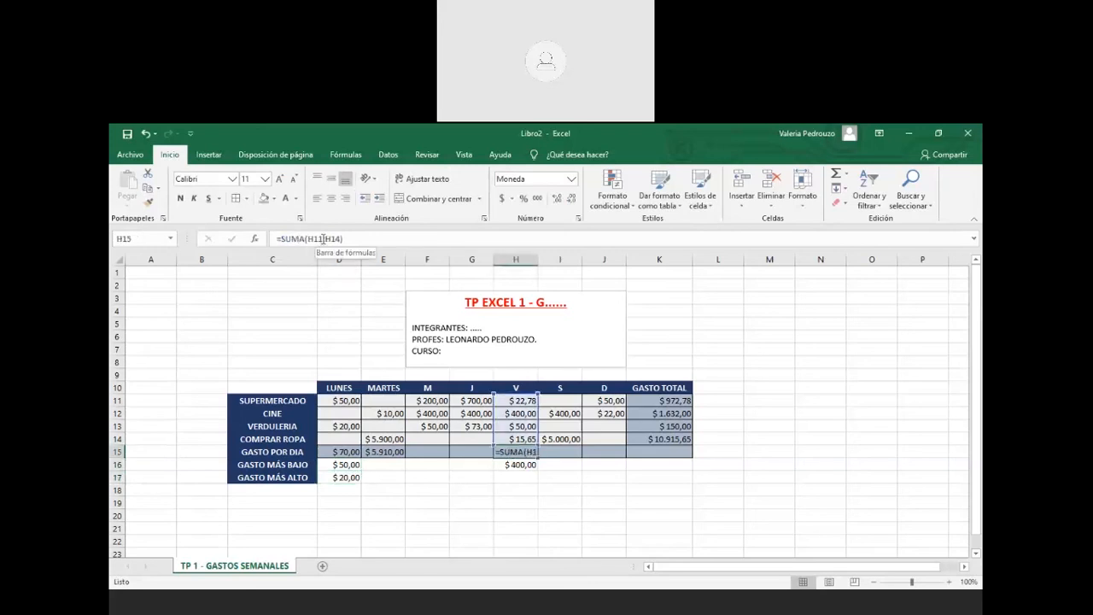
left_click(321, 240)
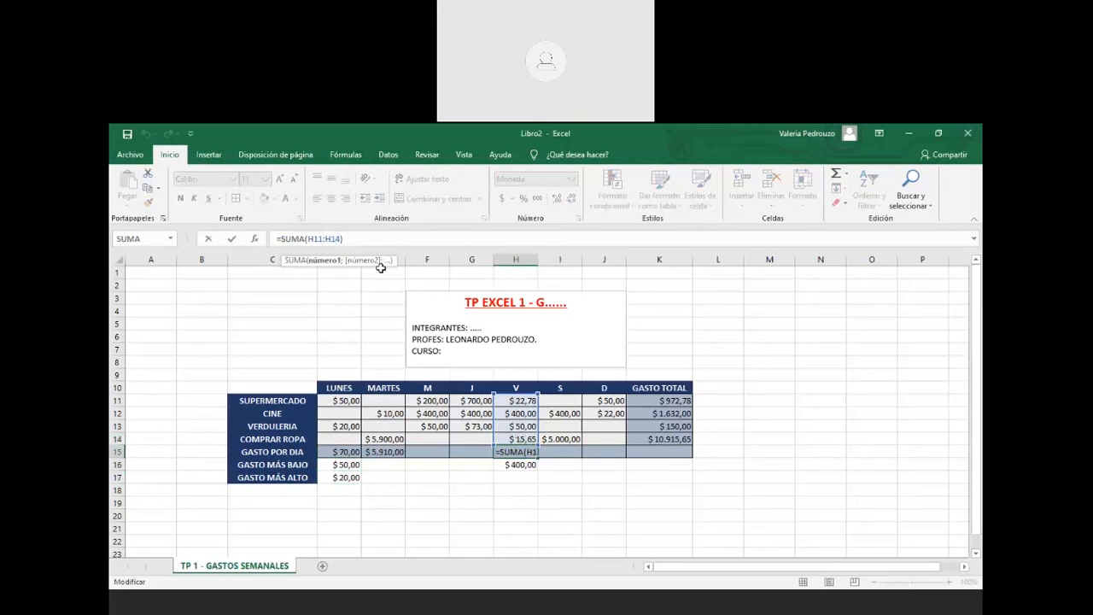
left_click_drag(337, 237, 343, 238)
type("3")
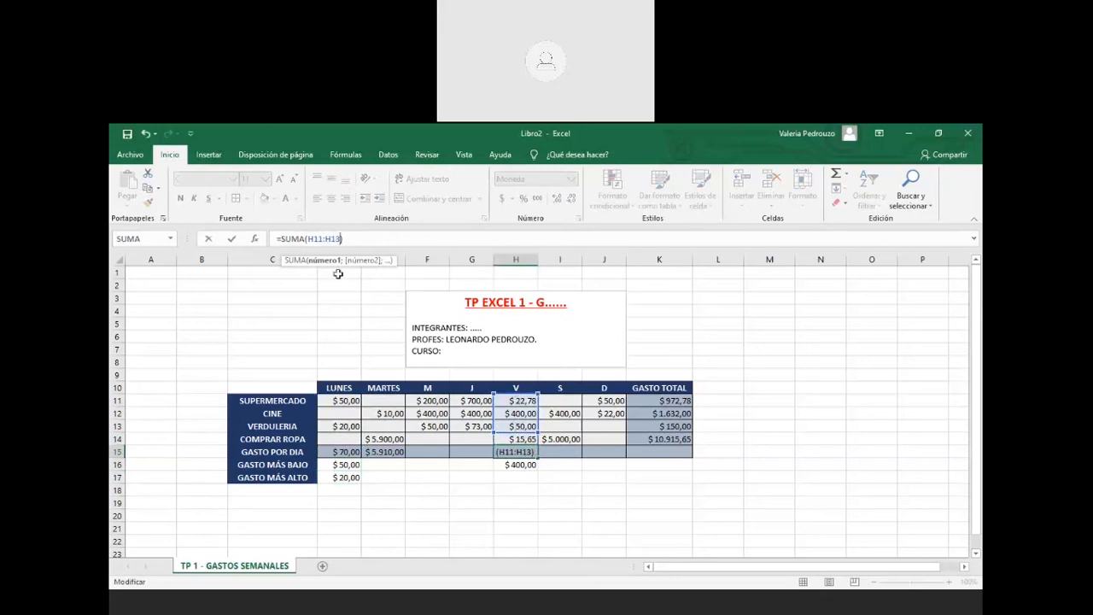
left_click_drag(538, 433, 533, 443)
type(";")
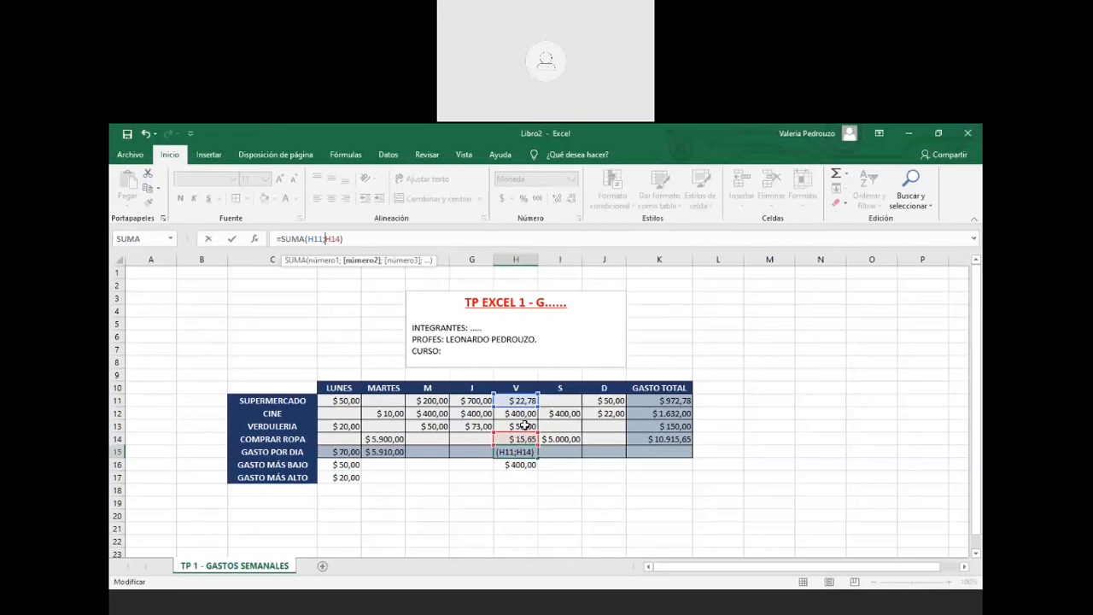
key("ctrl+Return")
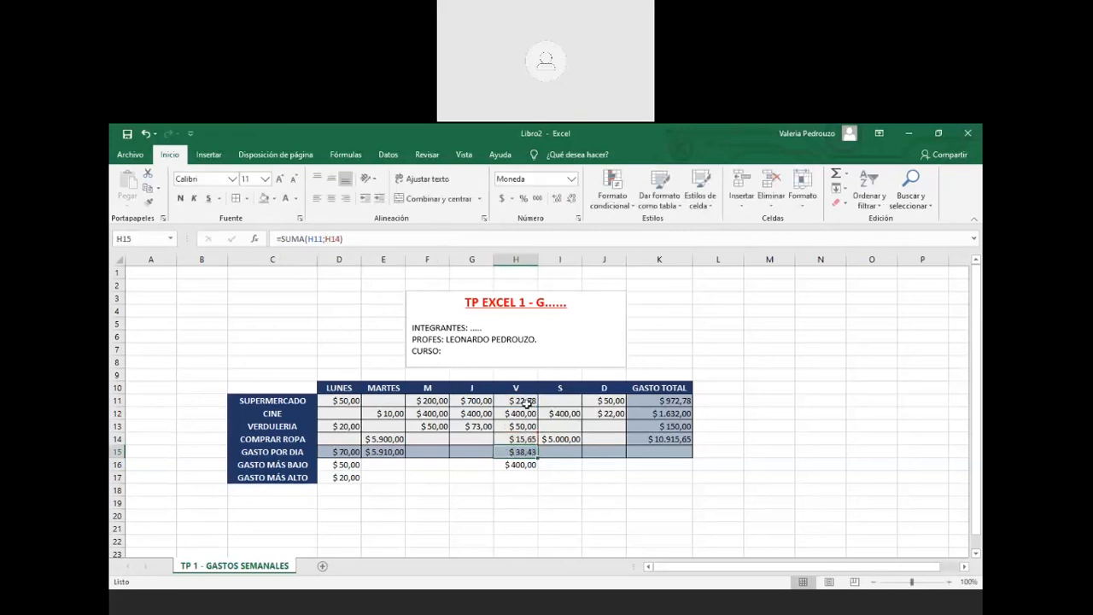
left_click(330, 238)
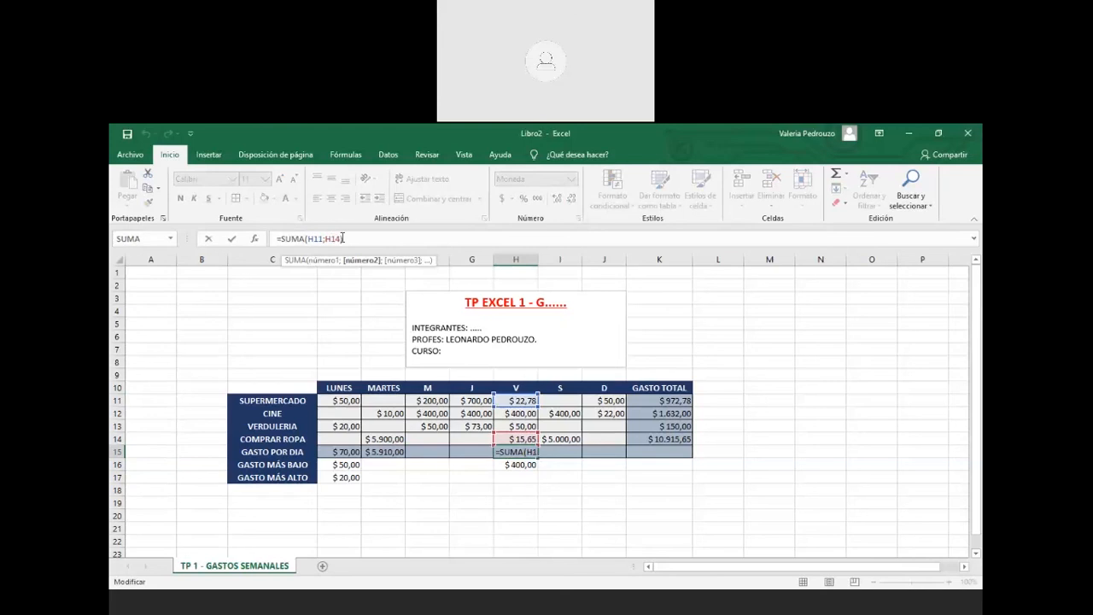
type("H")
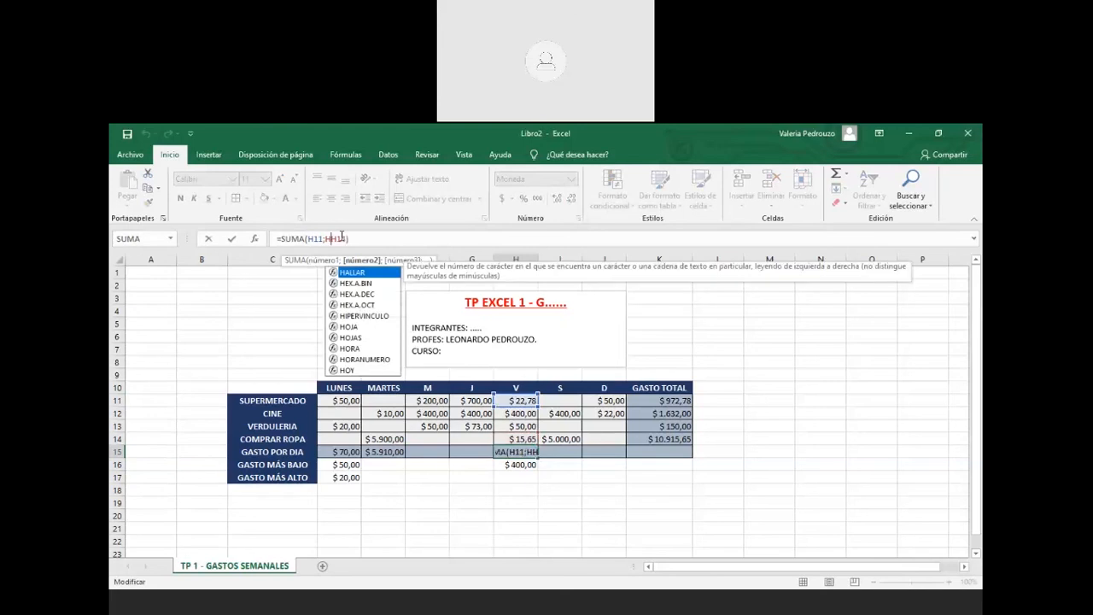
type("12")
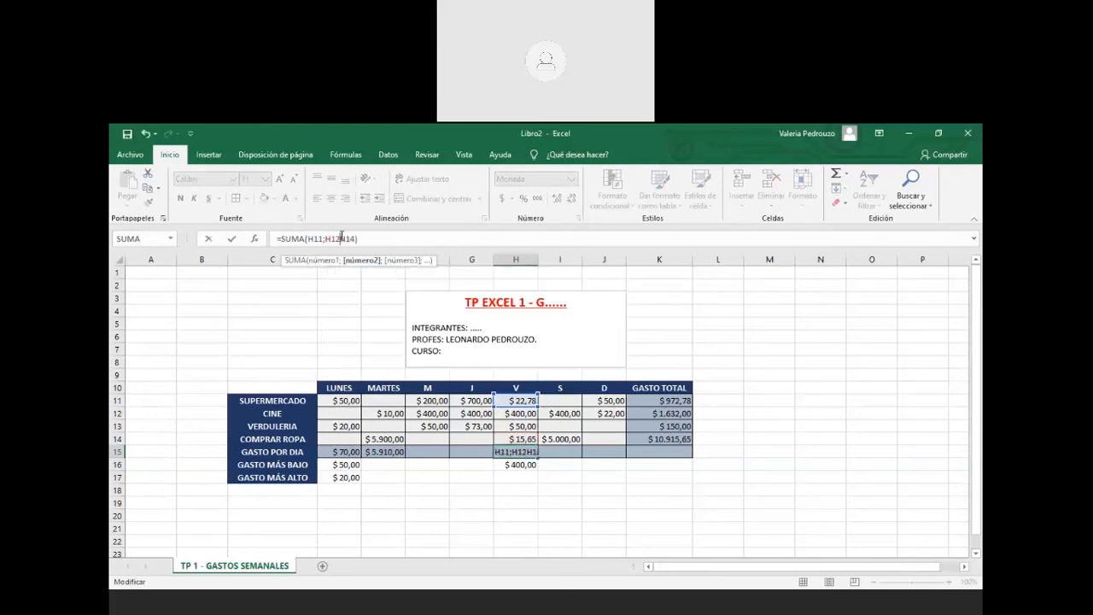
type(";")
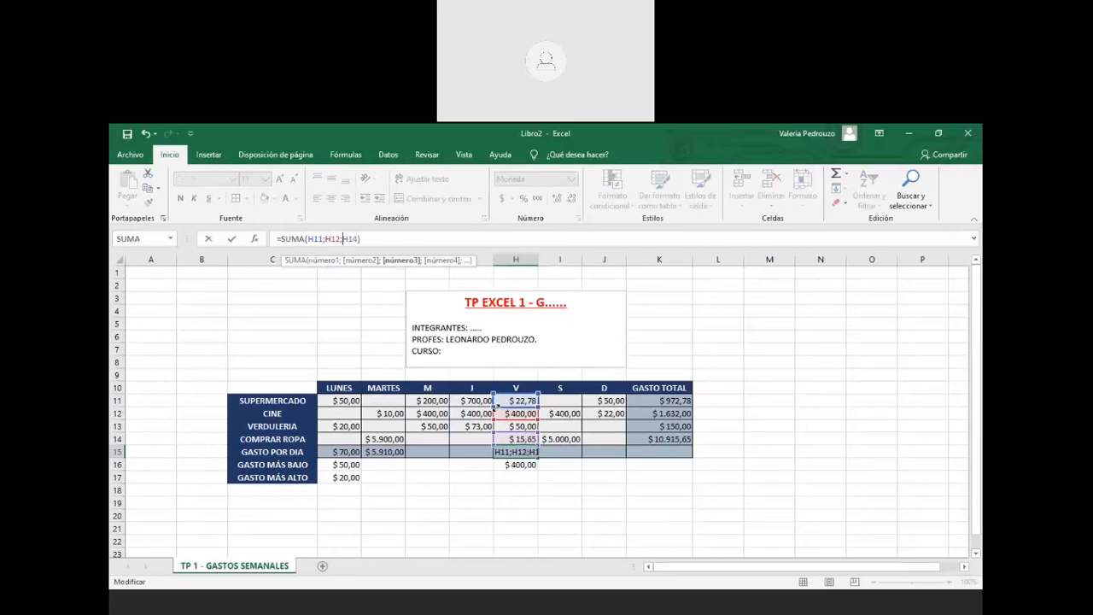
type("H13")
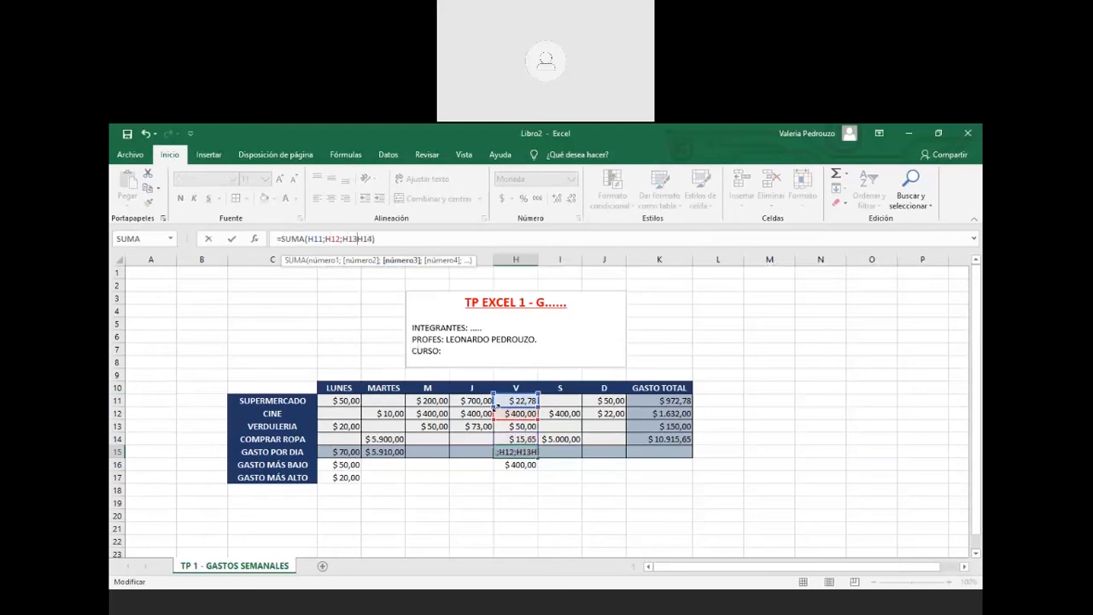
type(";")
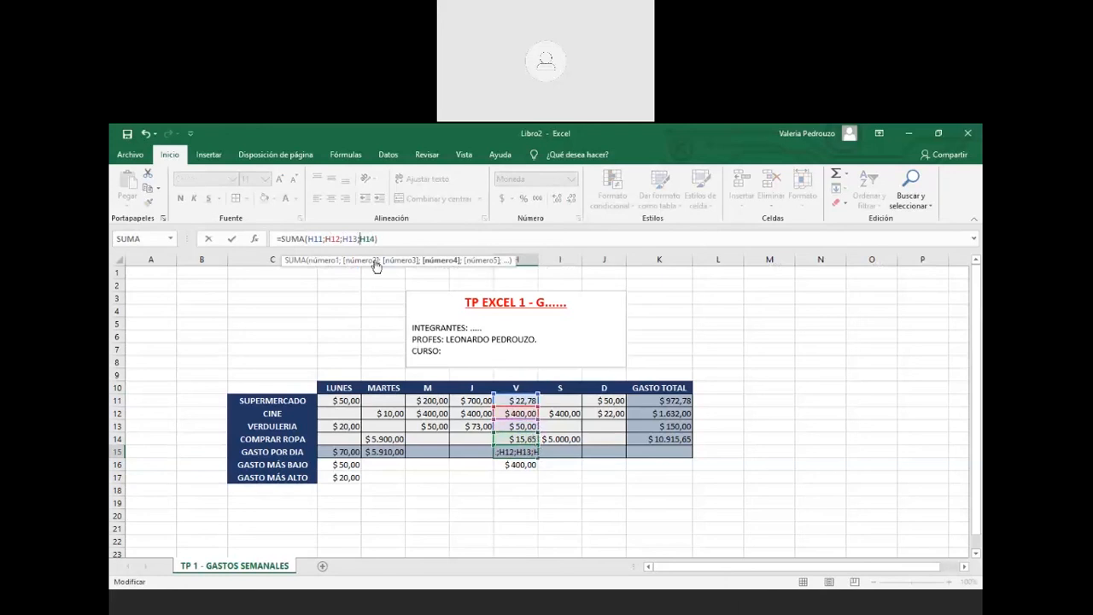
key("BackSpace")
key("BackSpace")
key("BackSpace")
key("BackSpace")
key("BackSpace")
key("BackSpace")
key("BackSpace")
key("BackSpace")
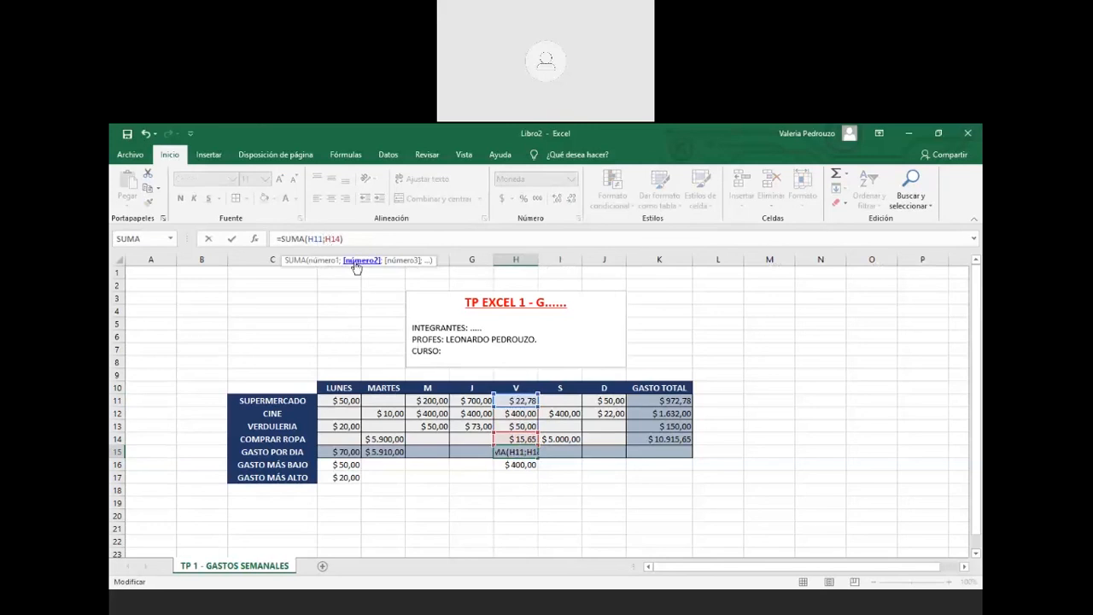
type(";")
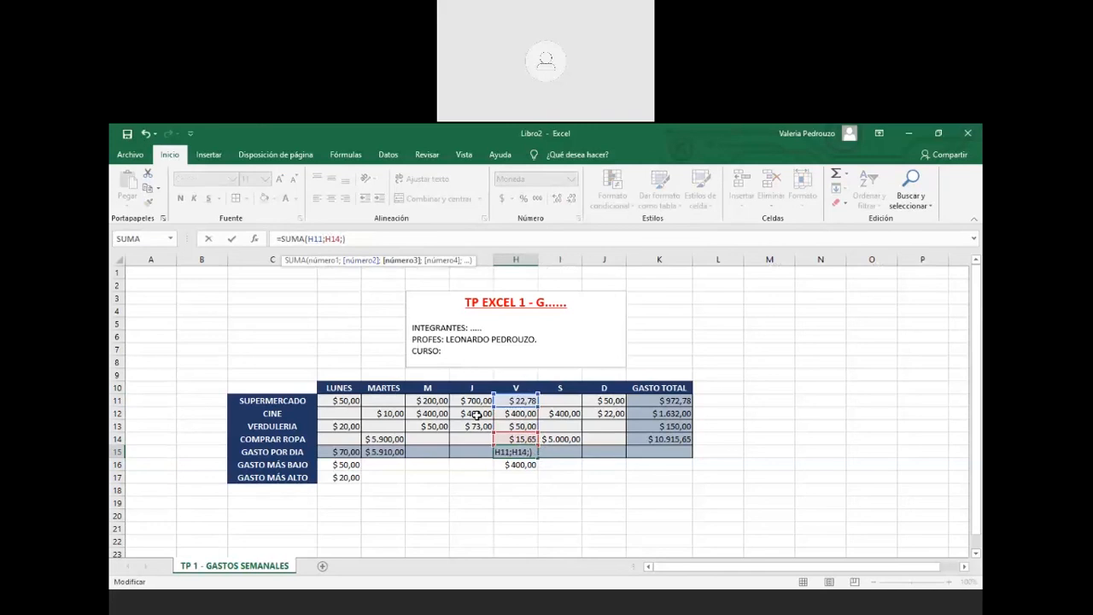
type("J")
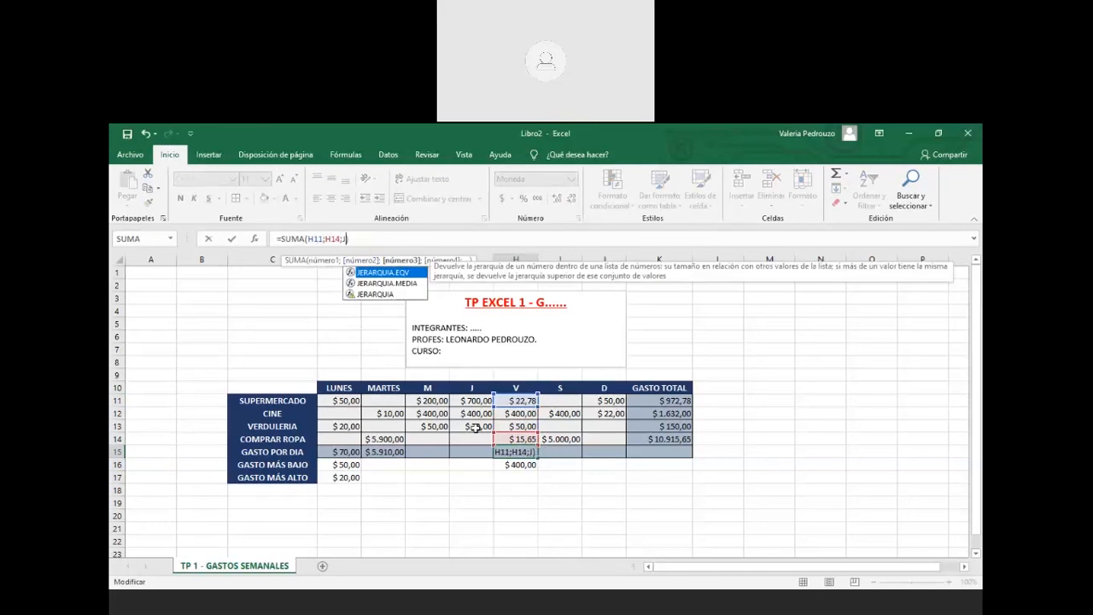
type("12")
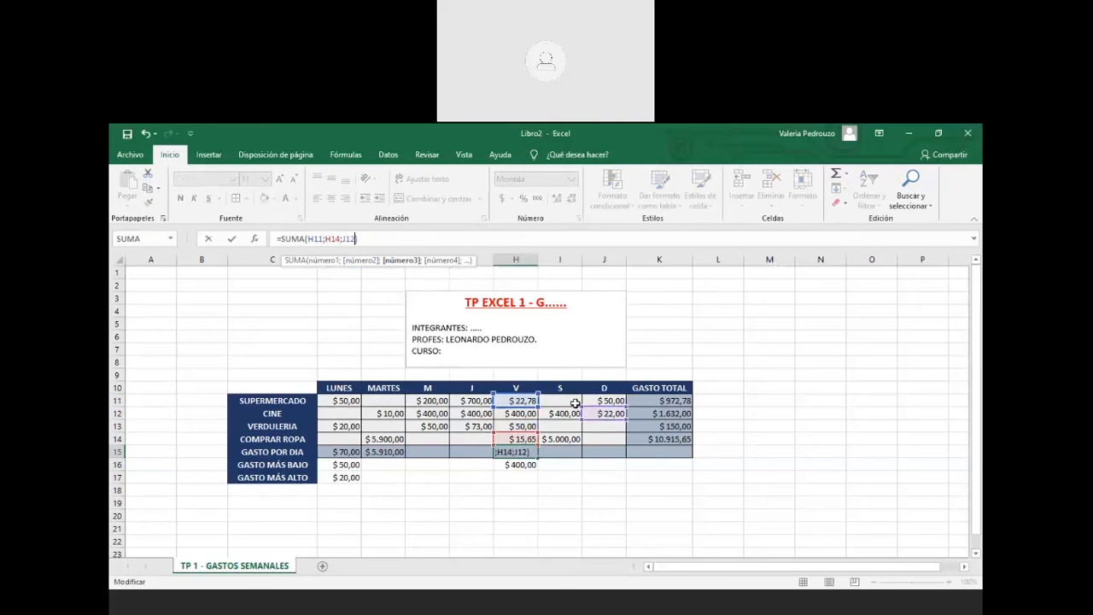
type(";")
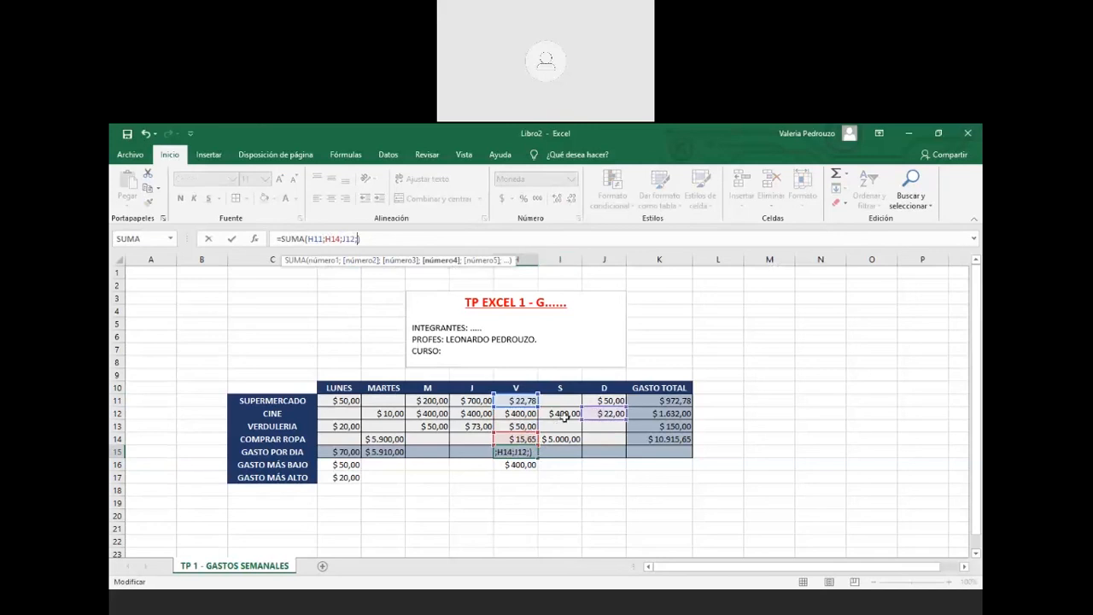
type("I")
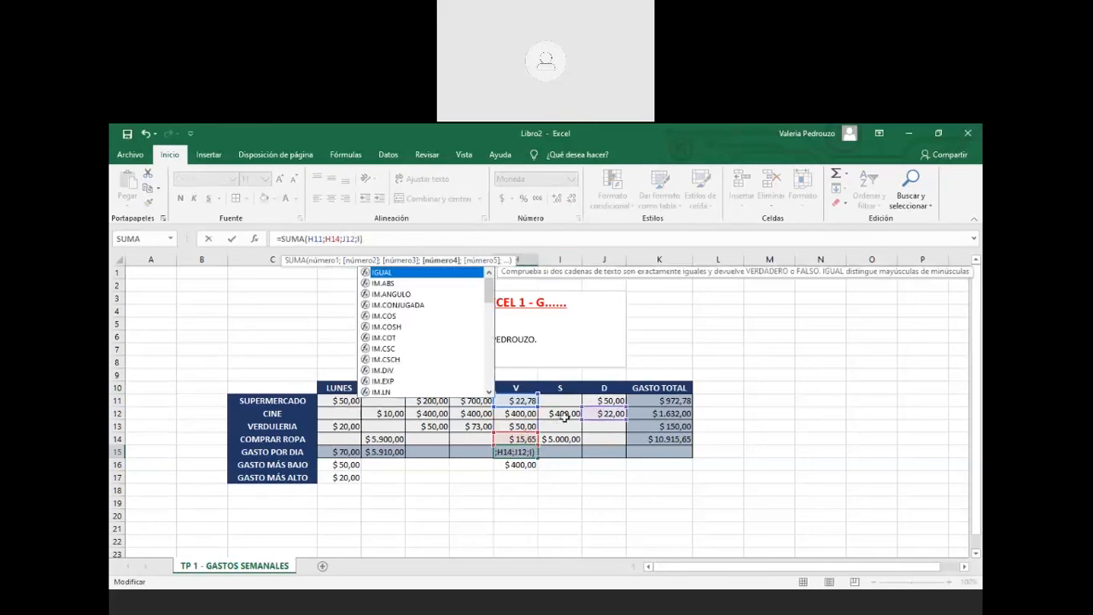
type("12")
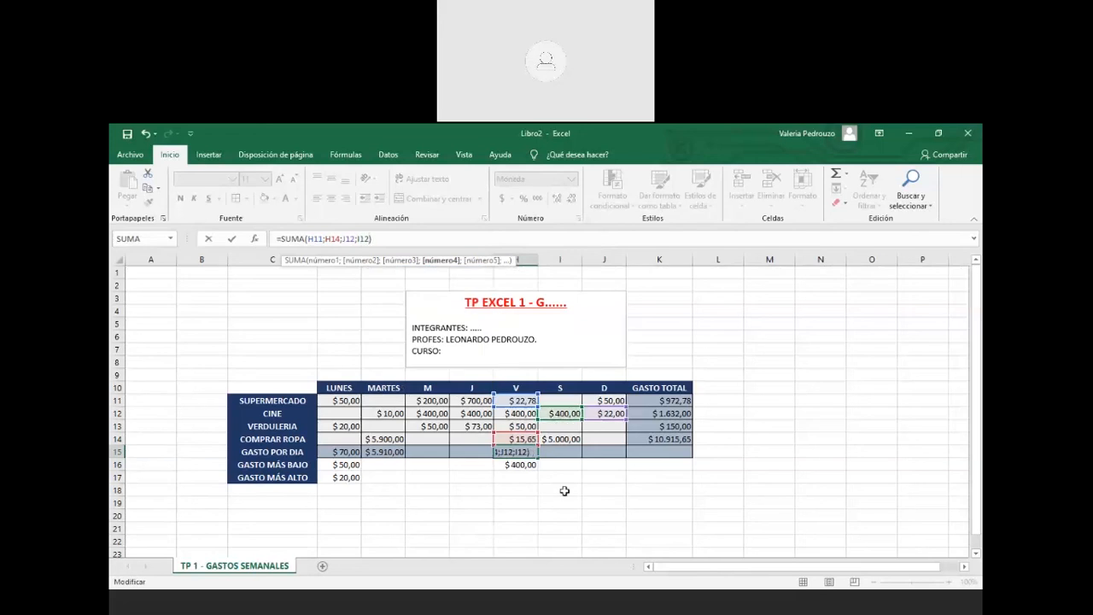
key("Escape")
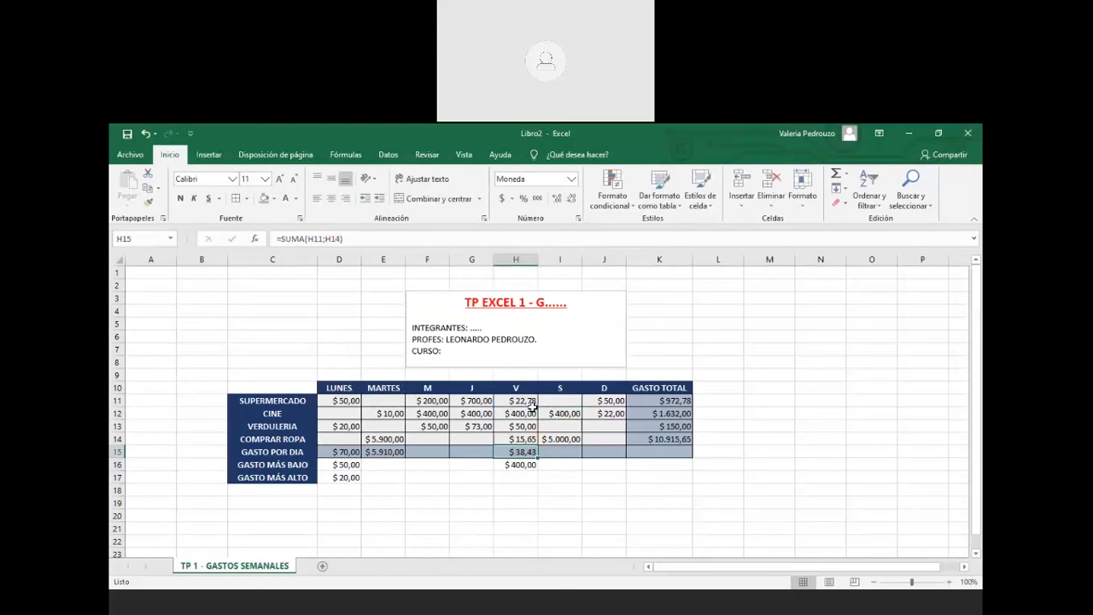
left_click(327, 238)
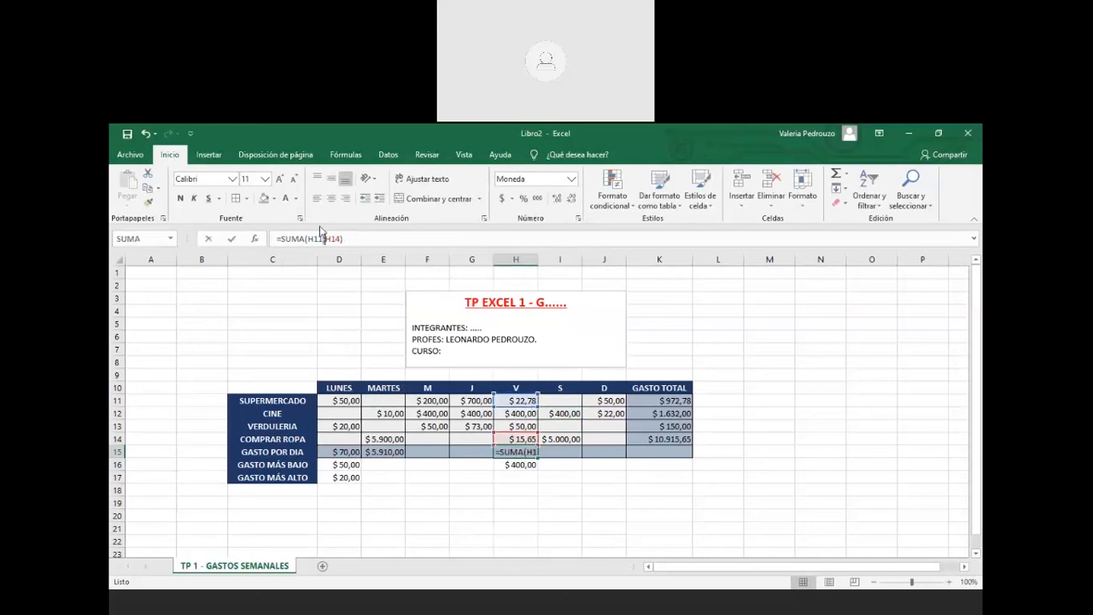
key("BackSpace")
type(":")
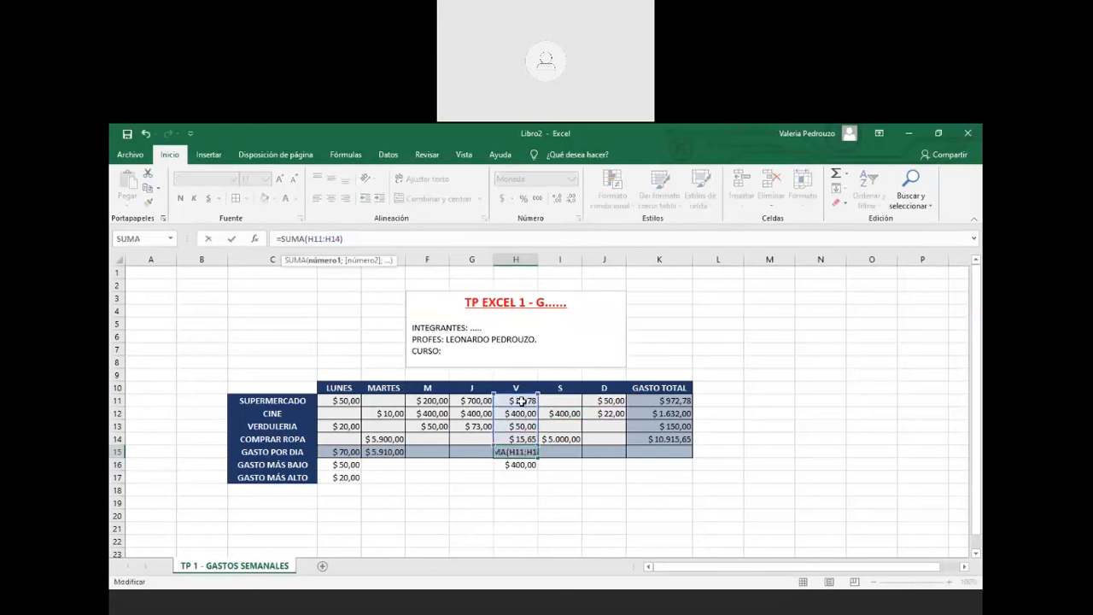
left_click(521, 400)
left_click(527, 439)
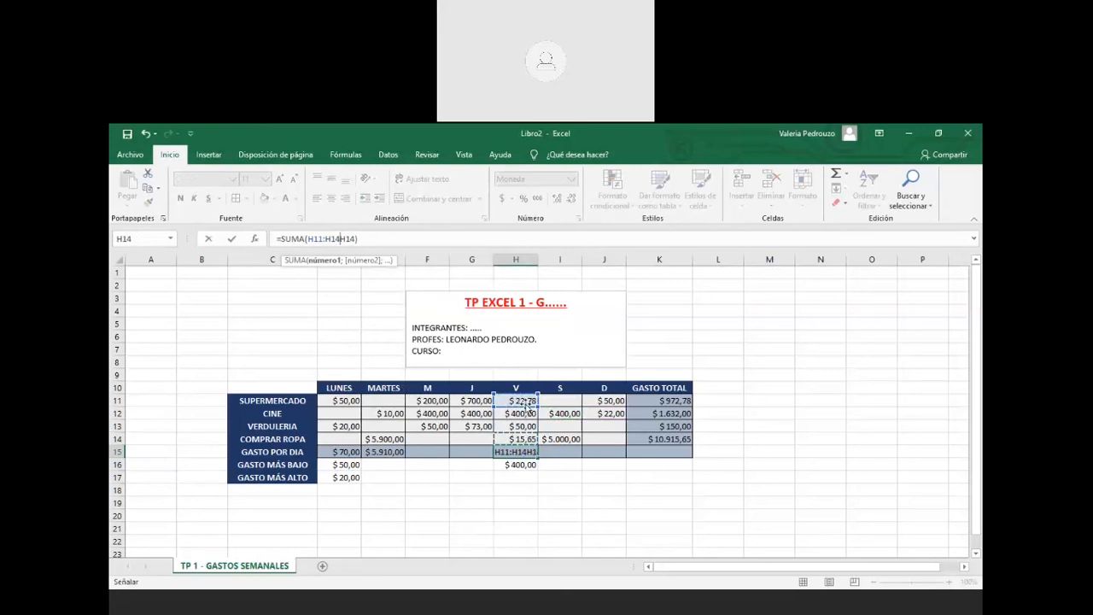
left_click(527, 402)
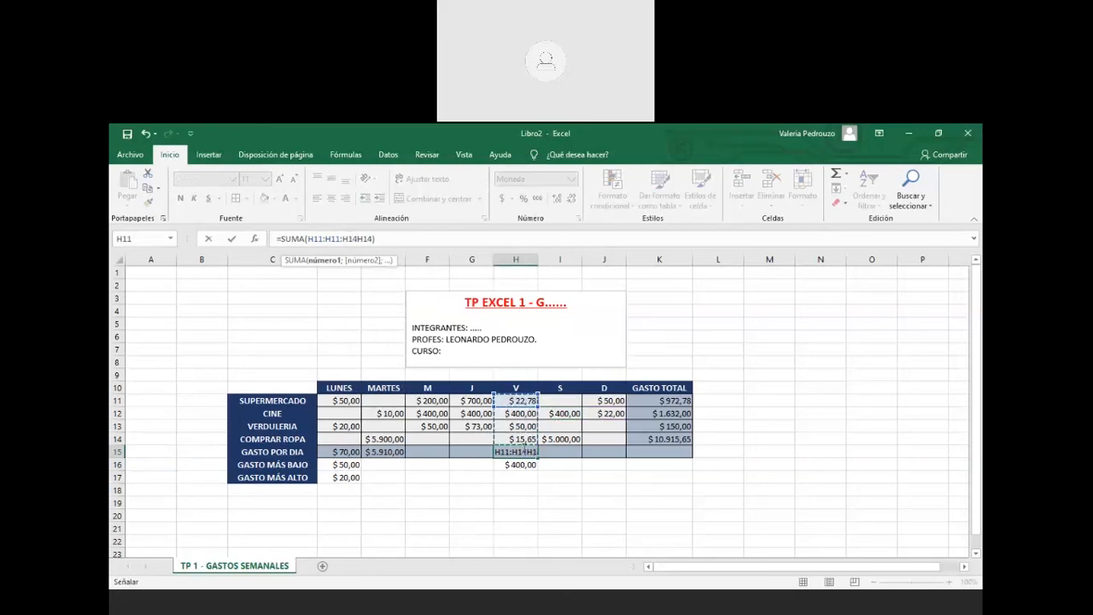
key("Escape")
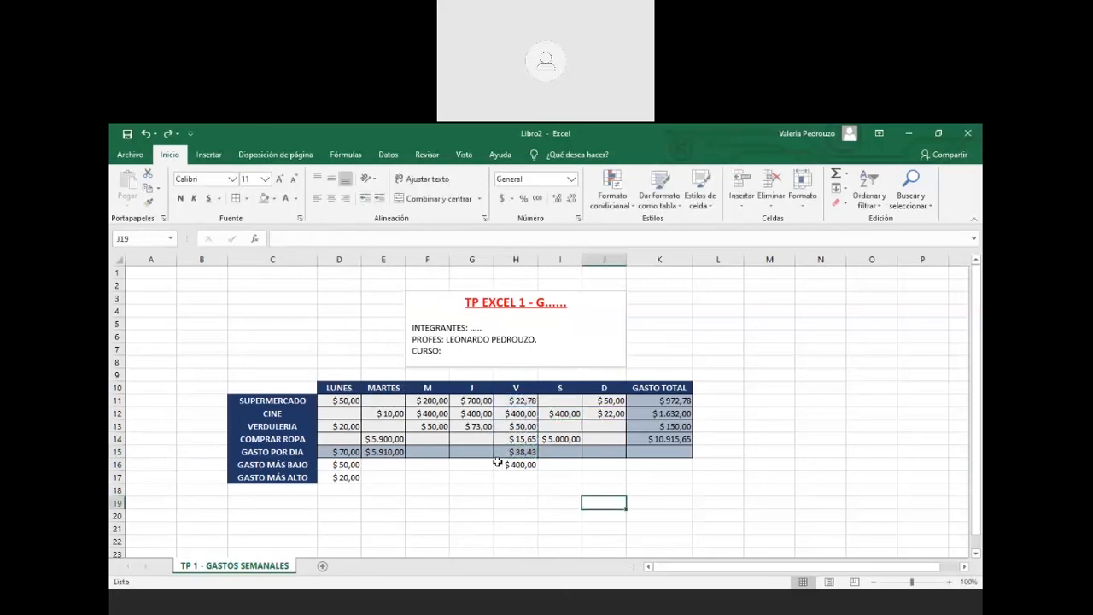
left_click(519, 401)
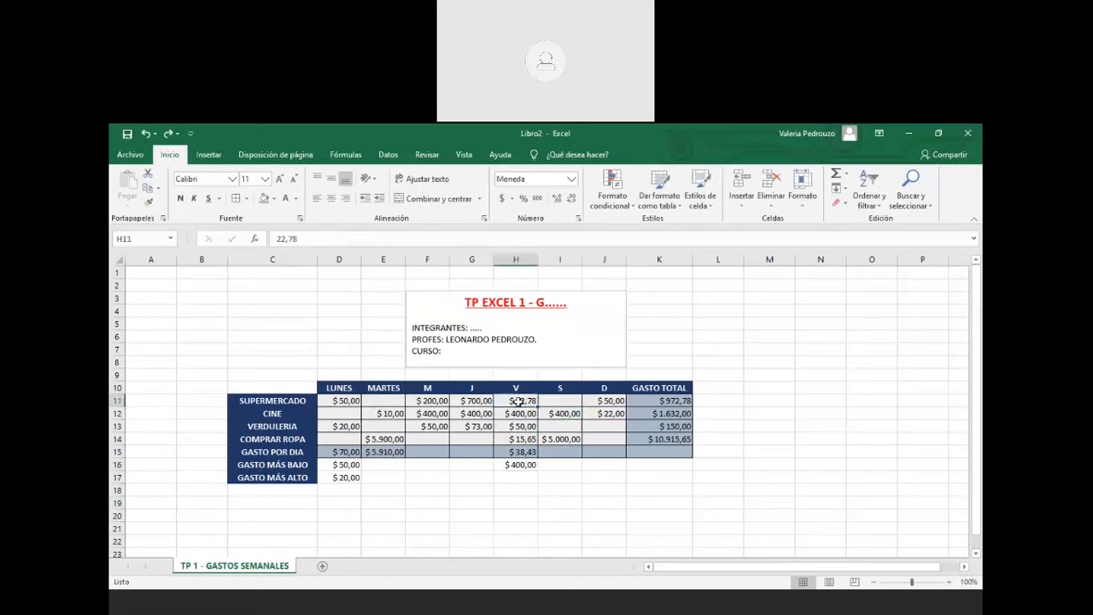
left_click(520, 465)
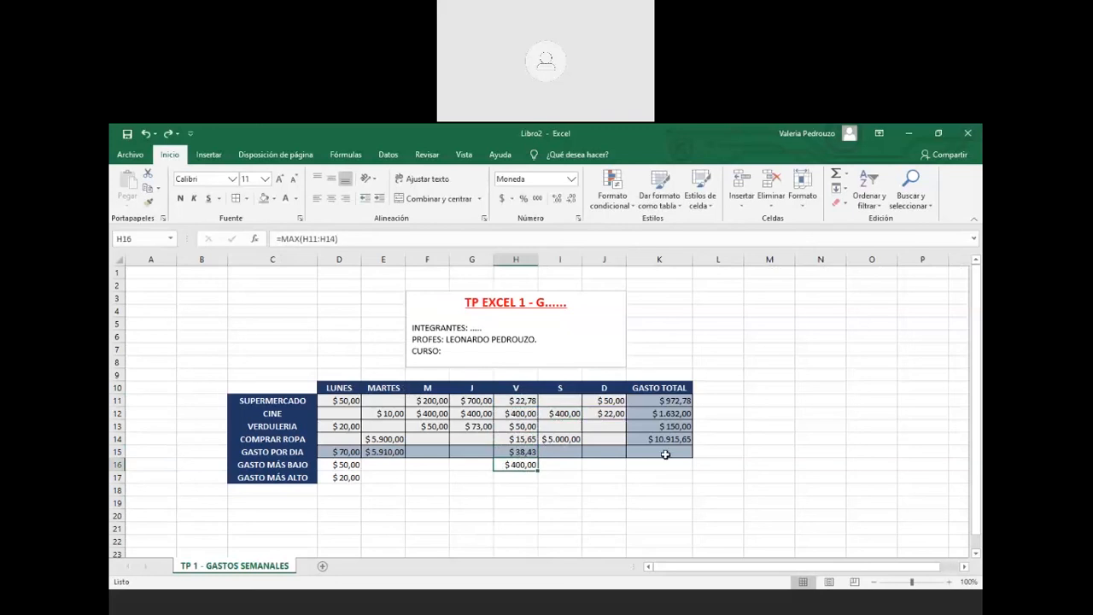
left_click_drag(407, 451, 610, 447)
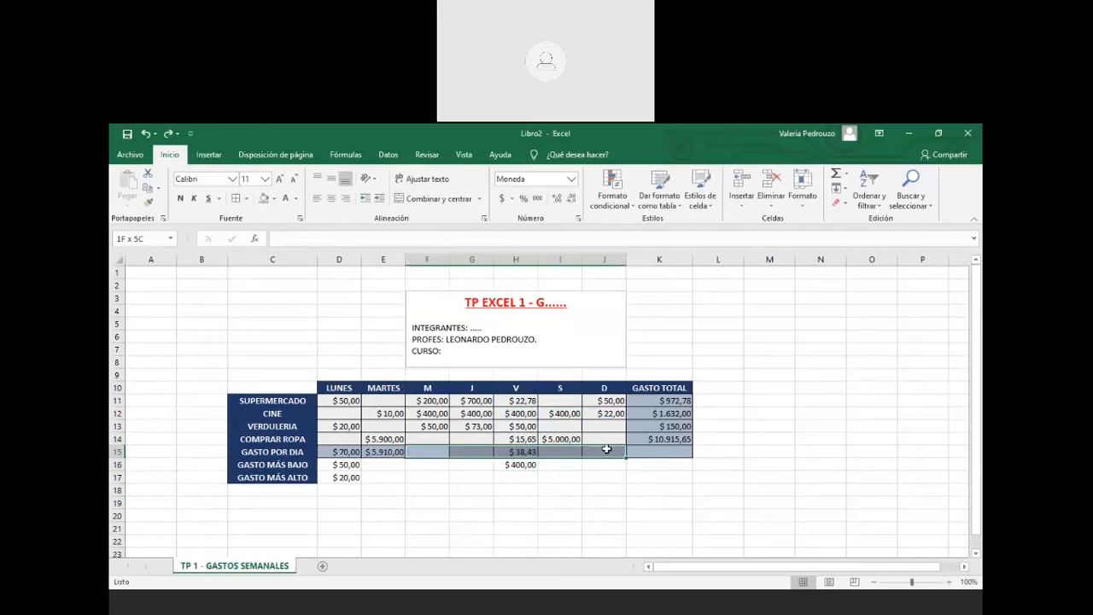
left_click_drag(650, 402, 658, 451)
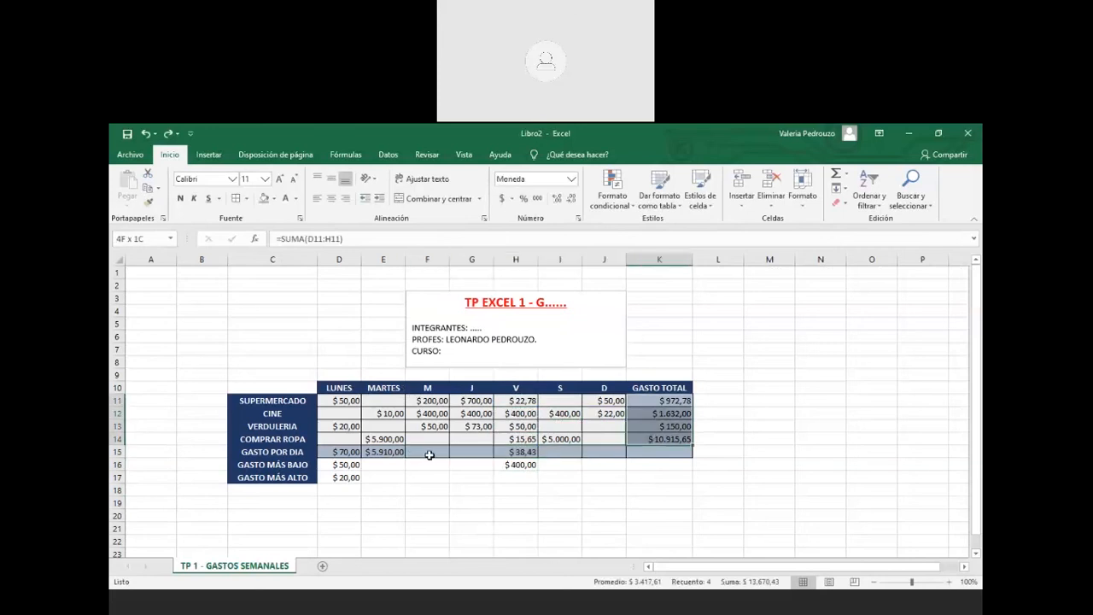
left_click_drag(429, 452, 598, 447)
left_click(659, 452)
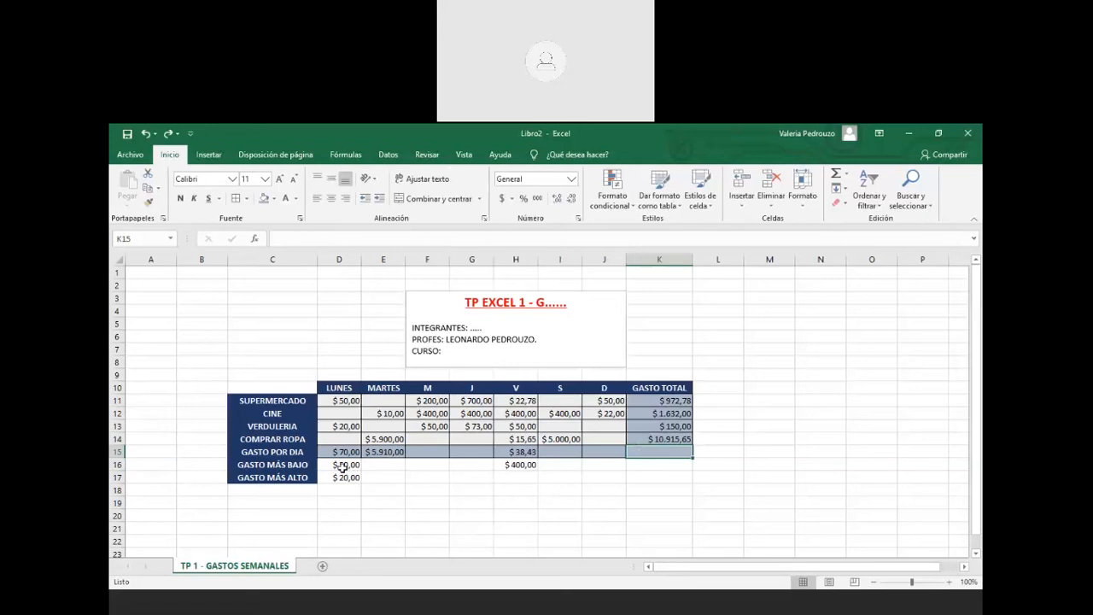
left_click(306, 491)
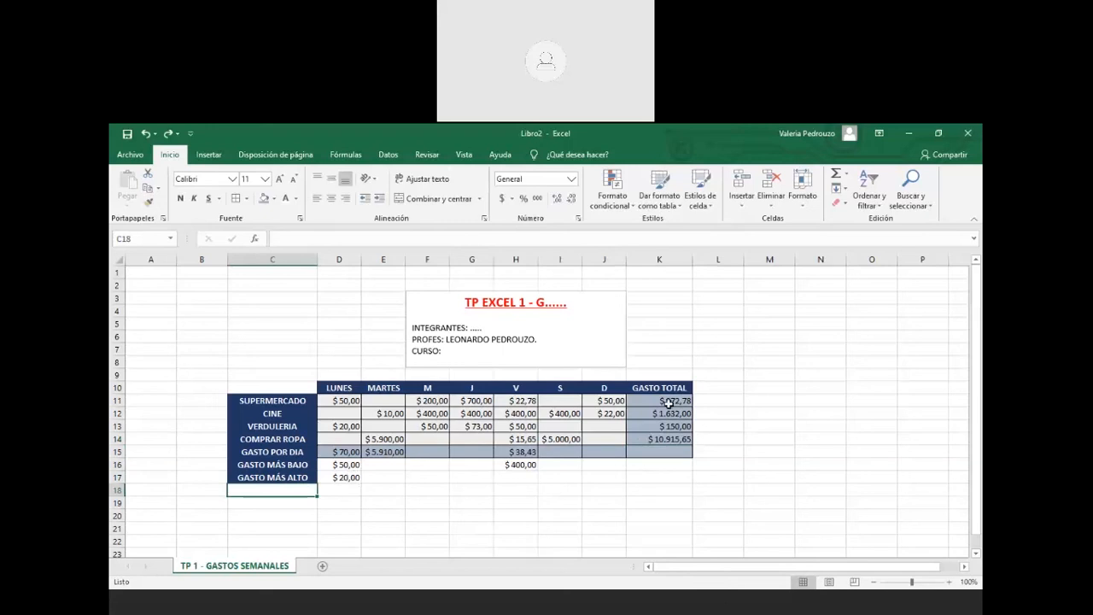
left_click_drag(669, 401, 671, 451)
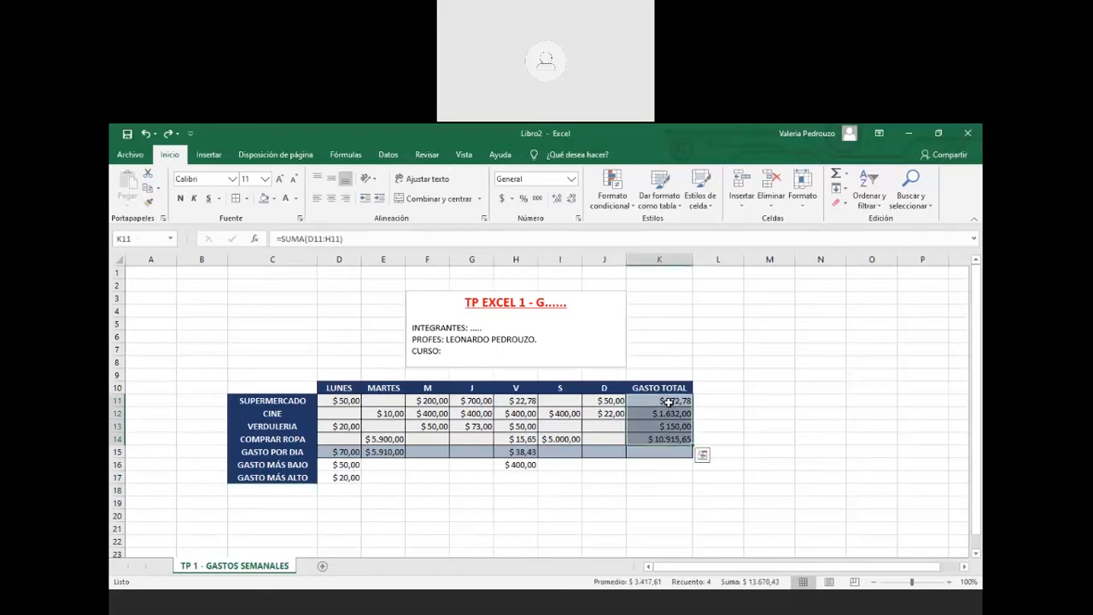
left_click(661, 490)
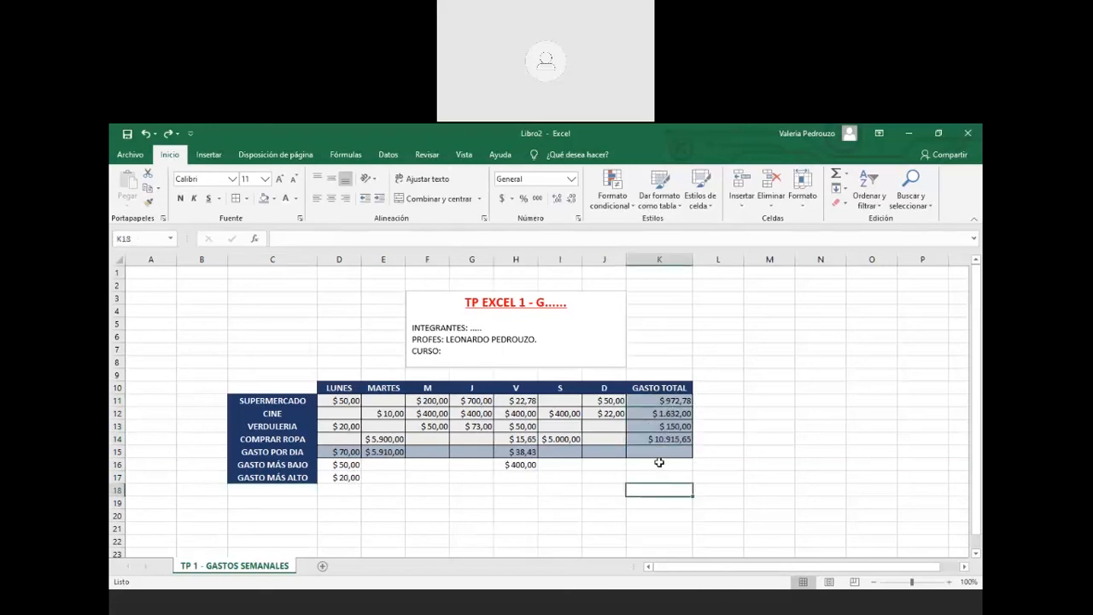
Cancel the AutoSum in K18 and enter the label GASTO TOTAL DE LA SEMANA in J18
left_click(846, 177)
left_click(864, 189)
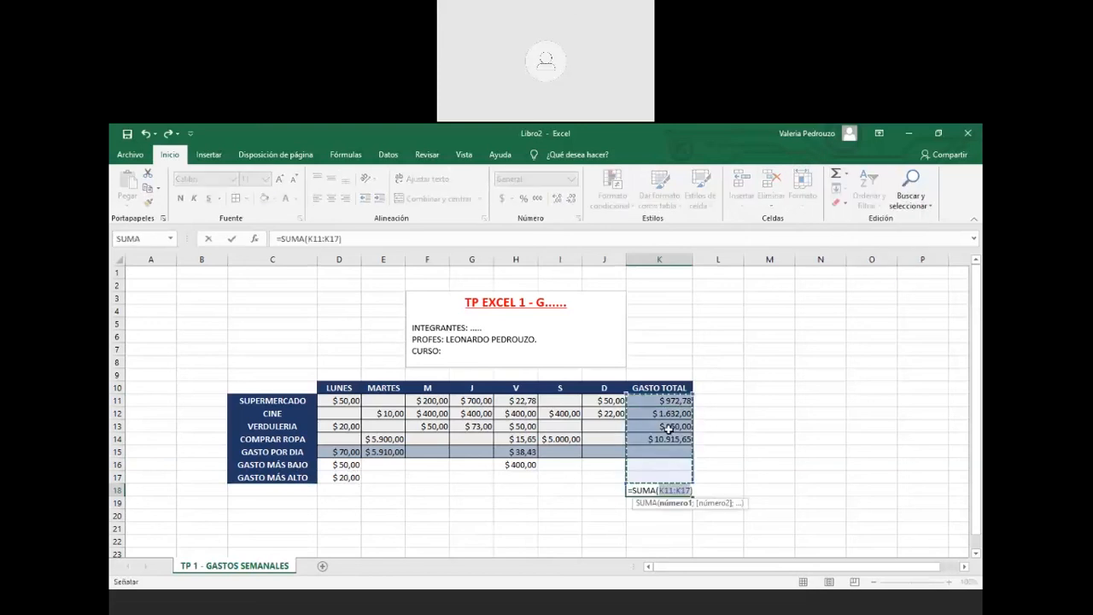
key("Escape")
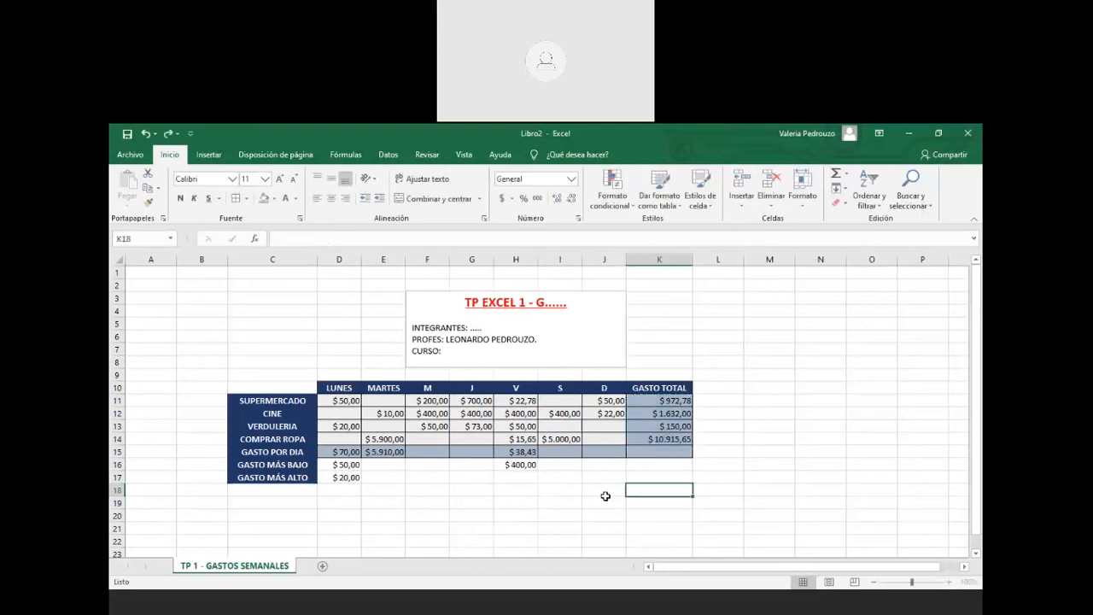
left_click(603, 490)
type("GASTO TOTAL")
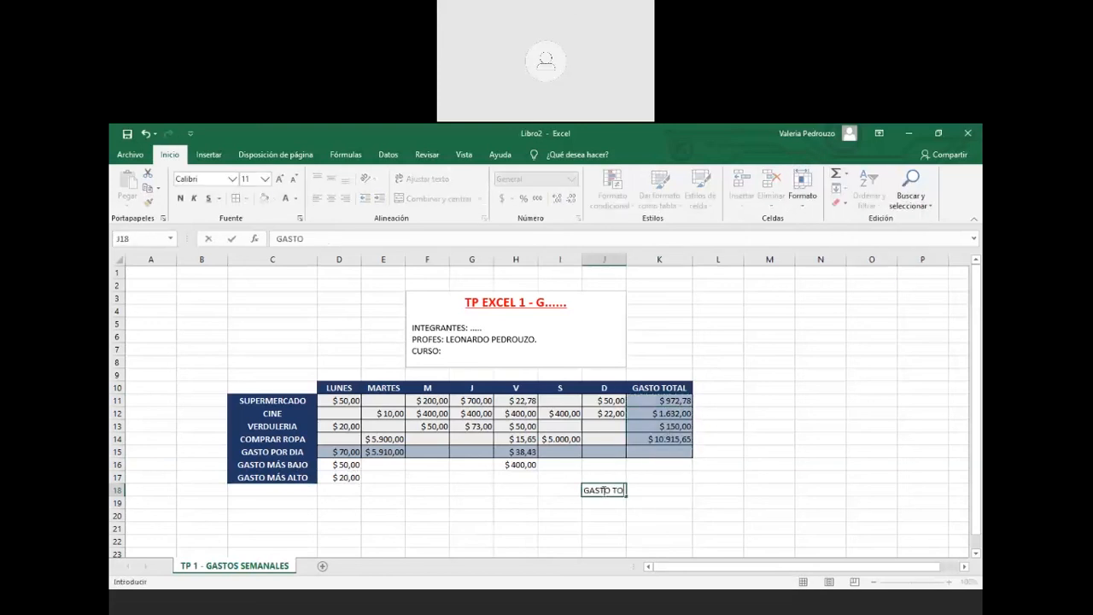
key("BackSpace")
type("DE")
key("BackSpace")
key("BackSpace")
type("DE LA SEMANA")
key("Return")
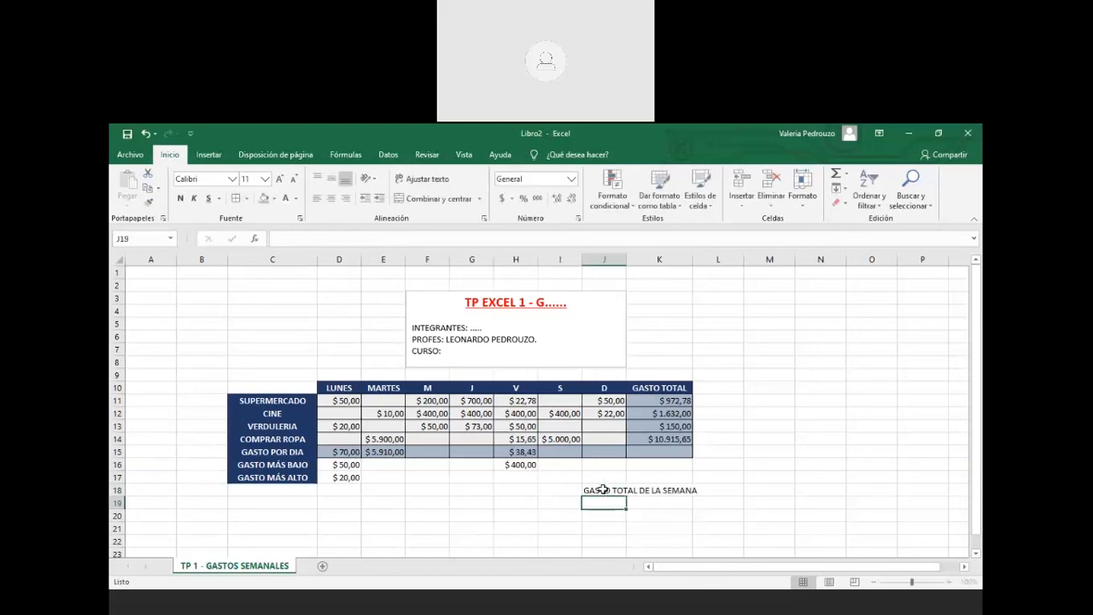
Copy the GASTO TOTAL header's formatting from K10 onto the J18 label
left_click_drag(603, 490, 658, 491)
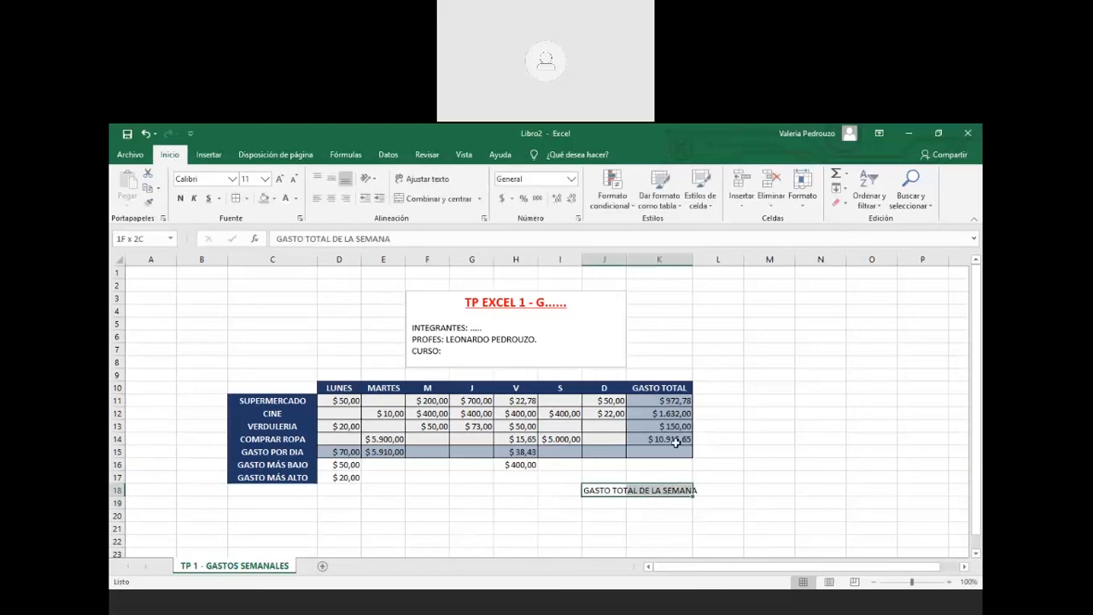
left_click(659, 388)
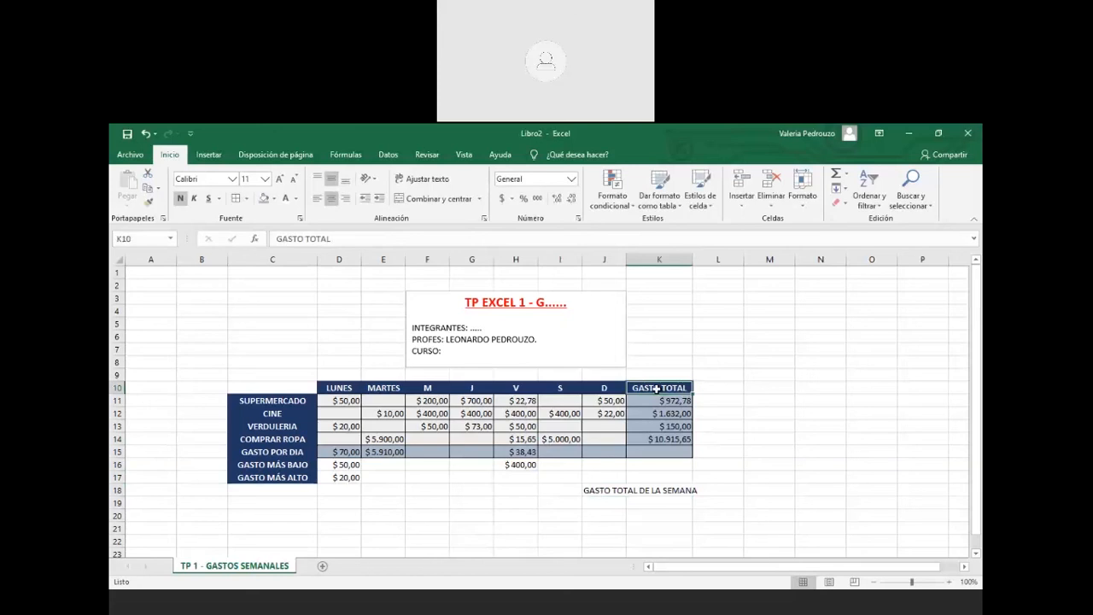
left_click(149, 202)
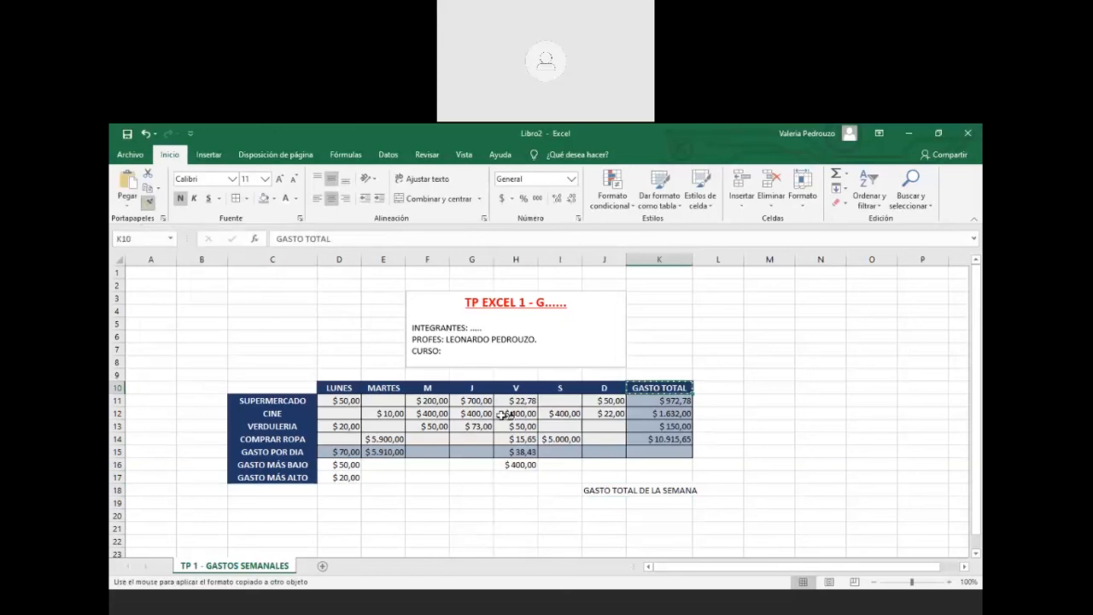
left_click(605, 490)
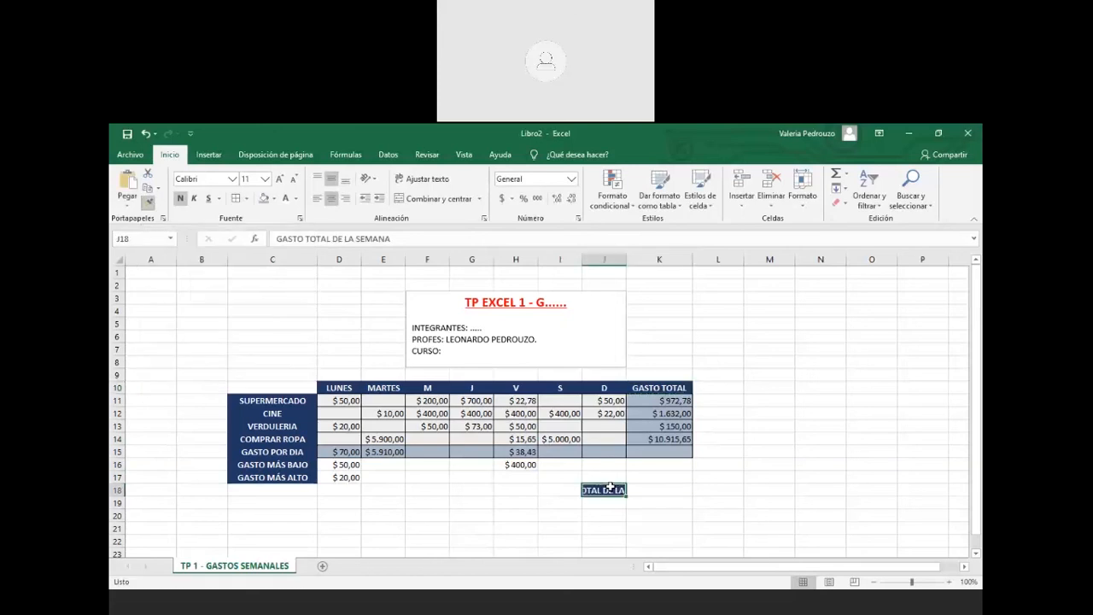
Try widening column J to fit the label, then undo the change
left_click(608, 552)
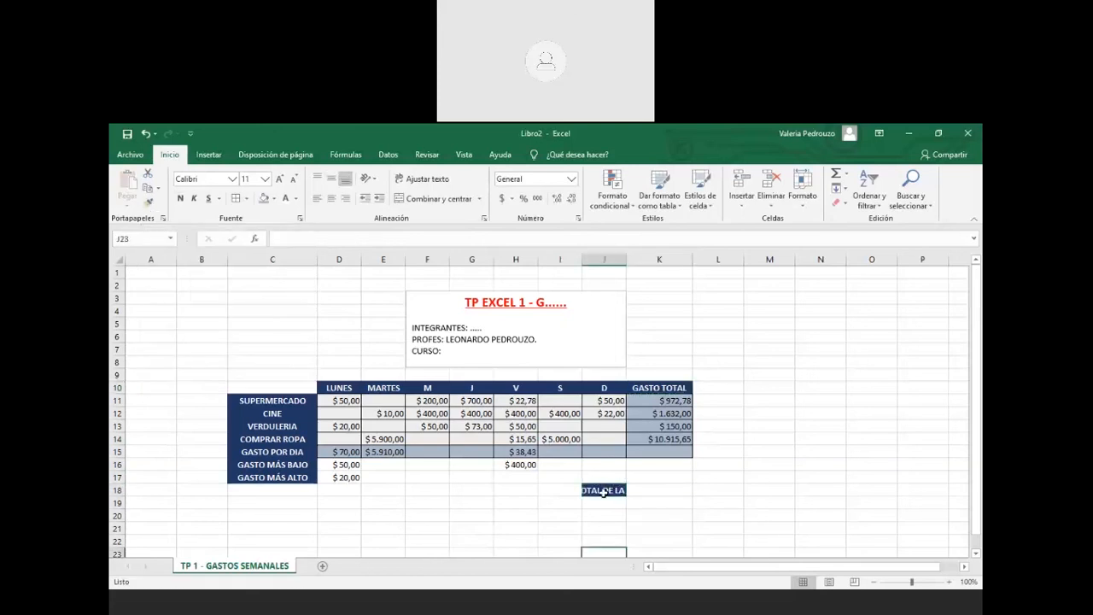
left_click(604, 491)
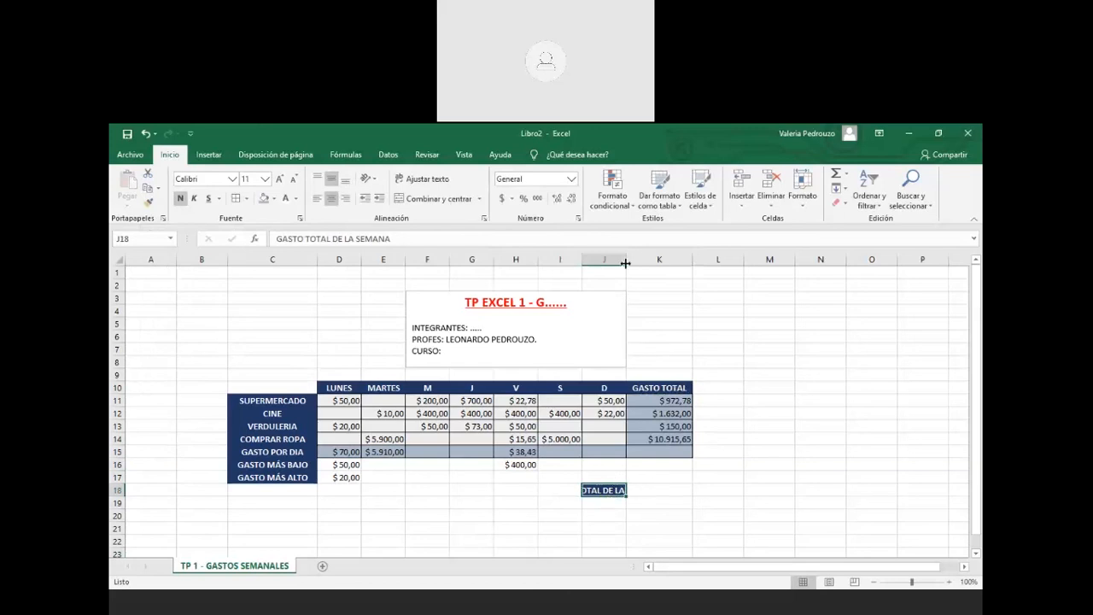
left_click_drag(626, 263, 690, 260)
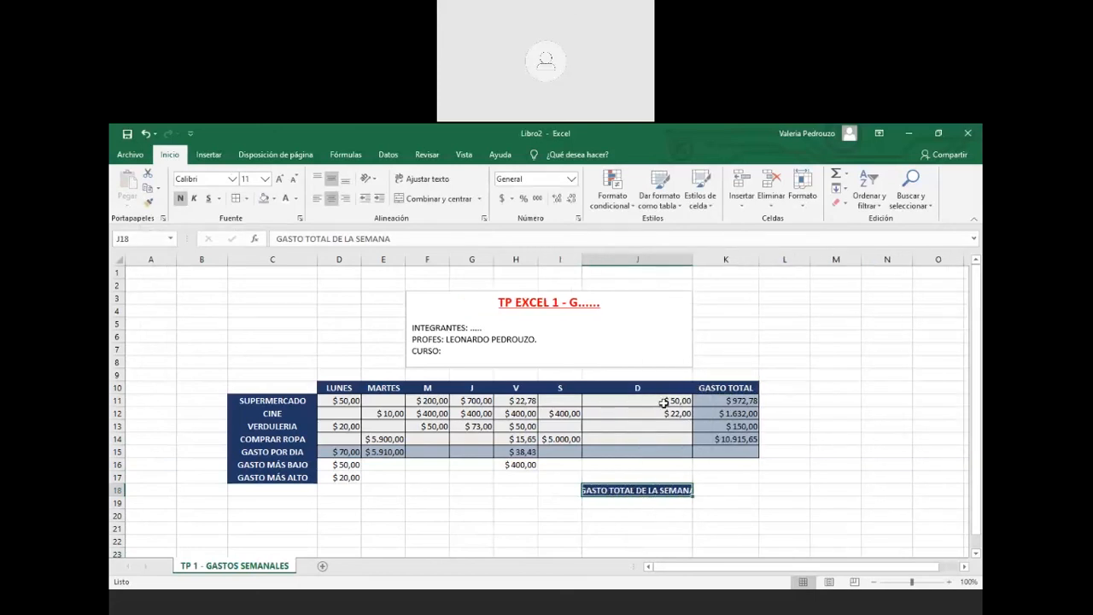
left_click_drag(665, 388, 675, 451)
key("ctrl+z")
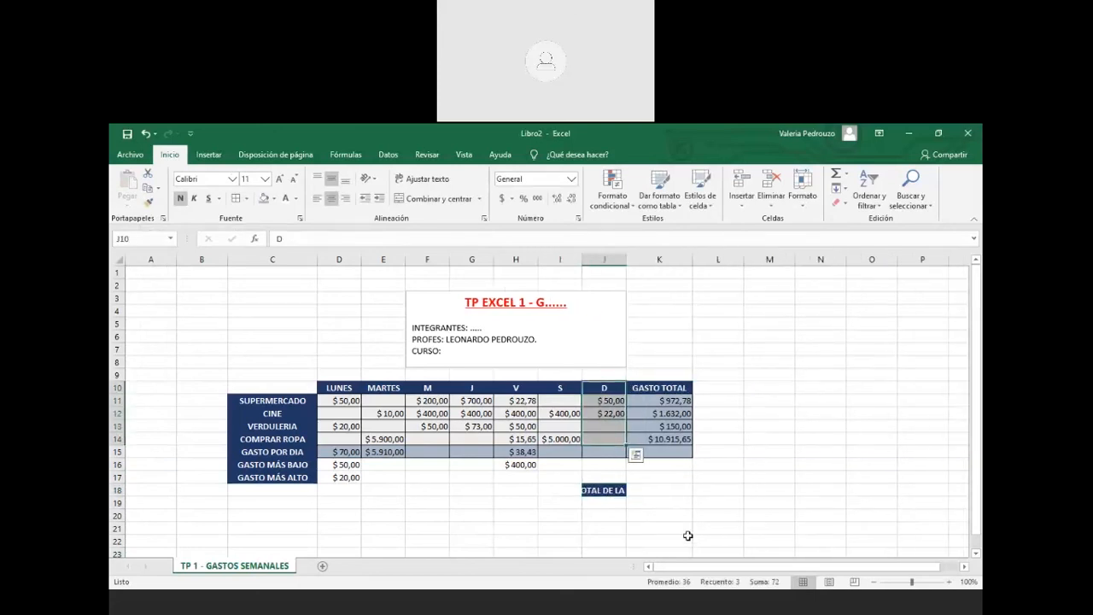
left_click(688, 536)
Merge and centre the label across J18:L18, and merge J19:L19 below it
left_click(617, 491)
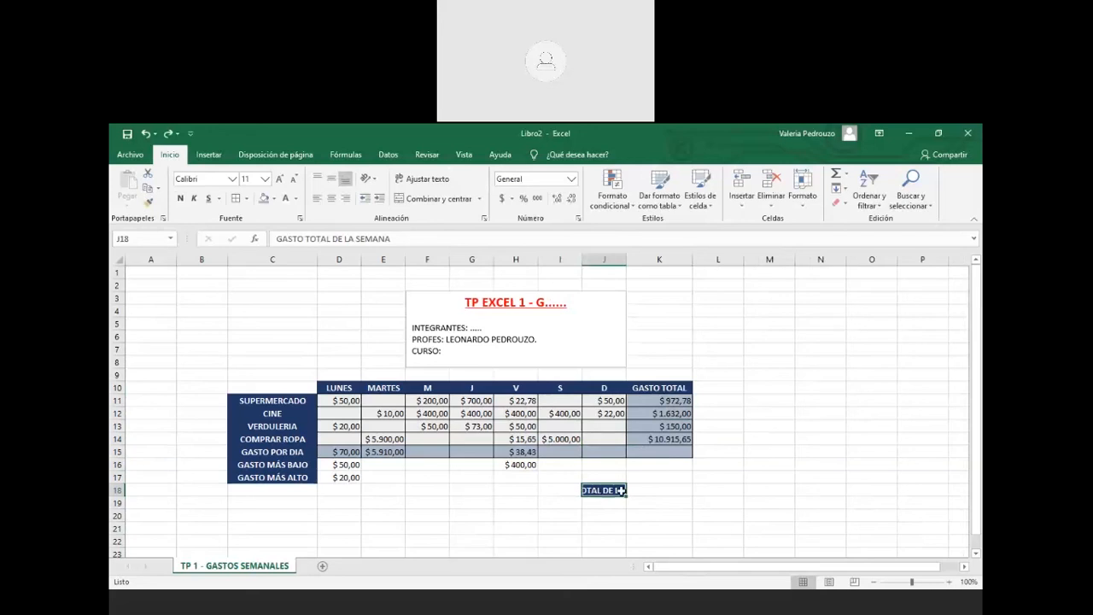
left_click_drag(621, 490, 673, 490)
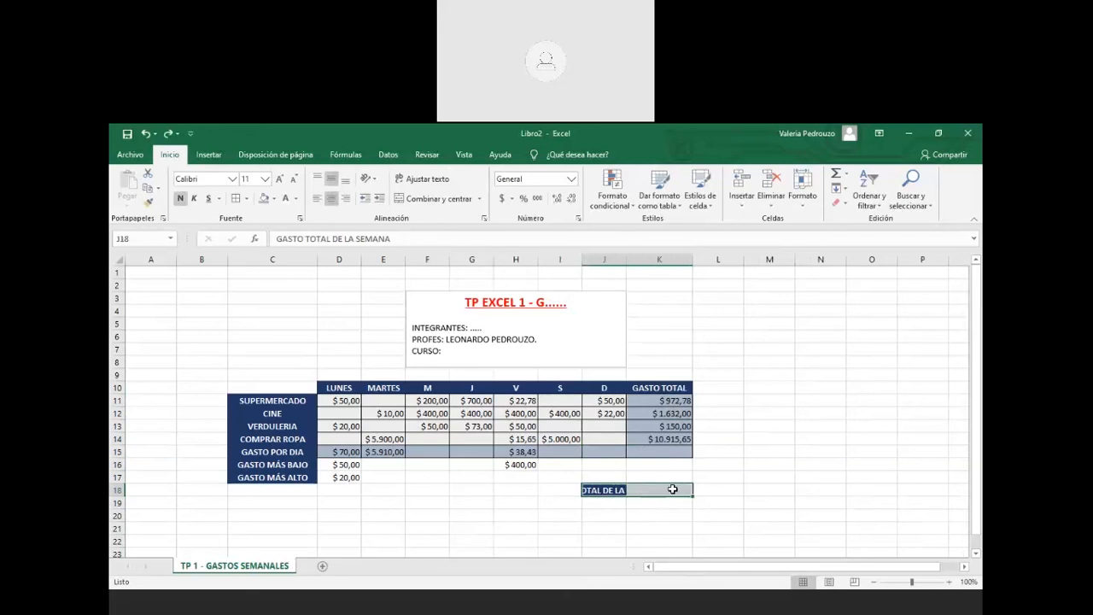
left_click(416, 201)
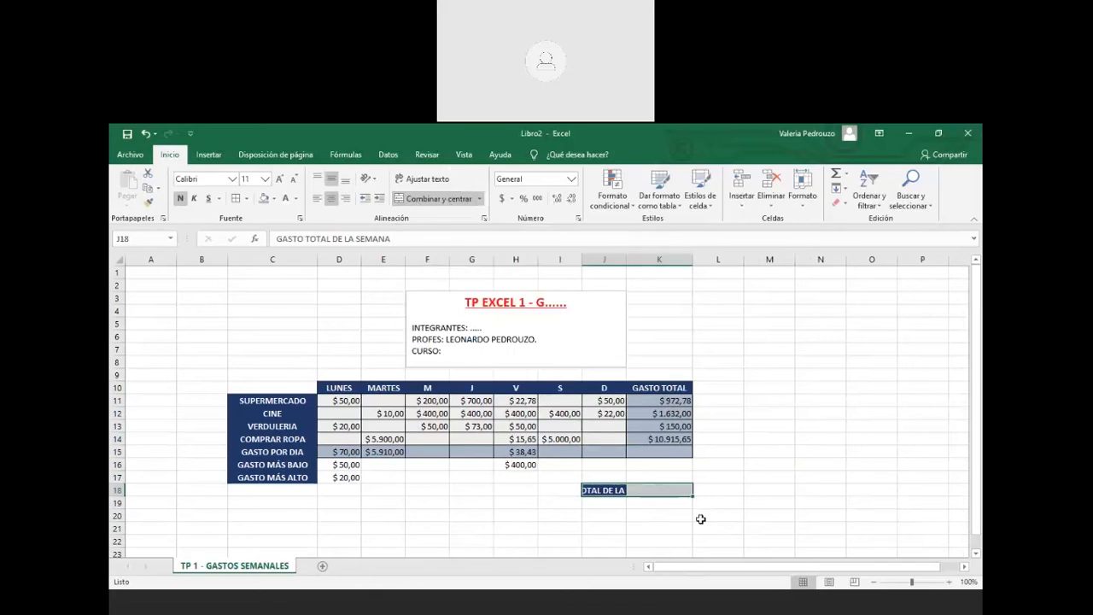
left_click(700, 518)
left_click_drag(656, 488, 715, 489)
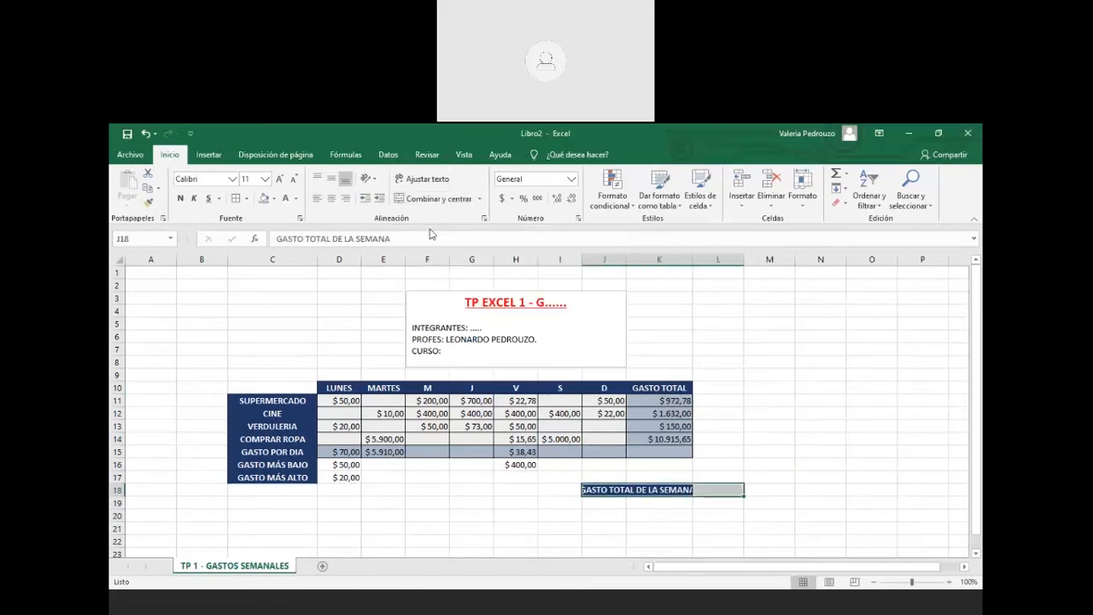
left_click(654, 551)
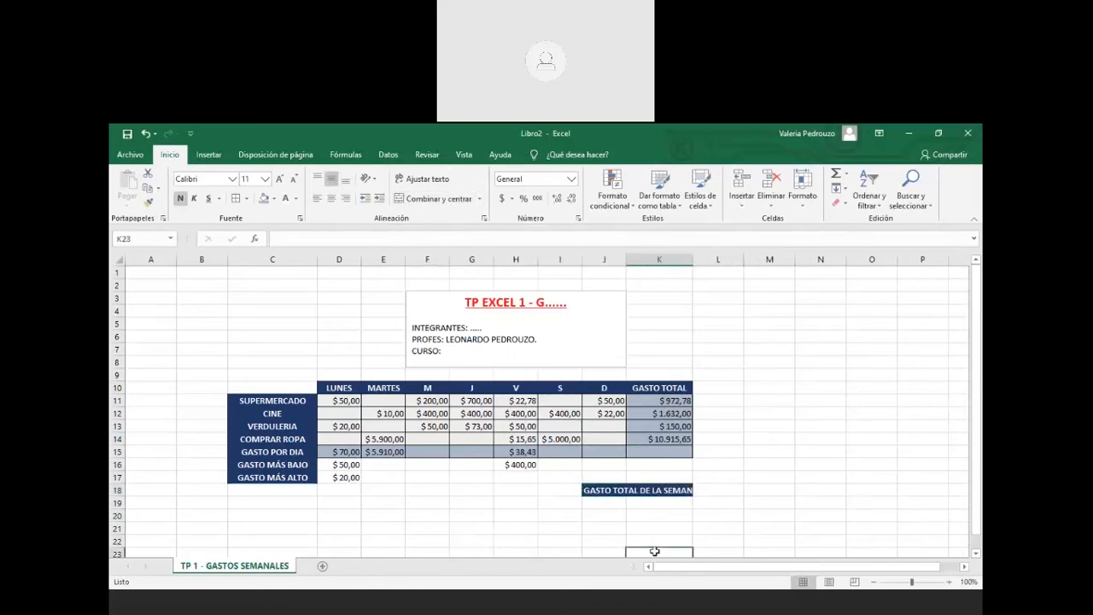
left_click(682, 388)
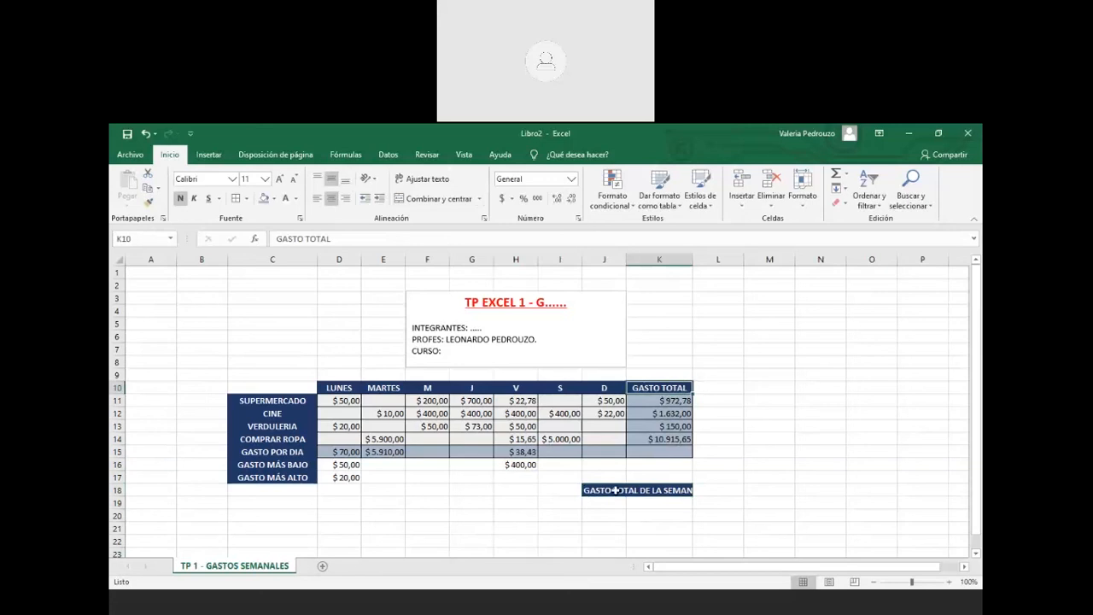
left_click_drag(615, 491, 721, 491)
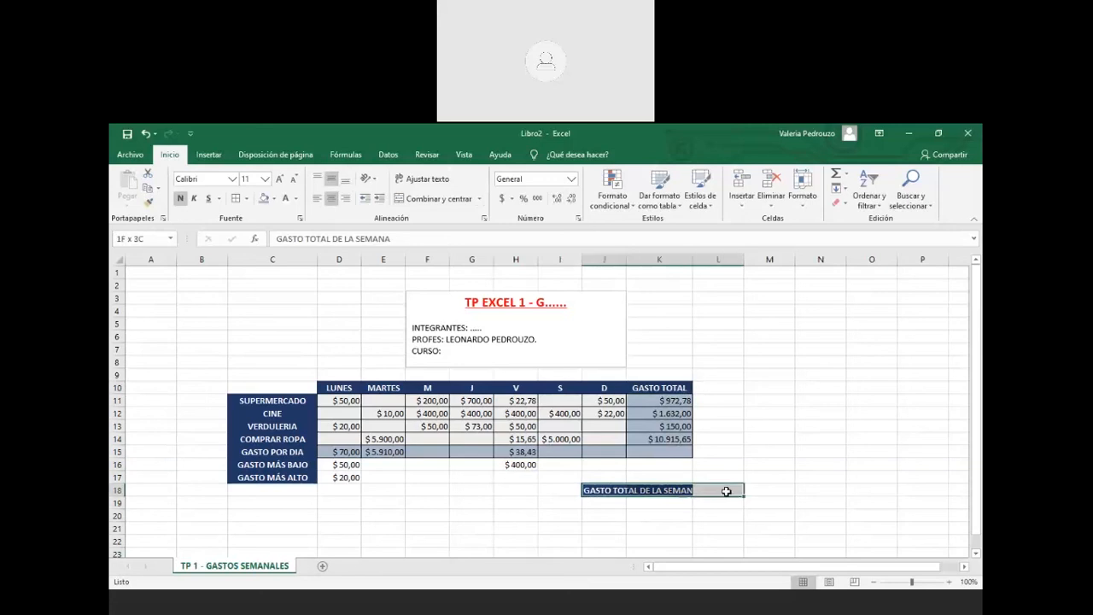
left_click(412, 199)
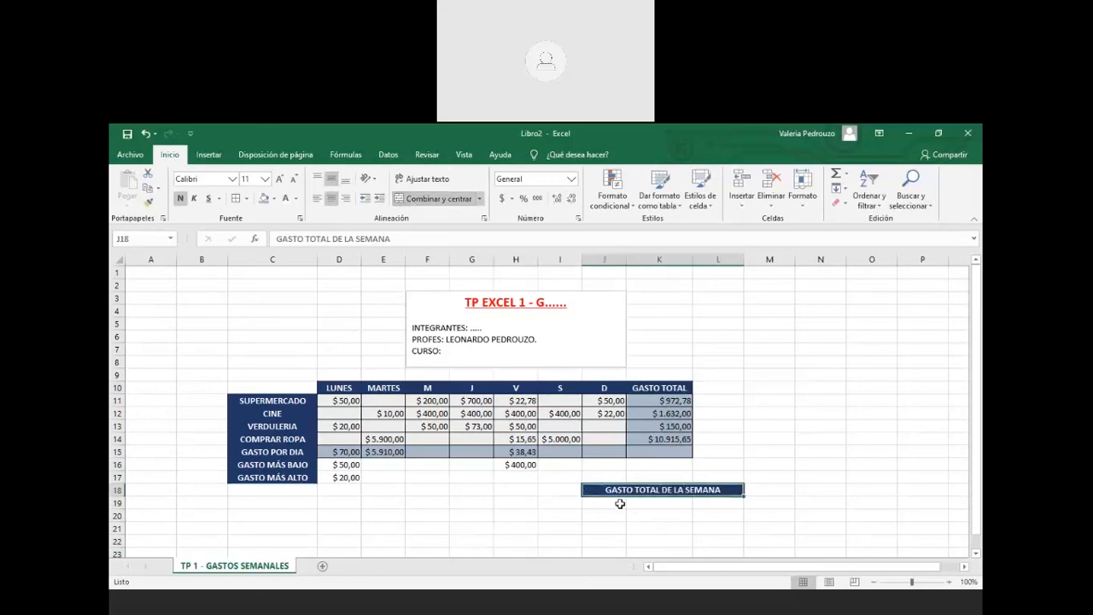
left_click_drag(620, 504, 719, 504)
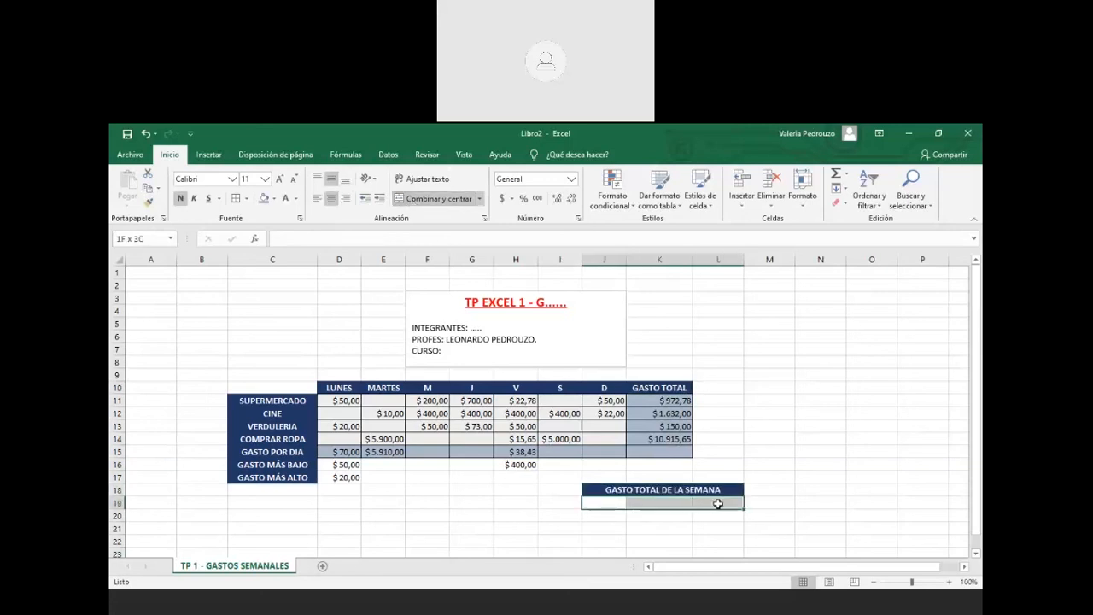
left_click(419, 200)
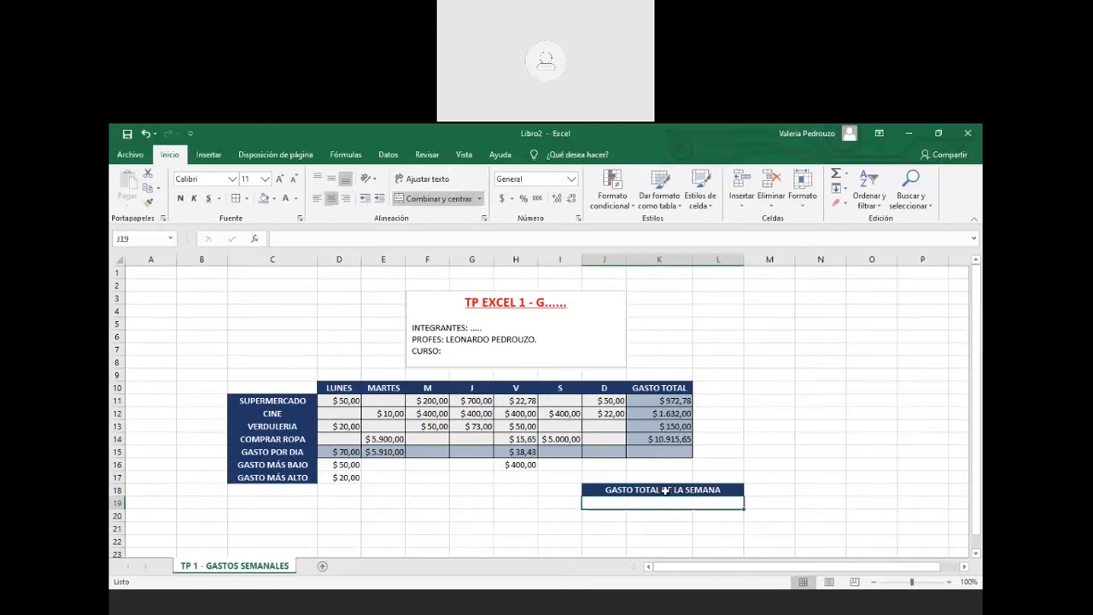
Enter =SUMA(K11:K14) in the merged J19 cell, giving $13.670,43, and review it
left_click(849, 175)
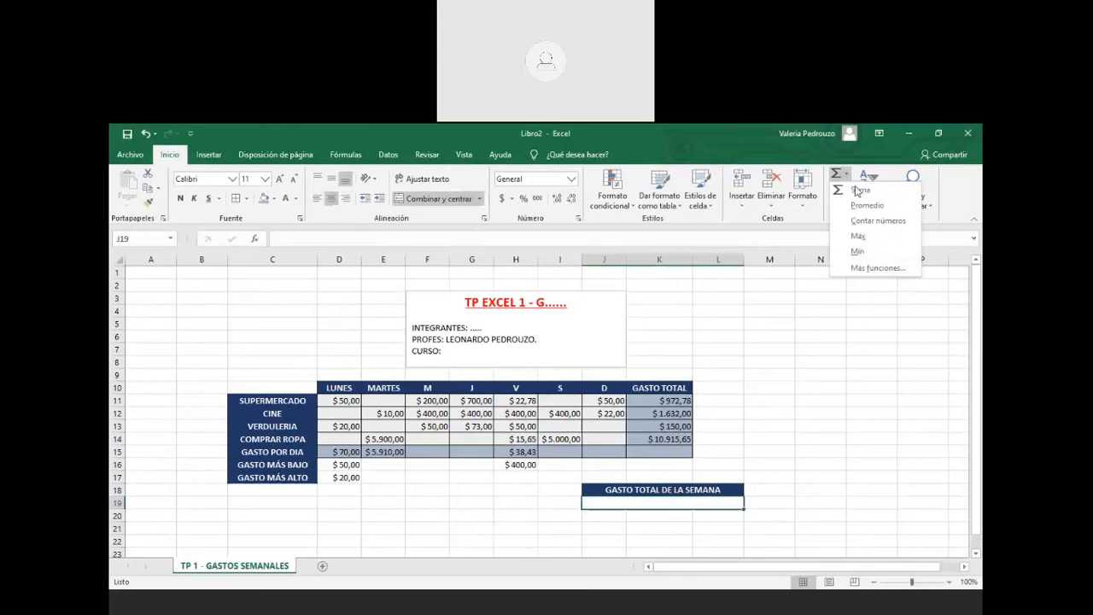
left_click(860, 190)
left_click_drag(665, 401, 672, 439)
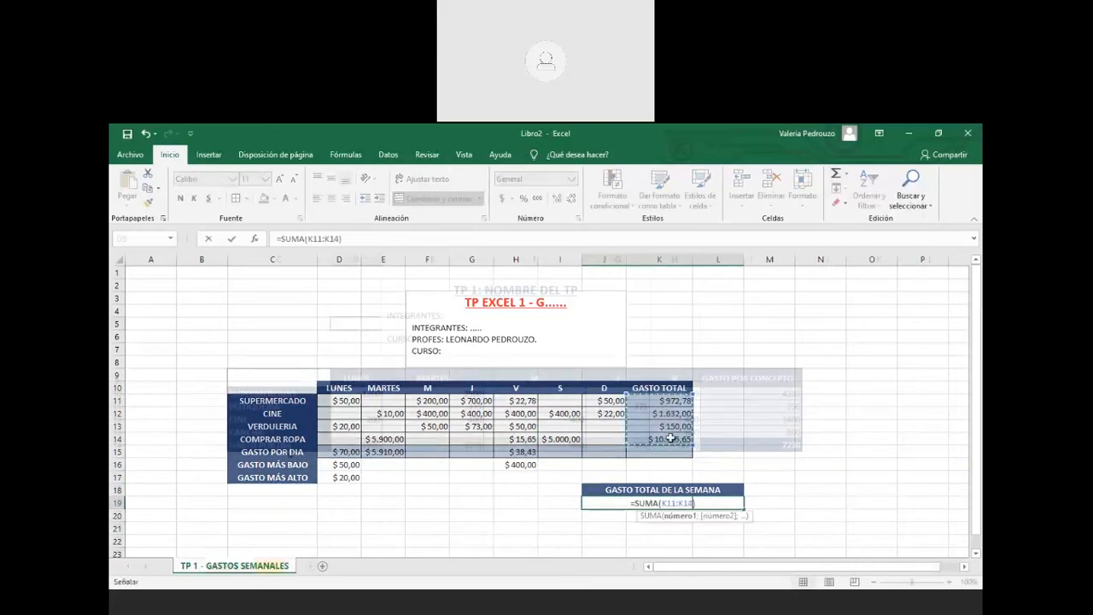
key("Return")
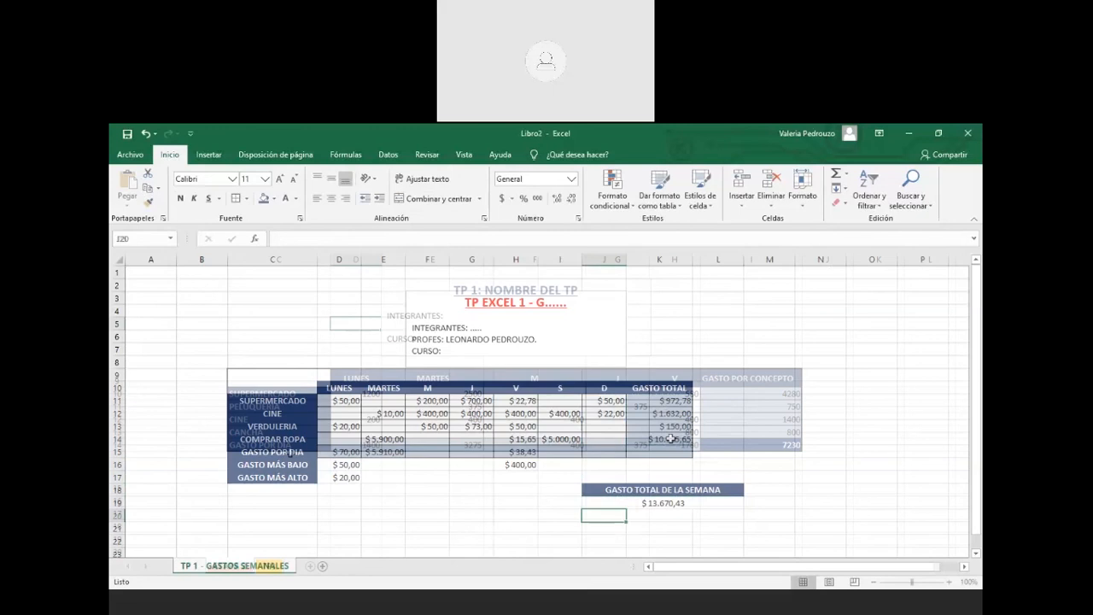
key("Up")
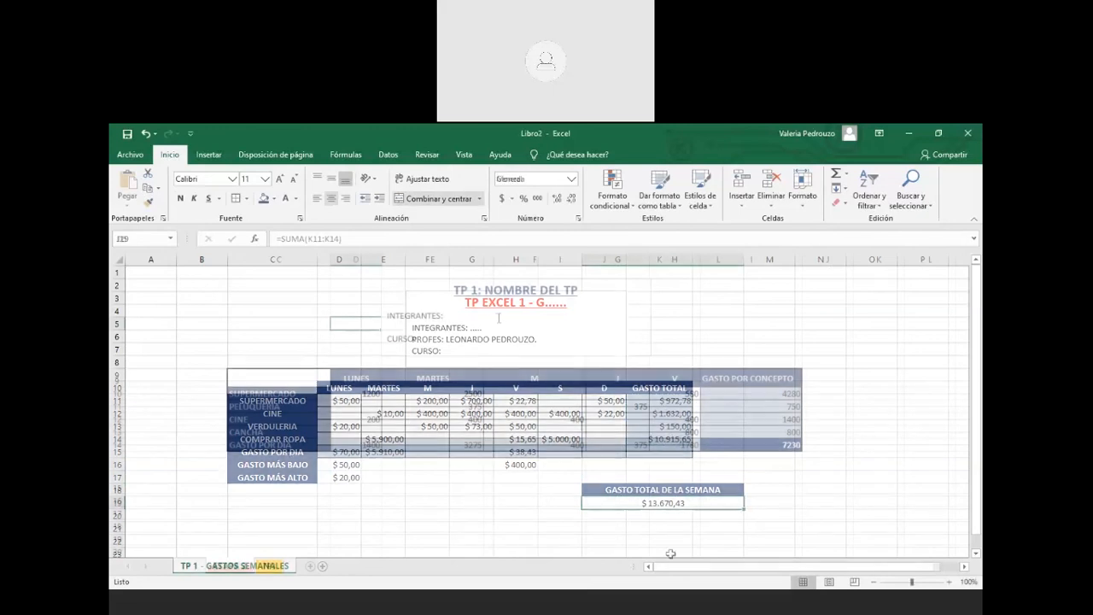
left_click(661, 537)
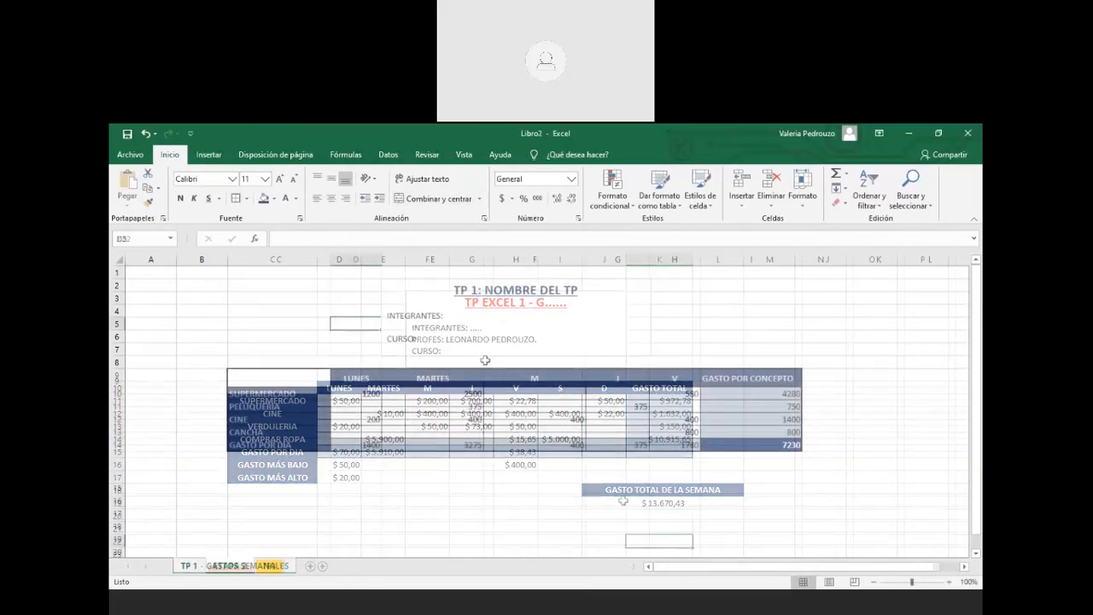
left_click_drag(626, 491, 687, 496)
Go to Archivo > Guardar como > Este PC to start saving Libro1
left_click_drag(687, 496, 700, 501)
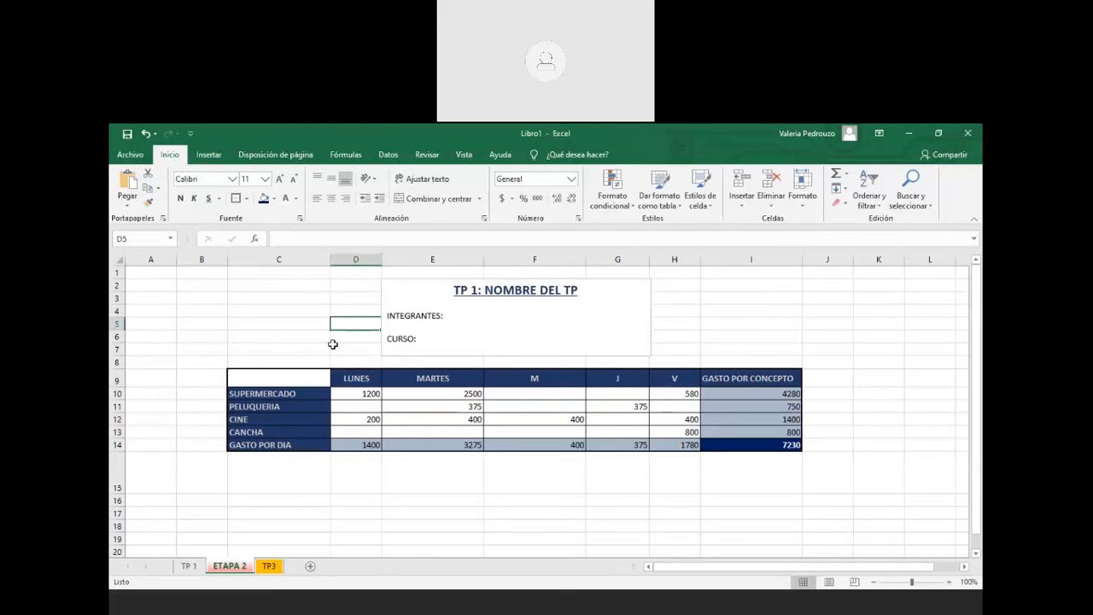
left_click(130, 155)
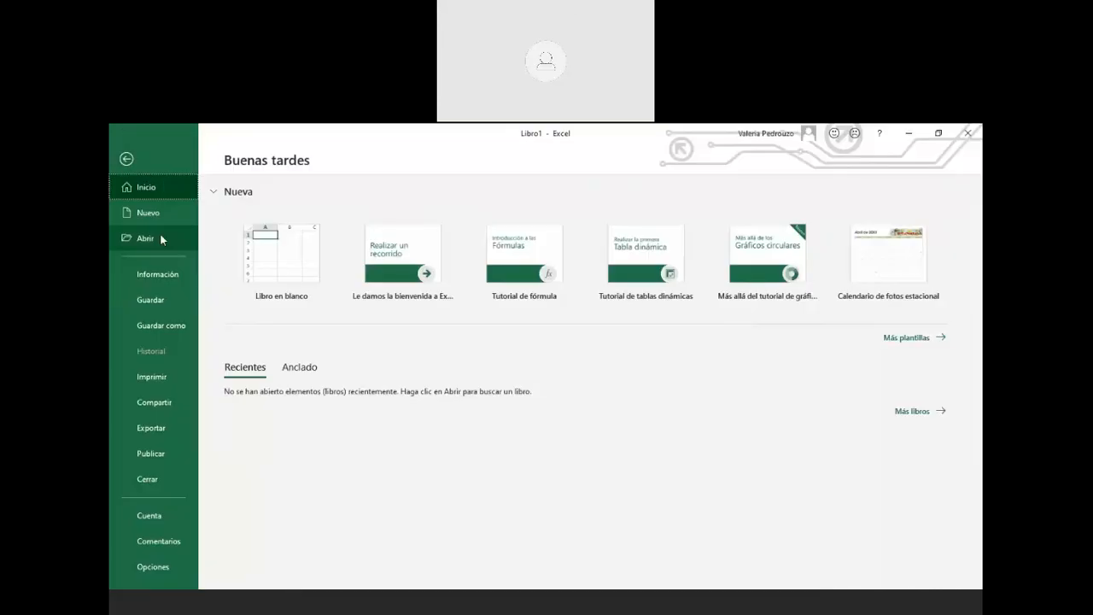
left_click(179, 329)
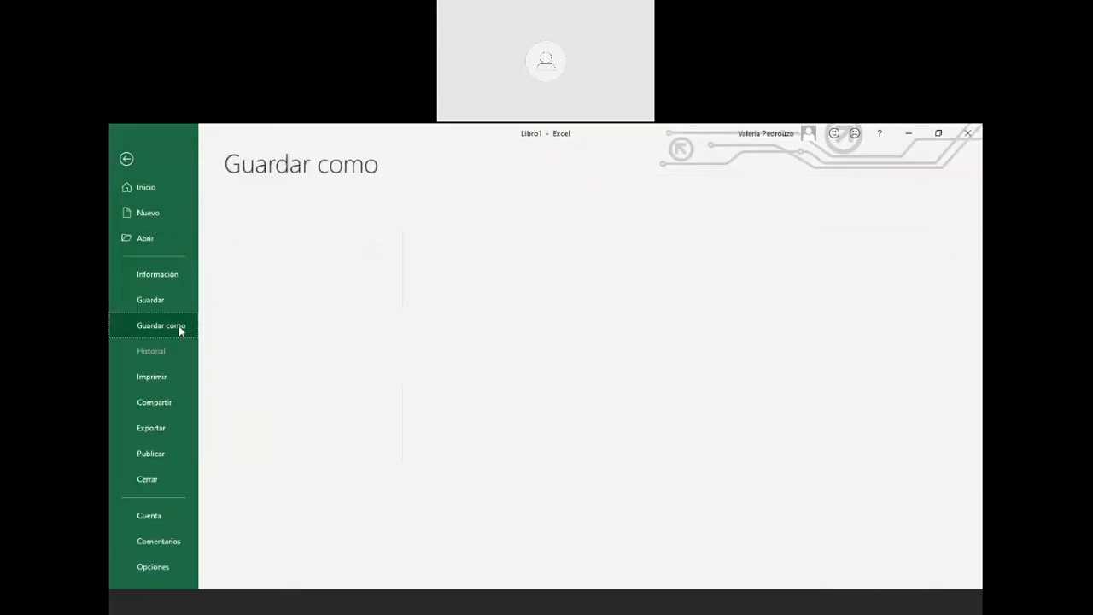
left_click(295, 287)
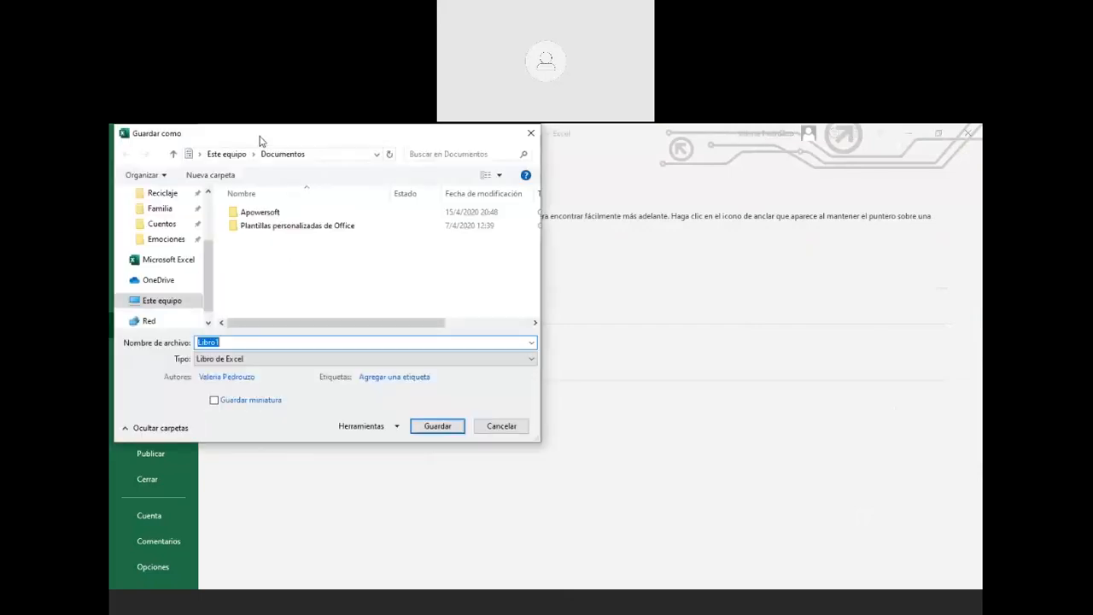
left_click_drag(210, 257, 214, 208)
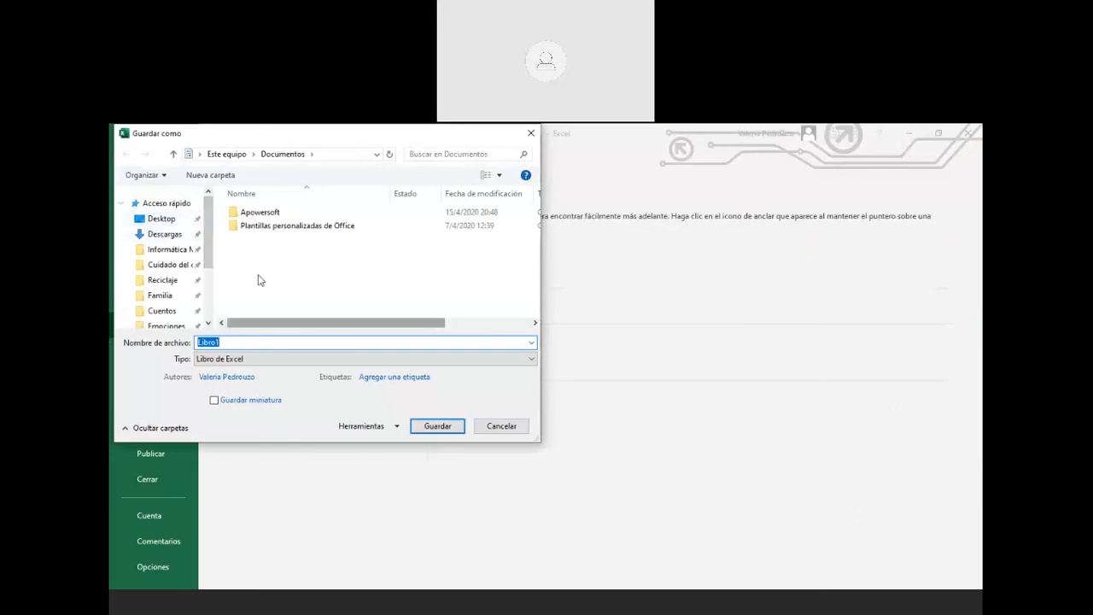
left_click(247, 342)
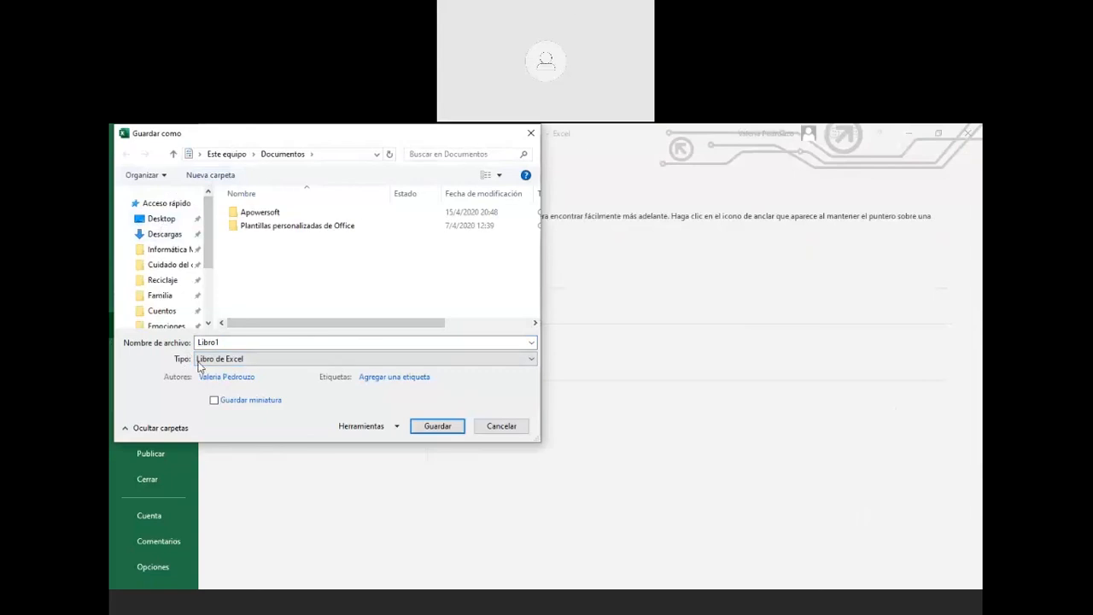
left_click(252, 362)
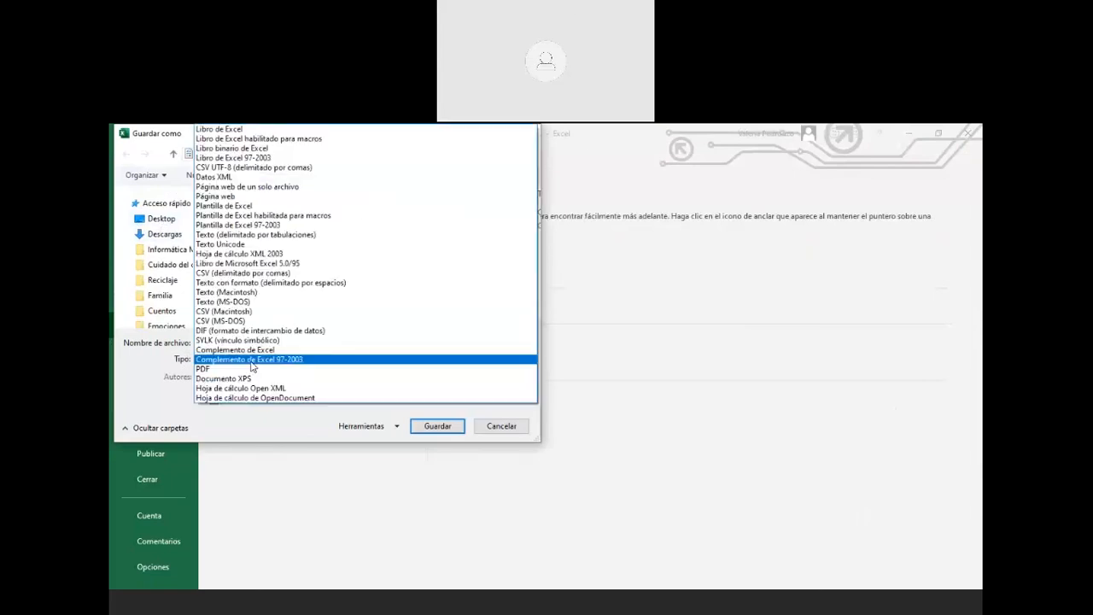
left_click(160, 359)
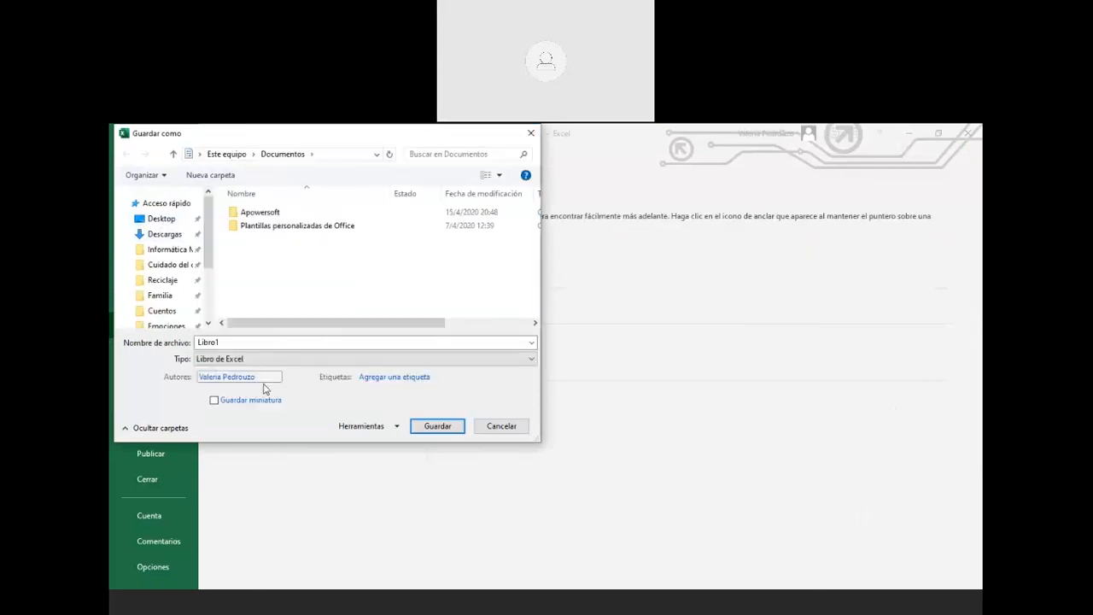
left_click(224, 361)
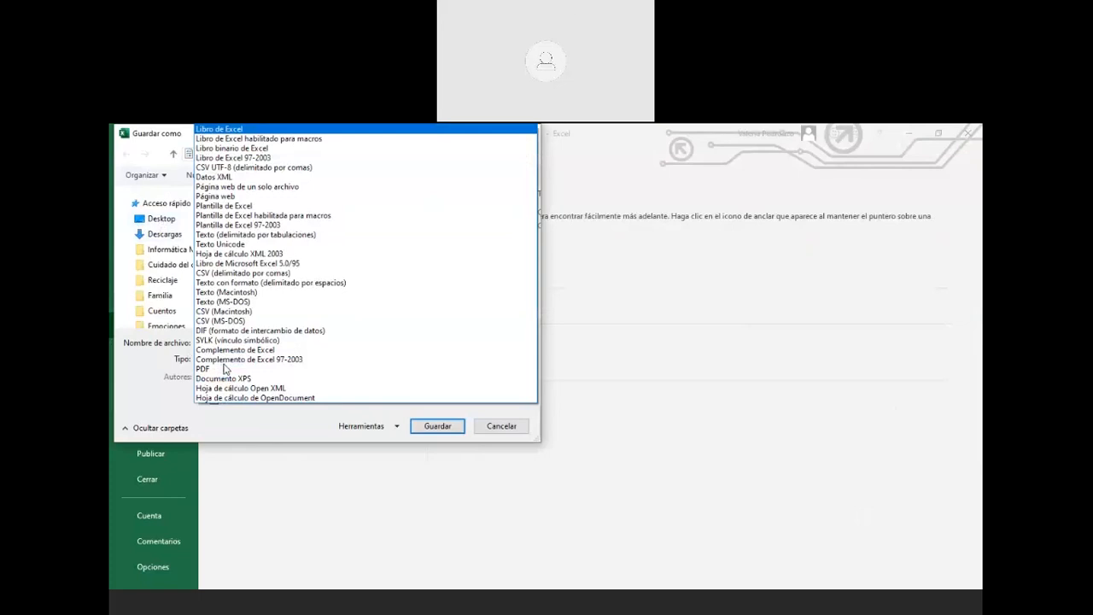
left_click(173, 365)
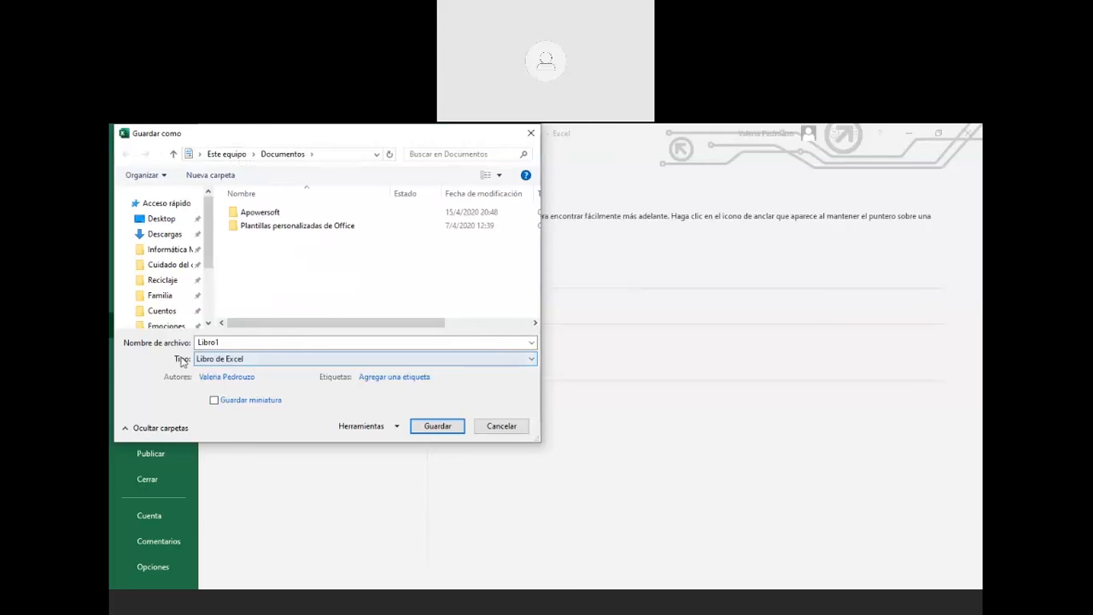
left_click(205, 362)
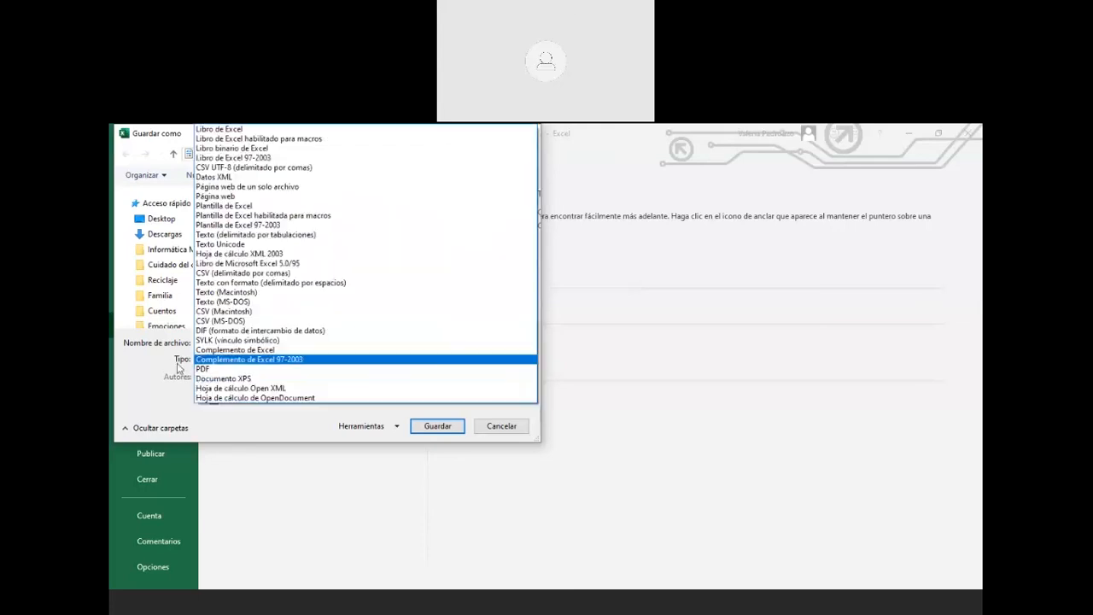
left_click(180, 369)
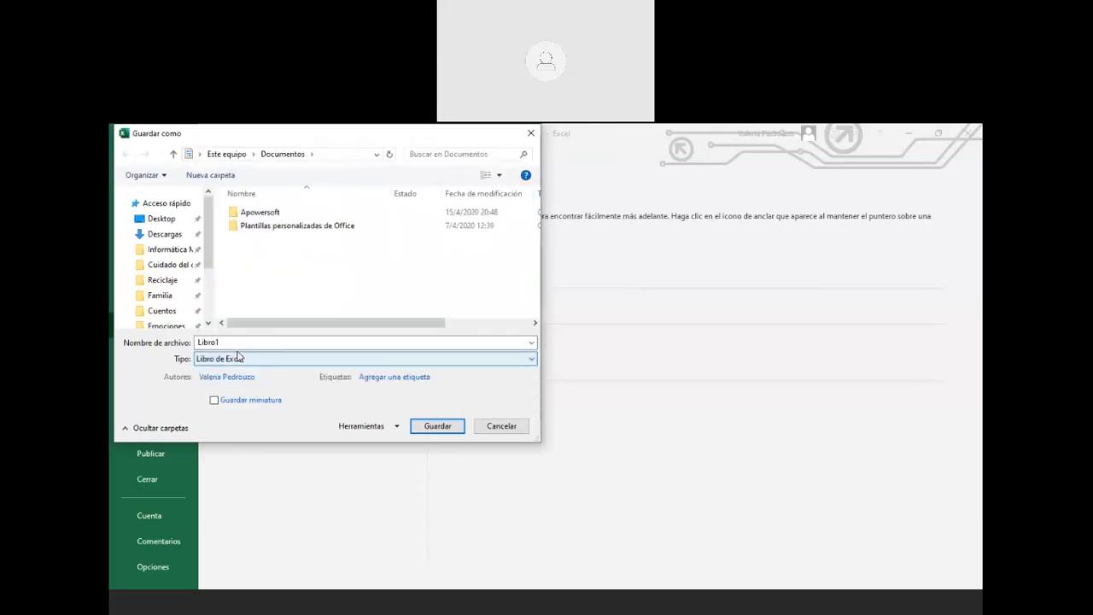
Save the workbook in Documentos as 'APELLIDOS 1, APELLIDO 2 - TP GASTOS'
double_click(235, 341)
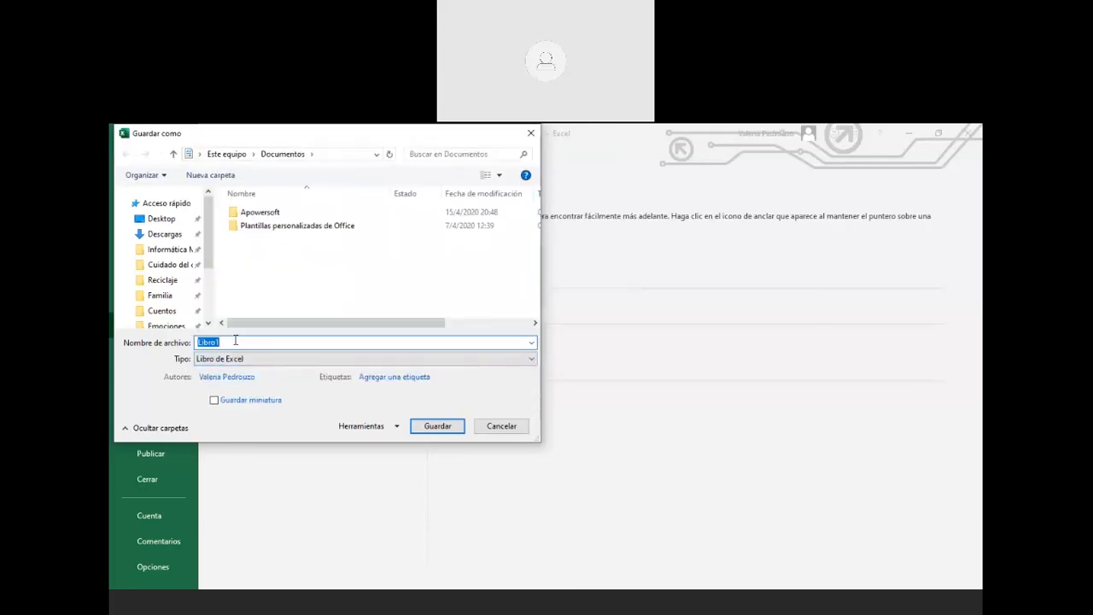
type("APELLIDOS 1, APELLIDO 2 - TP GASTOS")
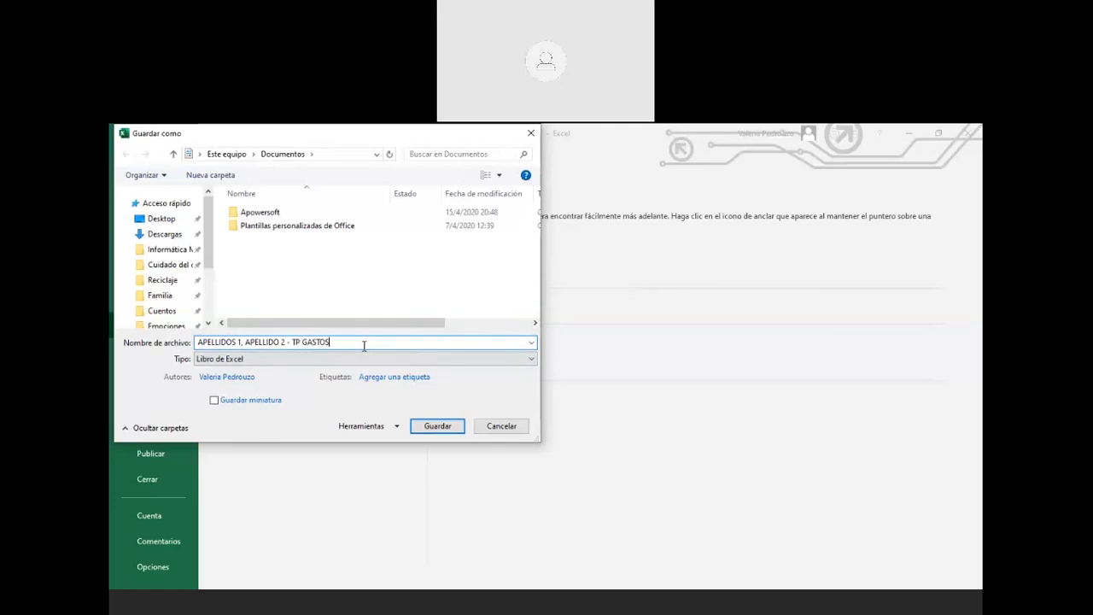
left_click(429, 431)
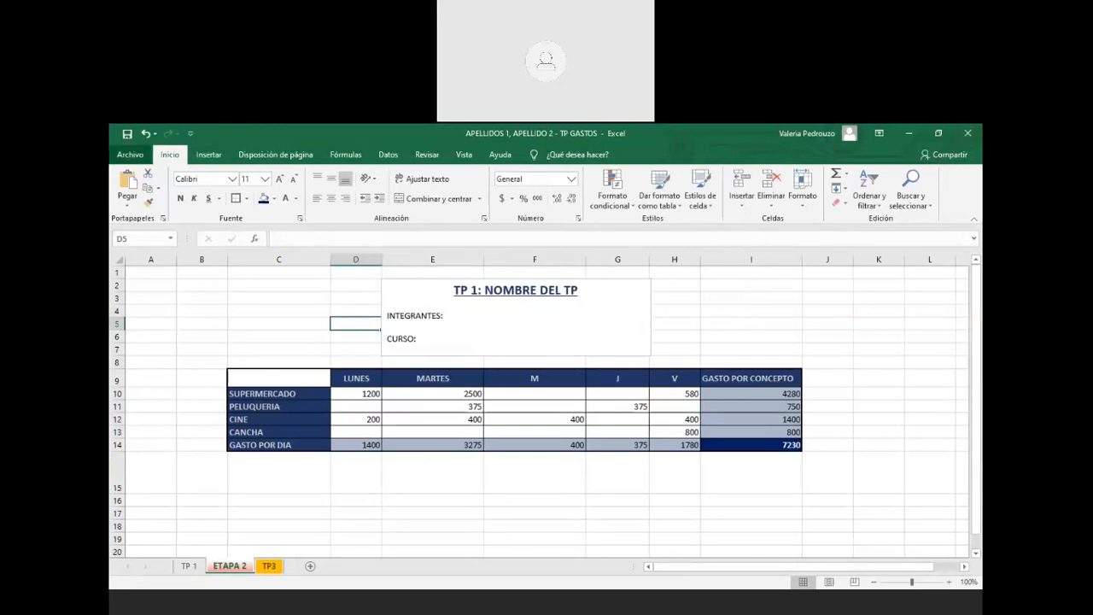
Reopen the saved TP GASTOS workbook from Documentos through Archivo > Abrir > Examinar
left_click(130, 155)
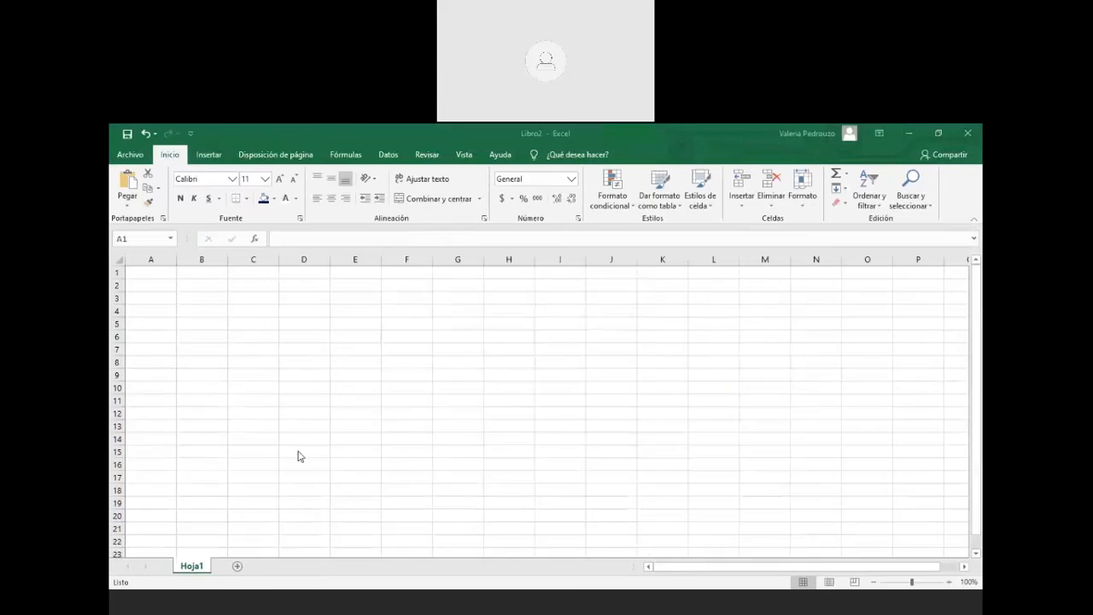
left_click(132, 158)
left_click(155, 243)
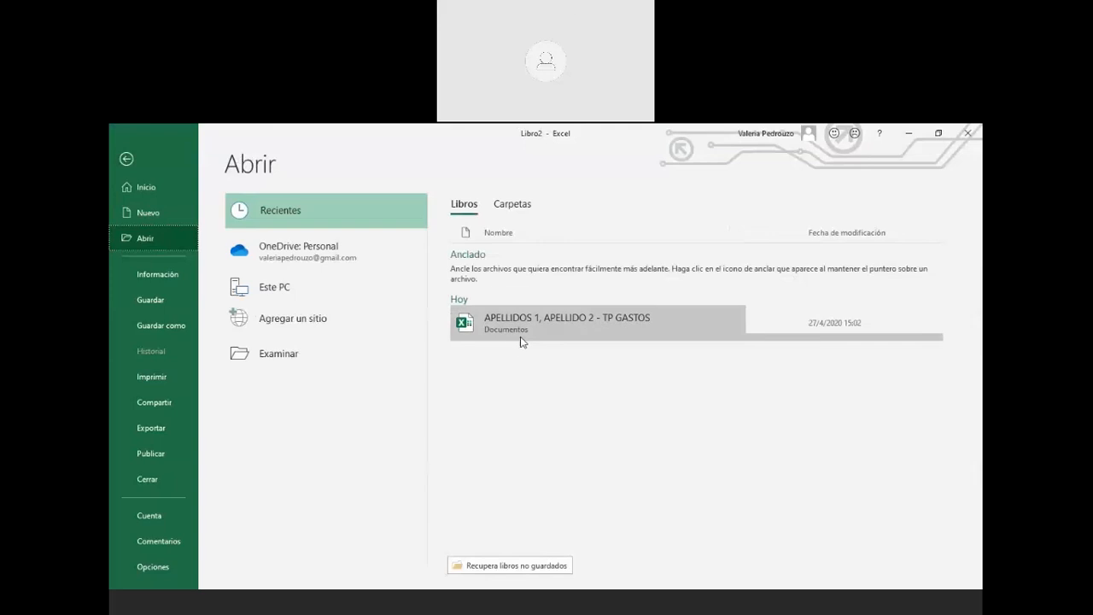
left_click(289, 350)
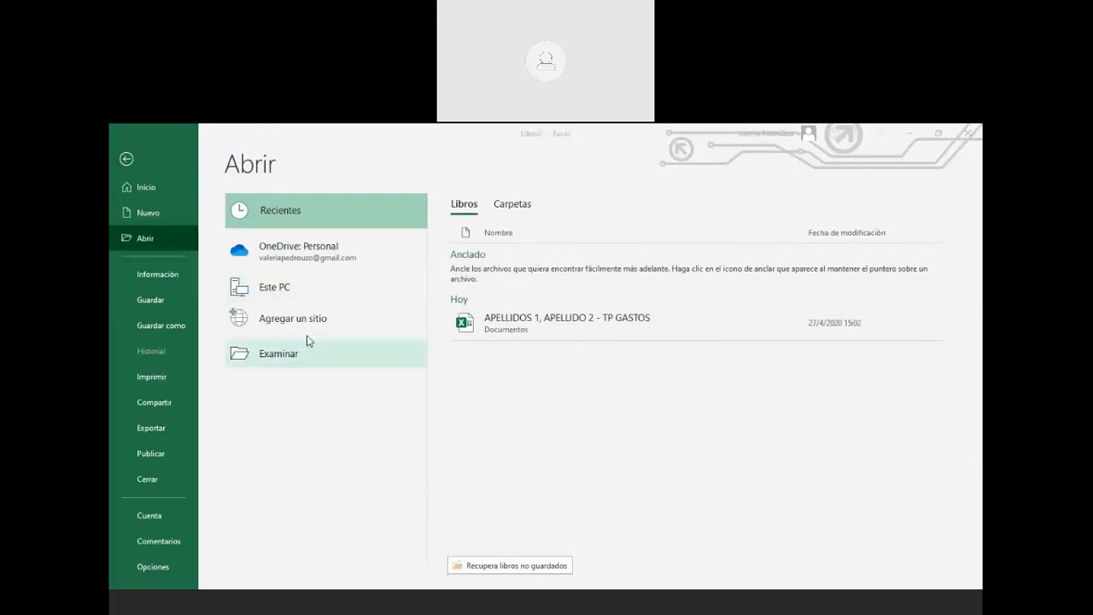
left_click(269, 240)
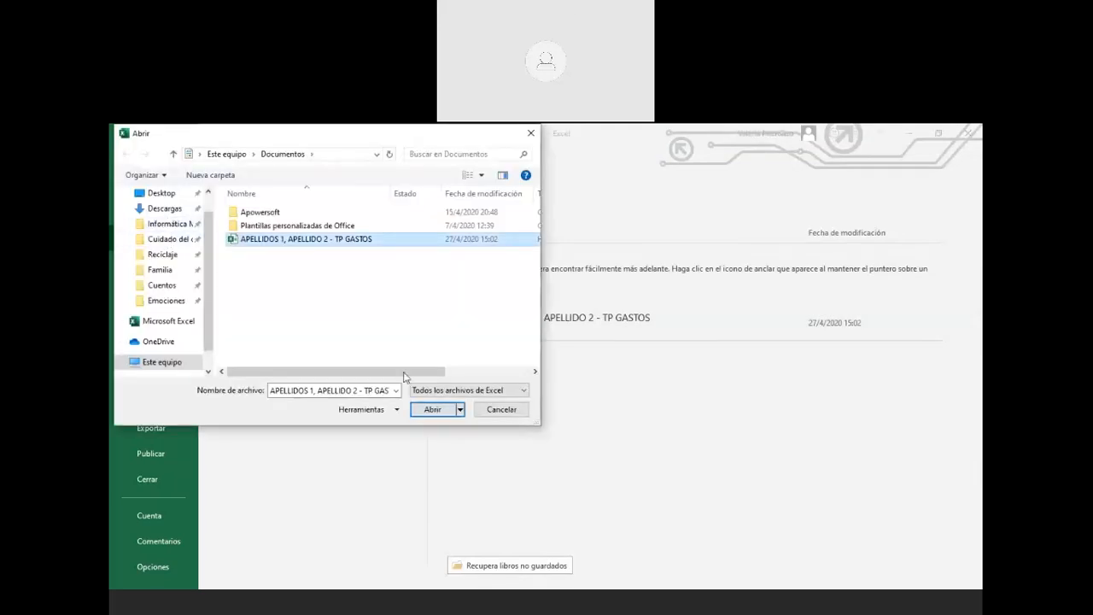
left_click(432, 409)
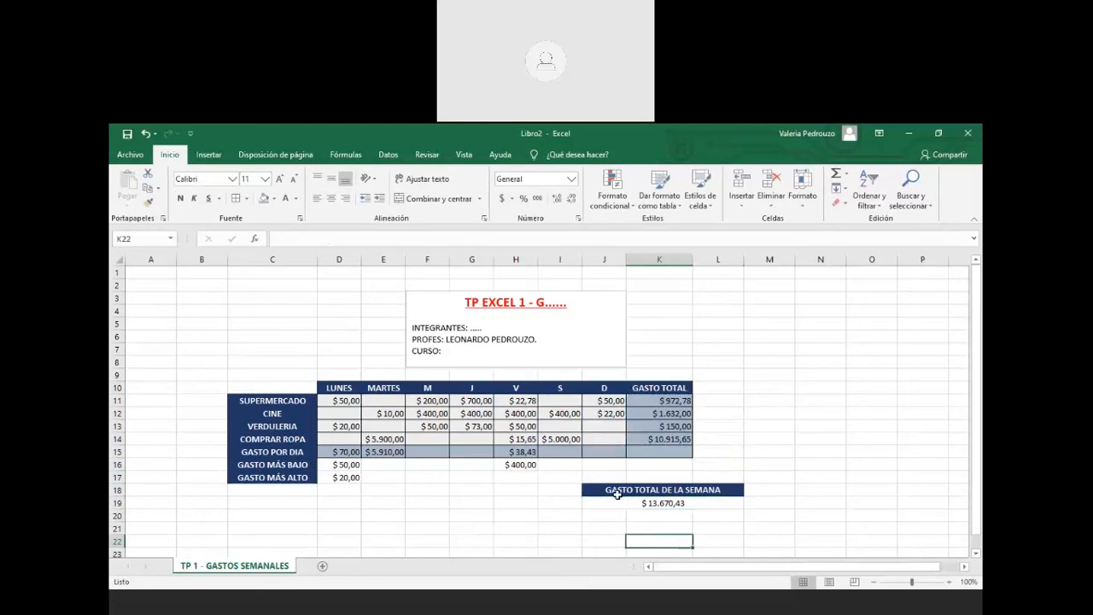
Cut the GASTO TOTAL DE LA SEMANA block and paste it at I20
left_click_drag(637, 492, 700, 502)
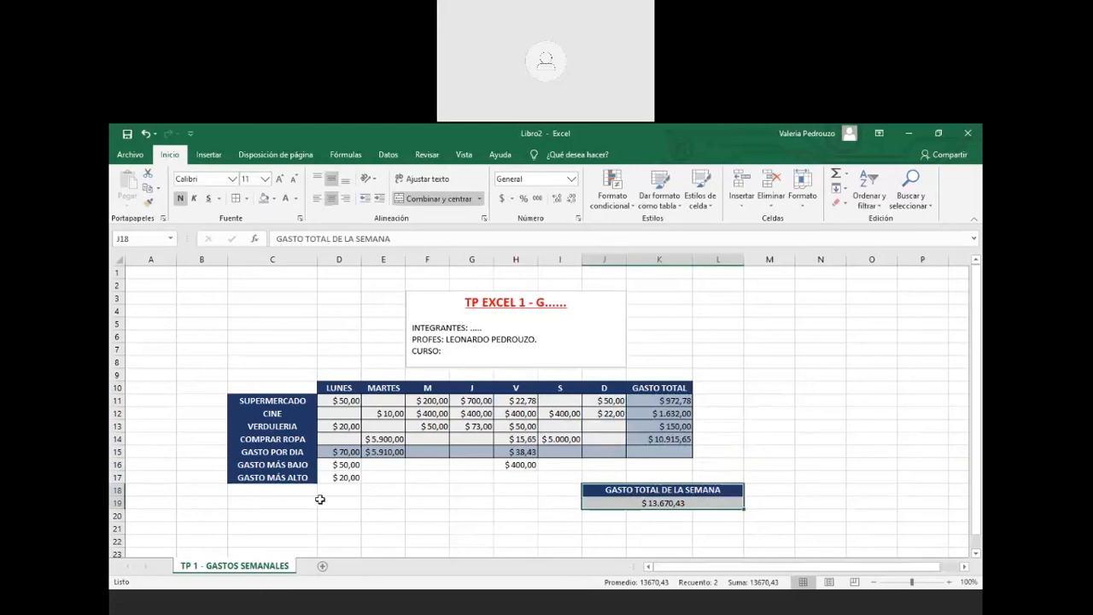
key("ctrl+x")
left_click(574, 517)
key("ctrl+v")
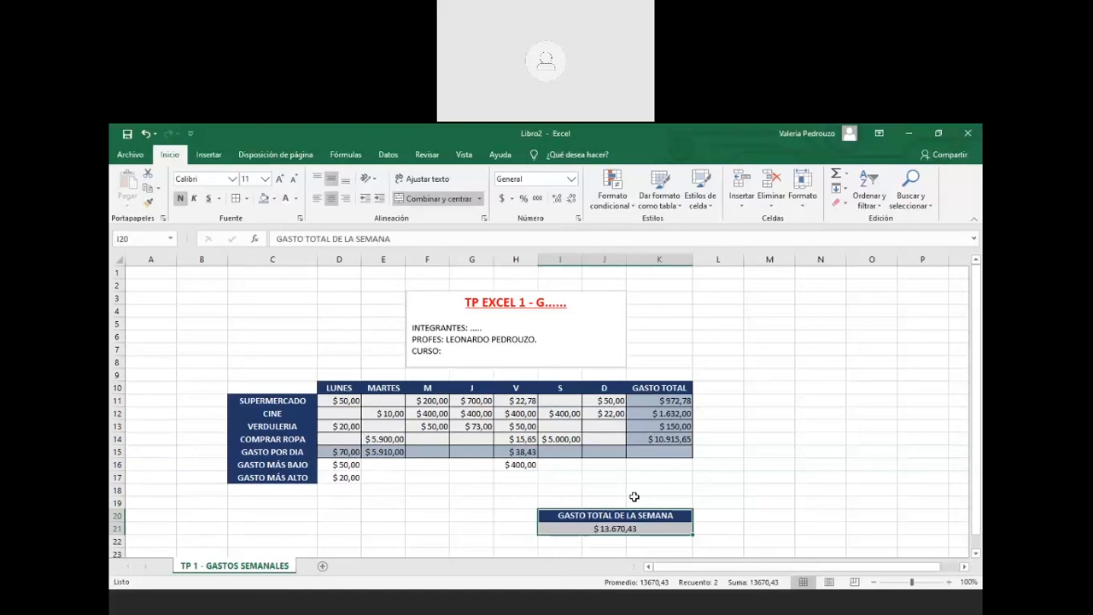
left_click(634, 496)
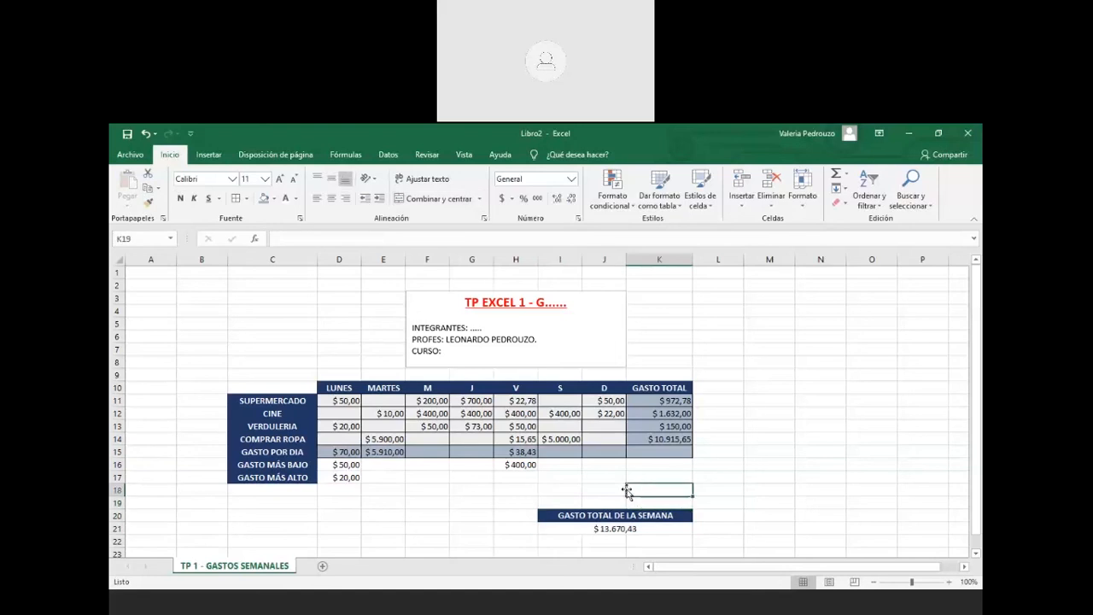
Select the title text box as a whole object, then deselect it
left_click(574, 359)
left_click_drag(573, 369, 577, 374)
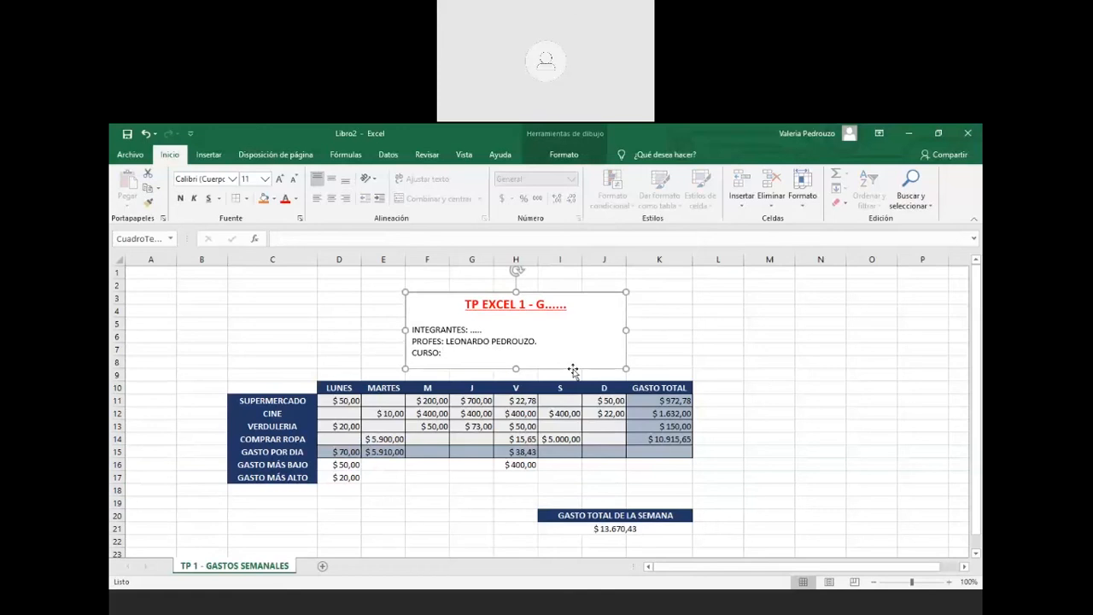
left_click(597, 493)
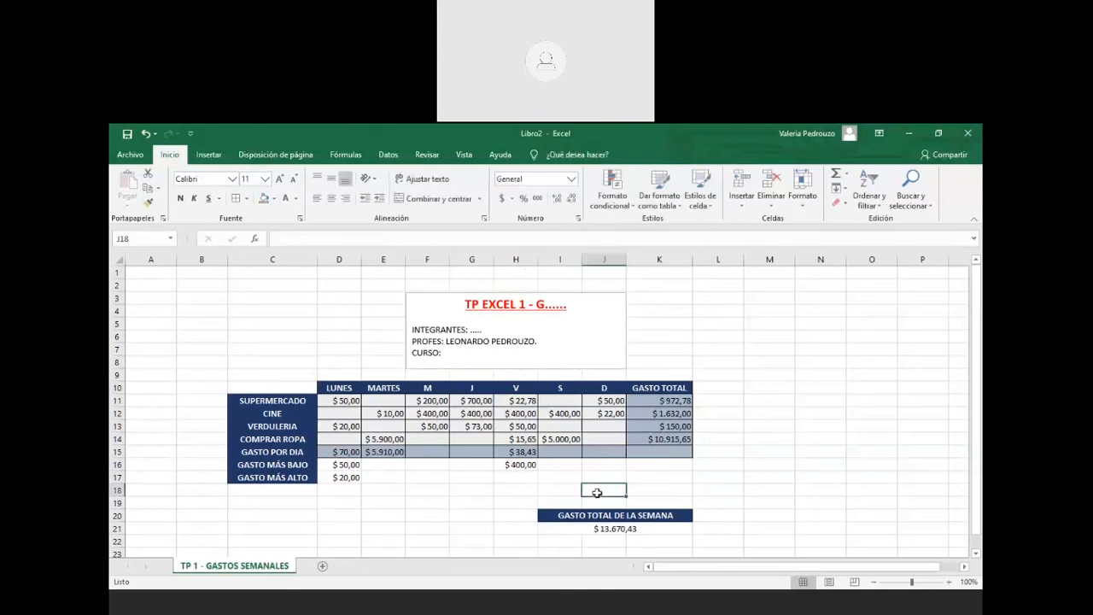